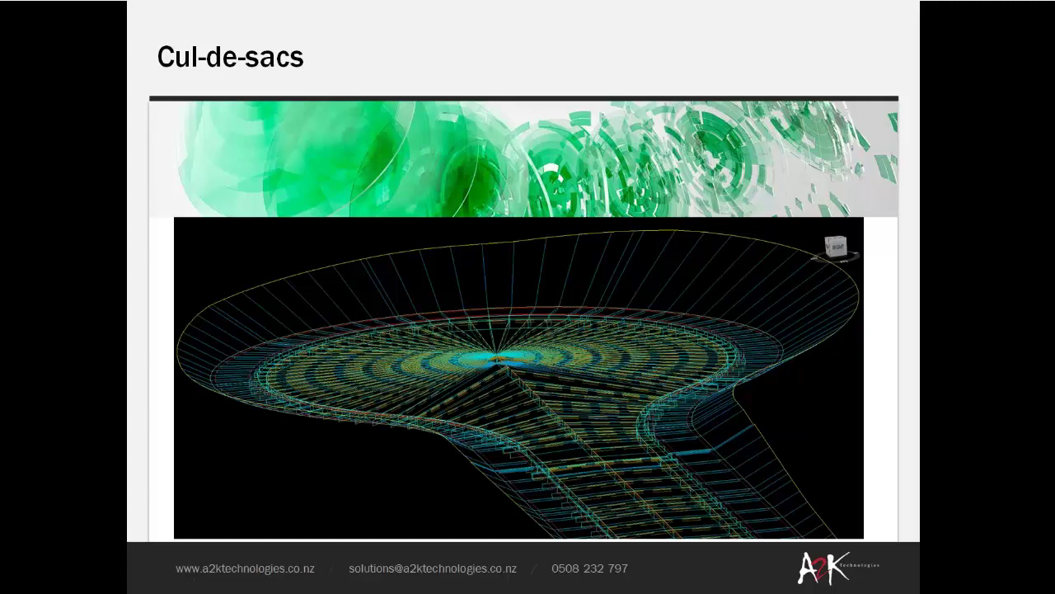
- Advance the presentation to the Demo slide and switch to the CDS start drawing in AutoCAD Civil 3D
{"action": "key", "text": "Right"}
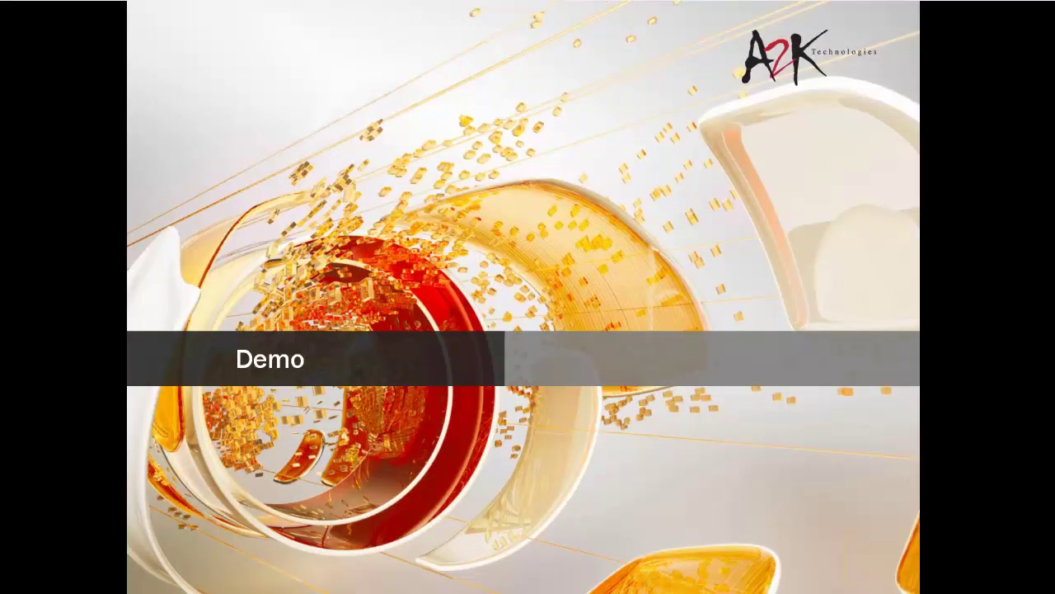
{"action": "key", "text": "alt+Tab"}
{"action": "key", "text": "alt+Tab"}
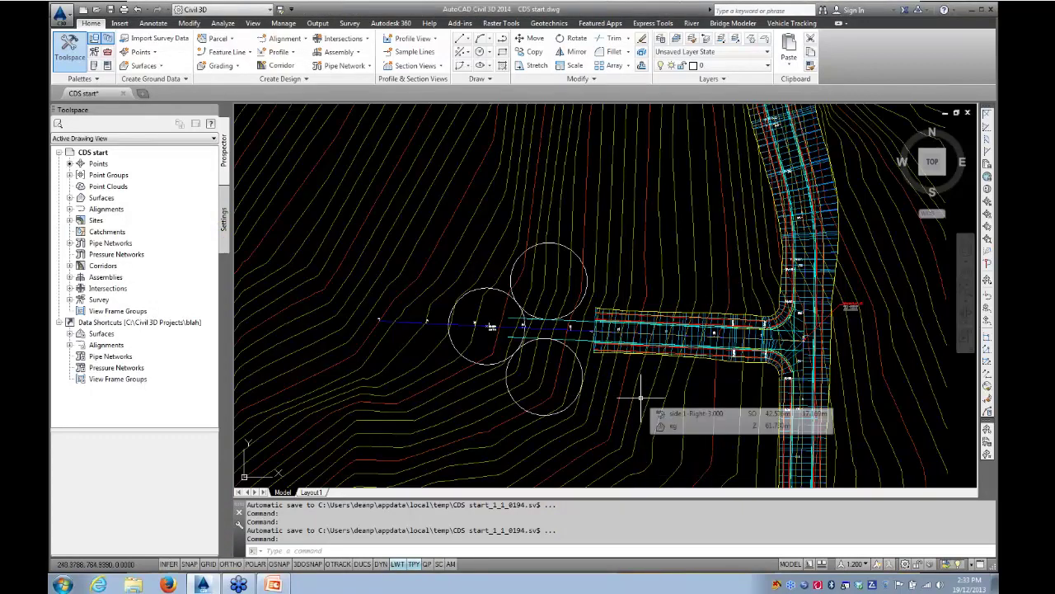
- Examine the side road's cul-de-sac layout: the head circle, its centre point, the two tangent circles and the alignment
{"action": "scroll", "coordinate": [641, 398], "scroll_direction": "down", "scroll_amount": 4}
{"action": "scroll", "coordinate": [581, 370], "scroll_direction": "down", "scroll_amount": 3}
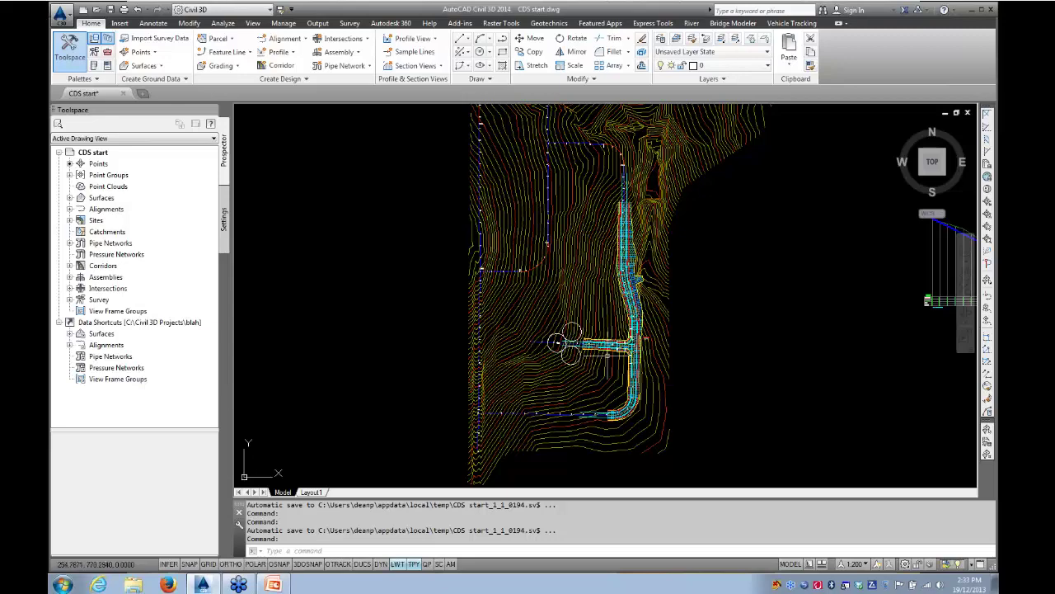
{"action": "scroll", "coordinate": [618, 350], "scroll_direction": "up", "scroll_amount": 4}
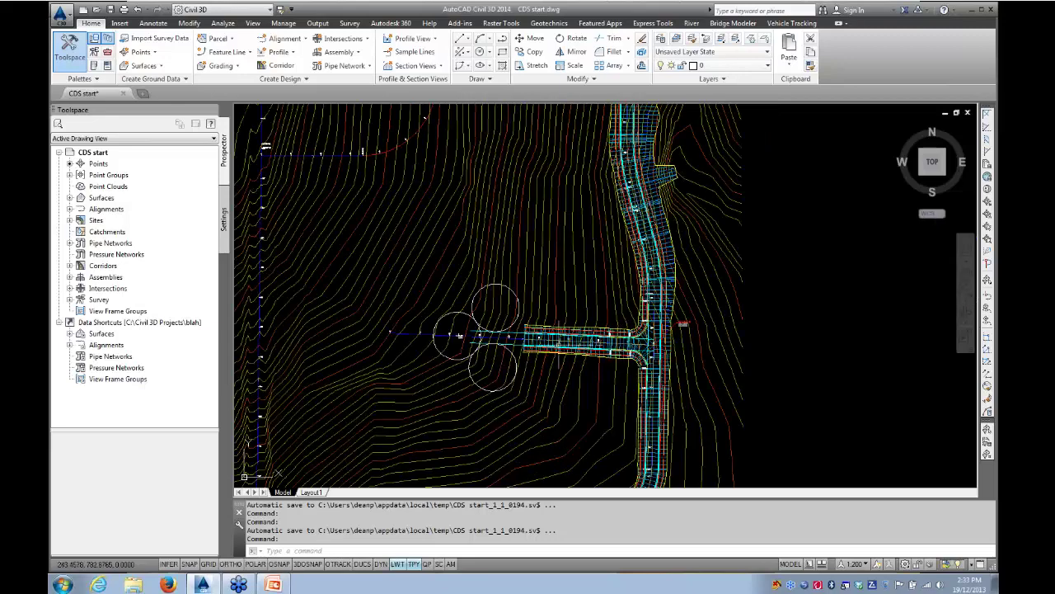
{"action": "scroll", "coordinate": [548, 340], "scroll_direction": "up", "scroll_amount": 2}
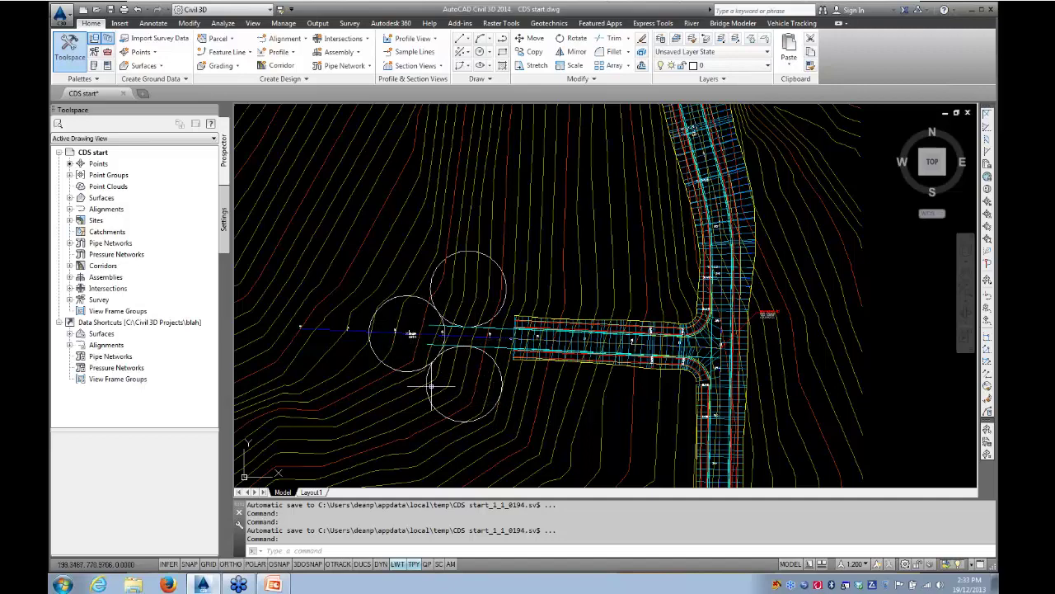
{"action": "middle_click_drag", "start_coordinate": [399, 351], "coordinate": [508, 354]}
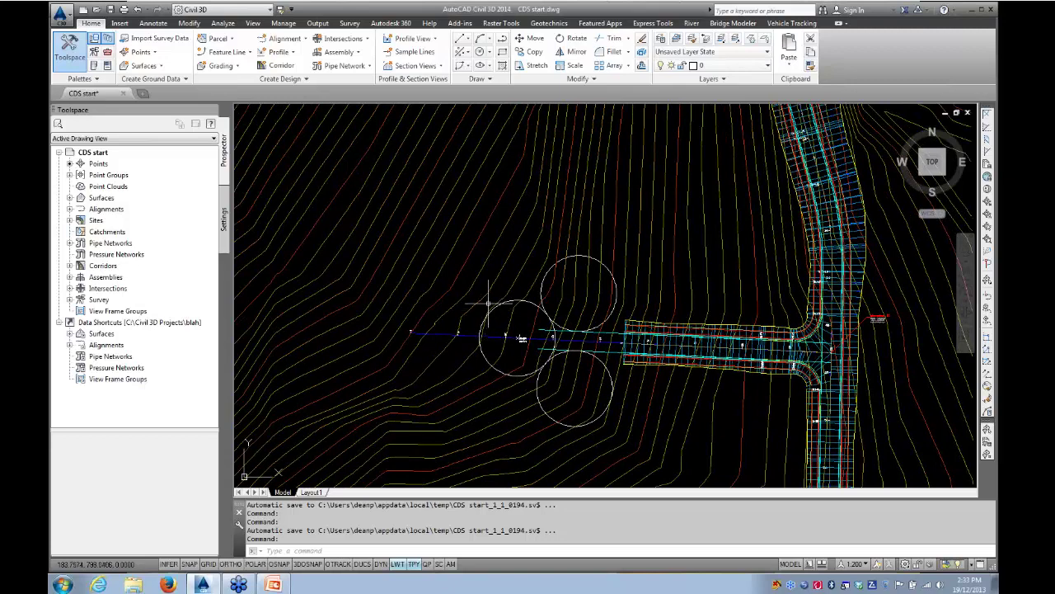
{"action": "scroll", "coordinate": [535, 346], "scroll_direction": "up", "scroll_amount": 4}
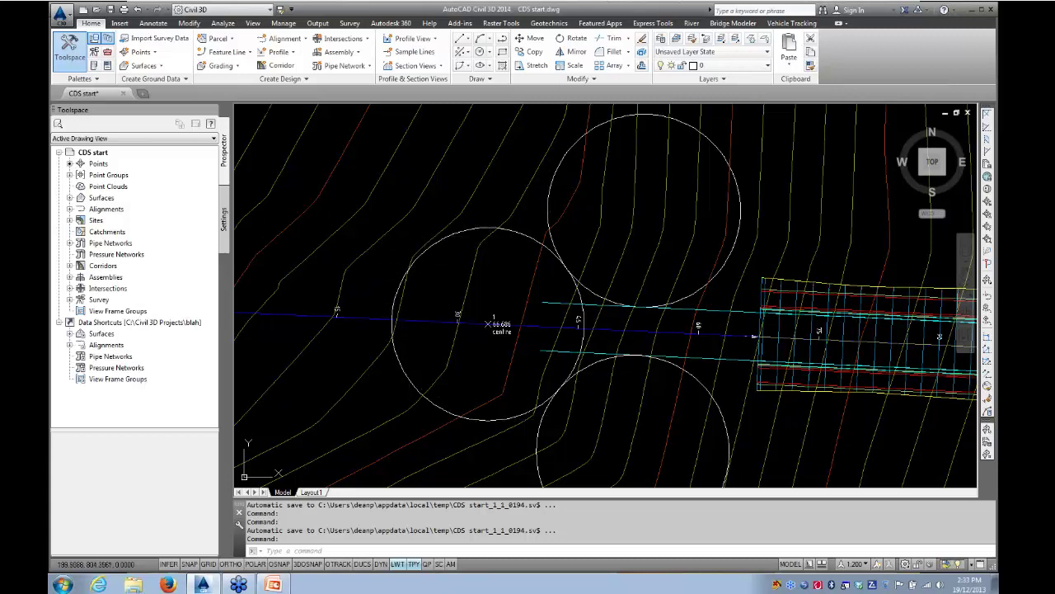
{"action": "left_click", "coordinate": [548, 187]}
{"action": "key", "text": "Escape"}
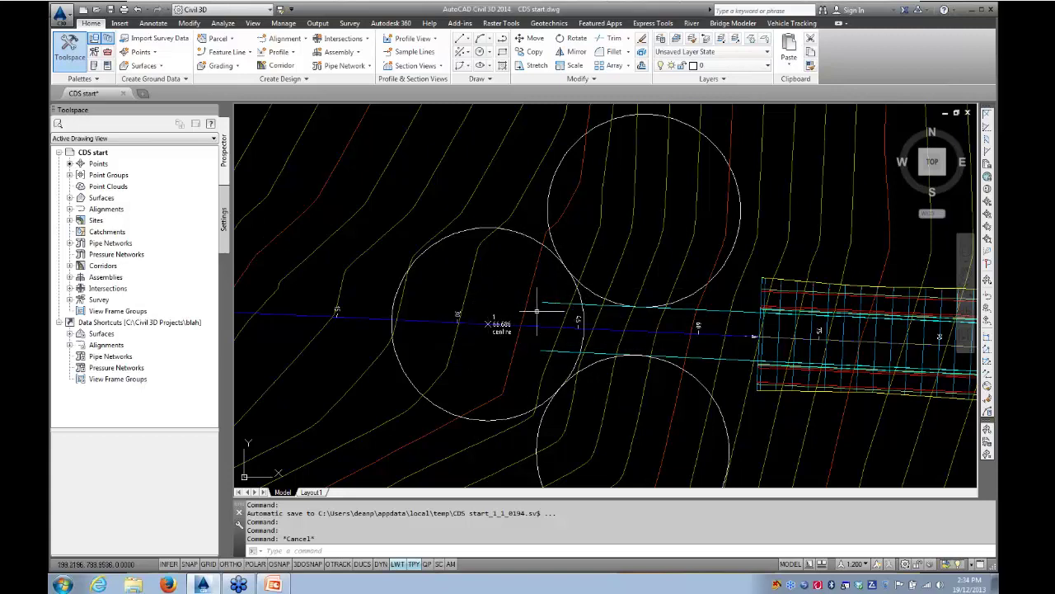
{"action": "mouse_move", "coordinate": [560, 350]}
{"action": "middle_mouse_down"}
{"action": "mouse_move", "coordinate": [623, 342]}
{"action": "mouse_move", "coordinate": [601, 336]}
{"action": "middle_mouse_up"}
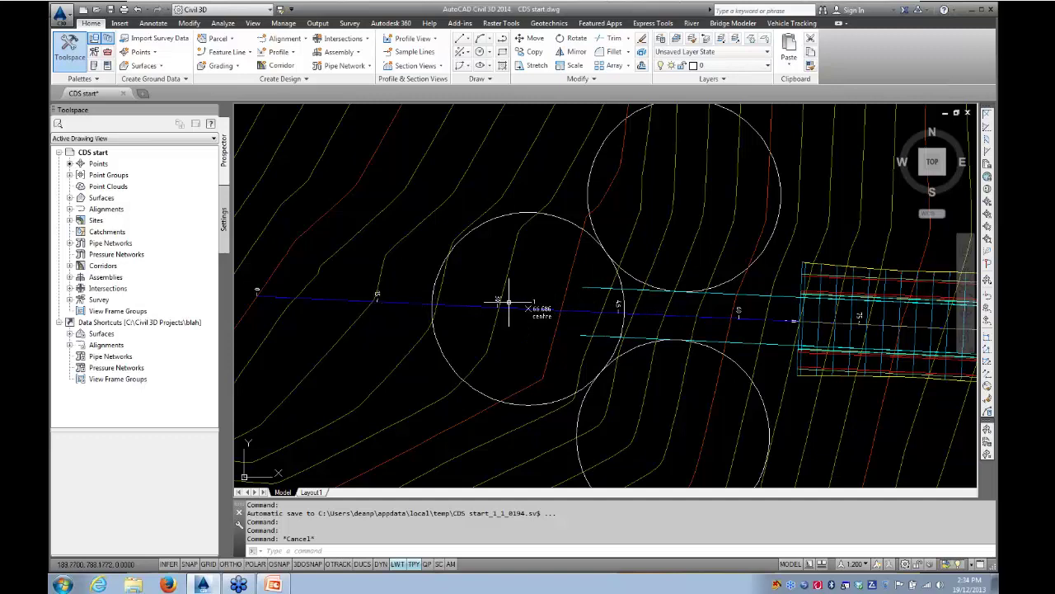
{"action": "mouse_move", "coordinate": [529, 310]}
{"action": "left_click", "coordinate": [482, 395]}
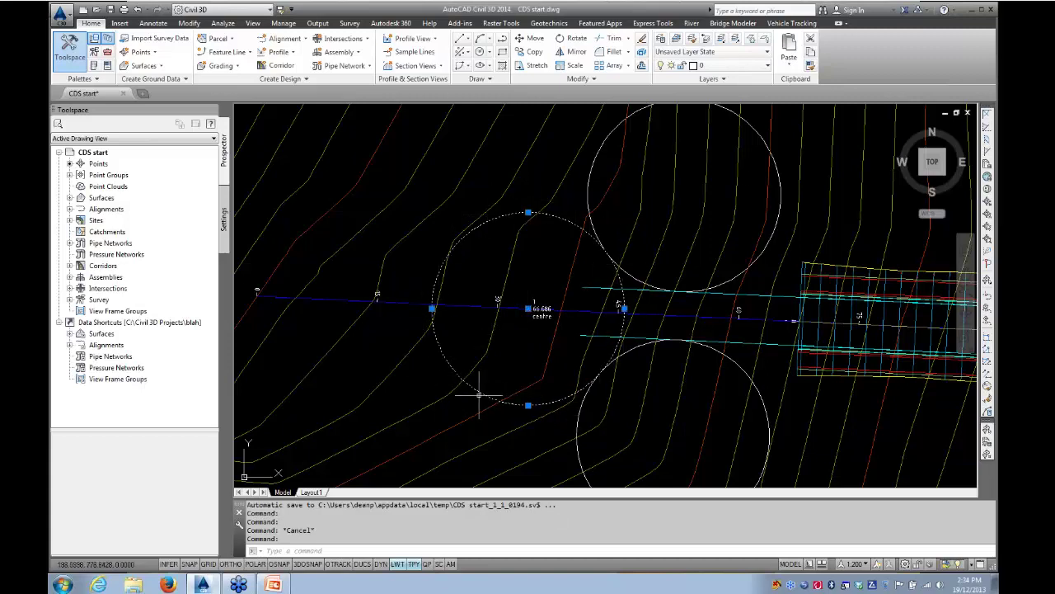
{"action": "scroll", "coordinate": [527, 308], "scroll_direction": "up", "scroll_amount": 4}
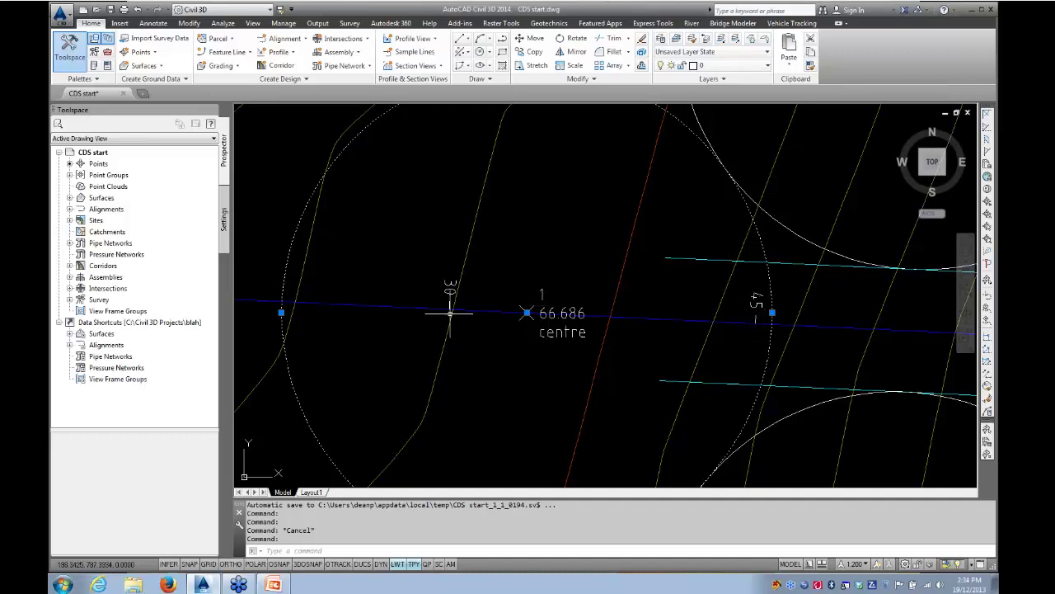
{"action": "scroll", "coordinate": [528, 307], "scroll_direction": "down", "scroll_amount": 6}
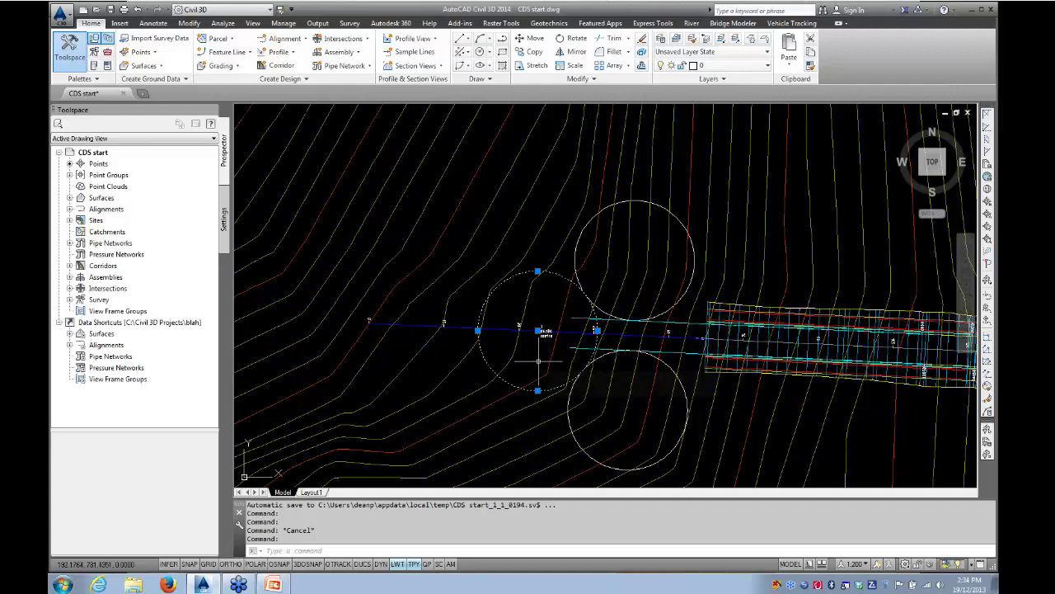
- Examine the separate example cul-de-sac away from the site, including its circle and the alignment curving to the centre
{"action": "scroll", "coordinate": [503, 365], "scroll_direction": "down", "scroll_amount": 2}
{"action": "scroll", "coordinate": [497, 366], "scroll_direction": "down", "scroll_amount": 4}
{"action": "scroll", "coordinate": [392, 394], "scroll_direction": "down", "scroll_amount": 4}
{"action": "middle_click_drag", "start_coordinate": [389, 398], "coordinate": [749, 341]}
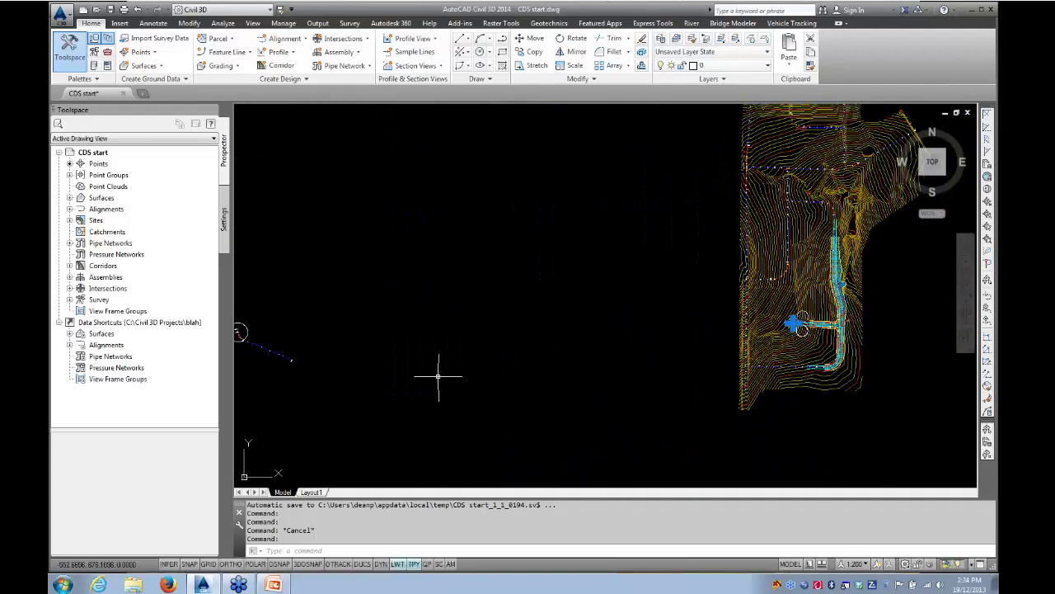
{"action": "middle_click_drag", "start_coordinate": [338, 365], "coordinate": [637, 344]}
{"action": "scroll", "coordinate": [536, 312], "scroll_direction": "up", "scroll_amount": 8}
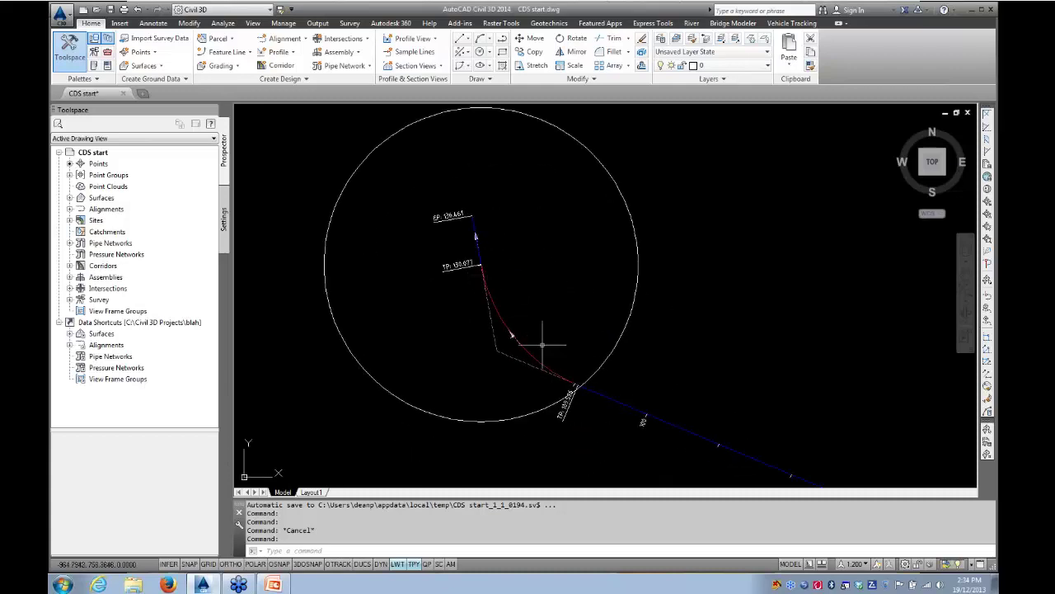
{"action": "left_click", "coordinate": [639, 276]}
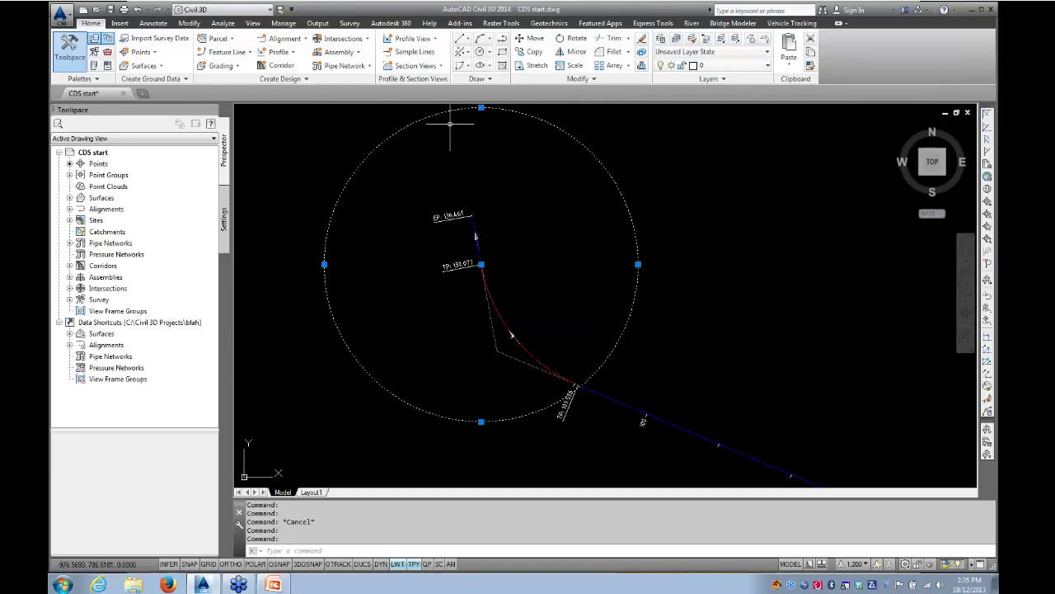
{"action": "mouse_move", "coordinate": [449, 132]}
{"action": "middle_mouse_down"}
{"action": "mouse_move", "coordinate": [459, 307]}
{"action": "mouse_move", "coordinate": [403, 151]}
{"action": "middle_mouse_up"}
{"action": "scroll", "coordinate": [440, 284], "scroll_direction": "down", "scroll_amount": 2}
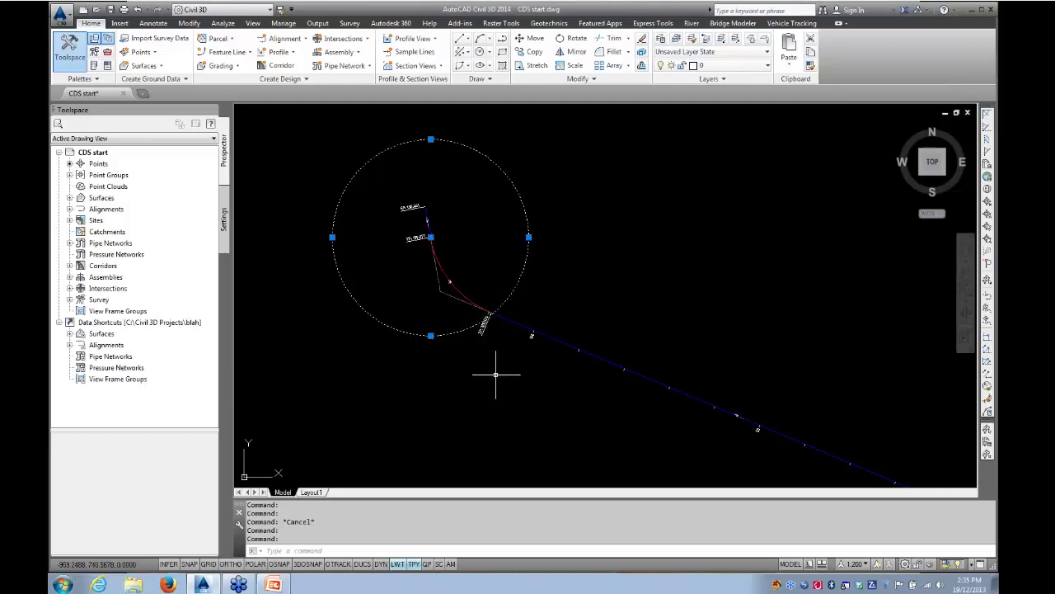
{"action": "scroll", "coordinate": [638, 331], "scroll_direction": "down", "scroll_amount": 7}
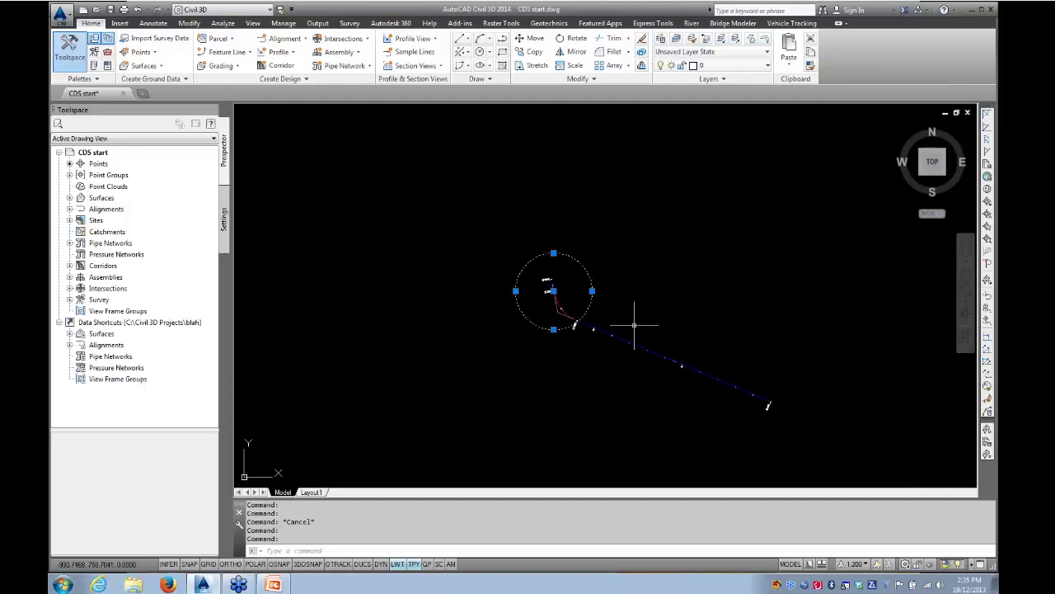
{"action": "middle_click_drag", "start_coordinate": [637, 331], "coordinate": [418, 350]}
{"action": "key", "text": "Escape"}
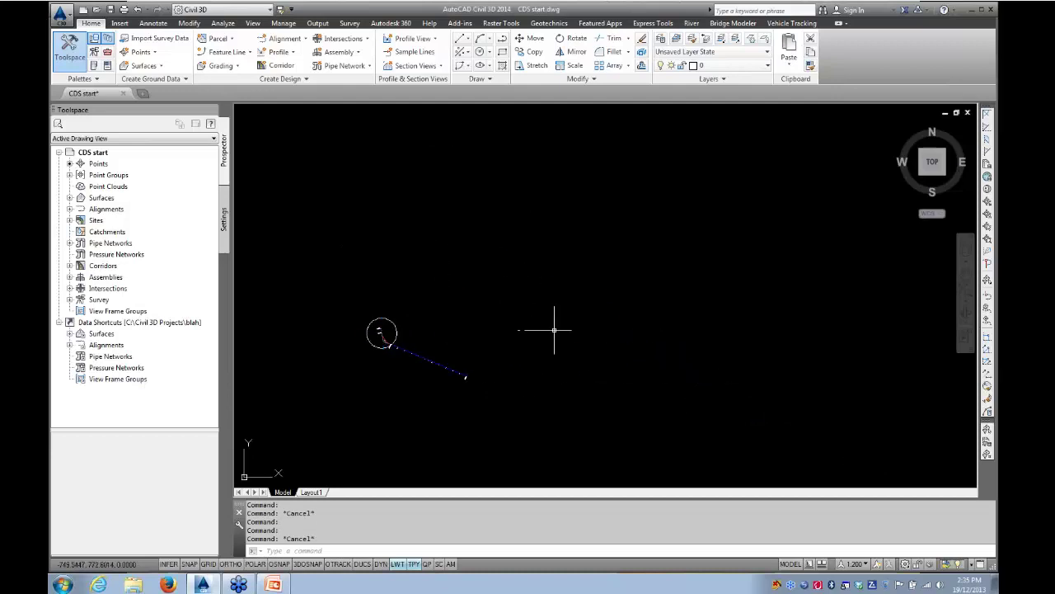
- Start a trim at the side-road cul-de-sac using the three circles and both cyan road edge lines as cutting edges
{"action": "scroll", "coordinate": [596, 330], "scroll_direction": "down", "scroll_amount": 5}
{"action": "middle_click_drag", "start_coordinate": [600, 325], "coordinate": [377, 321]}
{"action": "scroll", "coordinate": [503, 309], "scroll_direction": "up", "scroll_amount": 3}
{"action": "scroll", "coordinate": [503, 308], "scroll_direction": "up", "scroll_amount": 10}
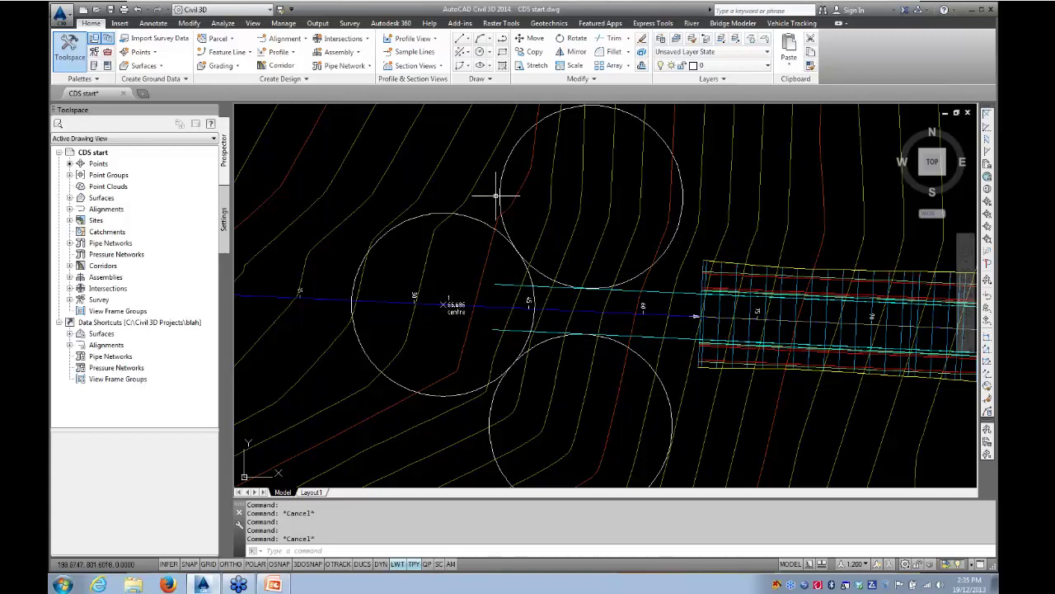
{"action": "left_click", "coordinate": [610, 38]}
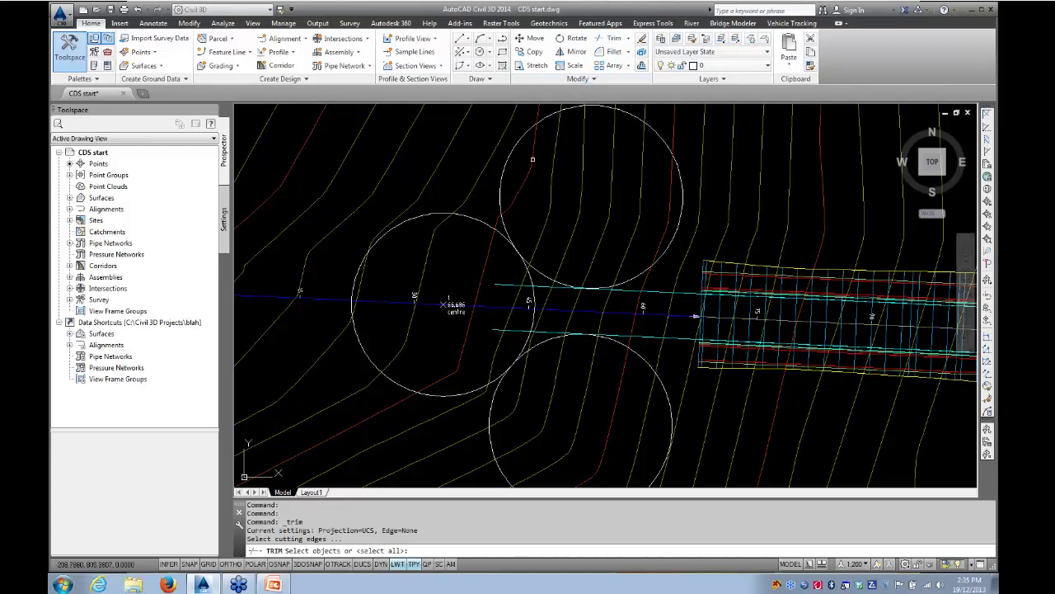
{"action": "left_click", "coordinate": [517, 144]}
{"action": "left_click", "coordinate": [480, 220]}
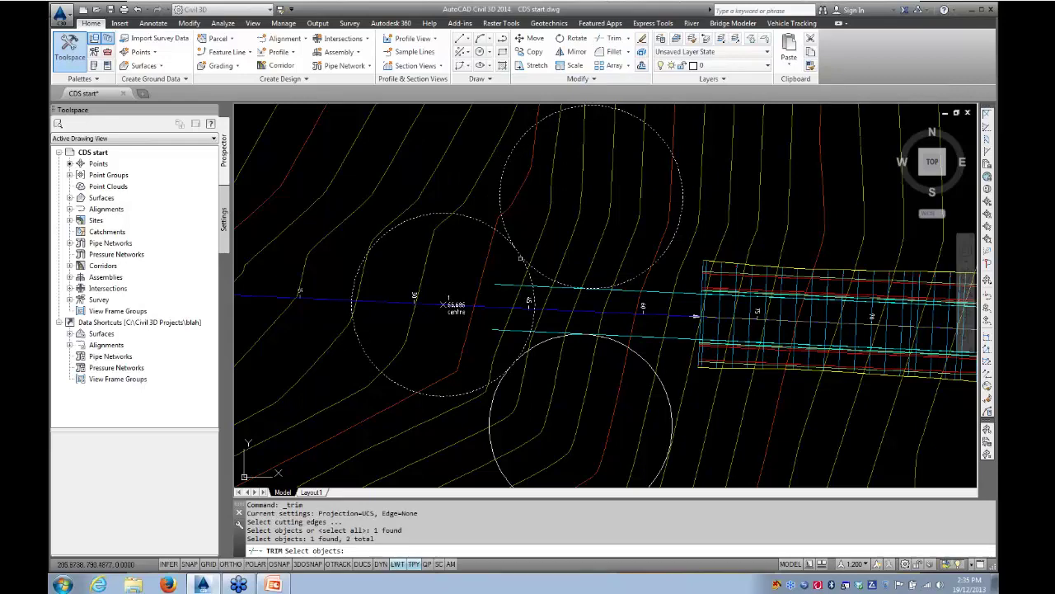
{"action": "left_click", "coordinate": [623, 345]}
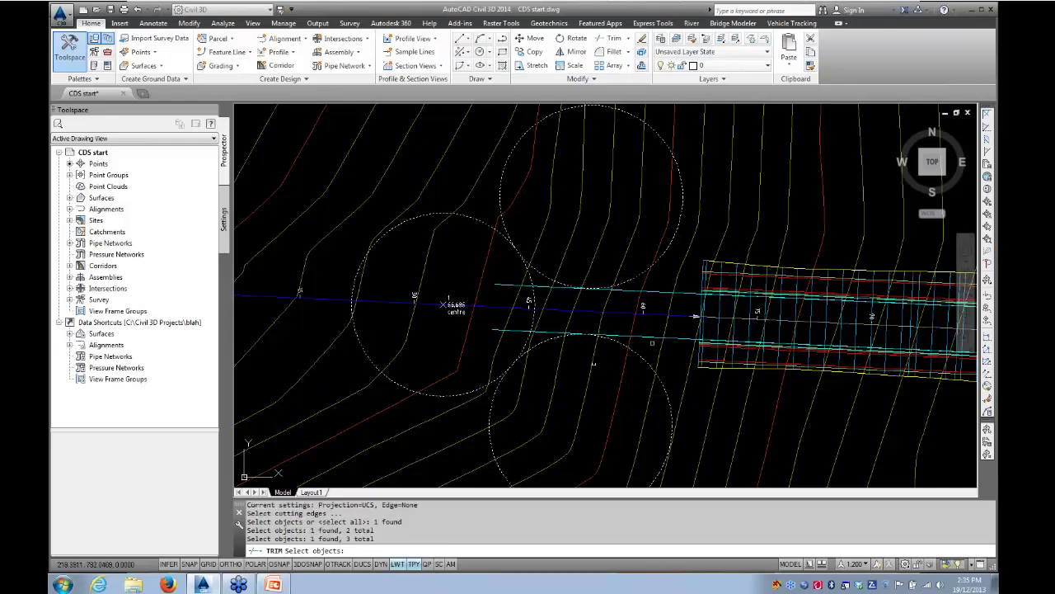
{"action": "mouse_move", "coordinate": [697, 353]}
{"action": "middle_mouse_down"}
{"action": "mouse_move", "coordinate": [260, 387]}
{"action": "mouse_move", "coordinate": [424, 347]}
{"action": "mouse_move", "coordinate": [544, 290]}
{"action": "middle_mouse_up"}
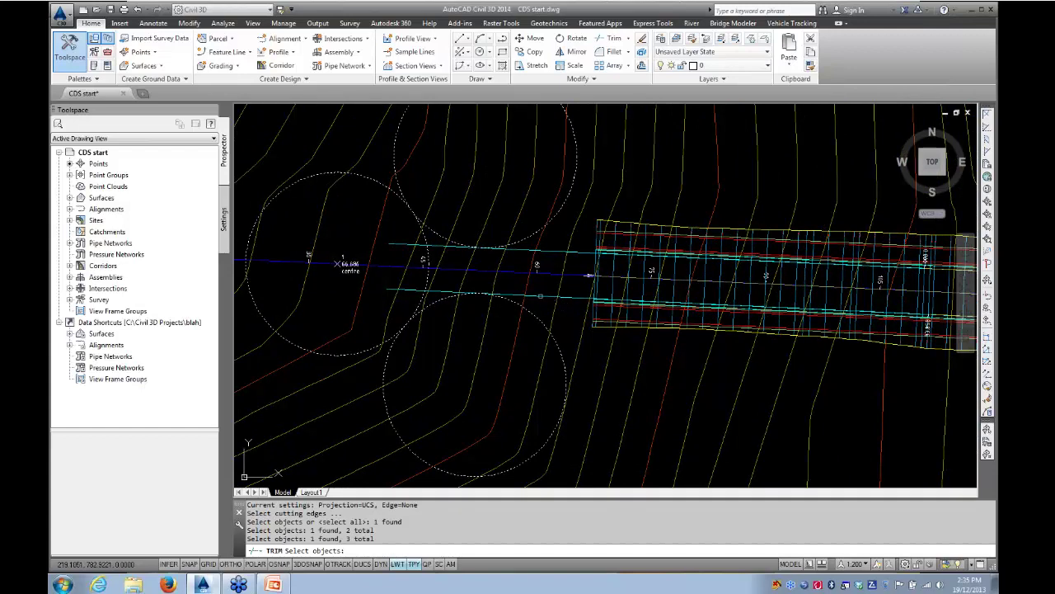
{"action": "left_click", "coordinate": [540, 295]}
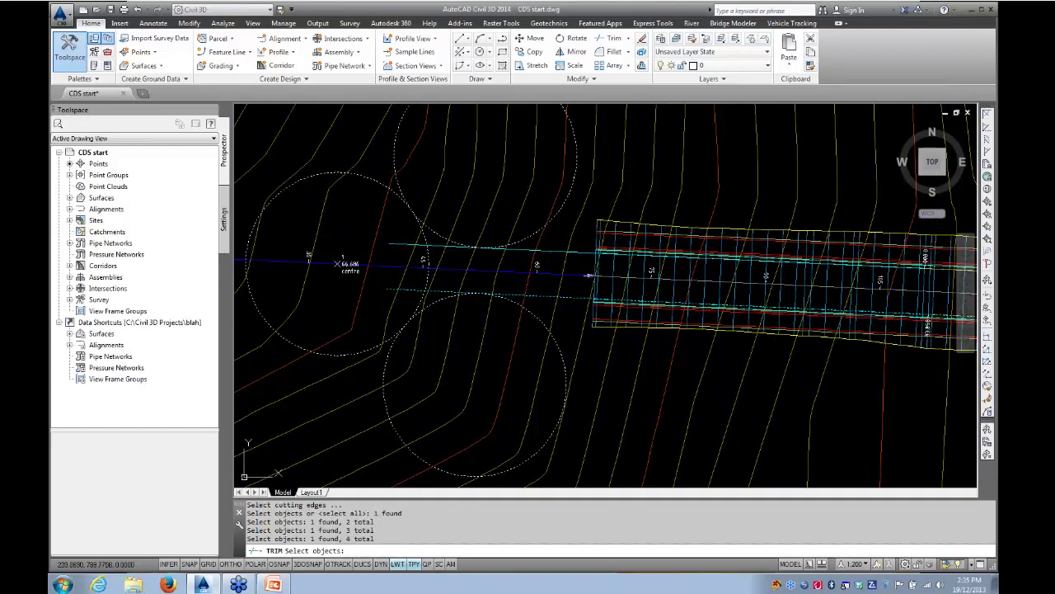
{"action": "left_click", "coordinate": [538, 258]}
{"action": "left_click", "coordinate": [544, 247]}
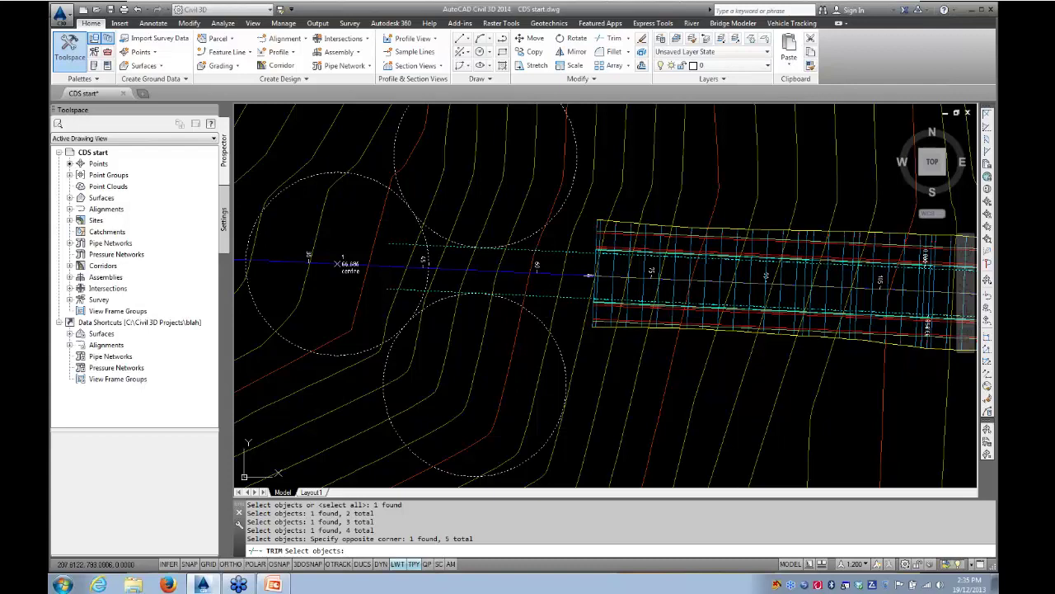
{"action": "key", "text": "Return"}
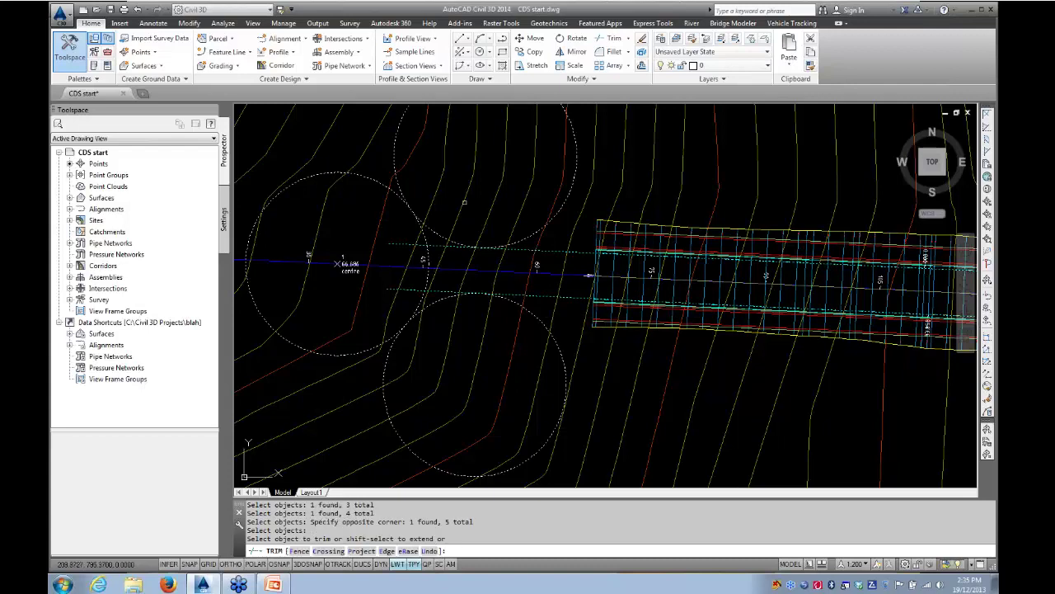
- Trim the two tangent circles down to their return arcs and open the head circle where the road enters
{"action": "left_click", "coordinate": [562, 209]}
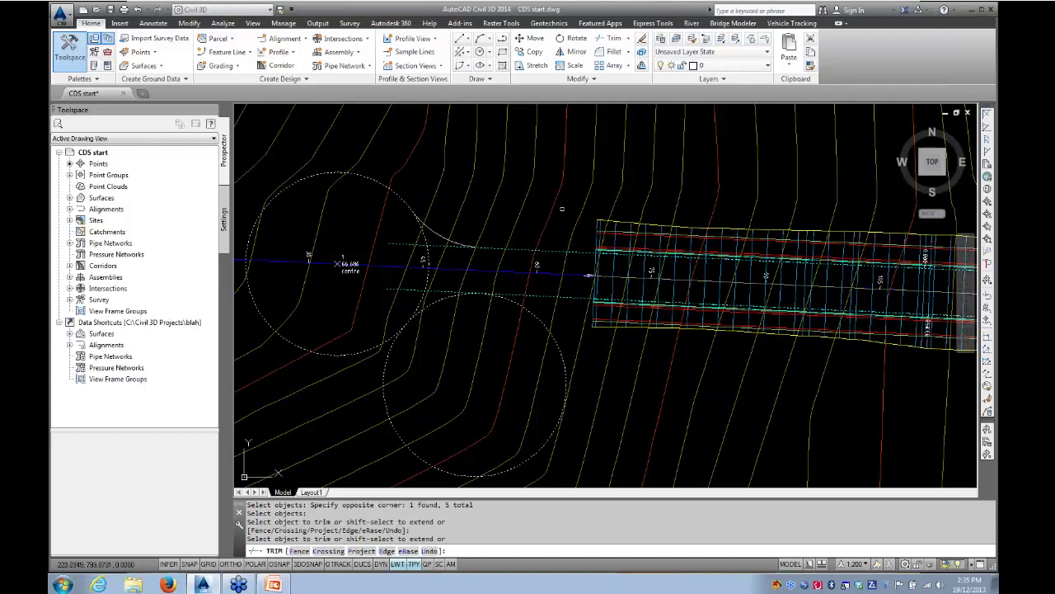
{"action": "left_click", "coordinate": [537, 319]}
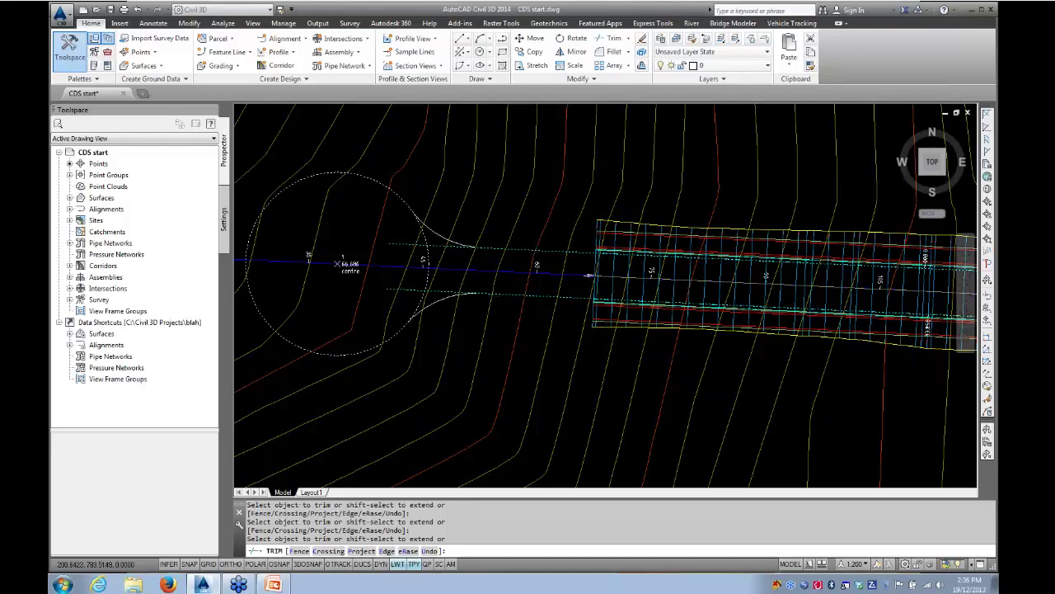
{"action": "scroll", "coordinate": [398, 292], "scroll_direction": "up", "scroll_amount": 4}
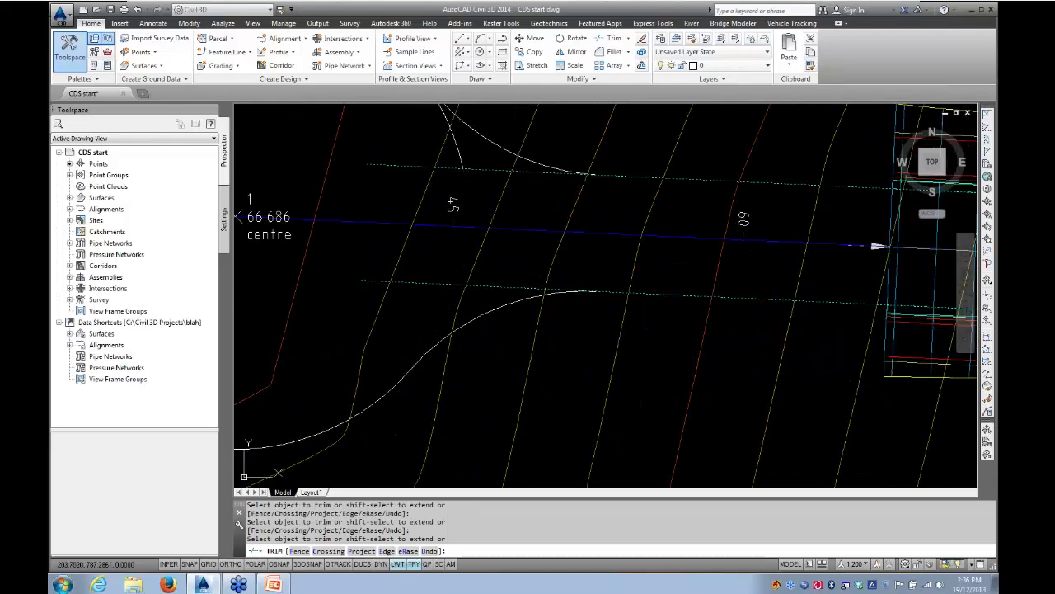
{"action": "scroll", "coordinate": [473, 361], "scroll_direction": "down", "scroll_amount": 4}
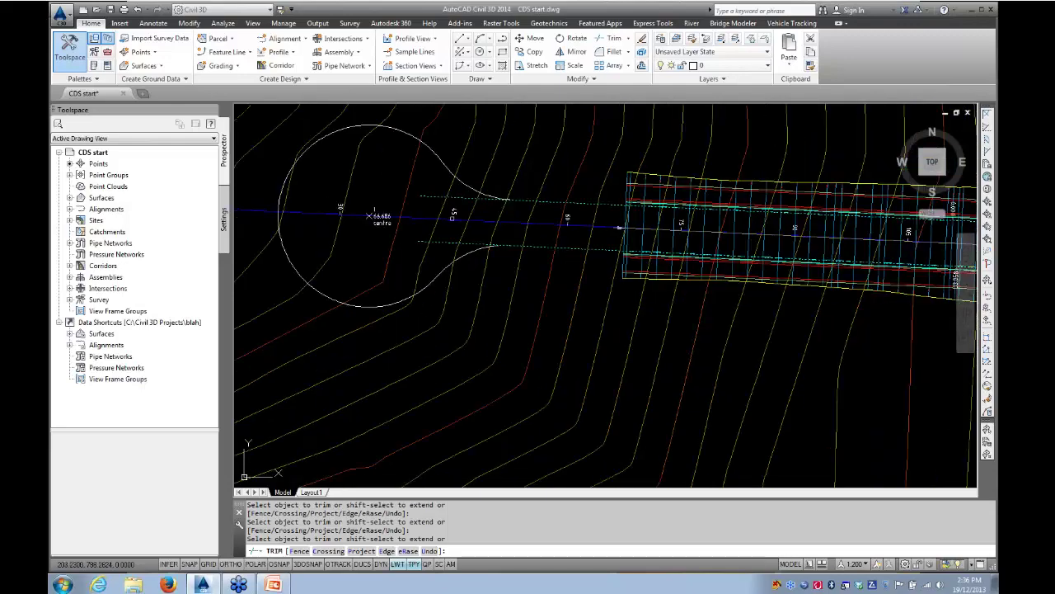
{"action": "key", "text": "Escape"}
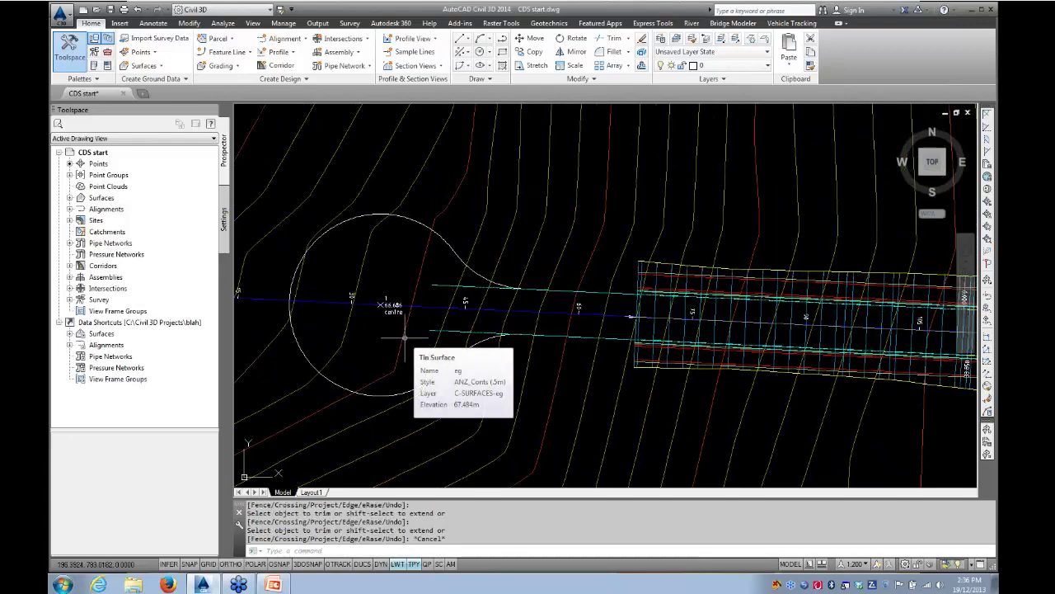
- Join the head arc and both return arcs into one polyline and select it to check the result
{"action": "type", "text": "j"}
{"action": "key", "text": "Return"}
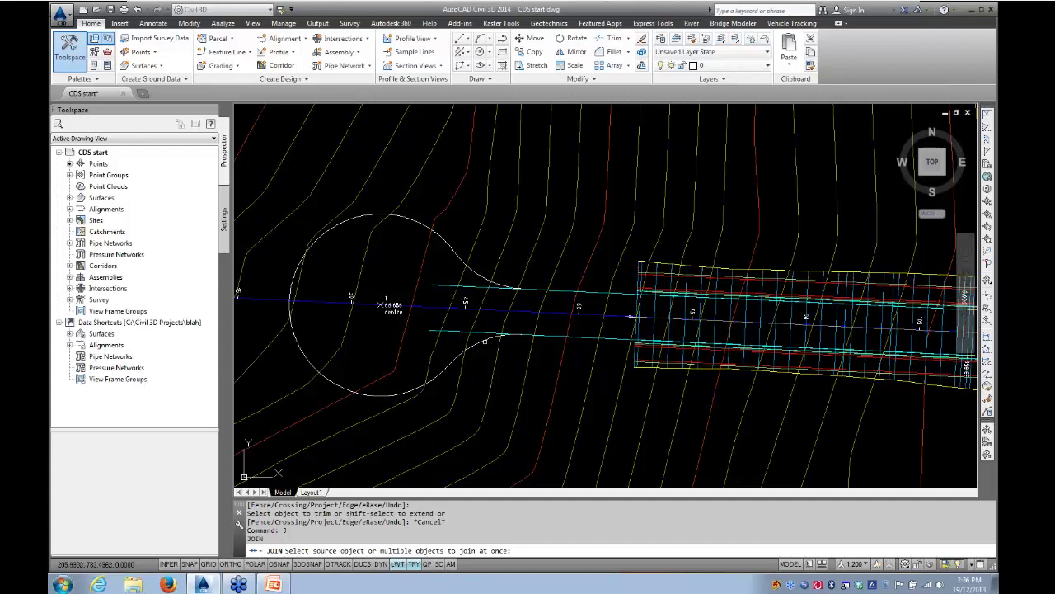
{"action": "left_click", "coordinate": [483, 340]}
{"action": "left_click", "coordinate": [431, 380]}
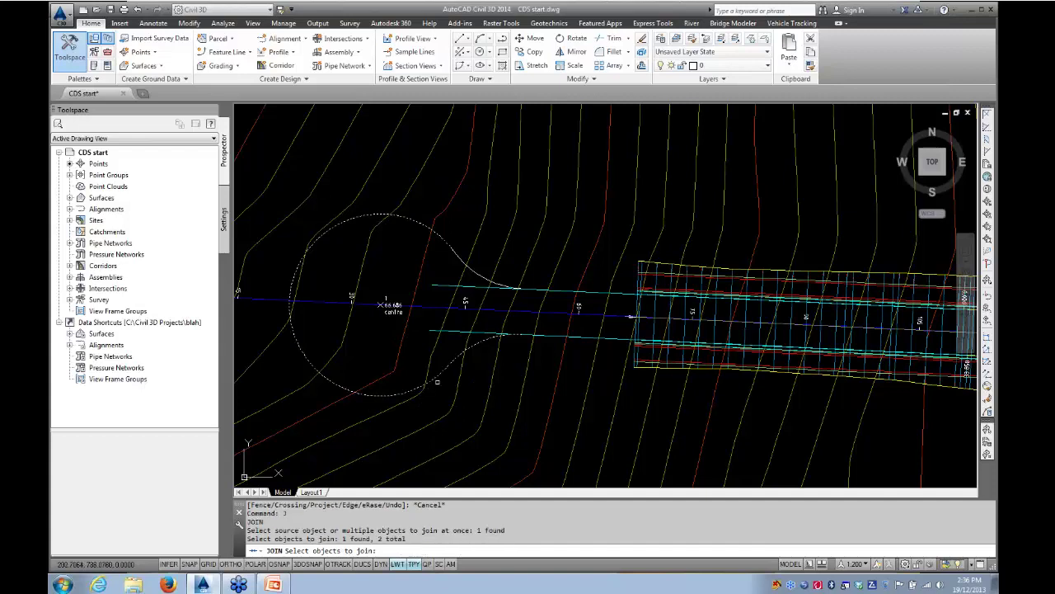
{"action": "left_click", "coordinate": [474, 274]}
{"action": "key", "text": "Return"}
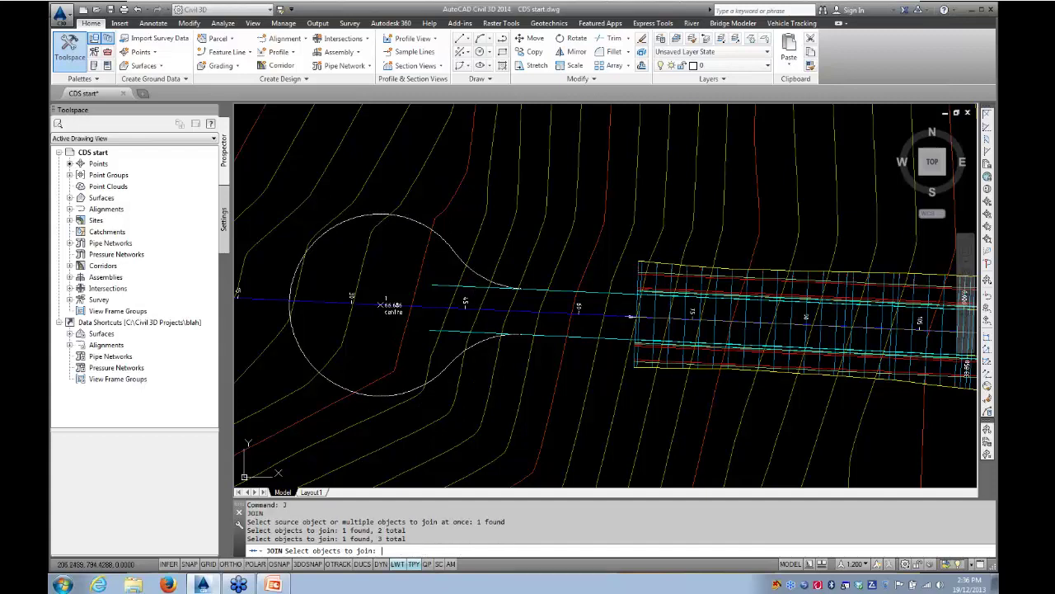
{"action": "left_click", "coordinate": [479, 342]}
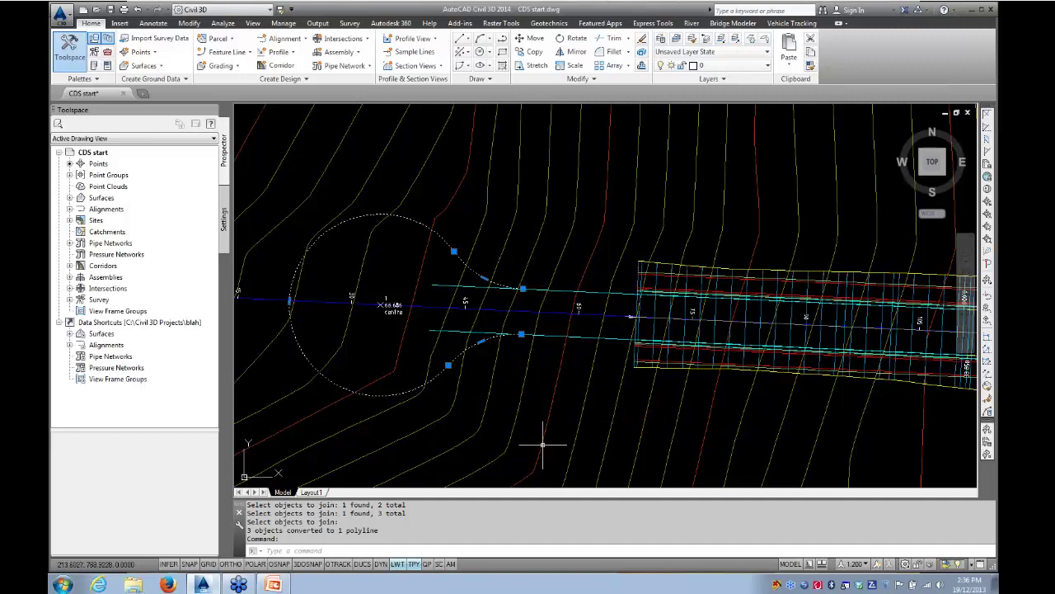
- Start creating an alignment from the joined cul-de-sac edge polyline and accept its default direction
{"action": "mouse_move", "coordinate": [521, 455]}
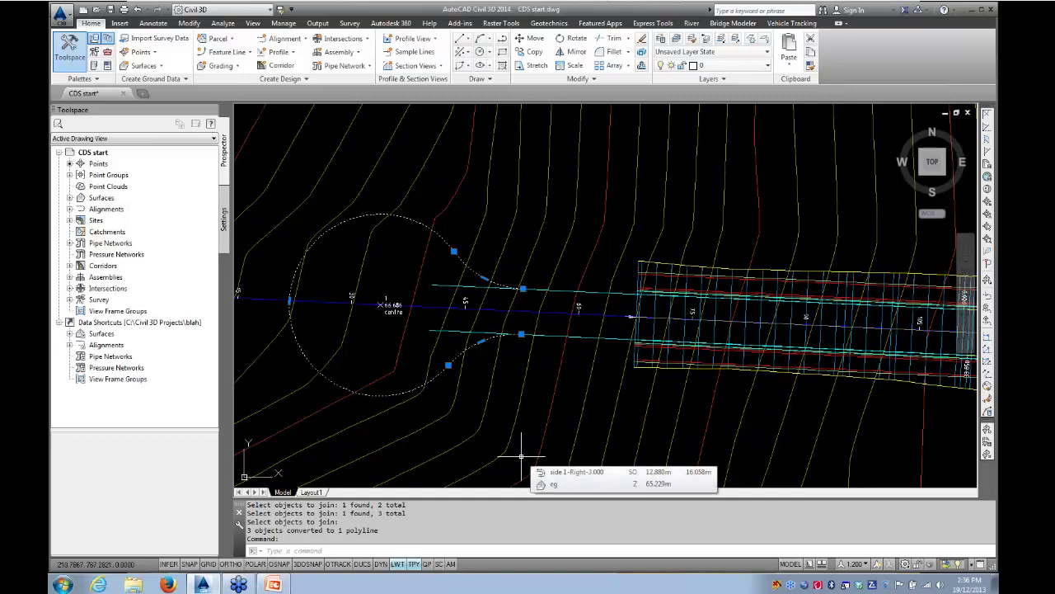
{"action": "key", "text": "Escape"}
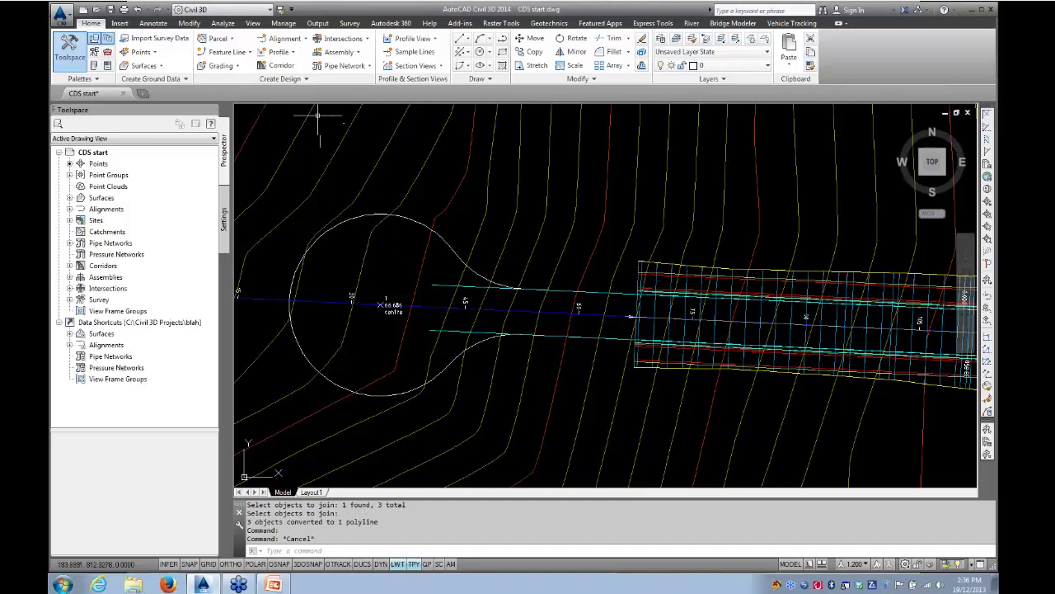
{"action": "left_click", "coordinate": [284, 39]}
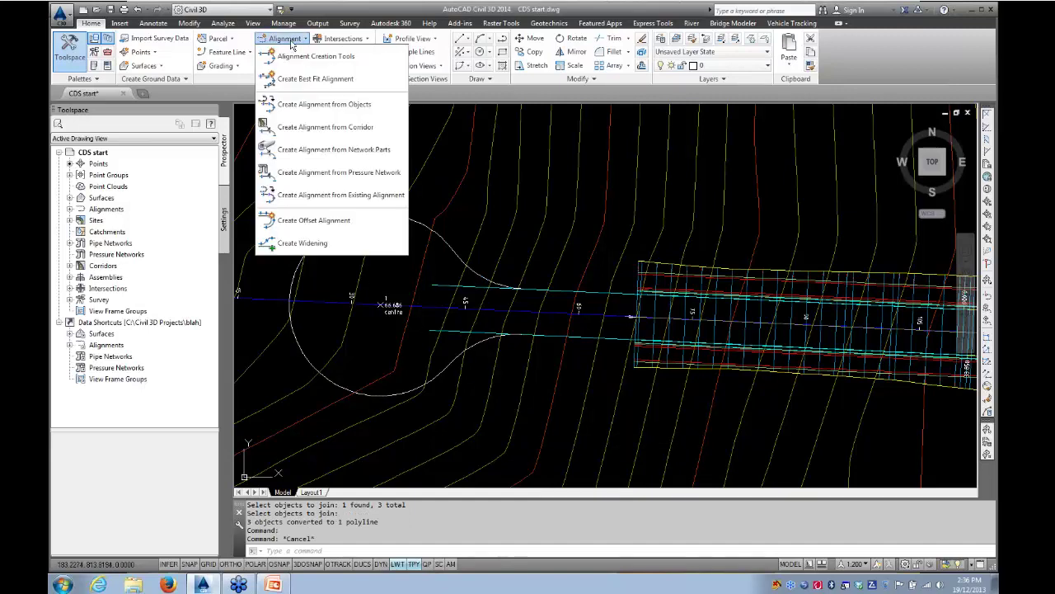
{"action": "left_click", "coordinate": [322, 104]}
{"action": "left_click", "coordinate": [485, 339]}
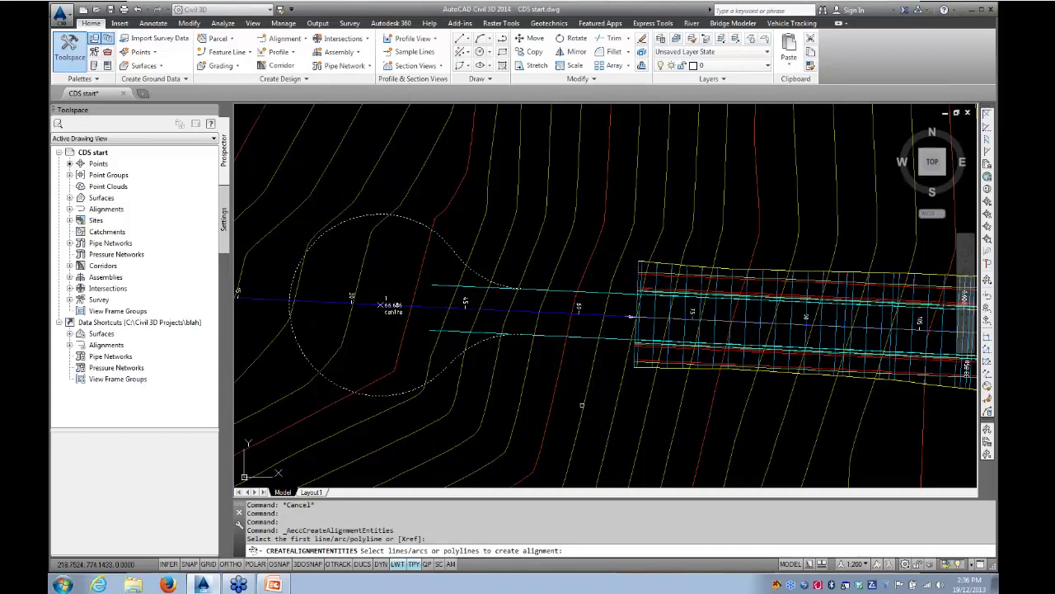
{"action": "key", "text": "Return"}
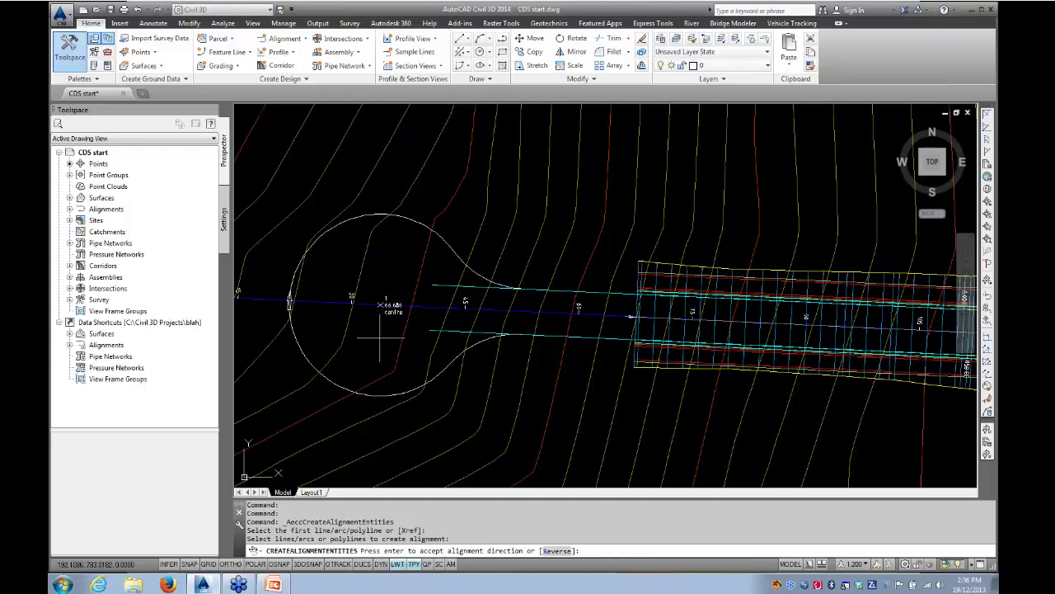
{"action": "key", "text": "Return"}
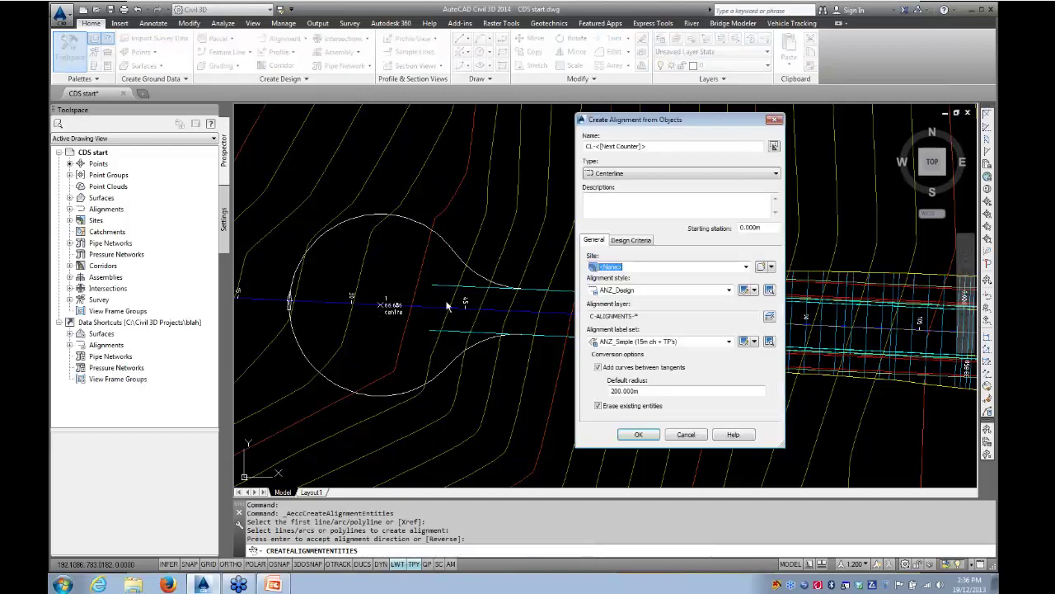
- Name the new alignment CDS and set its type to Miscellaneous
{"action": "left_click_drag", "start_coordinate": [658, 149], "coordinate": [581, 146]}
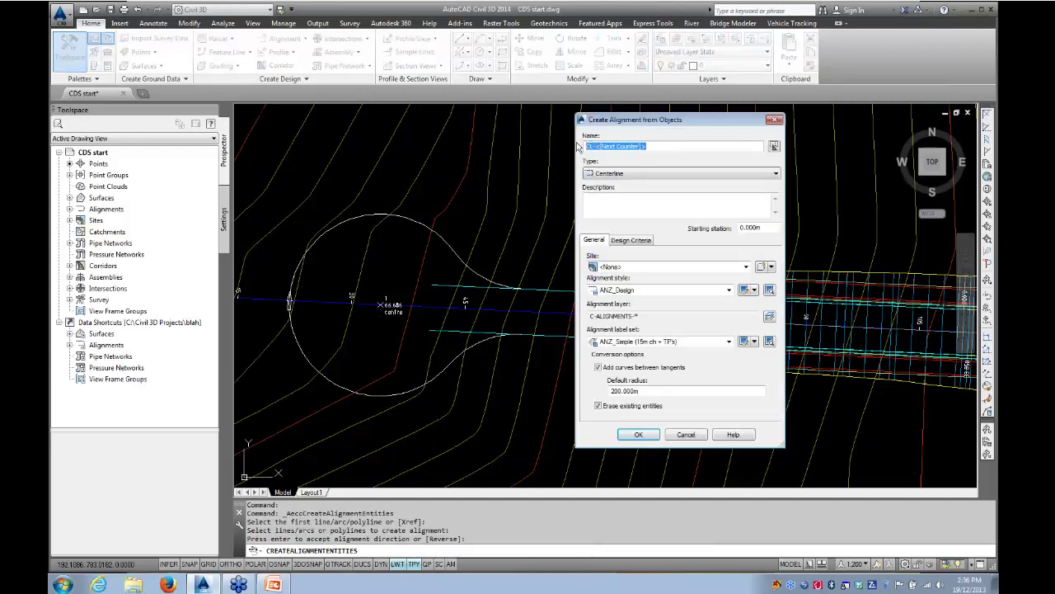
{"action": "type", "text": "CDS"}
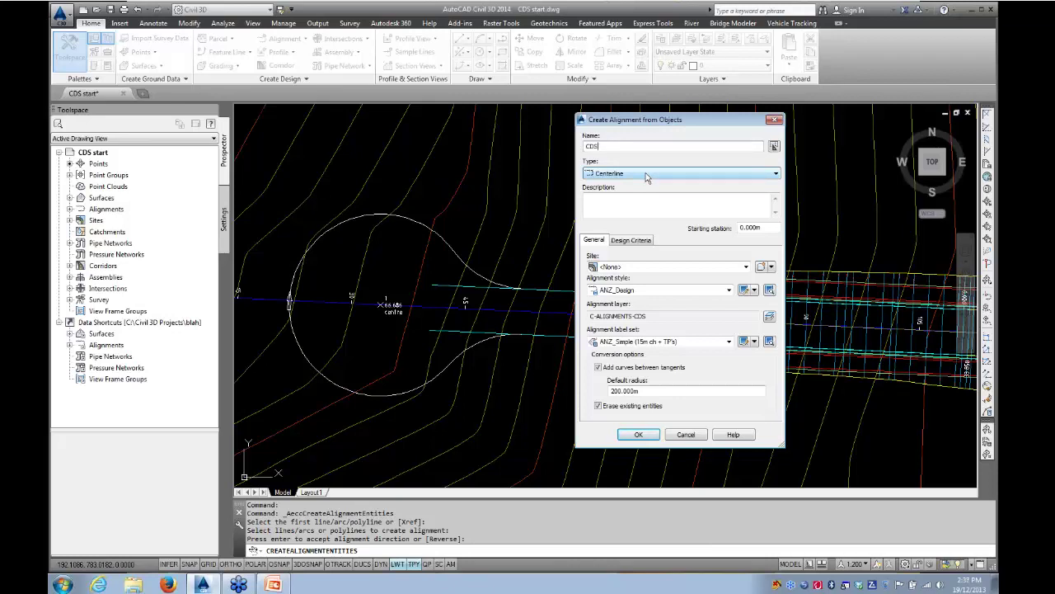
{"action": "left_click", "coordinate": [647, 174]}
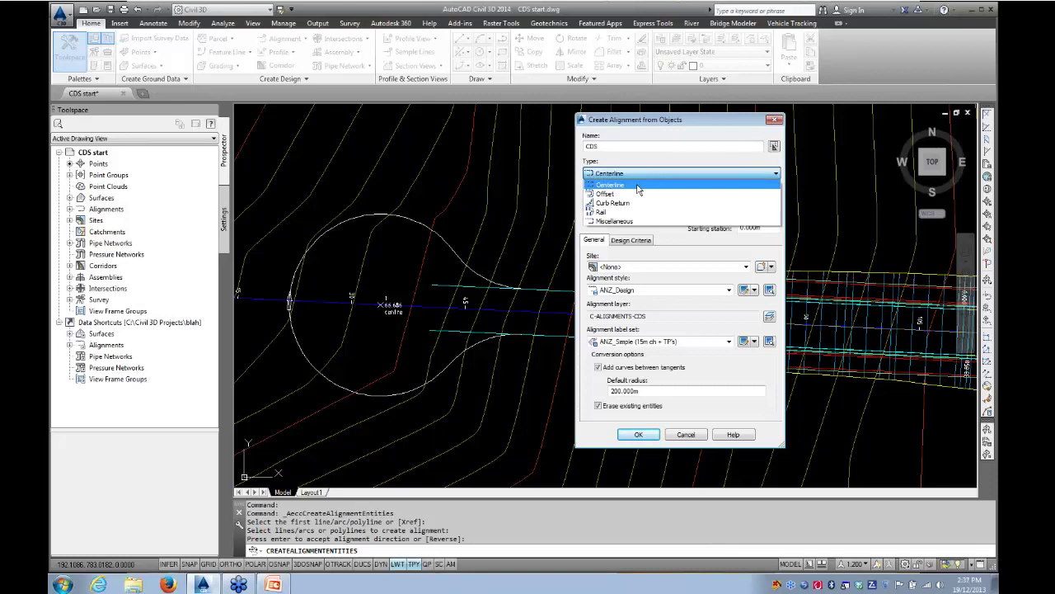
{"action": "left_click", "coordinate": [619, 228]}
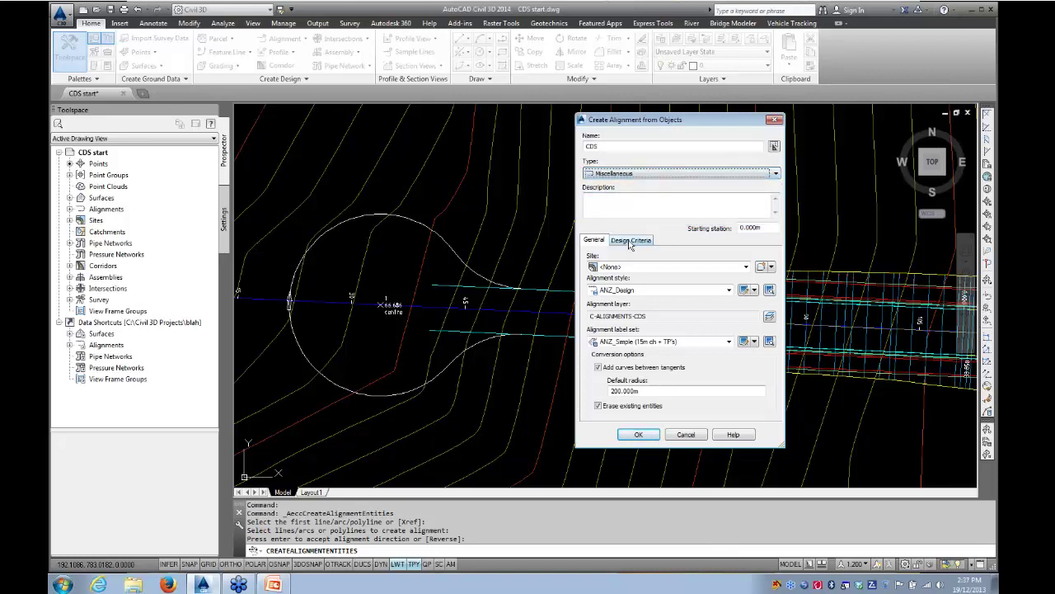
- Turn off criteria-based design and adding curves between tangents, then create the alignment with the existing polyline erased
{"action": "left_click", "coordinate": [630, 240]}
{"action": "left_click", "coordinate": [590, 282]}
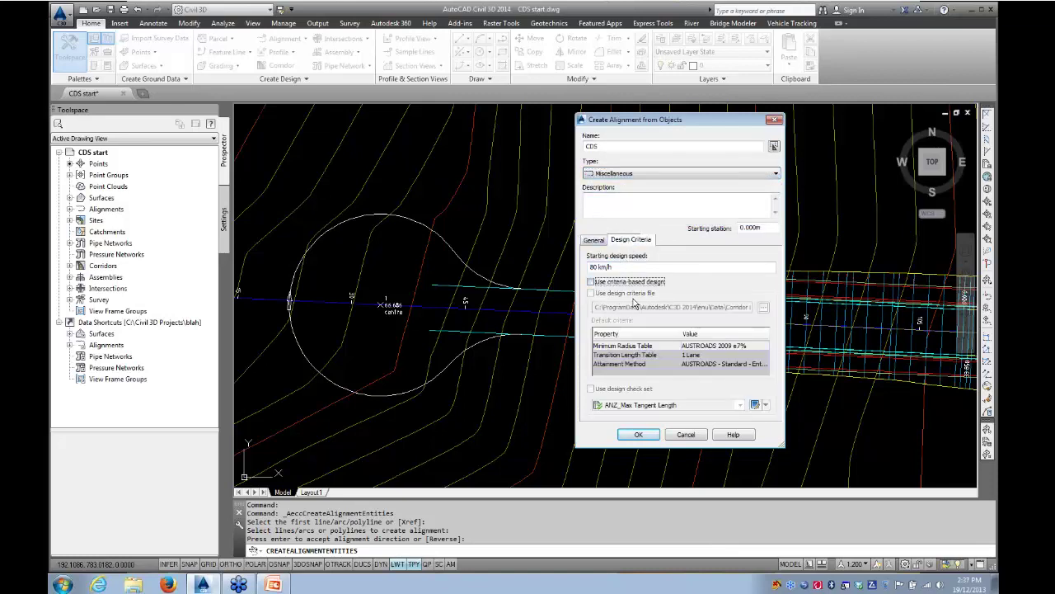
{"action": "left_click", "coordinate": [594, 240]}
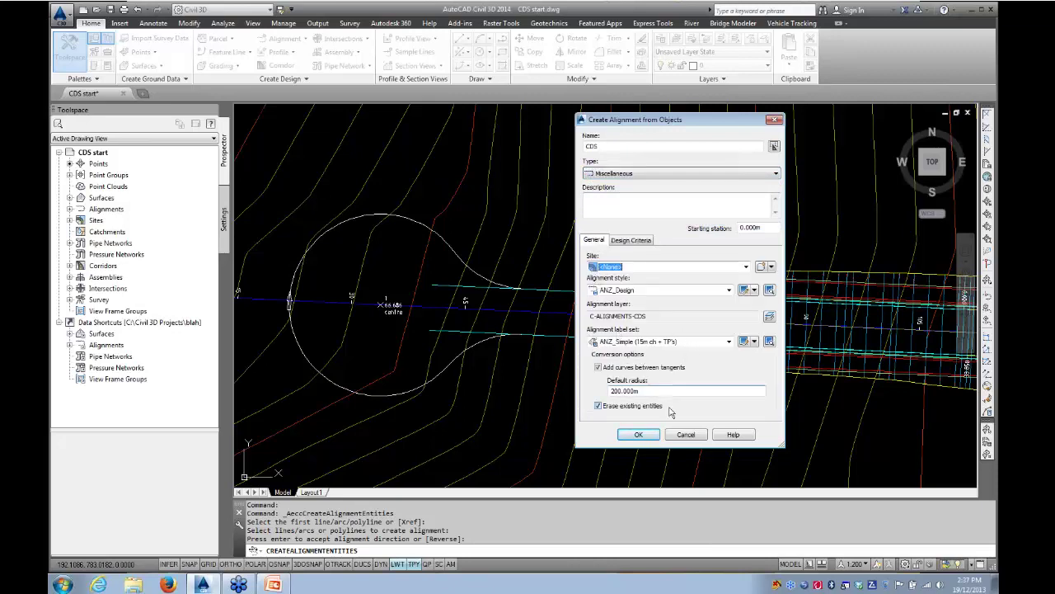
{"action": "left_click", "coordinate": [598, 368]}
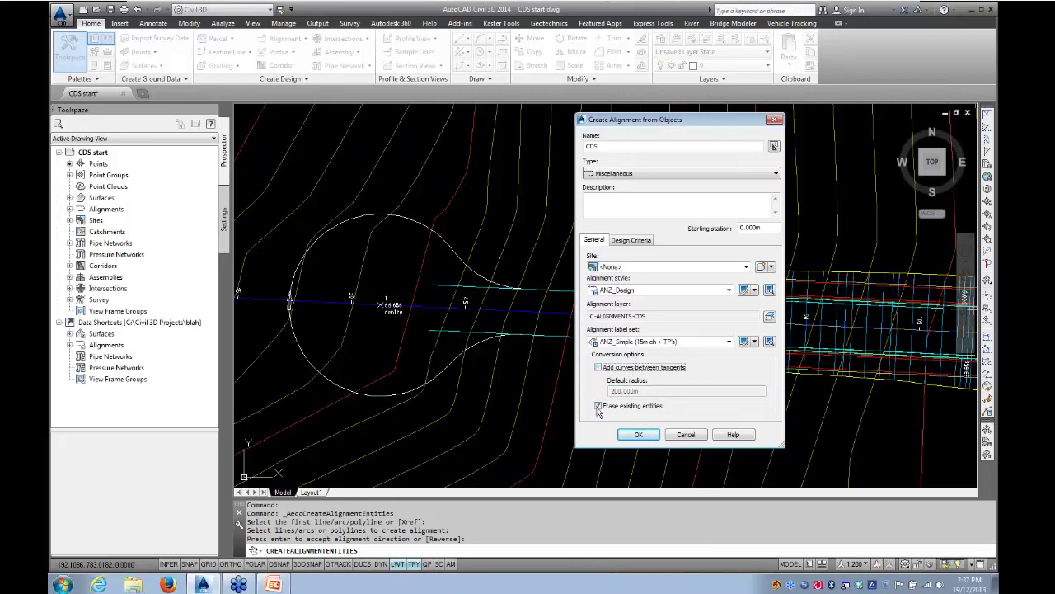
{"action": "left_click", "coordinate": [638, 434]}
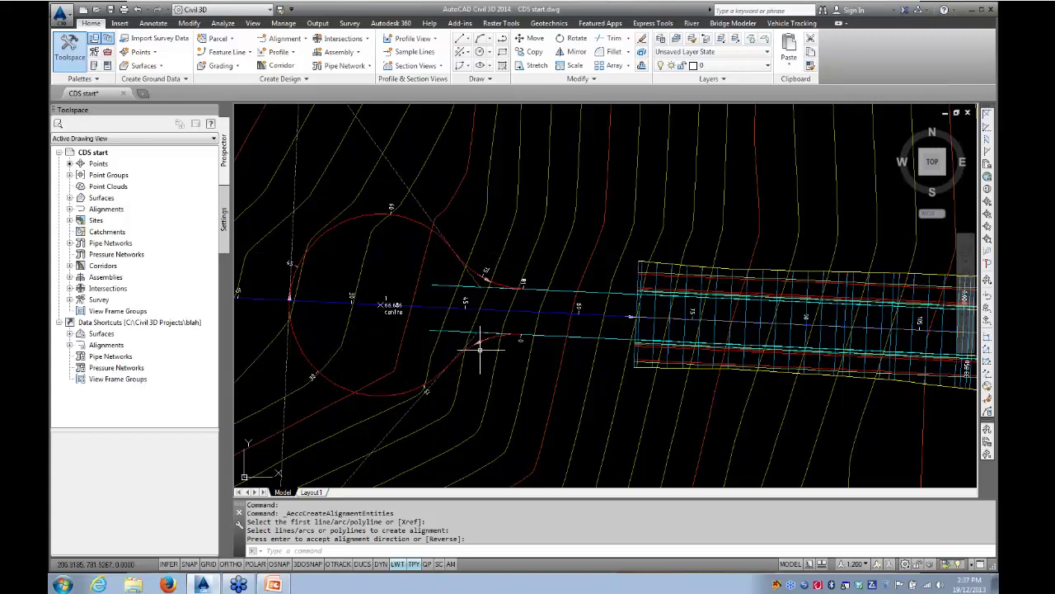
- Examine the new cul-de-sac alignment and the end of the side-road corridor beside it
{"action": "left_click", "coordinate": [425, 225]}
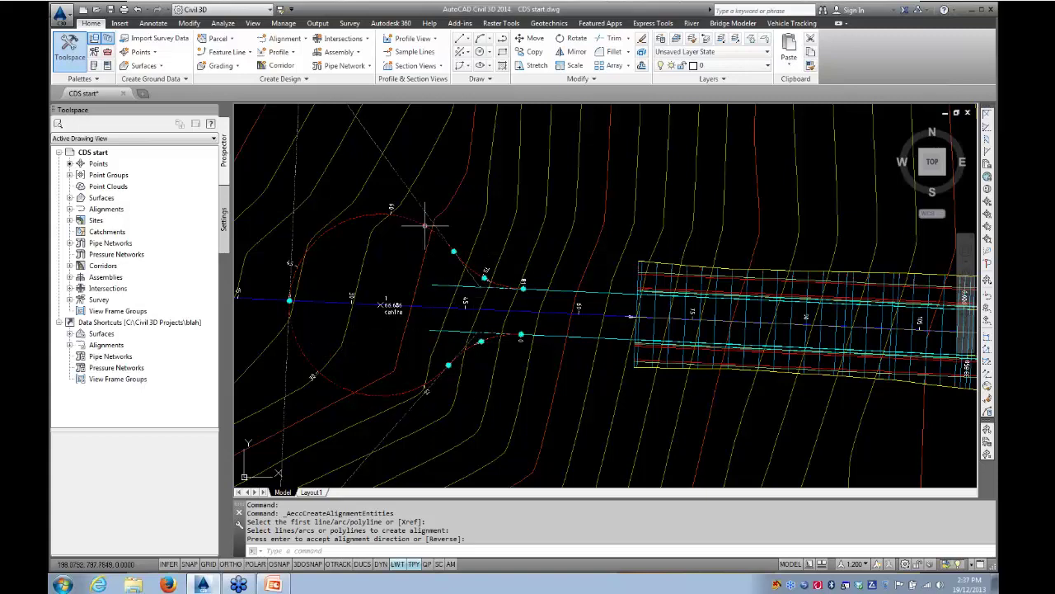
{"action": "key", "text": "Escape"}
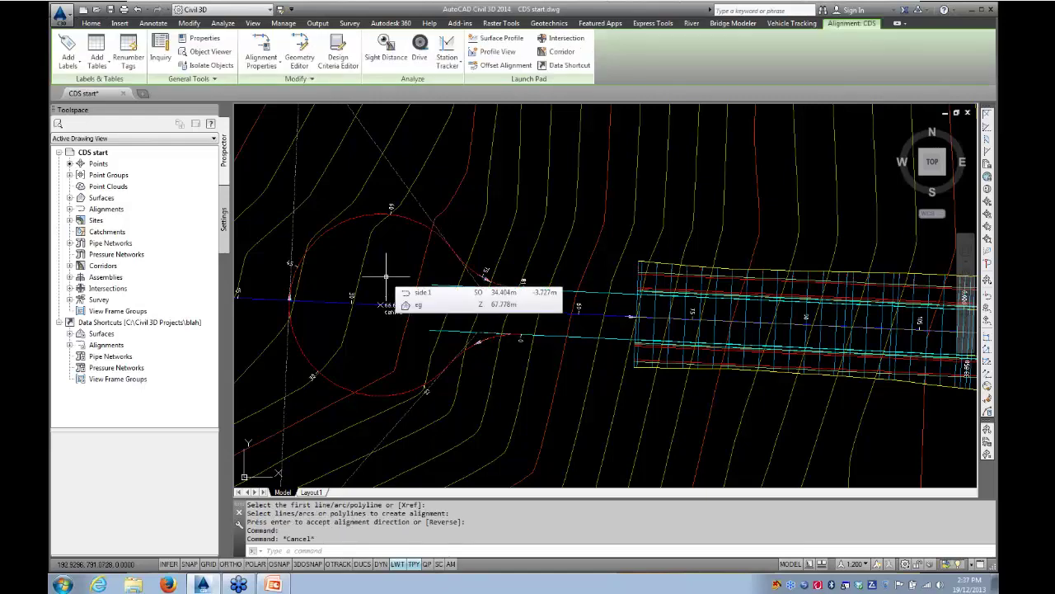
{"action": "scroll", "coordinate": [401, 282], "scroll_direction": "down", "scroll_amount": 2}
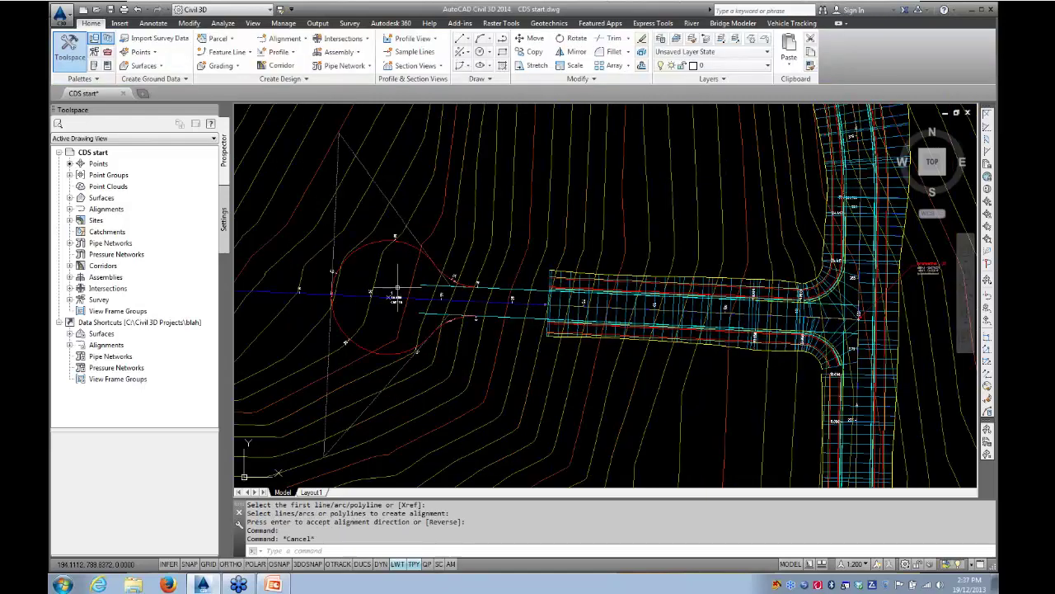
{"action": "middle_click_drag", "start_coordinate": [397, 282], "coordinate": [341, 245]}
{"action": "scroll", "coordinate": [492, 359], "scroll_direction": "up", "scroll_amount": 2}
{"action": "scroll", "coordinate": [492, 360], "scroll_direction": "down", "scroll_amount": 2}
{"action": "mouse_move", "coordinate": [492, 361]}
{"action": "middle_mouse_down"}
{"action": "mouse_move", "coordinate": [459, 384]}
{"action": "mouse_move", "coordinate": [499, 380]}
{"action": "middle_mouse_up"}
{"action": "scroll", "coordinate": [492, 374], "scroll_direction": "up", "scroll_amount": 2}
{"action": "scroll", "coordinate": [434, 323], "scroll_direction": "up", "scroll_amount": 2}
{"action": "mouse_move", "coordinate": [434, 323]}
{"action": "middle_mouse_down"}
{"action": "mouse_move", "coordinate": [473, 374]}
{"action": "mouse_move", "coordinate": [309, 388]}
{"action": "middle_mouse_up"}
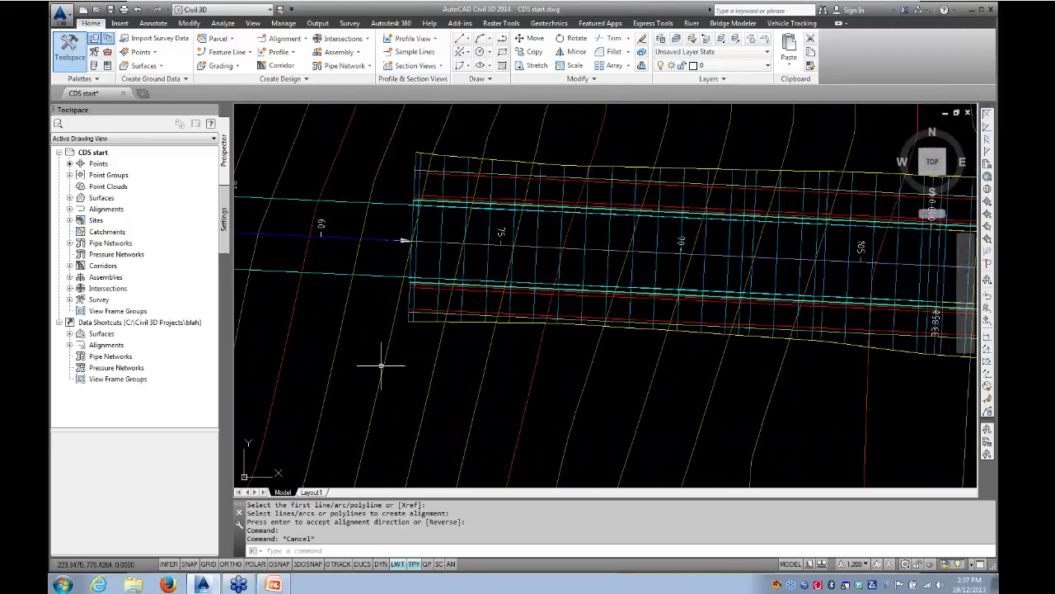
{"action": "scroll", "coordinate": [483, 297], "scroll_direction": "down", "scroll_amount": 4}
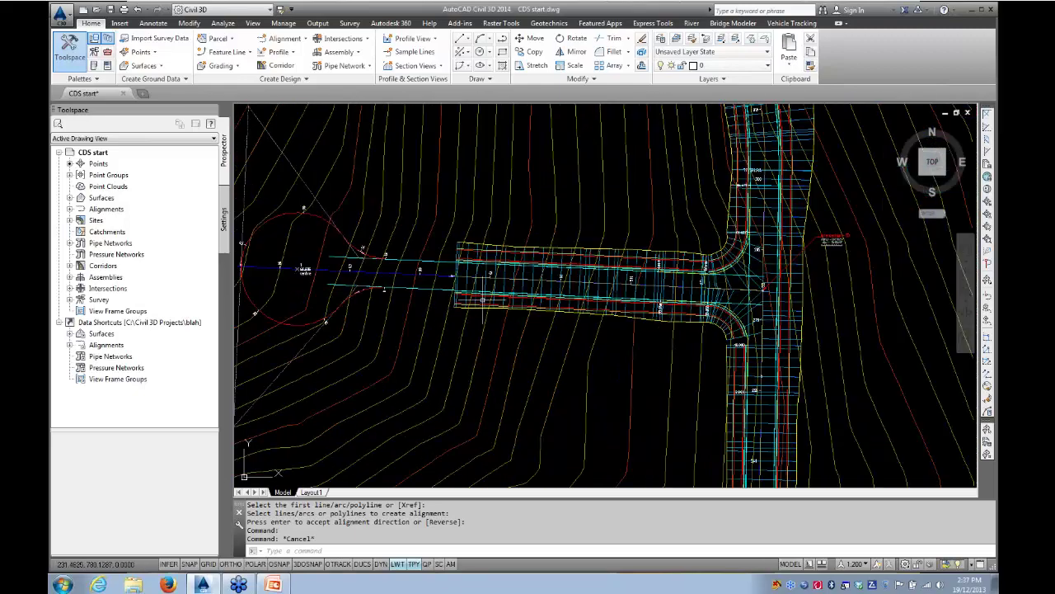
- Delete the side-road corridor region between the cul-de-sac and the short region at the intersection
{"action": "left_click", "coordinate": [525, 270]}
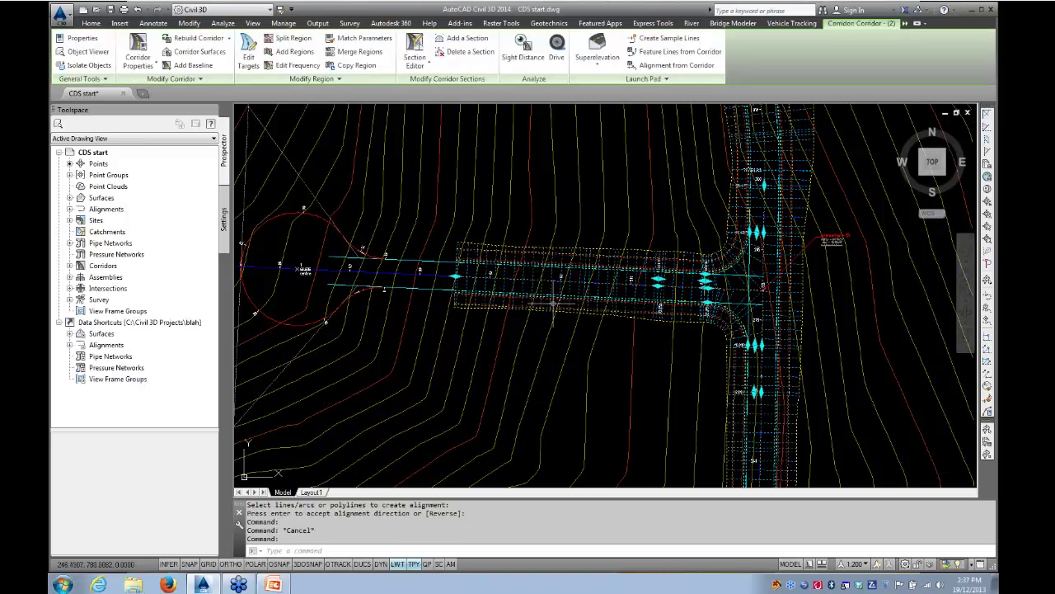
{"action": "mouse_move", "coordinate": [555, 303]}
{"action": "middle_mouse_down"}
{"action": "mouse_move", "coordinate": [491, 303]}
{"action": "mouse_move", "coordinate": [499, 303]}
{"action": "middle_mouse_up"}
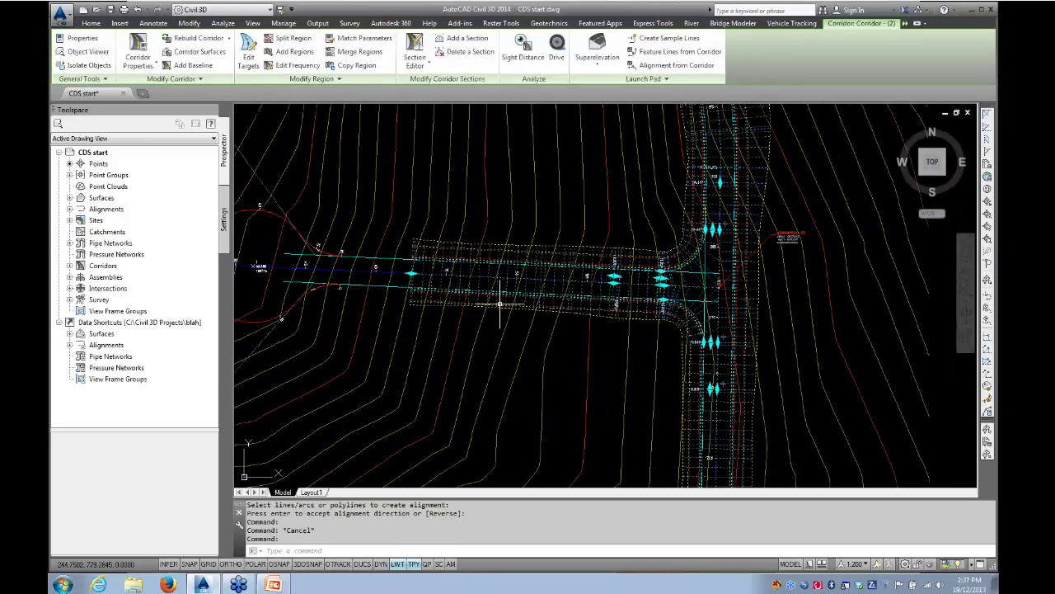
{"action": "left_click", "coordinate": [299, 78]}
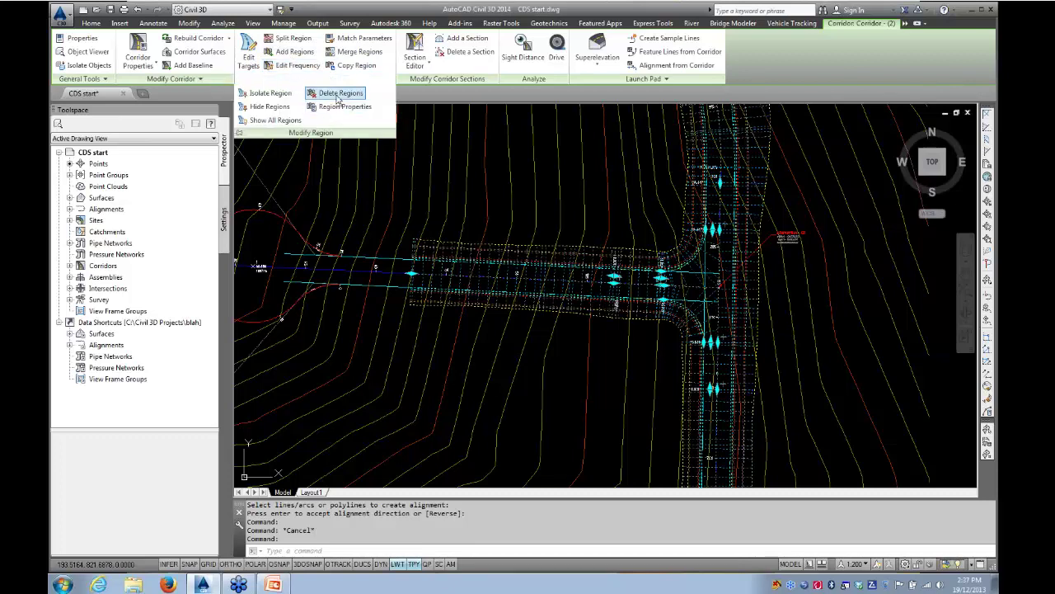
{"action": "left_click", "coordinate": [338, 93]}
{"action": "left_click", "coordinate": [507, 268]}
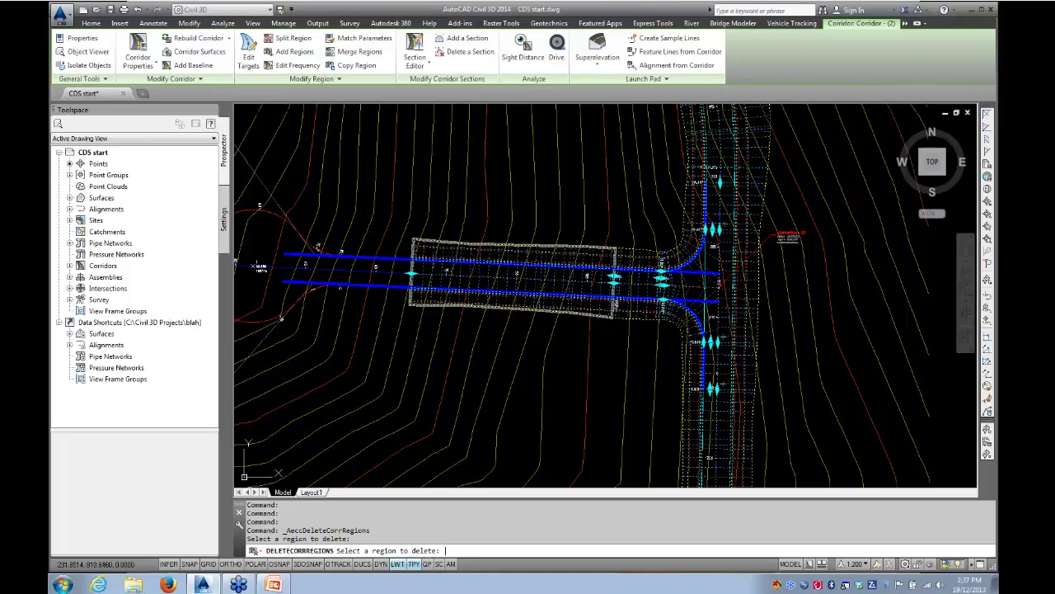
{"action": "key", "text": "Return"}
{"action": "key", "text": "Escape"}
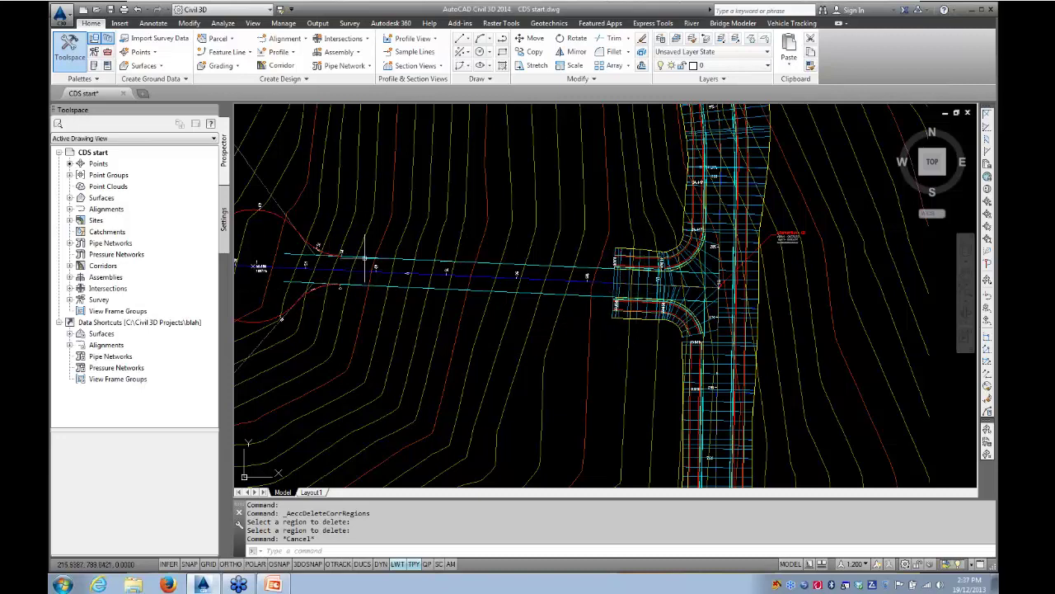
- Copy the intersection's short side-road region, with object snap on, from its western edge to about station 60 m near the cul-de-sac
{"action": "left_click", "coordinate": [637, 289]}
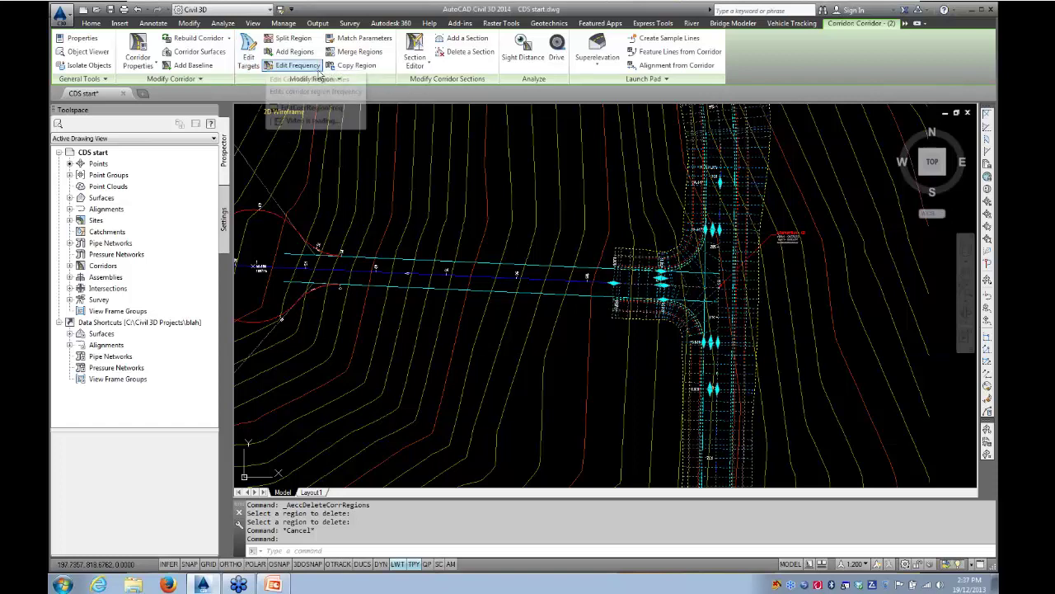
{"action": "left_click", "coordinate": [351, 65]}
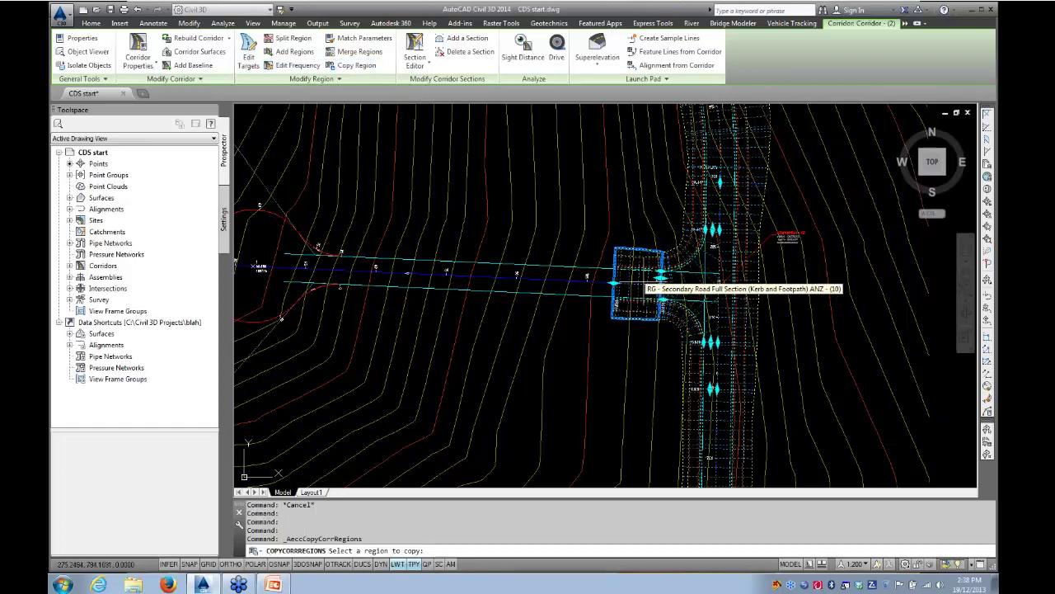
{"action": "left_click", "coordinate": [638, 283]}
{"action": "scroll", "coordinate": [603, 358], "scroll_direction": "up", "scroll_amount": 5}
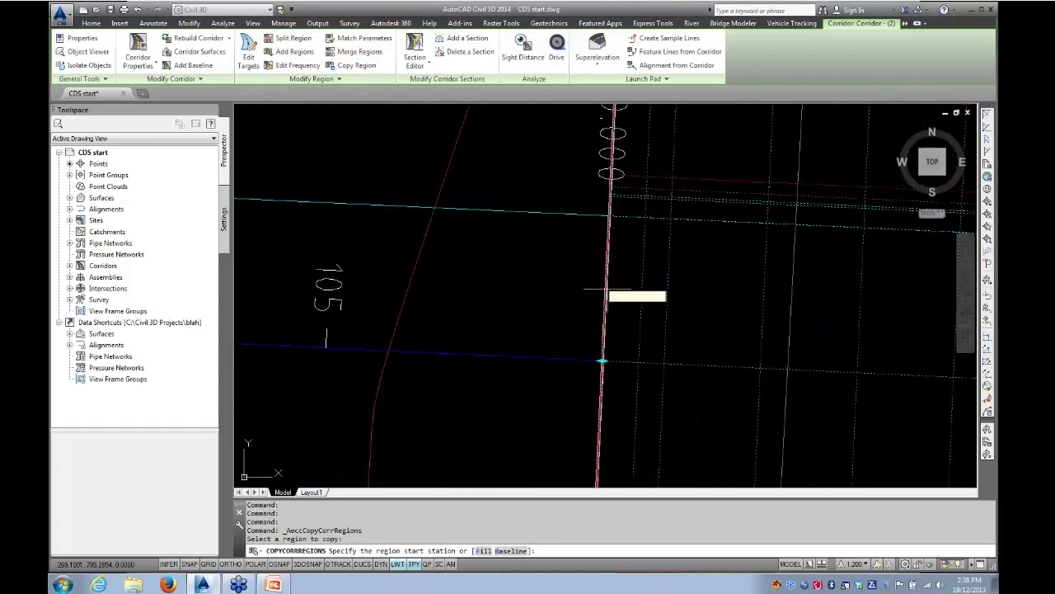
{"action": "left_click", "coordinate": [277, 563]}
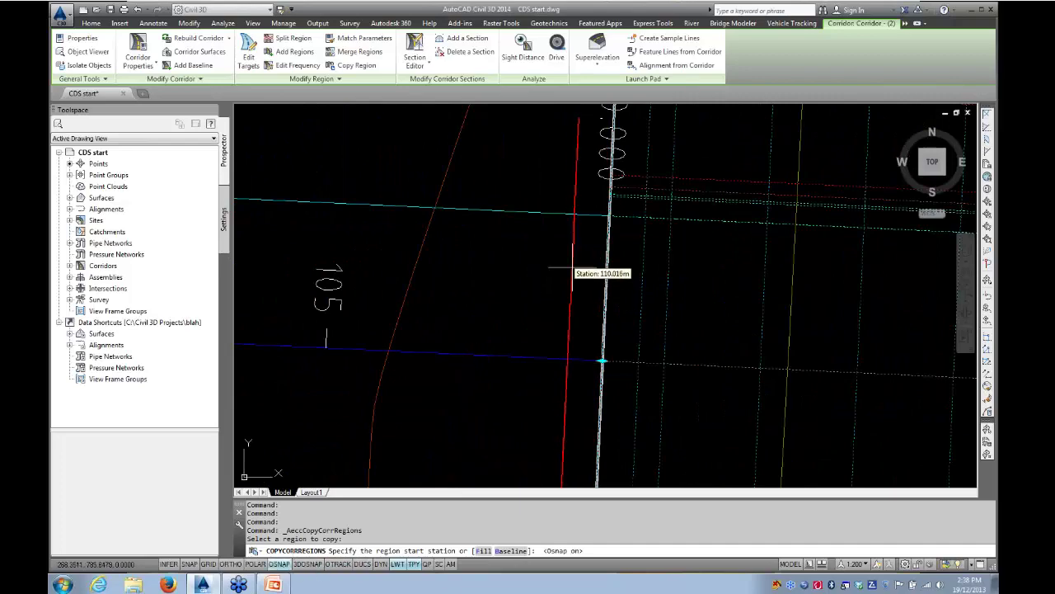
{"action": "left_click", "coordinate": [605, 262]}
{"action": "scroll", "coordinate": [606, 262], "scroll_direction": "down", "scroll_amount": 4}
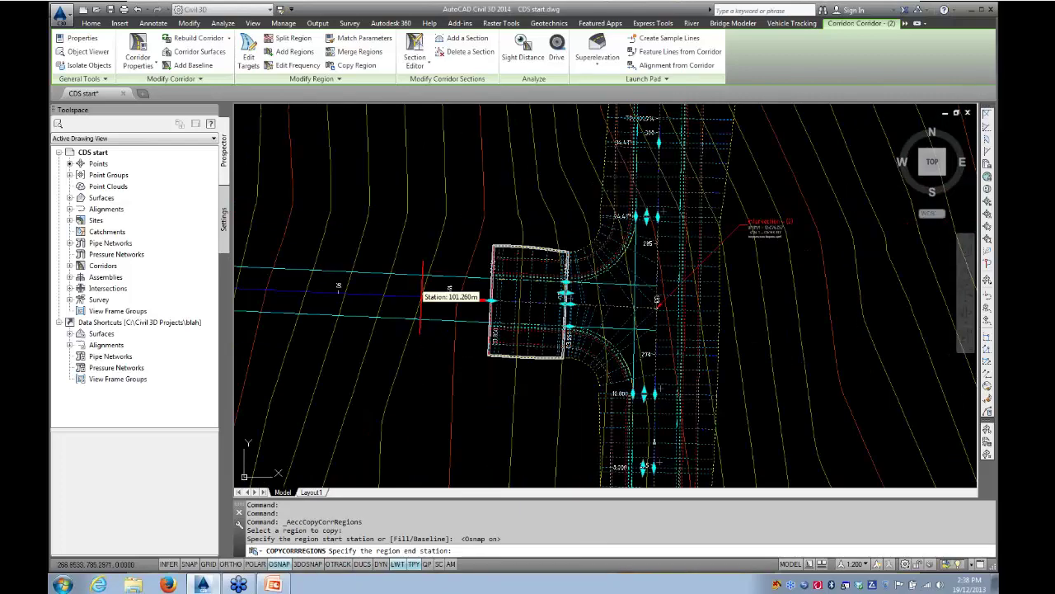
{"action": "scroll", "coordinate": [558, 232], "scroll_direction": "down", "scroll_amount": 2}
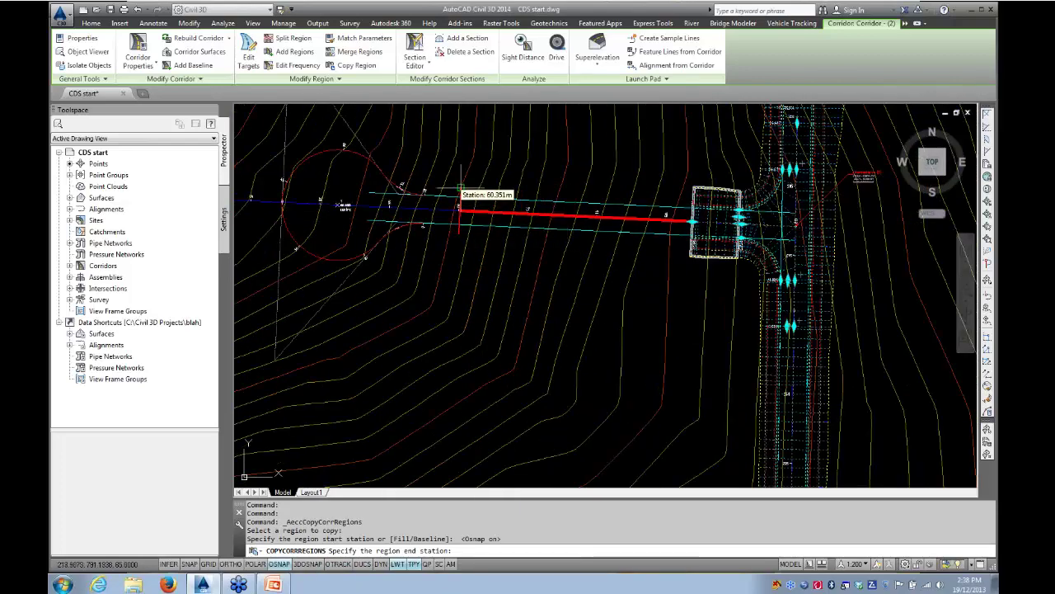
{"action": "left_click", "coordinate": [340, 205]}
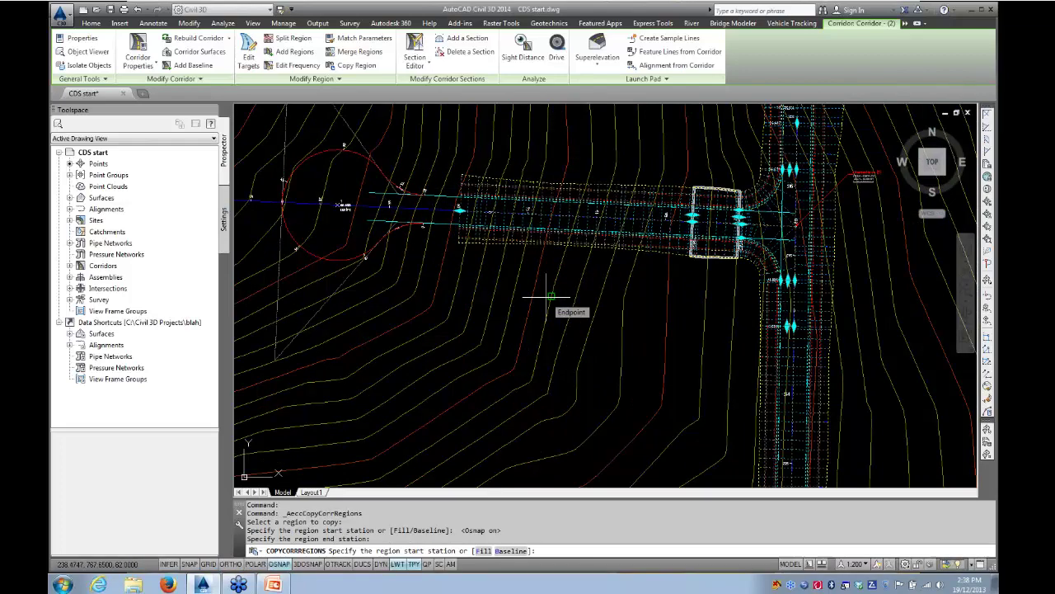
{"action": "key", "text": "Escape"}
{"action": "key", "text": "Escape"}
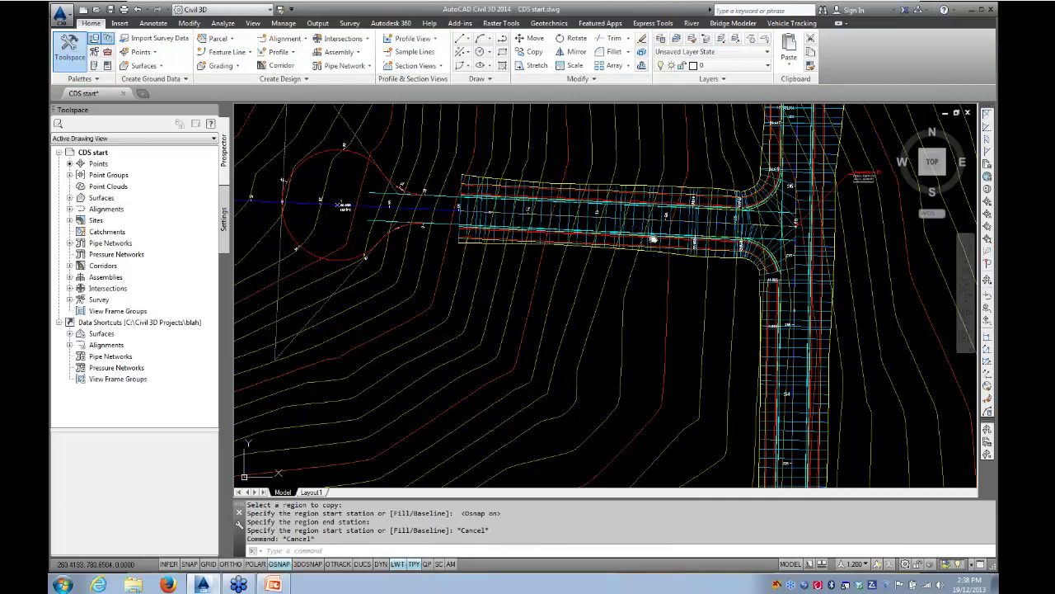
{"action": "mouse_move", "coordinate": [653, 239]}
{"action": "middle_mouse_down"}
{"action": "mouse_move", "coordinate": [494, 252]}
{"action": "mouse_move", "coordinate": [526, 271]}
{"action": "mouse_move", "coordinate": [624, 272]}
{"action": "middle_mouse_up"}
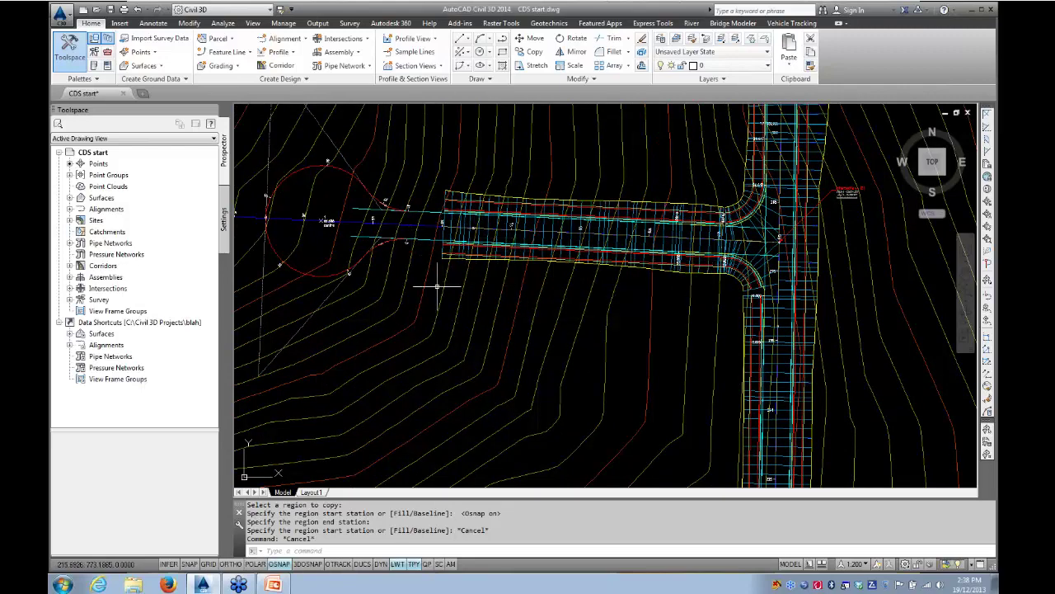
{"action": "middle_click_drag", "start_coordinate": [450, 303], "coordinate": [594, 356]}
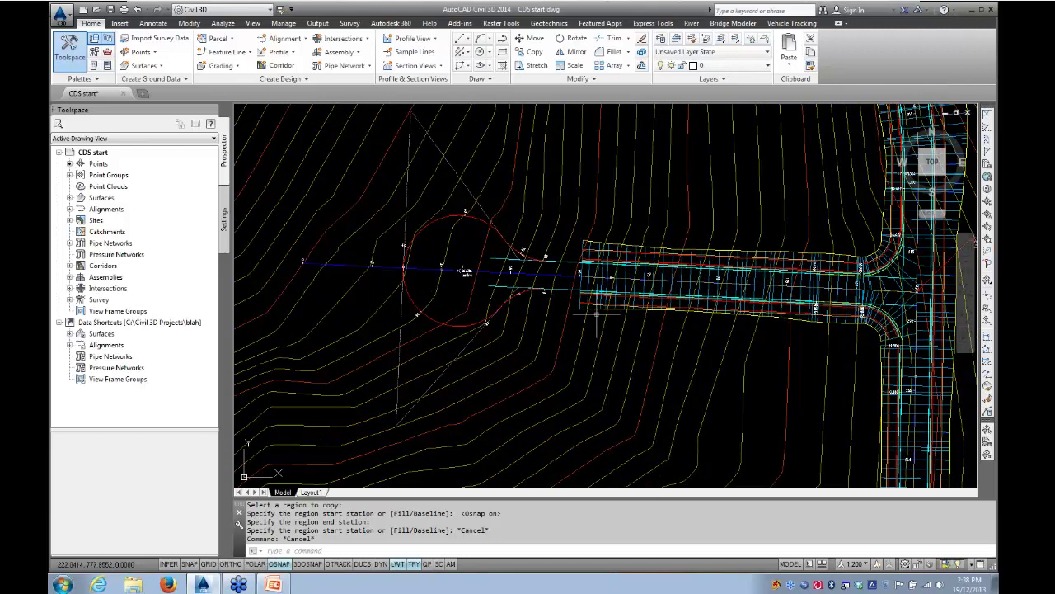
{"action": "mouse_move", "coordinate": [597, 315]}
{"action": "scroll", "coordinate": [606, 323], "scroll_direction": "down", "scroll_amount": 3}
{"action": "middle_click_drag", "start_coordinate": [638, 262], "coordinate": [519, 323]}
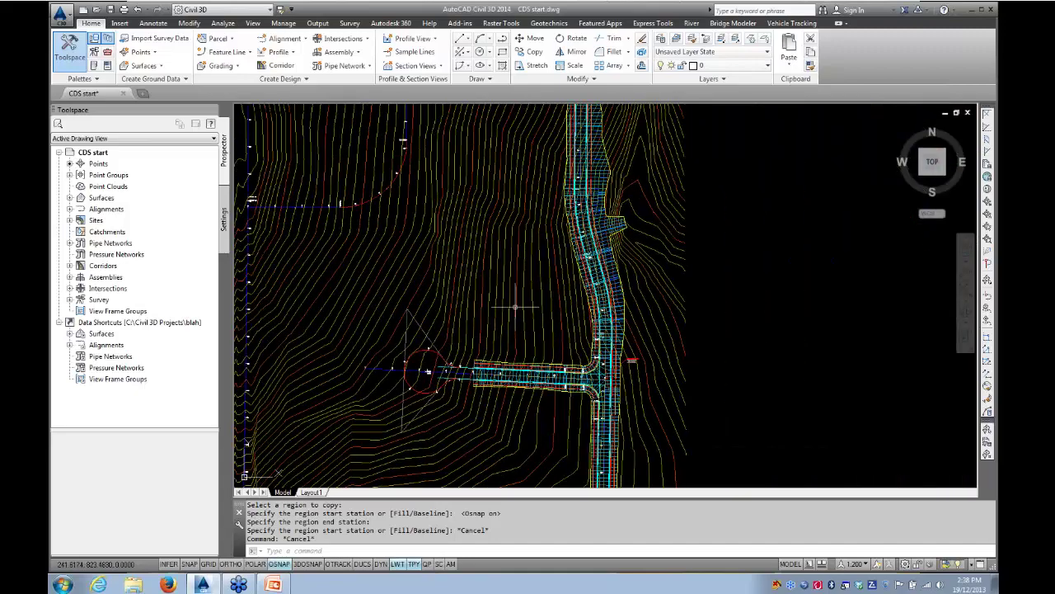
- Copy the secondary road left-daylight half-section assembly and the text label above it to empty space below the list of assemblies
{"action": "scroll", "coordinate": [516, 306], "scroll_direction": "down", "scroll_amount": 4}
{"action": "middle_click_drag", "start_coordinate": [557, 217], "coordinate": [378, 402]}
{"action": "middle_click_drag", "start_coordinate": [595, 178], "coordinate": [476, 352]}
{"action": "scroll", "coordinate": [476, 352], "scroll_direction": "up", "scroll_amount": 4}
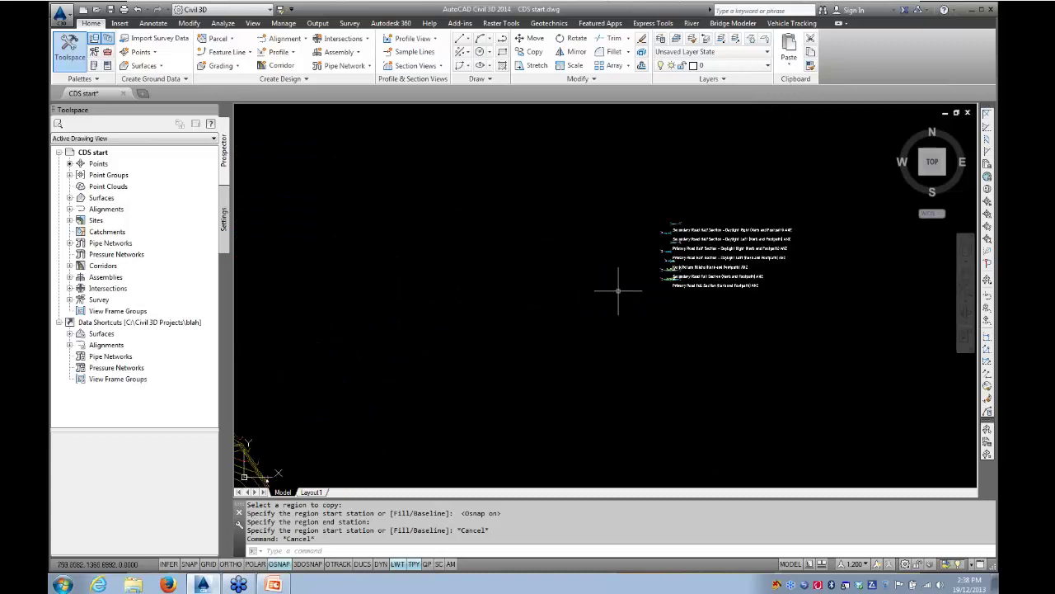
{"action": "middle_click_drag", "start_coordinate": [681, 306], "coordinate": [530, 286]}
{"action": "scroll", "coordinate": [530, 286], "scroll_direction": "up", "scroll_amount": 2}
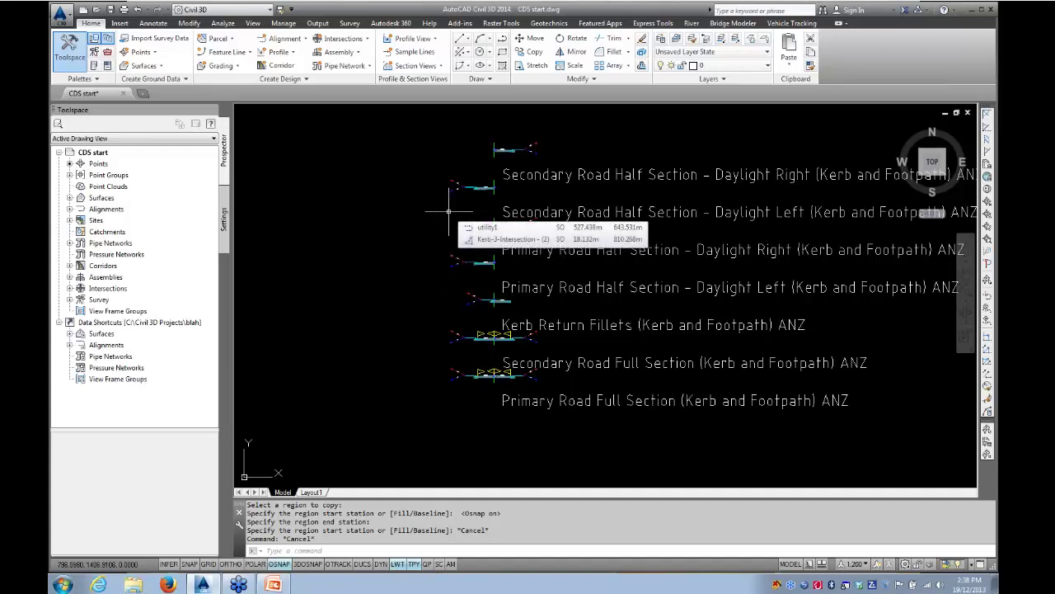
{"action": "scroll", "coordinate": [474, 185], "scroll_direction": "up", "scroll_amount": 6}
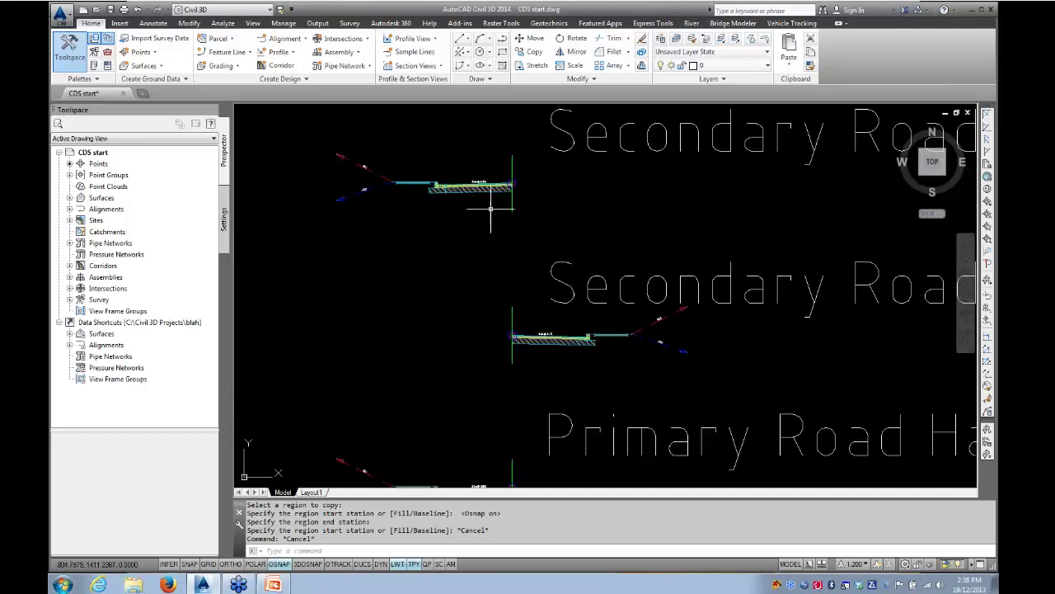
{"action": "left_click", "coordinate": [513, 200]}
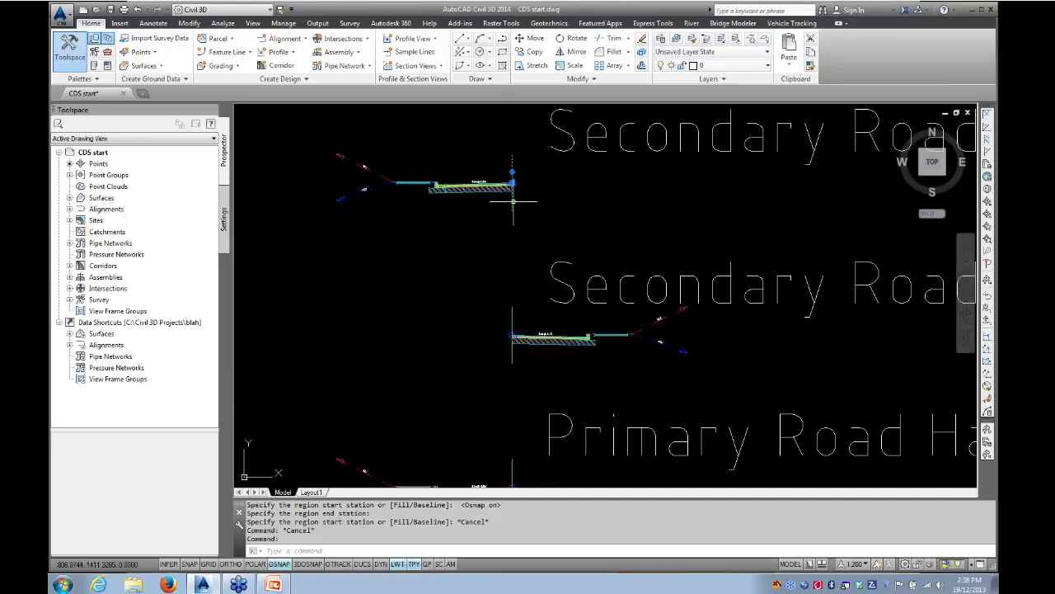
{"action": "left_click", "coordinate": [582, 140]}
{"action": "type", "text": "co"}
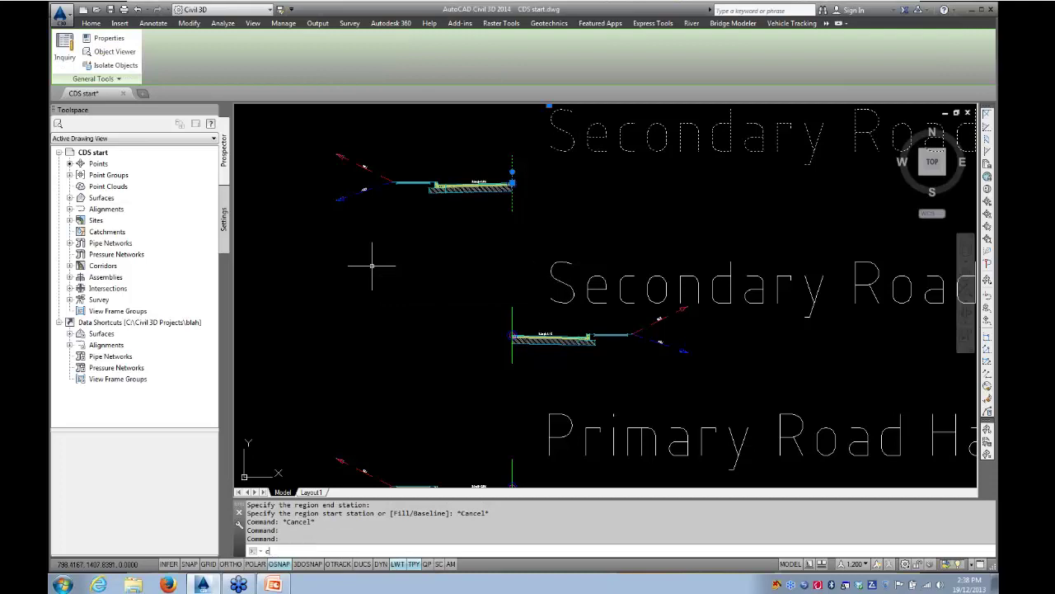
{"action": "key", "text": "Return"}
{"action": "left_click", "coordinate": [388, 264]}
{"action": "scroll", "coordinate": [377, 255], "scroll_direction": "down", "scroll_amount": 6}
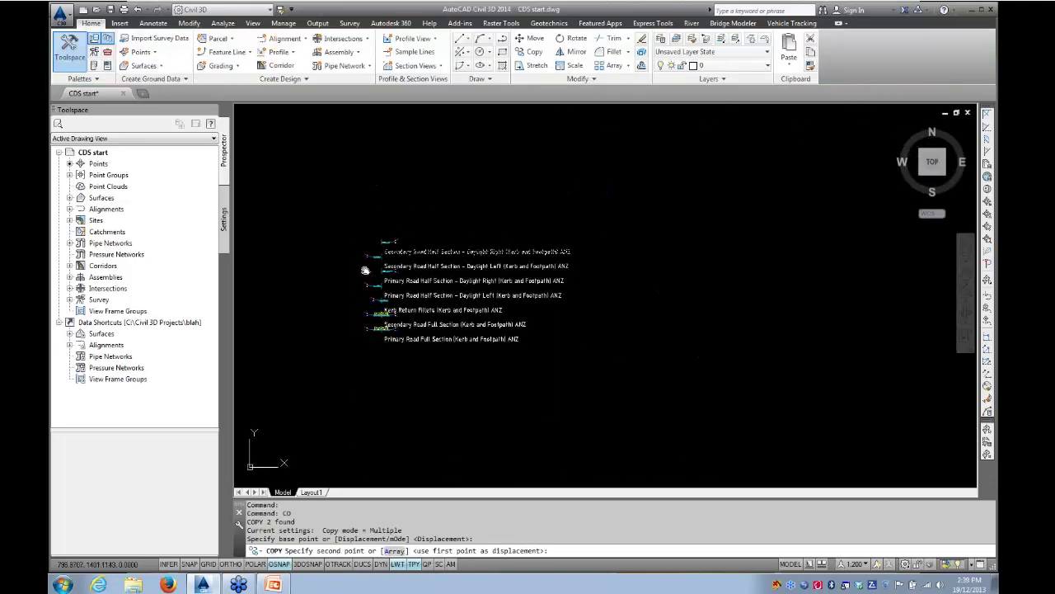
{"action": "left_click", "coordinate": [370, 249]}
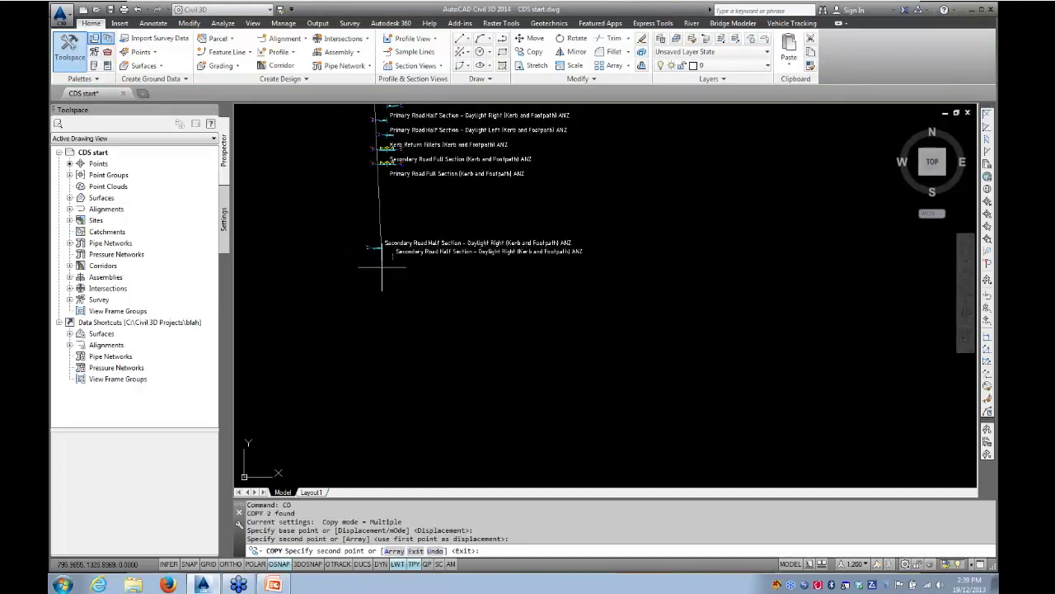
{"action": "key", "text": "Escape"}
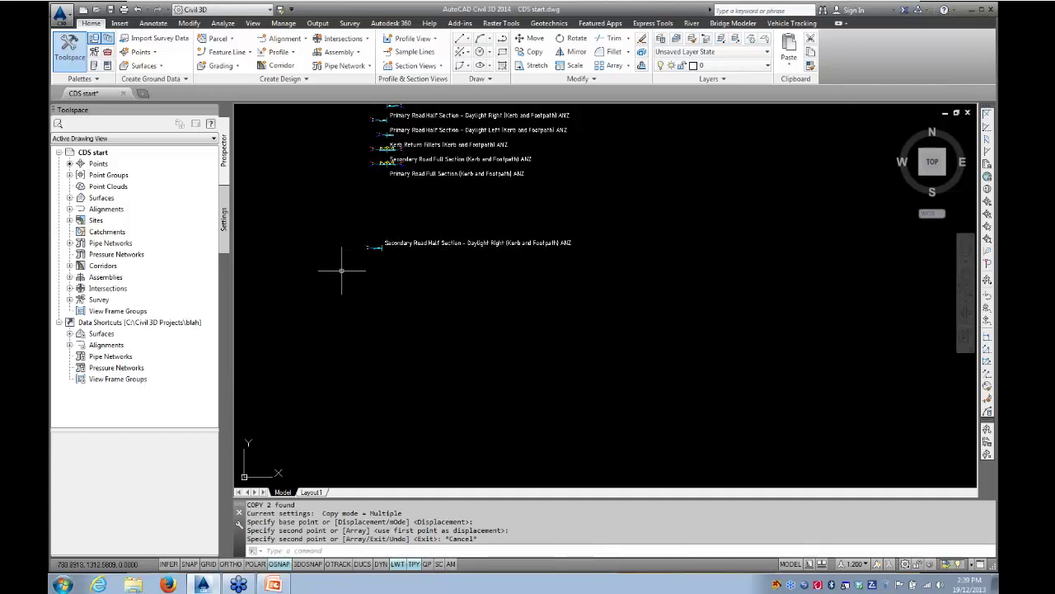
- Mirror the copied assembly's lane subassembly to the other side of its baseline marker
{"action": "scroll", "coordinate": [384, 236], "scroll_direction": "up", "scroll_amount": 5}
{"action": "scroll", "coordinate": [406, 234], "scroll_direction": "up", "scroll_amount": 2}
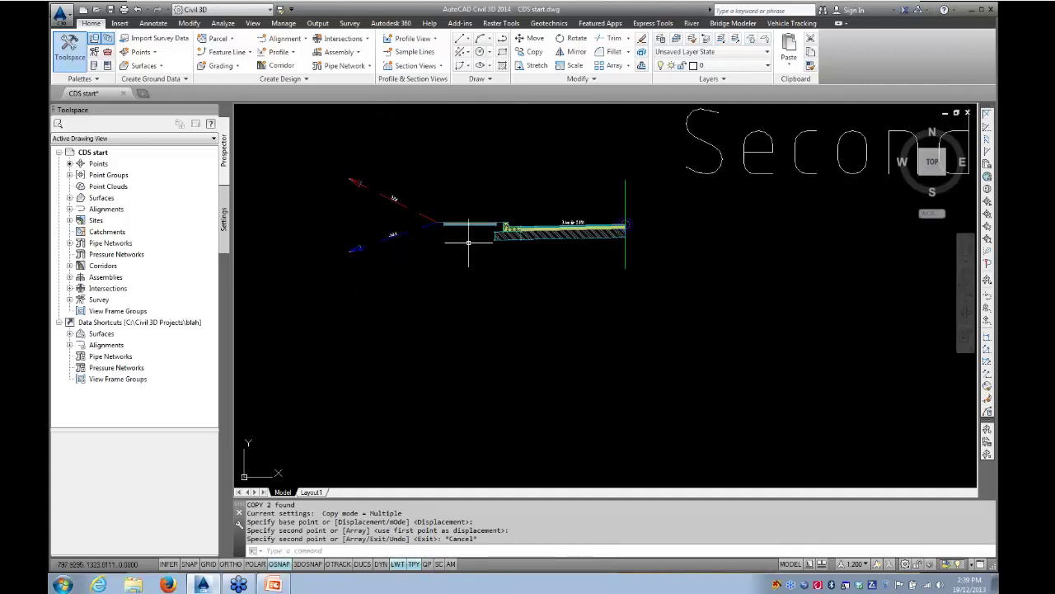
{"action": "middle_click_drag", "start_coordinate": [546, 288], "coordinate": [530, 324]}
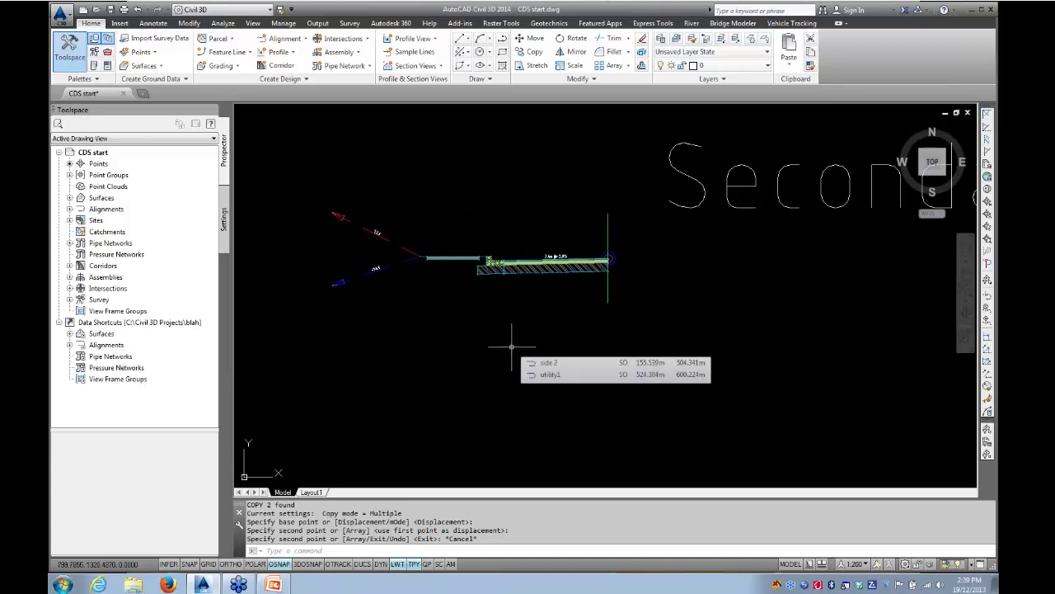
{"action": "left_click", "coordinate": [543, 265]}
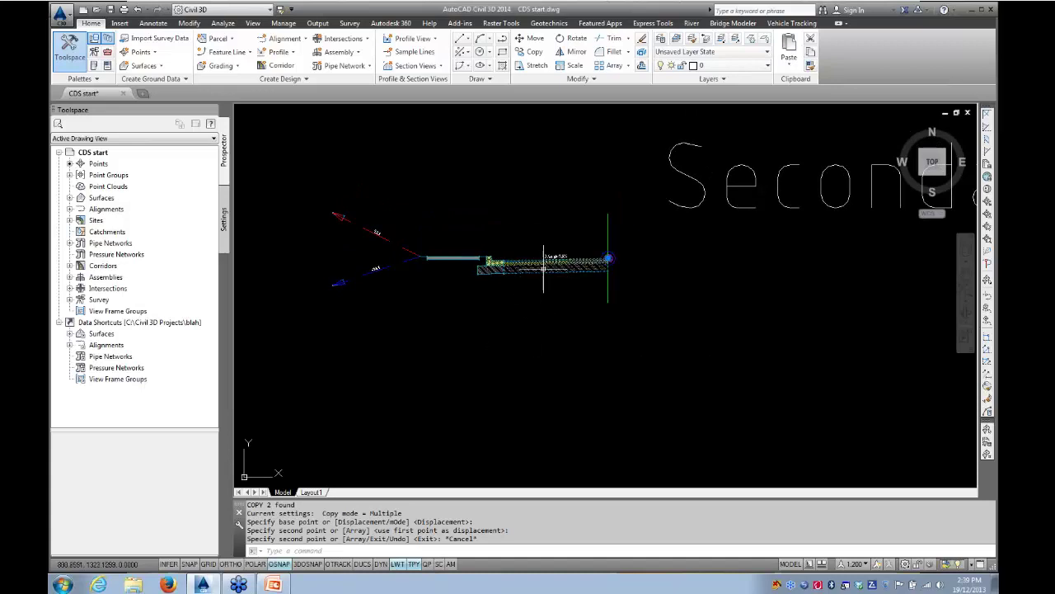
{"action": "right_click", "coordinate": [542, 311]}
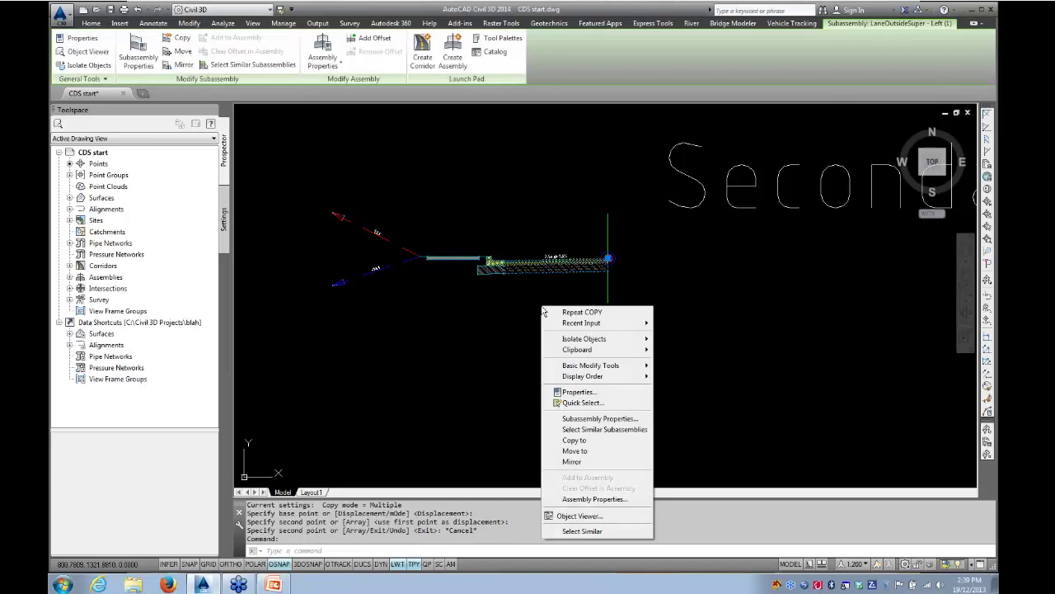
{"action": "left_click", "coordinate": [566, 462]}
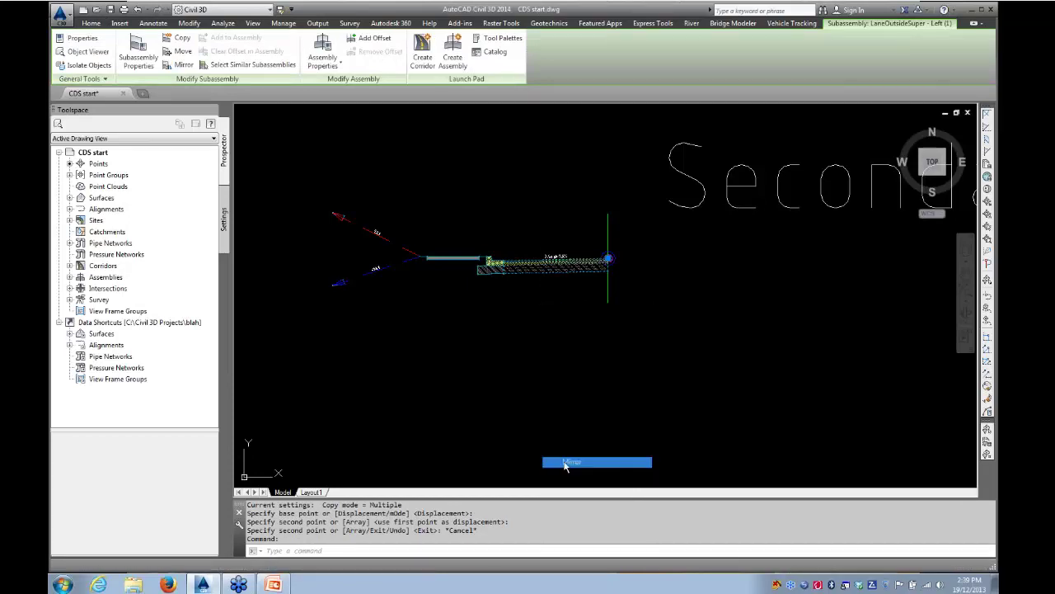
{"action": "left_click", "coordinate": [609, 259]}
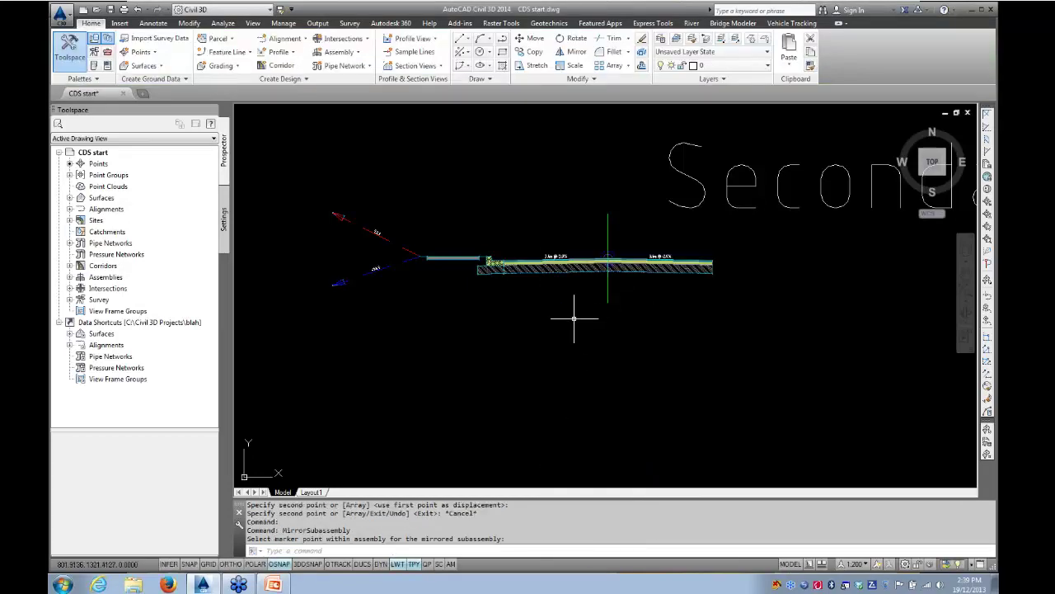
{"action": "key", "text": "Escape"}
- Delete the original left lane from the copied assembly, keeping the mirrored lane
{"action": "left_click", "coordinate": [561, 264]}
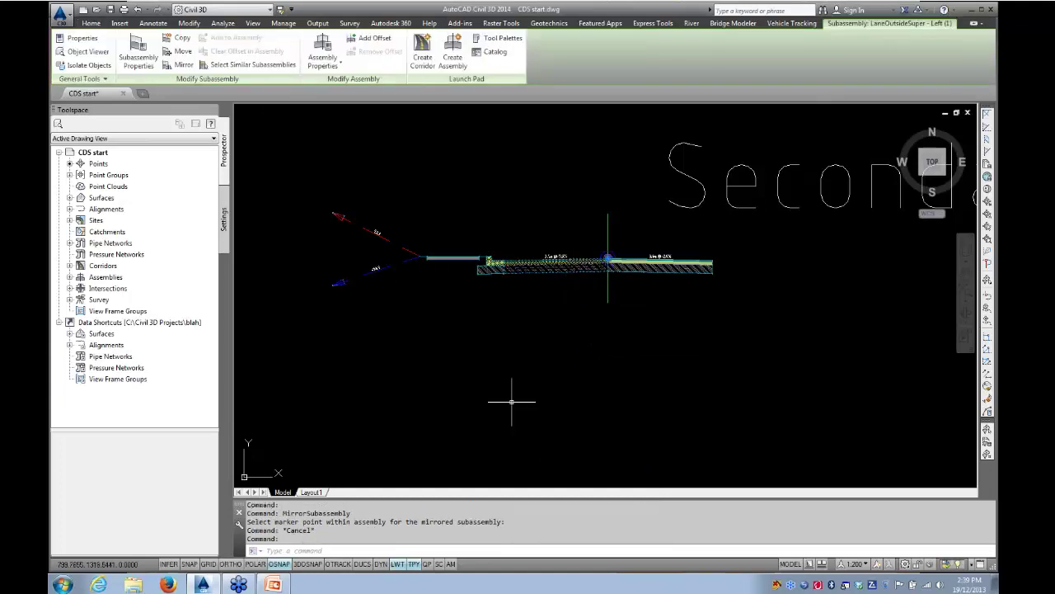
{"action": "key", "text": "Delete"}
{"action": "scroll", "coordinate": [606, 272], "scroll_direction": "up", "scroll_amount": 2}
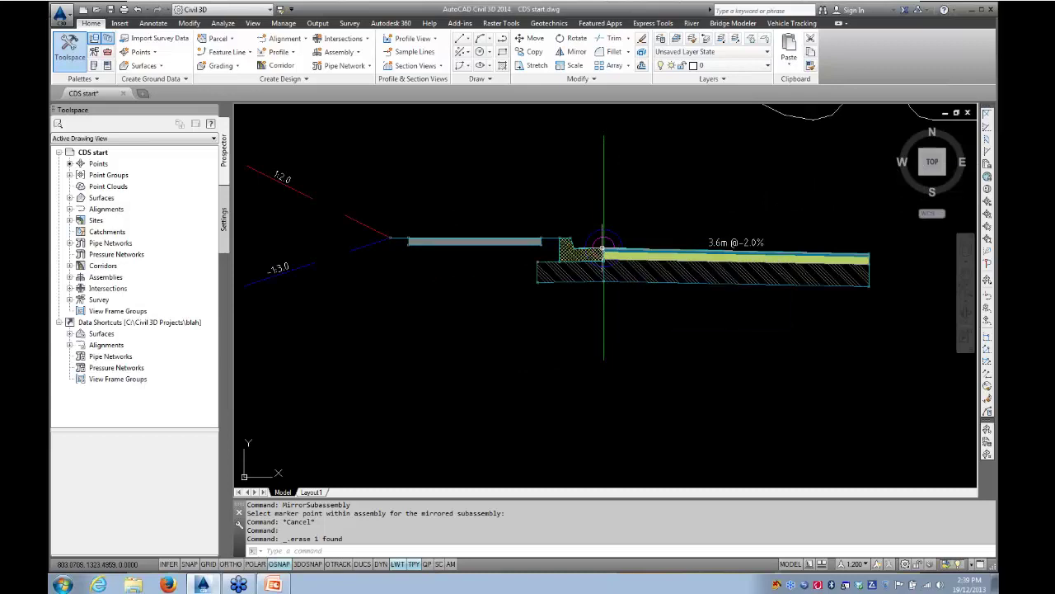
{"action": "mouse_move", "coordinate": [603, 247]}
- Set the mirrored lane's default slope to 3% and its width to 1 m
{"action": "middle_click_drag", "start_coordinate": [739, 315], "coordinate": [471, 356]}
{"action": "left_click", "coordinate": [463, 314]}
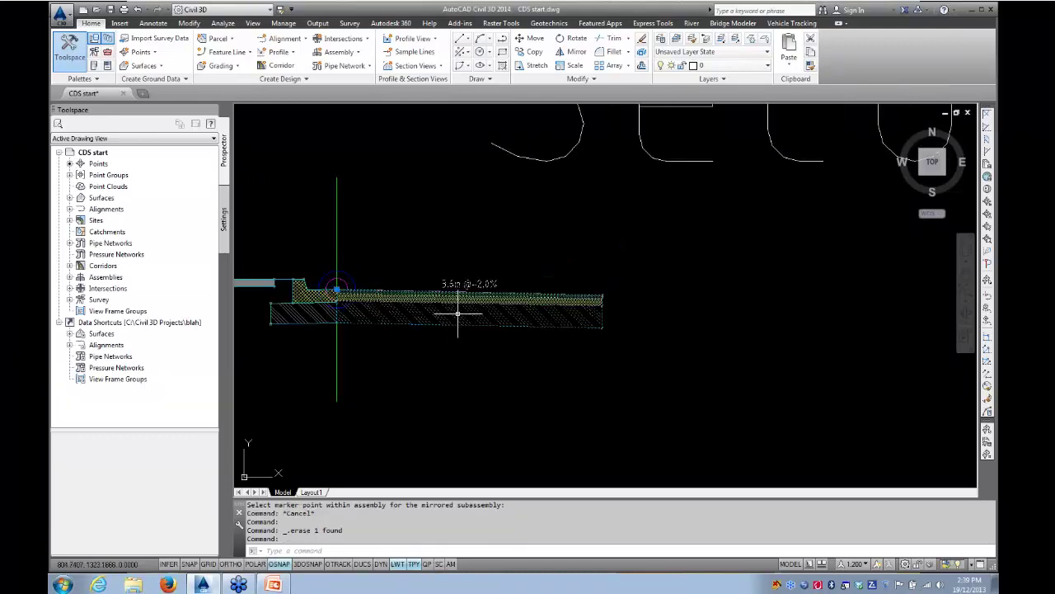
{"action": "double_click", "coordinate": [462, 314]}
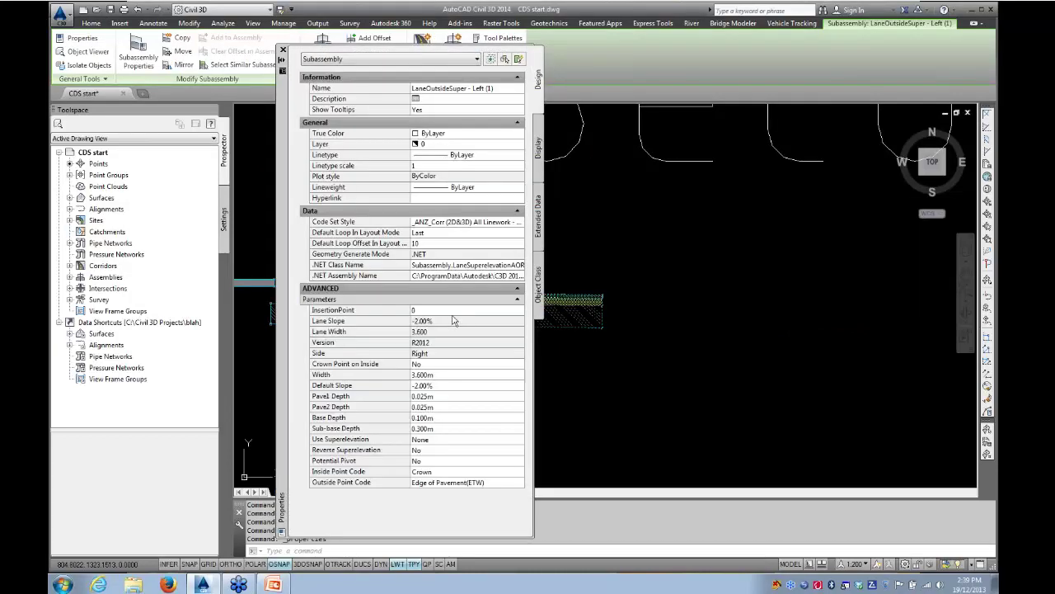
{"action": "left_click", "coordinate": [434, 386]}
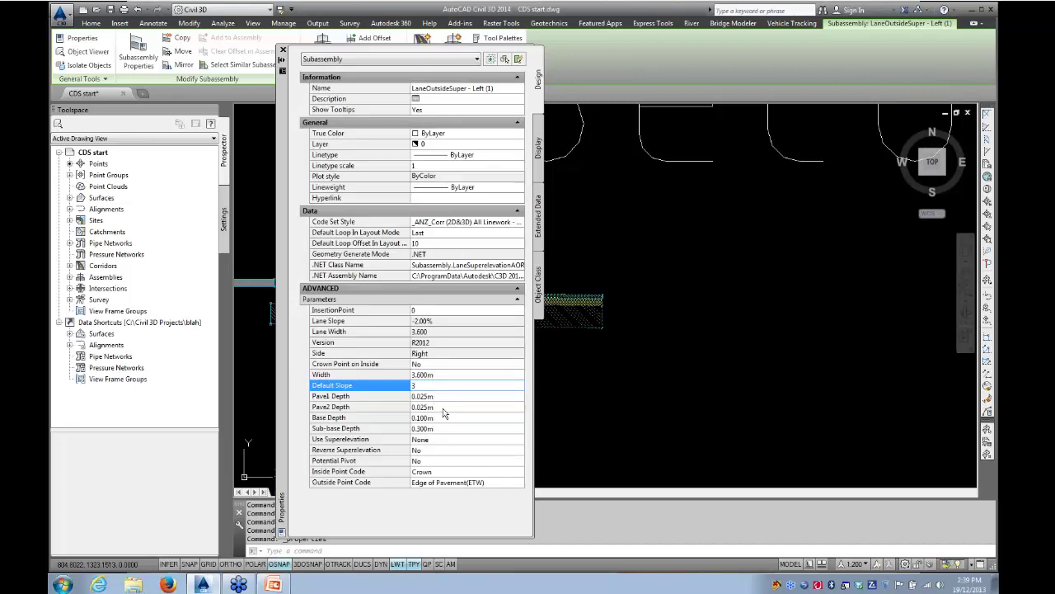
{"action": "left_click", "coordinate": [445, 374]}
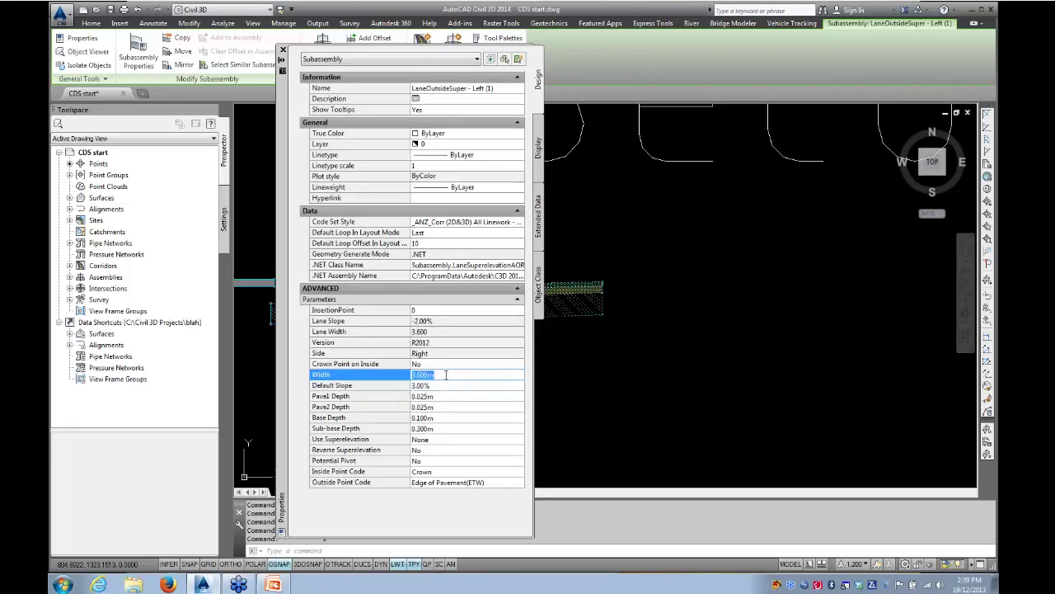
{"action": "type", "text": "1"}
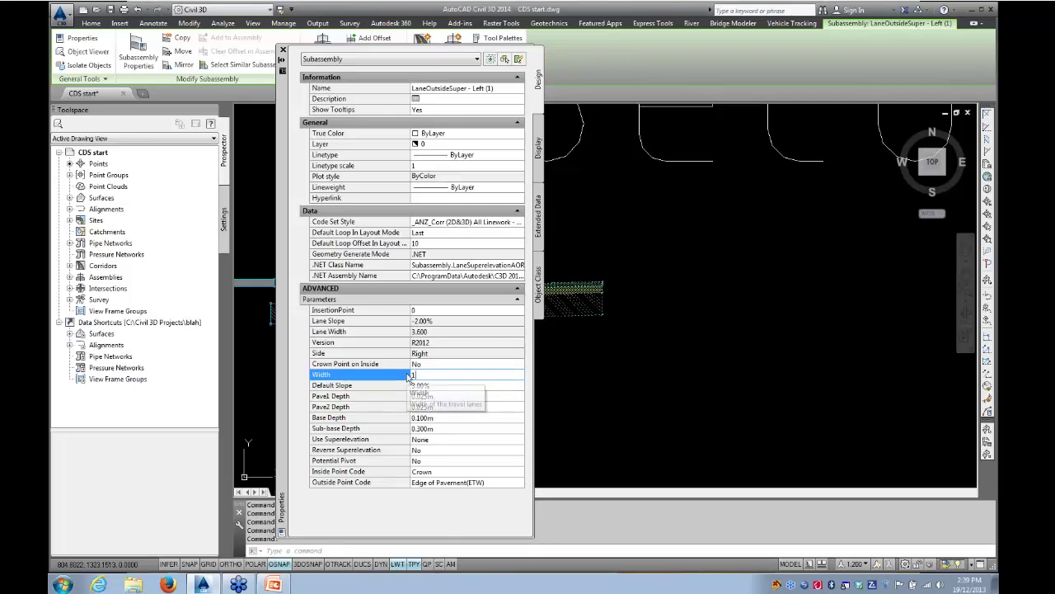
{"action": "key", "text": "Return"}
{"action": "middle_click_drag", "start_coordinate": [720, 366], "coordinate": [762, 353]}
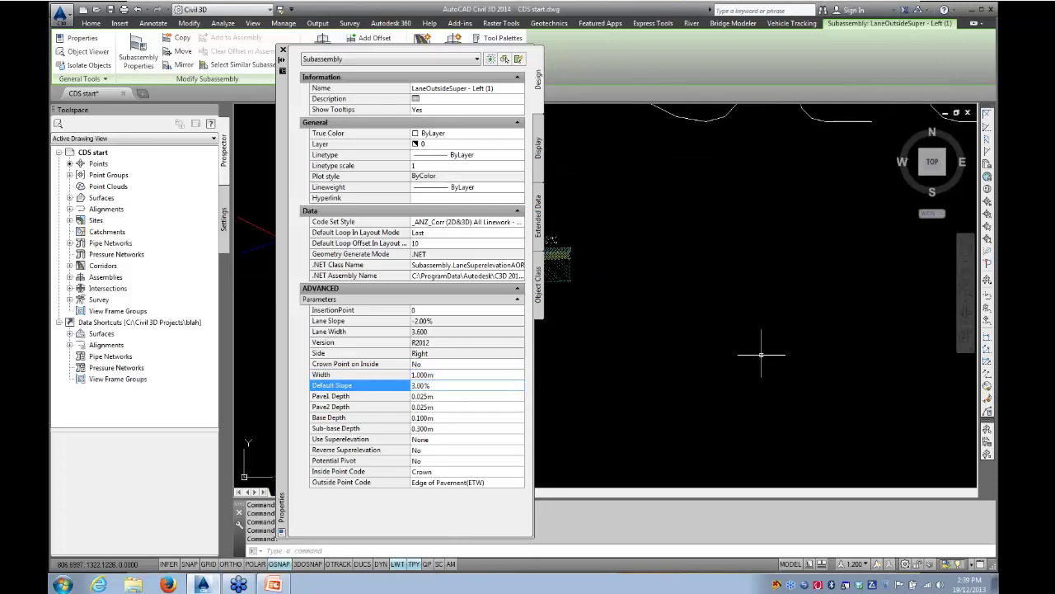
{"action": "scroll", "coordinate": [694, 344], "scroll_direction": "down", "scroll_amount": 3}
{"action": "middle_click_drag", "start_coordinate": [643, 356], "coordinate": [688, 356]}
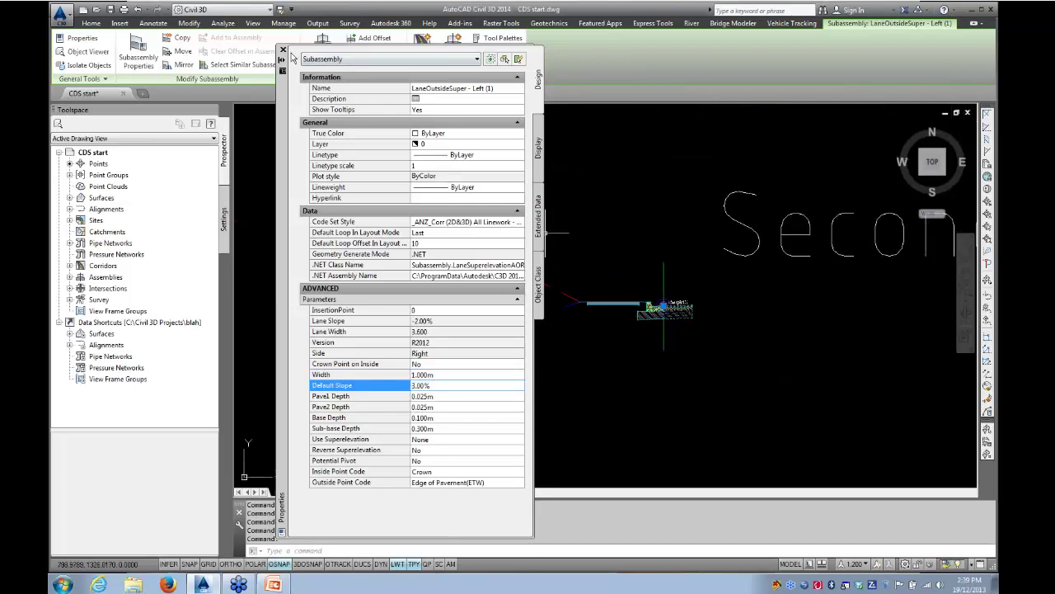
{"action": "left_click", "coordinate": [283, 52]}
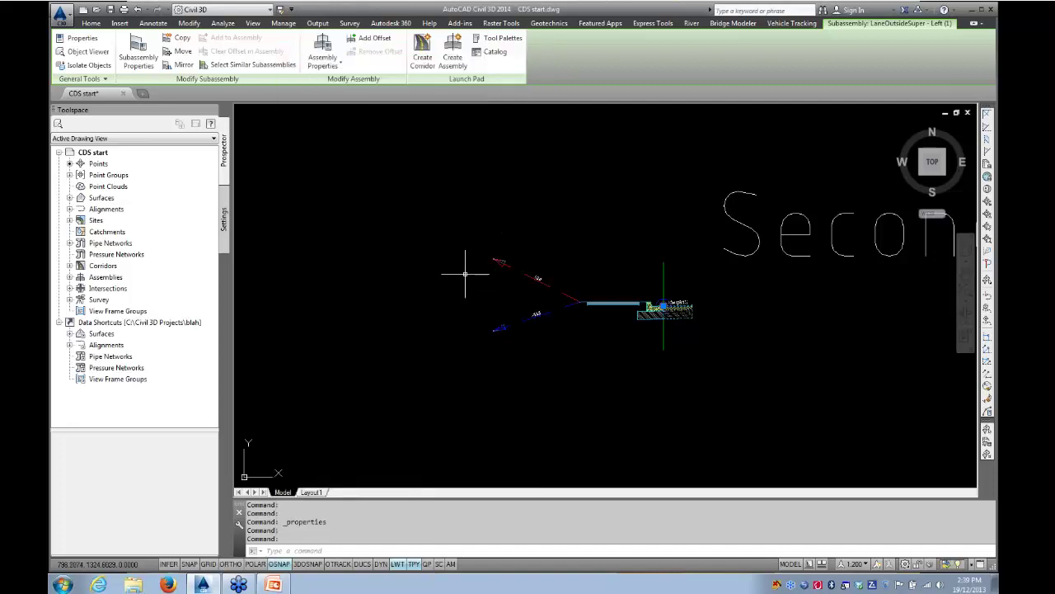
{"action": "key", "text": "Escape"}
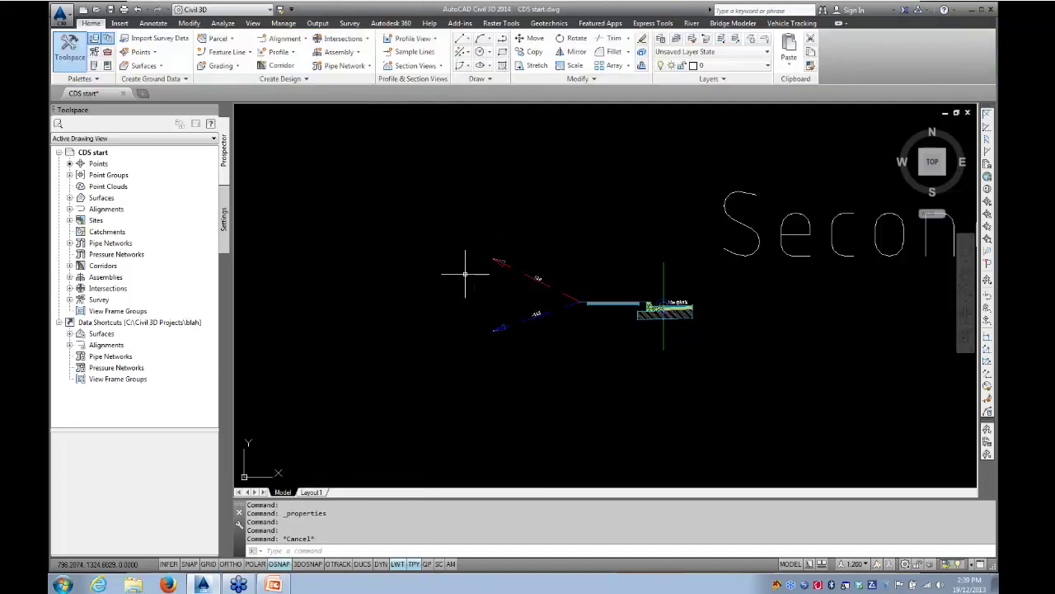
- Rename the copied assembly as CDS in its assembly properties
{"action": "left_click", "coordinate": [665, 264]}
{"action": "left_click", "coordinate": [322, 51]}
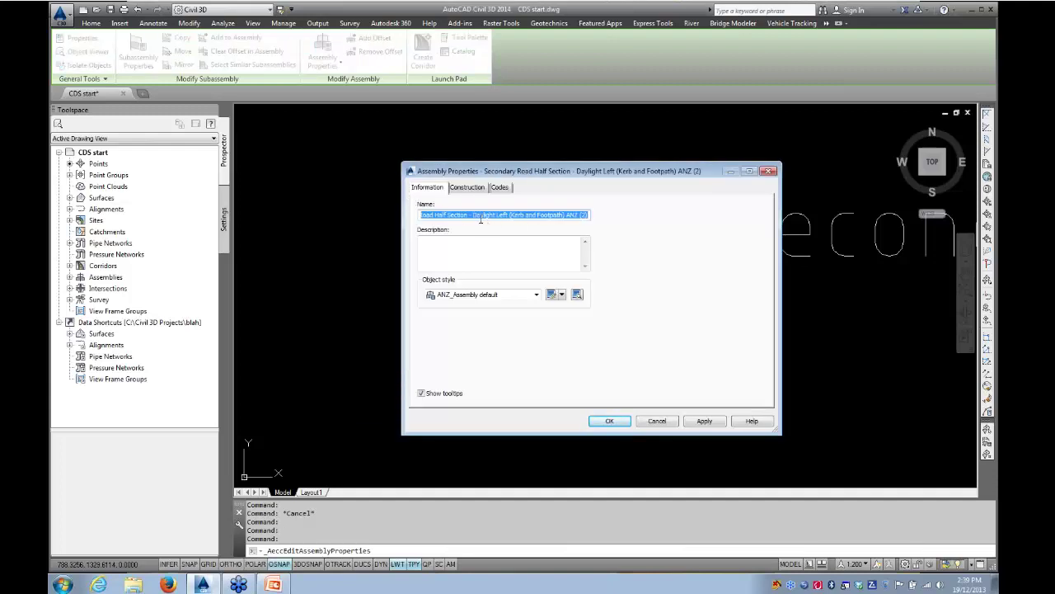
{"action": "type", "text": "CDS"}
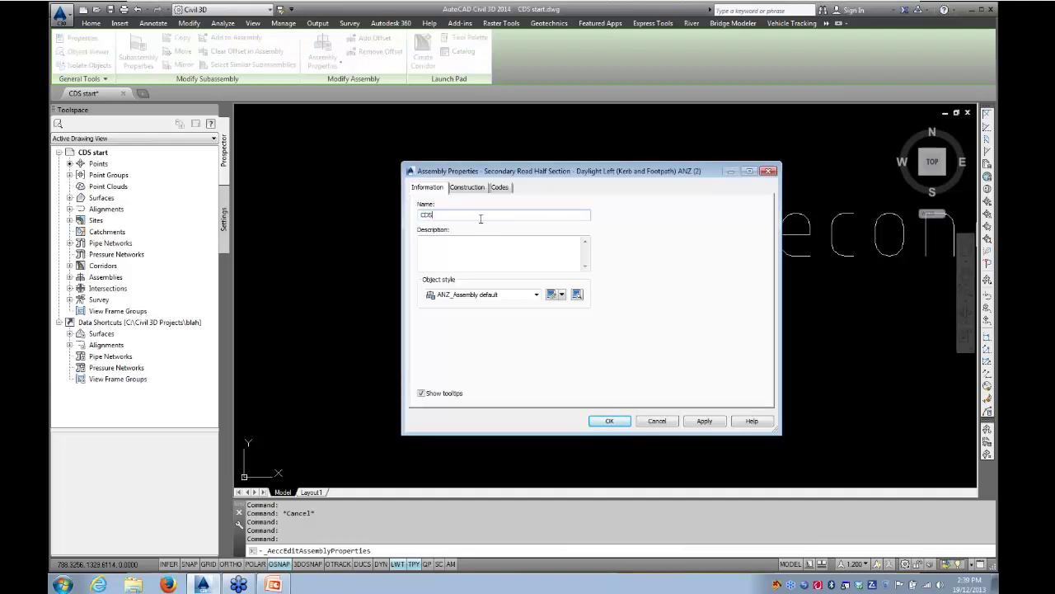
{"action": "left_click", "coordinate": [609, 421]}
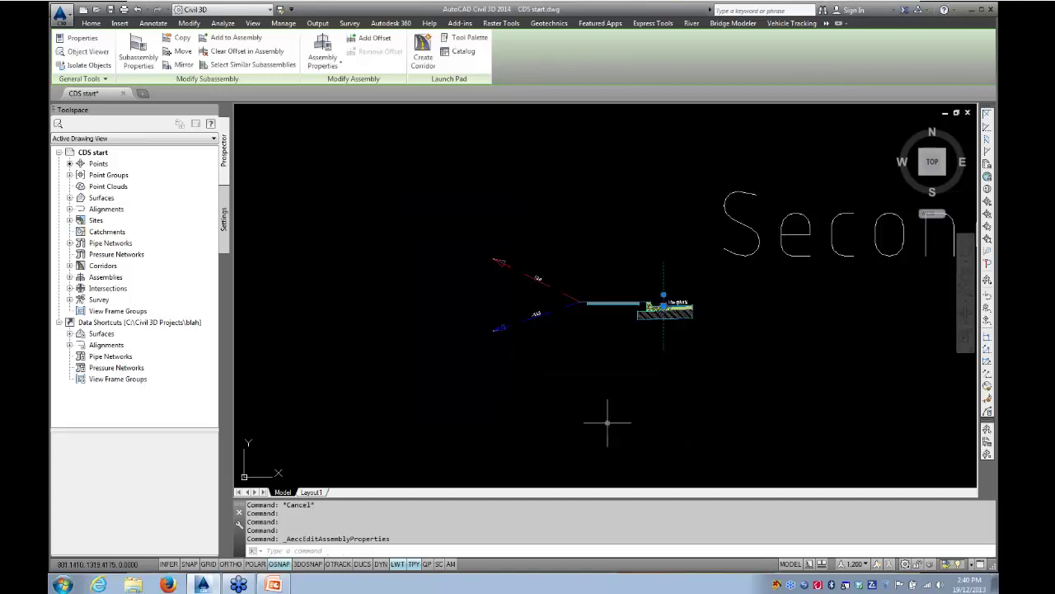
{"action": "key", "text": "Escape"}
- Replace the text of the label beside the copied assembly with CDS
{"action": "scroll", "coordinate": [613, 356], "scroll_direction": "down", "scroll_amount": 2}
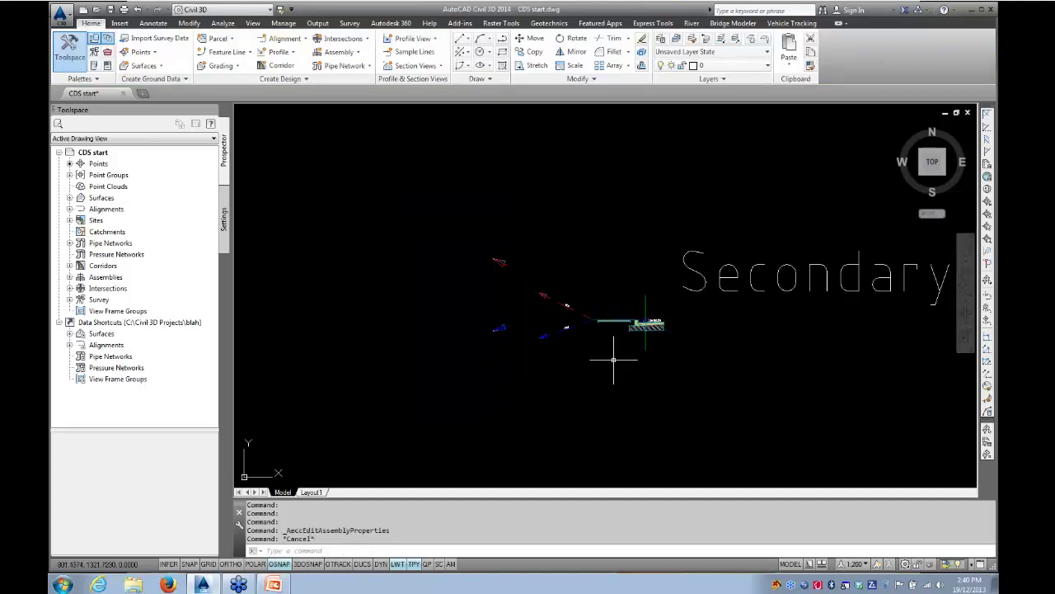
{"action": "middle_click_drag", "start_coordinate": [662, 351], "coordinate": [399, 282]}
{"action": "left_click", "coordinate": [487, 204]}
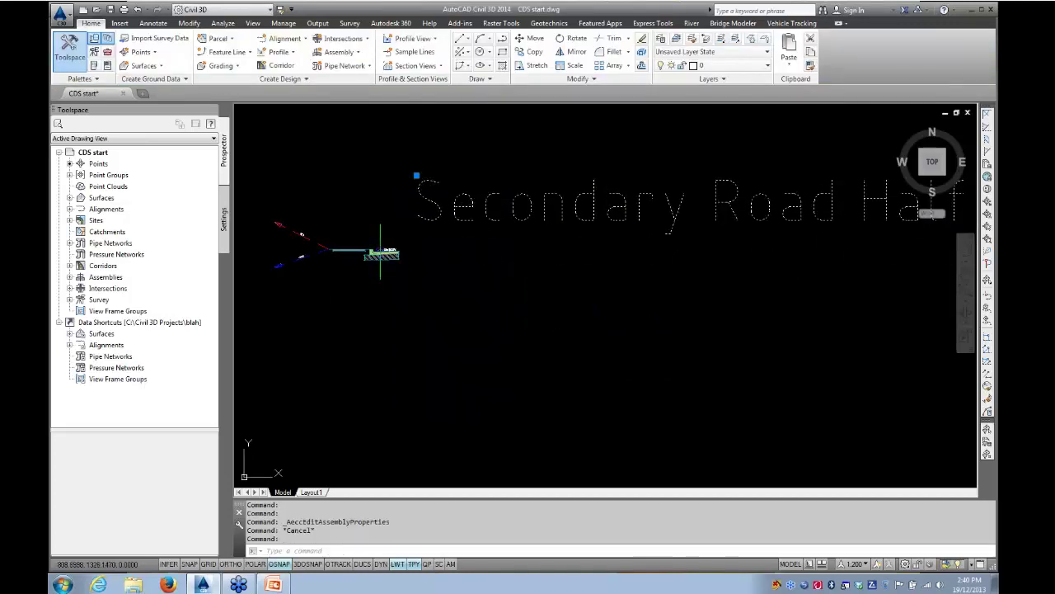
{"action": "double_click", "coordinate": [494, 245]}
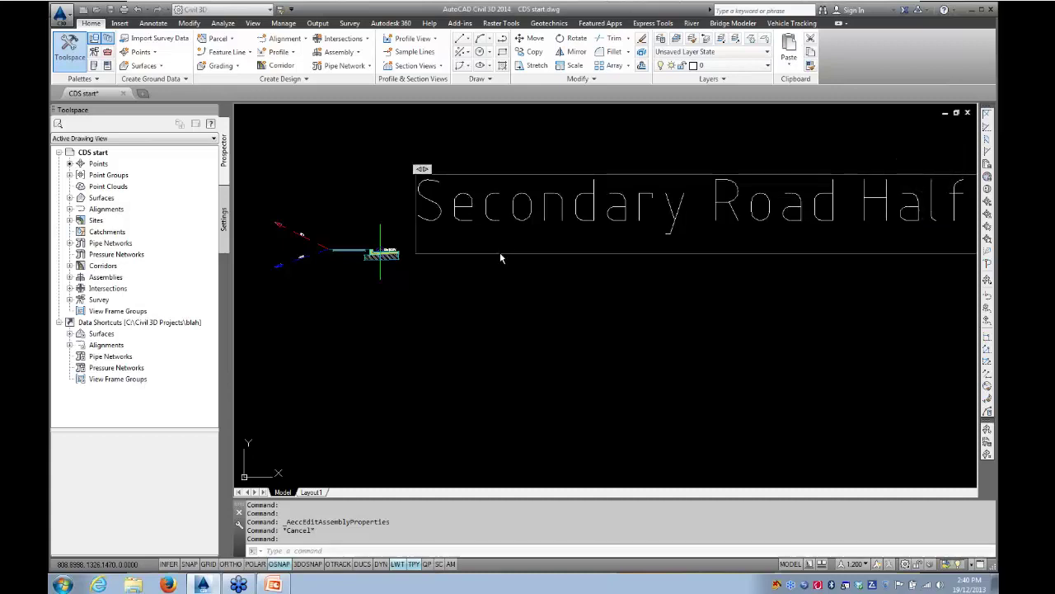
{"action": "middle_click_drag", "start_coordinate": [499, 251], "coordinate": [381, 275]}
{"action": "scroll", "coordinate": [492, 239], "scroll_direction": "down", "scroll_amount": 5}
{"action": "scroll", "coordinate": [608, 251], "scroll_direction": "up", "scroll_amount": 3}
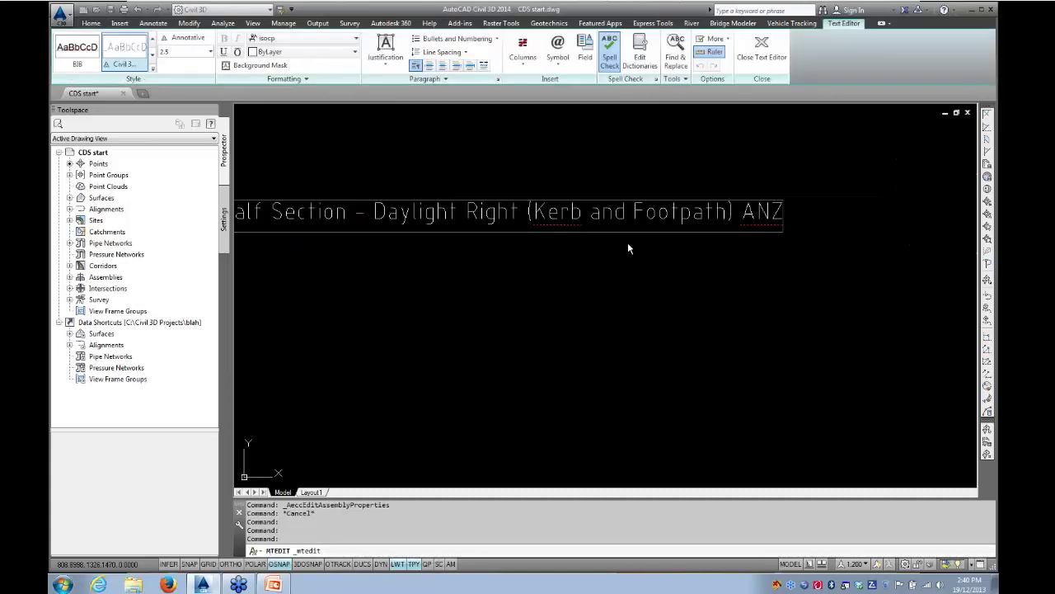
{"action": "left_click_drag", "start_coordinate": [780, 212], "coordinate": [439, 209]}
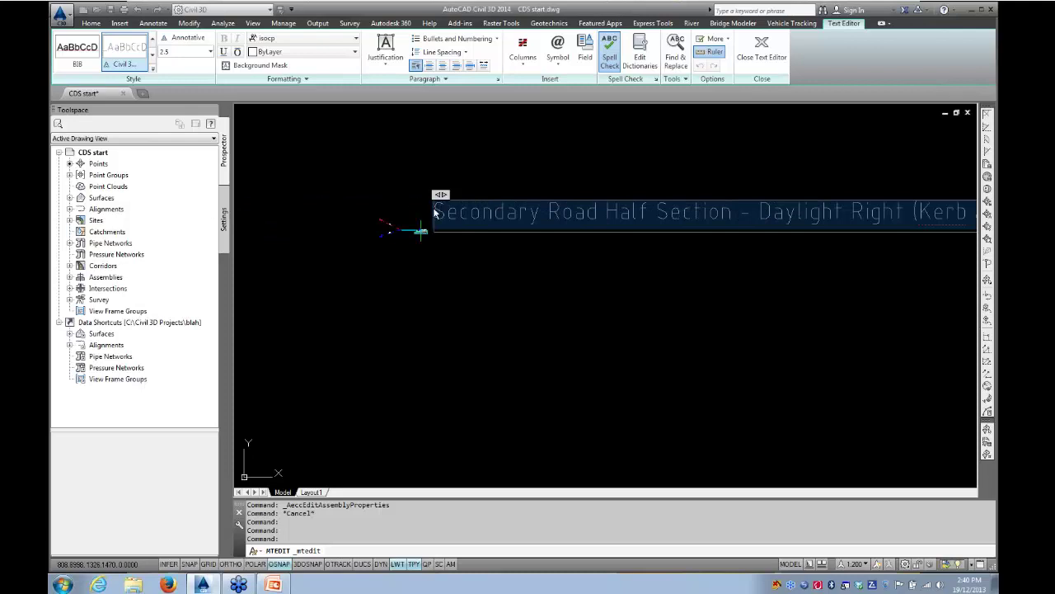
{"action": "type", "text": "CDS"}
{"action": "left_click", "coordinate": [485, 297]}
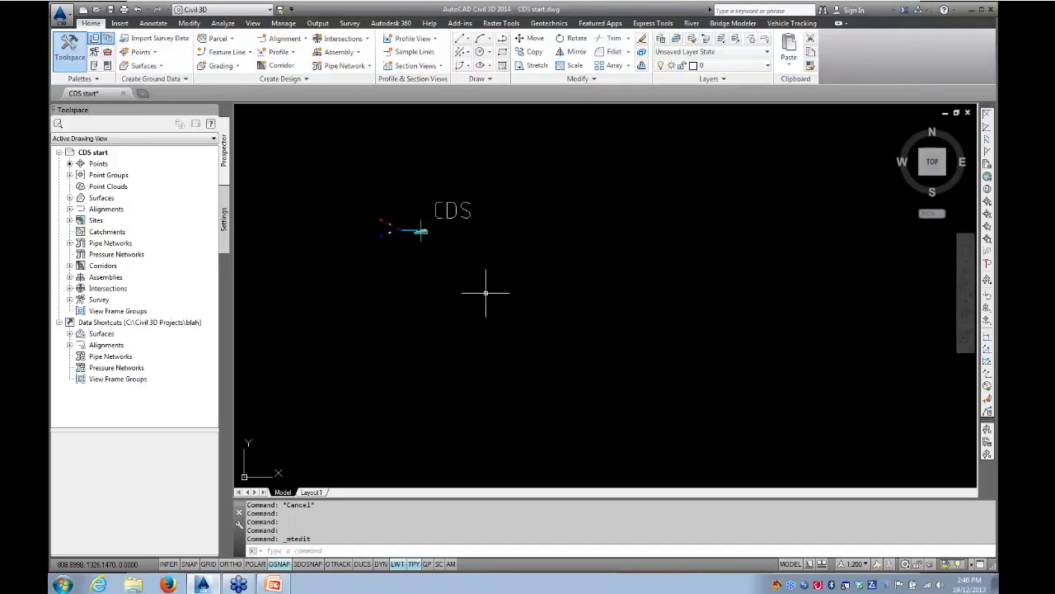
{"action": "key", "text": "Escape"}
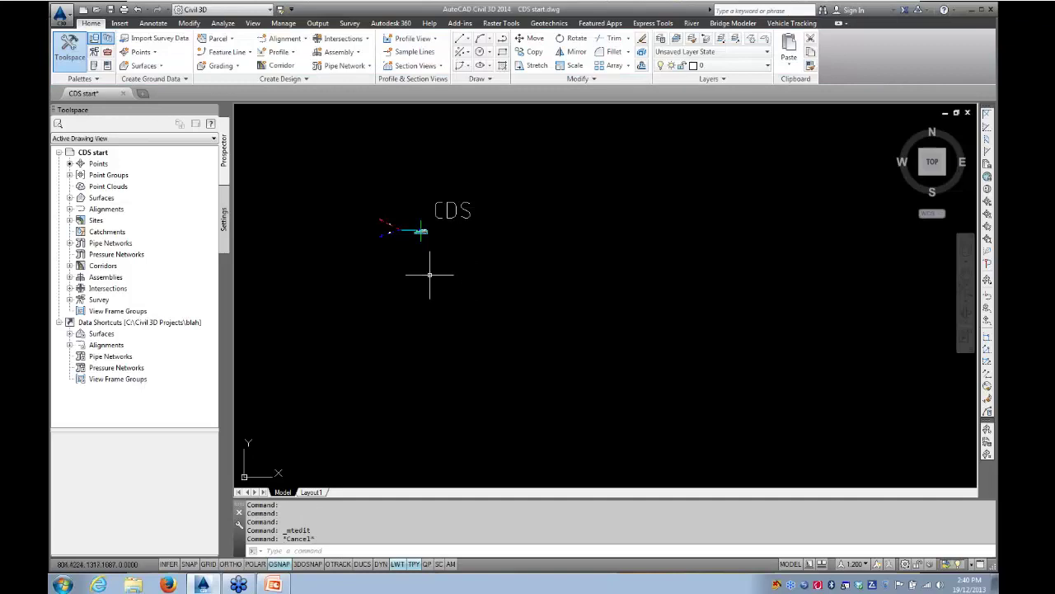
- Move the seven road and kerb assembly labels together, clear to the right of their assemblies and level with them
{"action": "scroll", "coordinate": [431, 273], "scroll_direction": "down", "scroll_amount": 4}
{"action": "middle_click_drag", "start_coordinate": [407, 208], "coordinate": [344, 373]}
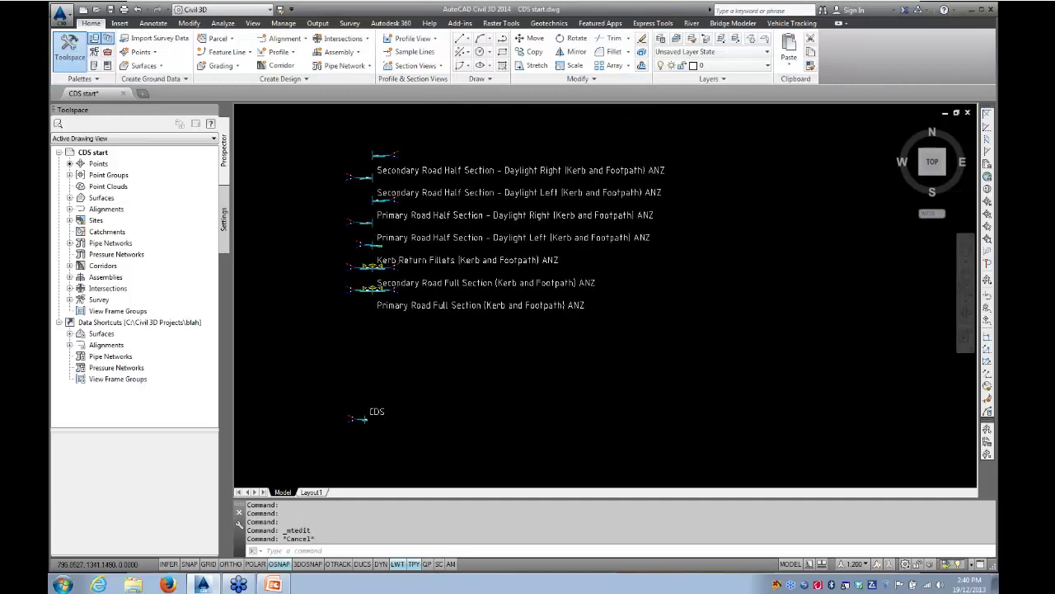
{"action": "left_click", "coordinate": [622, 351]}
{"action": "left_click", "coordinate": [500, 130]}
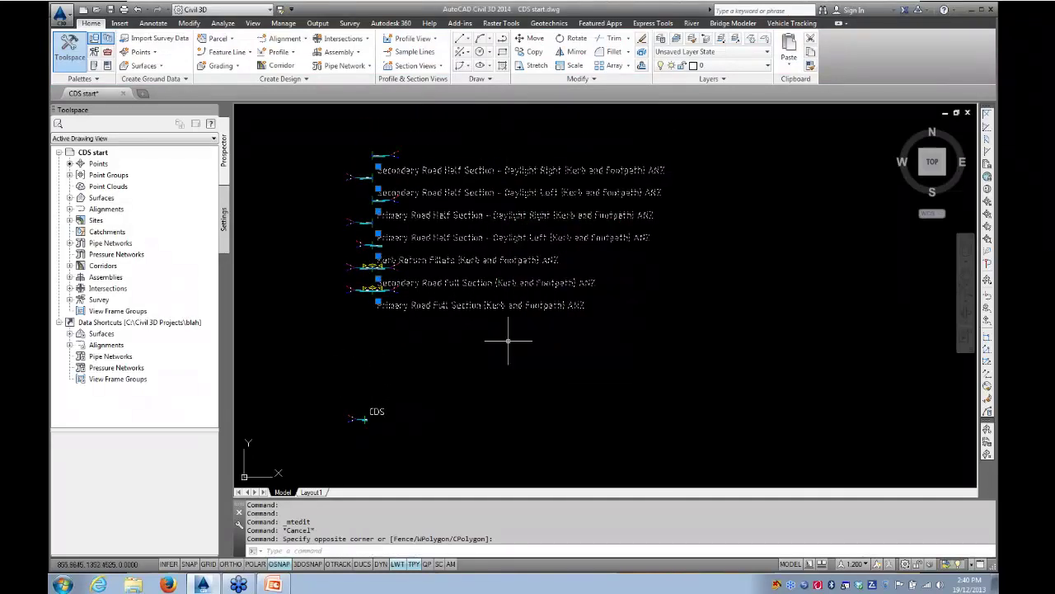
{"action": "type", "text": "m"}
{"action": "key", "text": "Return"}
{"action": "left_click", "coordinate": [340, 364]}
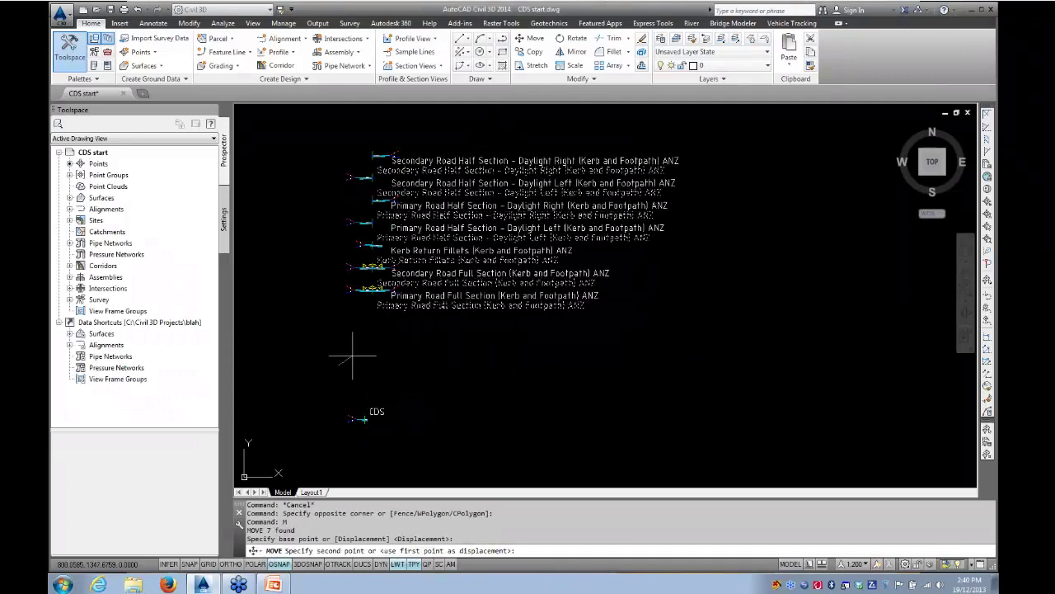
{"action": "left_click", "coordinate": [374, 351]}
{"action": "key", "text": "Escape"}
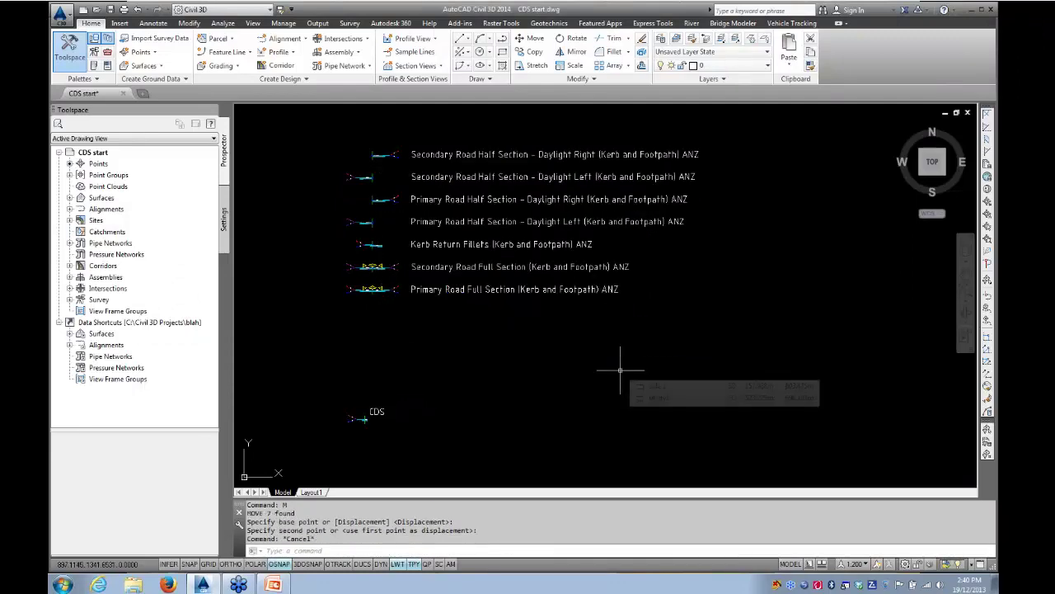
- Move the CDS label down so it sits level with and just right of the CDS assembly
{"action": "scroll", "coordinate": [364, 422], "scroll_direction": "up", "scroll_amount": 5}
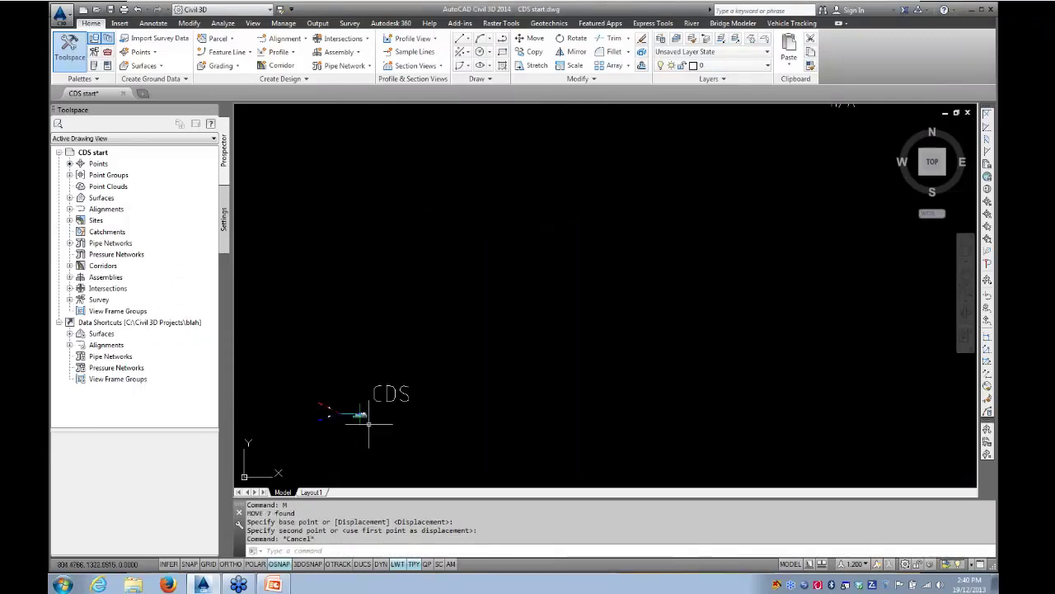
{"action": "left_click", "coordinate": [379, 372]}
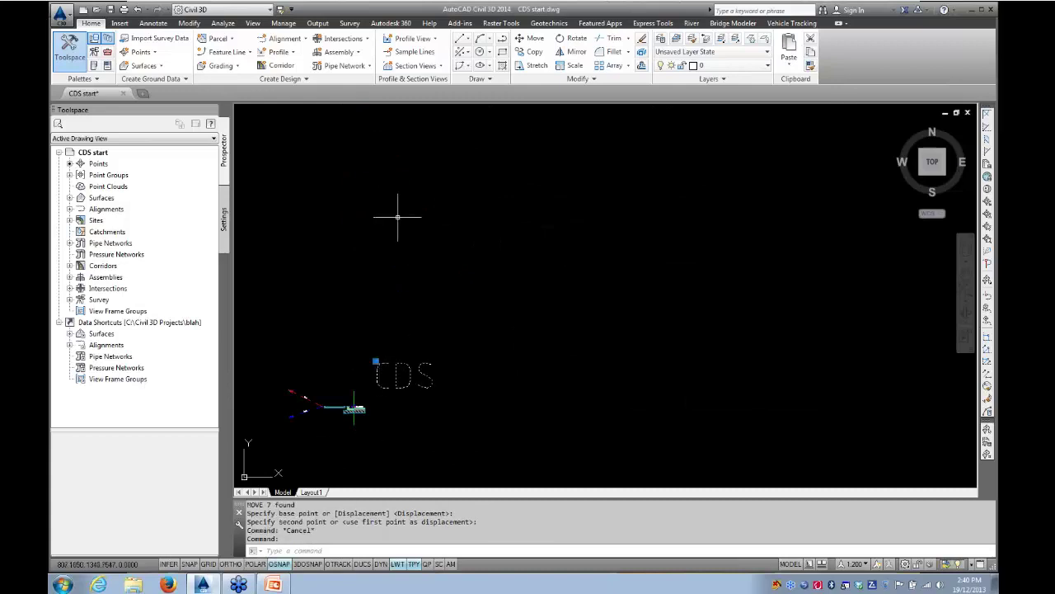
{"action": "key", "text": "Return"}
{"action": "left_click", "coordinate": [310, 249]}
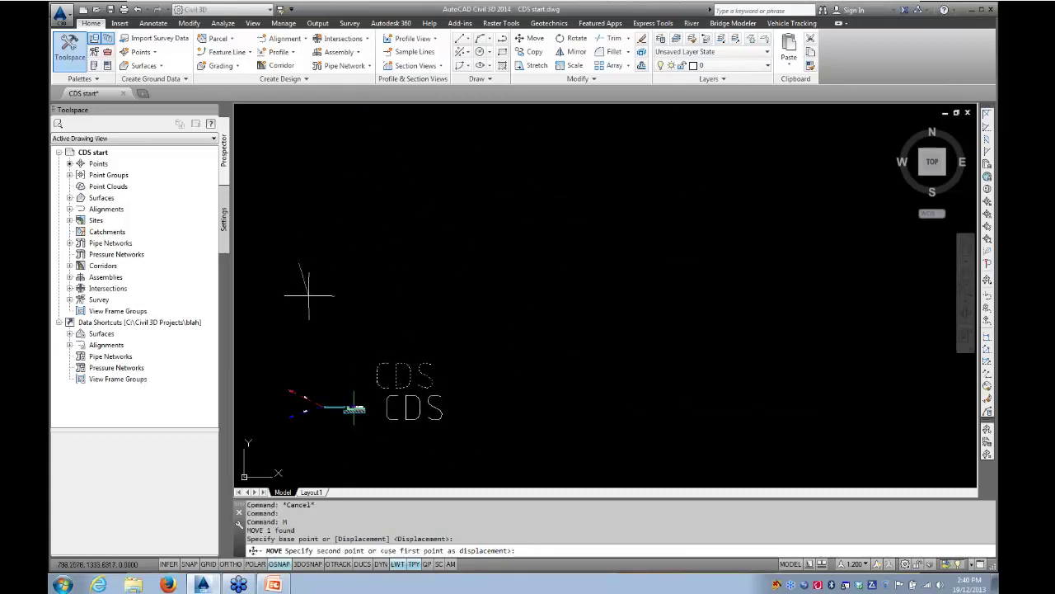
{"action": "key", "text": "Escape"}
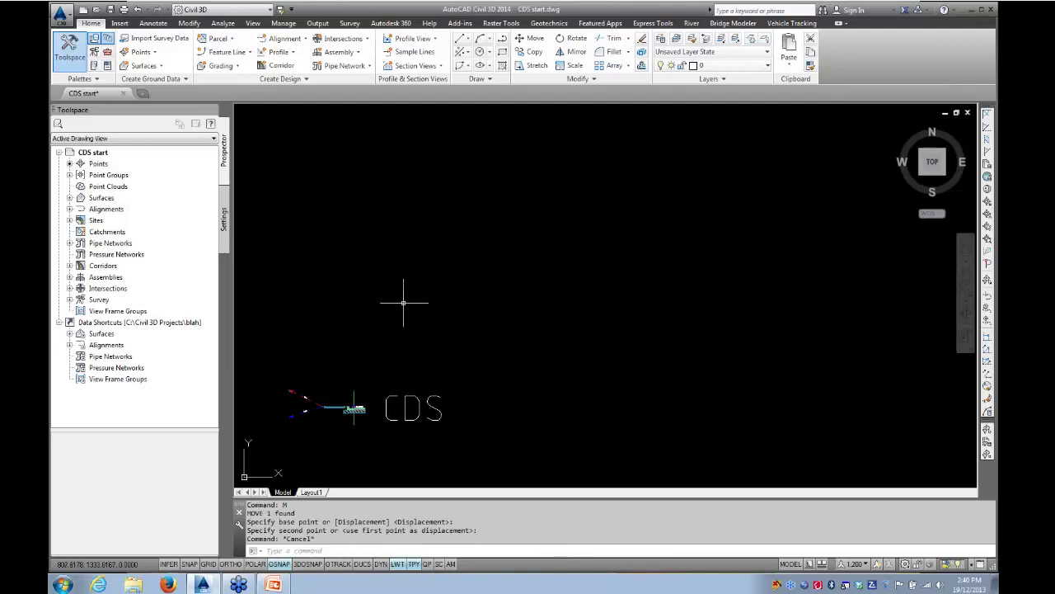
- Examine the finished CDS assembly and the cul-de-sac edge alignment at the end of the side road's corridor
{"action": "scroll", "coordinate": [368, 298], "scroll_direction": "down", "scroll_amount": 5}
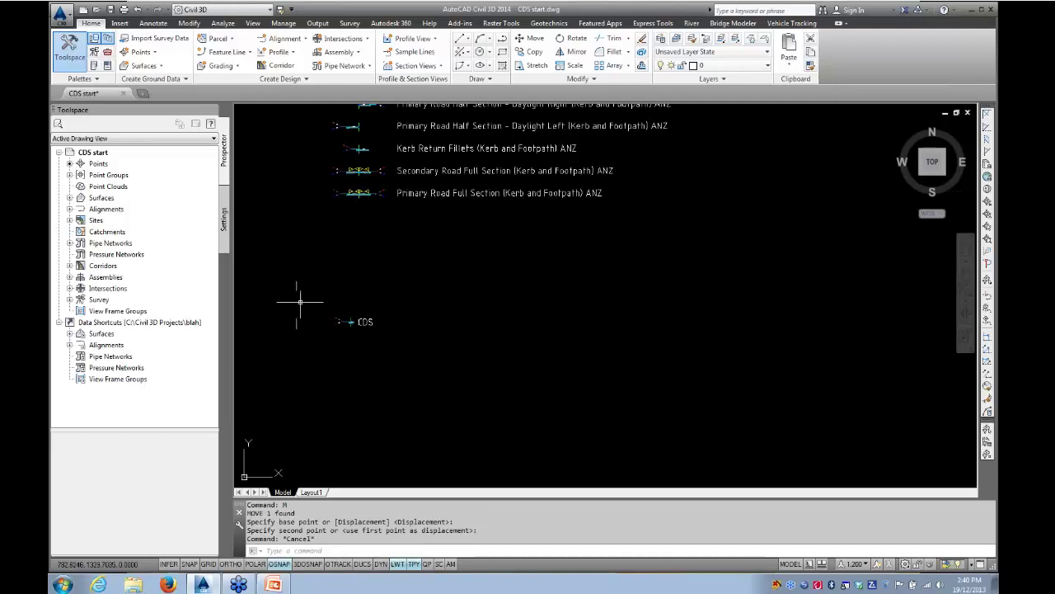
{"action": "scroll", "coordinate": [346, 321], "scroll_direction": "up", "scroll_amount": 4}
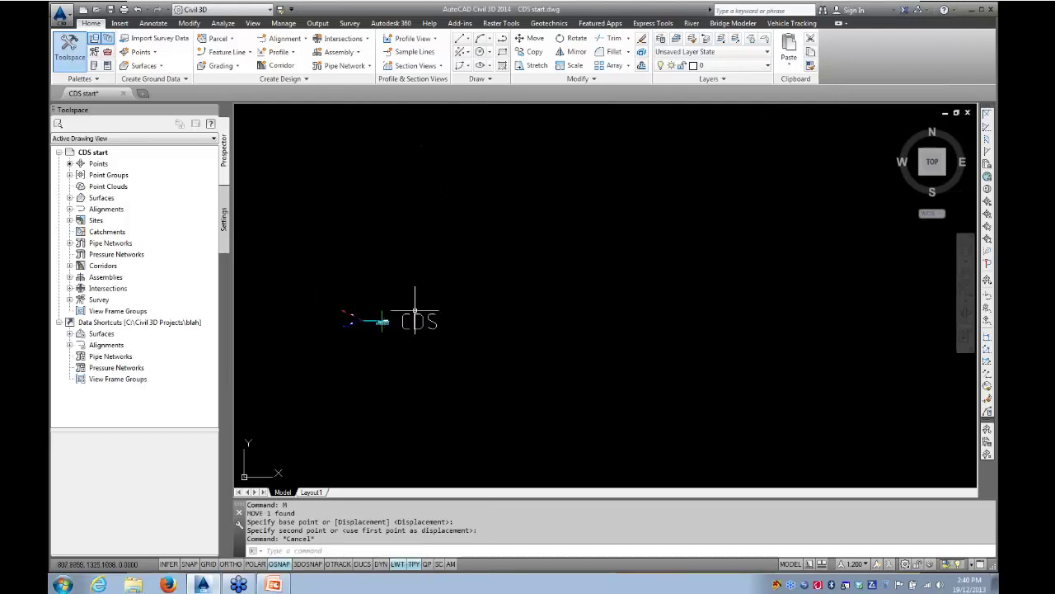
{"action": "scroll", "coordinate": [380, 321], "scroll_direction": "up", "scroll_amount": 3}
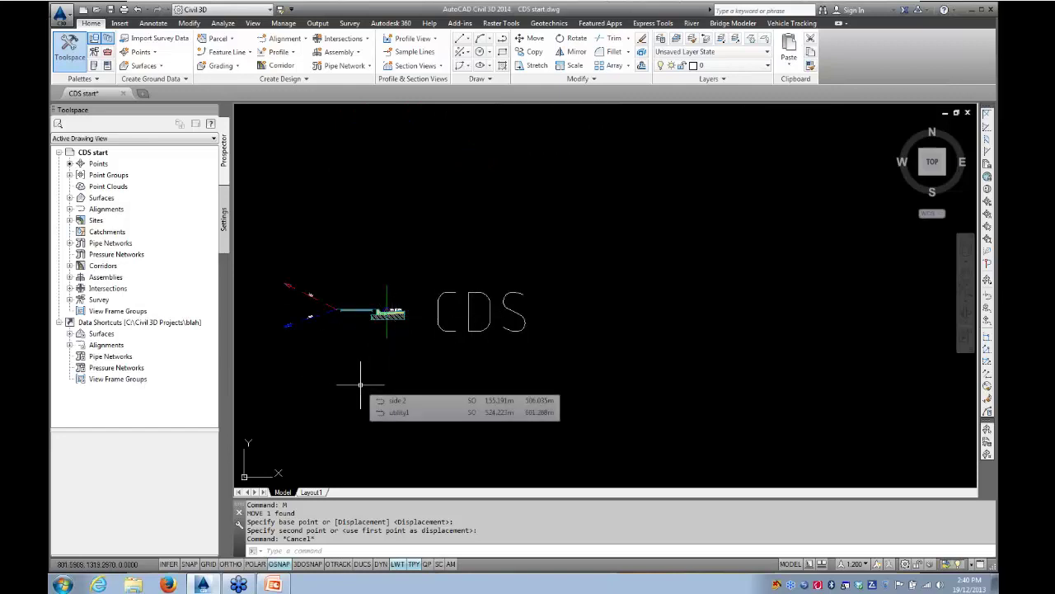
{"action": "scroll", "coordinate": [360, 385], "scroll_direction": "down", "scroll_amount": 5}
{"action": "mouse_move", "coordinate": [290, 419]}
{"action": "middle_mouse_down"}
{"action": "mouse_move", "coordinate": [641, 220]}
{"action": "mouse_move", "coordinate": [502, 410]}
{"action": "mouse_move", "coordinate": [501, 294]}
{"action": "middle_mouse_up"}
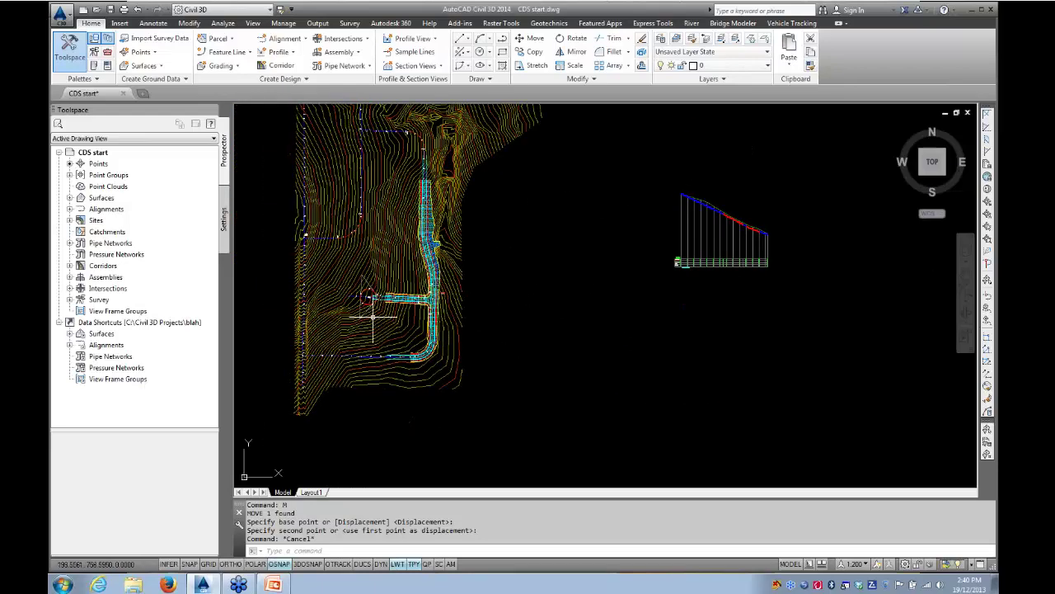
{"action": "scroll", "coordinate": [373, 316], "scroll_direction": "up", "scroll_amount": 6}
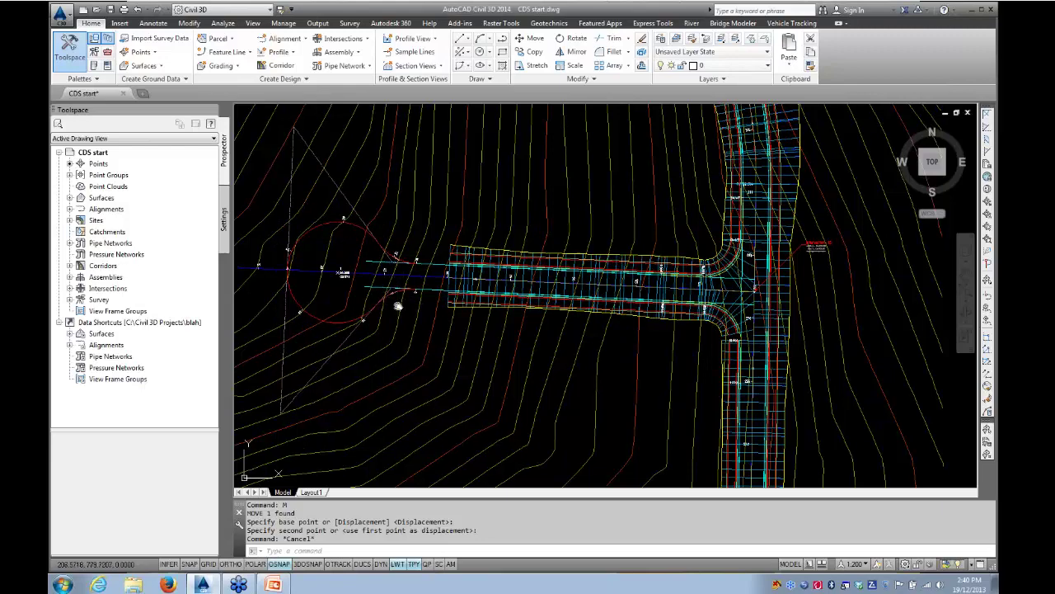
{"action": "middle_click_drag", "start_coordinate": [401, 302], "coordinate": [394, 321]}
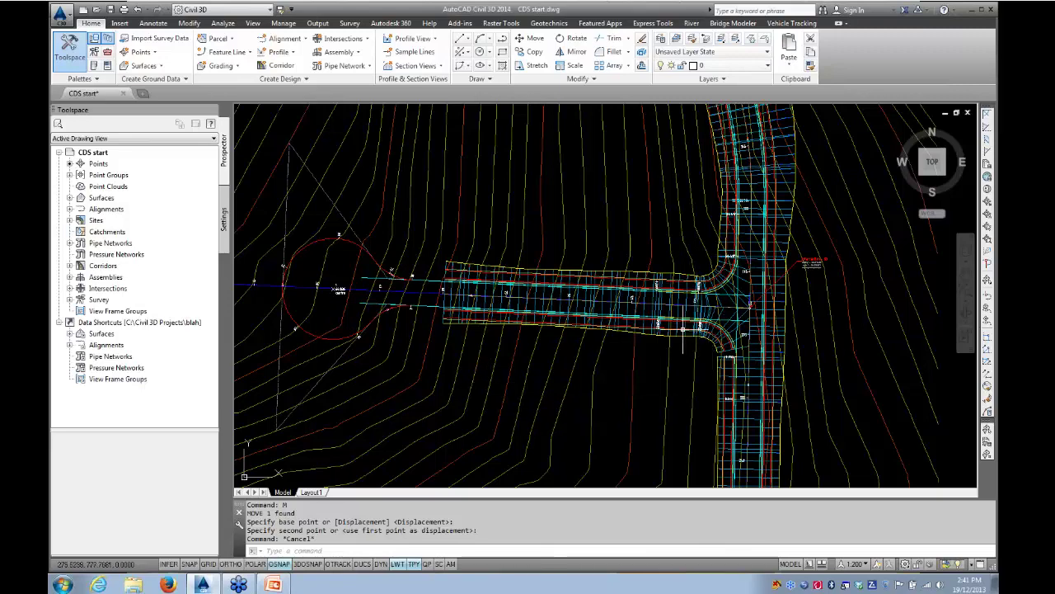
{"action": "scroll", "coordinate": [684, 328], "scroll_direction": "down", "scroll_amount": 5}
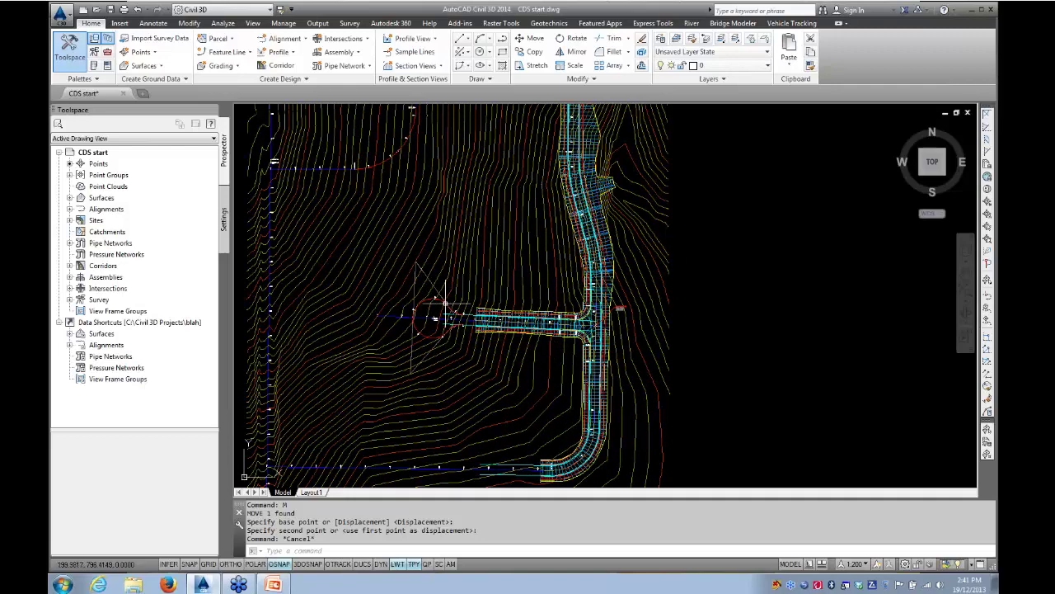
- Create a surface profile of the CDS alignment by sampling the eg surface over the alignment's full length
{"action": "scroll", "coordinate": [438, 300], "scroll_direction": "up", "scroll_amount": 3}
{"action": "left_click", "coordinate": [433, 295]}
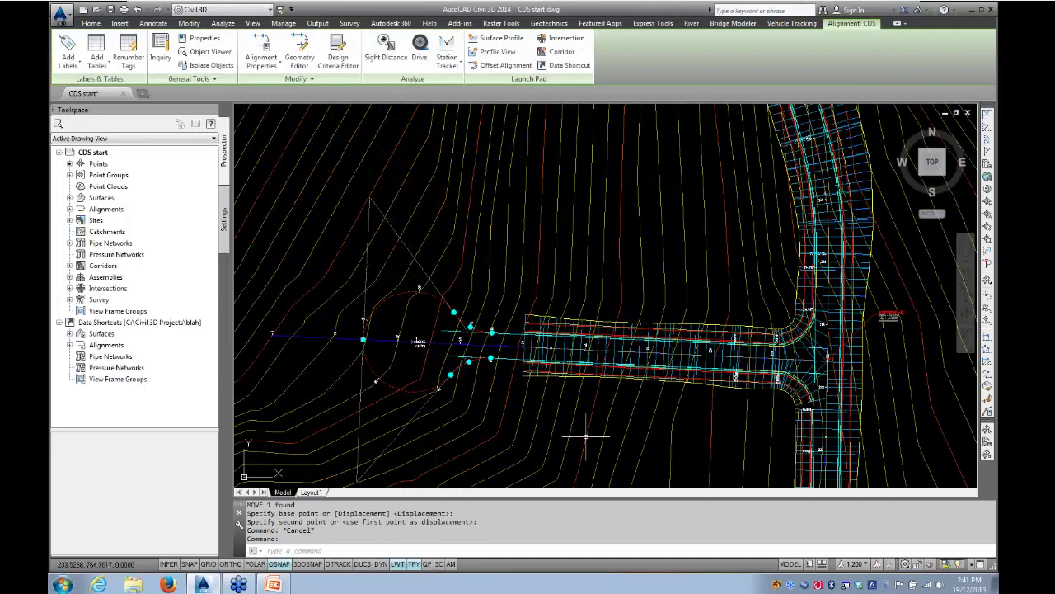
{"action": "left_click", "coordinate": [509, 39]}
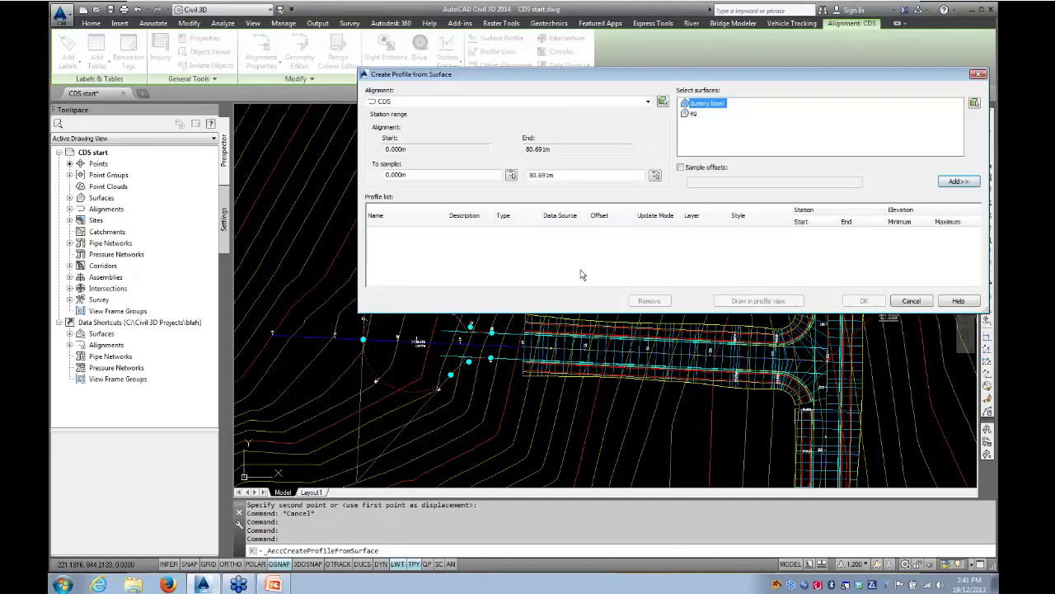
{"action": "left_click_drag", "start_coordinate": [662, 76], "coordinate": [529, 96]}
{"action": "left_click", "coordinate": [562, 134]}
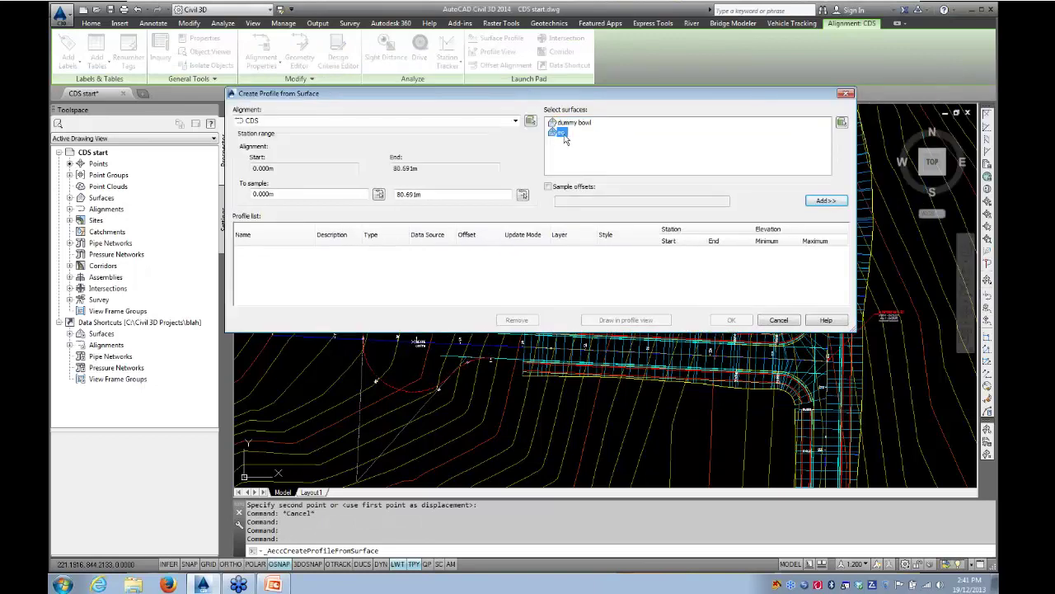
{"action": "left_click", "coordinate": [827, 202]}
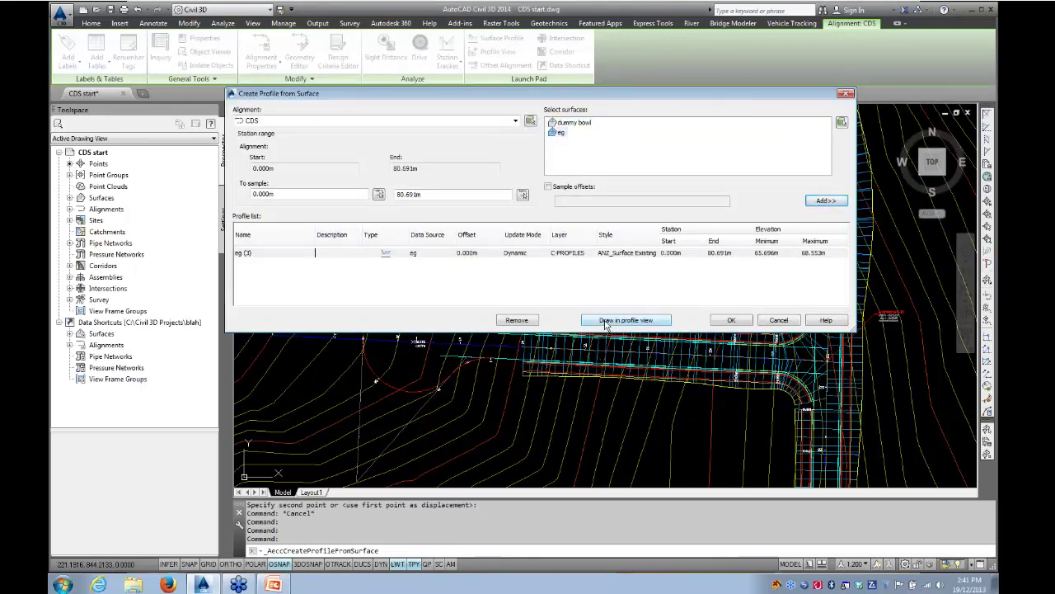
- Draw the CDS surface profile in a profile view with the default settings, placed in the empty area east of the main road
{"action": "left_click", "coordinate": [606, 321]}
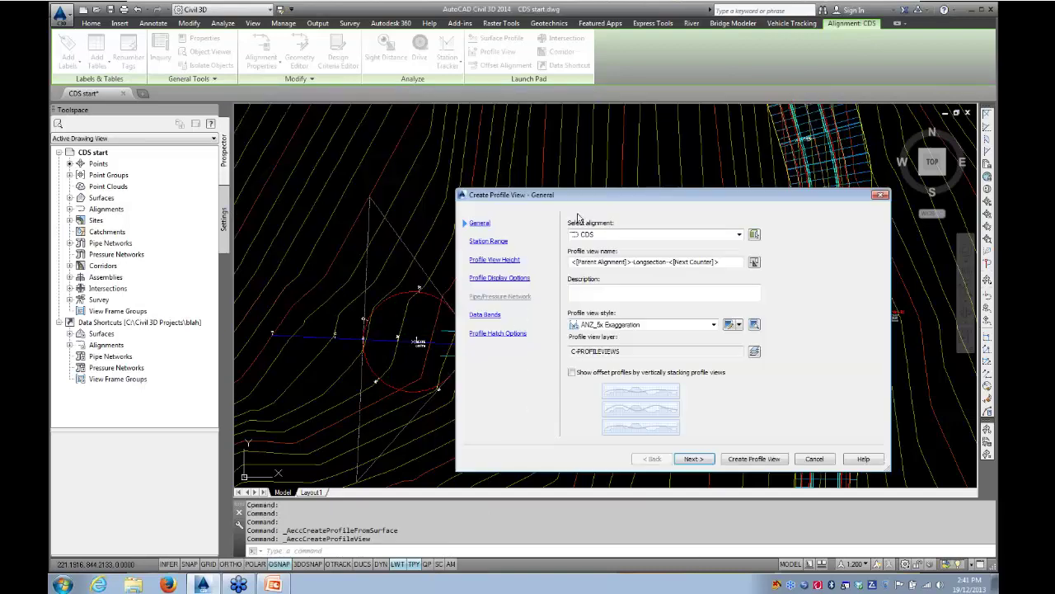
{"action": "left_click_drag", "start_coordinate": [640, 205], "coordinate": [472, 161]}
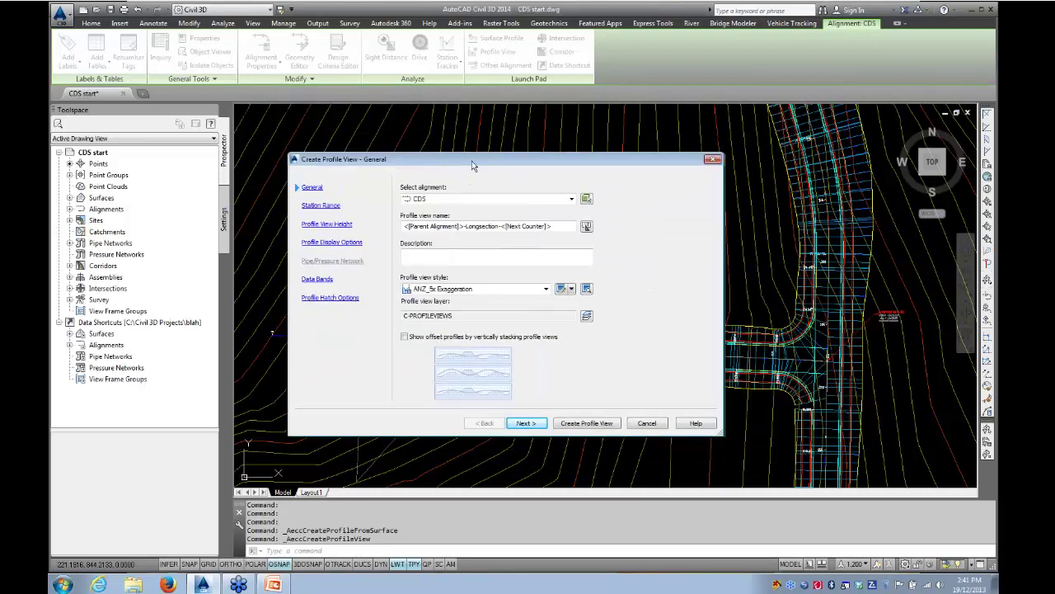
{"action": "left_click", "coordinate": [582, 418]}
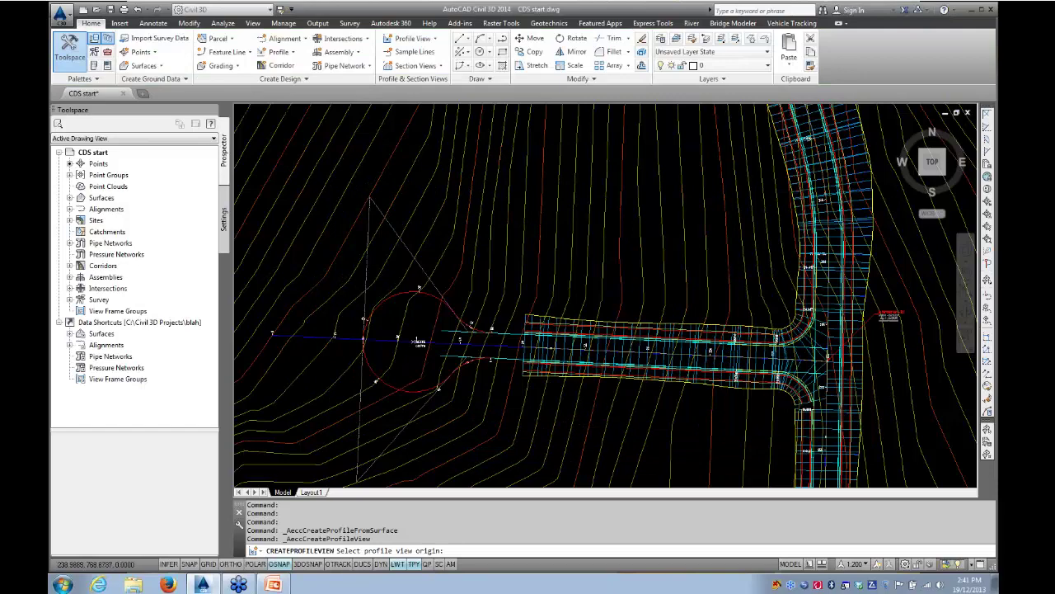
{"action": "scroll", "coordinate": [453, 384], "scroll_direction": "down", "scroll_amount": 4}
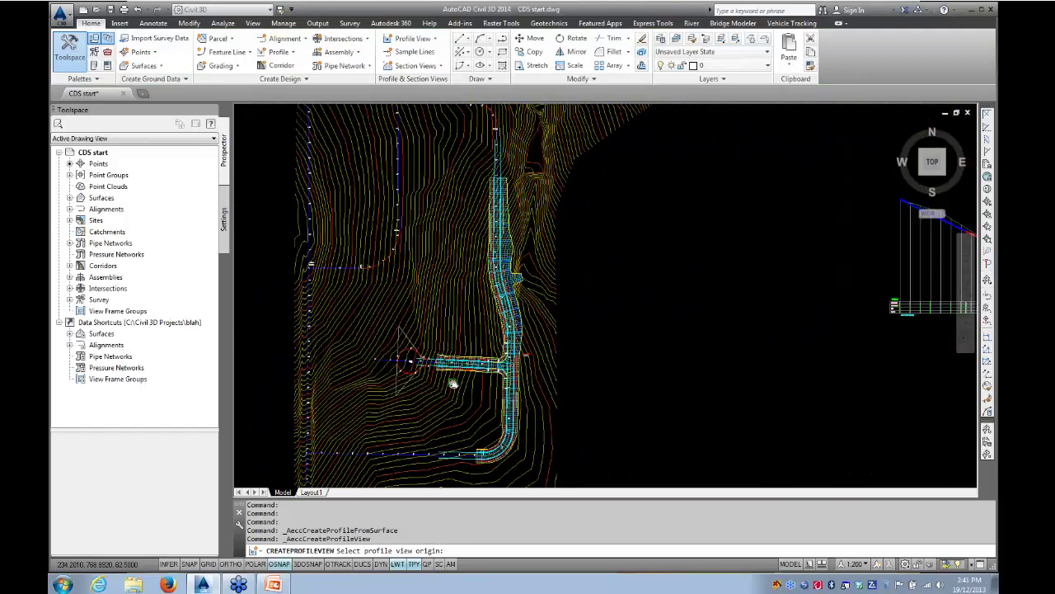
{"action": "left_click", "coordinate": [608, 376]}
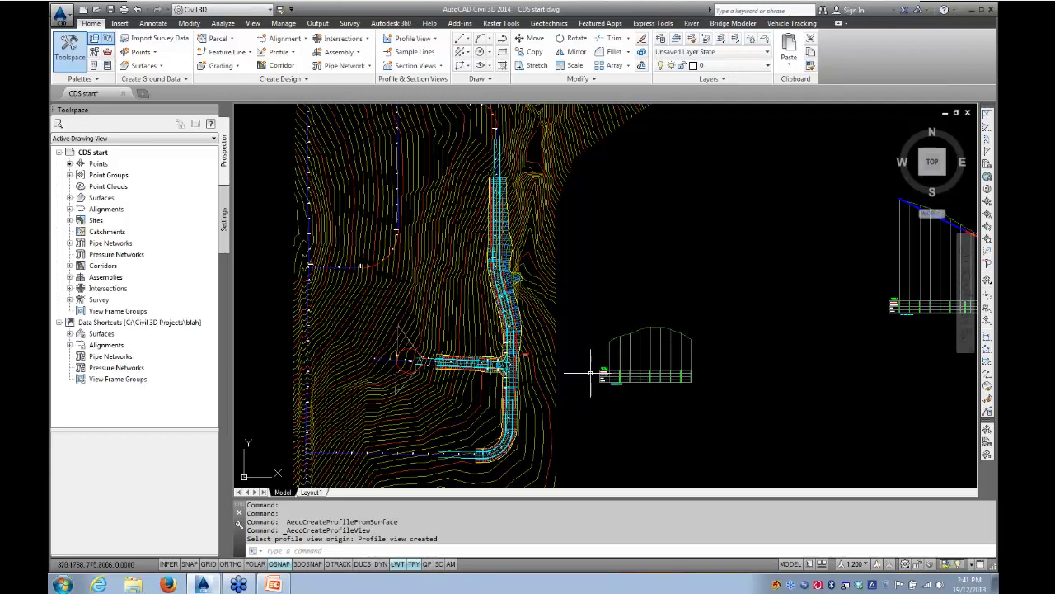
{"action": "mouse_move", "coordinate": [590, 364]}
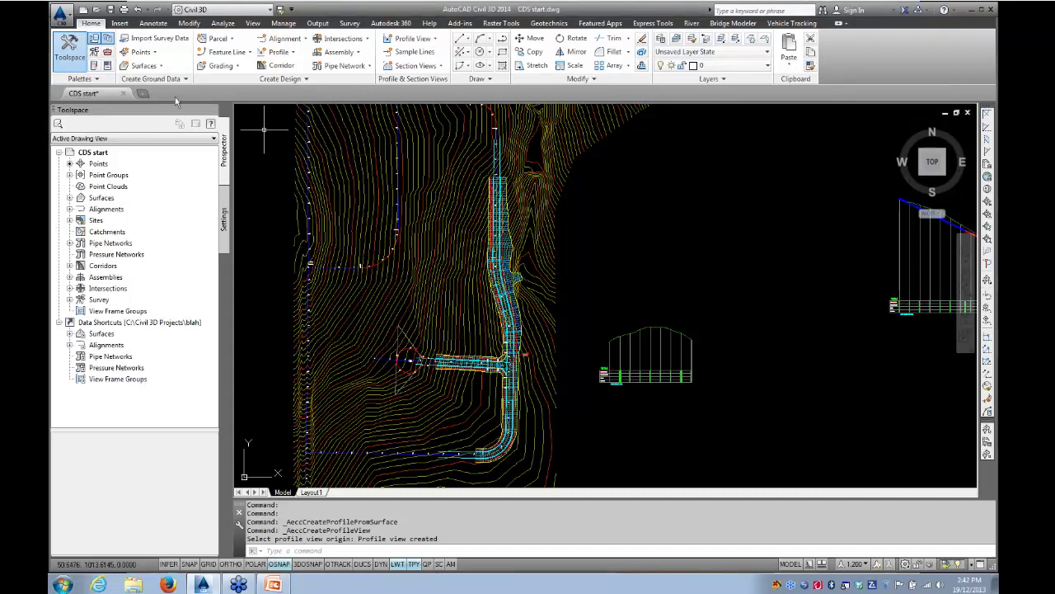
- Insert the Reference Planes ANZ assembly between the Primary Road Full Section and CDS assemblies
{"action": "key", "text": "ctrl+3"}
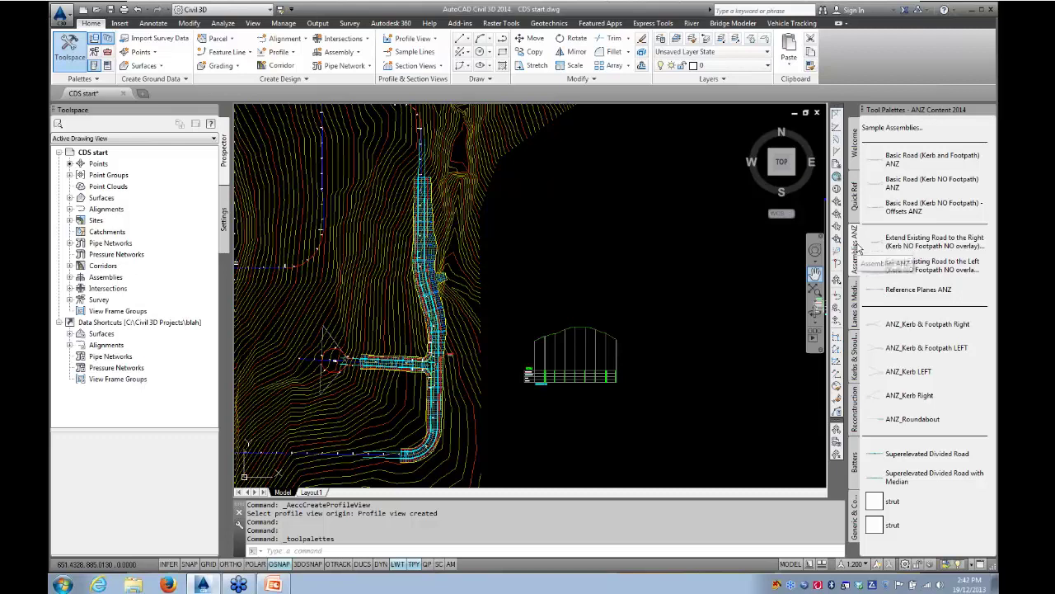
{"action": "left_click", "coordinate": [879, 290]}
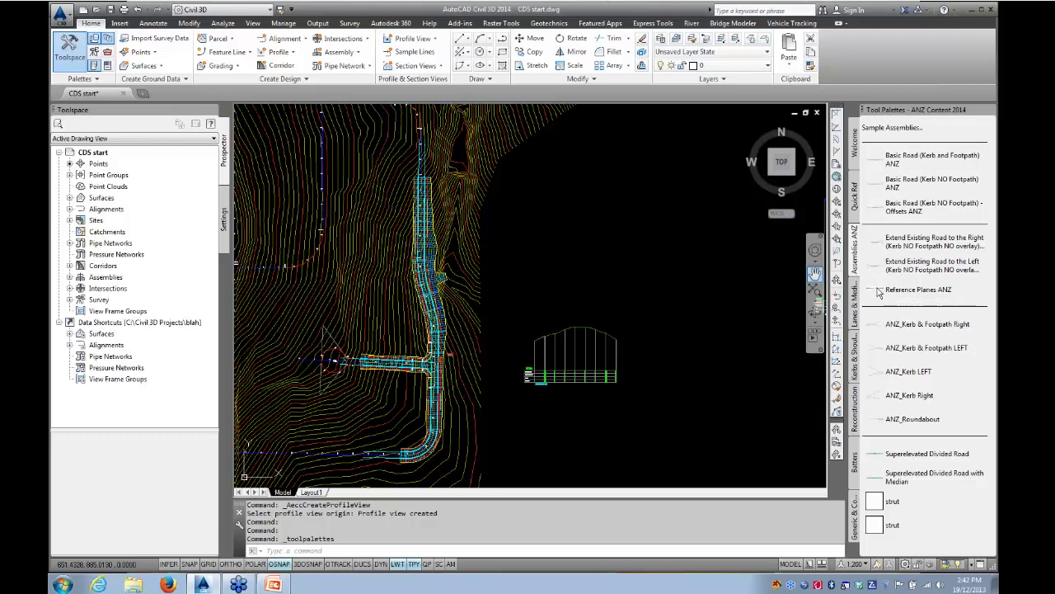
{"action": "scroll", "coordinate": [664, 262], "scroll_direction": "down", "scroll_amount": 8}
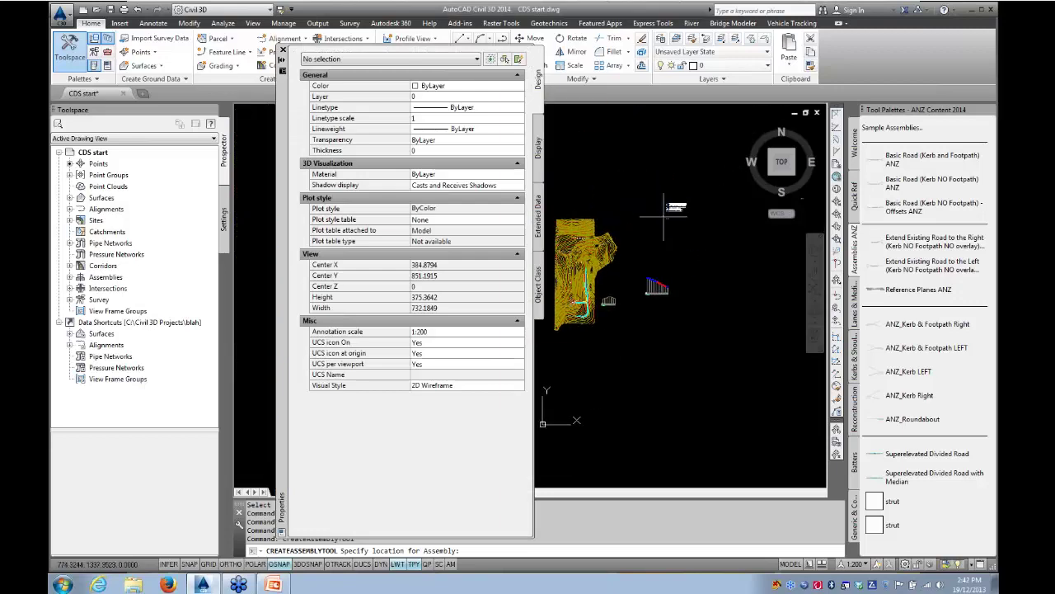
{"action": "scroll", "coordinate": [658, 224], "scroll_direction": "up", "scroll_amount": 6}
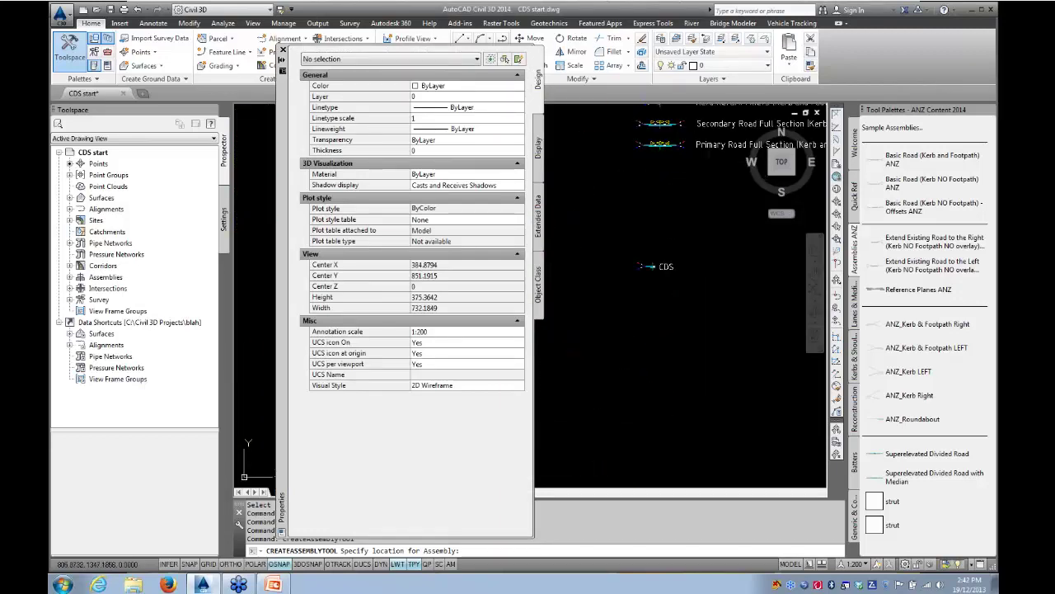
{"action": "left_click", "coordinate": [657, 205]}
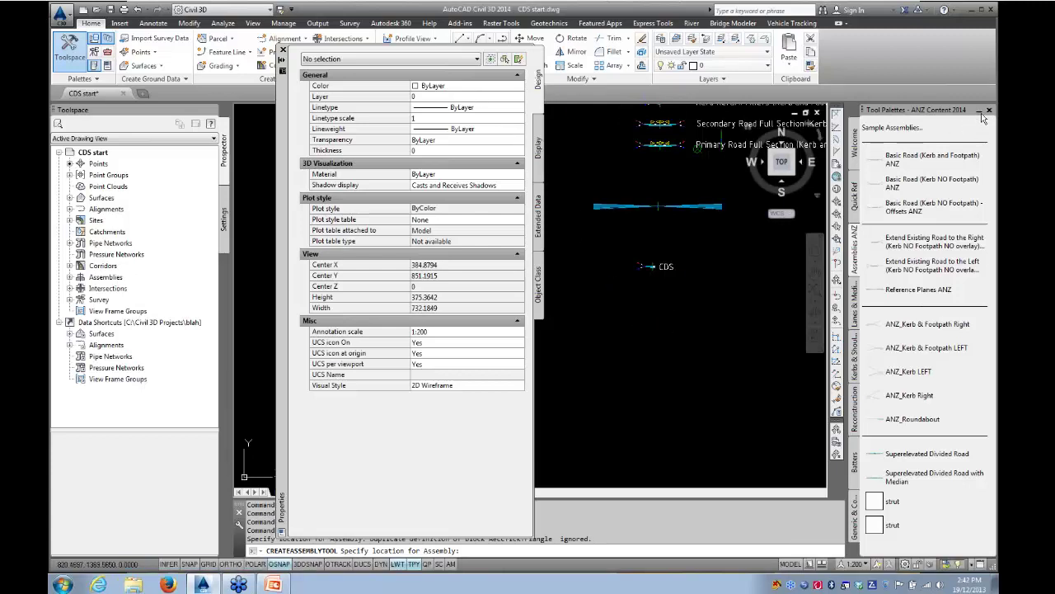
{"action": "left_click", "coordinate": [989, 110]}
{"action": "key", "text": "Escape"}
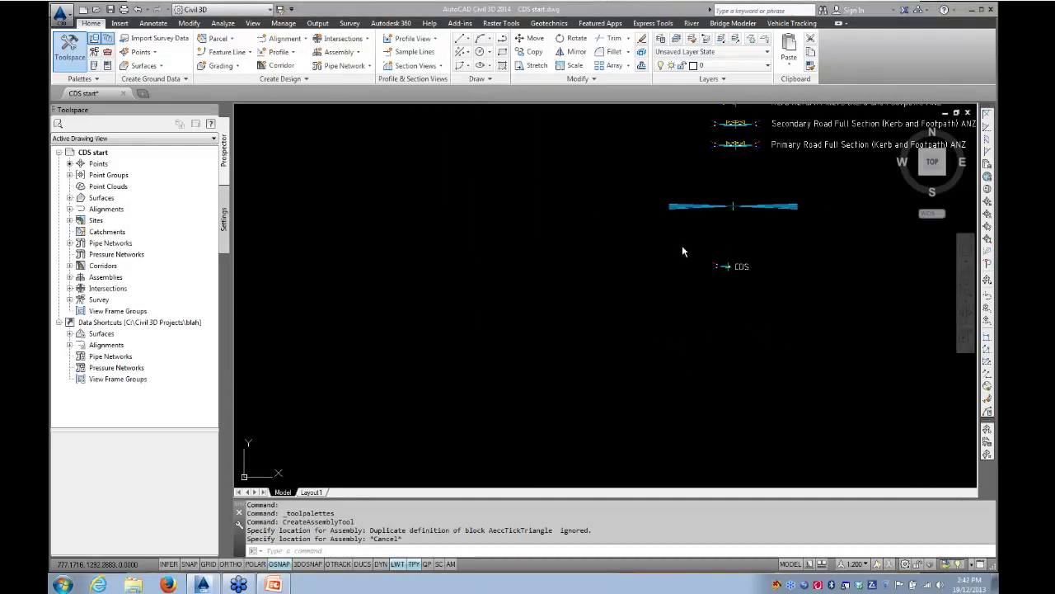
- Examine the planes fanning out from the baseline of the reference planes assembly and its place among the other assemblies
{"action": "scroll", "coordinate": [671, 229], "scroll_direction": "down", "scroll_amount": 2}
{"action": "scroll", "coordinate": [558, 348], "scroll_direction": "up", "scroll_amount": 5}
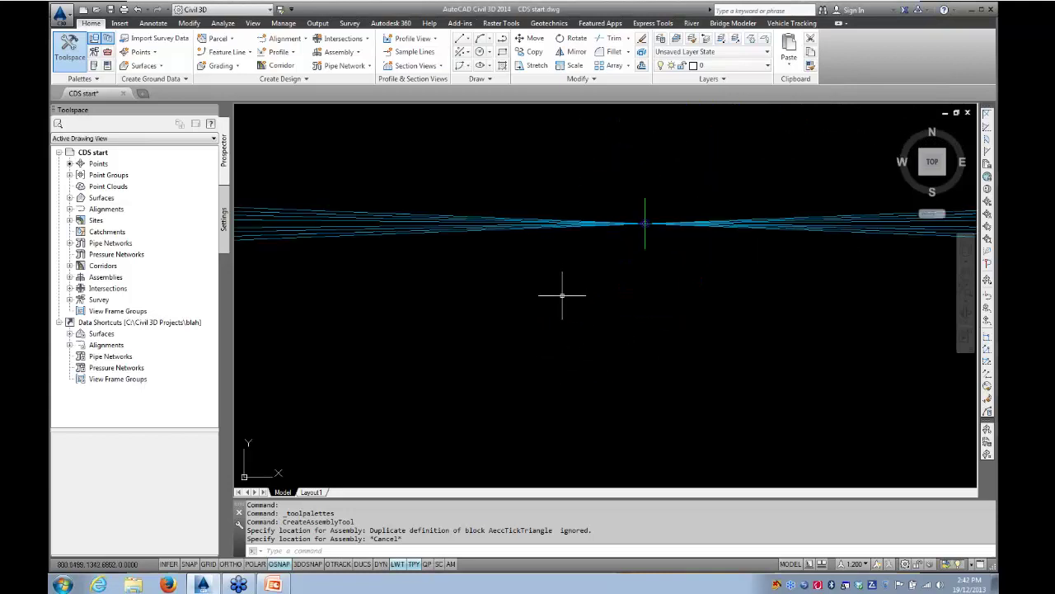
{"action": "middle_click_drag", "start_coordinate": [563, 294], "coordinate": [776, 364]}
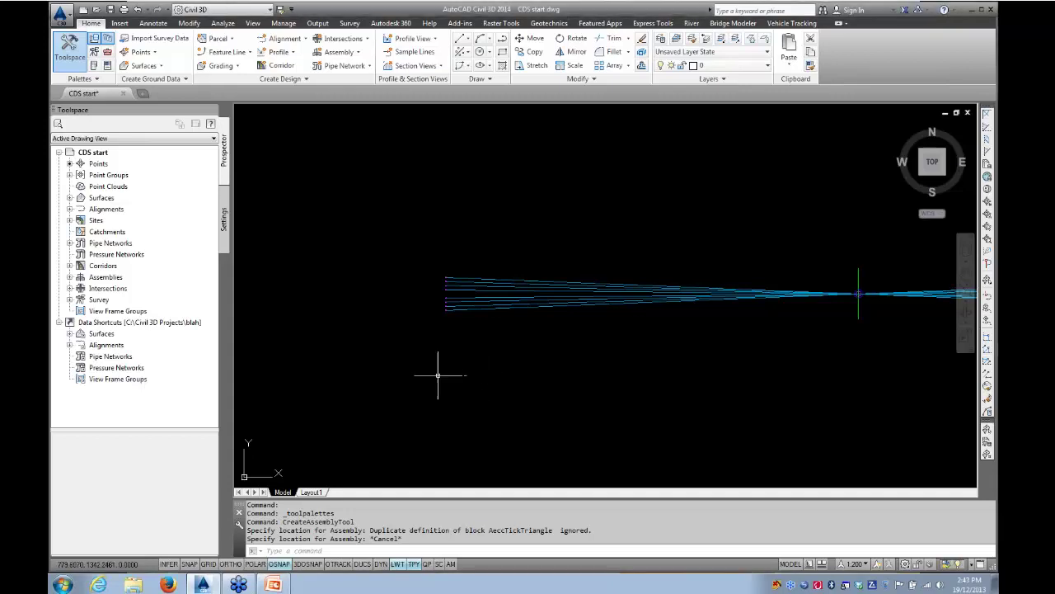
{"action": "scroll", "coordinate": [431, 371], "scroll_direction": "down", "scroll_amount": 4}
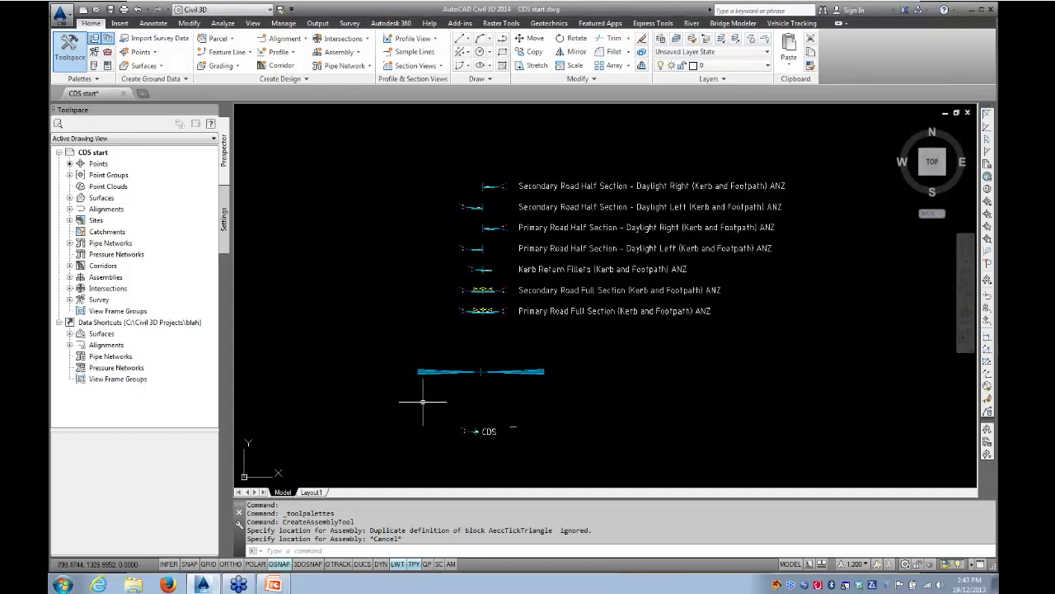
{"action": "scroll", "coordinate": [326, 400], "scroll_direction": "down", "scroll_amount": 5}
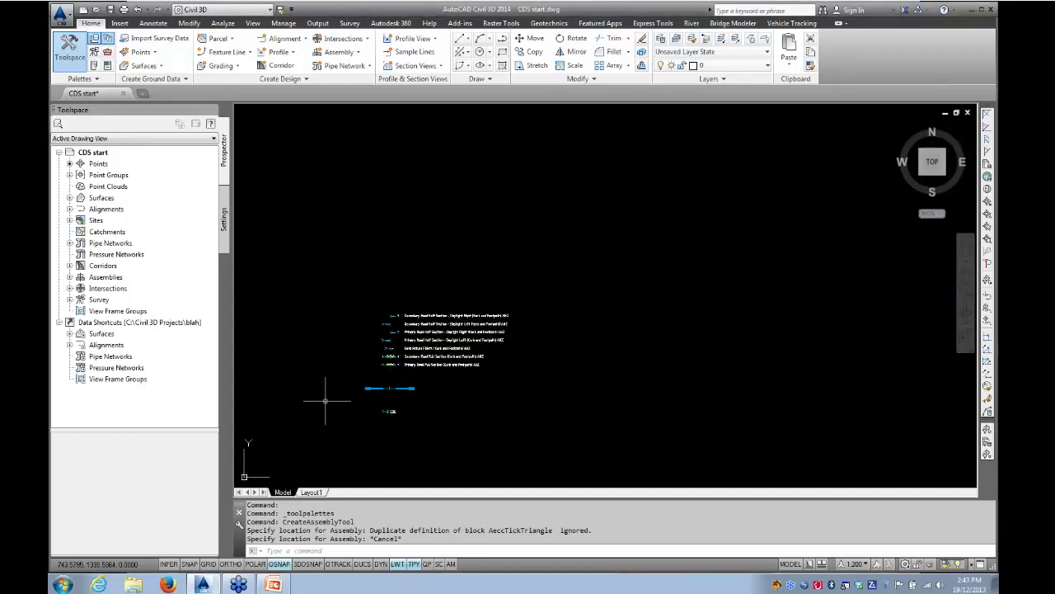
- Examine the cul-de-sac at the side road's end and the profile views east of the main road
{"action": "middle_click_drag", "start_coordinate": [325, 400], "coordinate": [715, 261]}
{"action": "mouse_move", "coordinate": [485, 384]}
{"action": "middle_mouse_down"}
{"action": "mouse_move", "coordinate": [823, 225]}
{"action": "mouse_move", "coordinate": [885, 178]}
{"action": "middle_mouse_up"}
{"action": "middle_click_drag", "start_coordinate": [647, 400], "coordinate": [551, 156]}
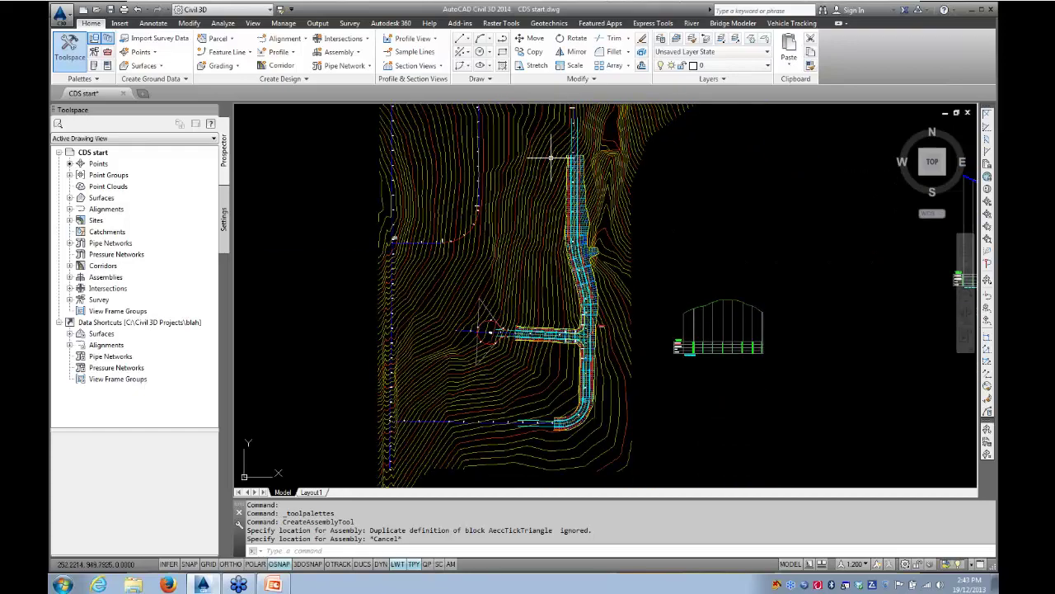
{"action": "scroll", "coordinate": [503, 337], "scroll_direction": "up", "scroll_amount": 7}
{"action": "scroll", "coordinate": [503, 338], "scroll_direction": "down", "scroll_amount": 3}
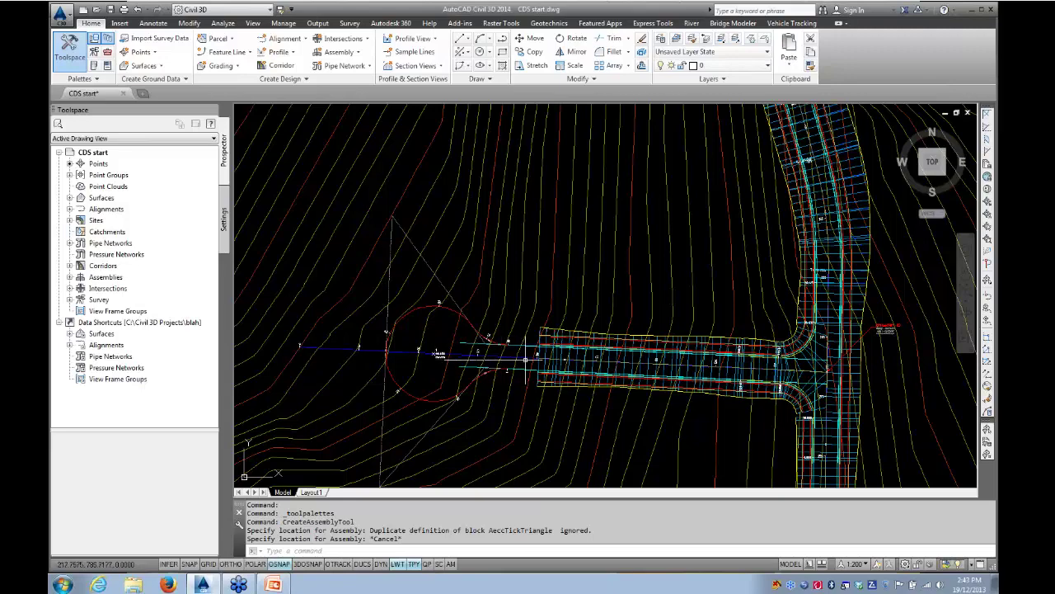
{"action": "scroll", "coordinate": [560, 290], "scroll_direction": "down", "scroll_amount": 3}
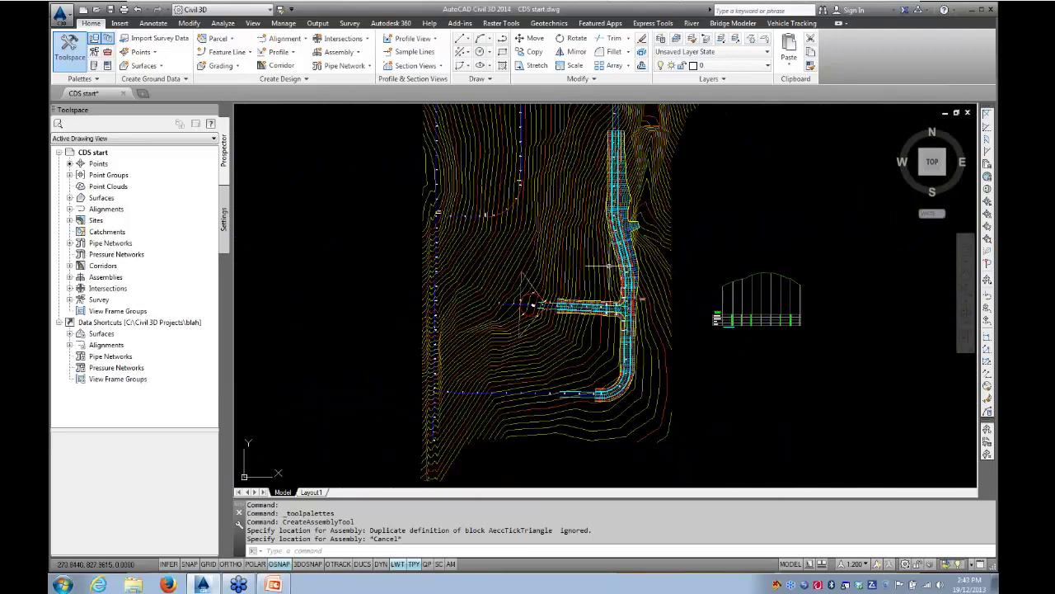
{"action": "middle_click_drag", "start_coordinate": [923, 293], "coordinate": [356, 311]}
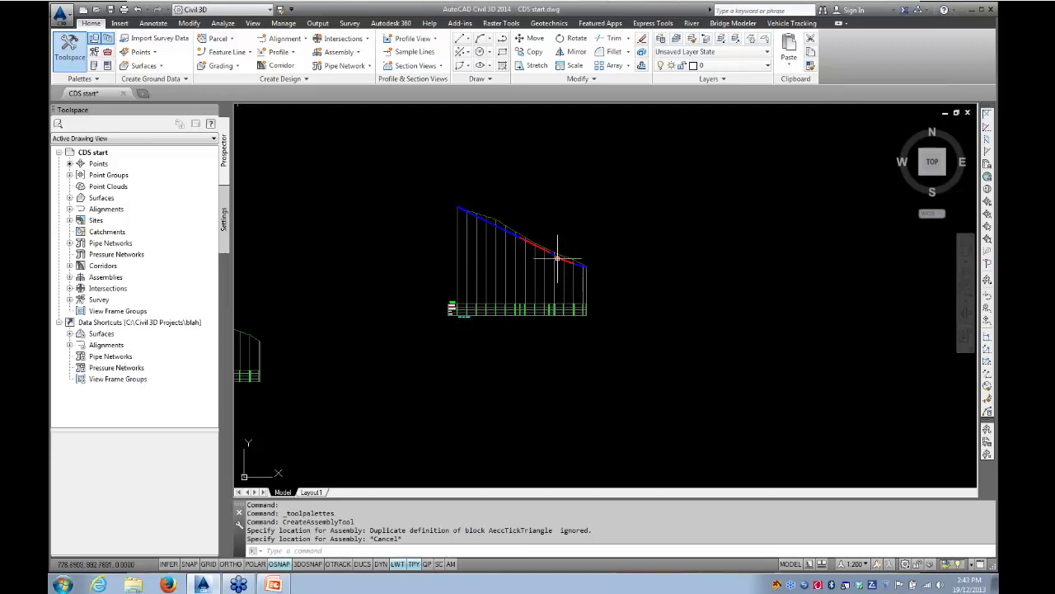
{"action": "scroll", "coordinate": [402, 328], "scroll_direction": "down", "scroll_amount": 5}
{"action": "mouse_move", "coordinate": [399, 332]}
{"action": "middle_mouse_down"}
{"action": "mouse_move", "coordinate": [669, 311]}
{"action": "mouse_move", "coordinate": [655, 323]}
{"action": "middle_mouse_up"}
- Start a new corridor named dummy and pick the side road centreline, side 1, as its alignment
{"action": "left_click", "coordinate": [272, 66]}
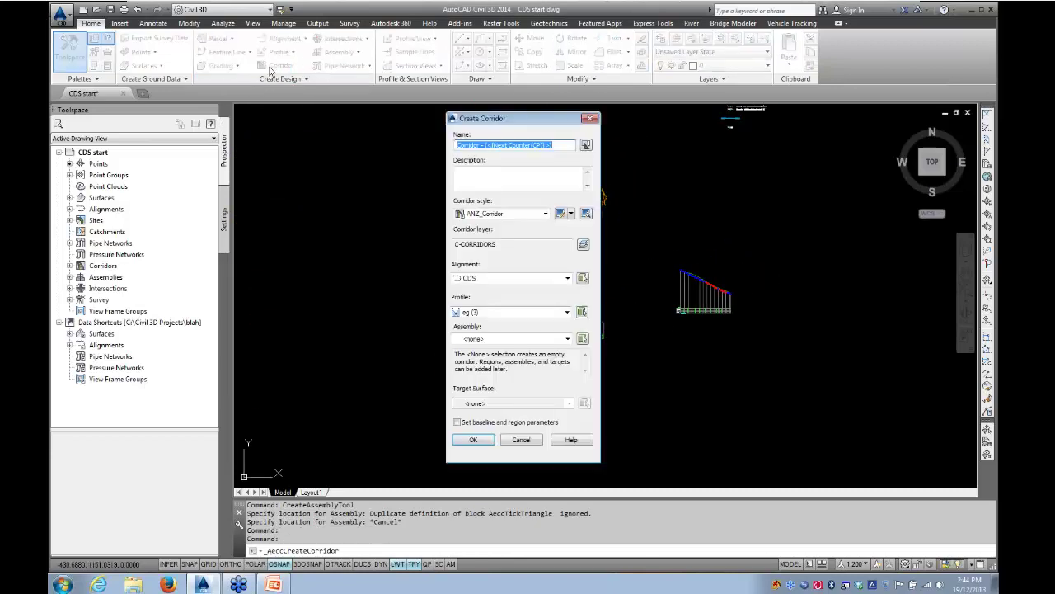
{"action": "left_click_drag", "start_coordinate": [557, 146], "coordinate": [429, 137]}
{"action": "type", "text": "dummy"}
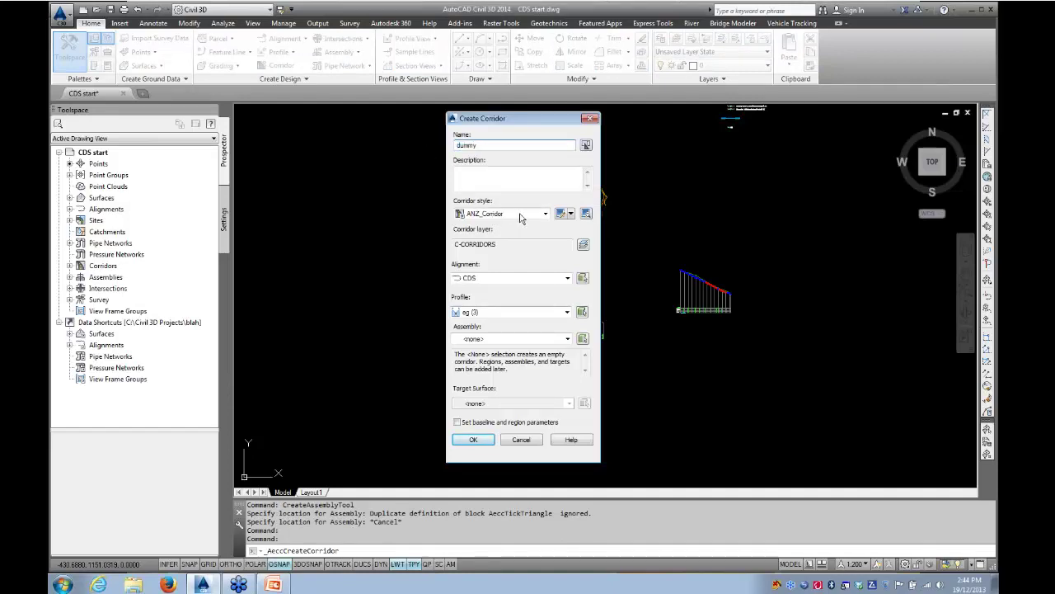
{"action": "left_click", "coordinate": [582, 277]}
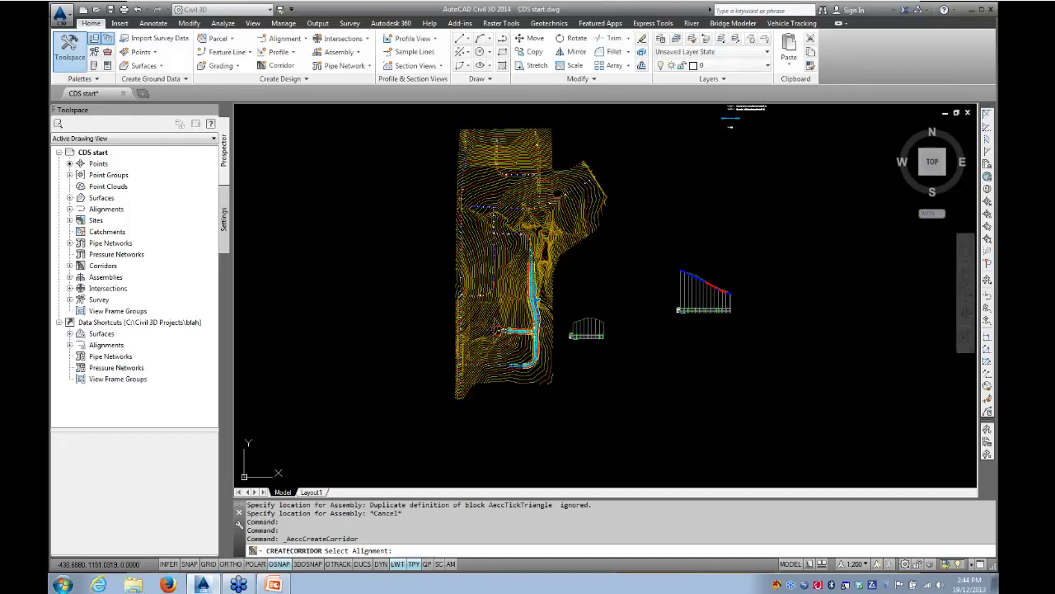
{"action": "scroll", "coordinate": [543, 333], "scroll_direction": "up", "scroll_amount": 4}
{"action": "scroll", "coordinate": [543, 333], "scroll_direction": "up", "scroll_amount": 4}
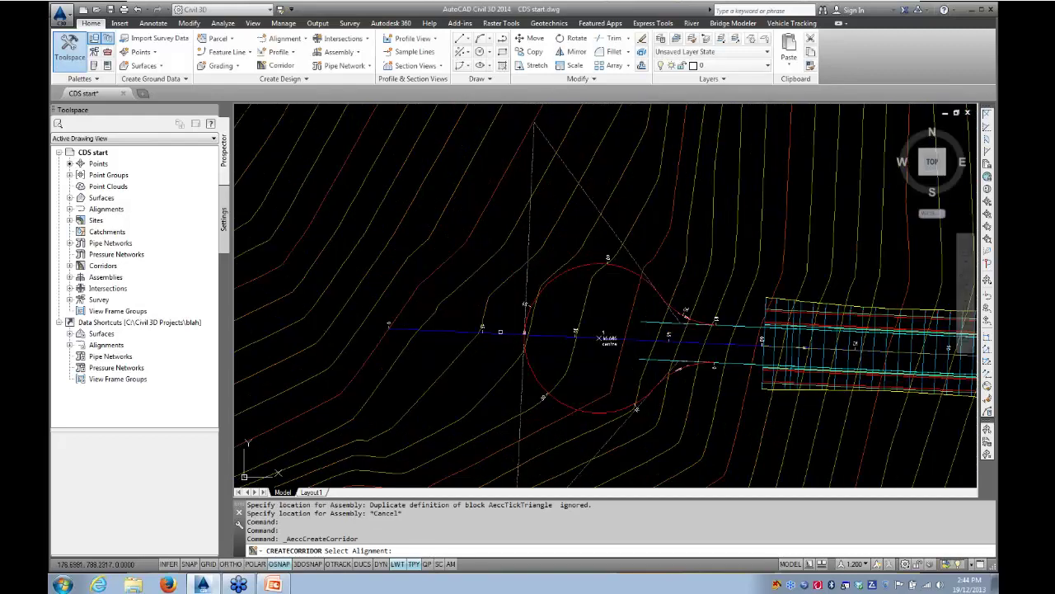
{"action": "left_click", "coordinate": [599, 337]}
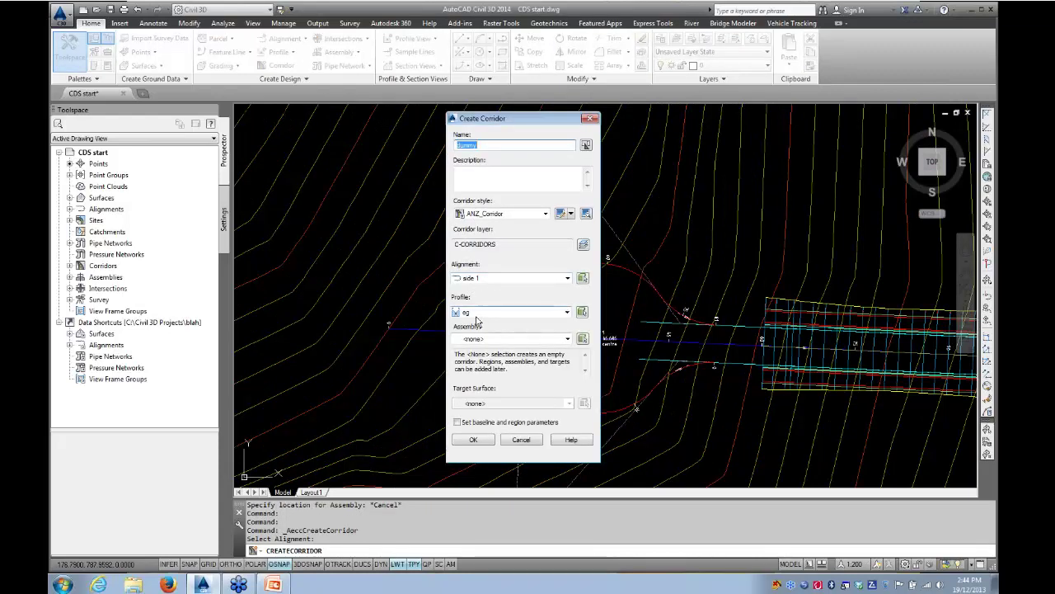
- Assign the side road's design profile, Layout-4, to the dummy corridor by picking it in the profile view
{"action": "left_click", "coordinate": [567, 311]}
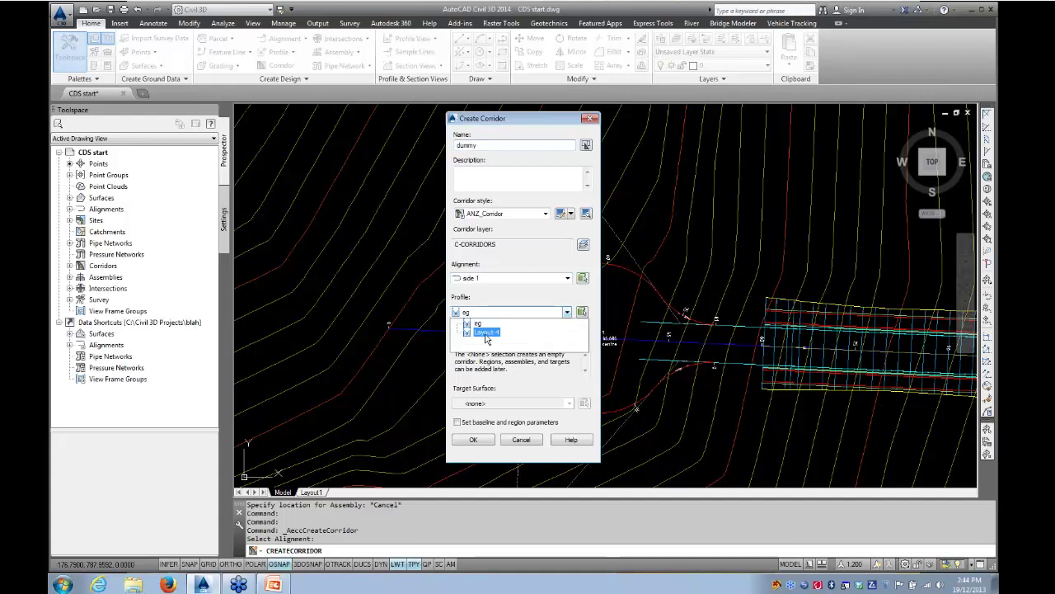
{"action": "left_click", "coordinate": [568, 312]}
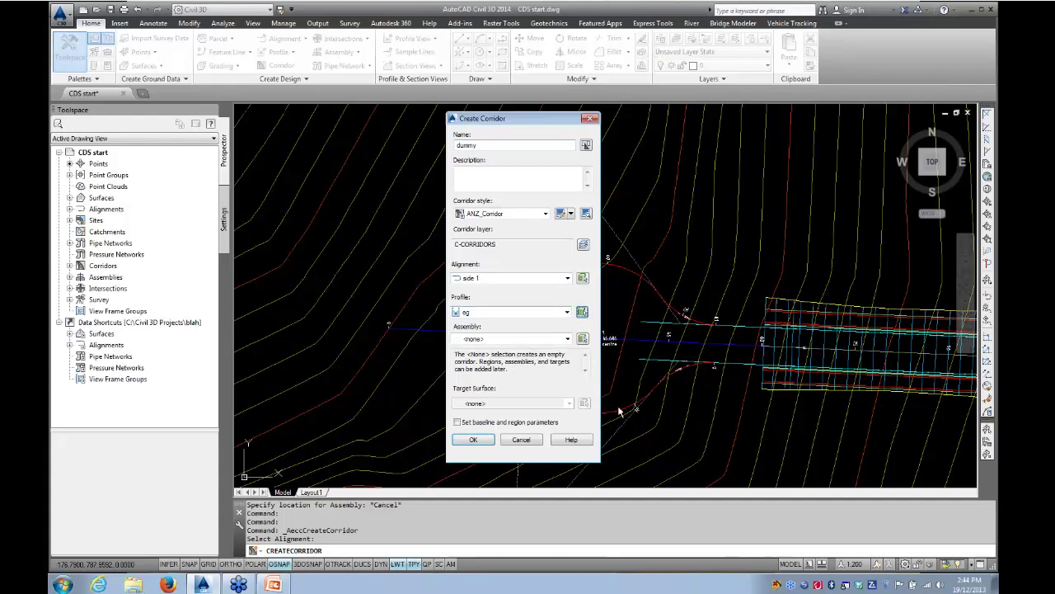
{"action": "left_click", "coordinate": [582, 312]}
{"action": "scroll", "coordinate": [420, 353], "scroll_direction": "down", "scroll_amount": 5}
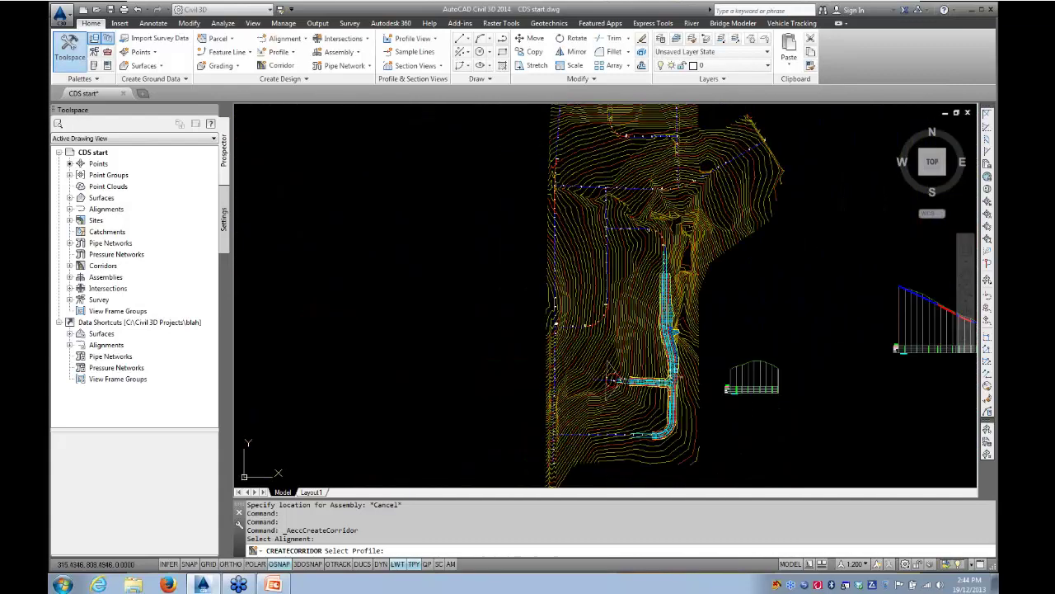
{"action": "scroll", "coordinate": [650, 272], "scroll_direction": "up", "scroll_amount": 8}
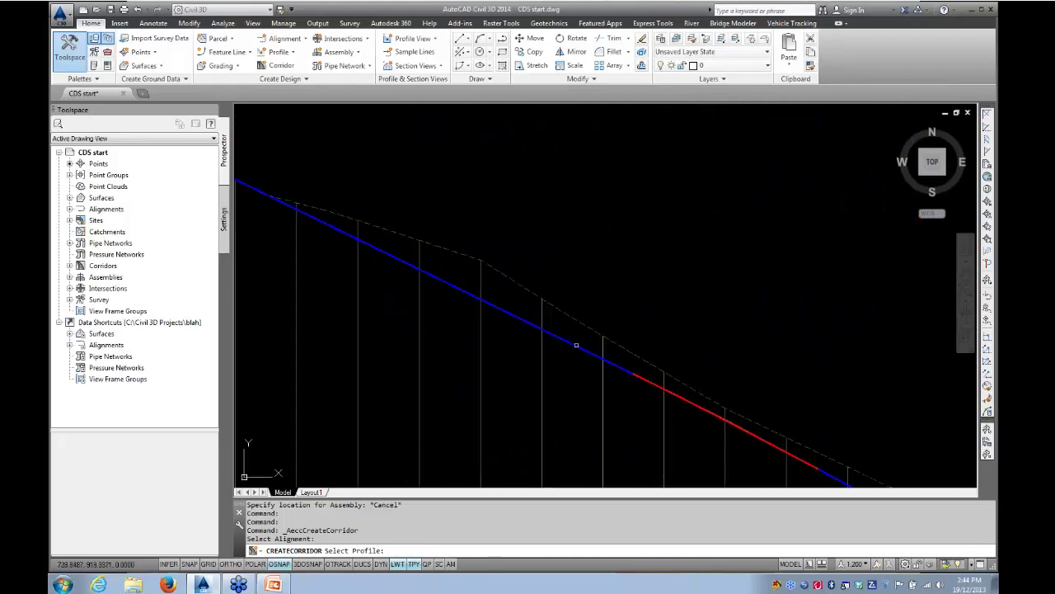
{"action": "left_click", "coordinate": [601, 361]}
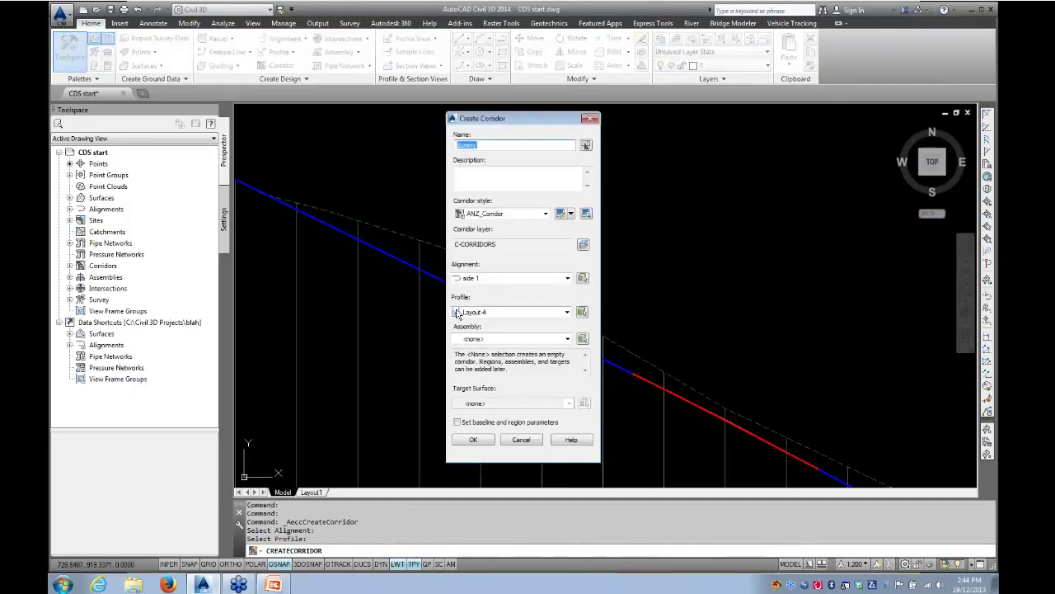
- Set the corridor's assembly to Reference Planes ANZ (1) and create the corridor
{"action": "left_click", "coordinate": [568, 339]}
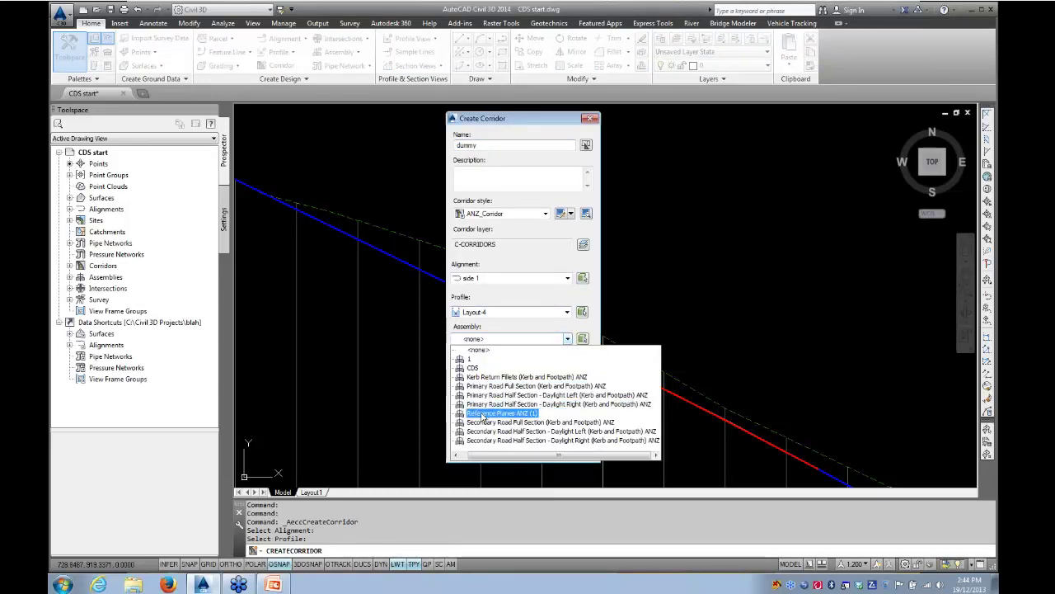
{"action": "left_click", "coordinate": [509, 414]}
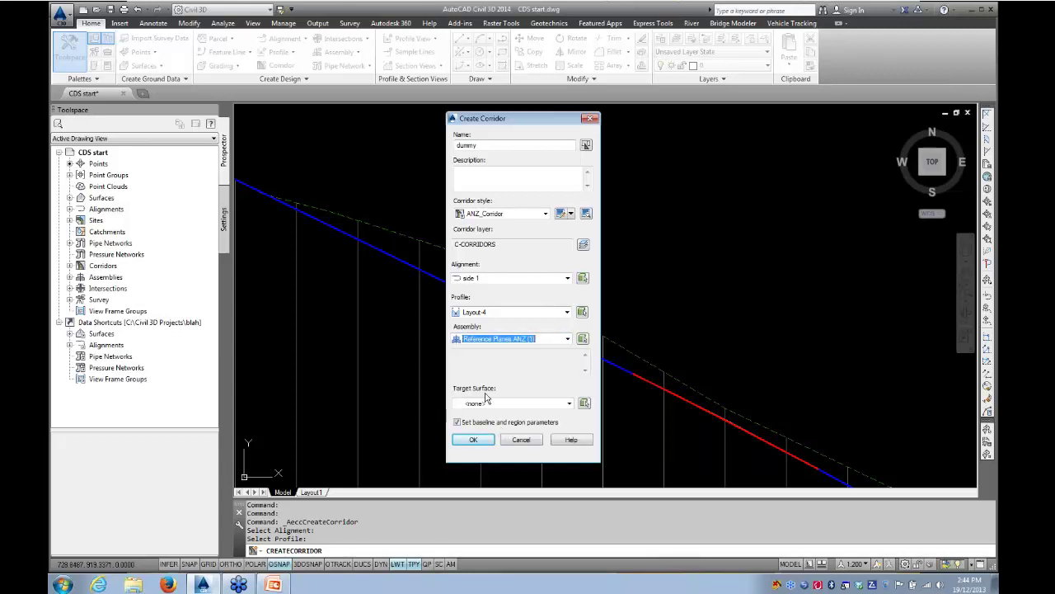
{"action": "left_click", "coordinate": [468, 440]}
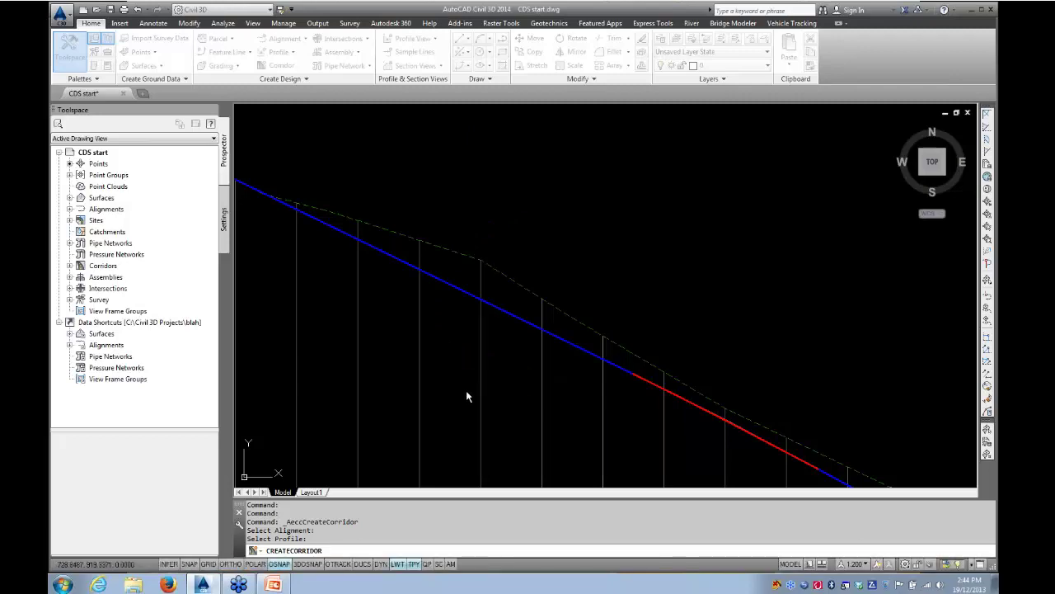
- Add a corridor surface named dummy -2 to the dummy corridor and build it from the -2% link code
{"action": "scroll", "coordinate": [466, 387], "scroll_direction": "down", "scroll_amount": 10}
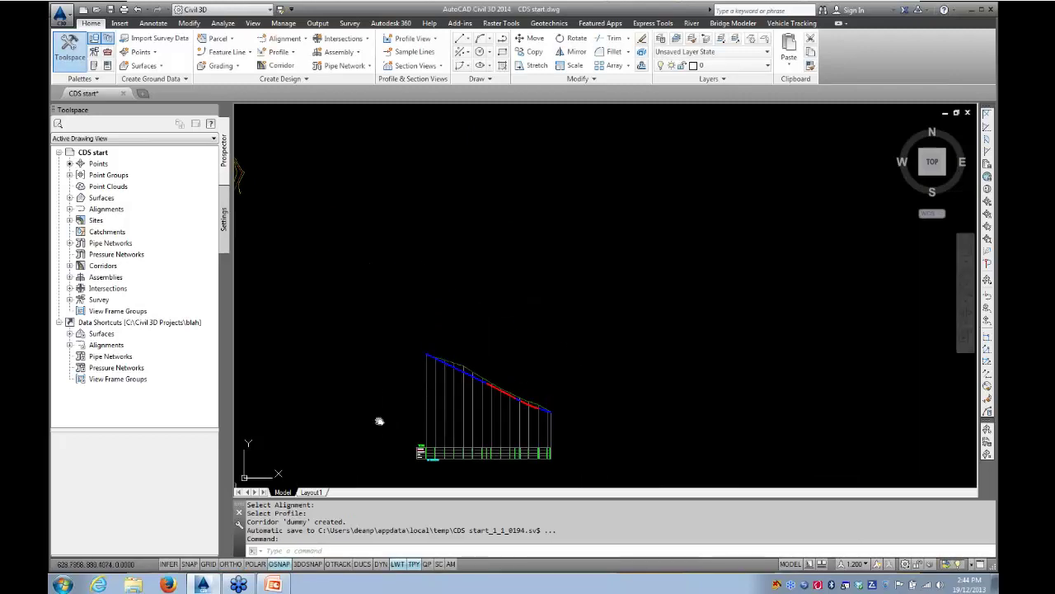
{"action": "scroll", "coordinate": [480, 334], "scroll_direction": "up", "scroll_amount": 6}
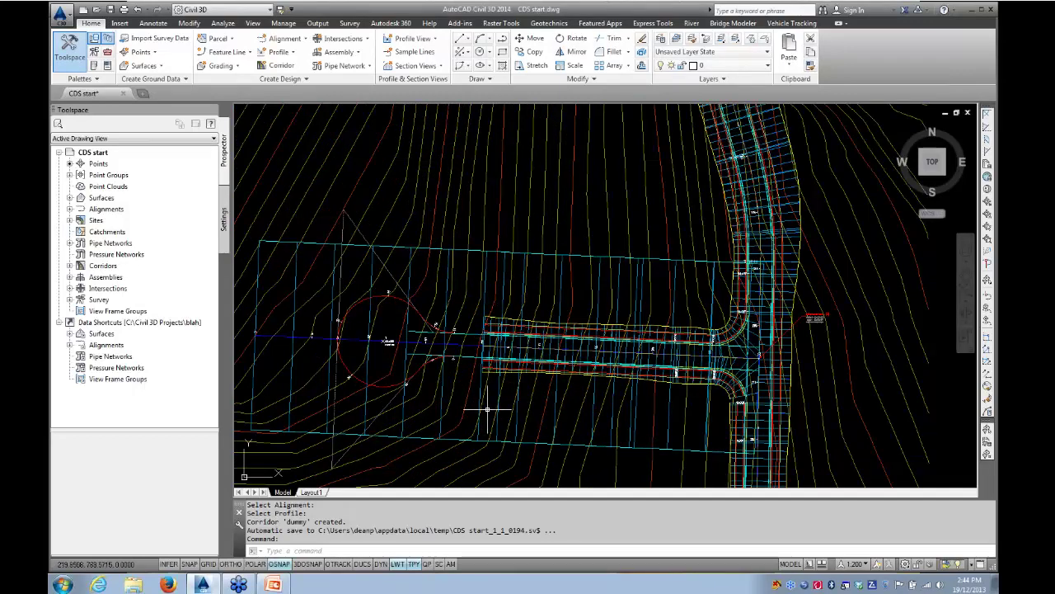
{"action": "left_click", "coordinate": [486, 281]}
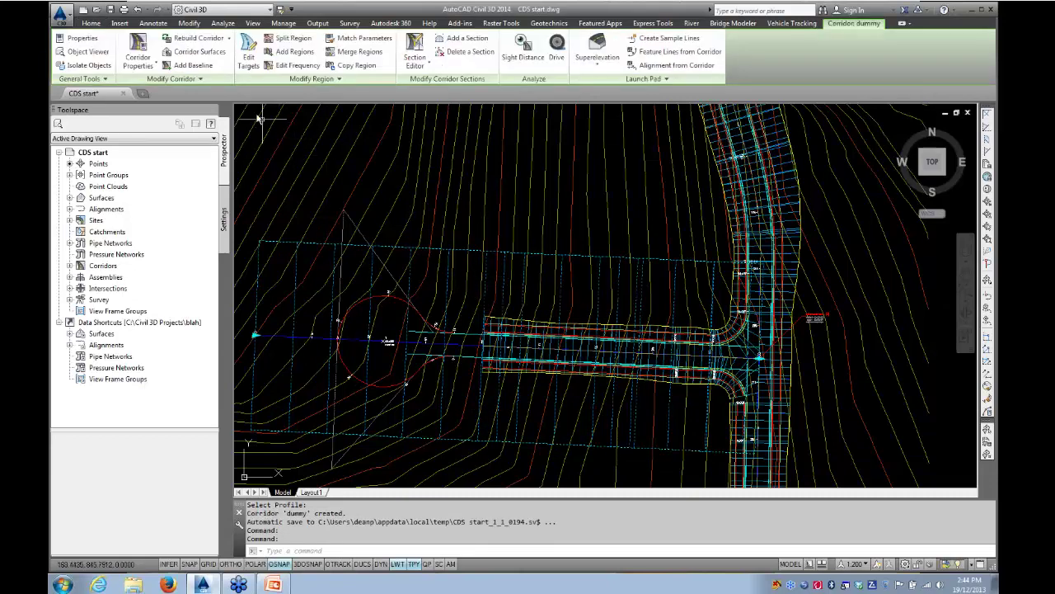
{"action": "left_click", "coordinate": [200, 51]}
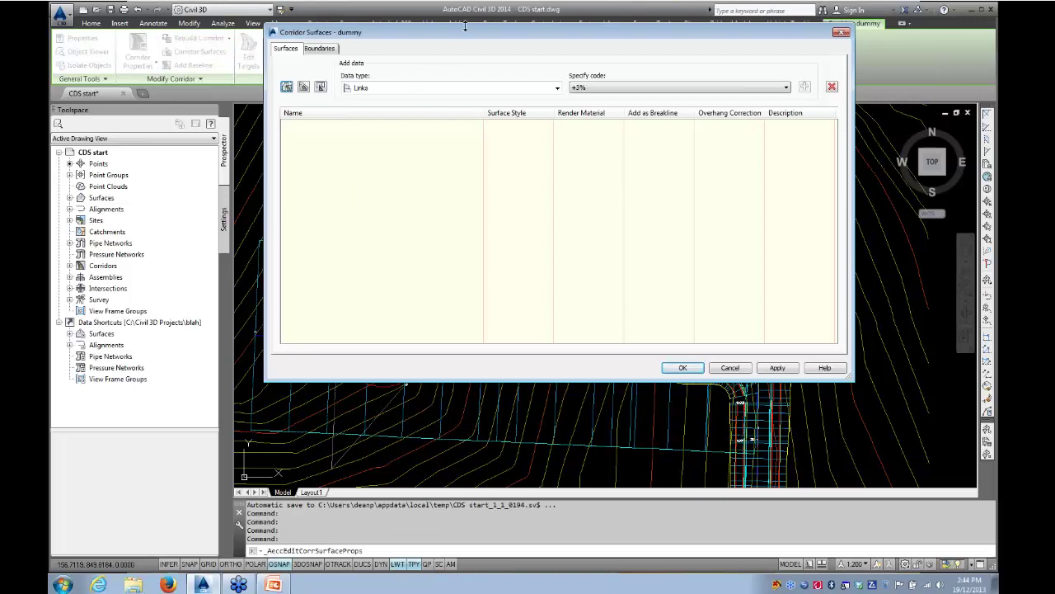
{"action": "left_click_drag", "start_coordinate": [466, 36], "coordinate": [347, 65]}
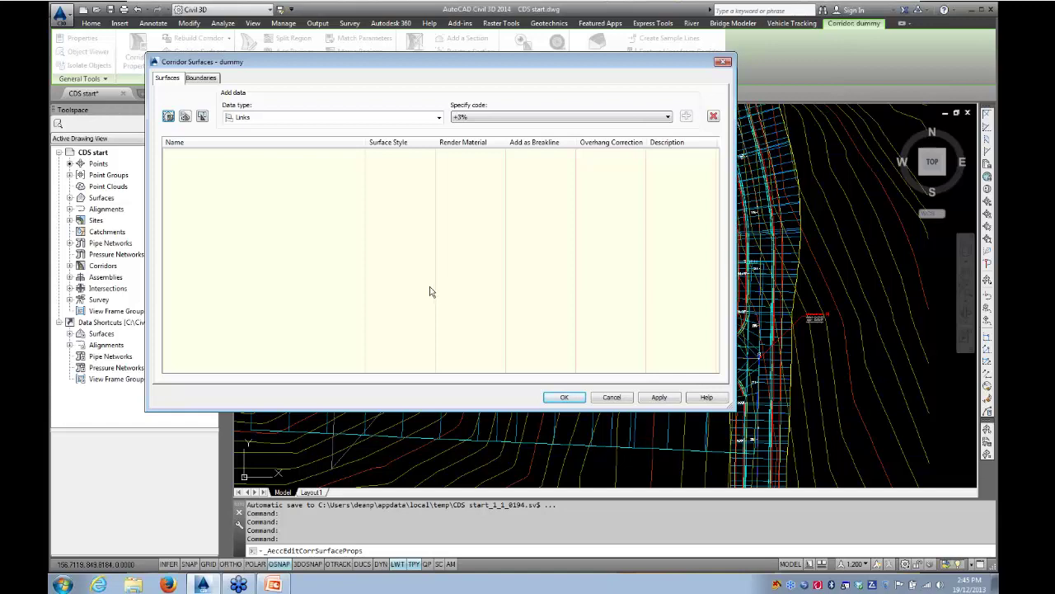
{"action": "left_click", "coordinate": [169, 116]}
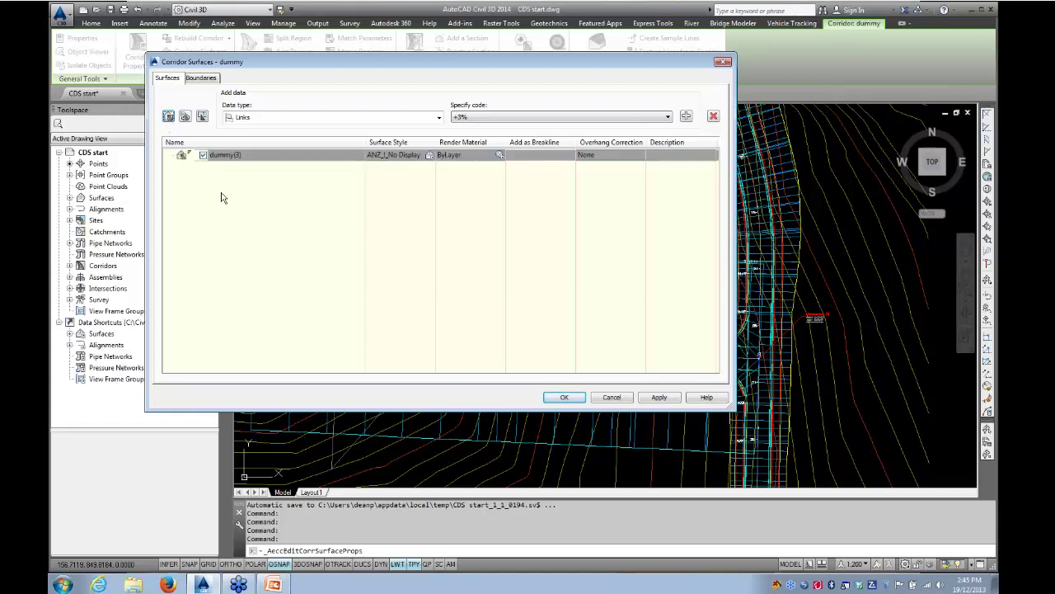
{"action": "left_click", "coordinate": [246, 155]}
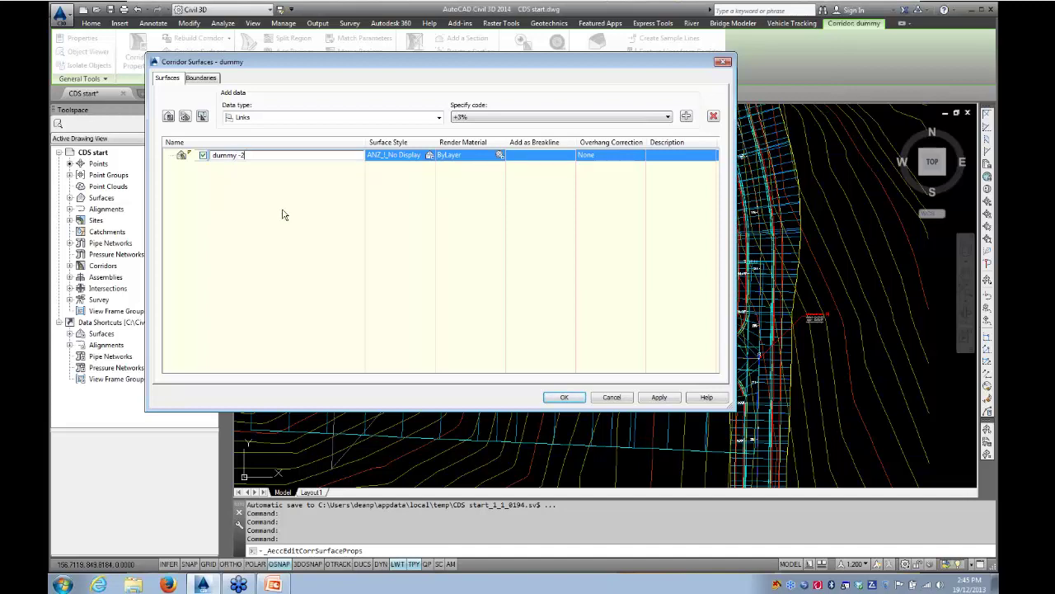
{"action": "left_click", "coordinate": [524, 117]}
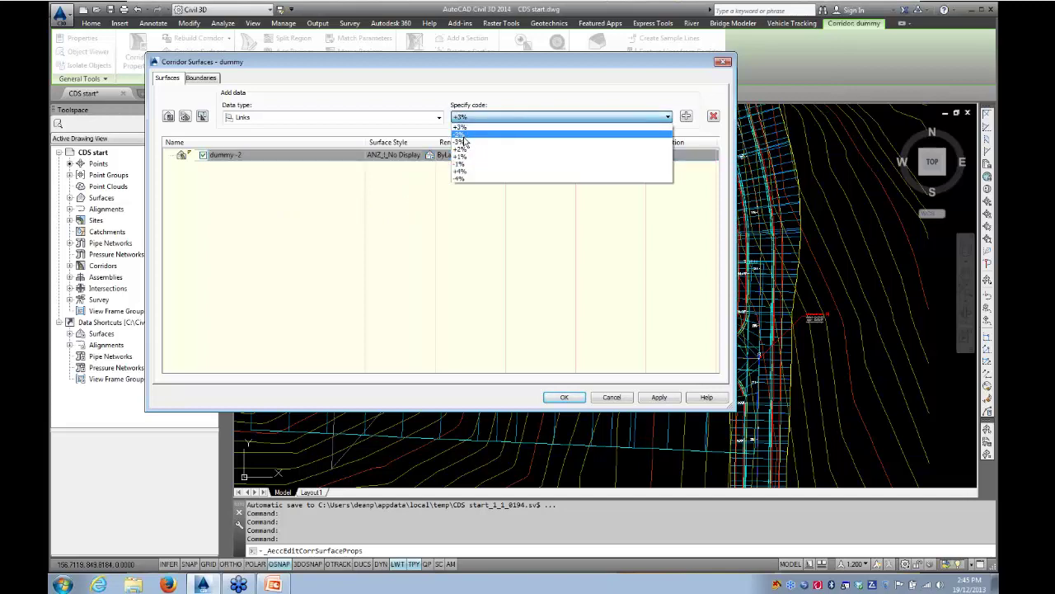
{"action": "left_click", "coordinate": [464, 141]}
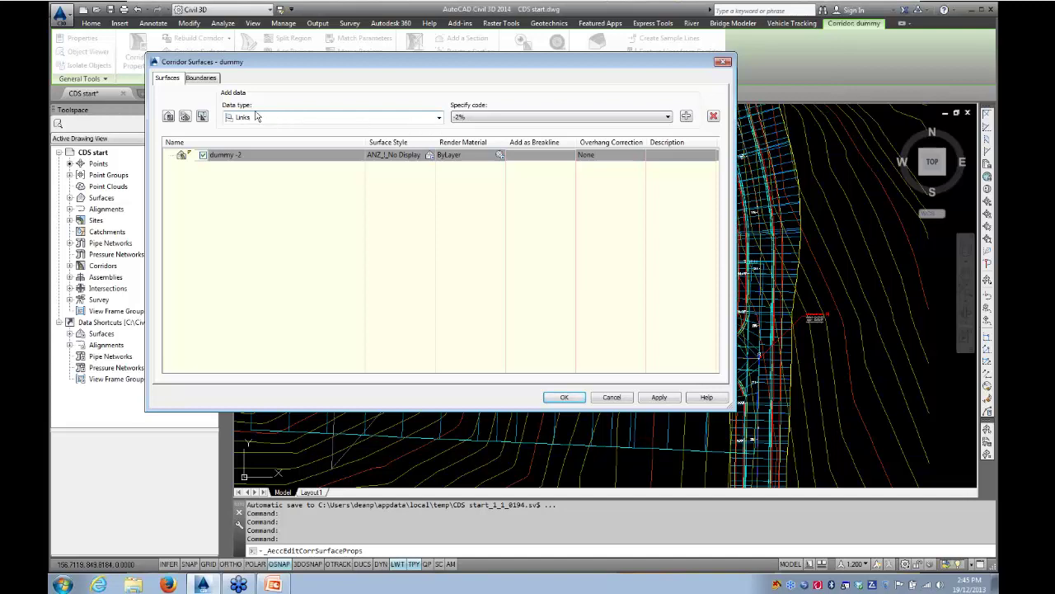
{"action": "left_click", "coordinate": [687, 118]}
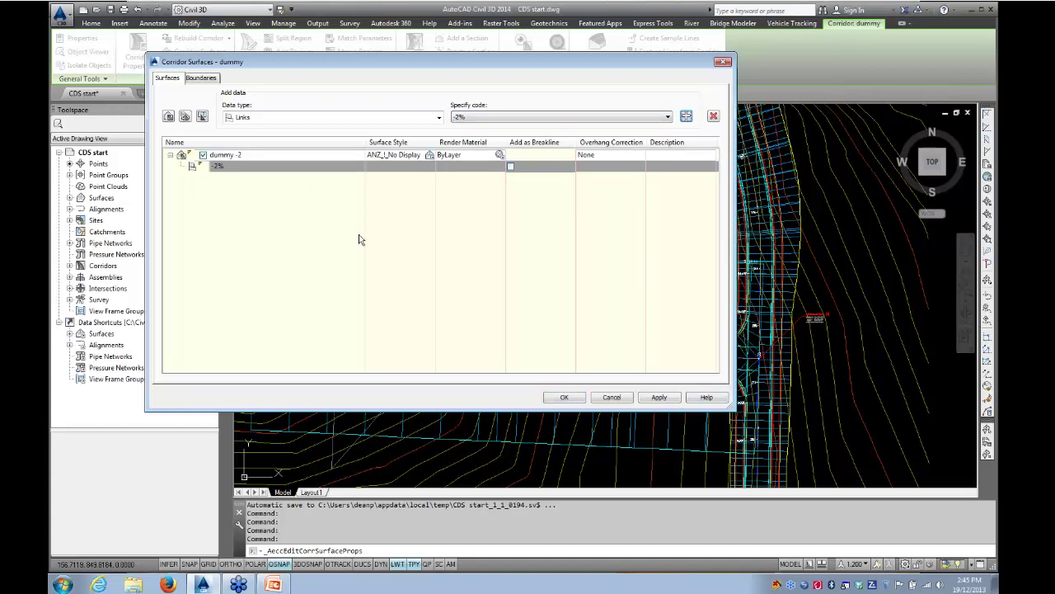
- Add a second corridor surface named dummy -3 and build it from the -3% link code
{"action": "left_click", "coordinate": [169, 117]}
{"action": "left_click", "coordinate": [258, 175]}
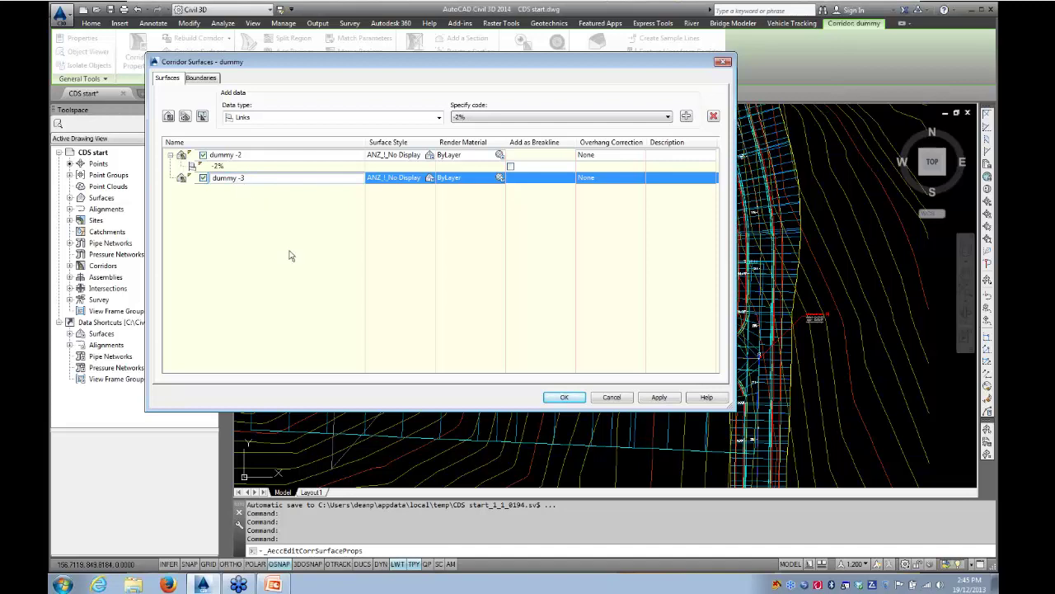
{"action": "left_click", "coordinate": [665, 117]}
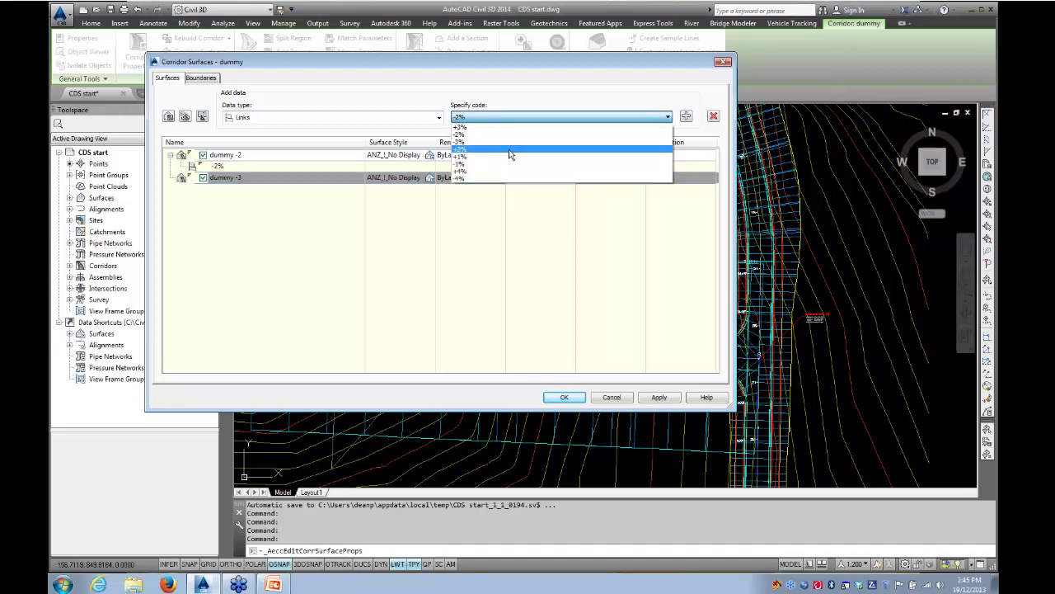
{"action": "left_click", "coordinate": [536, 142]}
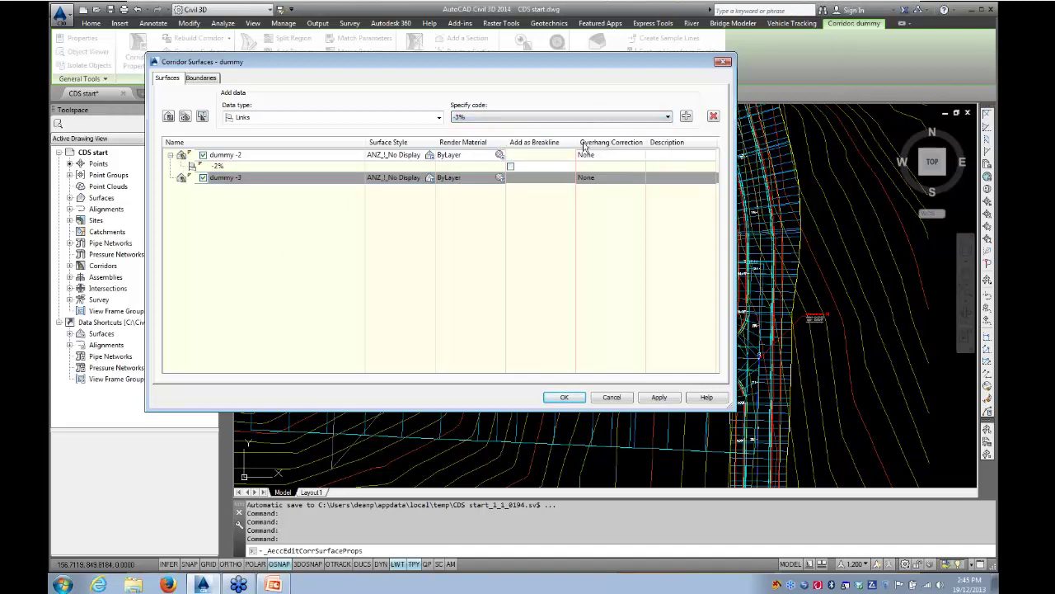
{"action": "left_click", "coordinate": [685, 117]}
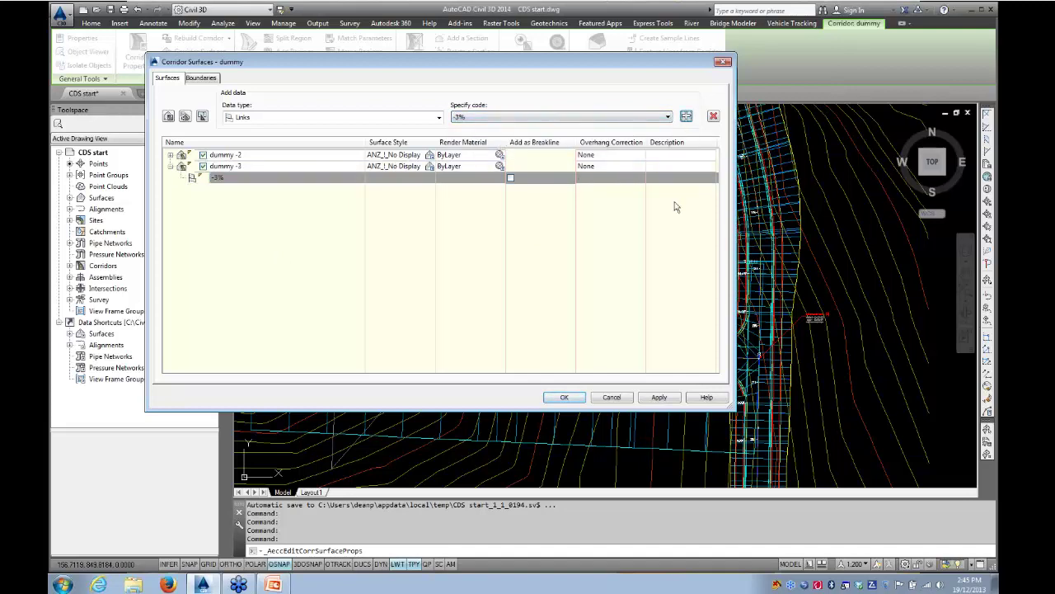
- Add a third corridor surface named dummy -4 and build it from the -4% link code
{"action": "left_click", "coordinate": [168, 116]}
{"action": "left_click", "coordinate": [226, 193]}
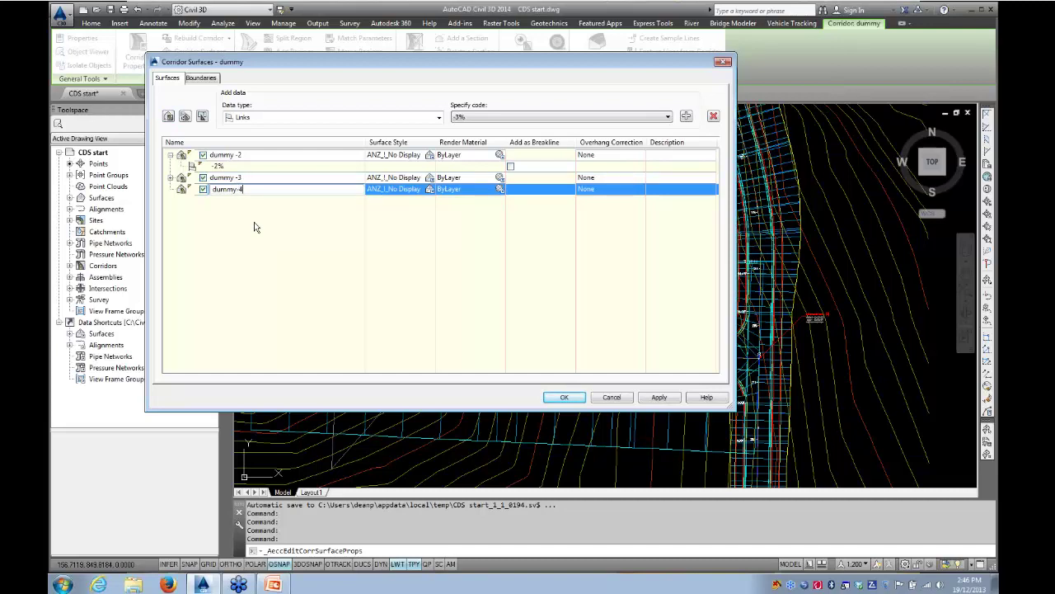
{"action": "left_click", "coordinate": [535, 118]}
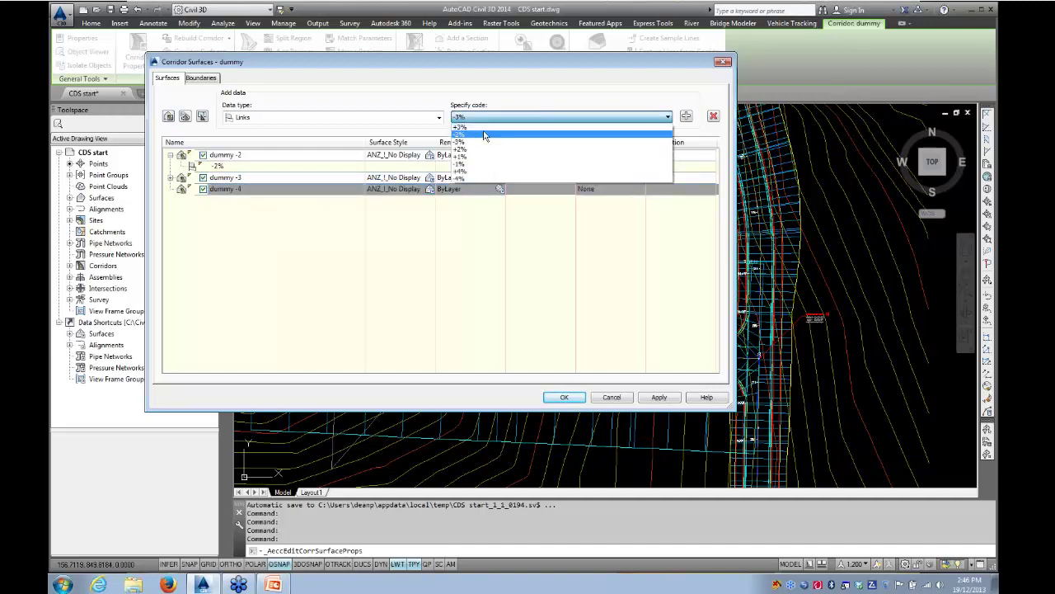
{"action": "left_click", "coordinate": [476, 175]}
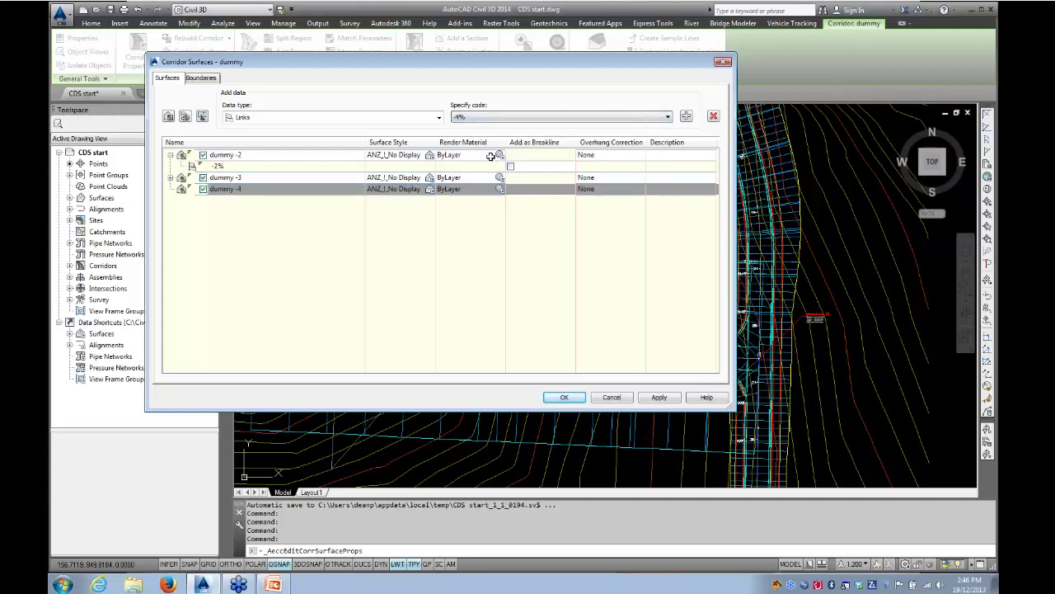
{"action": "left_click", "coordinate": [685, 117]}
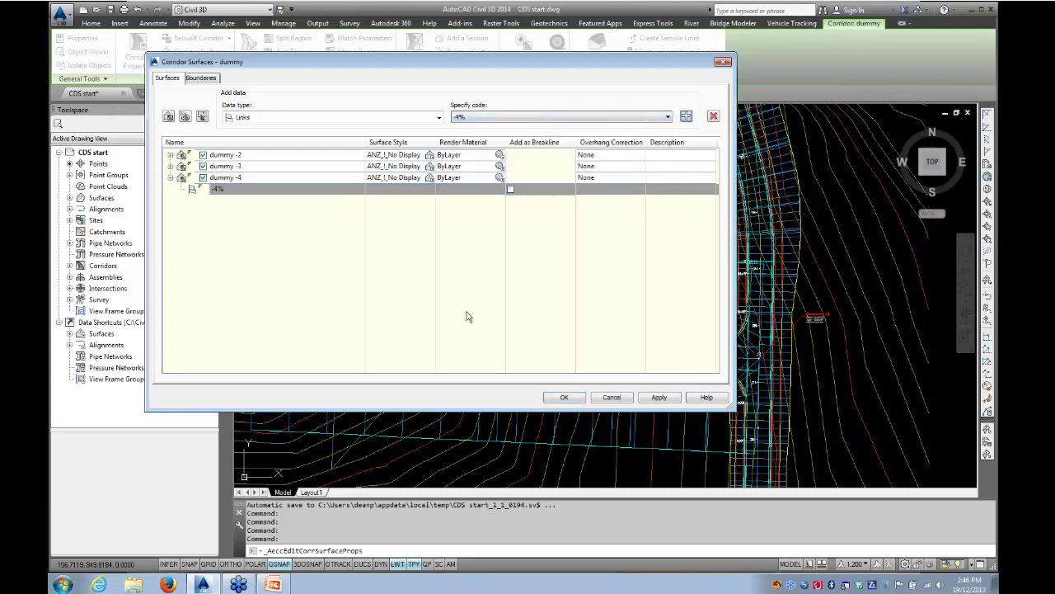
- Add the corridor extents as outer boundary to surfaces dummy -2, dummy -3 and dummy -4, and rebuild the dummy corridor
{"action": "left_click", "coordinate": [198, 78]}
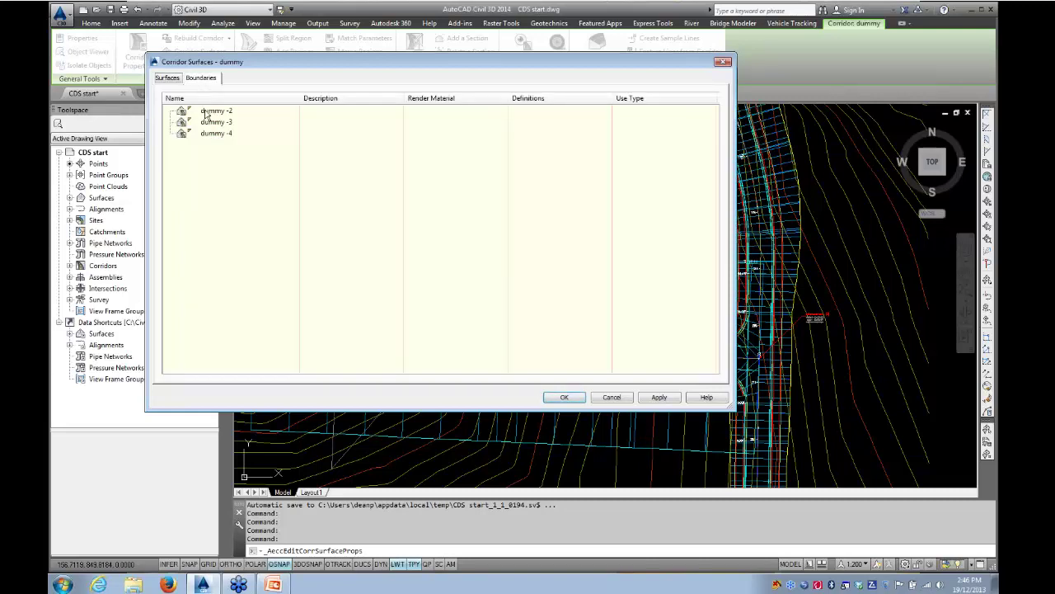
{"action": "right_click", "coordinate": [218, 112]}
{"action": "left_click", "coordinate": [239, 112]}
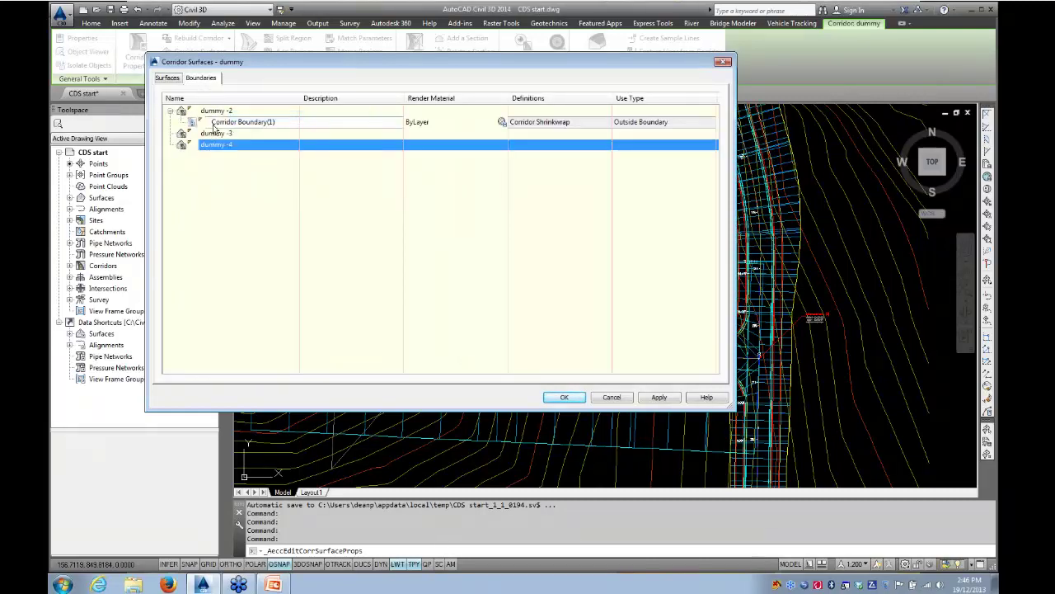
{"action": "right_click", "coordinate": [216, 133]}
{"action": "left_click", "coordinate": [261, 140]}
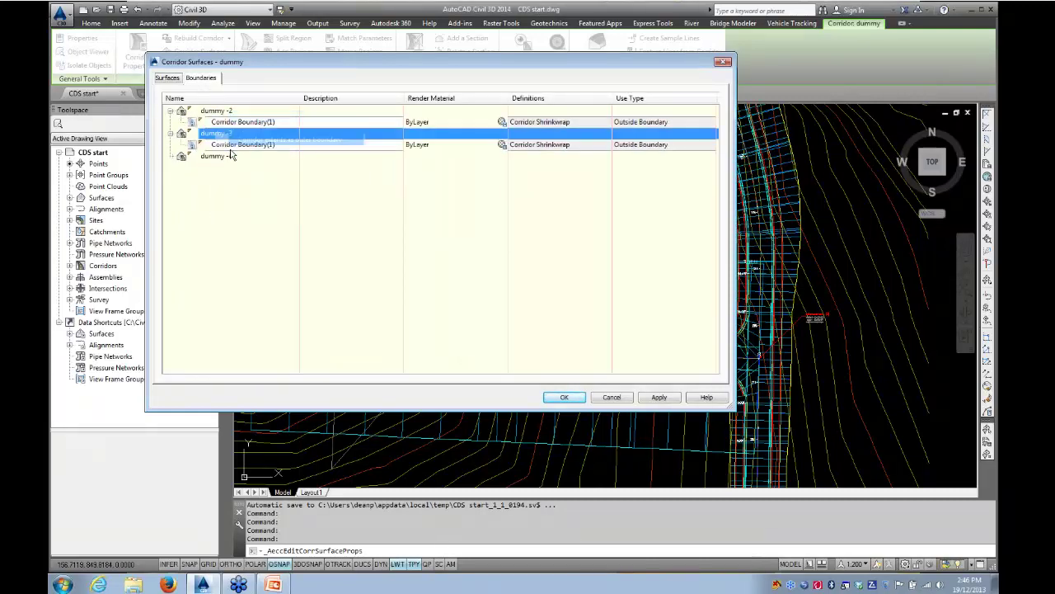
{"action": "right_click", "coordinate": [216, 156]}
{"action": "left_click", "coordinate": [264, 162]}
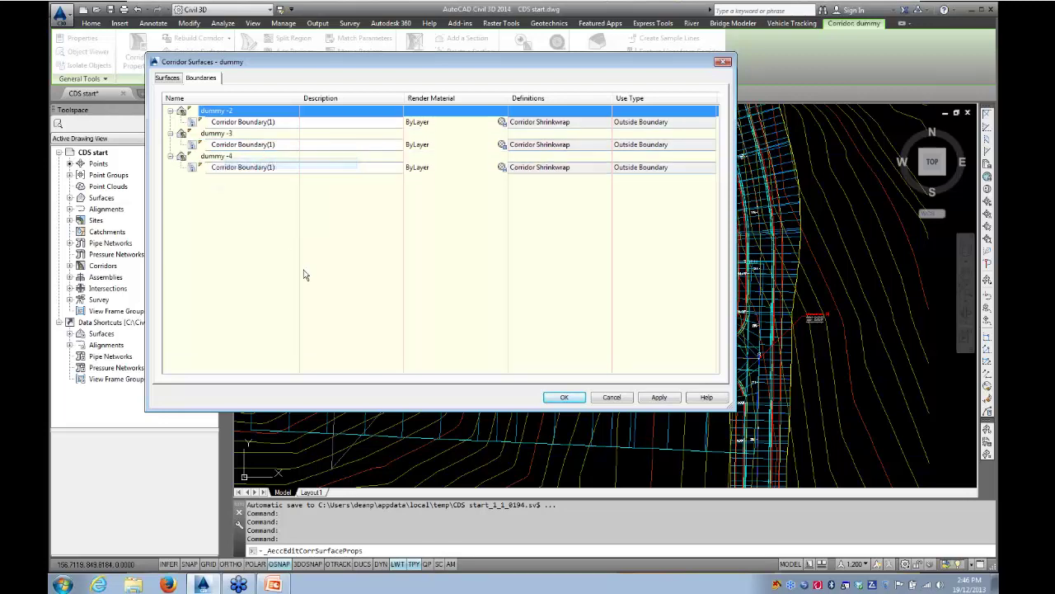
{"action": "left_click", "coordinate": [566, 398]}
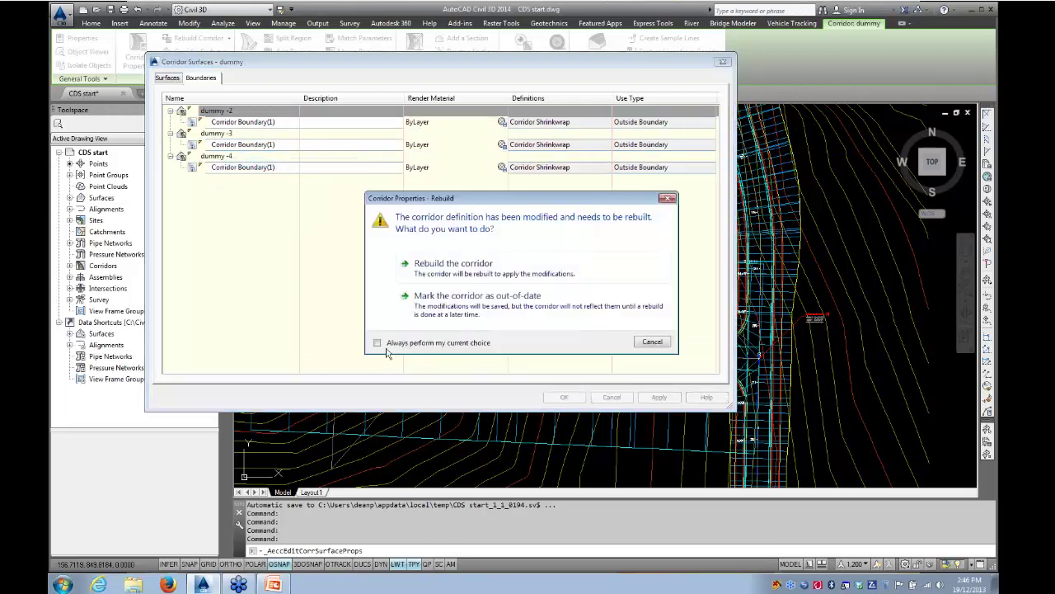
{"action": "left_click", "coordinate": [449, 264]}
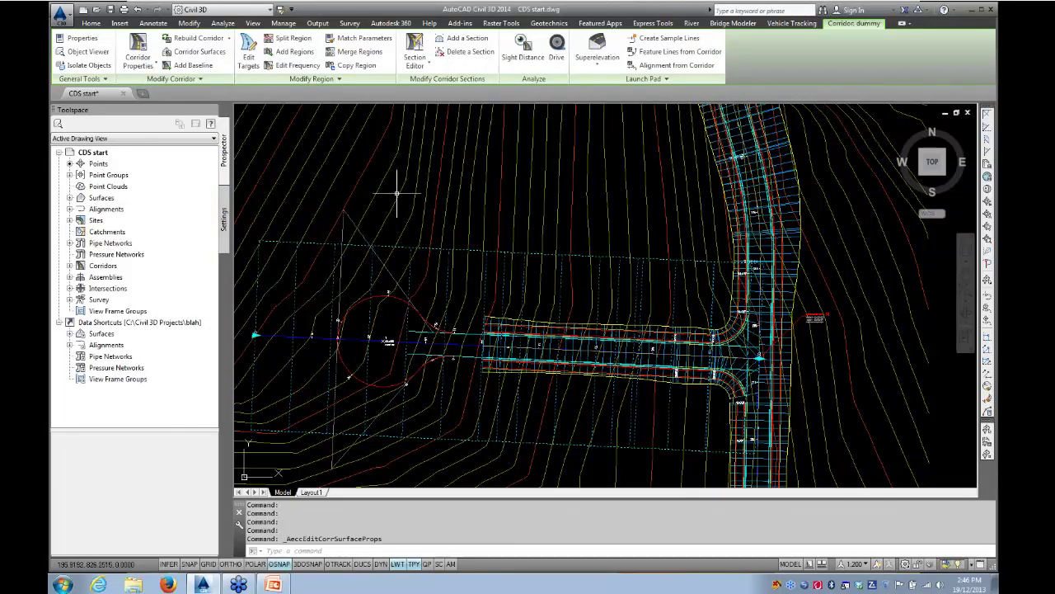
{"action": "key", "text": "Escape"}
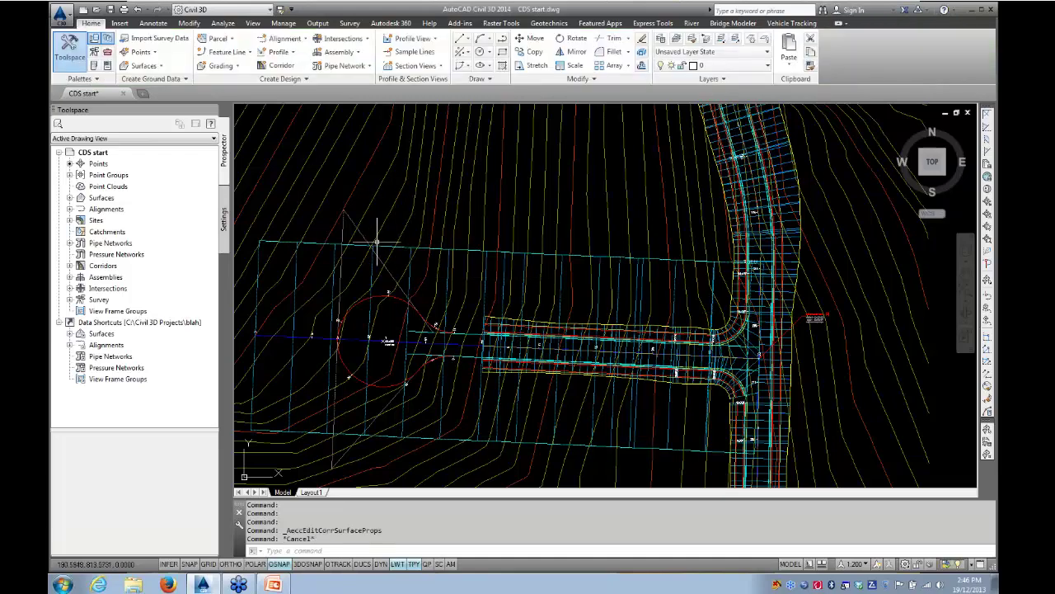
- Start creating surface profiles for the CDS alignment and add surfaces dummy -2, dummy -3 and dummy -4 to the profile list
{"action": "scroll", "coordinate": [542, 309], "scroll_direction": "down", "scroll_amount": 6}
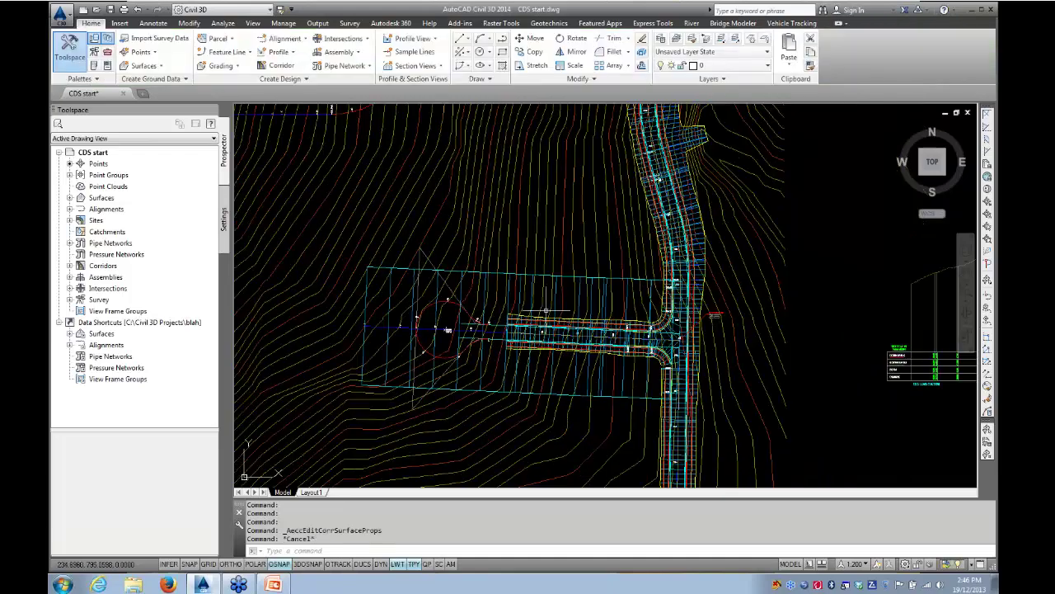
{"action": "middle_click_drag", "start_coordinate": [527, 310], "coordinate": [433, 310]}
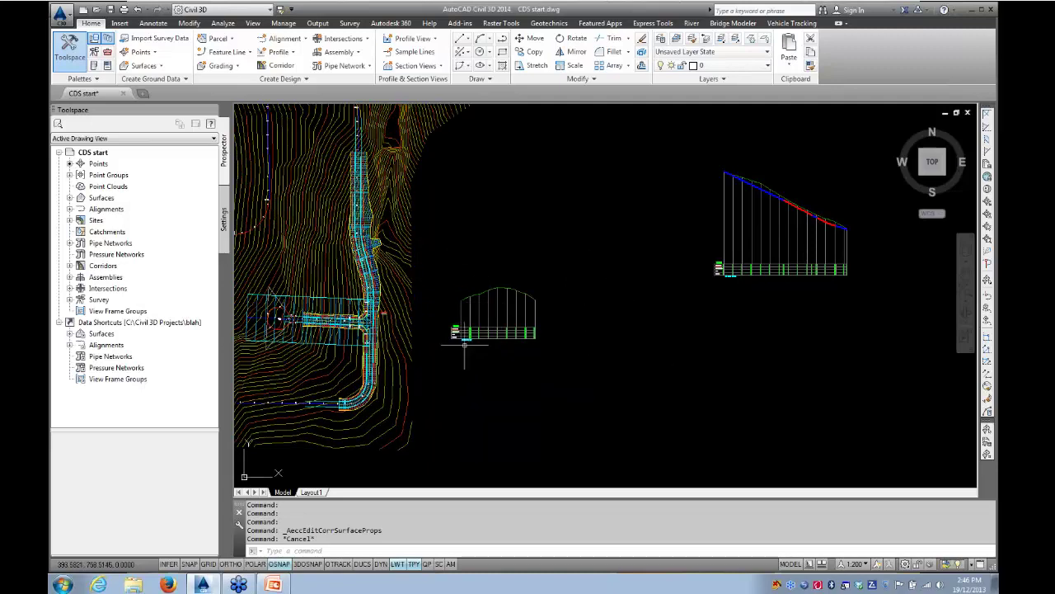
{"action": "left_click", "coordinate": [282, 56]}
{"action": "left_click", "coordinate": [288, 70]}
{"action": "left_click_drag", "start_coordinate": [545, 97], "coordinate": [403, 73]}
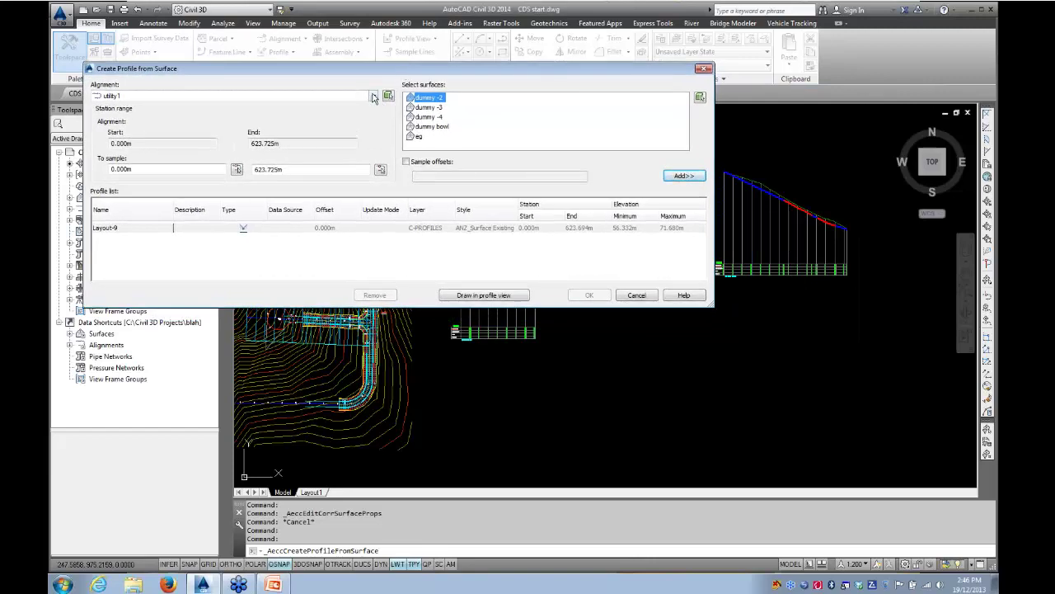
{"action": "left_click", "coordinate": [373, 97]}
{"action": "left_click", "coordinate": [128, 111]}
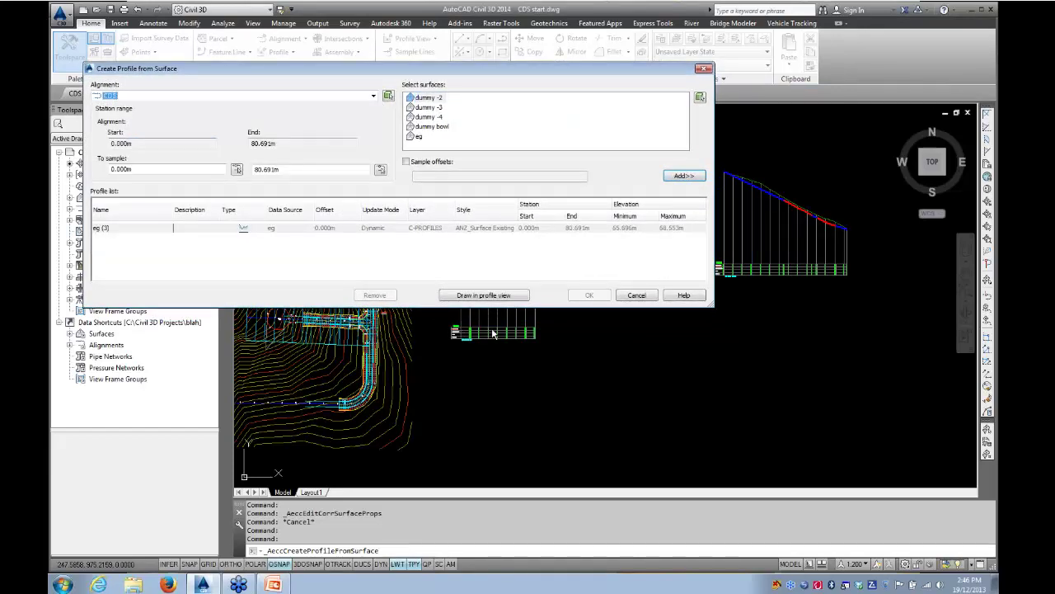
{"action": "left_click_drag", "start_coordinate": [373, 70], "coordinate": [397, 36]}
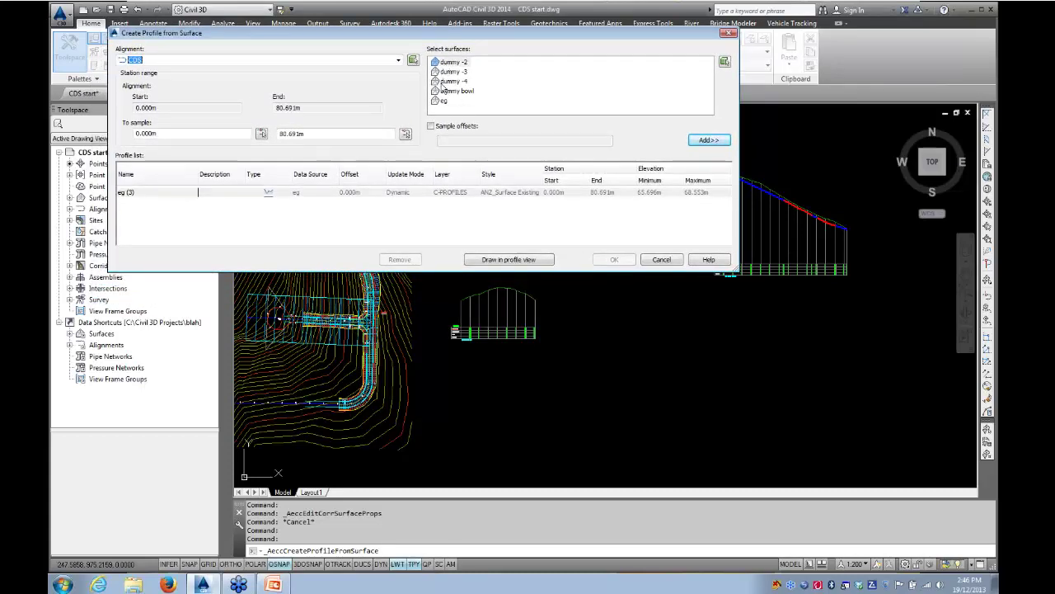
{"action": "left_click_drag", "start_coordinate": [443, 83], "coordinate": [445, 62]}
{"action": "left_click", "coordinate": [709, 140]}
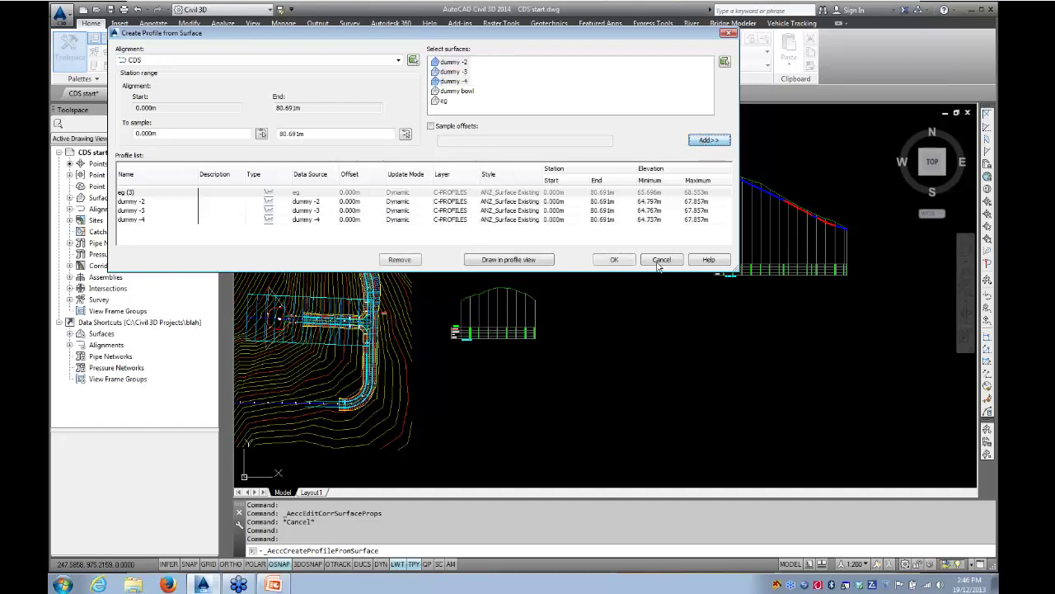
- Set the dummy -2 profile's style to ANZ_Reference Planes 1%
{"action": "left_click", "coordinate": [516, 201]}
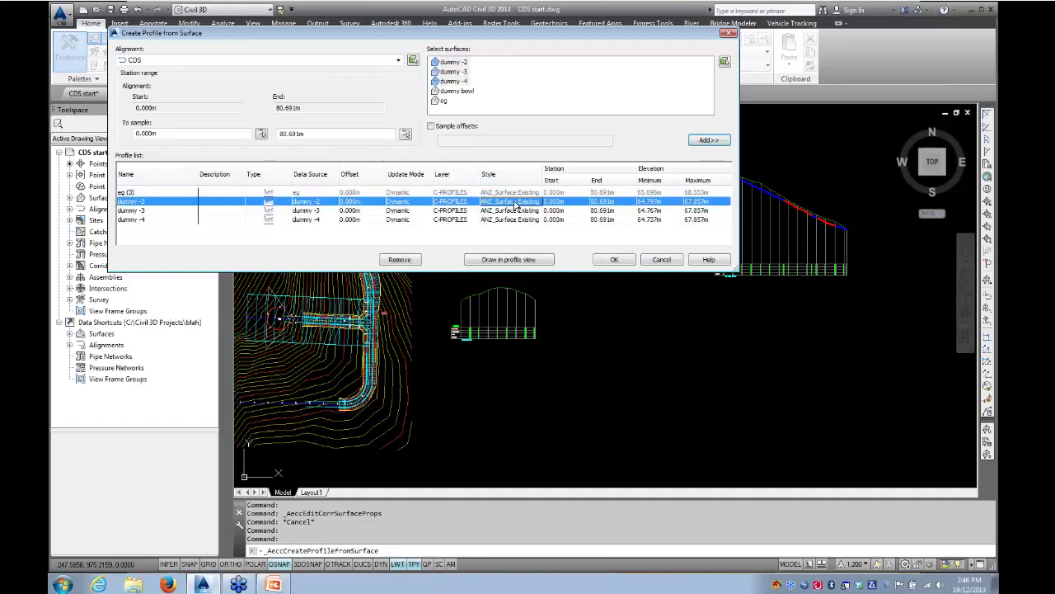
{"action": "left_click", "coordinate": [705, 87]}
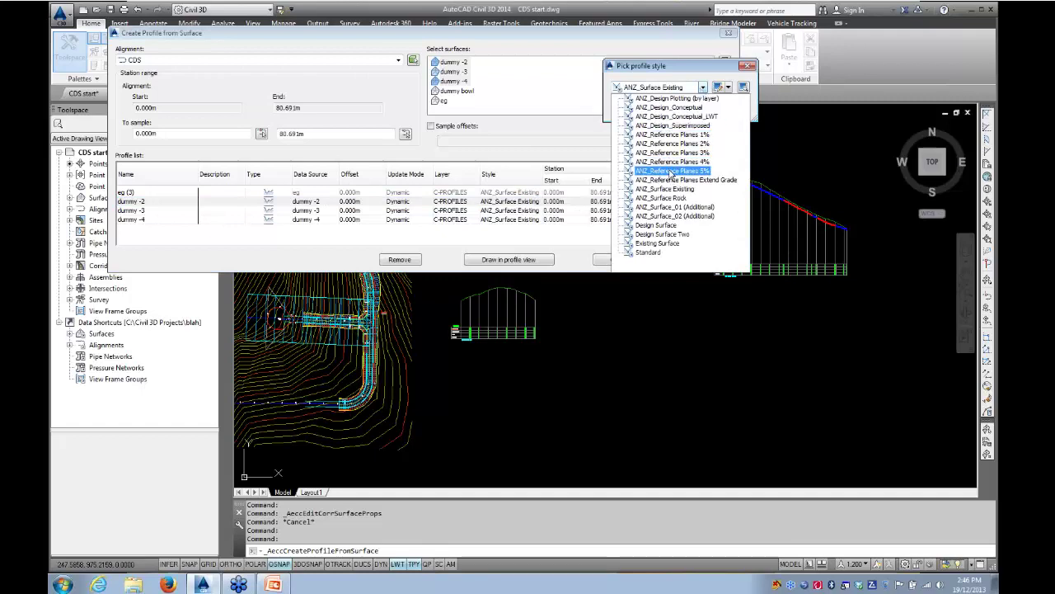
{"action": "left_click", "coordinate": [674, 134]}
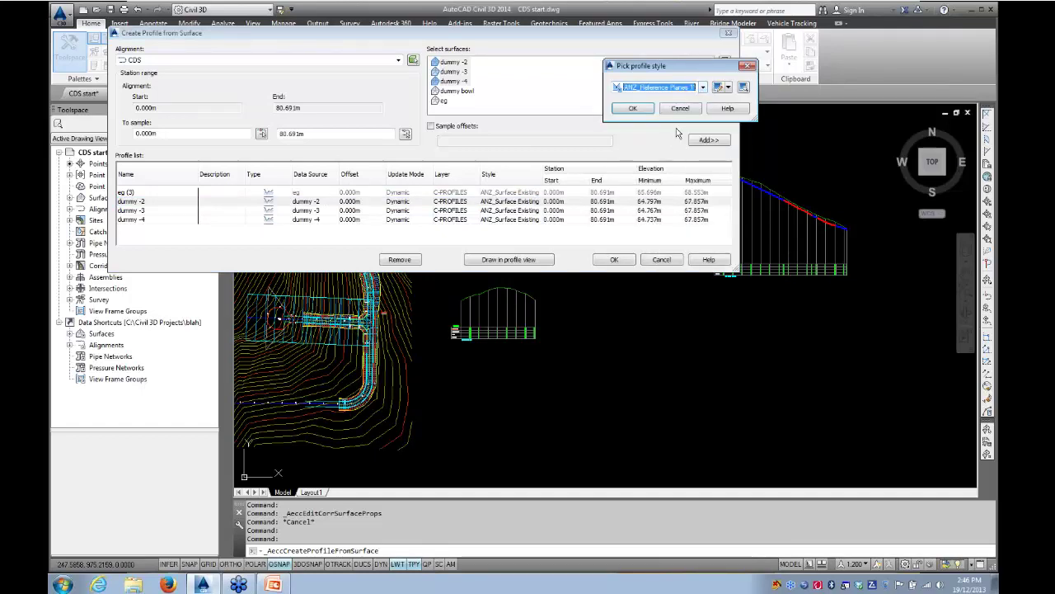
{"action": "left_click", "coordinate": [633, 108]}
- Set the dummy -3 profile's style to ANZ_Reference Planes 2%
{"action": "left_click", "coordinate": [529, 211]}
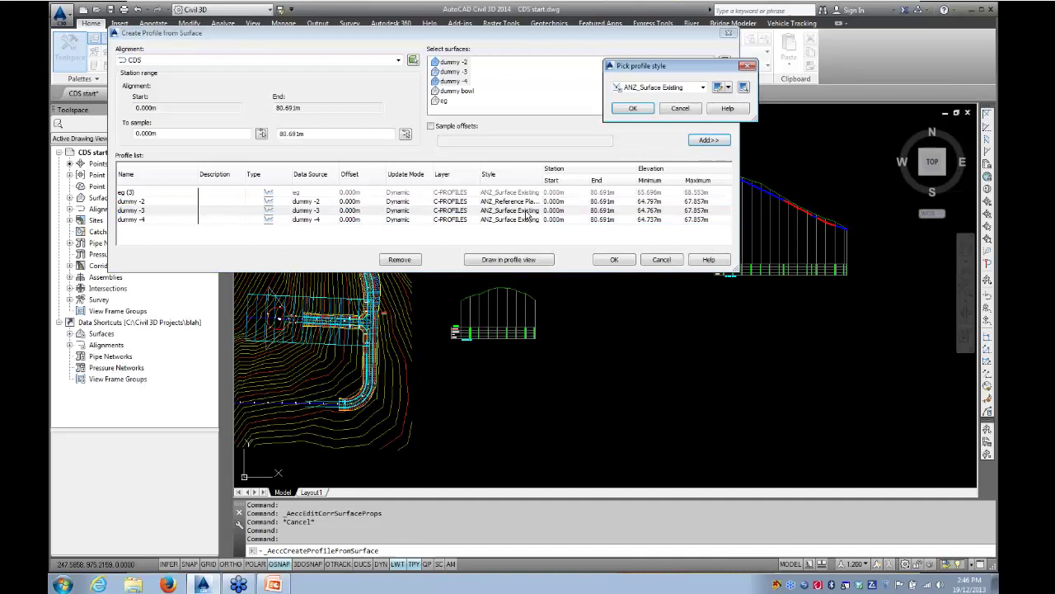
{"action": "left_click", "coordinate": [703, 87]}
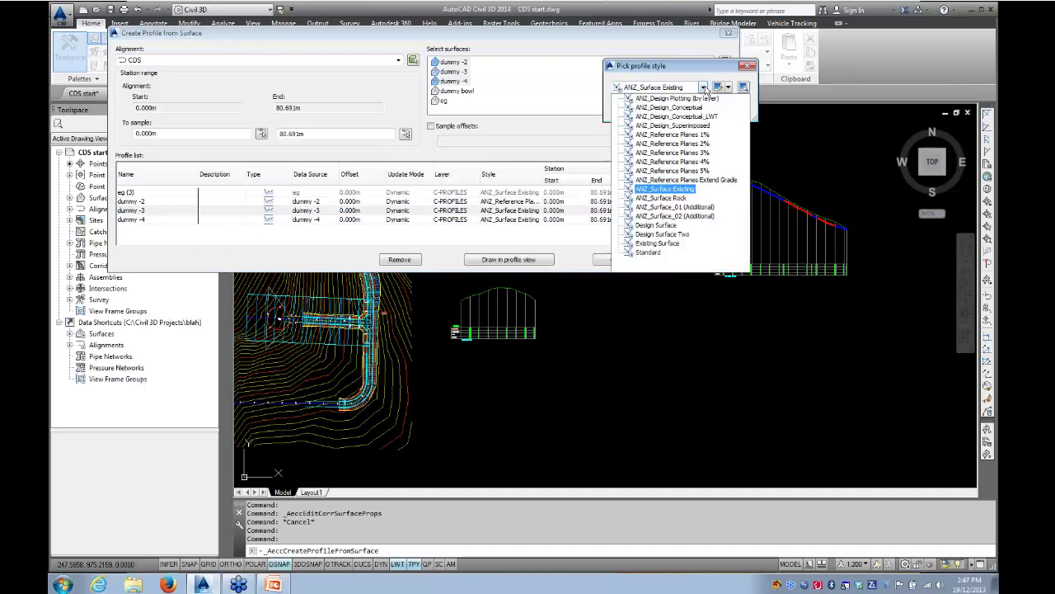
{"action": "left_click", "coordinate": [674, 143]}
{"action": "left_click", "coordinate": [632, 108]}
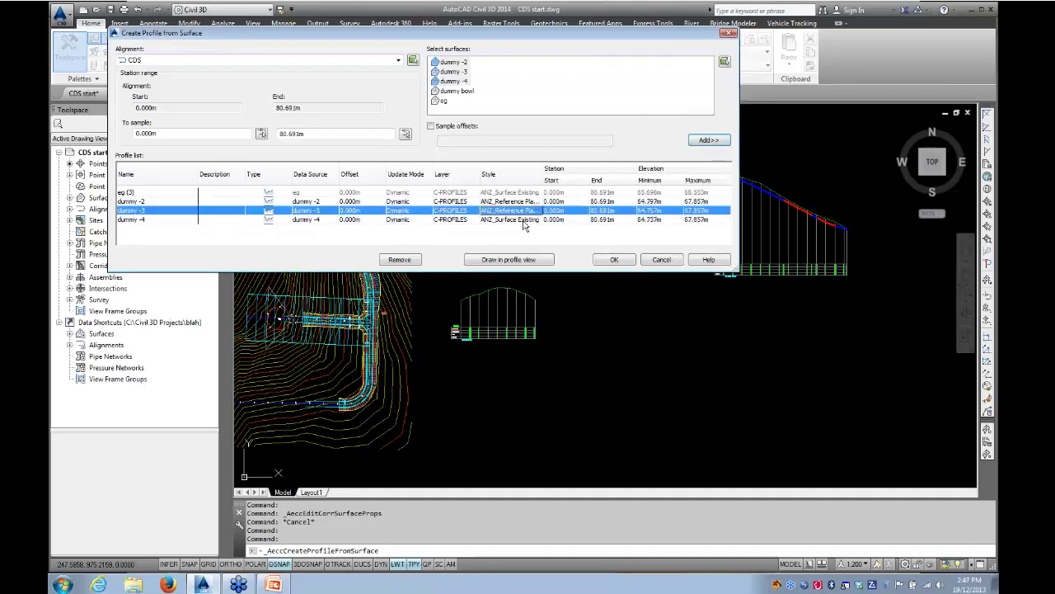
- Set the dummy -4 profile's style to ANZ_Reference Planes 3% and create the three surface profiles
{"action": "left_click", "coordinate": [525, 223]}
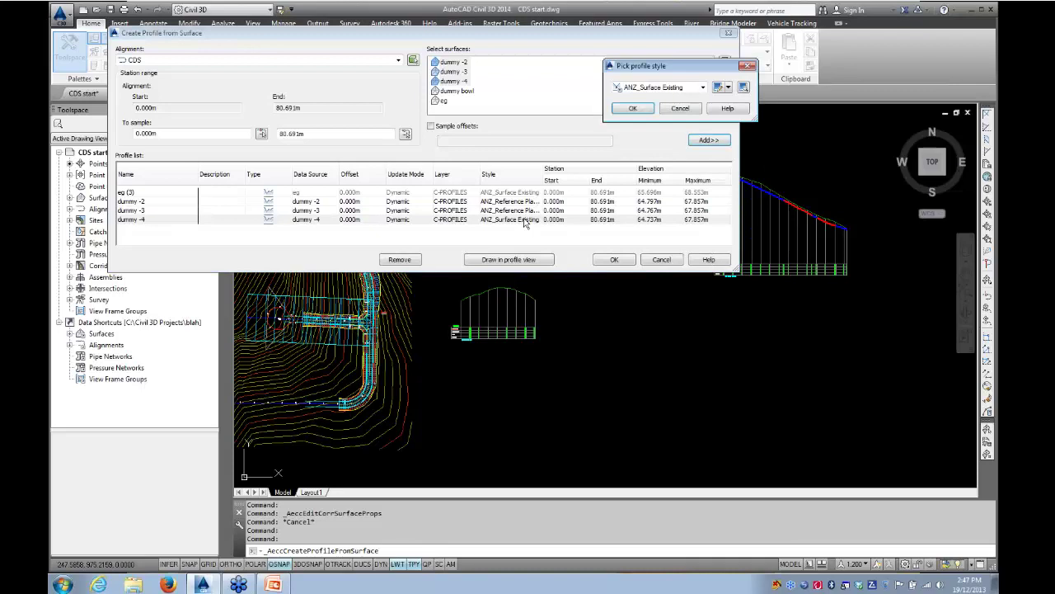
{"action": "left_click", "coordinate": [703, 87]}
{"action": "left_click", "coordinate": [672, 153]}
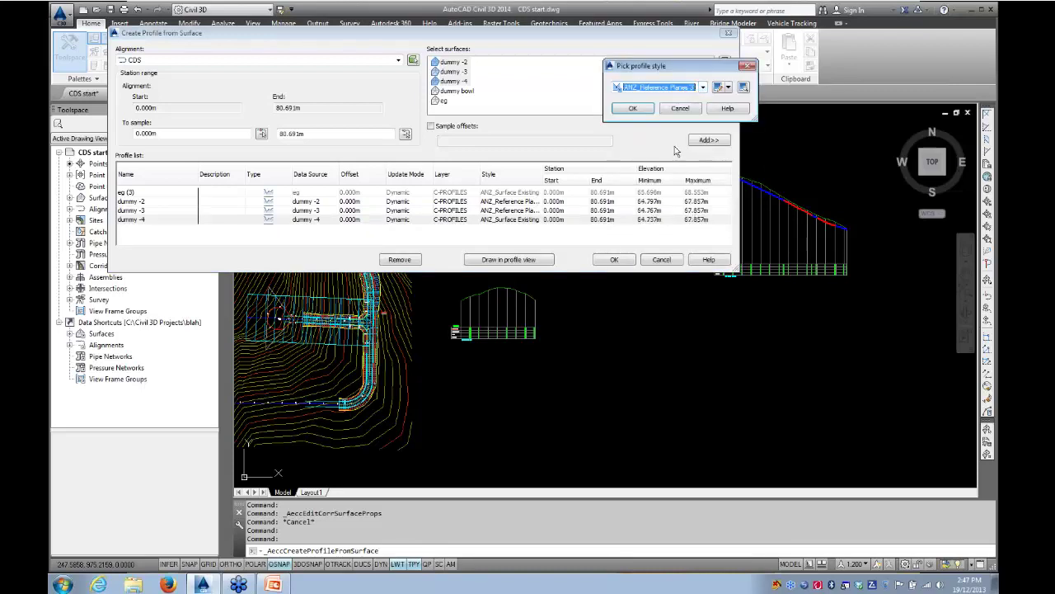
{"action": "left_click", "coordinate": [642, 108]}
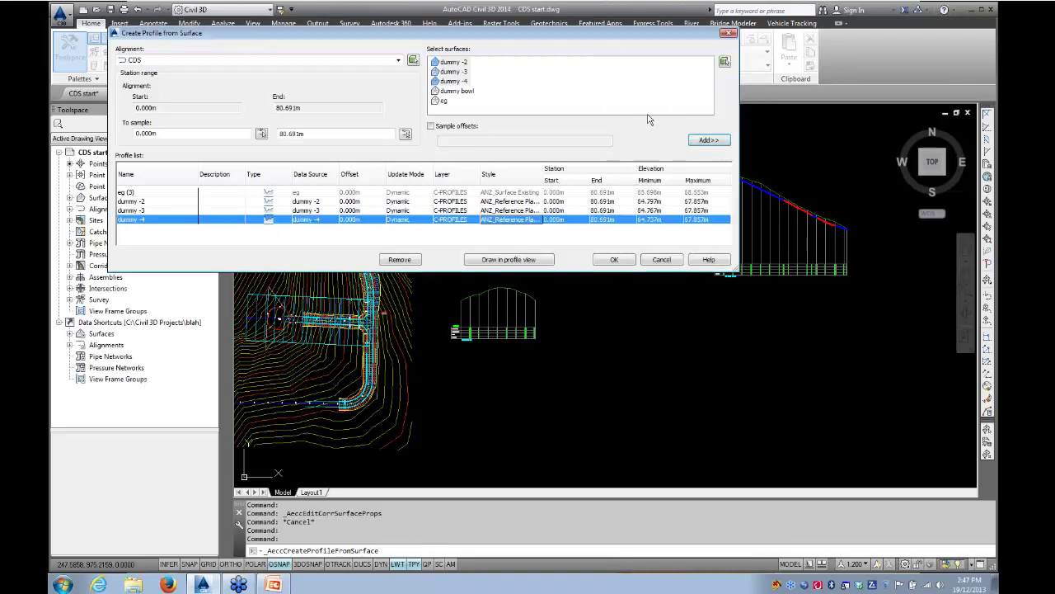
{"action": "left_click", "coordinate": [613, 260]}
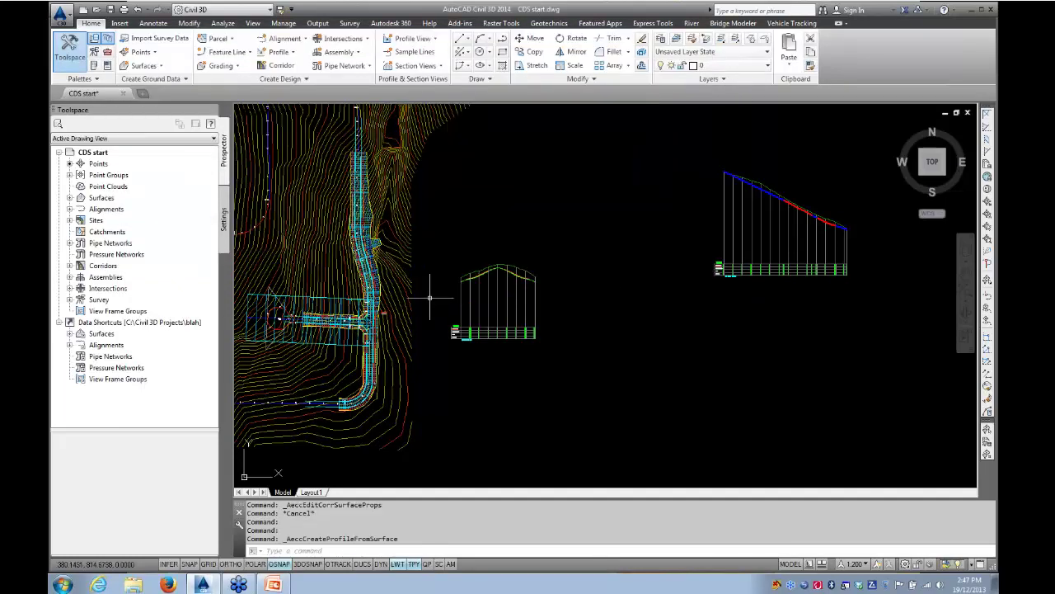
- Examine the three dummy surface profiles in the CDS profile view and compare them with the cul-de-sac edge in plan
{"action": "scroll", "coordinate": [518, 272], "scroll_direction": "up", "scroll_amount": 4}
{"action": "scroll", "coordinate": [518, 272], "scroll_direction": "up", "scroll_amount": 6}
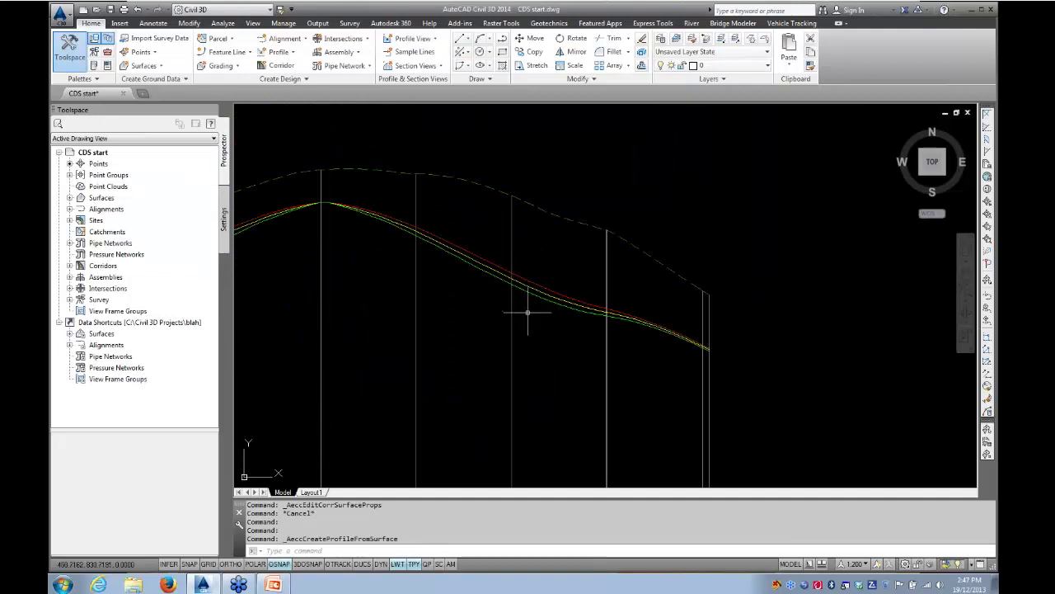
{"action": "middle_click_drag", "start_coordinate": [522, 317], "coordinate": [651, 322]}
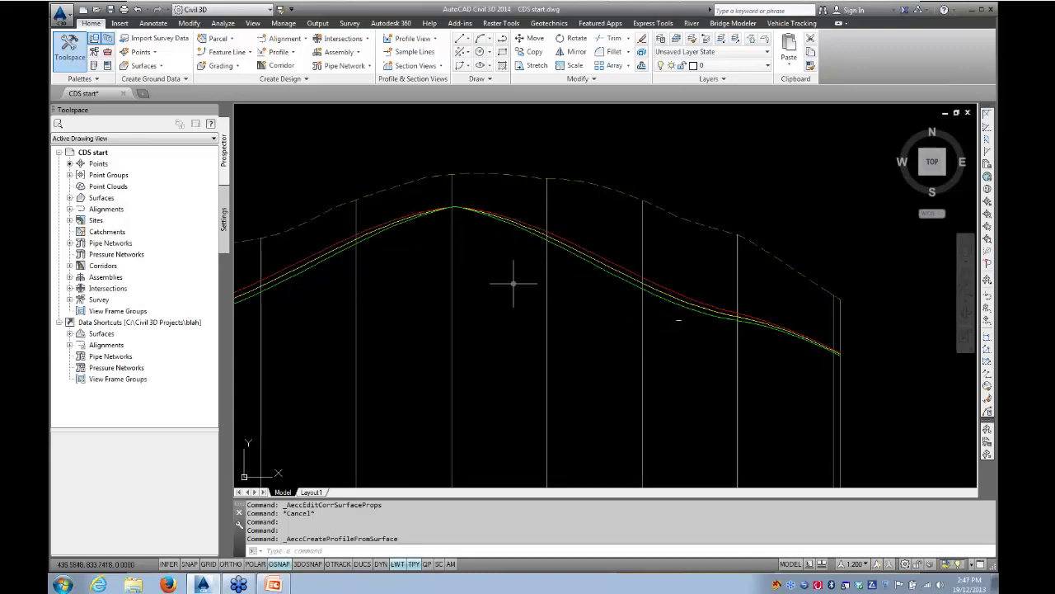
{"action": "scroll", "coordinate": [632, 338], "scroll_direction": "down", "scroll_amount": 5}
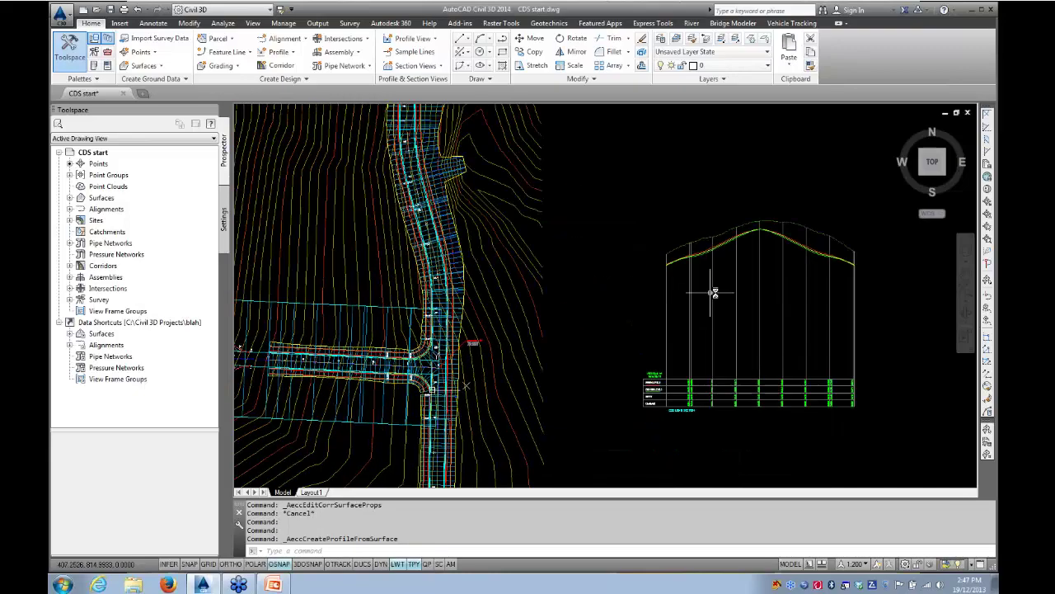
{"action": "scroll", "coordinate": [501, 318], "scroll_direction": "up", "scroll_amount": 2}
{"action": "scroll", "coordinate": [414, 355], "scroll_direction": "up", "scroll_amount": 4}
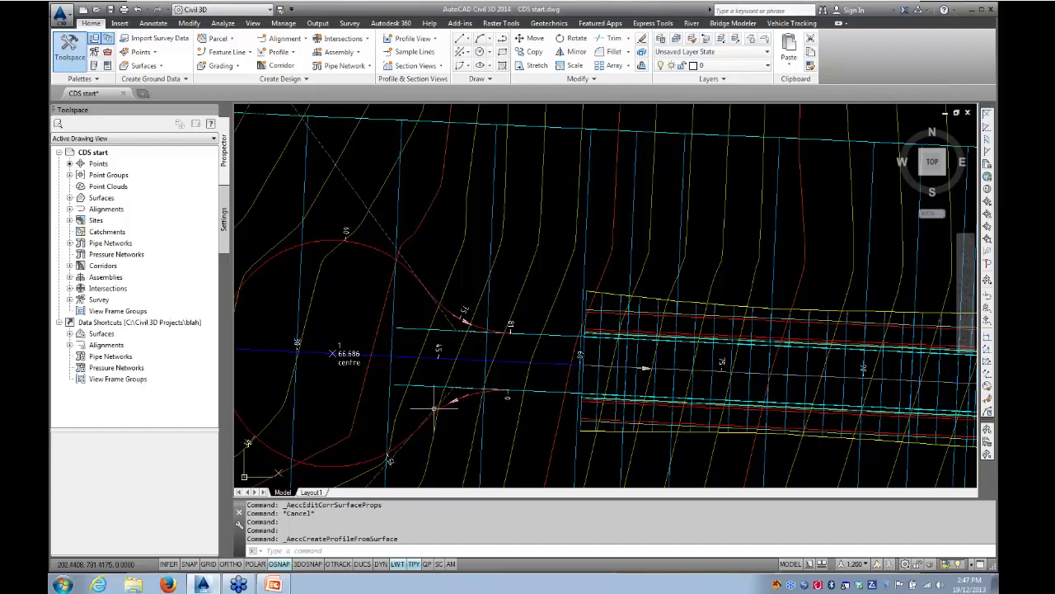
{"action": "scroll", "coordinate": [394, 435], "scroll_direction": "down", "scroll_amount": 1}
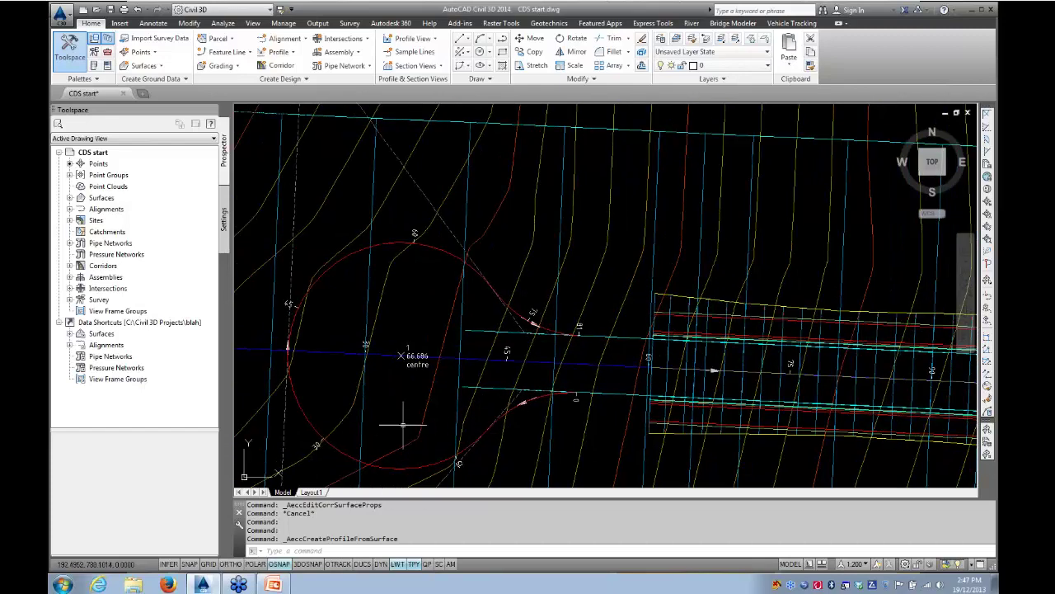
{"action": "scroll", "coordinate": [513, 396], "scroll_direction": "down", "scroll_amount": 1}
{"action": "scroll", "coordinate": [565, 375], "scroll_direction": "down", "scroll_amount": 1}
{"action": "scroll", "coordinate": [513, 365], "scroll_direction": "down", "scroll_amount": 1}
{"action": "scroll", "coordinate": [513, 364], "scroll_direction": "down", "scroll_amount": 1}
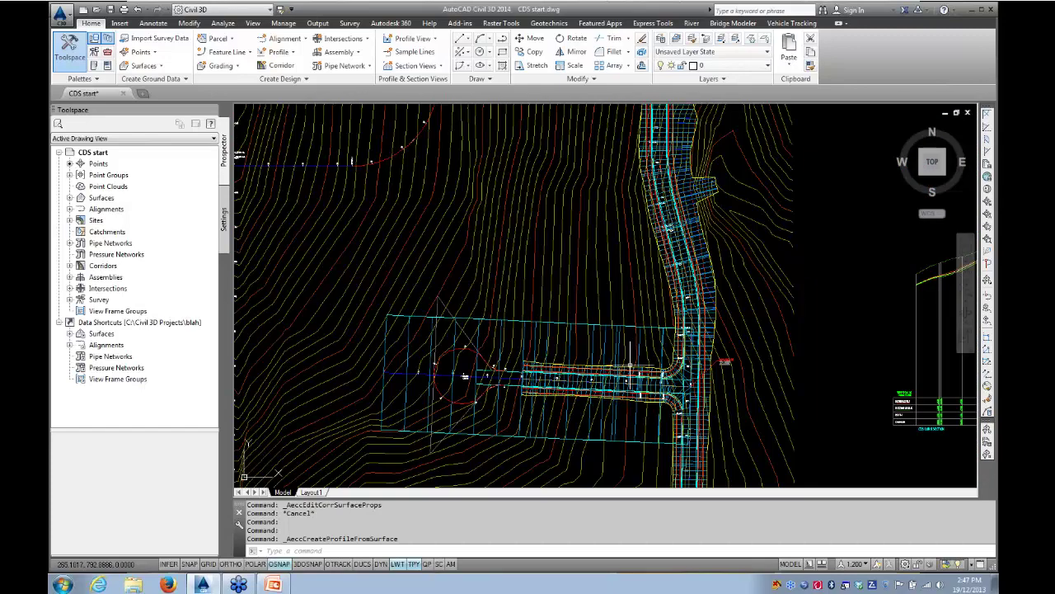
{"action": "scroll", "coordinate": [616, 361], "scroll_direction": "down", "scroll_amount": 1}
{"action": "middle_click_drag", "start_coordinate": [617, 361], "coordinate": [433, 385]}
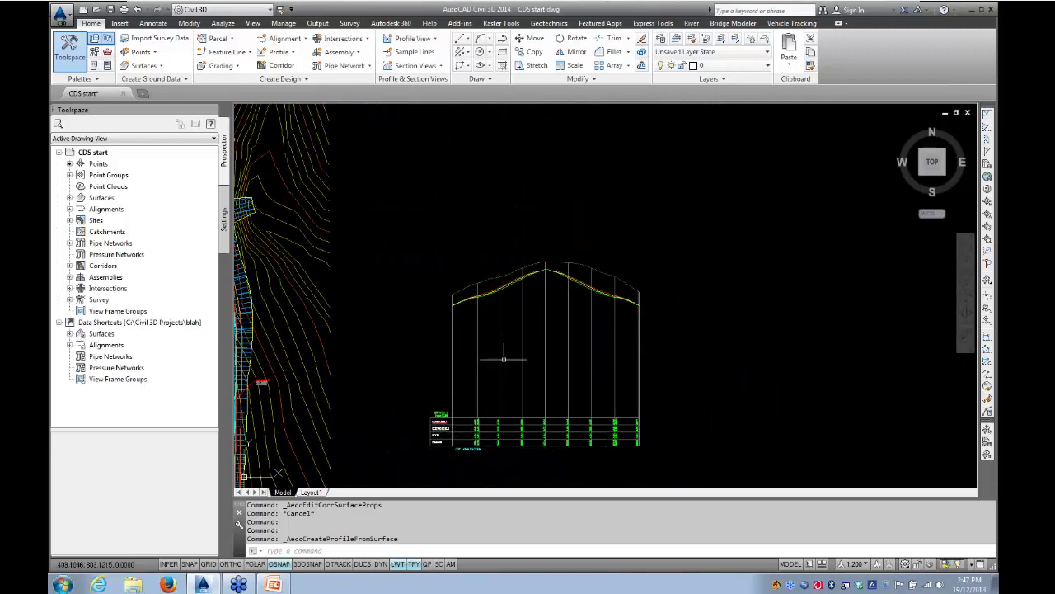
{"action": "middle_click_drag", "start_coordinate": [413, 370], "coordinate": [615, 338]}
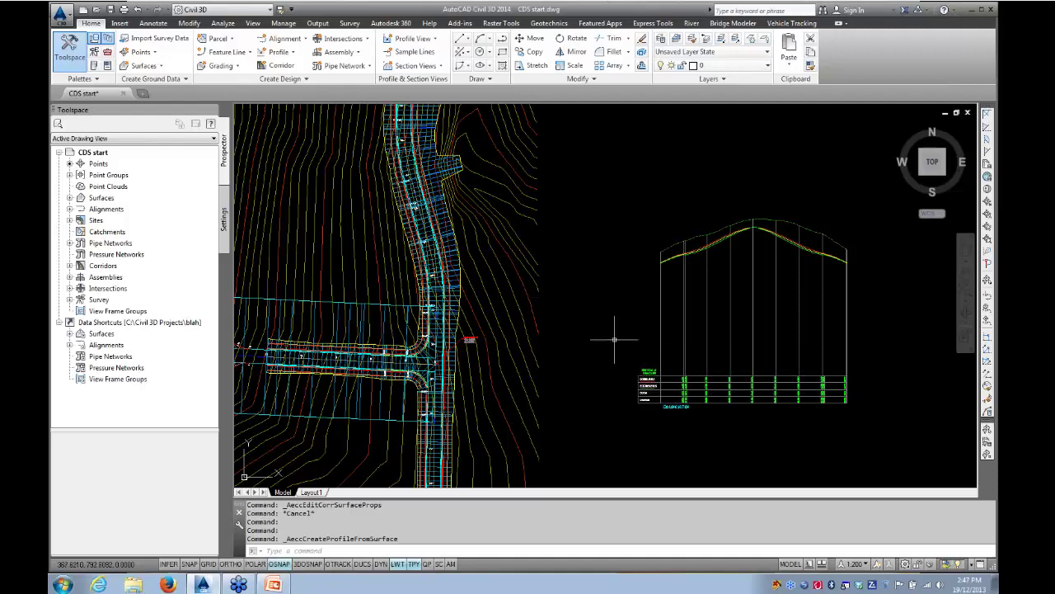
{"action": "middle_click_drag", "start_coordinate": [577, 358], "coordinate": [631, 353]}
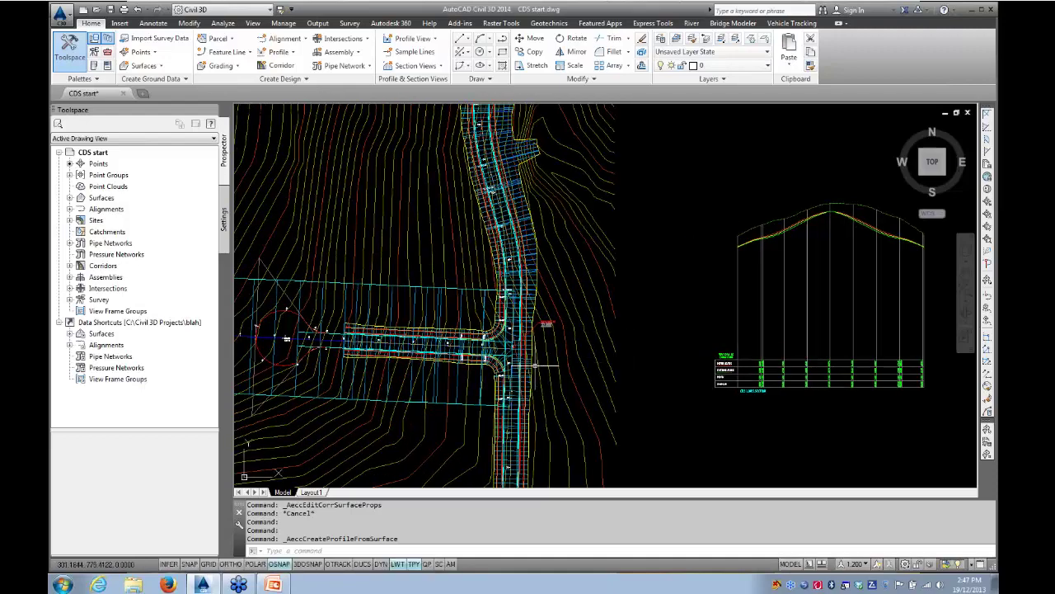
{"action": "middle_click_drag", "start_coordinate": [278, 367], "coordinate": [541, 367]}
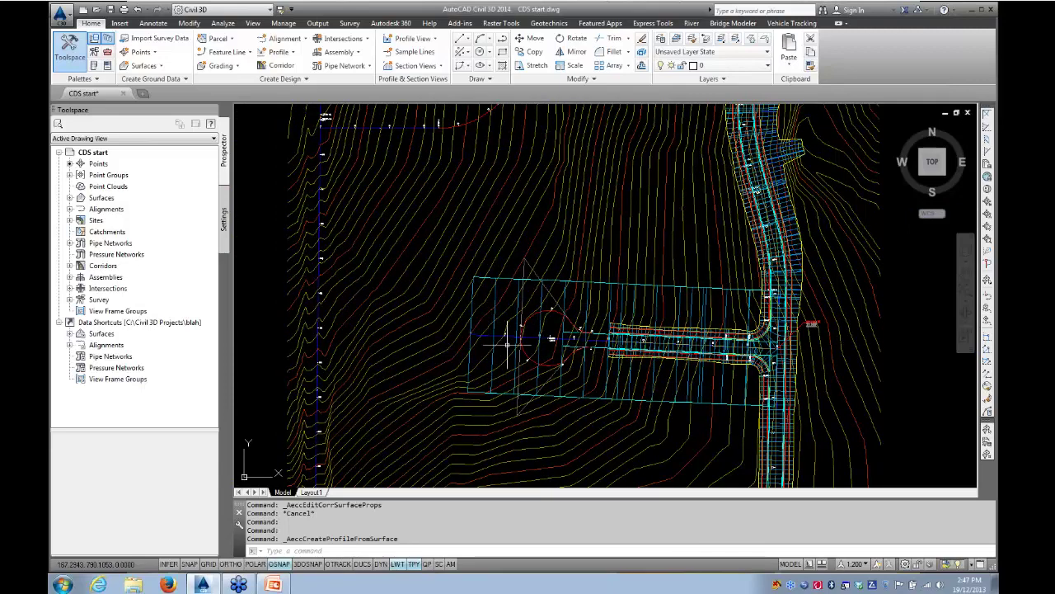
- Set the dummy bowl surface's style to ANZ_Conts (.5m)
{"action": "scroll", "coordinate": [531, 342], "scroll_direction": "up", "scroll_amount": 8}
{"action": "middle_click_drag", "start_coordinate": [585, 350], "coordinate": [446, 342]}
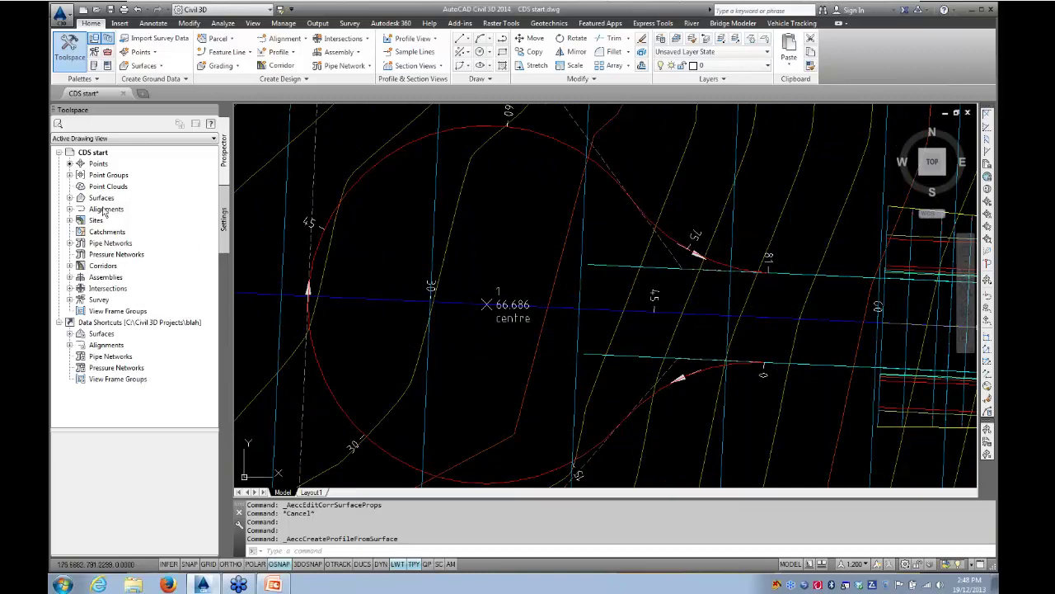
{"action": "left_click", "coordinate": [70, 198]}
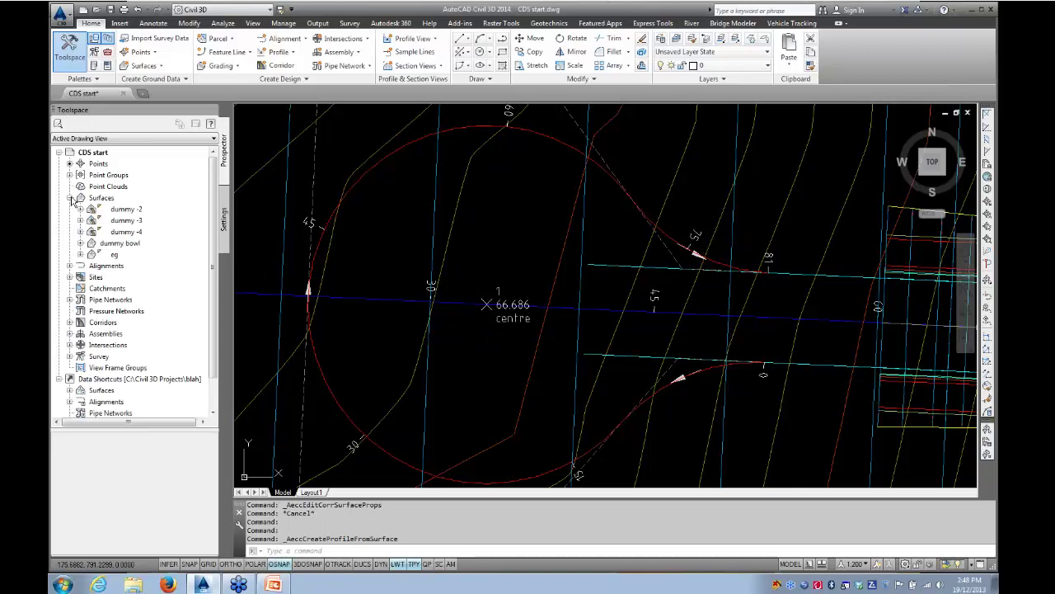
{"action": "right_click", "coordinate": [120, 244]}
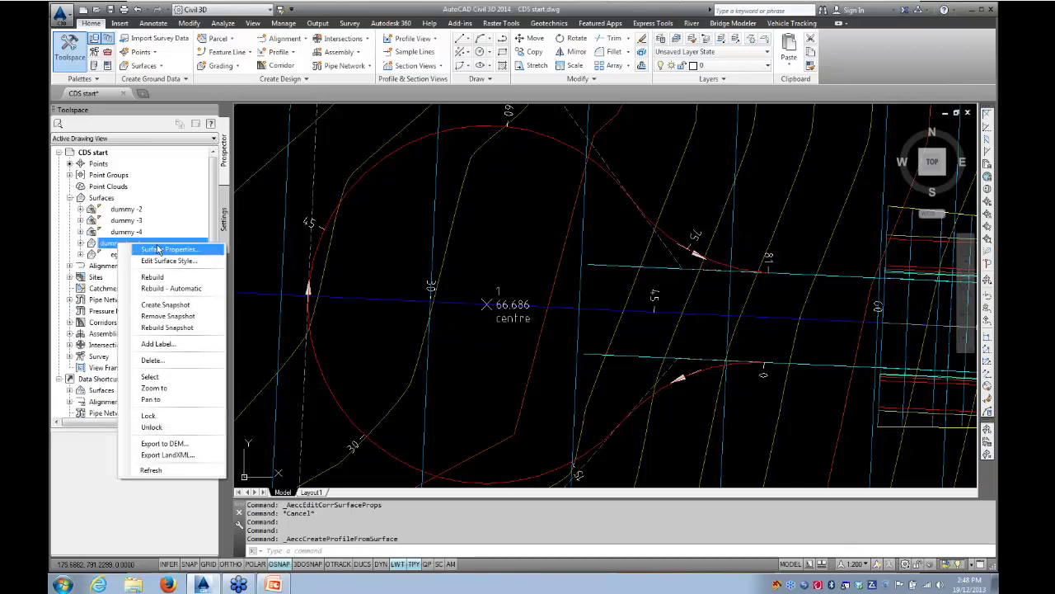
{"action": "left_click", "coordinate": [158, 249]}
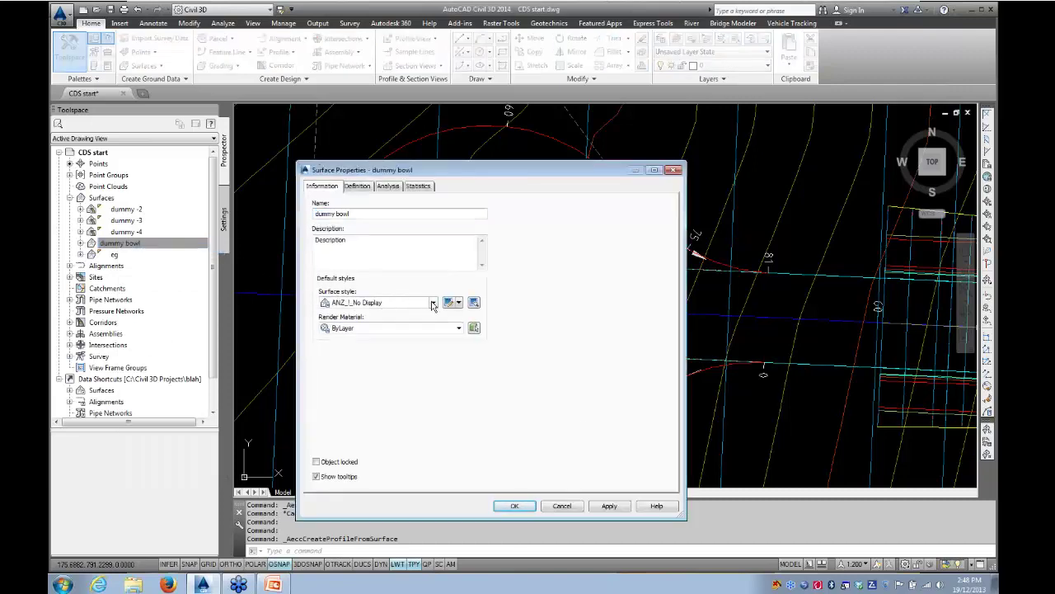
{"action": "left_click", "coordinate": [433, 303]}
{"action": "scroll", "coordinate": [485, 382], "scroll_direction": "down", "scroll_amount": 1}
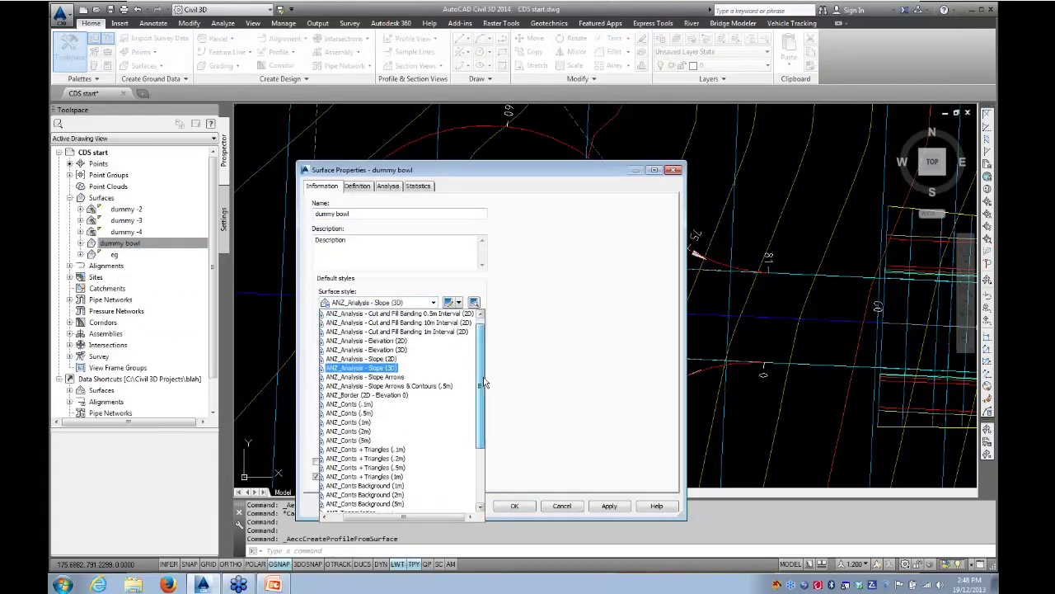
{"action": "left_click_drag", "start_coordinate": [485, 382], "coordinate": [485, 397]}
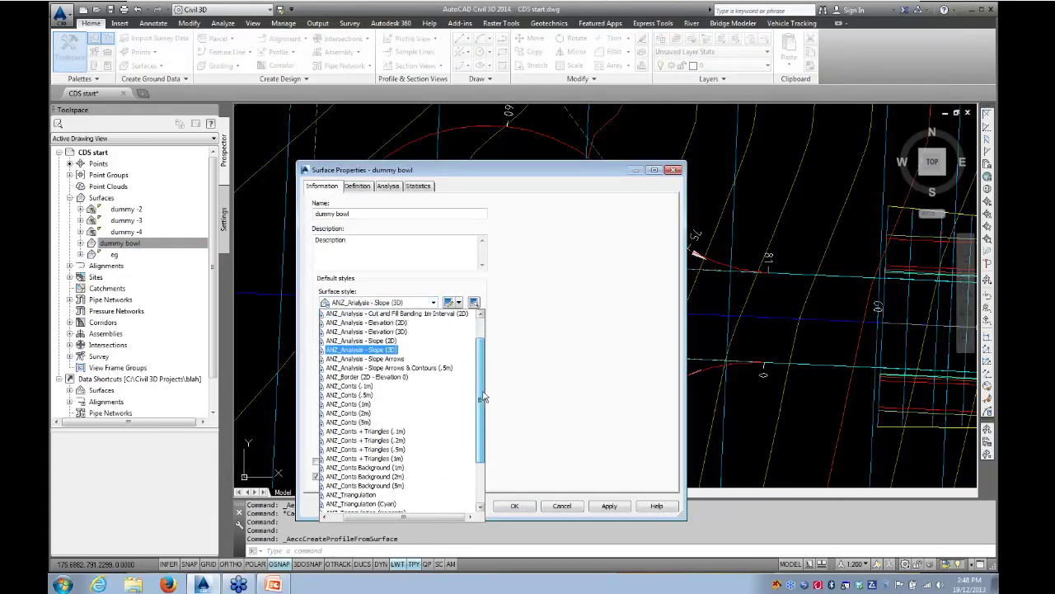
{"action": "left_click", "coordinate": [367, 396]}
{"action": "left_click", "coordinate": [500, 508]}
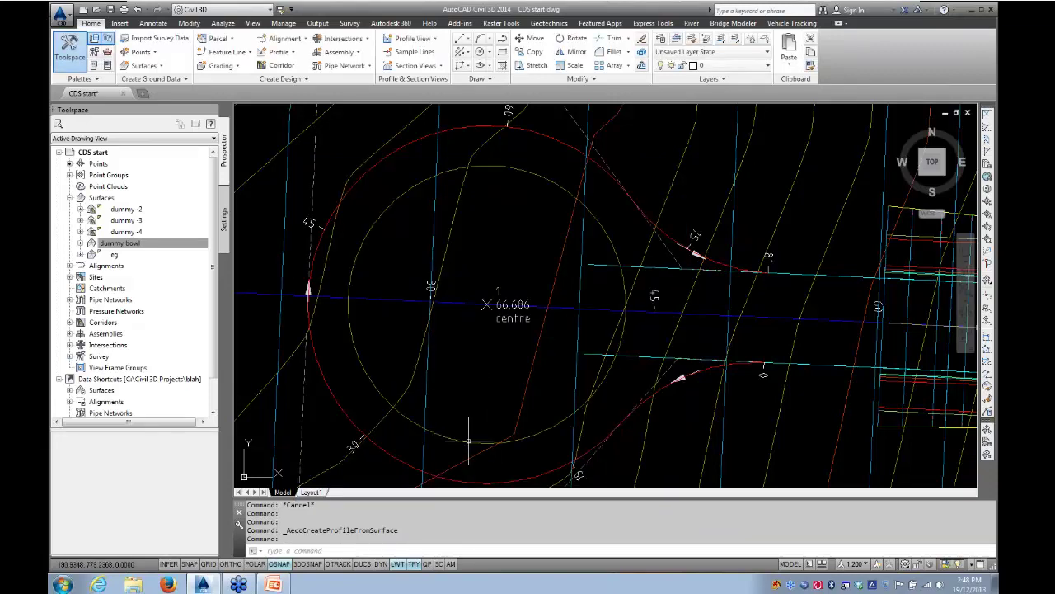
- Examine the dummy bowl surface together with the dummy crossfall surfaces in 3D in the Object Viewer
{"action": "left_click", "coordinate": [468, 442]}
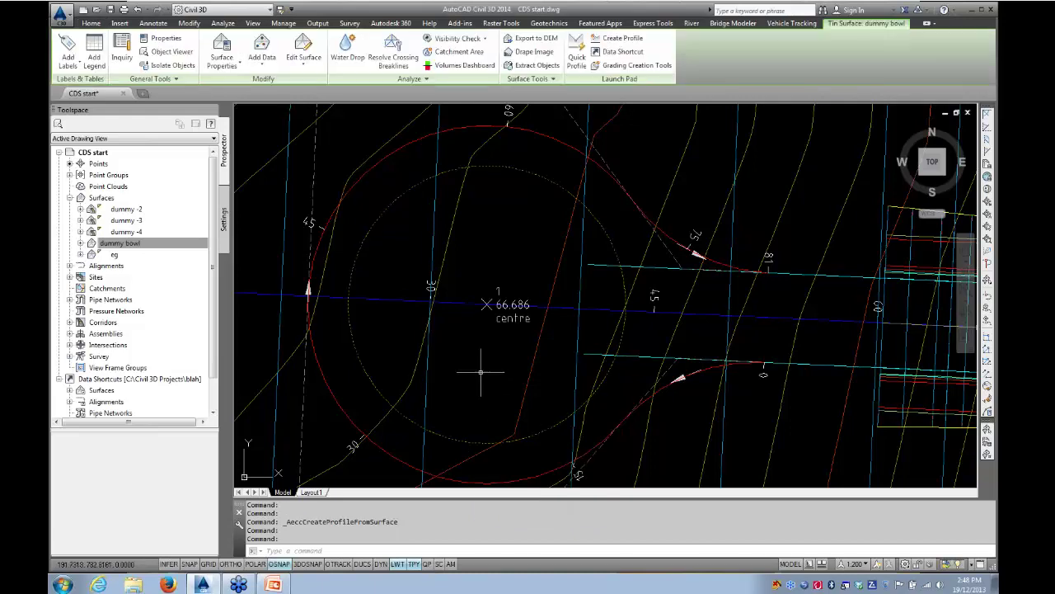
{"action": "scroll", "coordinate": [477, 368], "scroll_direction": "down", "scroll_amount": 3}
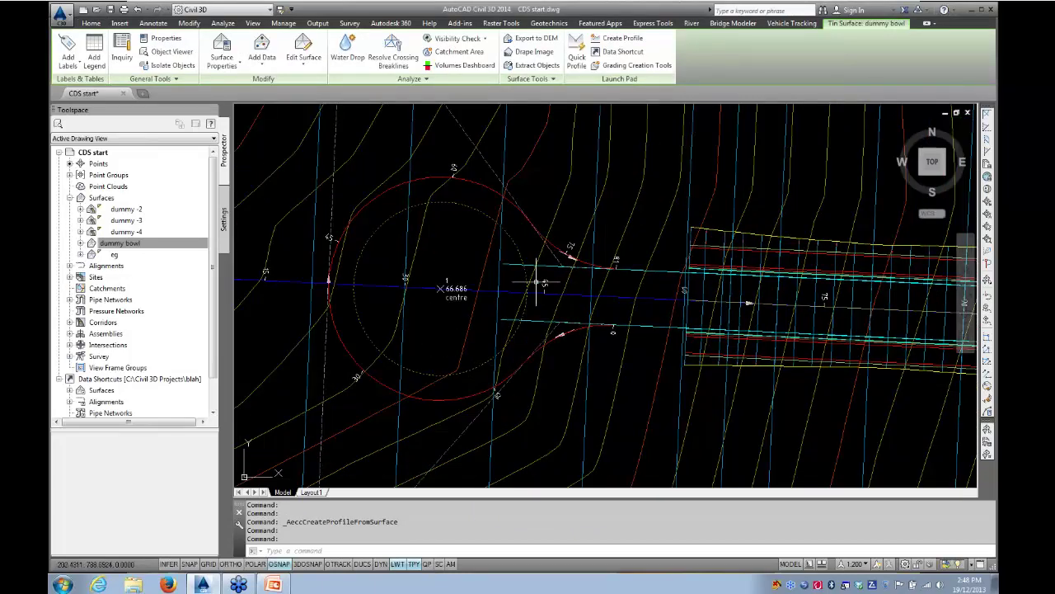
{"action": "left_click", "coordinate": [597, 161]}
{"action": "right_click", "coordinate": [456, 257]}
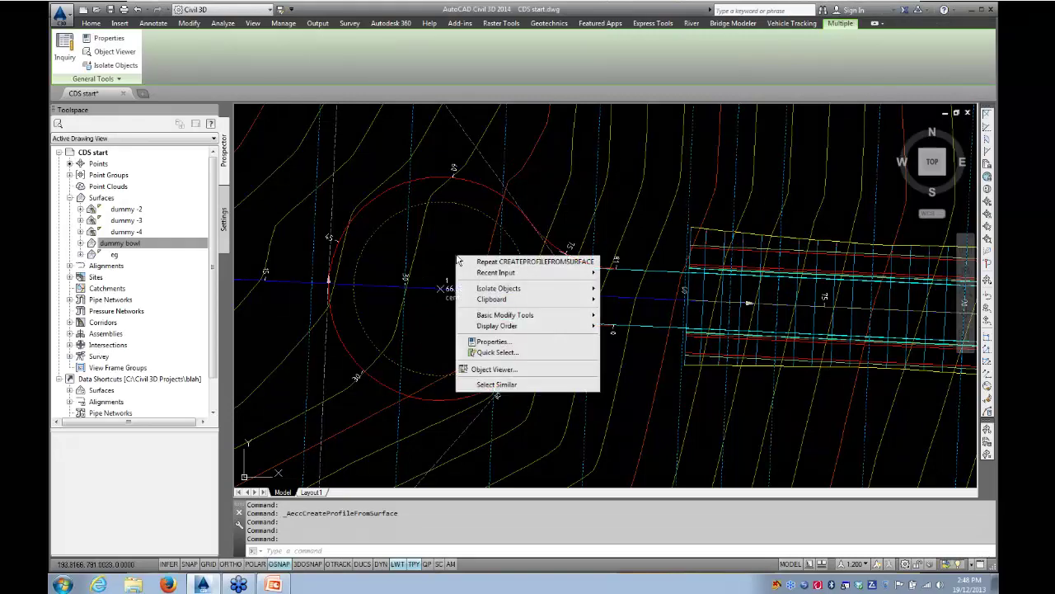
{"action": "left_click", "coordinate": [495, 371]}
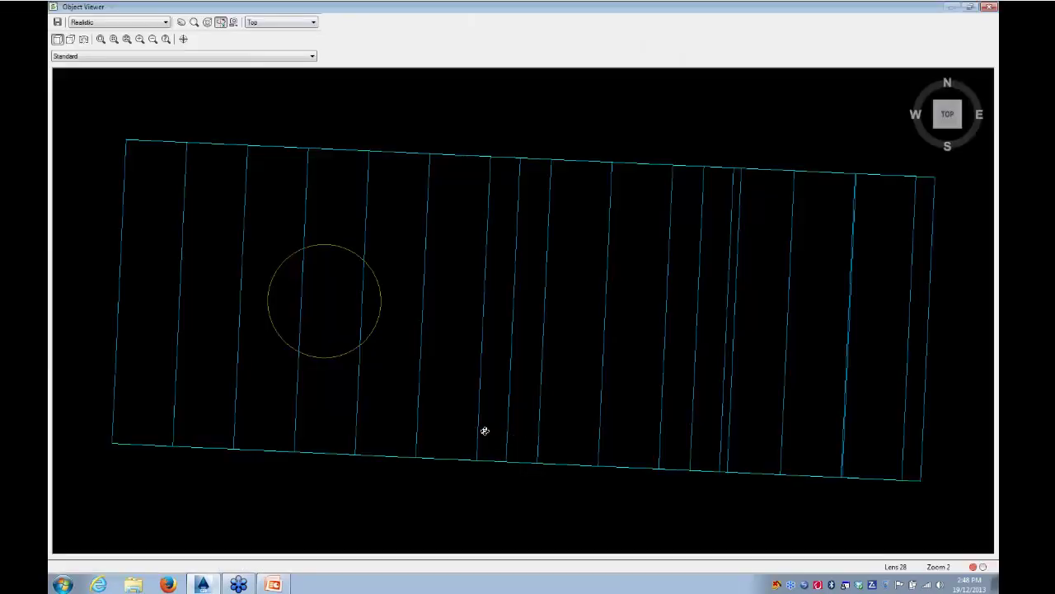
{"action": "left_click_drag", "start_coordinate": [485, 431], "coordinate": [468, 158]}
{"action": "middle_click_drag", "start_coordinate": [469, 159], "coordinate": [482, 351]}
{"action": "scroll", "coordinate": [497, 300], "scroll_direction": "up", "scroll_amount": 5}
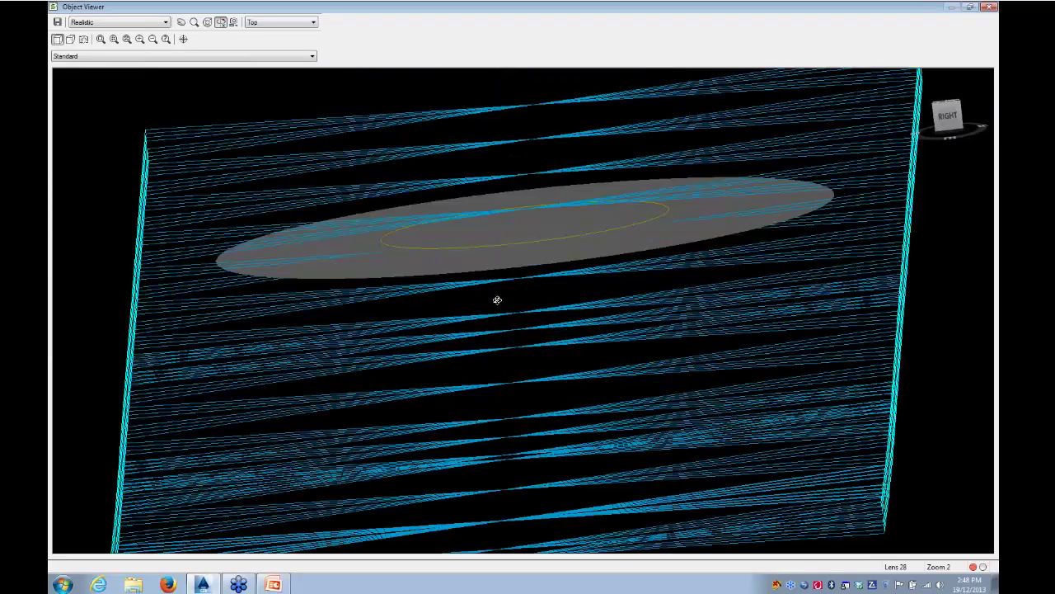
{"action": "left_click_drag", "start_coordinate": [497, 300], "coordinate": [674, 343]}
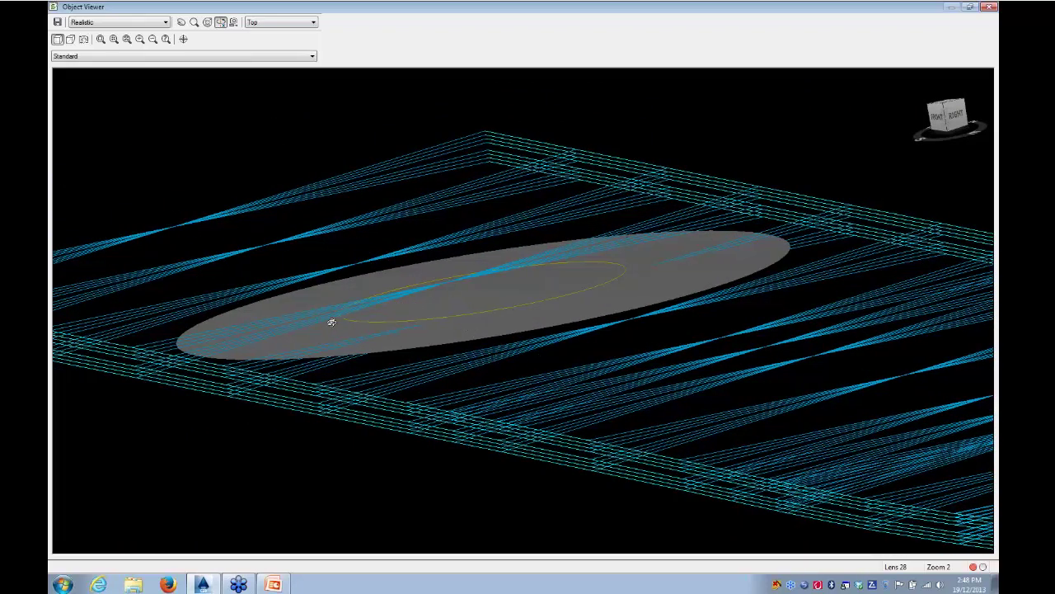
{"action": "left_click_drag", "start_coordinate": [525, 367], "coordinate": [520, 391]}
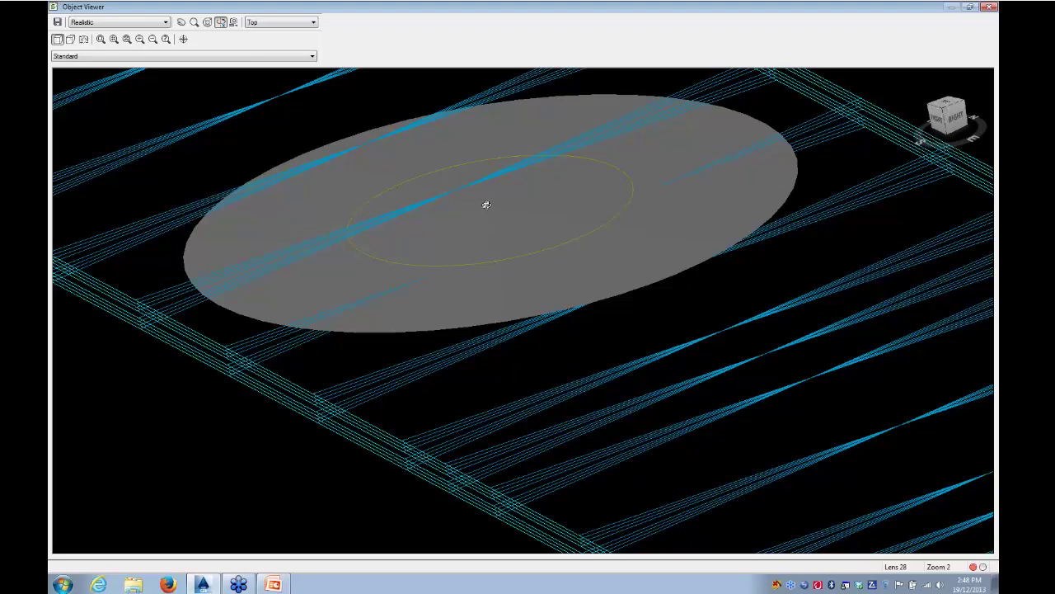
{"action": "scroll", "coordinate": [482, 205], "scroll_direction": "down", "scroll_amount": 5}
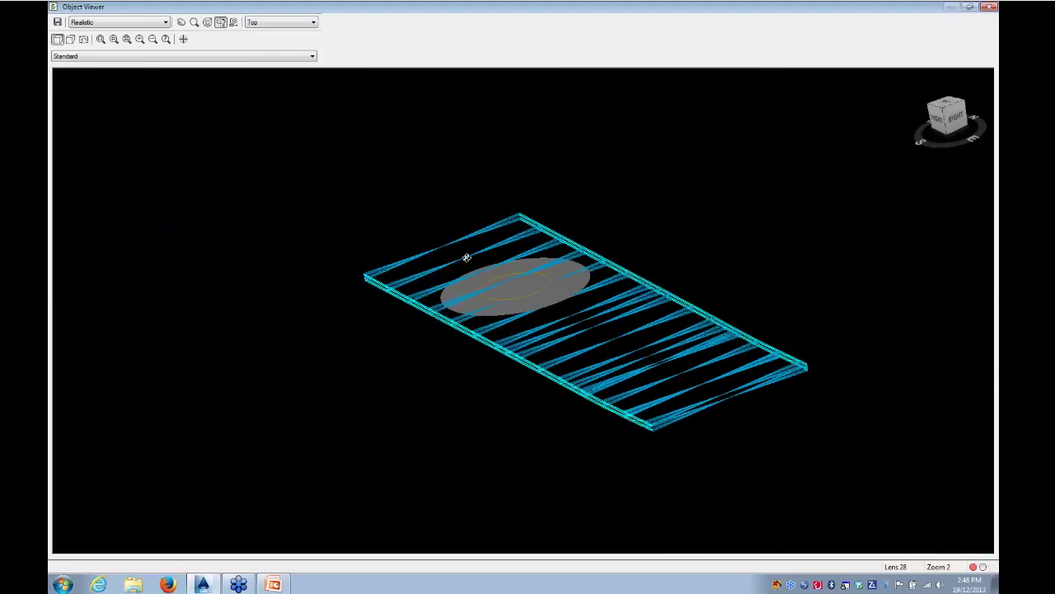
{"action": "left_click", "coordinate": [990, 7]}
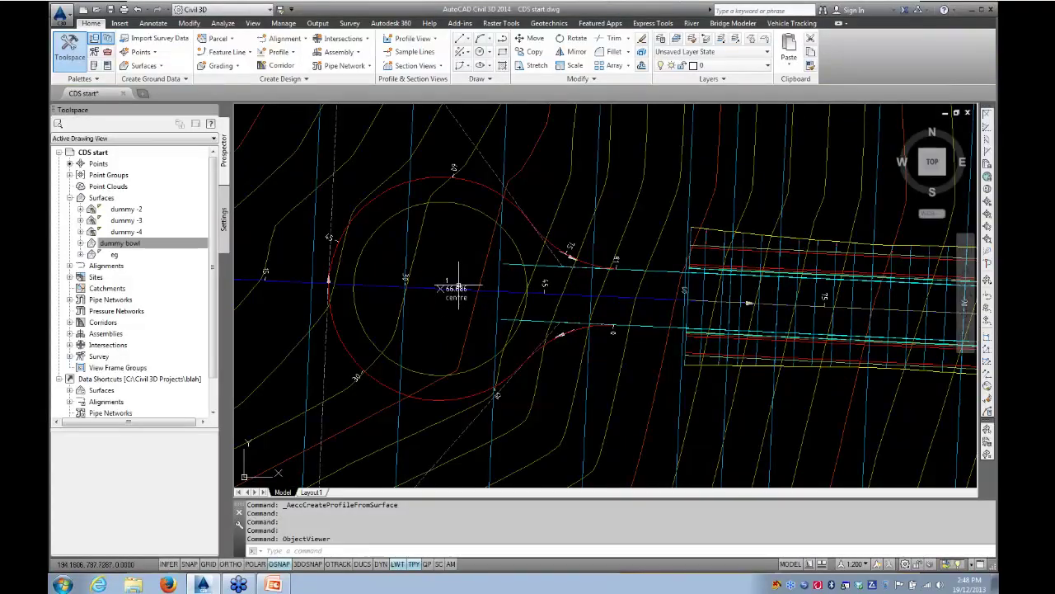
- Examine the bowl's centre point within the cul-de-sac in plan and locate the CDS profile view
{"action": "scroll", "coordinate": [458, 287], "scroll_direction": "up", "scroll_amount": 3}
{"action": "scroll", "coordinate": [501, 289], "scroll_direction": "up", "scroll_amount": 1}
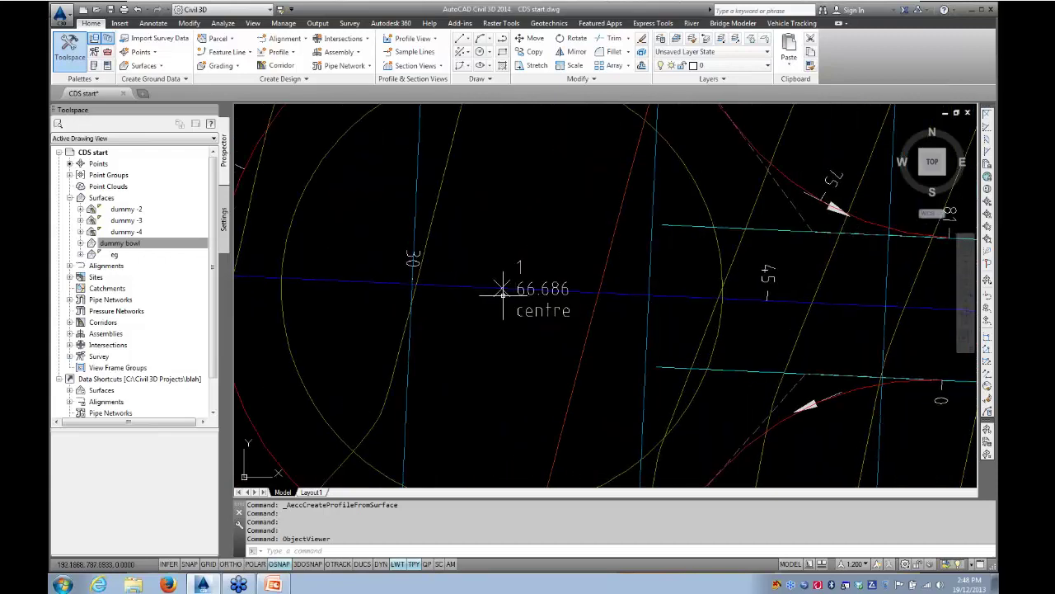
{"action": "mouse_move", "coordinate": [501, 288]}
{"action": "scroll", "coordinate": [505, 299], "scroll_direction": "down", "scroll_amount": 3}
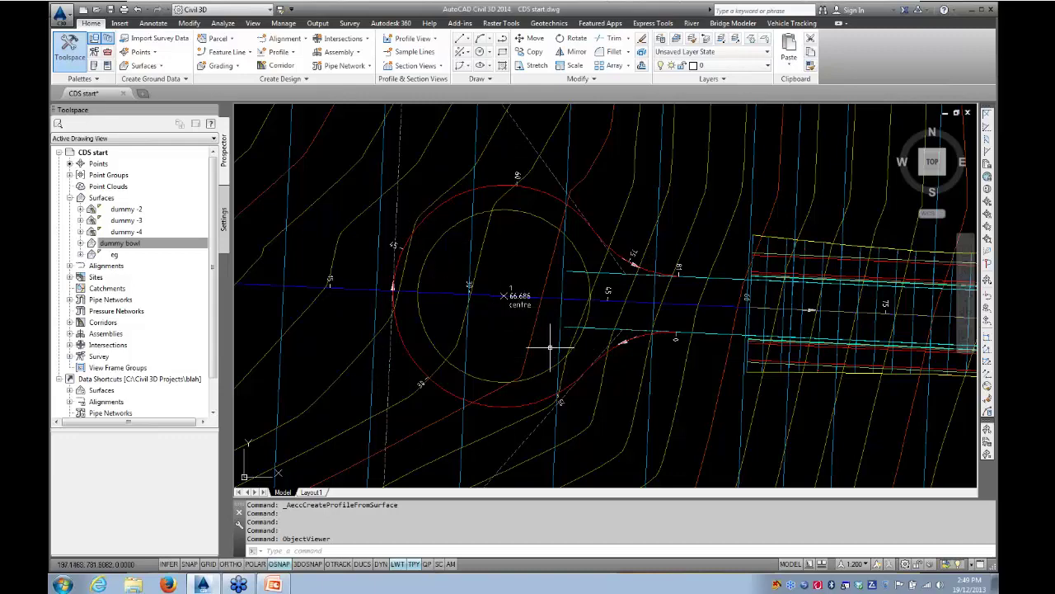
{"action": "scroll", "coordinate": [408, 340], "scroll_direction": "down", "scroll_amount": 4}
{"action": "scroll", "coordinate": [397, 331], "scroll_direction": "down", "scroll_amount": 3}
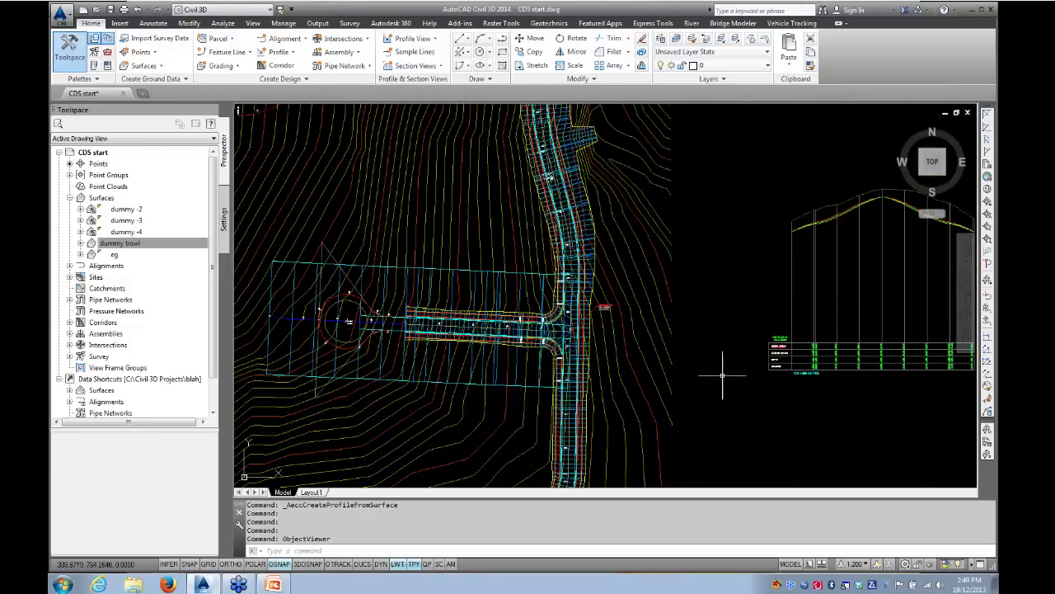
{"action": "middle_click_drag", "start_coordinate": [755, 293], "coordinate": [516, 323]}
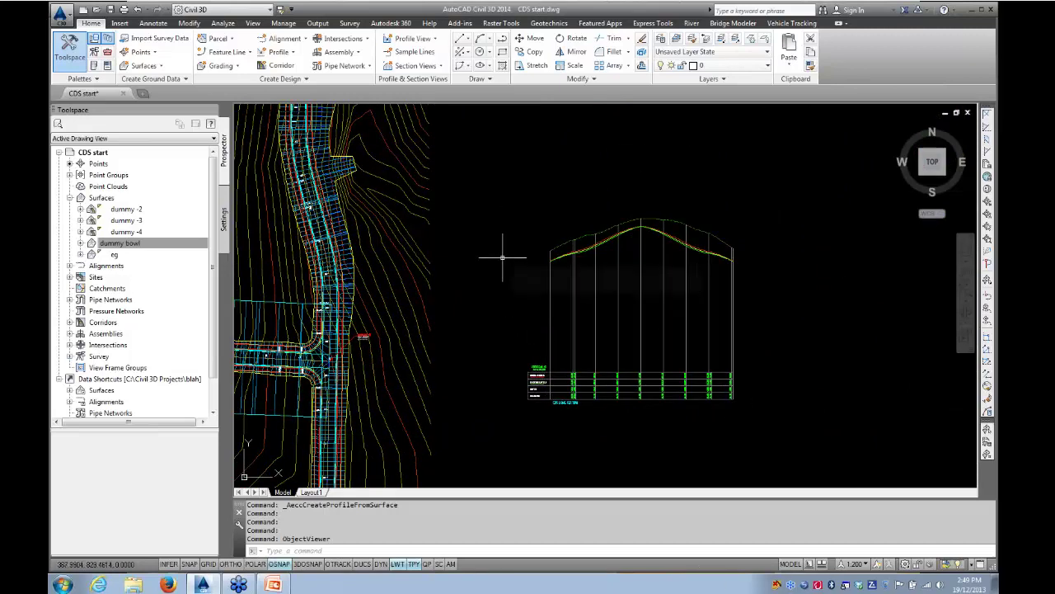
{"action": "middle_click_drag", "start_coordinate": [510, 252], "coordinate": [506, 271]}
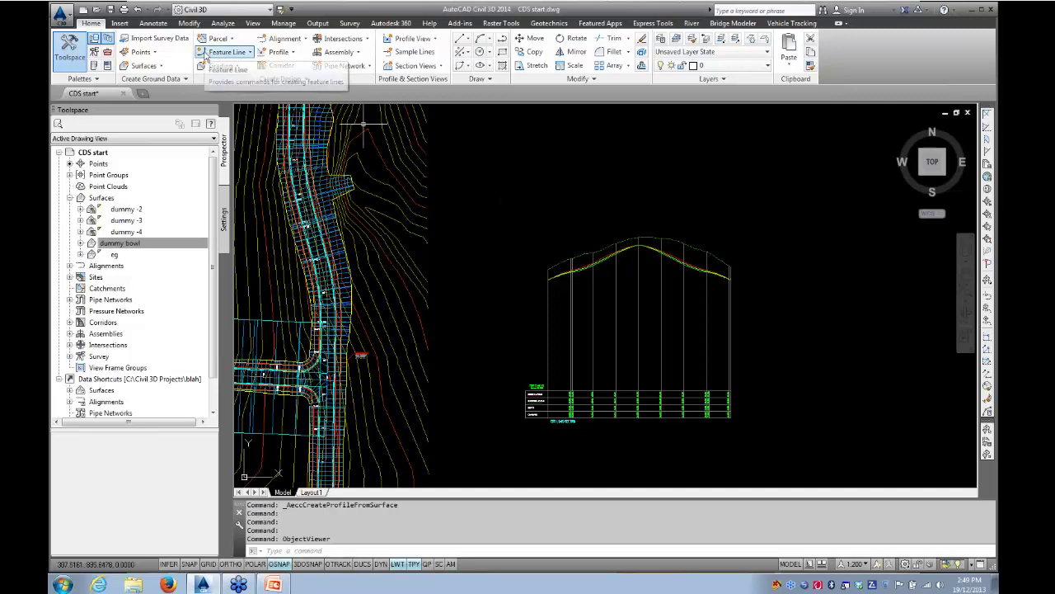
- Start a surface profile for the CDS alignment and add the dummy bowl surface to its profile list
{"action": "left_click", "coordinate": [280, 53]}
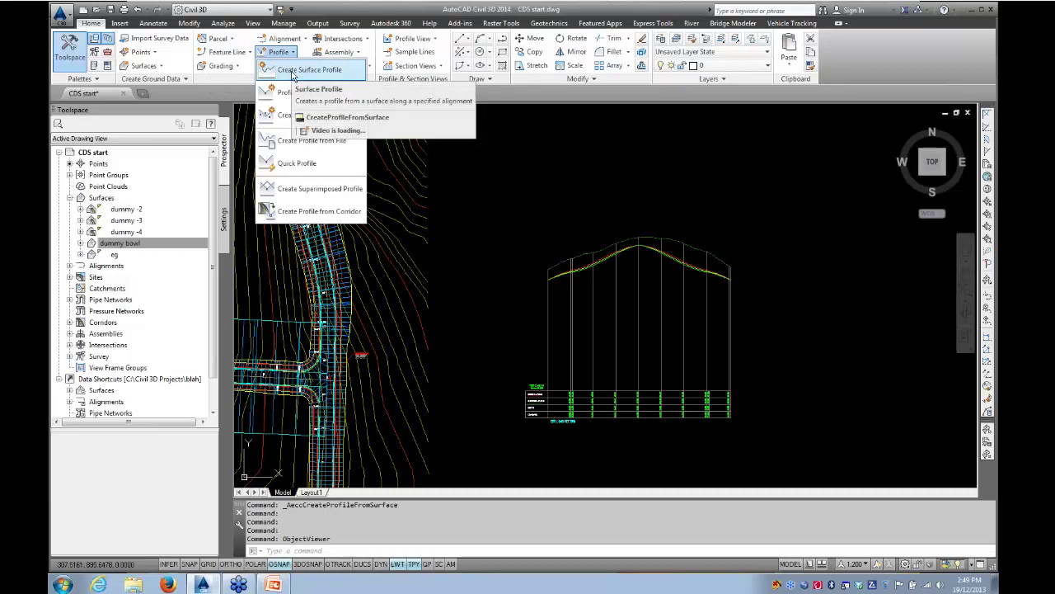
{"action": "left_click", "coordinate": [305, 70]}
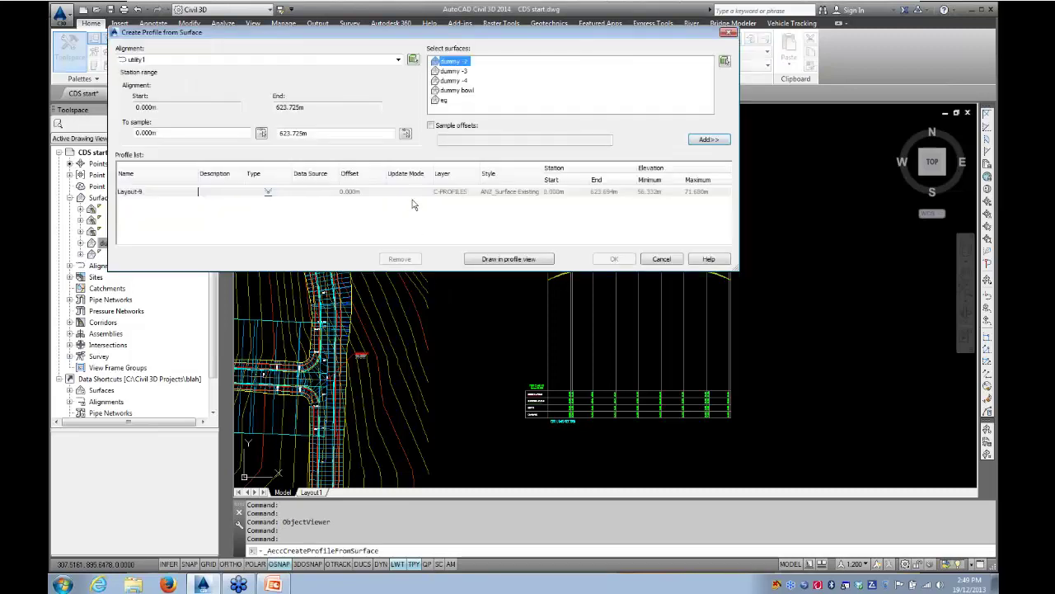
{"action": "left_click", "coordinate": [398, 60]}
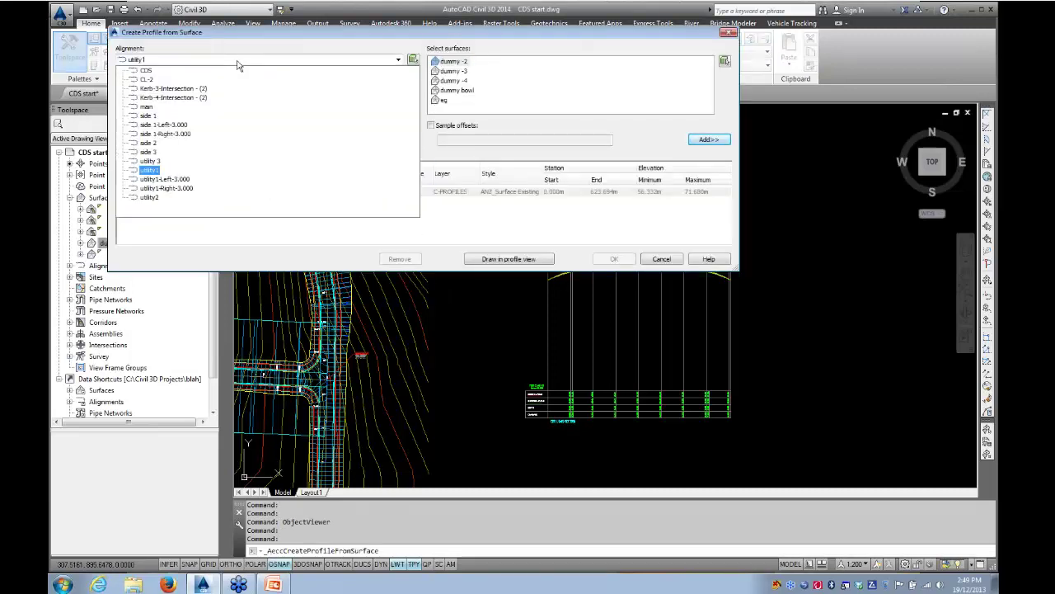
{"action": "left_click", "coordinate": [146, 73]}
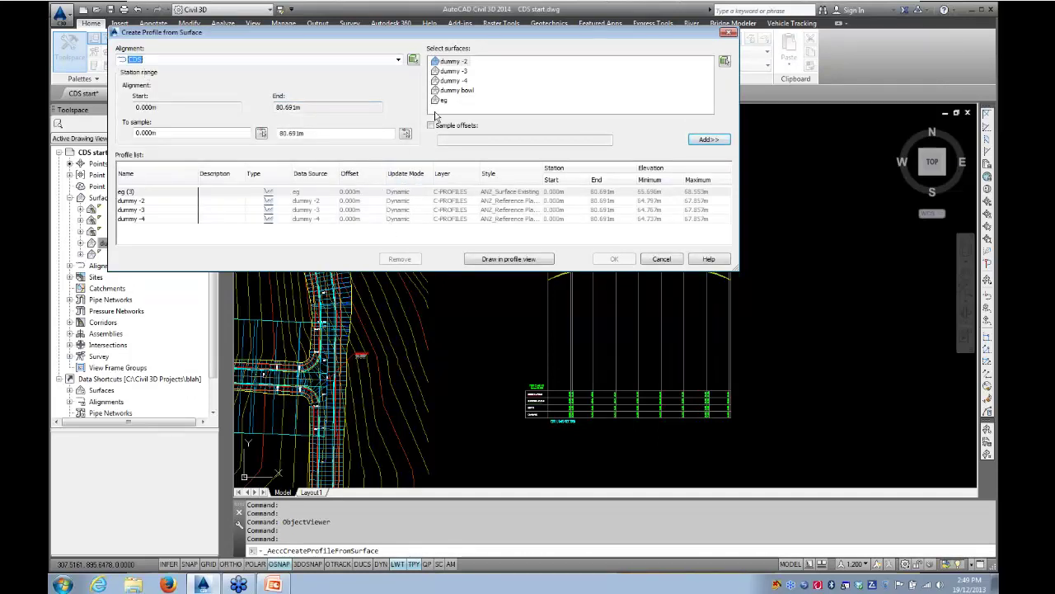
{"action": "left_click", "coordinate": [453, 91]}
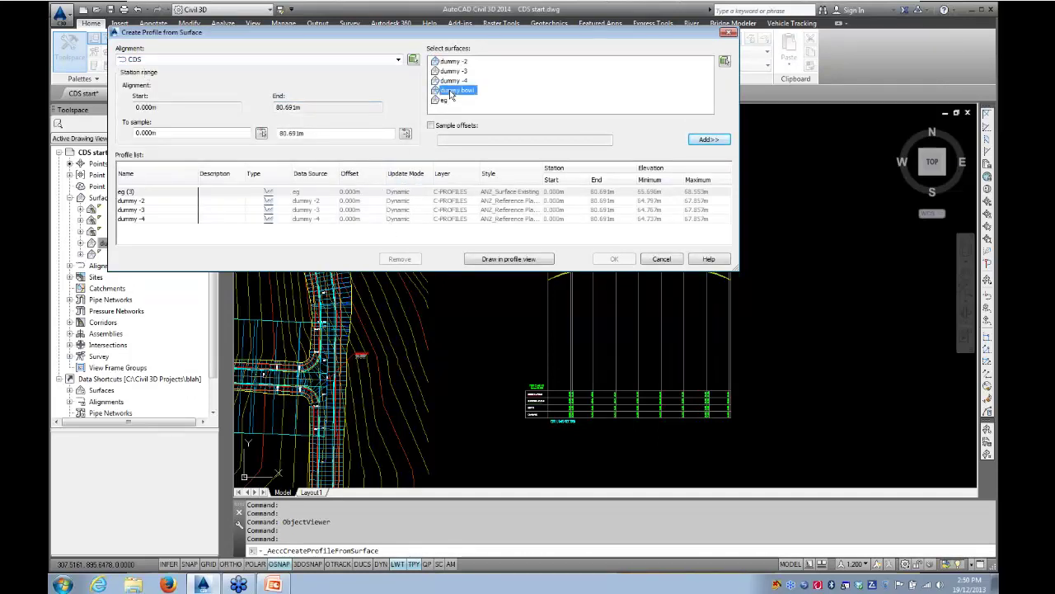
{"action": "left_click", "coordinate": [706, 140]}
- Set the dummy bowl profile's style to ANZ_Reference Planes 4% and create the surface profile
{"action": "left_click", "coordinate": [500, 229]}
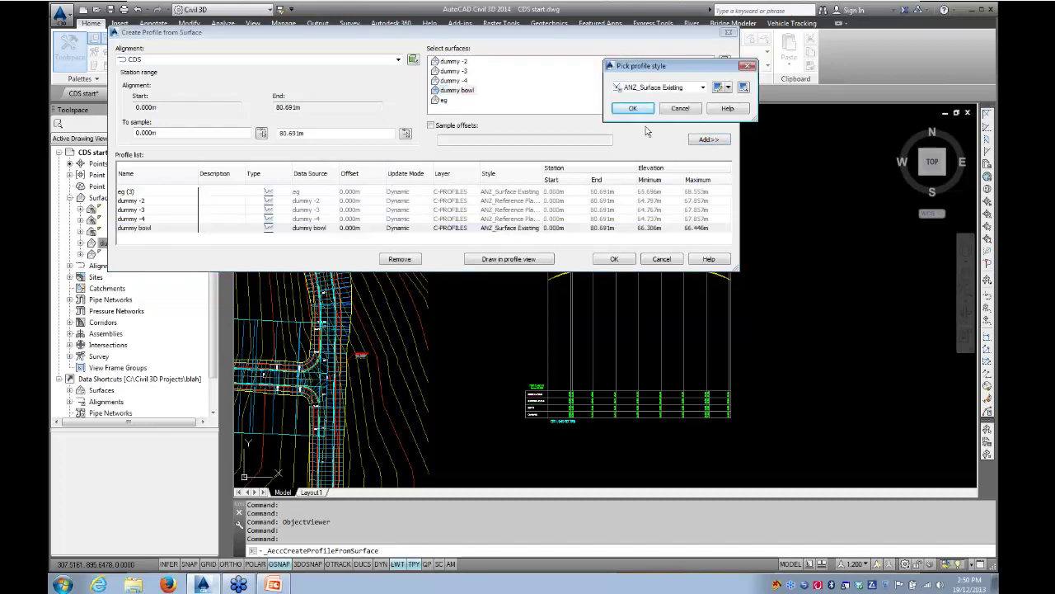
{"action": "left_click", "coordinate": [702, 88]}
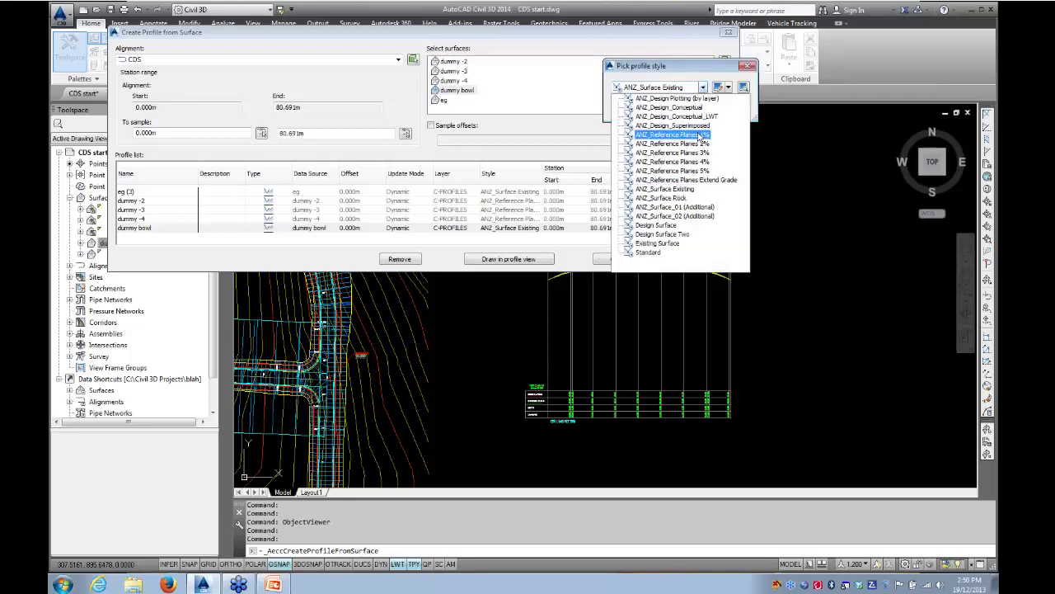
{"action": "left_click", "coordinate": [694, 162]}
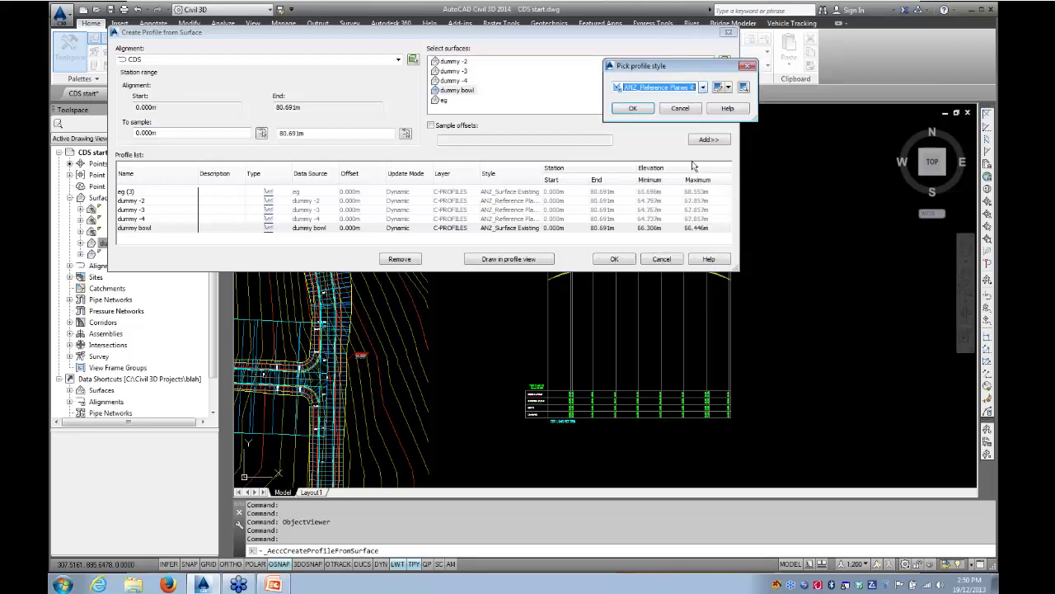
{"action": "left_click", "coordinate": [633, 109]}
{"action": "left_click", "coordinate": [614, 259]}
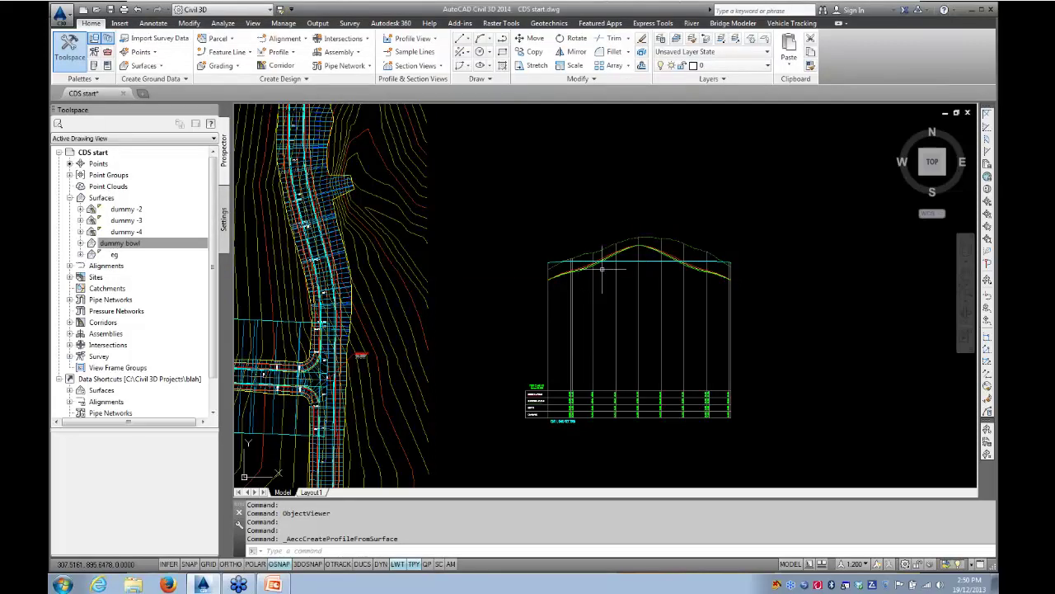
- Compare the dummy bowl profile with the three crossfall profiles in the CDS profile view
{"action": "scroll", "coordinate": [635, 281], "scroll_direction": "up", "scroll_amount": 5}
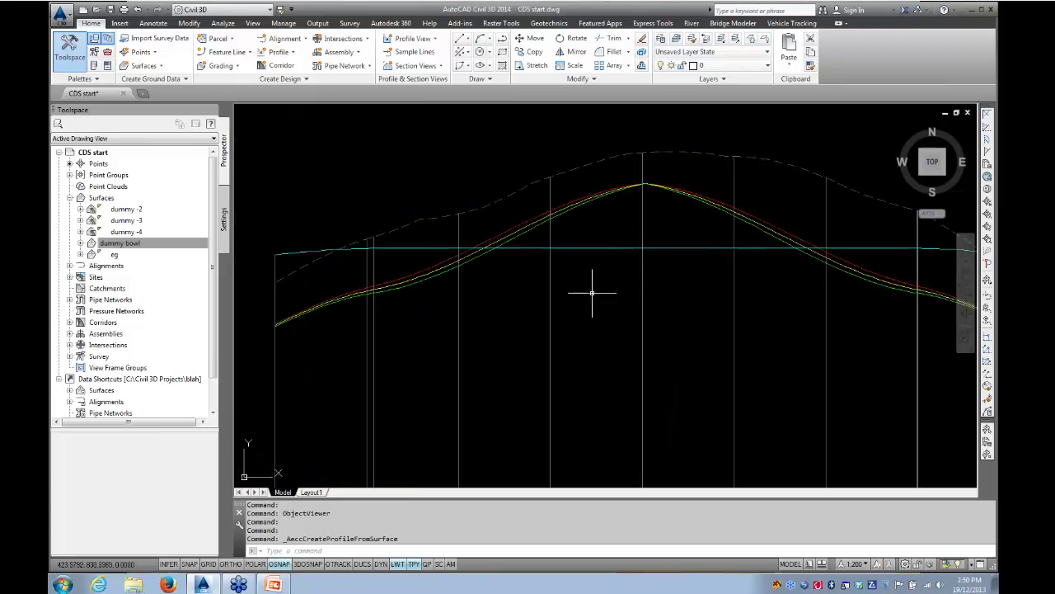
{"action": "mouse_move", "coordinate": [636, 293]}
{"action": "middle_mouse_down"}
{"action": "mouse_move", "coordinate": [498, 307]}
{"action": "mouse_move", "coordinate": [667, 299]}
{"action": "middle_mouse_up"}
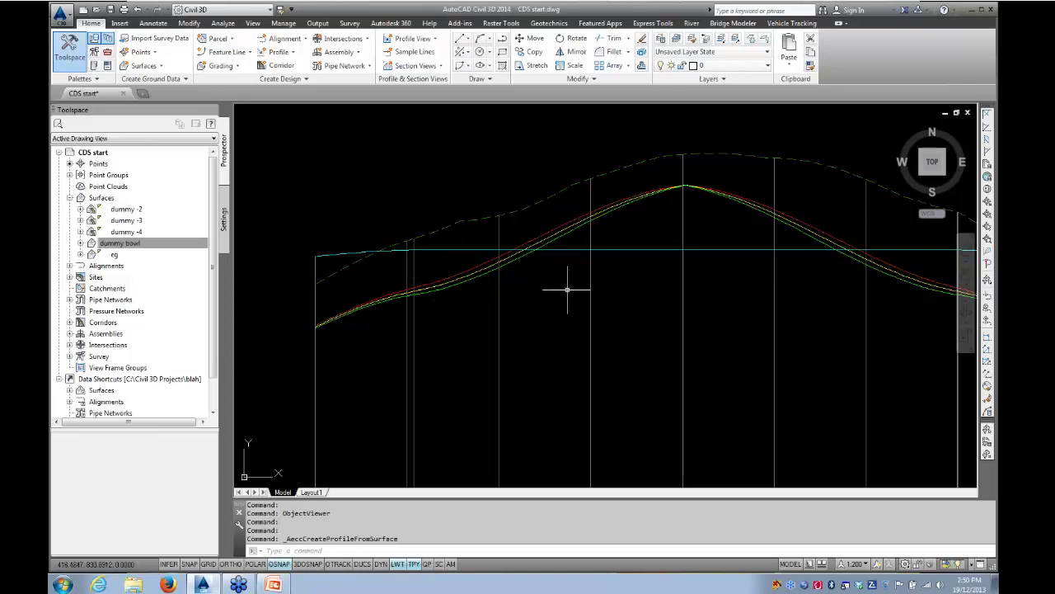
{"action": "middle_click_drag", "start_coordinate": [581, 290], "coordinate": [486, 281]}
{"action": "scroll", "coordinate": [519, 284], "scroll_direction": "down", "scroll_amount": 1}
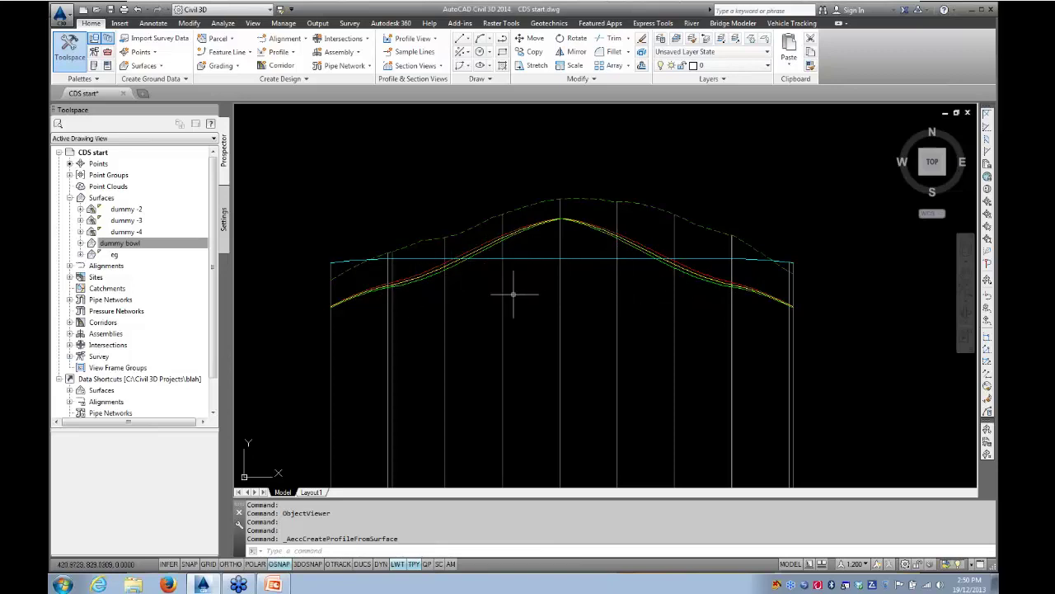
{"action": "scroll", "coordinate": [503, 295], "scroll_direction": "down", "scroll_amount": 5}
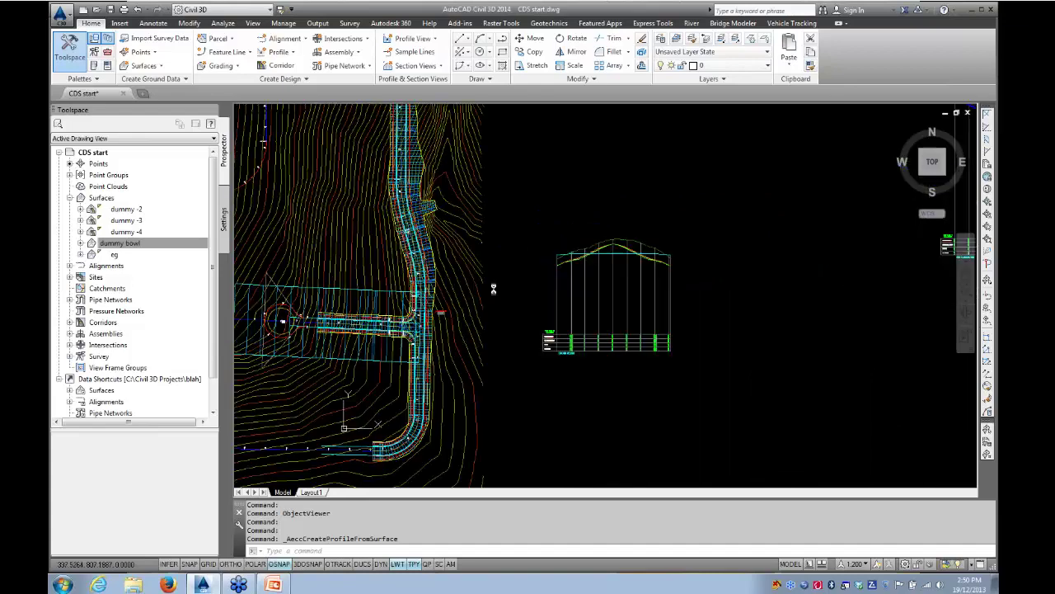
{"action": "middle_click_drag", "start_coordinate": [493, 288], "coordinate": [588, 246]}
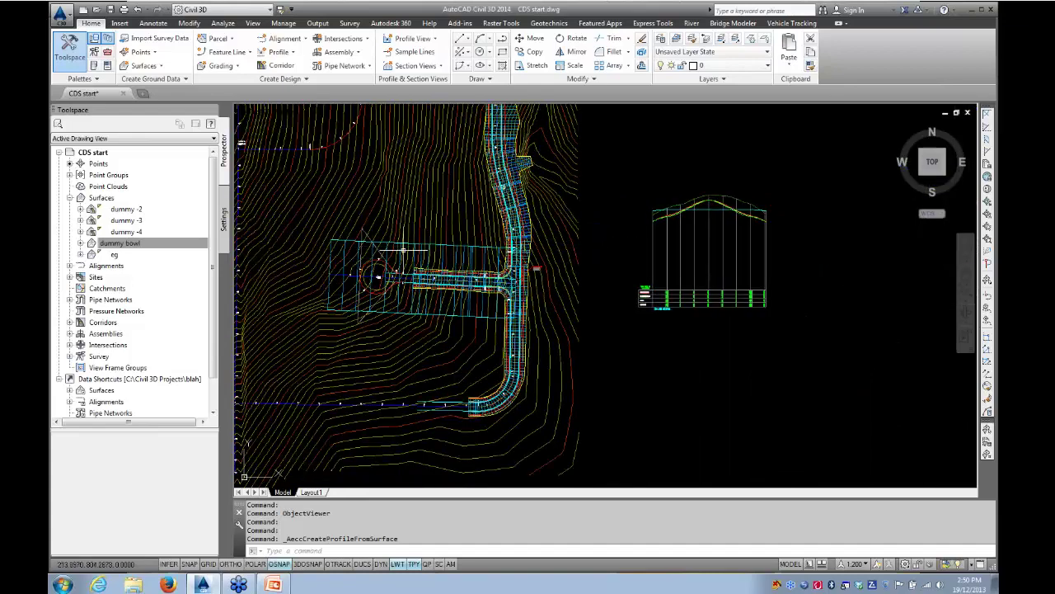
- Start creating a layout profile in the CDS alignment's profile view
{"action": "middle_click_drag", "start_coordinate": [613, 261], "coordinate": [546, 287]}
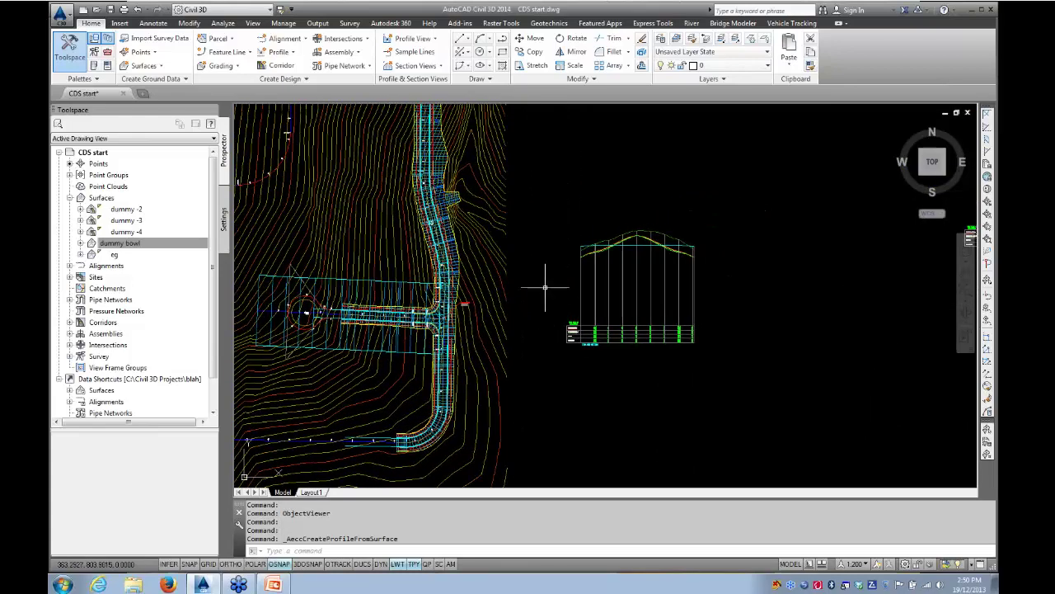
{"action": "scroll", "coordinate": [607, 243], "scroll_direction": "up", "scroll_amount": 5}
{"action": "scroll", "coordinate": [577, 287], "scroll_direction": "up", "scroll_amount": 2}
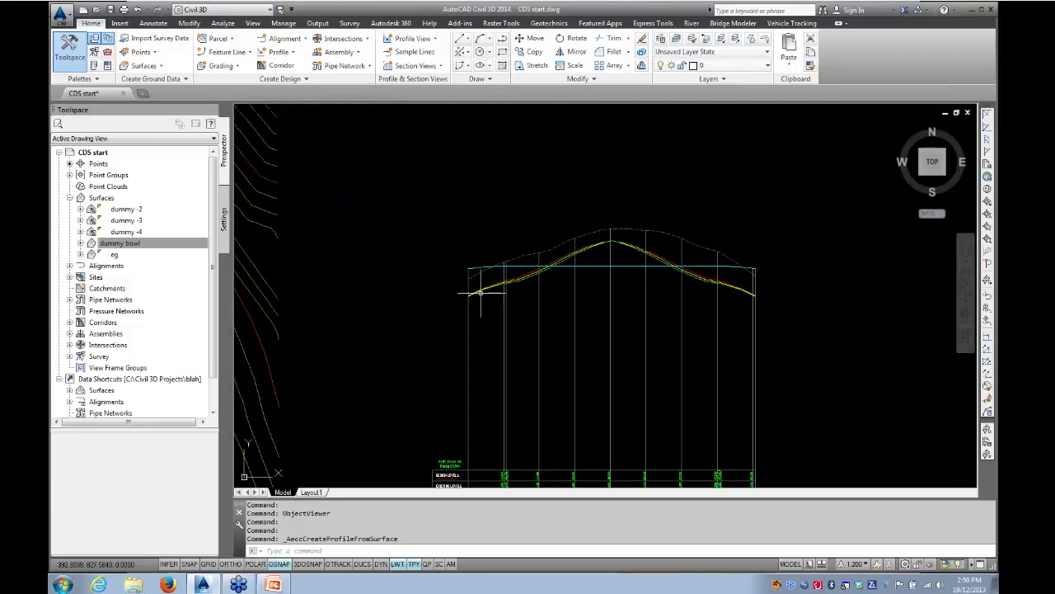
{"action": "scroll", "coordinate": [460, 288], "scroll_direction": "up", "scroll_amount": 5}
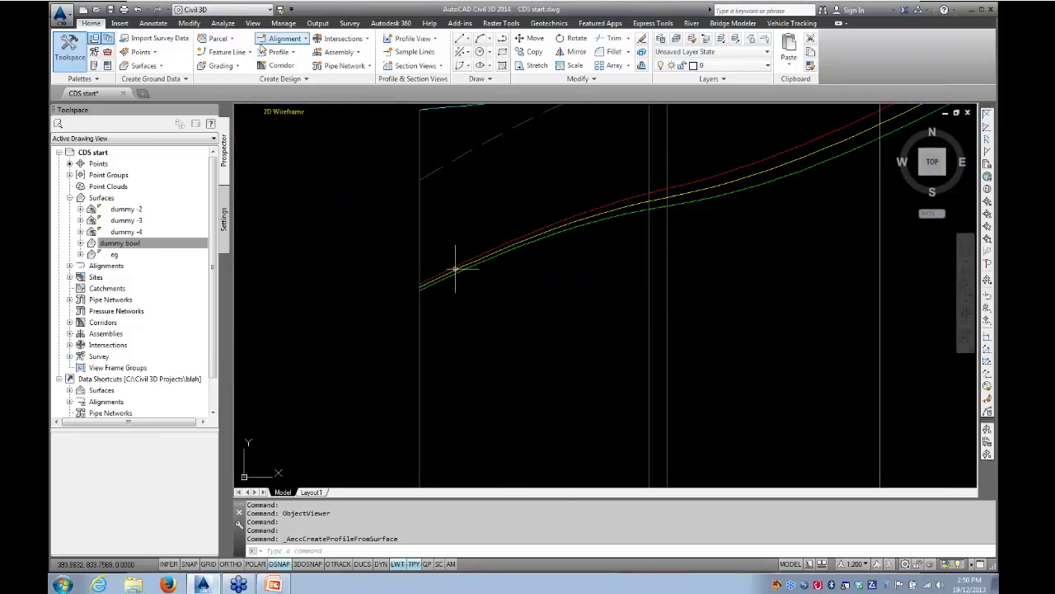
{"action": "left_click", "coordinate": [278, 52]}
{"action": "left_click", "coordinate": [299, 96]}
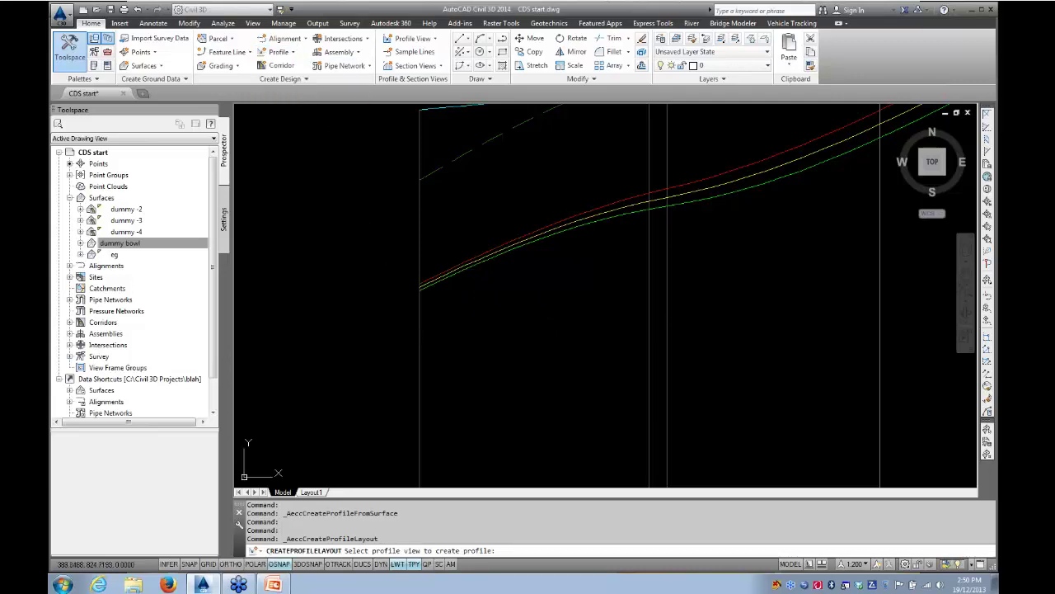
{"action": "left_click", "coordinate": [524, 351]}
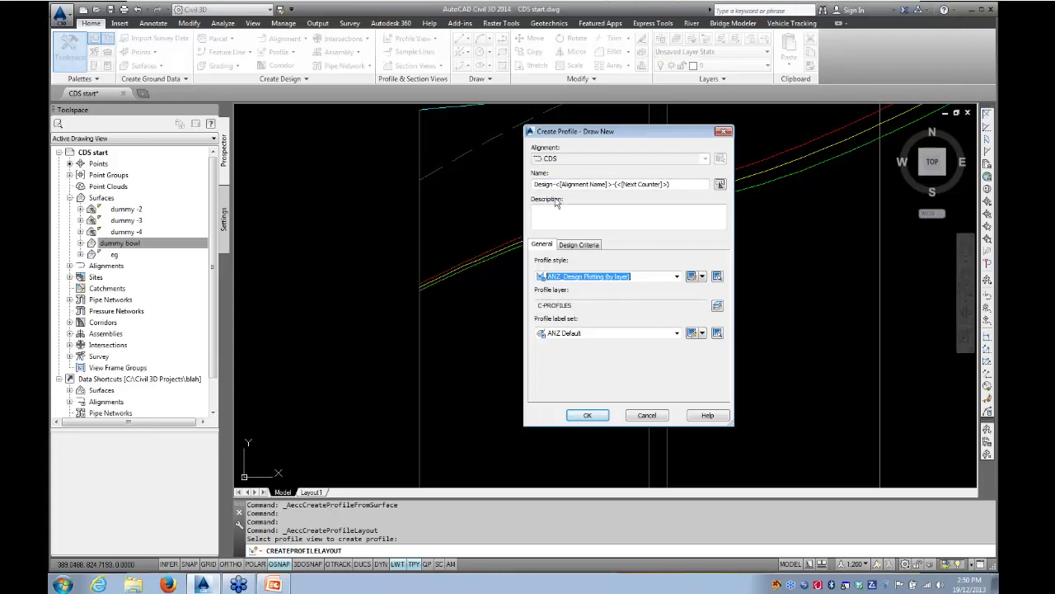
- Set the new CDS design profile's style to ANZ_Design_Conceptual_LWT and create the profile
{"action": "left_click", "coordinate": [578, 247]}
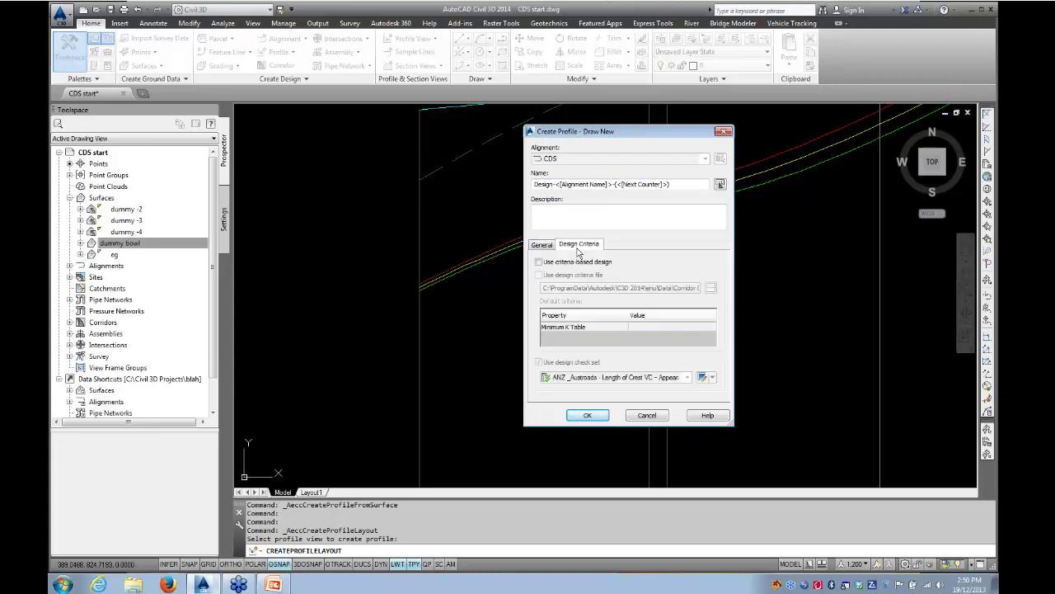
{"action": "left_click", "coordinate": [542, 245]}
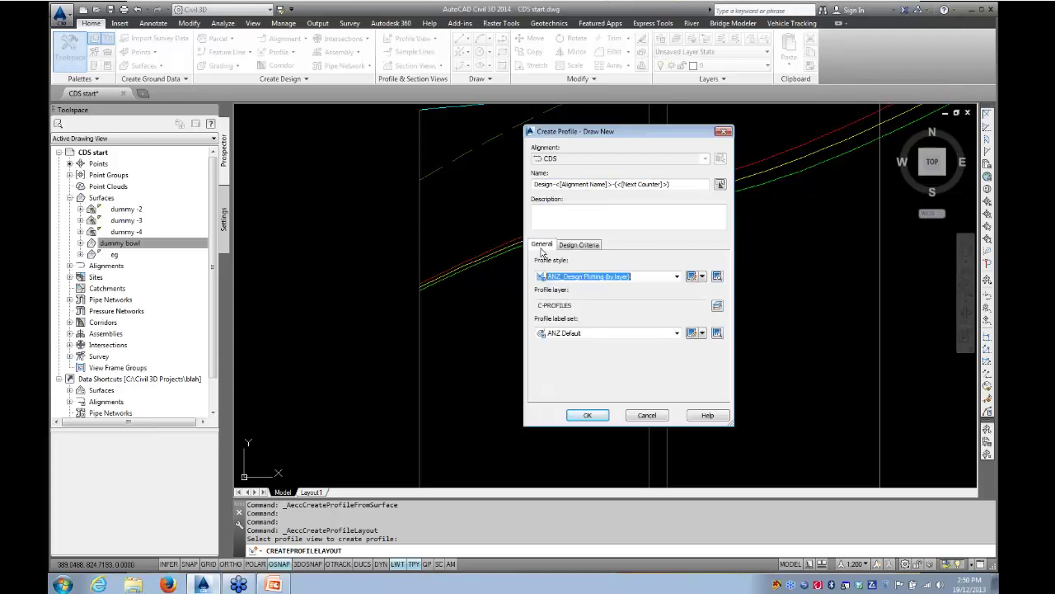
{"action": "left_click", "coordinate": [676, 277]}
{"action": "left_click", "coordinate": [620, 306]}
{"action": "left_click", "coordinate": [586, 417]}
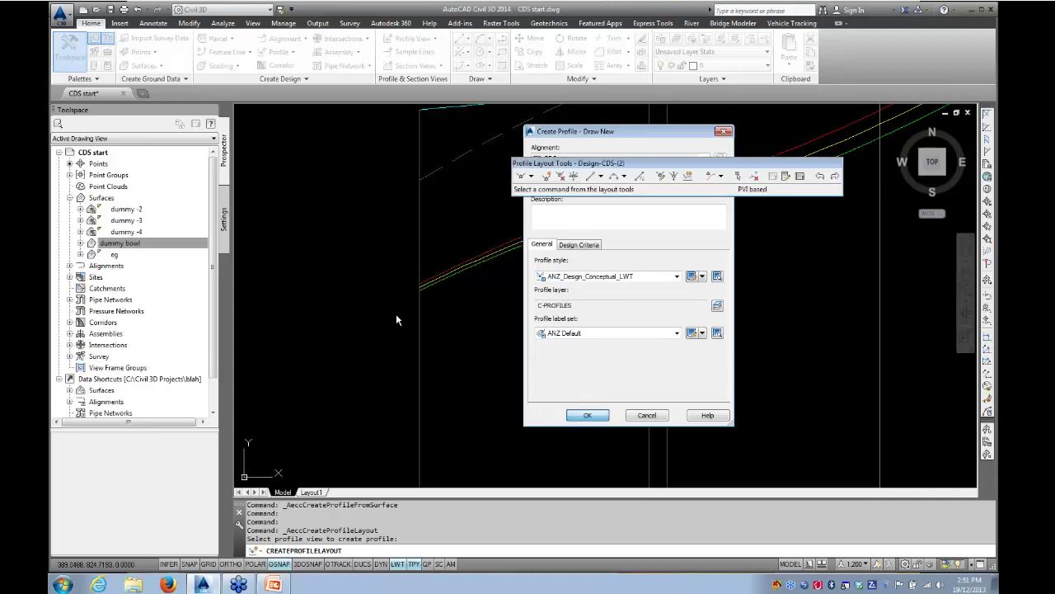
- Position the profile layout tools clear of the reference profiles and start the Draw Tangents command for the CDS design profile
{"action": "middle_click_drag", "start_coordinate": [581, 325], "coordinate": [410, 369]}
{"action": "scroll", "coordinate": [453, 391], "scroll_direction": "down", "scroll_amount": 4}
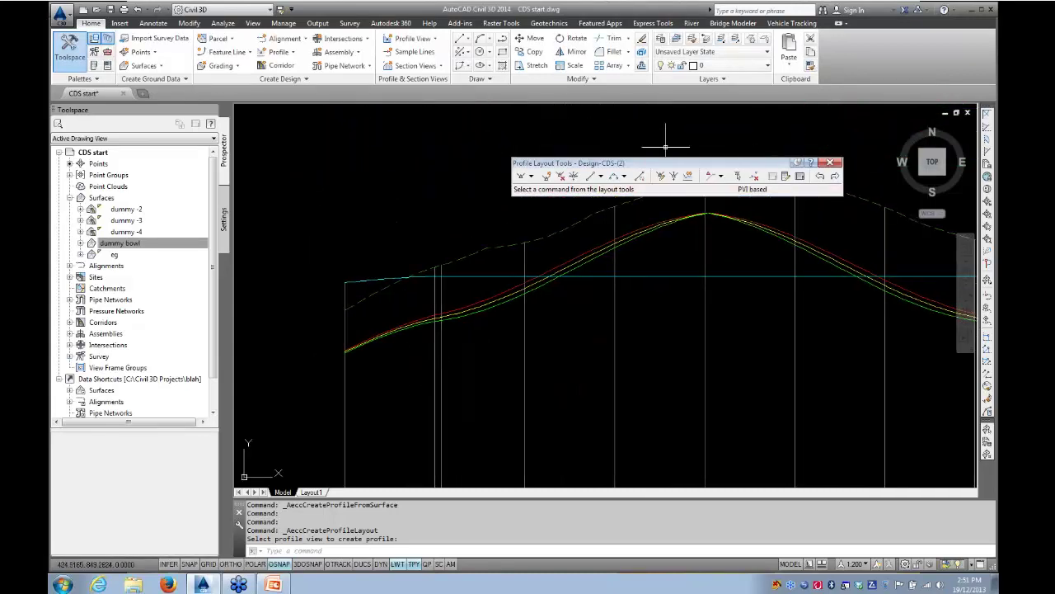
{"action": "left_click_drag", "start_coordinate": [665, 166], "coordinate": [487, 149]}
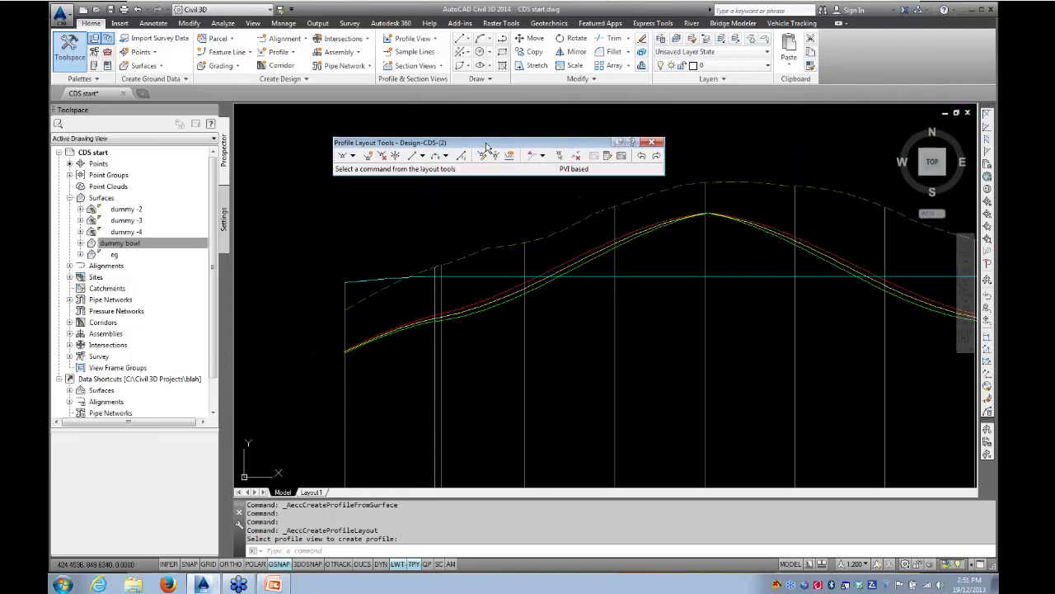
{"action": "left_click", "coordinate": [344, 158]}
{"action": "scroll", "coordinate": [325, 362], "scroll_direction": "up", "scroll_amount": 3}
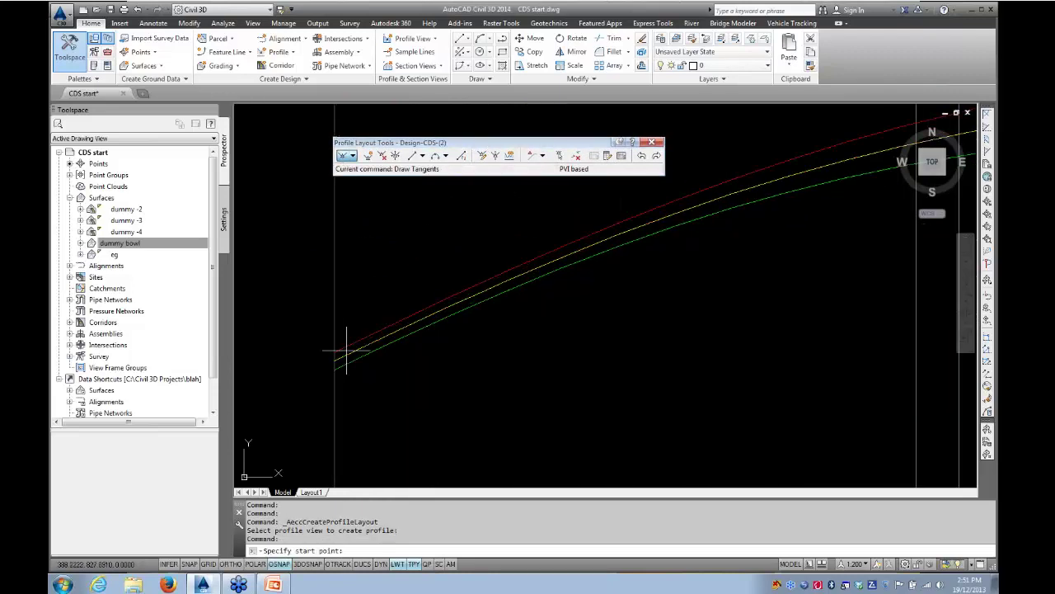
{"action": "scroll", "coordinate": [326, 366], "scroll_direction": "up", "scroll_amount": 5}
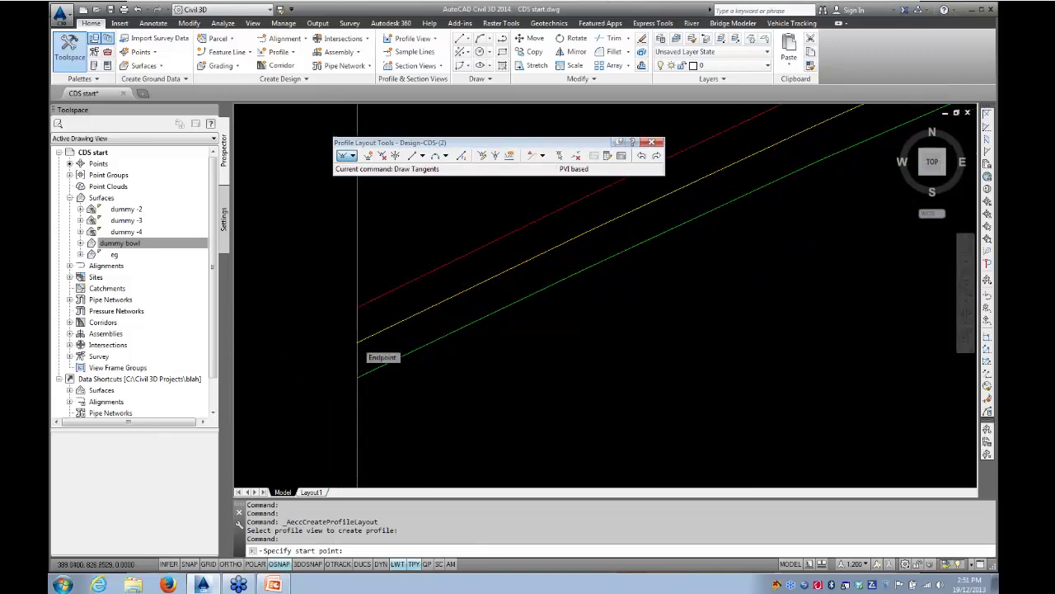
- Examine in plan where the CDS edge alignment ties into the side road at its end chainage
{"action": "scroll", "coordinate": [297, 365], "scroll_direction": "down", "scroll_amount": 3}
{"action": "middle_click_drag", "start_coordinate": [297, 366], "coordinate": [512, 268]}
{"action": "scroll", "coordinate": [390, 329], "scroll_direction": "down", "scroll_amount": 2}
{"action": "middle_click_drag", "start_coordinate": [390, 329], "coordinate": [716, 204]}
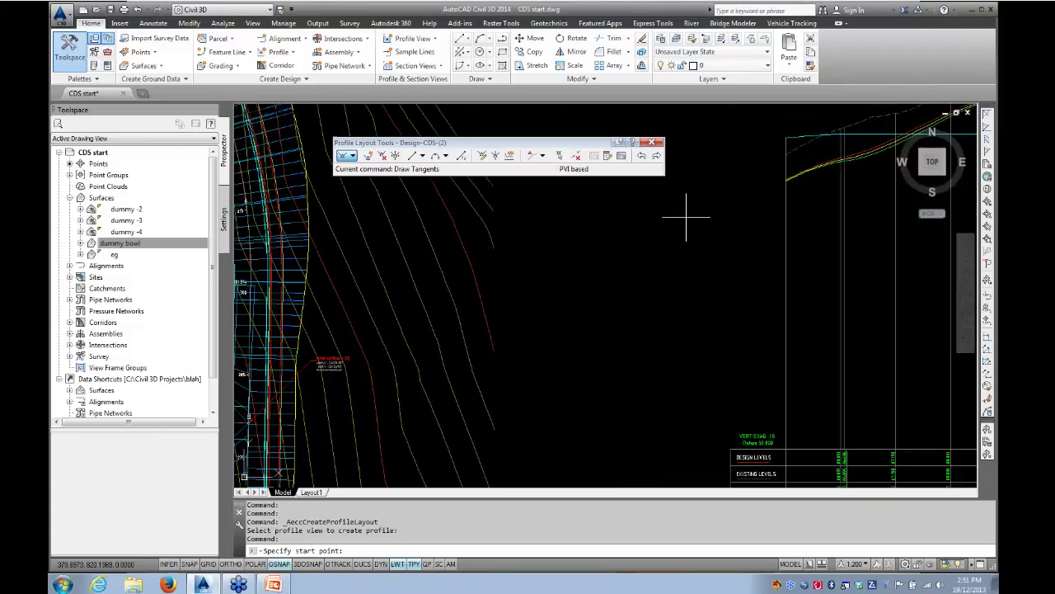
{"action": "scroll", "coordinate": [546, 272], "scroll_direction": "down", "scroll_amount": 2}
{"action": "middle_click_drag", "start_coordinate": [475, 316], "coordinate": [689, 226]}
{"action": "middle_click_drag", "start_coordinate": [448, 235], "coordinate": [681, 238]}
{"action": "scroll", "coordinate": [536, 245], "scroll_direction": "up", "scroll_amount": 5}
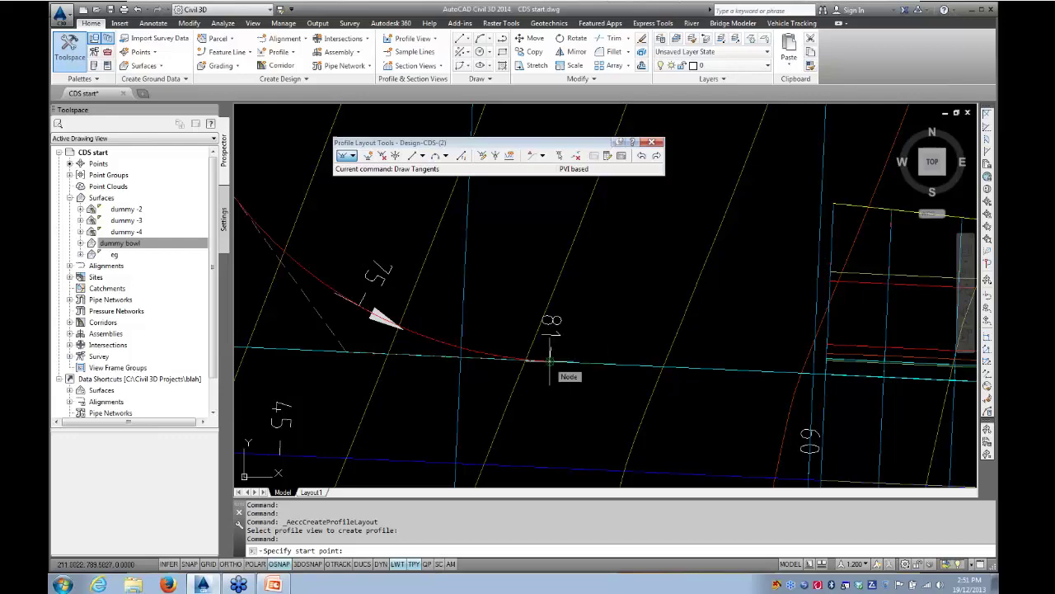
{"action": "scroll", "coordinate": [577, 321], "scroll_direction": "down", "scroll_amount": 10}
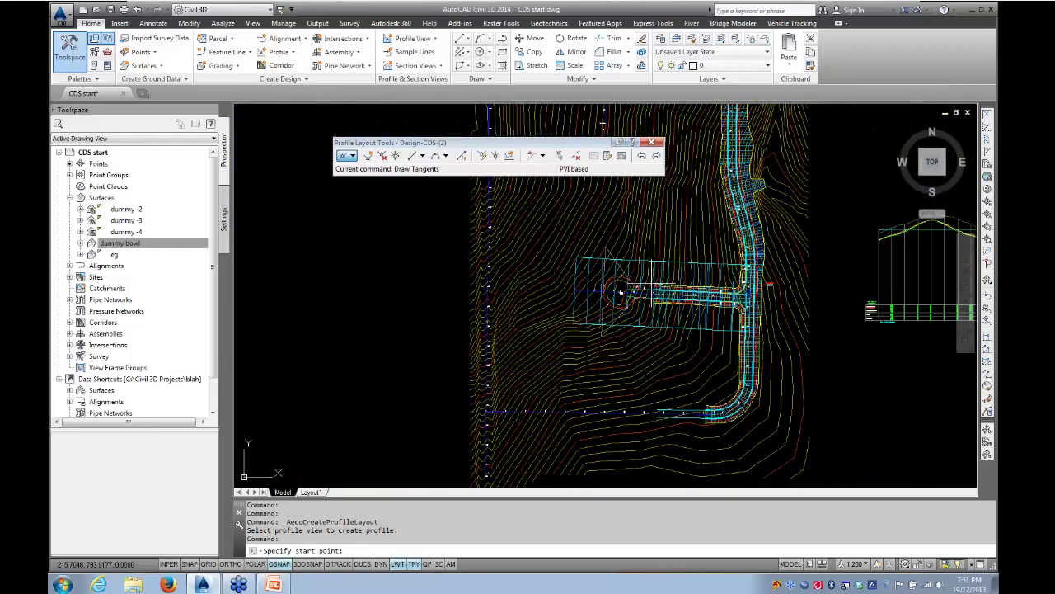
- Draw the first tangent from the start of the yellow crossfall profile to a point above the profiles just before the first inner grid lines
{"action": "scroll", "coordinate": [544, 264], "scroll_direction": "up", "scroll_amount": 8}
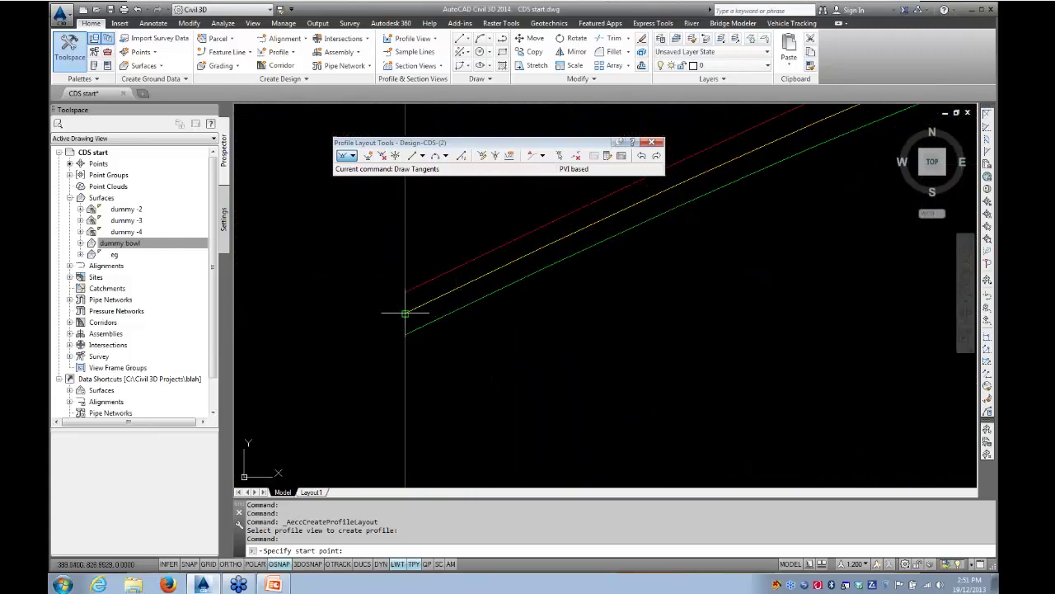
{"action": "left_click", "coordinate": [406, 314]}
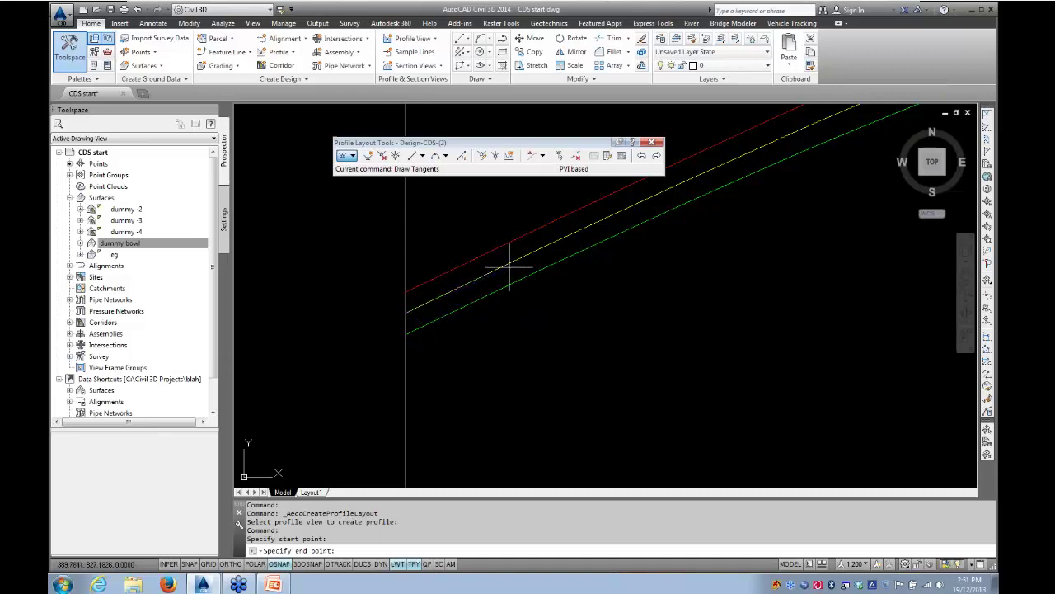
{"action": "scroll", "coordinate": [511, 306], "scroll_direction": "down", "scroll_amount": 7}
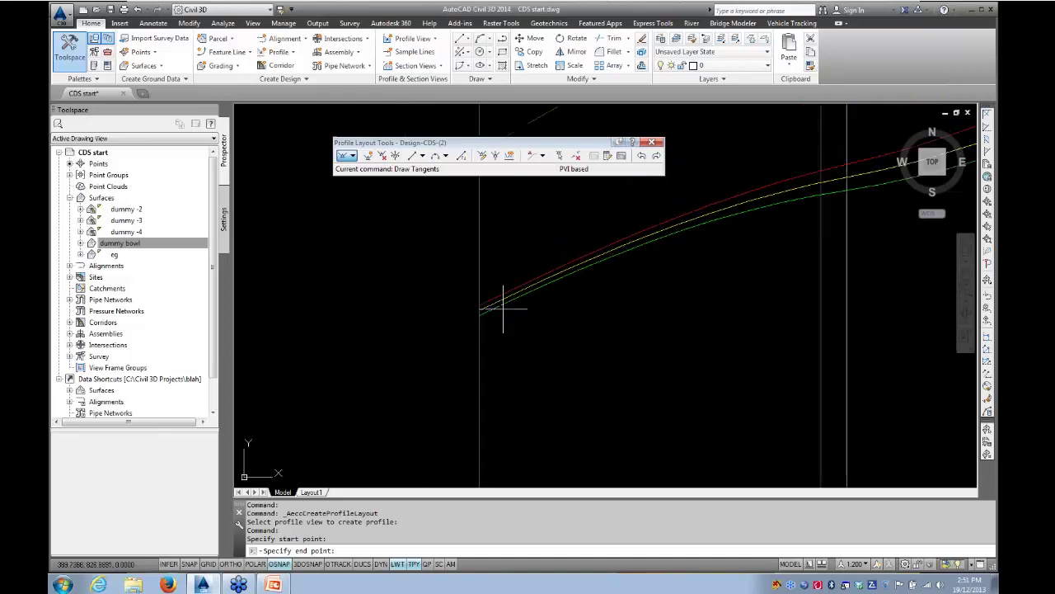
{"action": "middle_click_drag", "start_coordinate": [534, 305], "coordinate": [424, 334]}
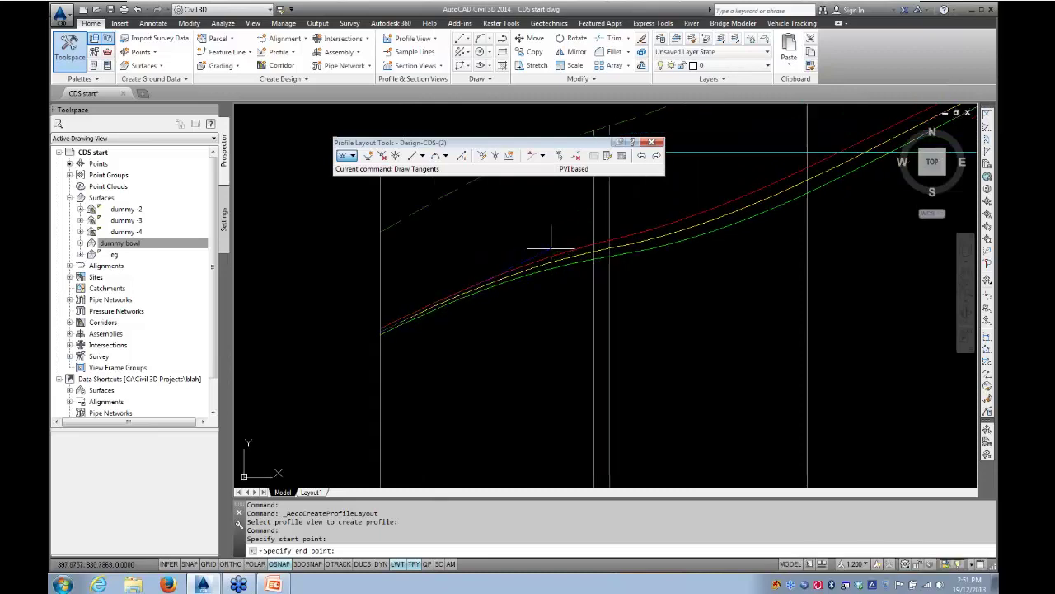
{"action": "scroll", "coordinate": [561, 245], "scroll_direction": "up", "scroll_amount": 3}
{"action": "middle_click_drag", "start_coordinate": [559, 245], "coordinate": [618, 250]}
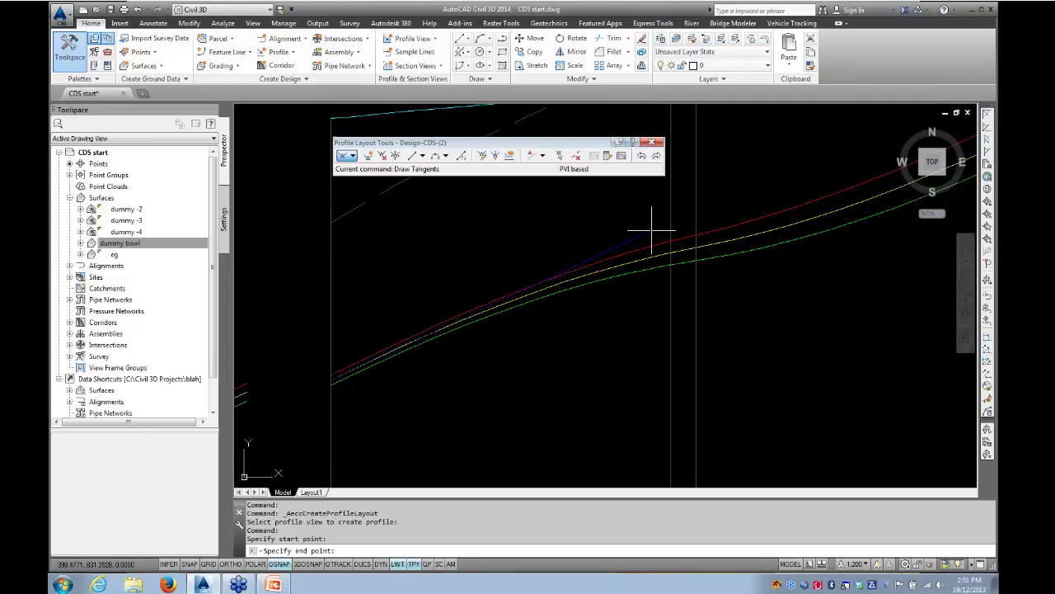
{"action": "left_click", "coordinate": [650, 233]}
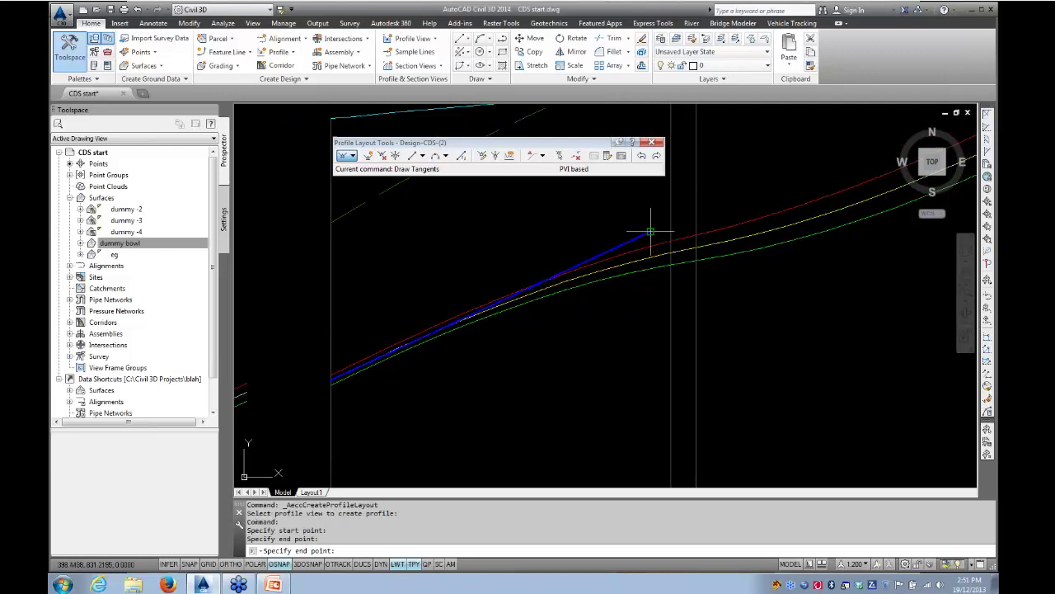
- Extend the tangents to the yellow crossfall profile before the next grid line, then to about chainage 40 just above the bowl profile
{"action": "scroll", "coordinate": [650, 233], "scroll_direction": "down", "scroll_amount": 4}
{"action": "mouse_move", "coordinate": [650, 234]}
{"action": "middle_mouse_down"}
{"action": "mouse_move", "coordinate": [704, 259]}
{"action": "mouse_move", "coordinate": [503, 281]}
{"action": "middle_mouse_up"}
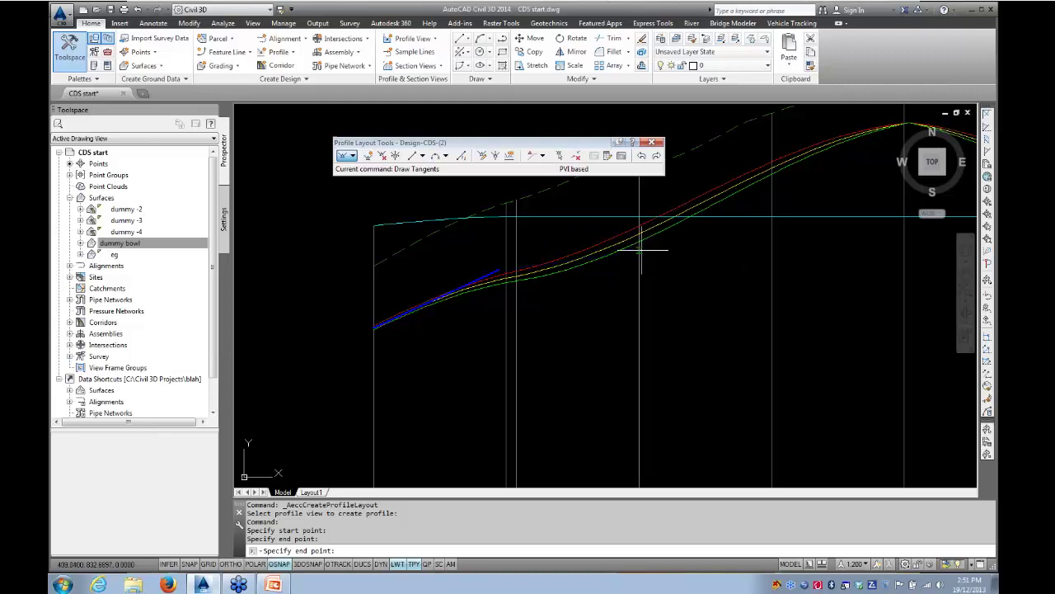
{"action": "scroll", "coordinate": [633, 245], "scroll_direction": "up", "scroll_amount": 4}
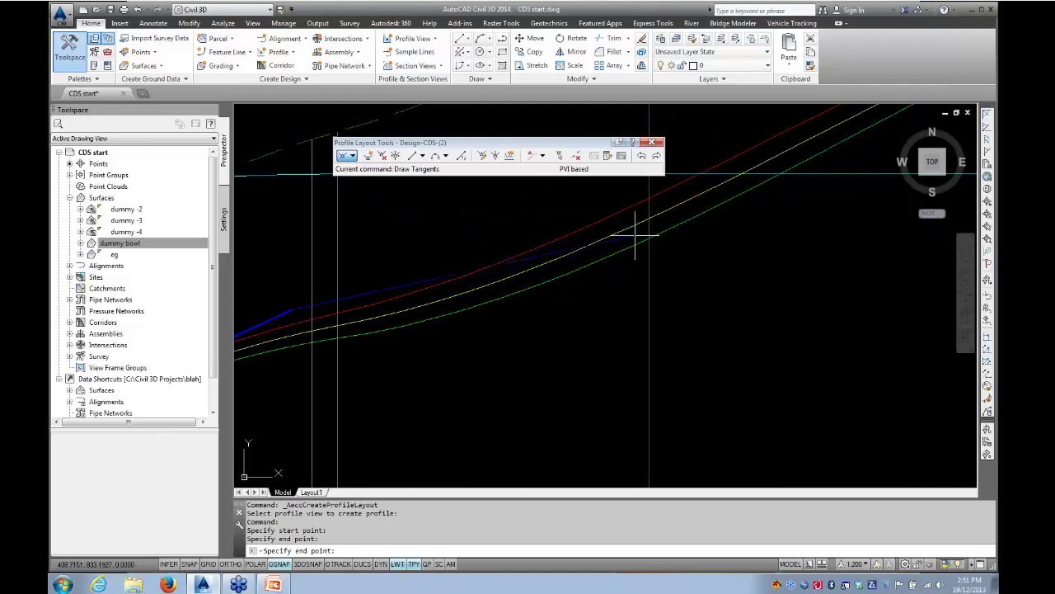
{"action": "left_click", "coordinate": [633, 232]}
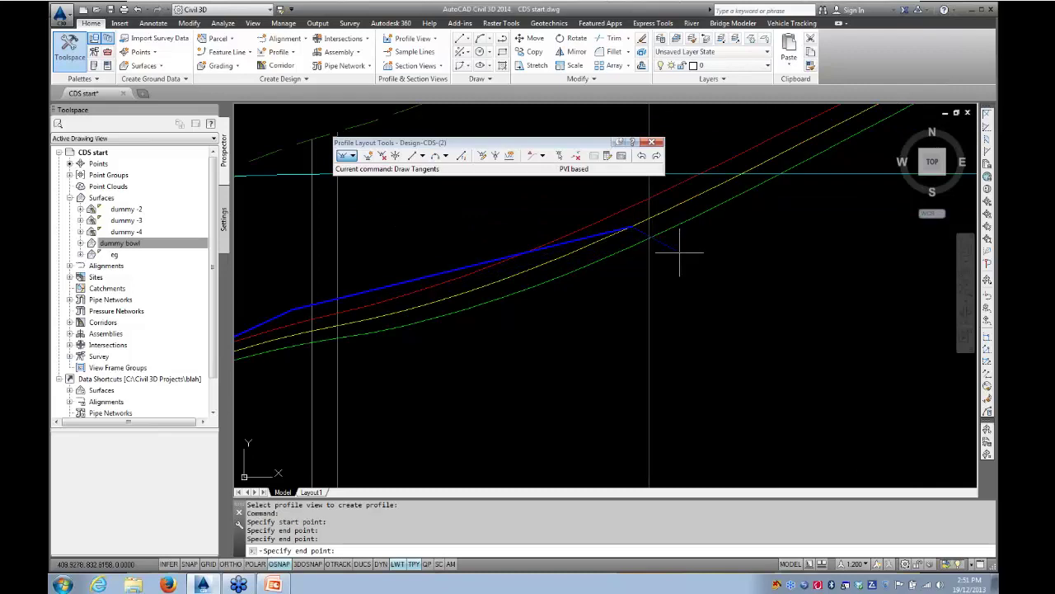
{"action": "scroll", "coordinate": [509, 252], "scroll_direction": "down", "scroll_amount": 4}
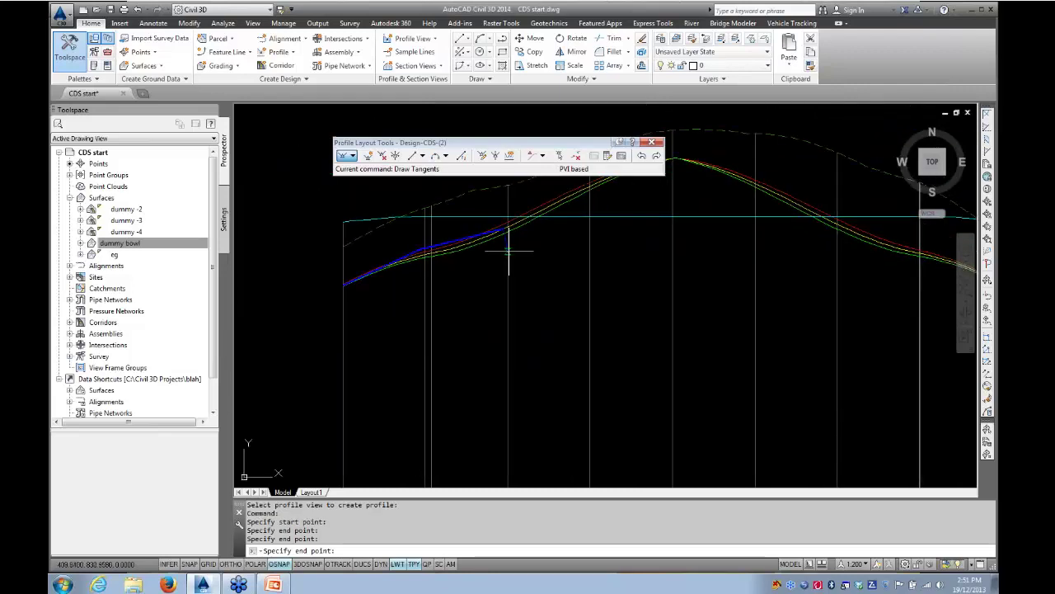
{"action": "scroll", "coordinate": [664, 224], "scroll_direction": "up", "scroll_amount": 5}
{"action": "left_click", "coordinate": [660, 221]}
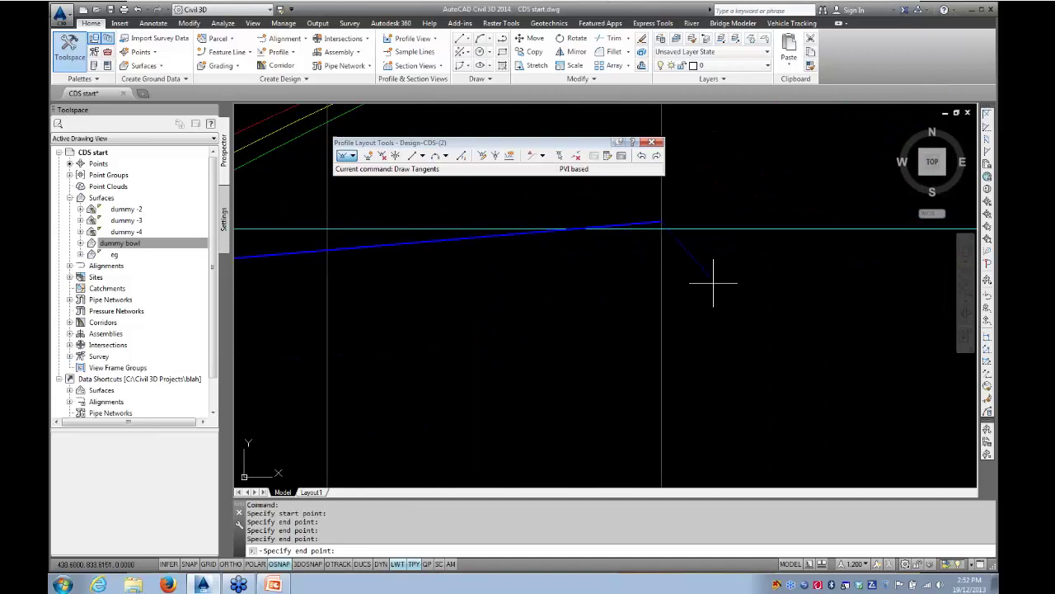
- Continue the tangents through about chainages 62 and 73, ending them at the yellow crossfall profile's end point at chainage 80.69
{"action": "scroll", "coordinate": [693, 296], "scroll_direction": "down", "scroll_amount": 4}
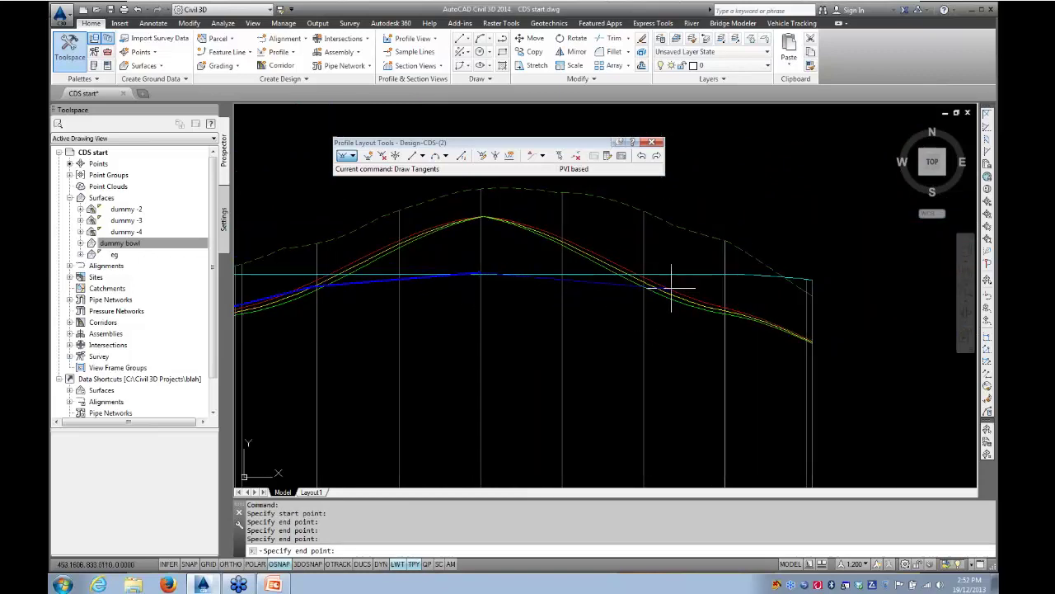
{"action": "left_click", "coordinate": [664, 289]}
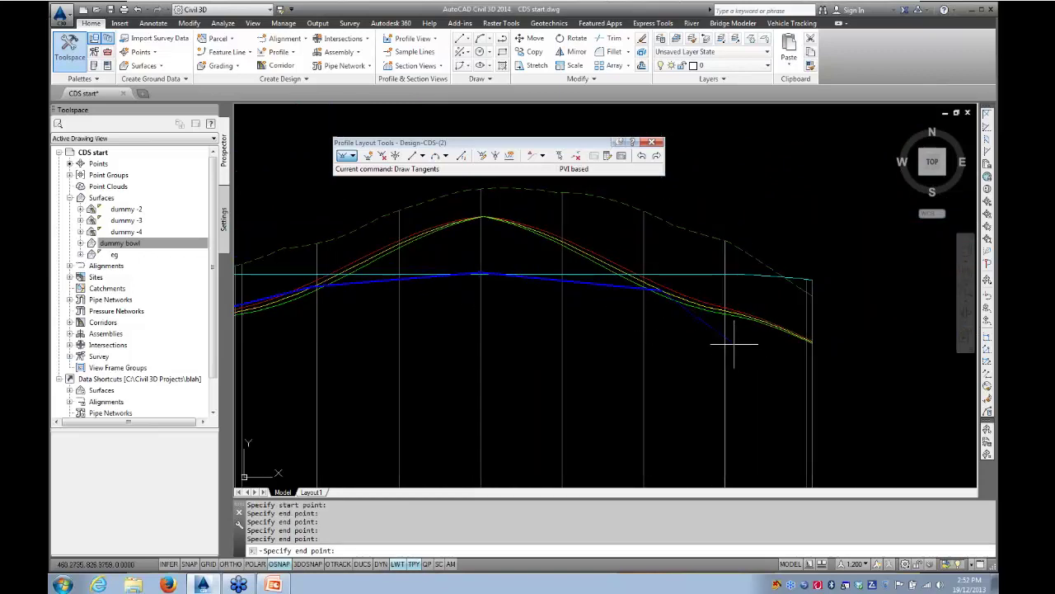
{"action": "scroll", "coordinate": [742, 329], "scroll_direction": "up", "scroll_amount": 2}
{"action": "scroll", "coordinate": [702, 302], "scroll_direction": "up", "scroll_amount": 2}
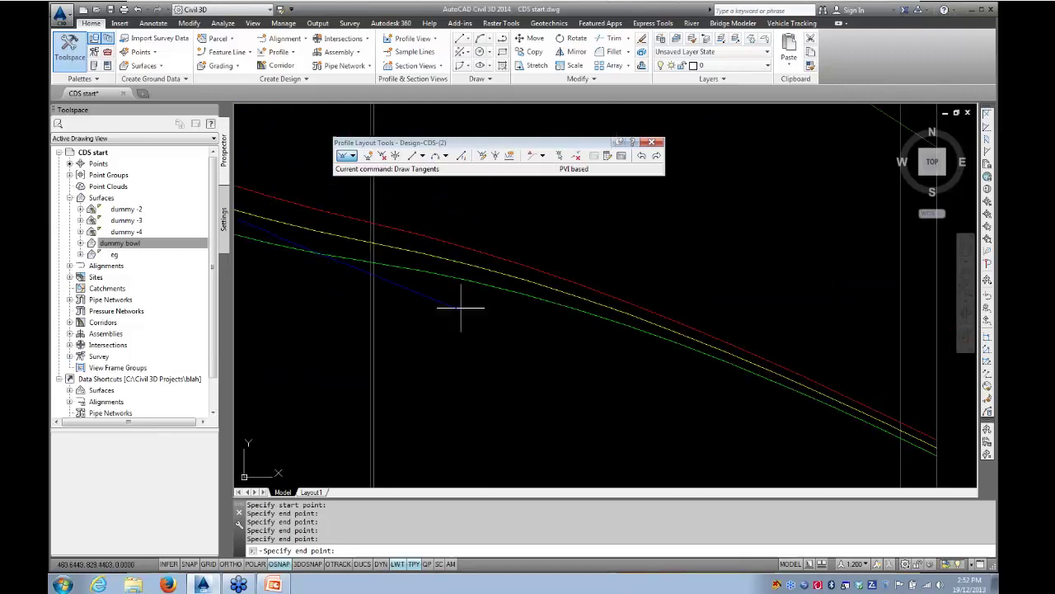
{"action": "left_click", "coordinate": [544, 262]}
{"action": "middle_click_drag", "start_coordinate": [605, 300], "coordinate": [344, 240]}
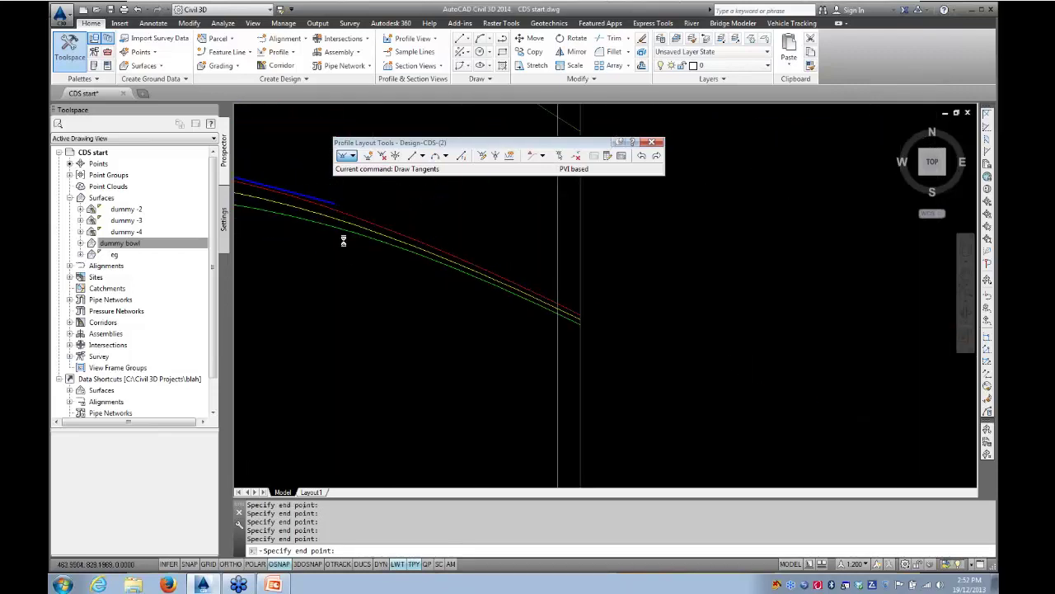
{"action": "scroll", "coordinate": [569, 319], "scroll_direction": "up", "scroll_amount": 4}
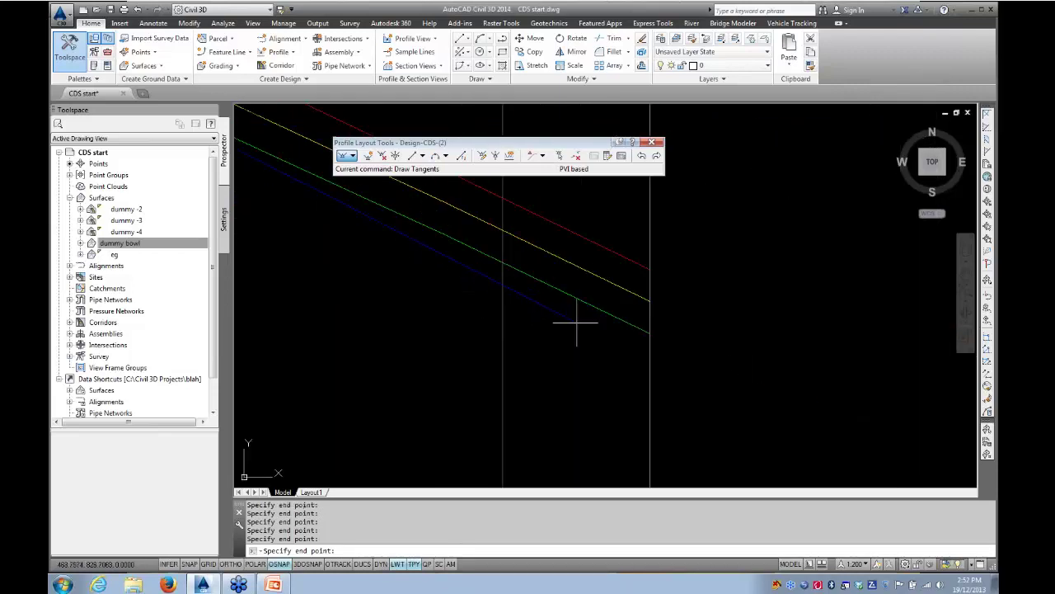
{"action": "left_click", "coordinate": [650, 300]}
{"action": "key", "text": "Return"}
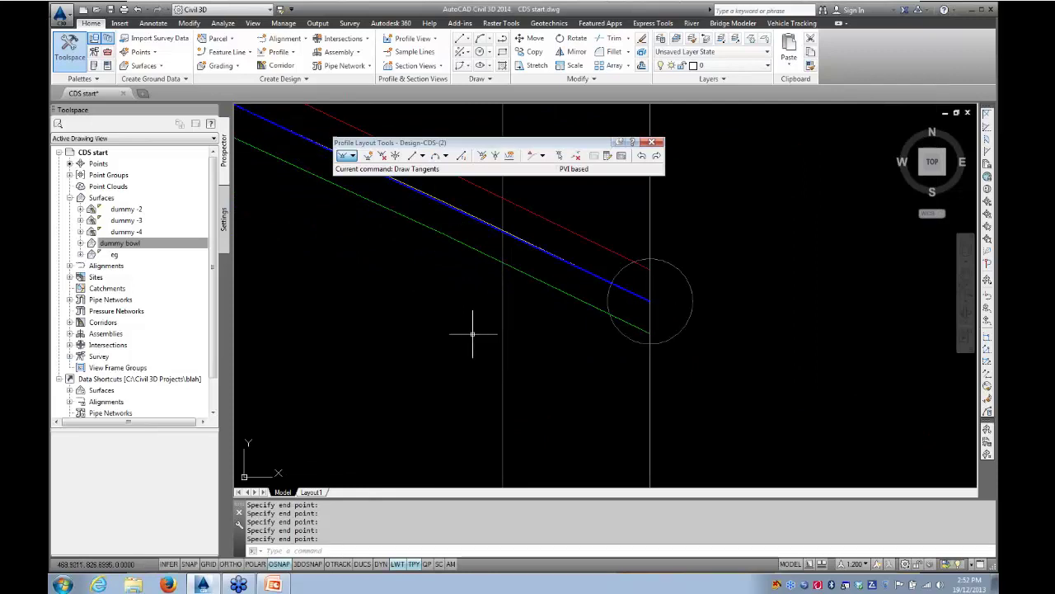
- Shift the design profile's PVI near chainage 73 slightly along to about chainage 73.82, RL 65.44, and close the profile layout tools
{"action": "scroll", "coordinate": [413, 329], "scroll_direction": "down", "scroll_amount": 5}
{"action": "middle_click_drag", "start_coordinate": [324, 338], "coordinate": [719, 343]}
{"action": "scroll", "coordinate": [561, 322], "scroll_direction": "down", "scroll_amount": 4}
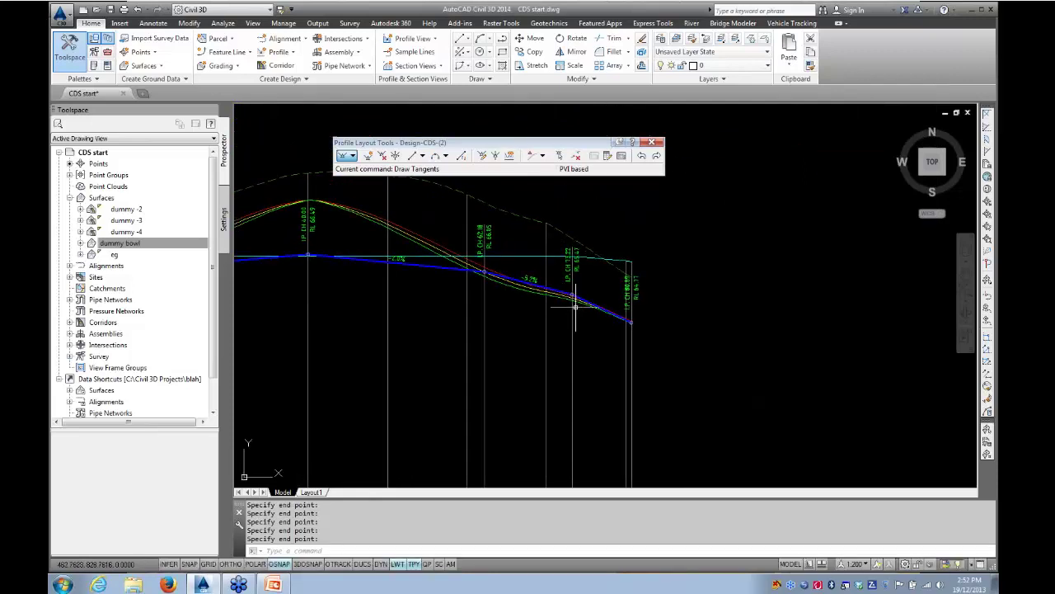
{"action": "scroll", "coordinate": [583, 300], "scroll_direction": "up", "scroll_amount": 7}
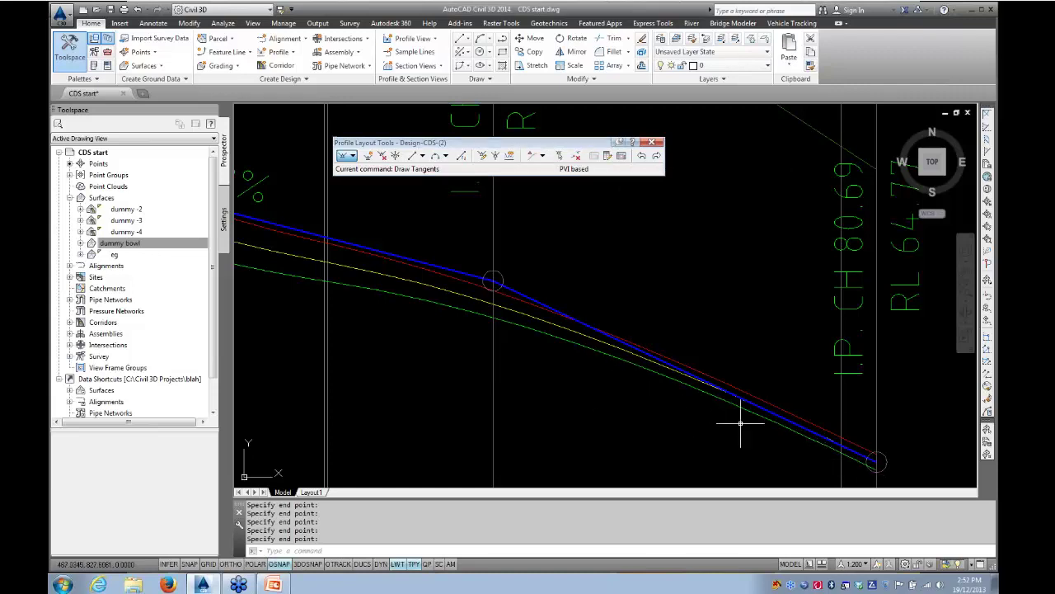
{"action": "right_click", "coordinate": [498, 282]}
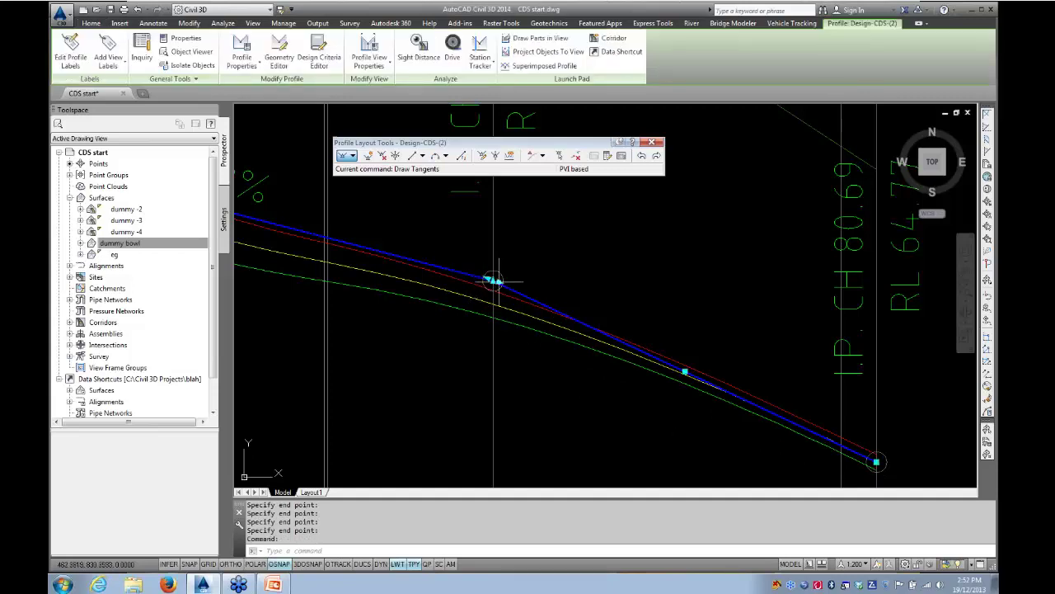
{"action": "left_click", "coordinate": [495, 282]}
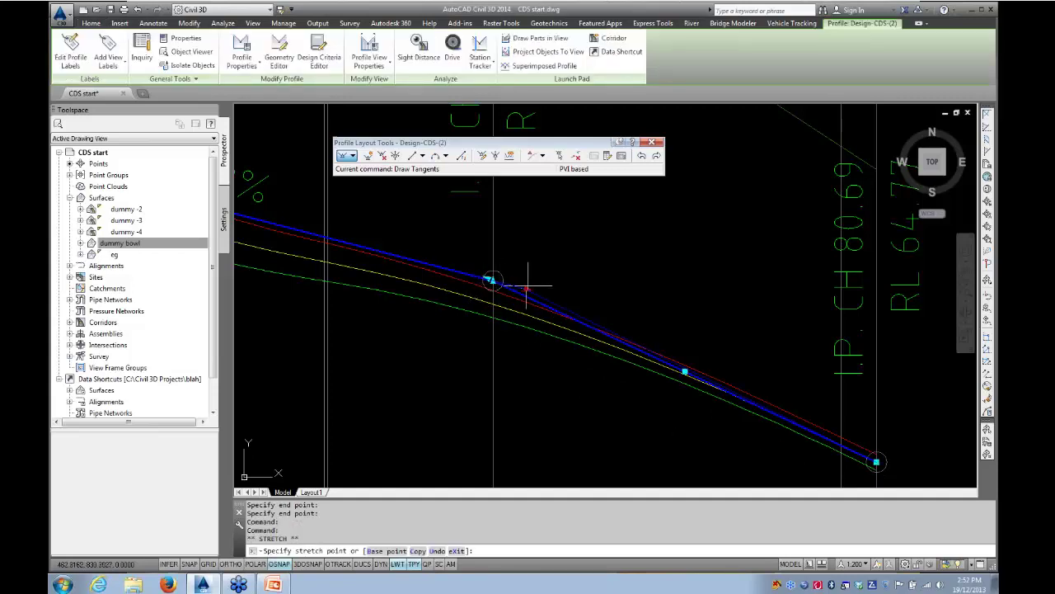
{"action": "left_click", "coordinate": [523, 288]}
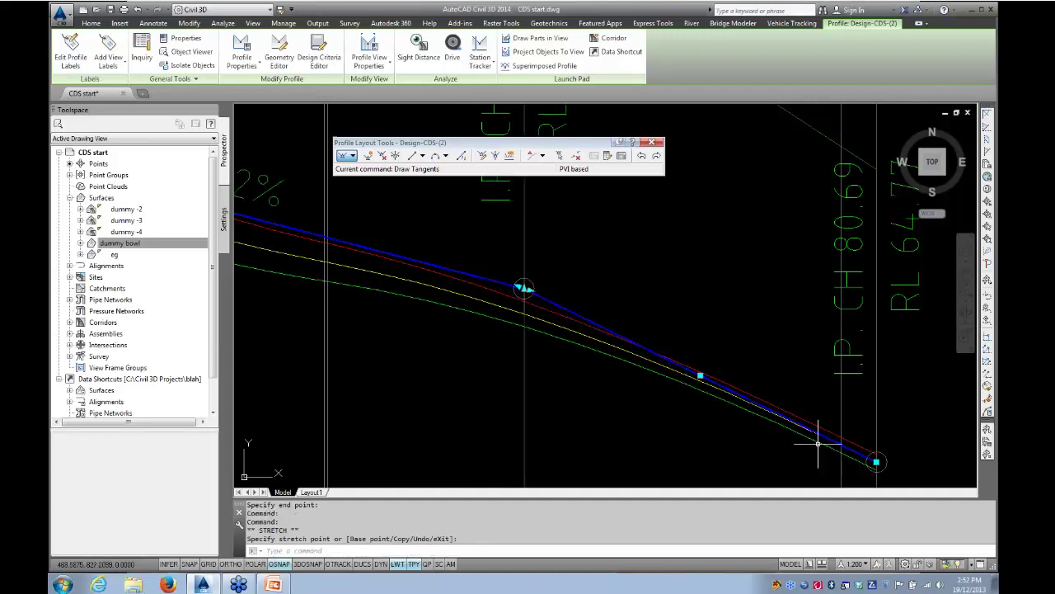
{"action": "scroll", "coordinate": [550, 420], "scroll_direction": "down", "scroll_amount": 2}
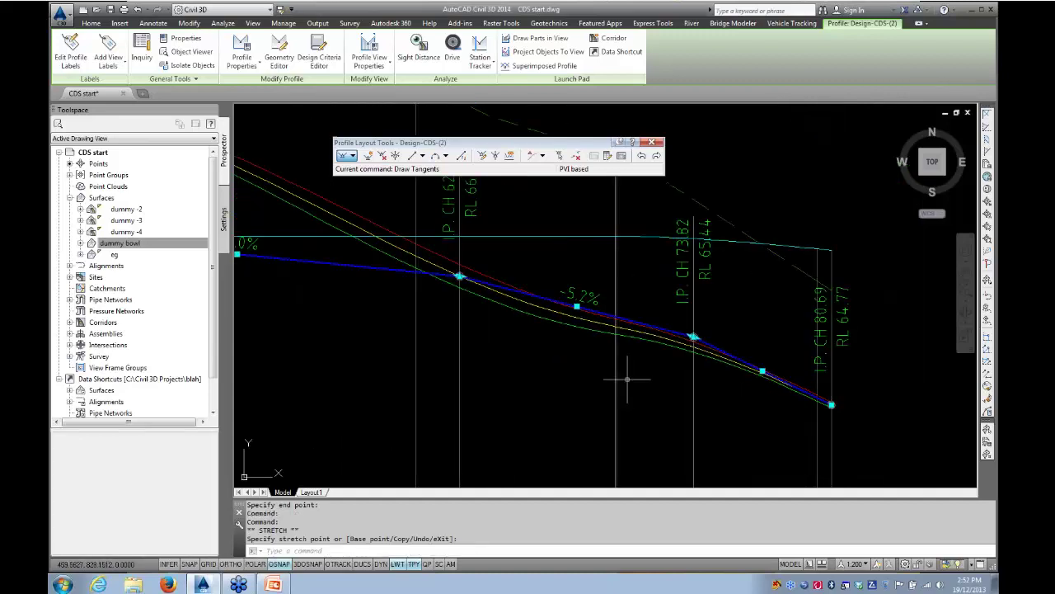
{"action": "scroll", "coordinate": [674, 397], "scroll_direction": "down", "scroll_amount": 3}
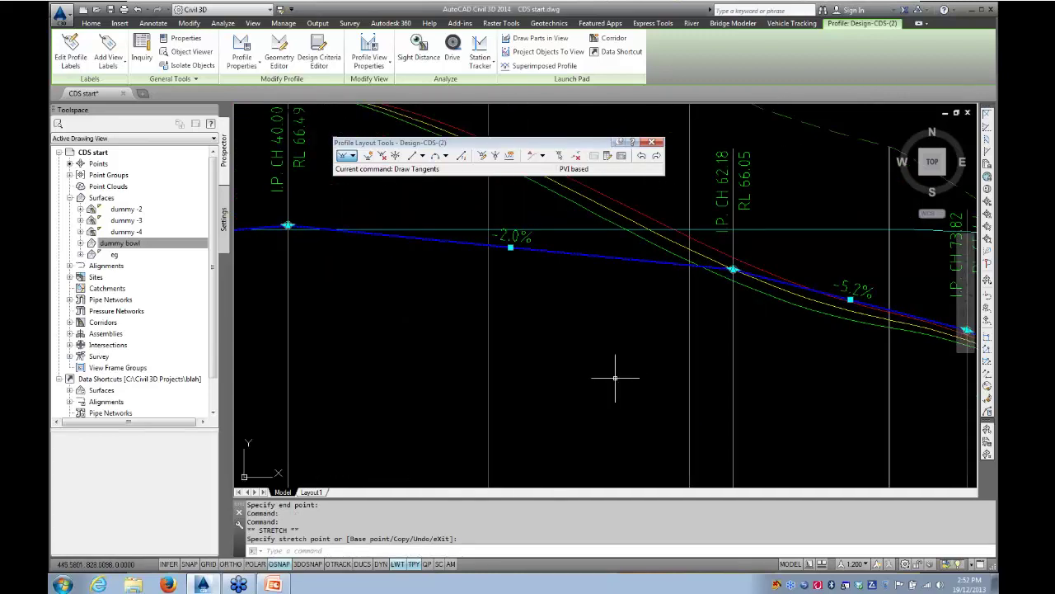
{"action": "middle_click_drag", "start_coordinate": [486, 383], "coordinate": [676, 385]}
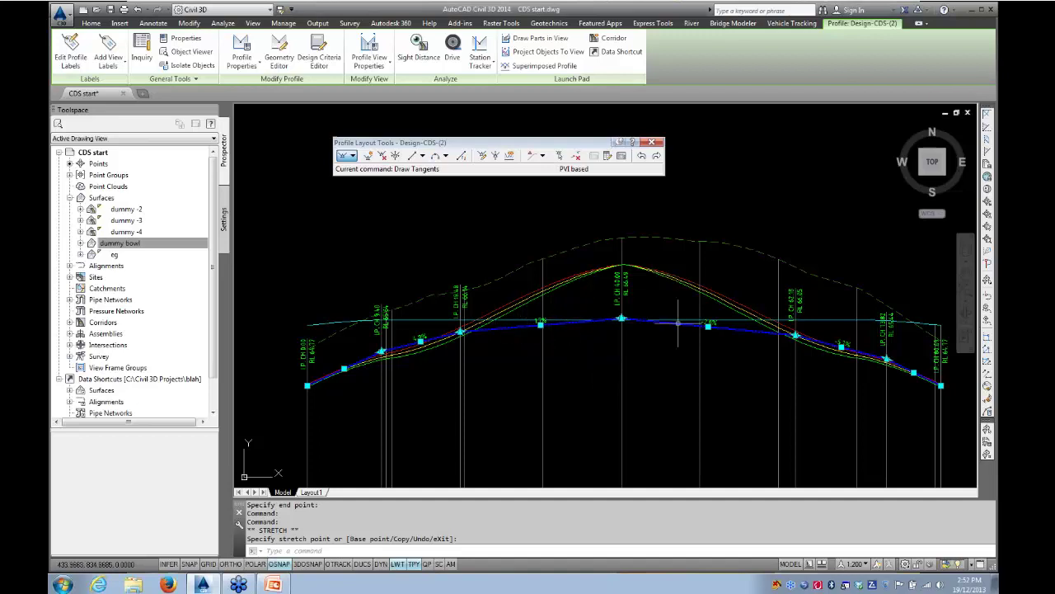
{"action": "scroll", "coordinate": [582, 359], "scroll_direction": "down", "scroll_amount": 3}
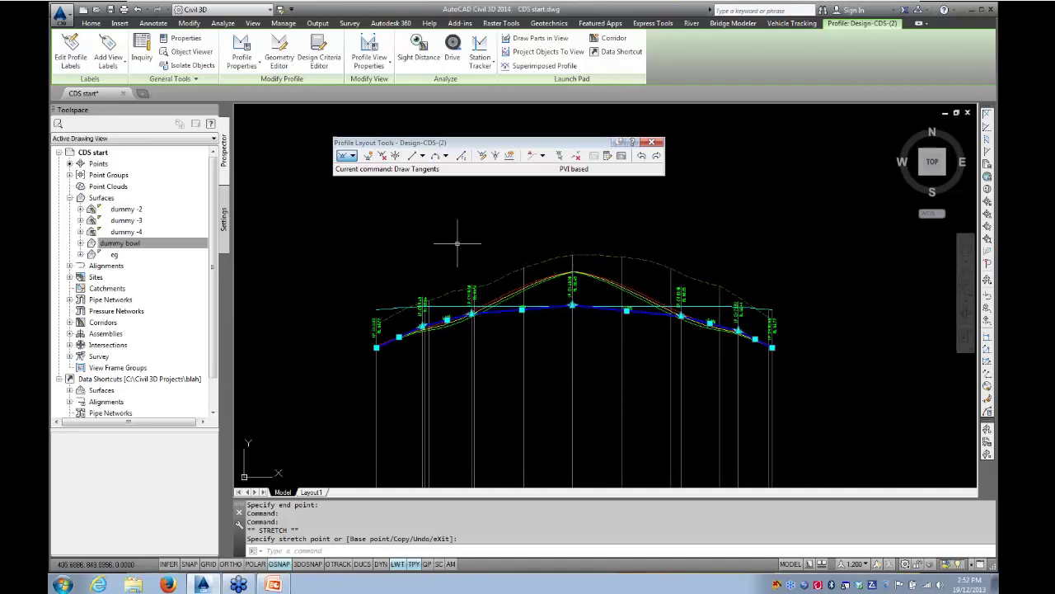
{"action": "left_click", "coordinate": [651, 142]}
- Select the CDS edge alignment in plan and turn on single-viewport station tracking for it
{"action": "scroll", "coordinate": [644, 315], "scroll_direction": "down", "scroll_amount": 6}
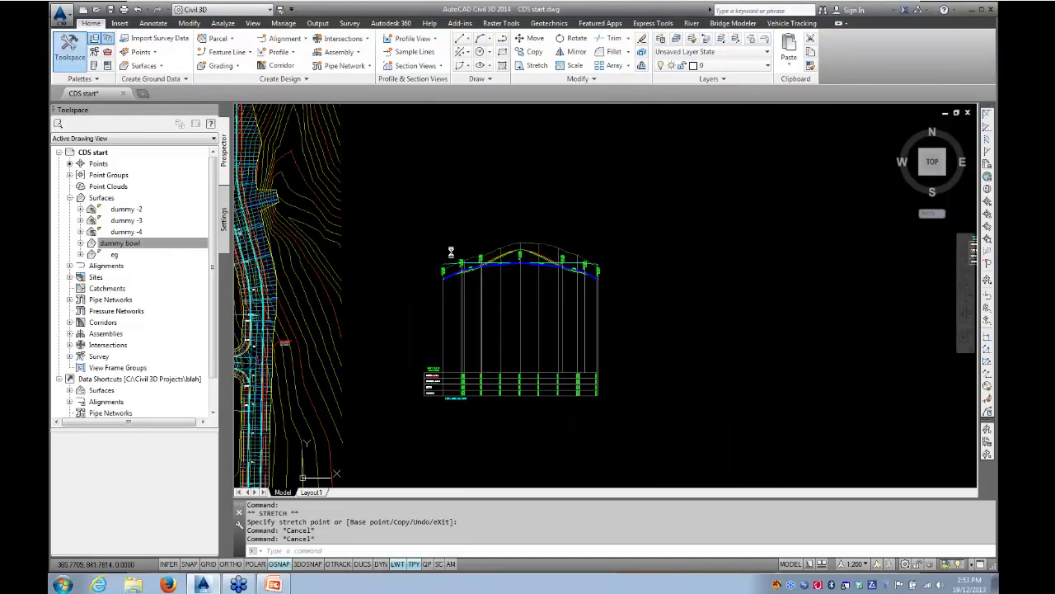
{"action": "scroll", "coordinate": [328, 318], "scroll_direction": "up", "scroll_amount": 5}
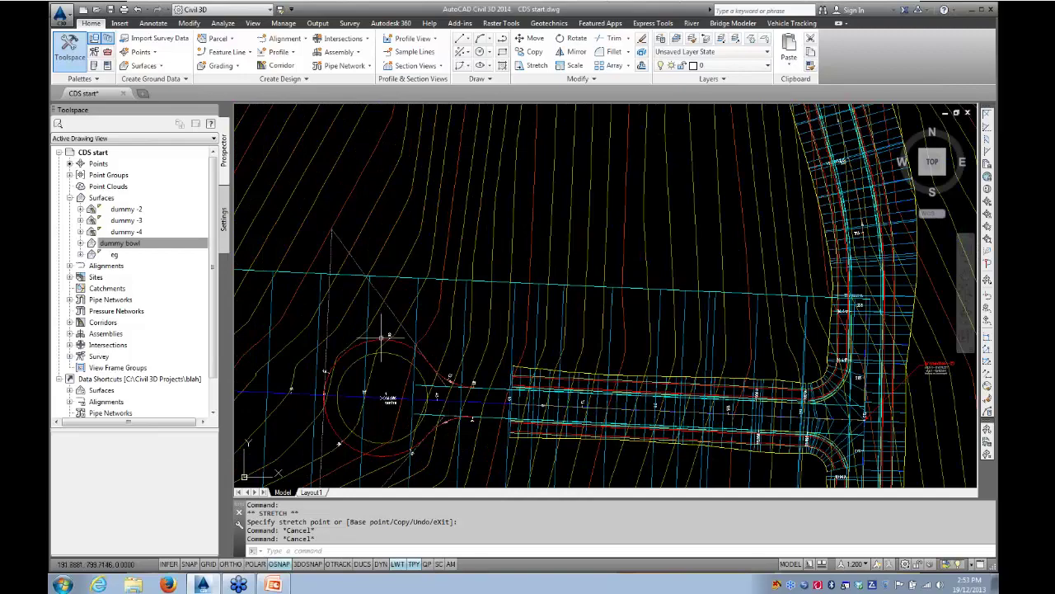
{"action": "left_click", "coordinate": [378, 338]}
{"action": "scroll", "coordinate": [404, 297], "scroll_direction": "down", "scroll_amount": 3}
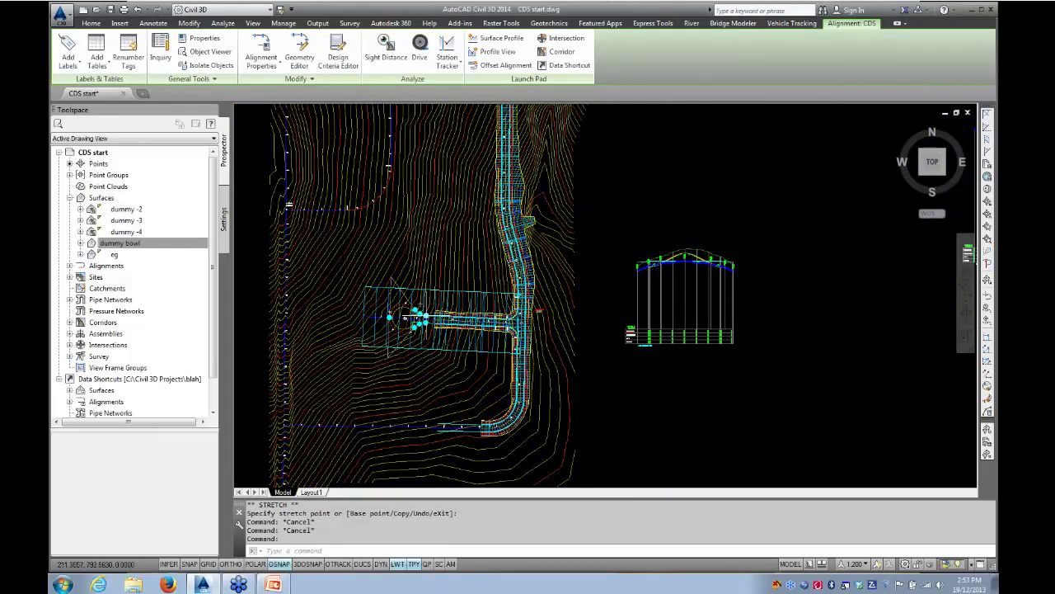
{"action": "scroll", "coordinate": [437, 305], "scroll_direction": "up", "scroll_amount": 2}
{"action": "scroll", "coordinate": [501, 320], "scroll_direction": "down", "scroll_amount": 2}
{"action": "middle_click_drag", "start_coordinate": [502, 320], "coordinate": [432, 330]}
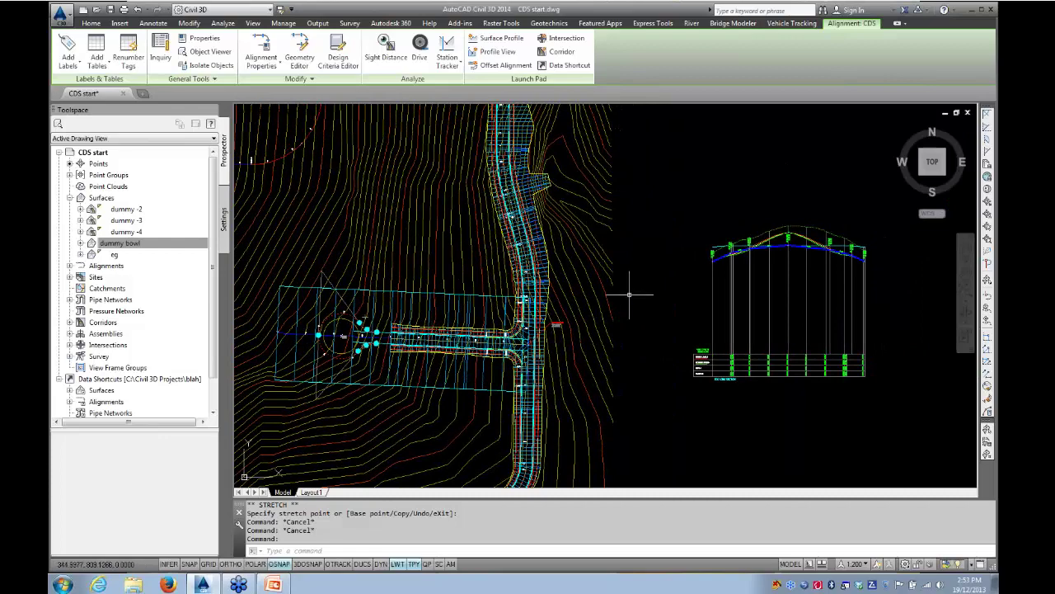
{"action": "left_click", "coordinate": [447, 46]}
{"action": "left_click", "coordinate": [474, 106]}
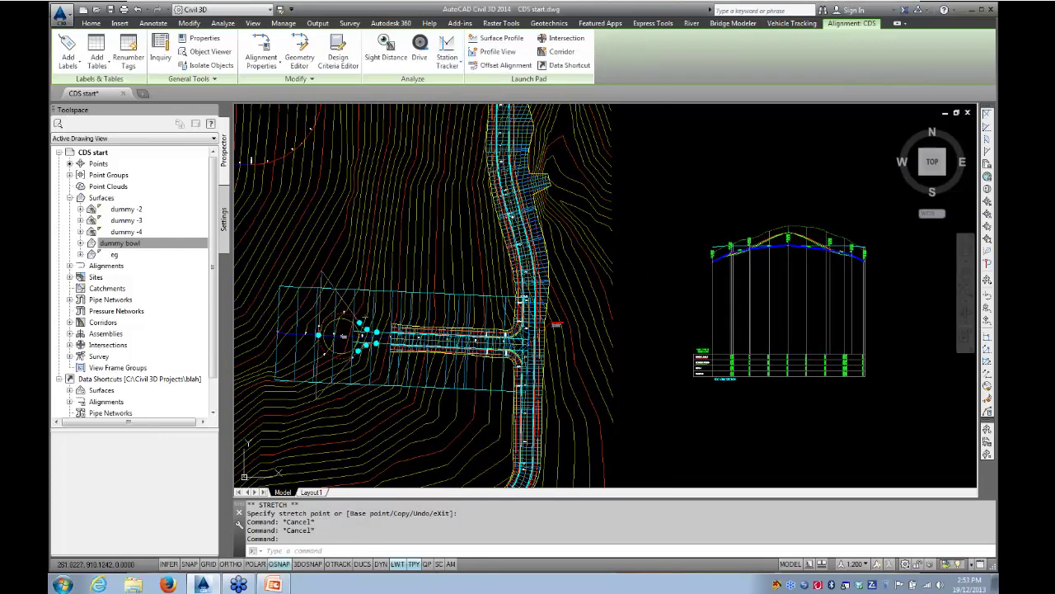
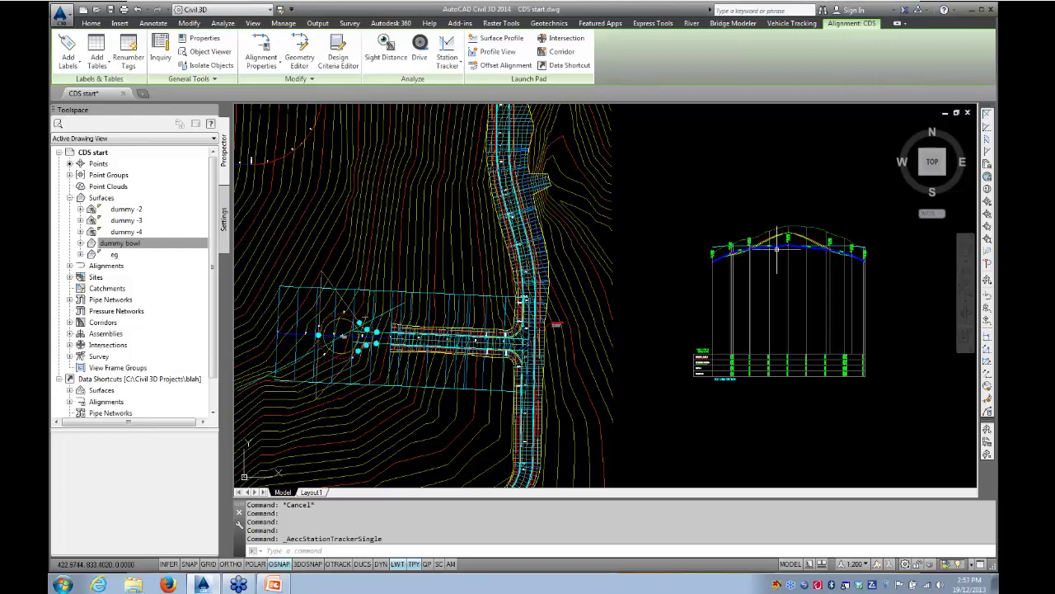
- Compare positions along the alignment with their chainages in the CDS profile view, and turn the station tracker off
{"action": "middle_click_drag", "start_coordinate": [762, 256], "coordinate": [677, 252]}
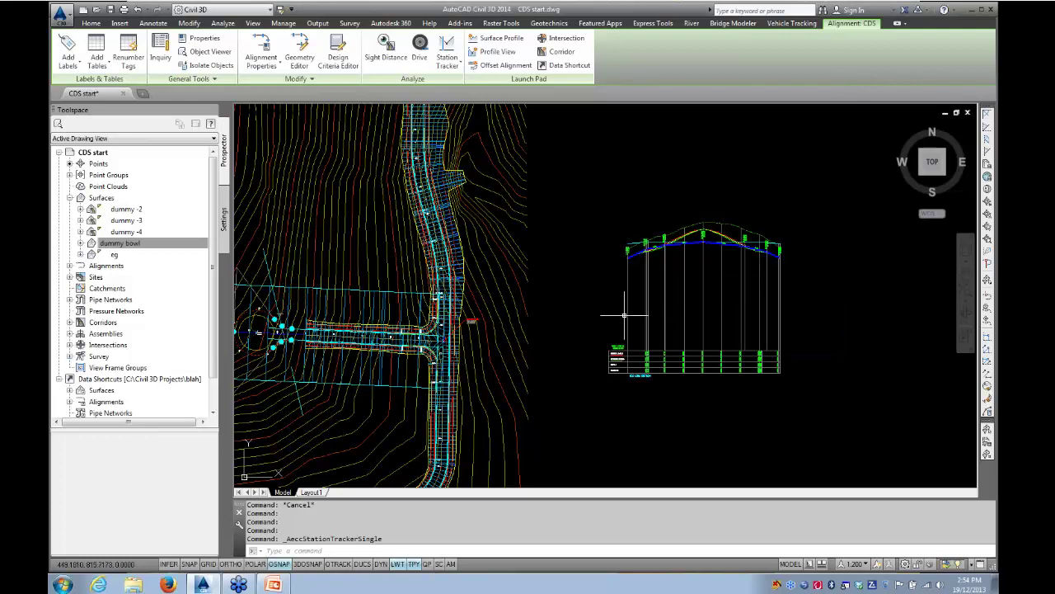
{"action": "middle_click_drag", "start_coordinate": [598, 319], "coordinate": [619, 319]}
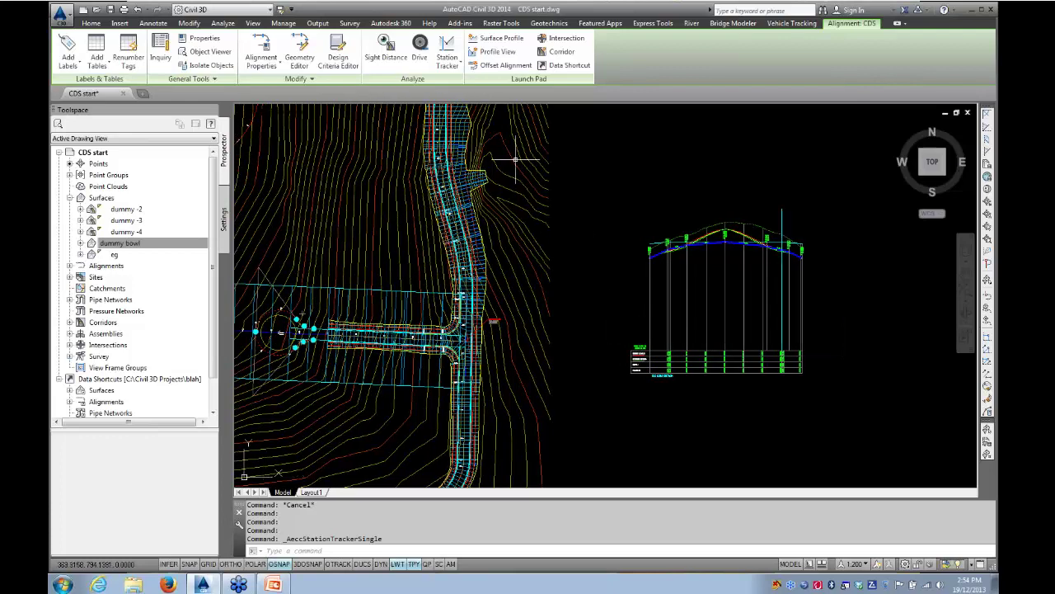
{"action": "left_click", "coordinate": [446, 65]}
{"action": "left_click", "coordinate": [457, 86]}
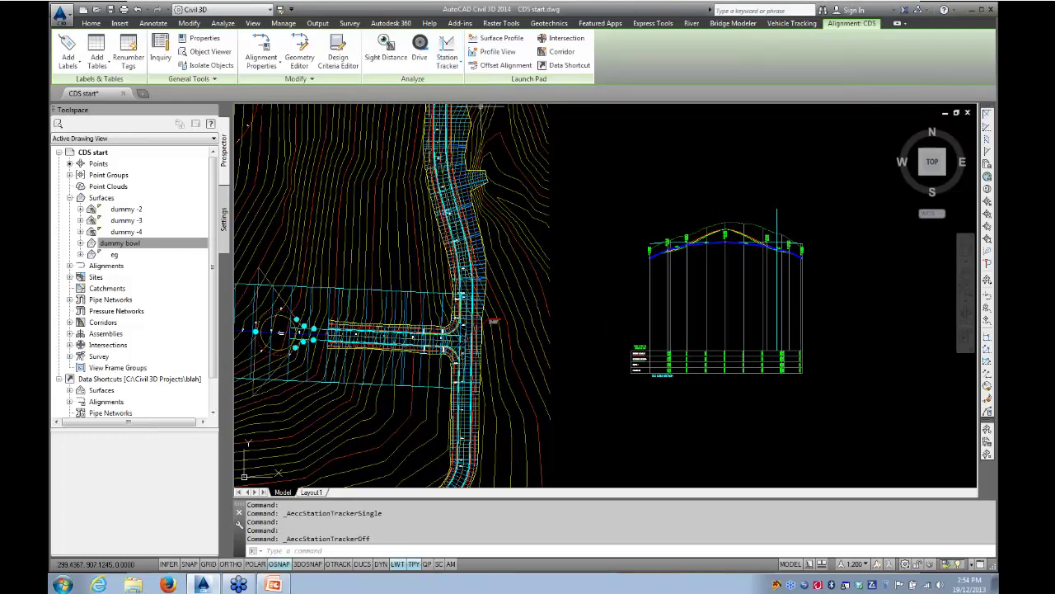
- Select the blue CDS design profile and open its geometry editor
{"action": "scroll", "coordinate": [736, 247], "scroll_direction": "up", "scroll_amount": 6}
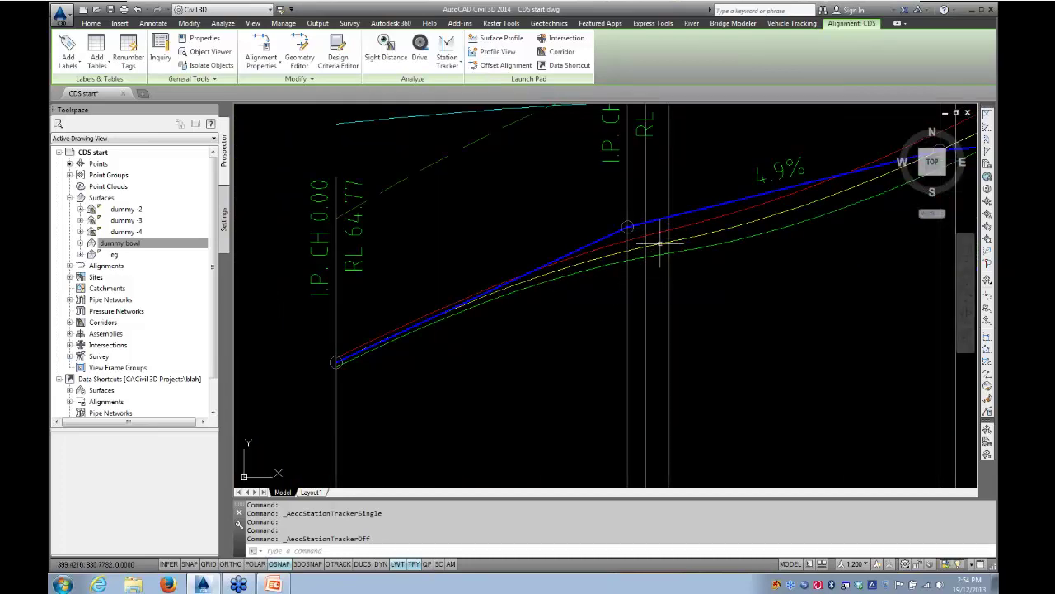
{"action": "scroll", "coordinate": [624, 272], "scroll_direction": "down", "scroll_amount": 4}
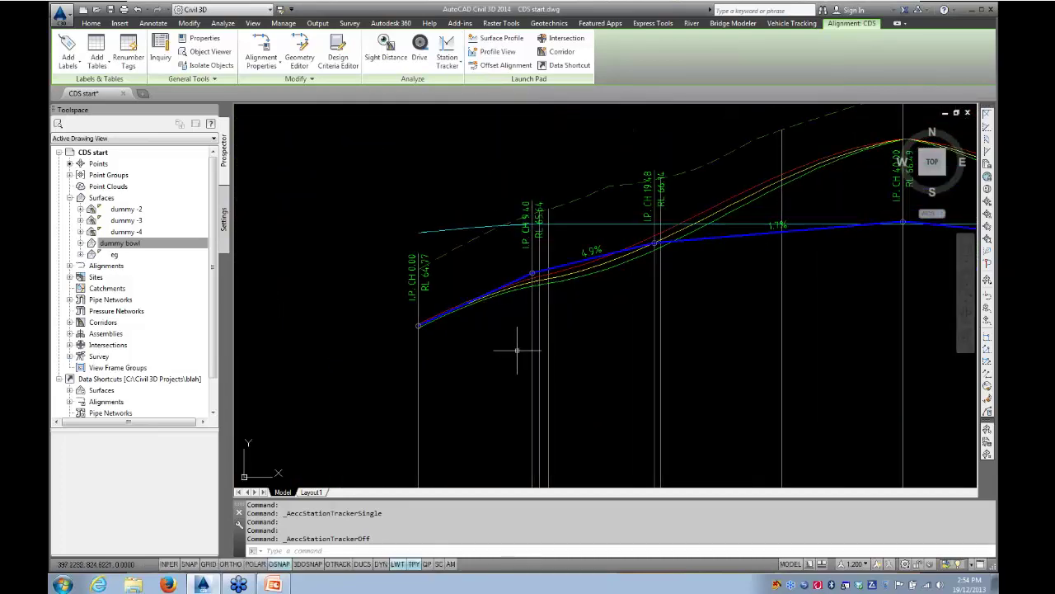
{"action": "left_click", "coordinate": [711, 238]}
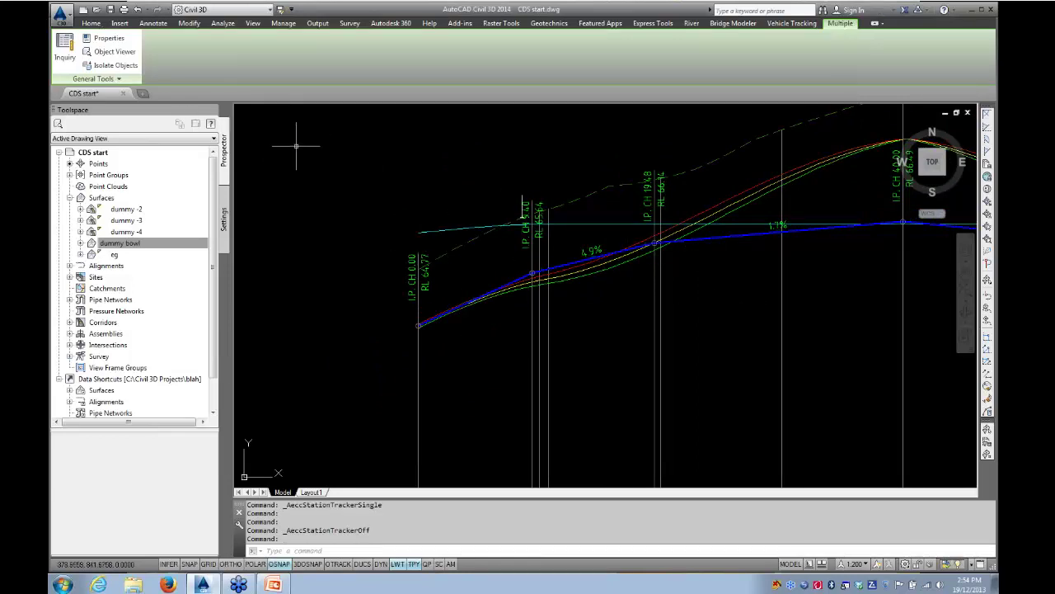
{"action": "key", "text": "Escape"}
{"action": "left_click", "coordinate": [702, 235]}
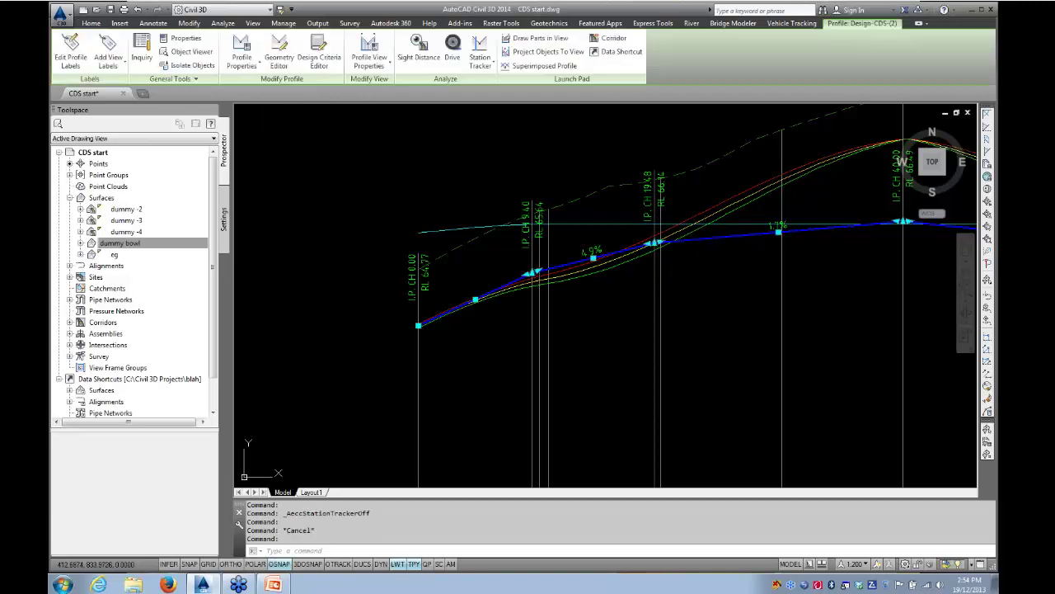
{"action": "left_click", "coordinate": [286, 53]}
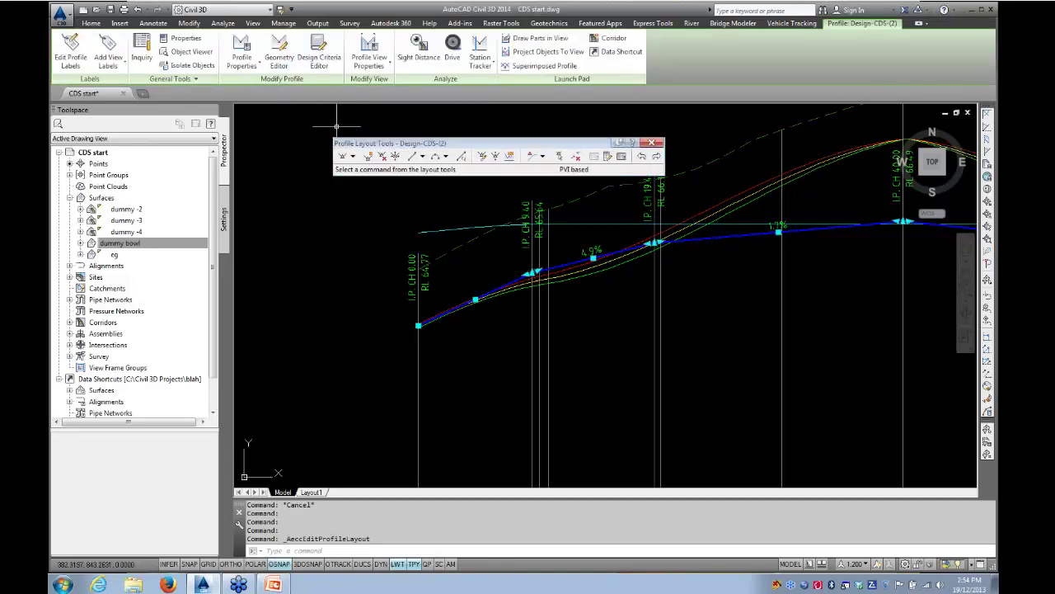
{"action": "left_click", "coordinate": [446, 156]}
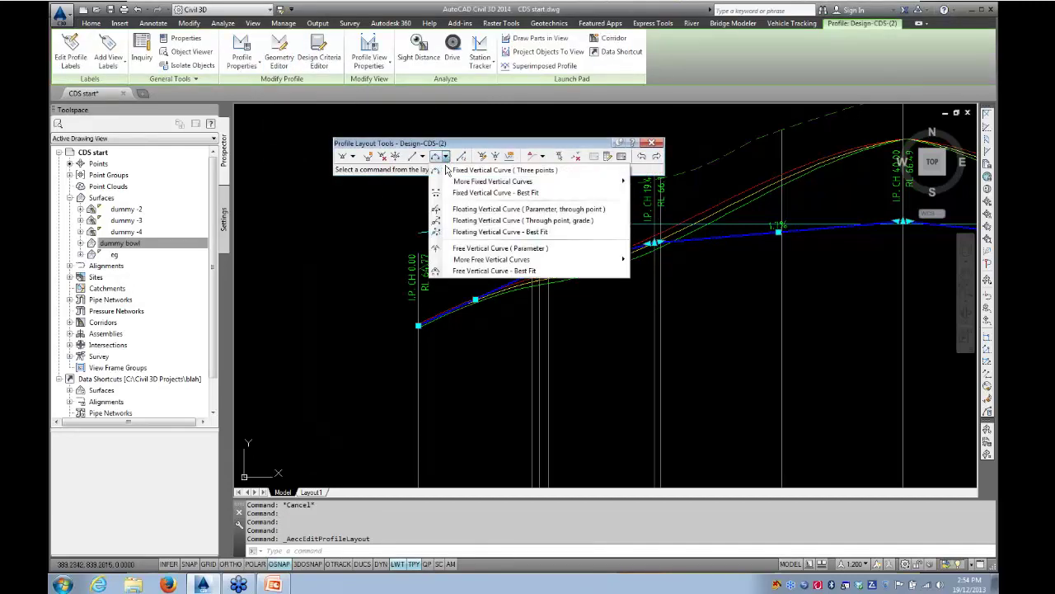
{"action": "mouse_move", "coordinate": [568, 261]}
{"action": "left_click", "coordinate": [661, 272]}
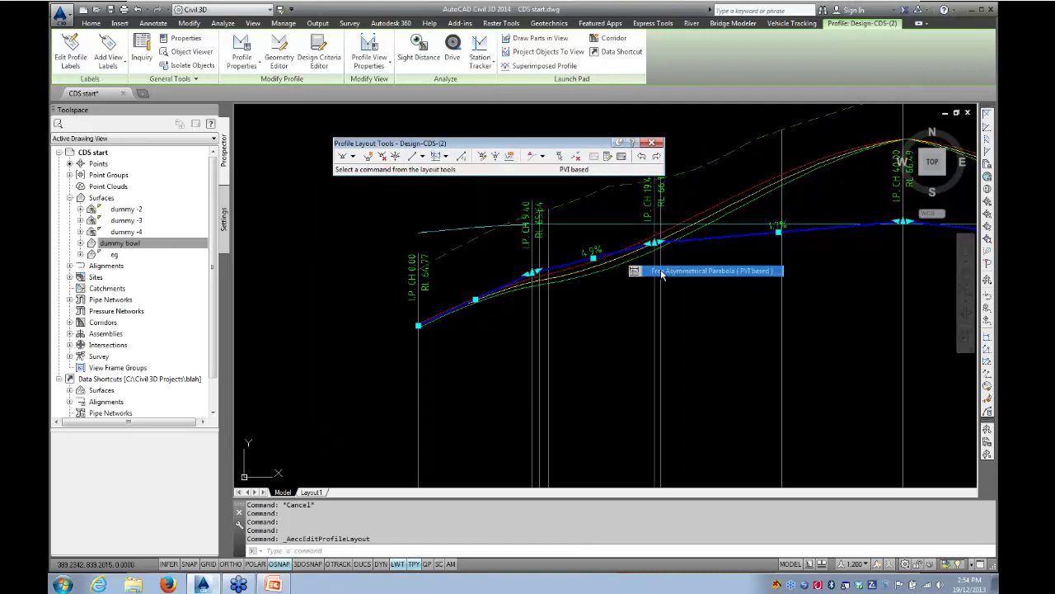
{"action": "left_click", "coordinate": [520, 263]}
{"action": "left_click", "coordinate": [362, 268]}
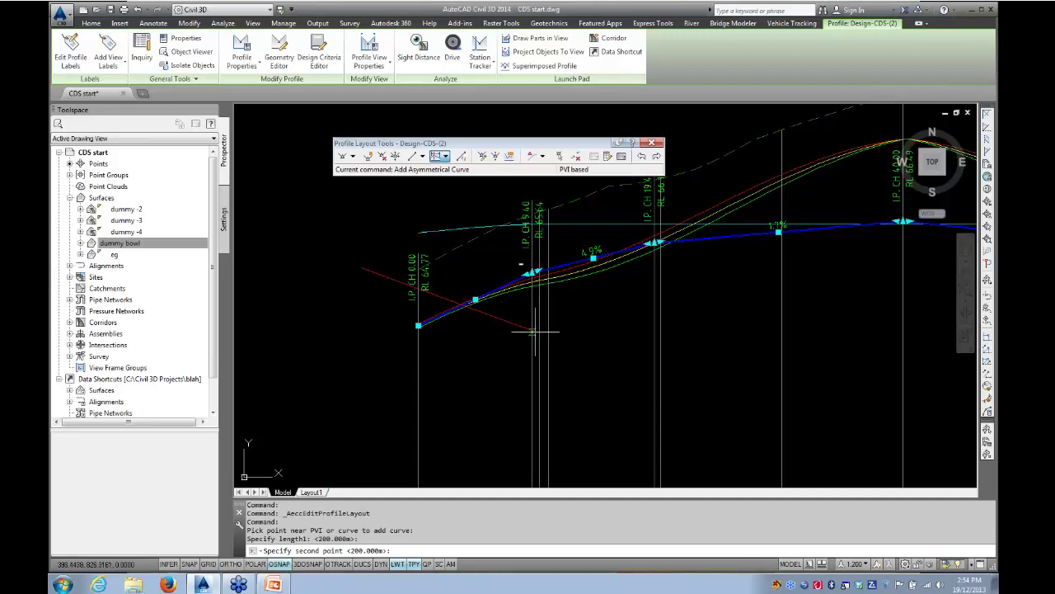
{"action": "scroll", "coordinate": [520, 264], "scroll_direction": "up", "scroll_amount": 3}
{"action": "scroll", "coordinate": [520, 263], "scroll_direction": "down", "scroll_amount": 4}
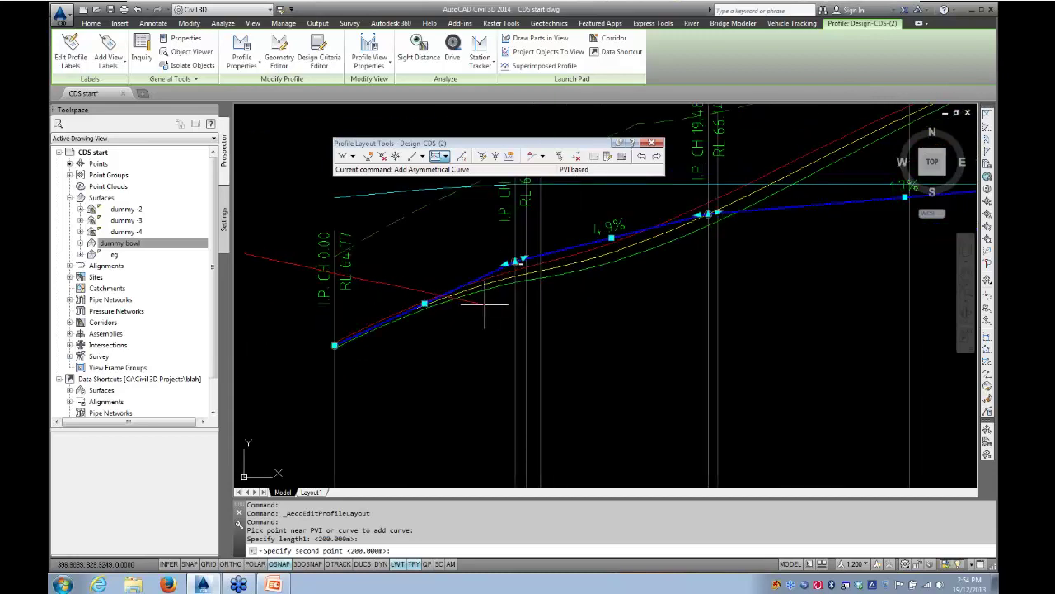
{"action": "key", "text": "Escape"}
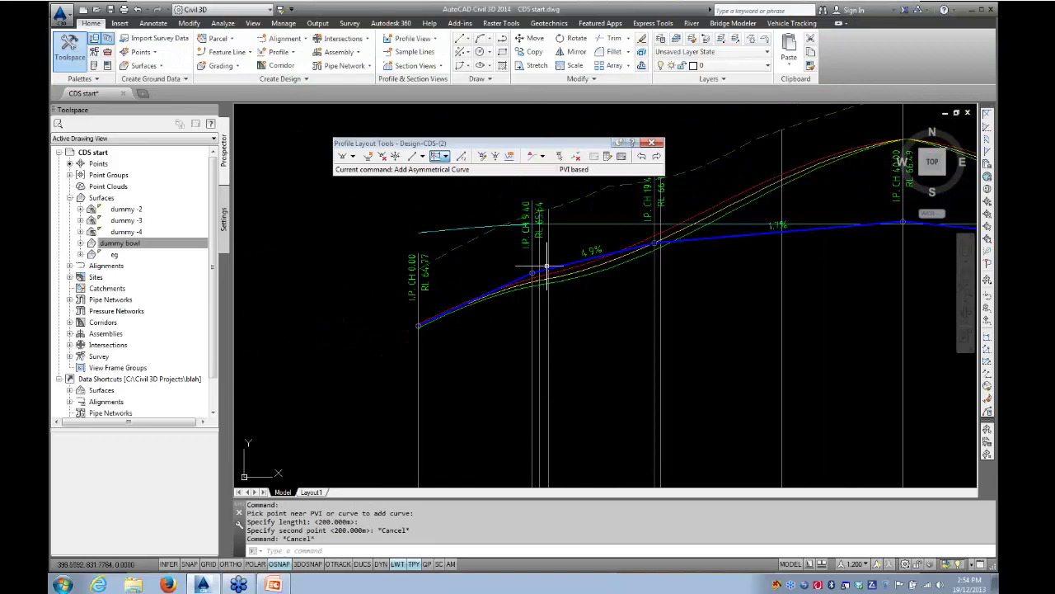
- Add a PVI-based free vertical parabola to the design profile at the chainage 9.40 PVI, picking its length with two points
{"action": "left_click", "coordinate": [585, 271]}
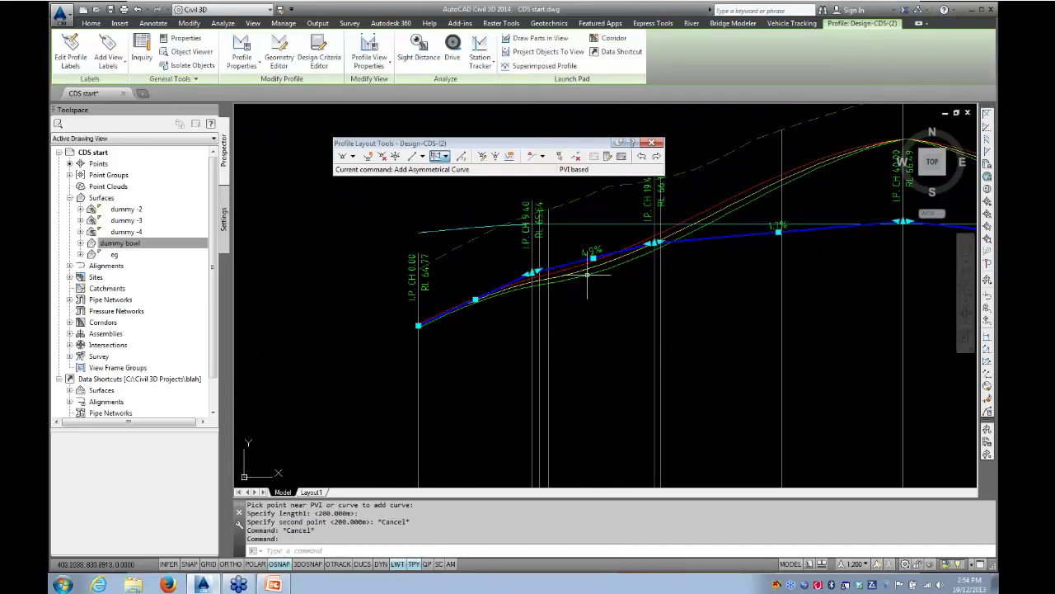
{"action": "left_click", "coordinate": [445, 155]}
{"action": "mouse_move", "coordinate": [469, 260]}
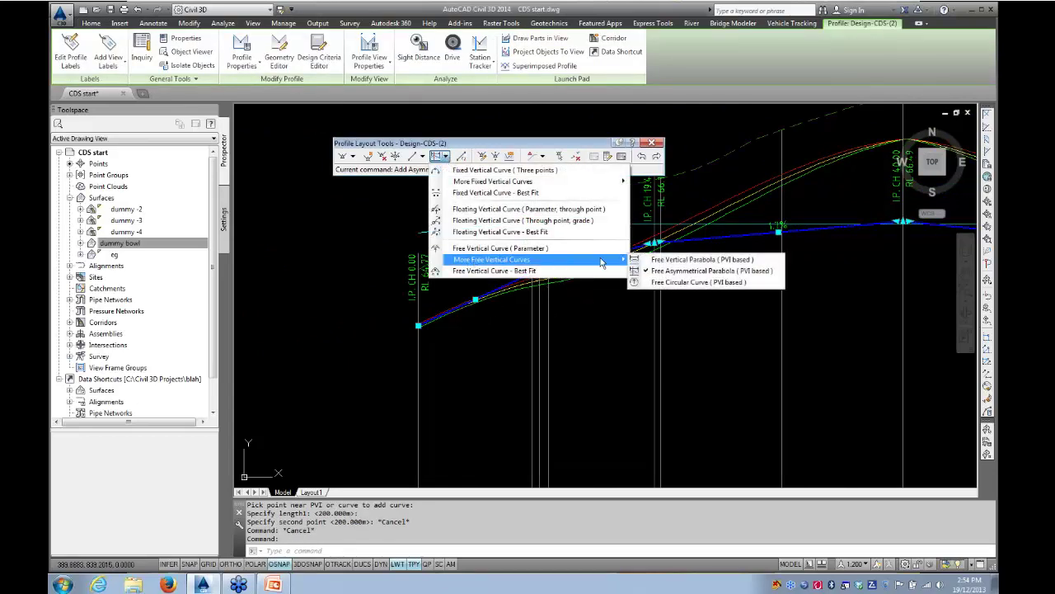
{"action": "left_click", "coordinate": [683, 260]}
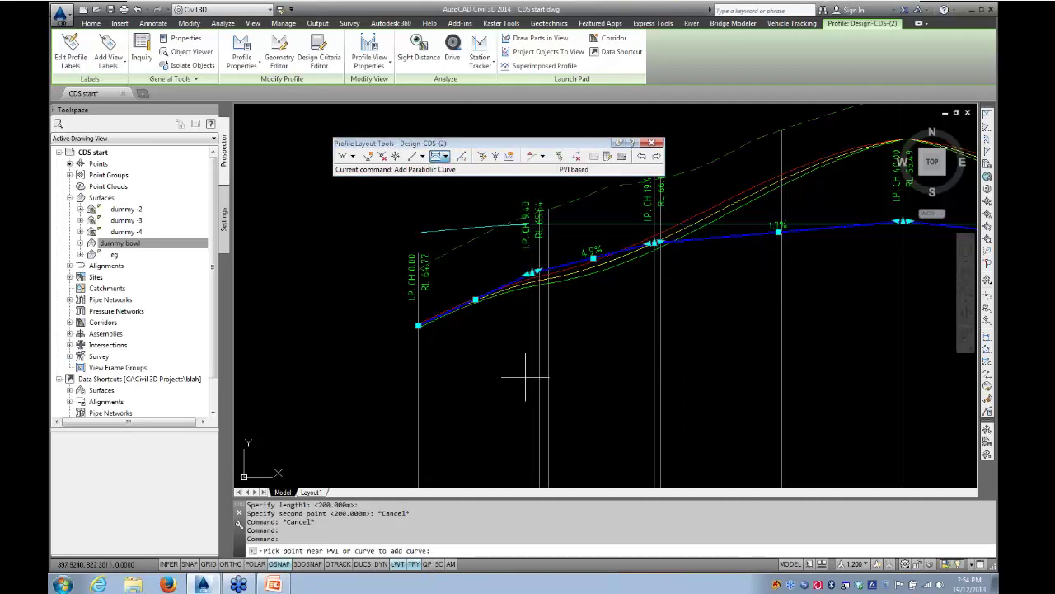
{"action": "left_click", "coordinate": [509, 339]}
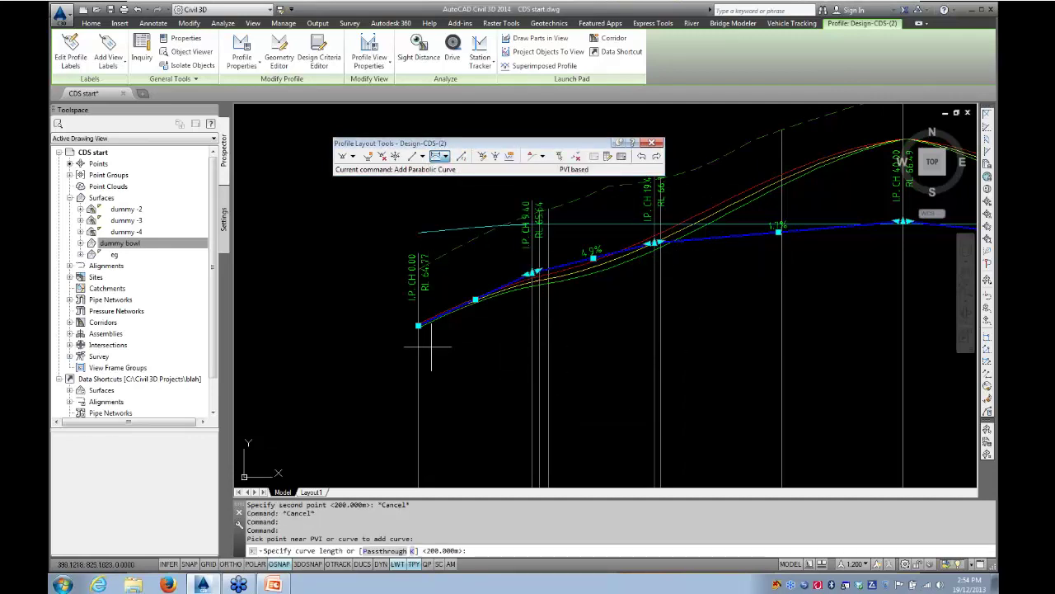
{"action": "left_click", "coordinate": [356, 350]}
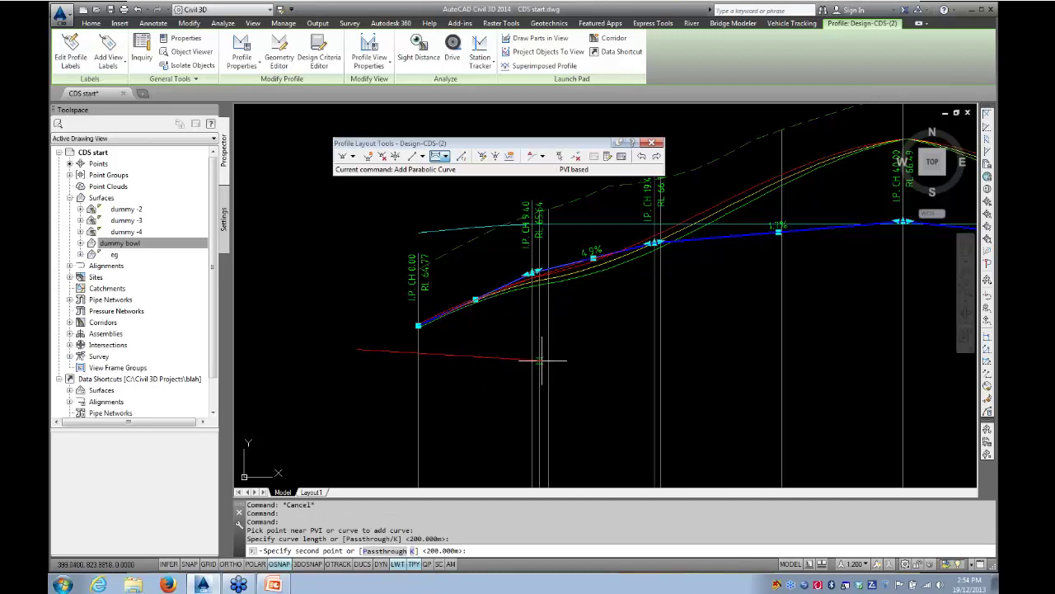
{"action": "left_click", "coordinate": [484, 365]}
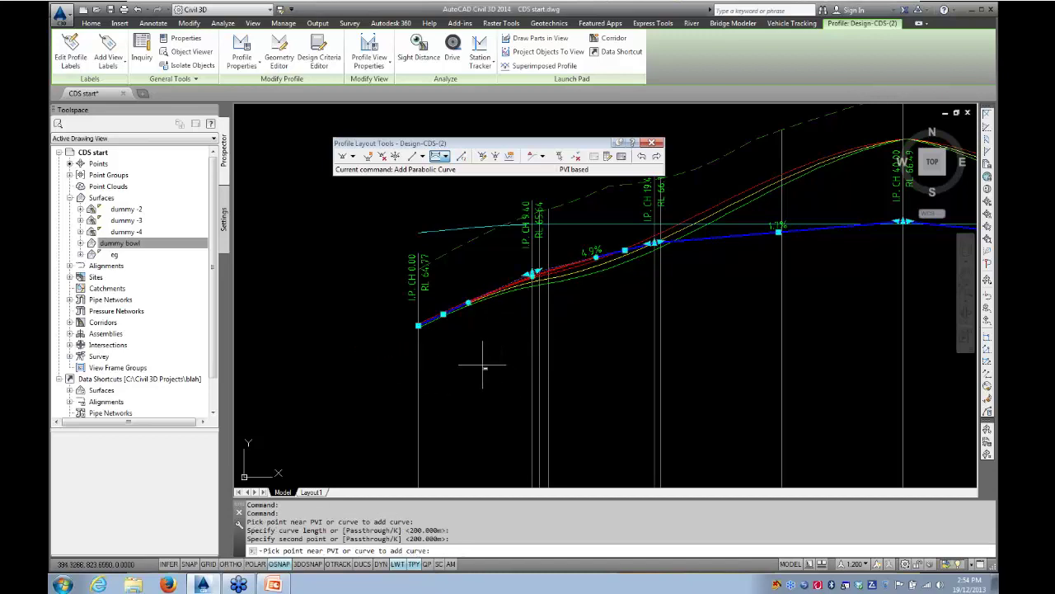
- Add a free vertical parabola at the design profile's second intersection point, near chainage 19.4, picking its length with two points
{"action": "left_click", "coordinate": [661, 284]}
{"action": "left_click", "coordinate": [633, 312]}
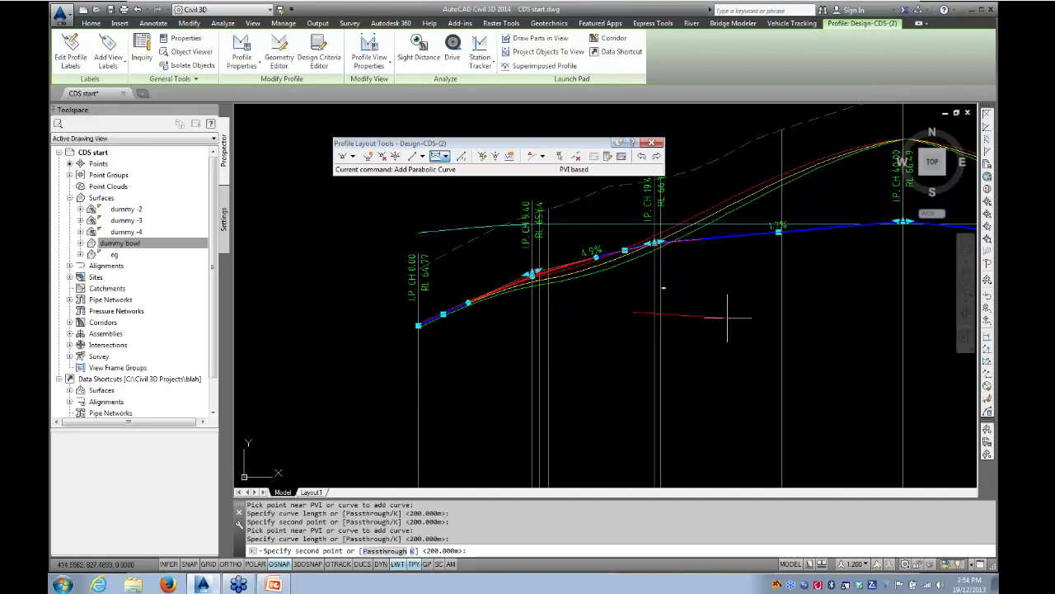
{"action": "left_click", "coordinate": [726, 318]}
- Add a free vertical parabola at the chainage 73.82 PVI, picking its length with two points
{"action": "middle_click_drag", "start_coordinate": [717, 330], "coordinate": [375, 338]}
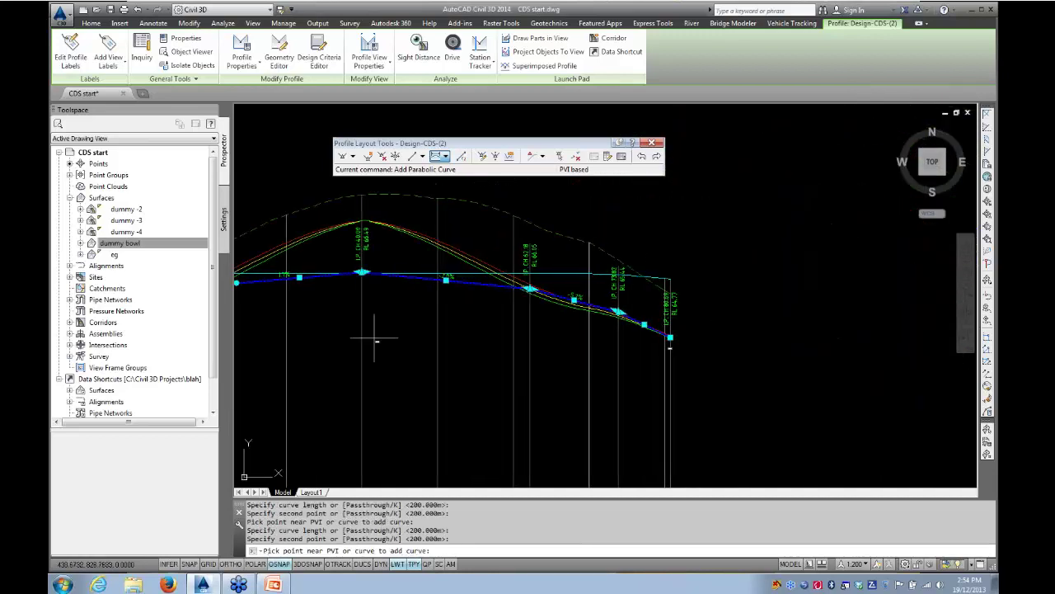
{"action": "scroll", "coordinate": [606, 340], "scroll_direction": "up", "scroll_amount": 5}
{"action": "left_click", "coordinate": [539, 313]}
{"action": "left_click", "coordinate": [539, 328]}
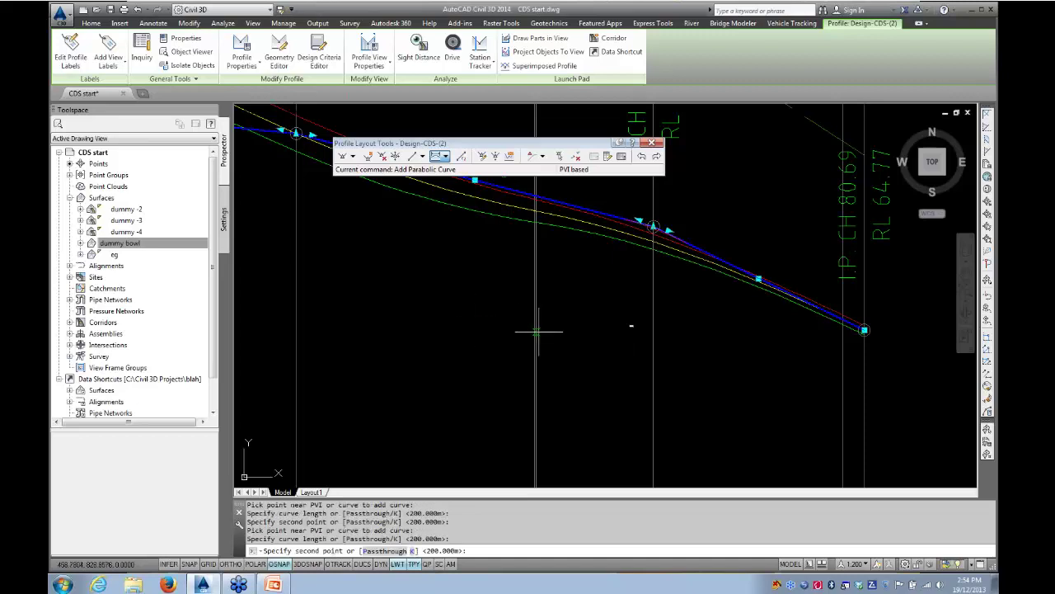
{"action": "left_click", "coordinate": [631, 335]}
- Add a free vertical parabola at the chainage 62.18 PVI, picking its length with two points
{"action": "scroll", "coordinate": [612, 302], "scroll_direction": "down", "scroll_amount": 4}
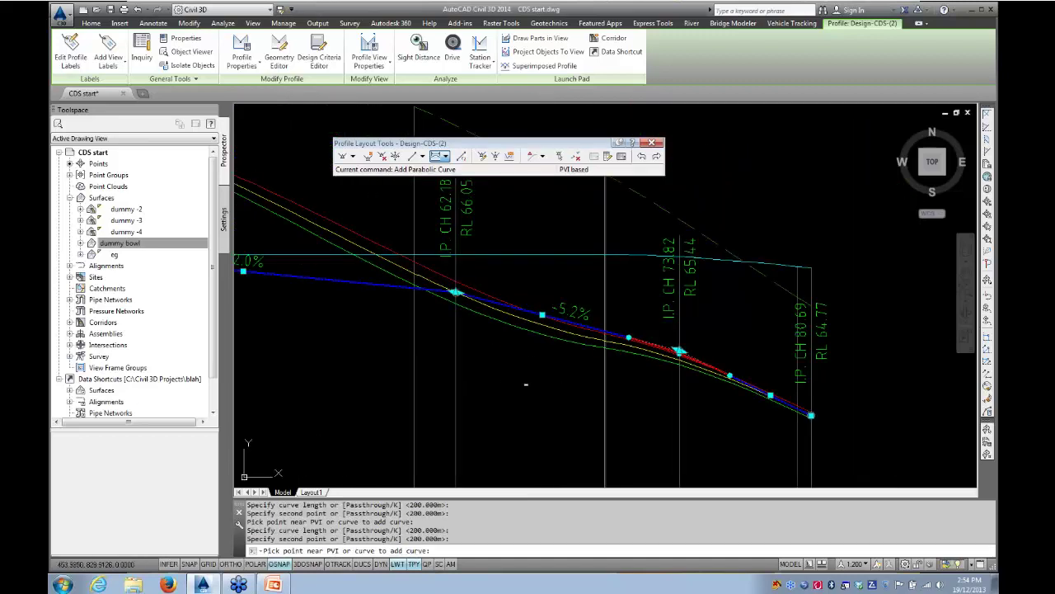
{"action": "left_click", "coordinate": [458, 373]}
{"action": "left_click", "coordinate": [287, 363]}
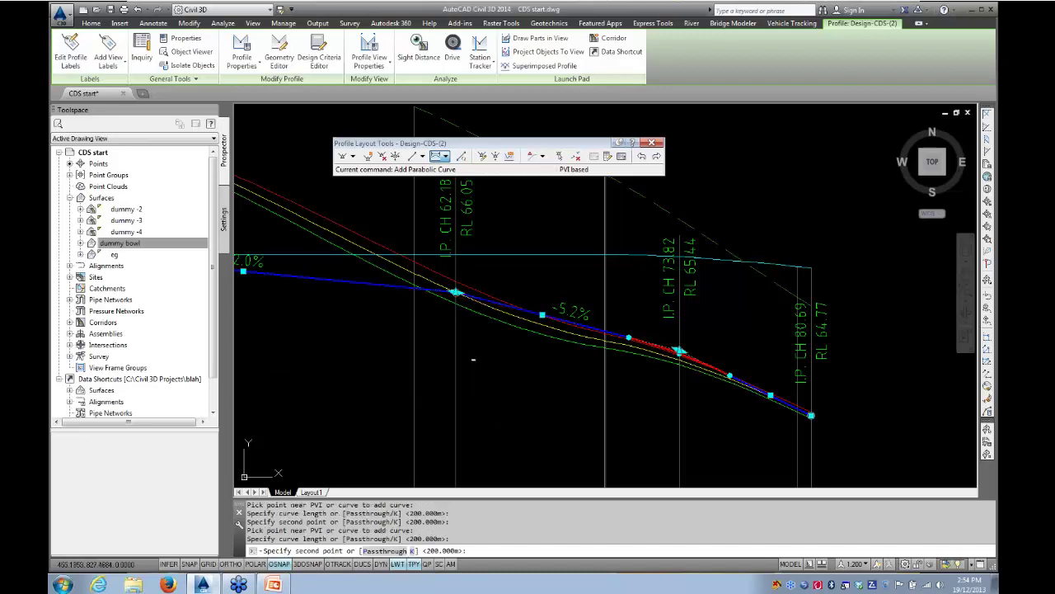
{"action": "left_click", "coordinate": [483, 375]}
- Add a free vertical parabola at the crest PVI at chainage 40.00, picking its length with two points, and finish adding curves
{"action": "scroll", "coordinate": [602, 343], "scroll_direction": "down", "scroll_amount": 3}
{"action": "left_click", "coordinate": [480, 311]}
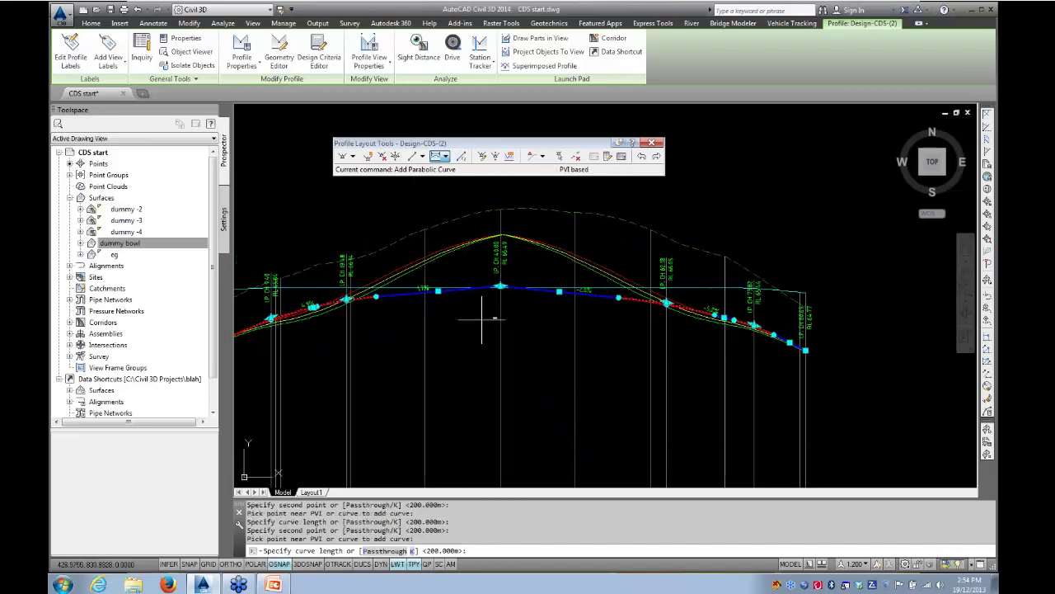
{"action": "left_click", "coordinate": [435, 331]}
{"action": "left_click", "coordinate": [542, 332]}
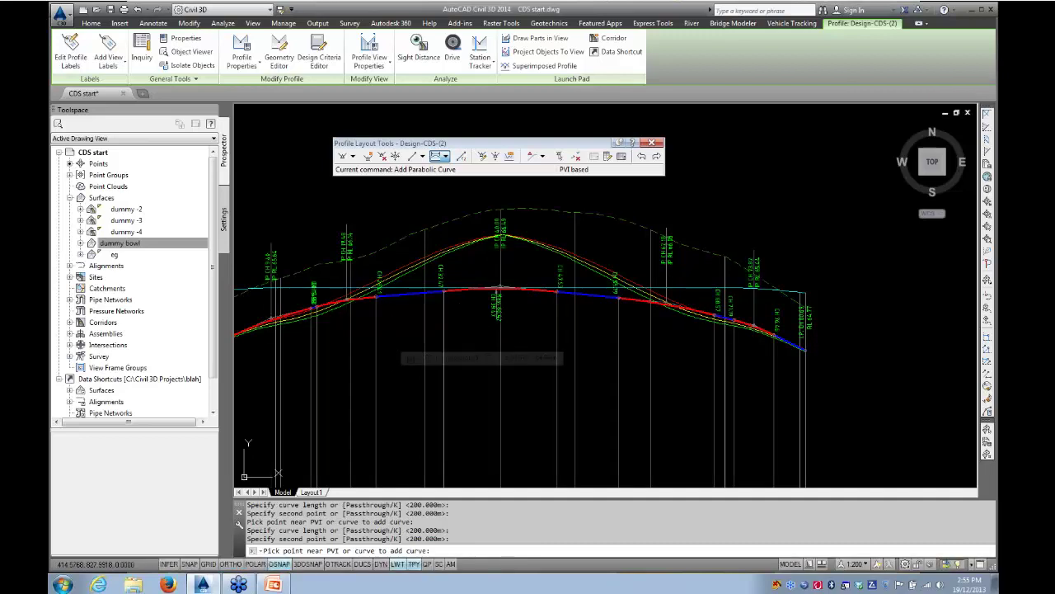
{"action": "key", "text": "Escape"}
{"action": "middle_click_drag", "start_coordinate": [442, 349], "coordinate": [565, 322]}
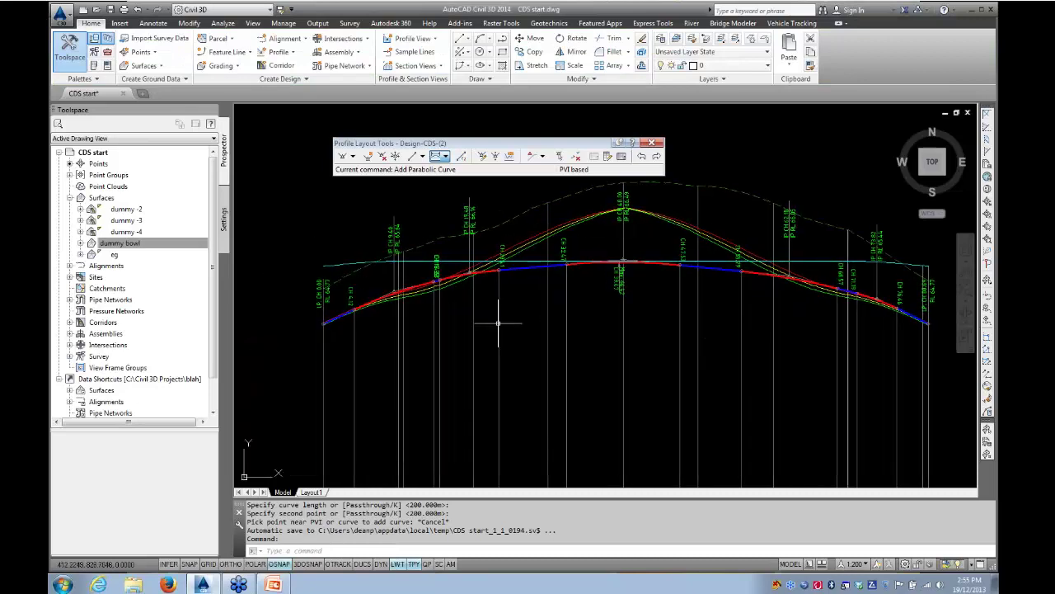
{"action": "key", "text": "Escape"}
{"action": "key", "text": "Escape"}
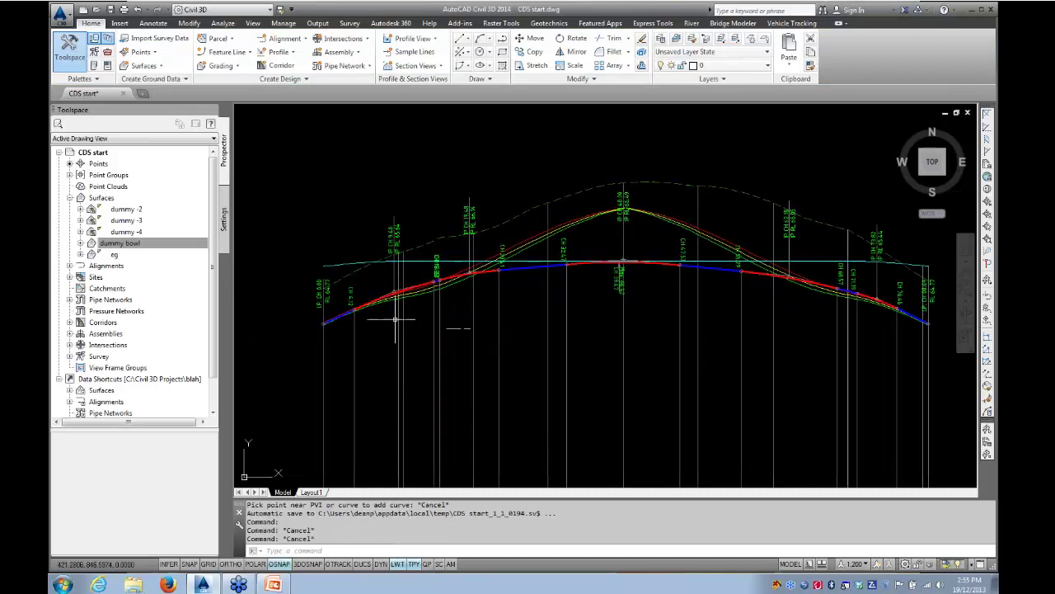
- Select the design profile and shorten its first vertical curve so that it ends at about chainage 12.66
{"action": "scroll", "coordinate": [418, 287], "scroll_direction": "up", "scroll_amount": 3}
{"action": "left_click", "coordinate": [437, 299]}
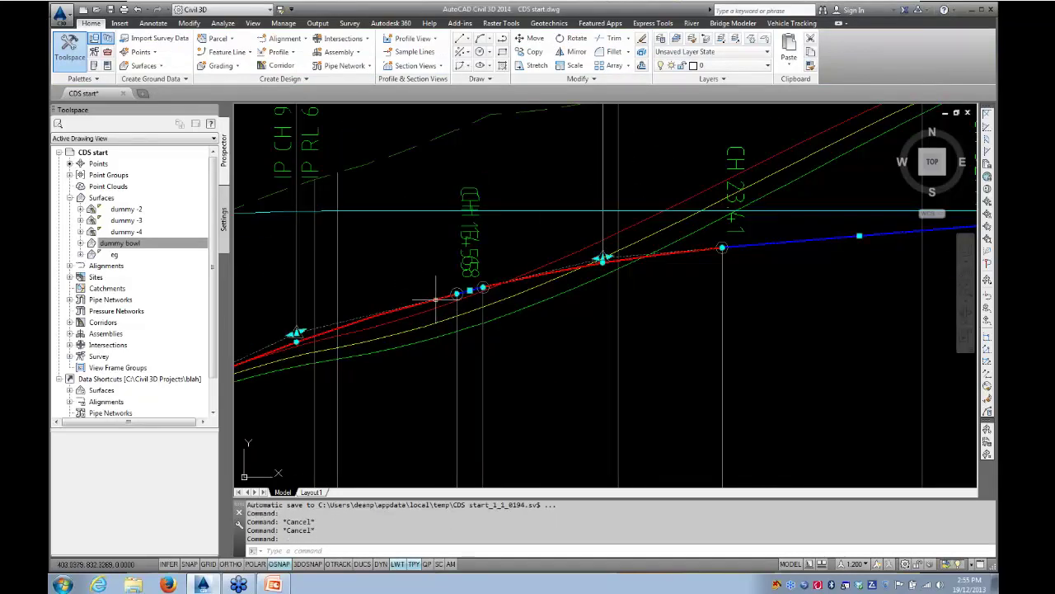
{"action": "left_click", "coordinate": [457, 293]}
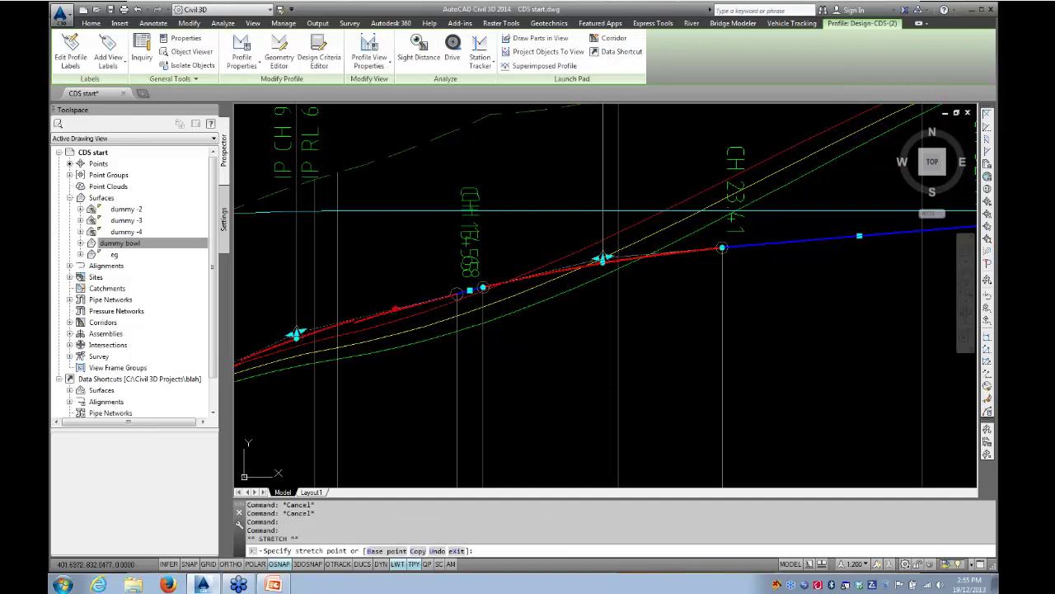
{"action": "left_click", "coordinate": [394, 308]}
{"action": "scroll", "coordinate": [533, 289], "scroll_direction": "down", "scroll_amount": 2}
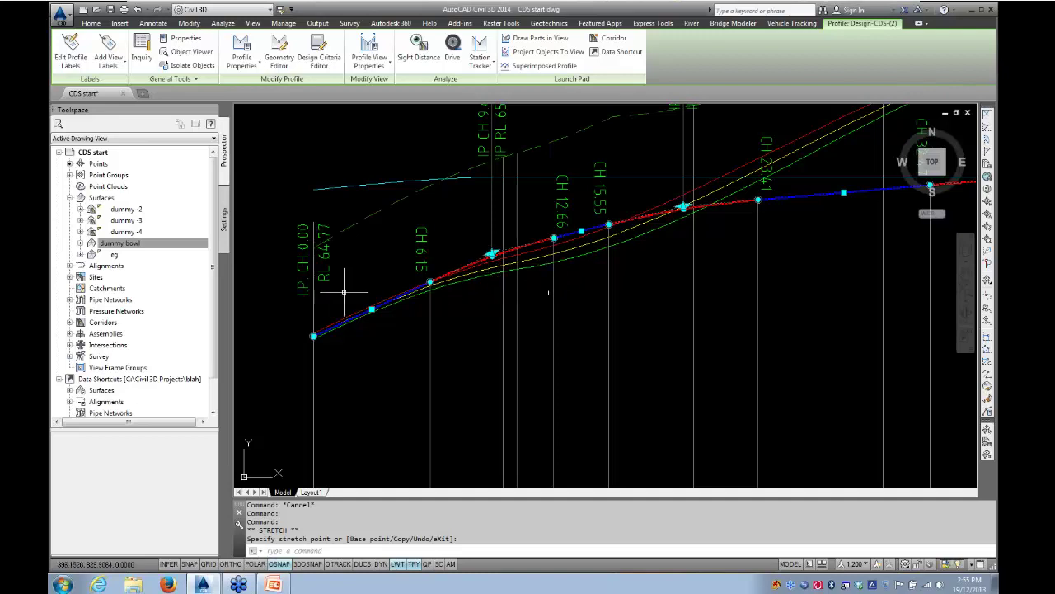
- Turn object snap off and slide the first curve's PVI back along its incoming tangent, starting the curve at about chainage 5.53
{"action": "scroll", "coordinate": [322, 331], "scroll_direction": "up", "scroll_amount": 3}
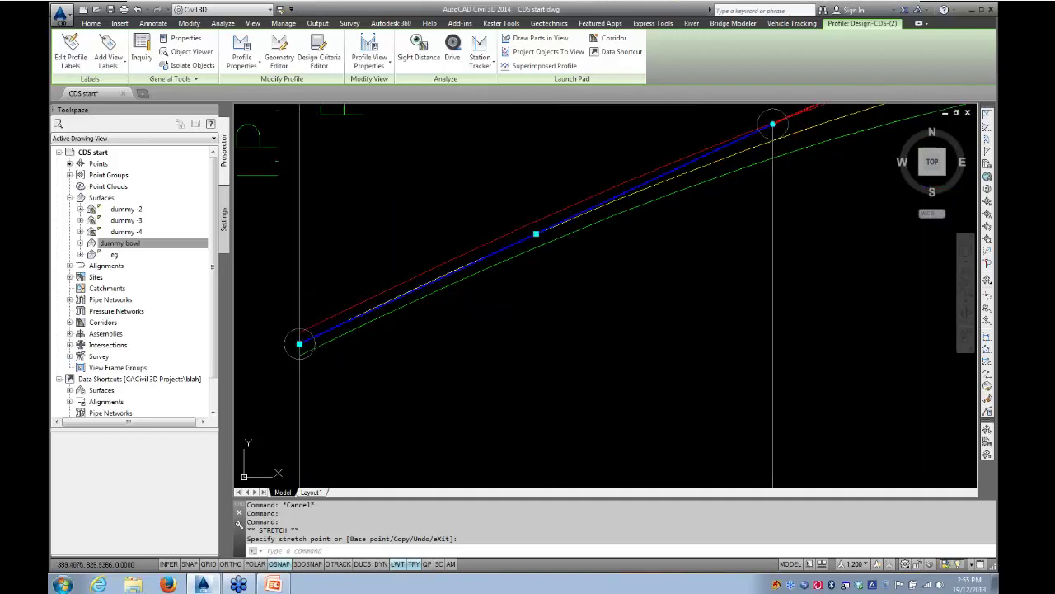
{"action": "scroll", "coordinate": [300, 343], "scroll_direction": "down", "scroll_amount": 3}
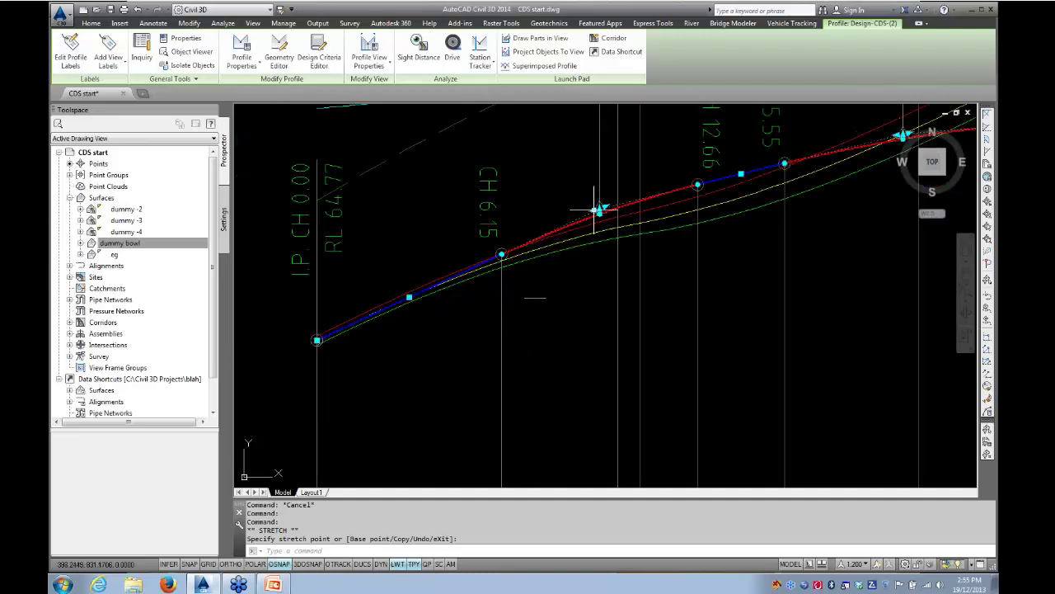
{"action": "left_click", "coordinate": [594, 211]}
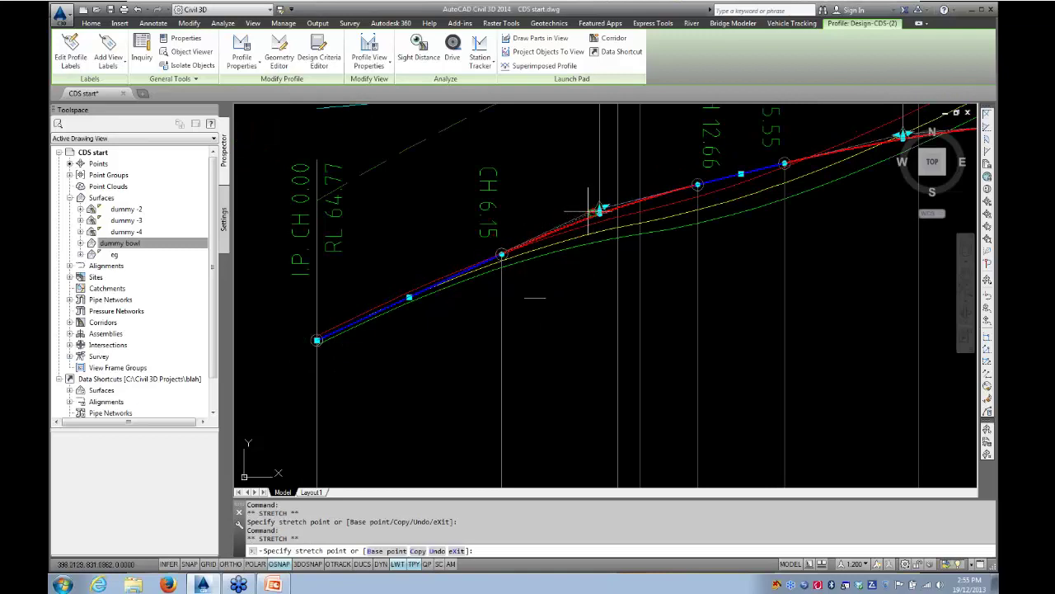
{"action": "left_click", "coordinate": [281, 564]}
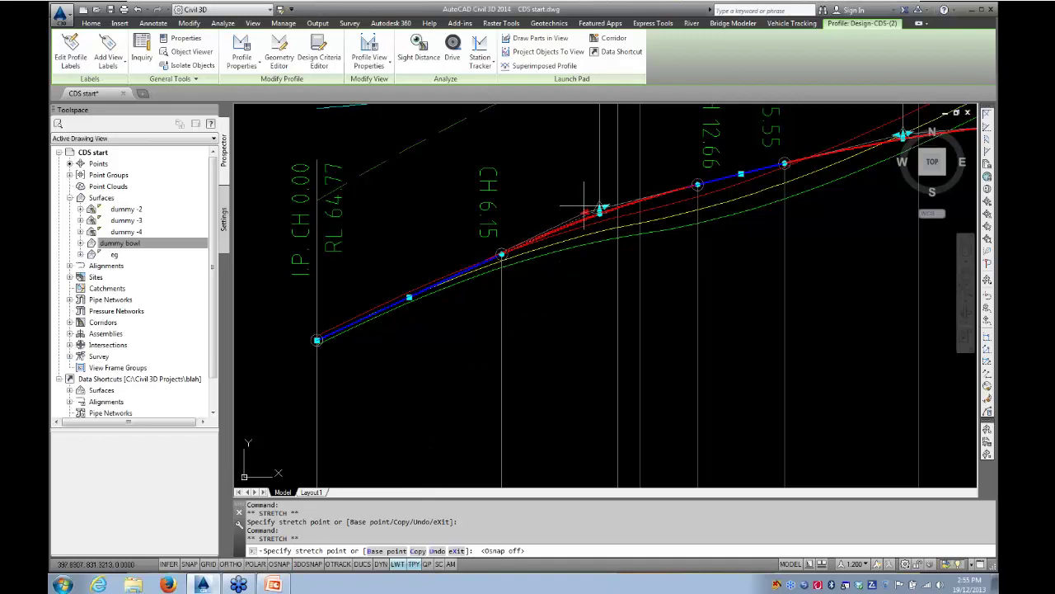
{"action": "left_click", "coordinate": [580, 205]}
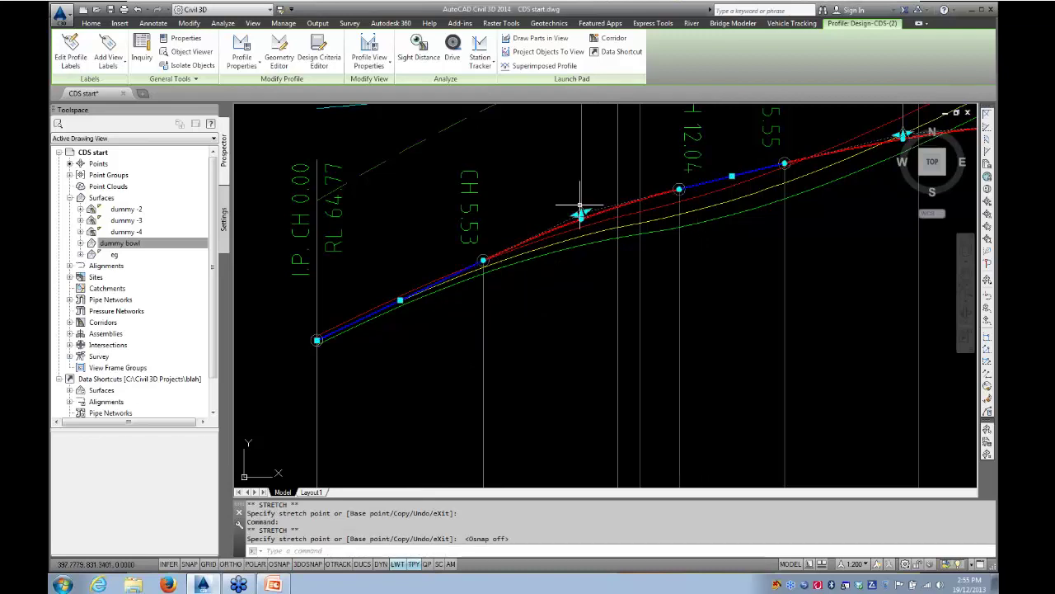
{"action": "mouse_move", "coordinate": [592, 243]}
{"action": "middle_mouse_down"}
{"action": "mouse_move", "coordinate": [487, 300]}
{"action": "mouse_move", "coordinate": [499, 261]}
{"action": "middle_mouse_up"}
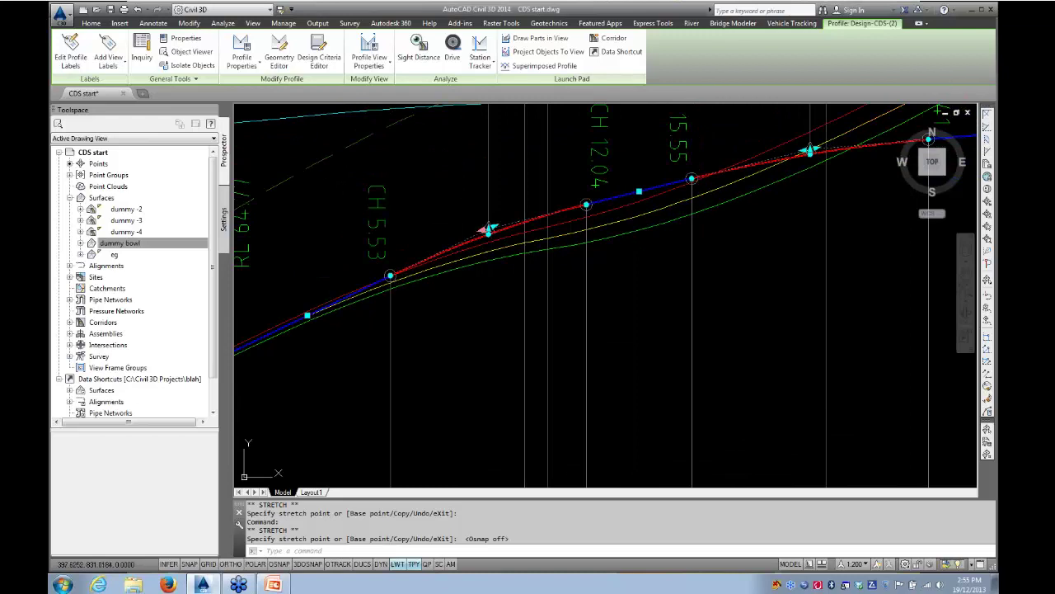
{"action": "left_click", "coordinate": [488, 229]}
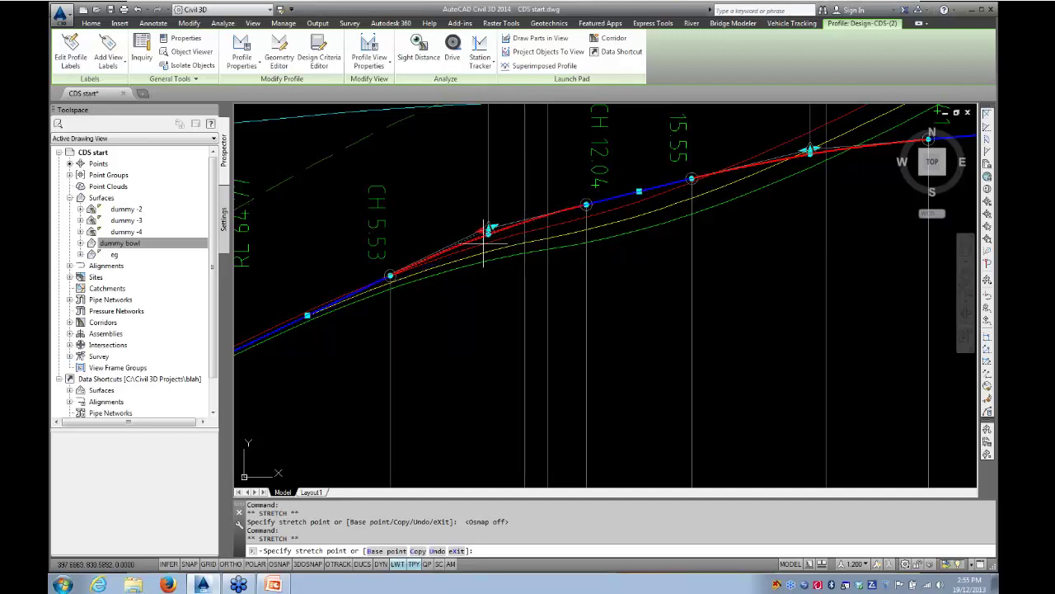
{"action": "mouse_move", "coordinate": [485, 235]}
{"action": "middle_mouse_down"}
{"action": "mouse_move", "coordinate": [564, 226]}
{"action": "mouse_move", "coordinate": [586, 202]}
{"action": "middle_mouse_up"}
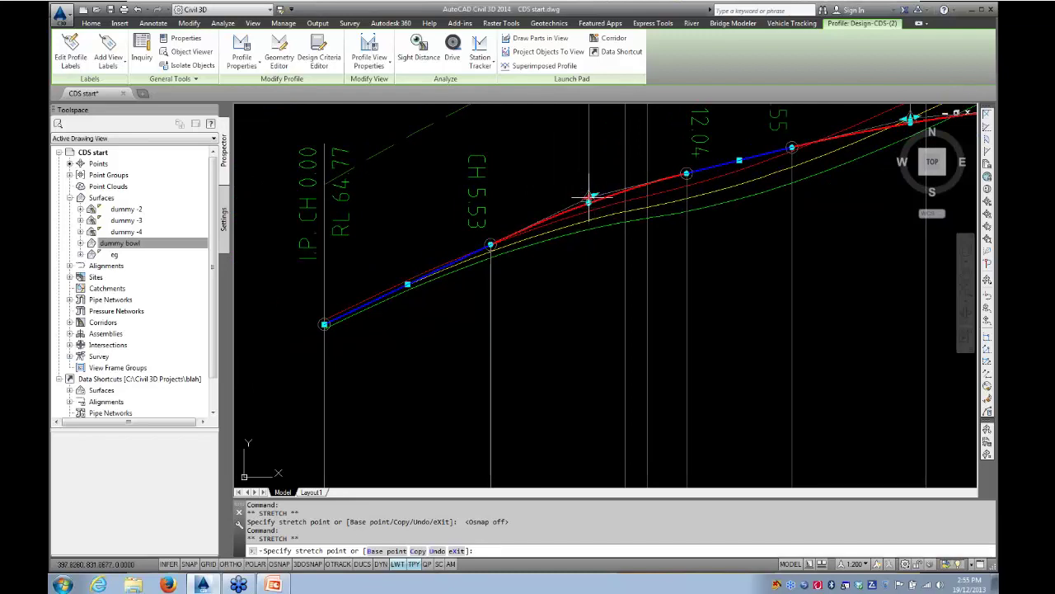
{"action": "key", "text": "Escape"}
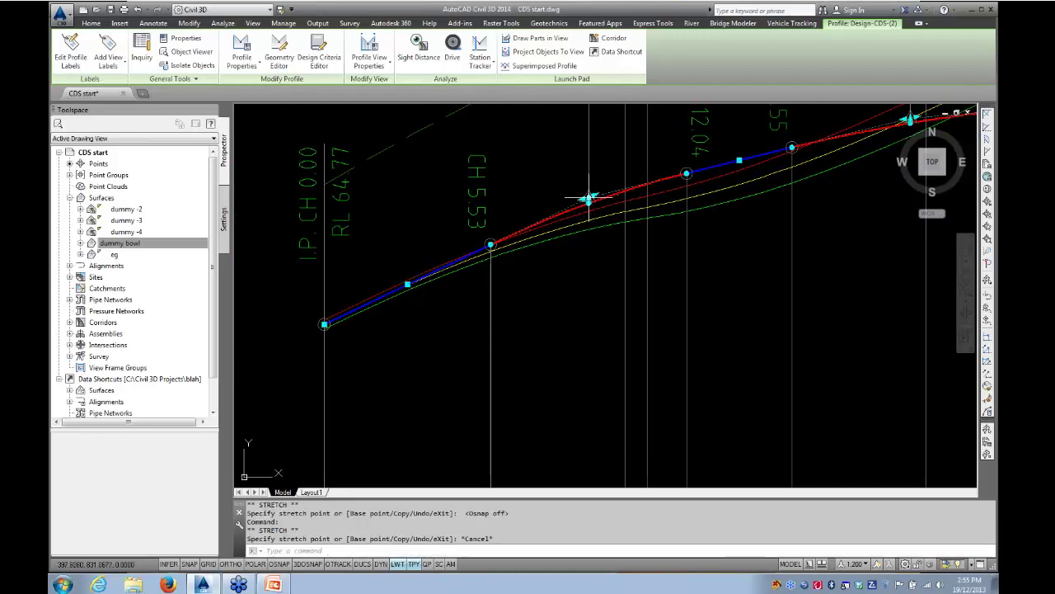
{"action": "left_click", "coordinate": [588, 198]}
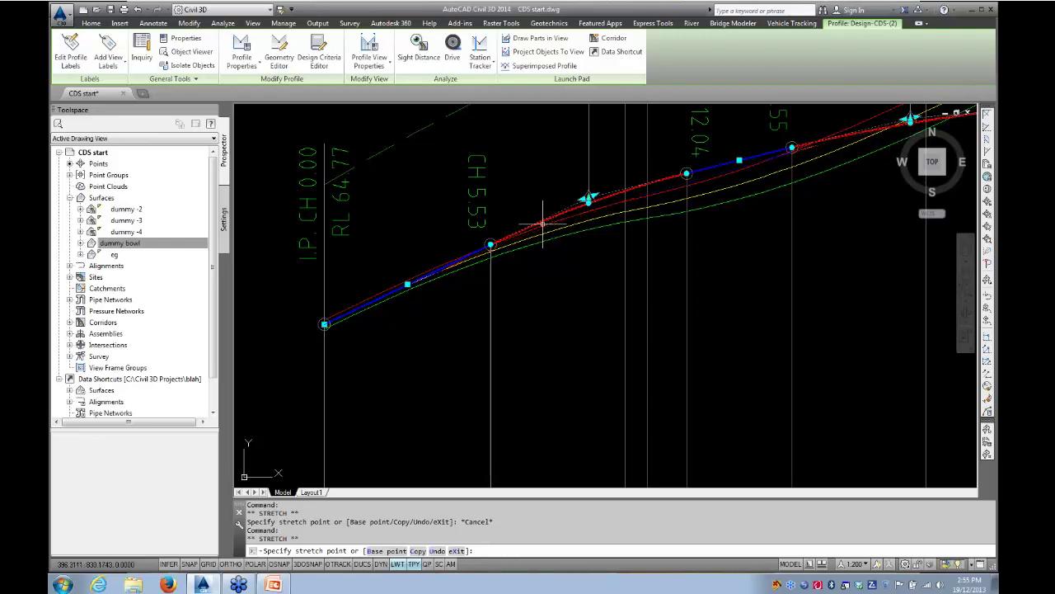
{"action": "key", "text": "Escape"}
- Lengthen the first vertical curve by stretching its start point back to about chainage 2.76
{"action": "left_click", "coordinate": [490, 244]}
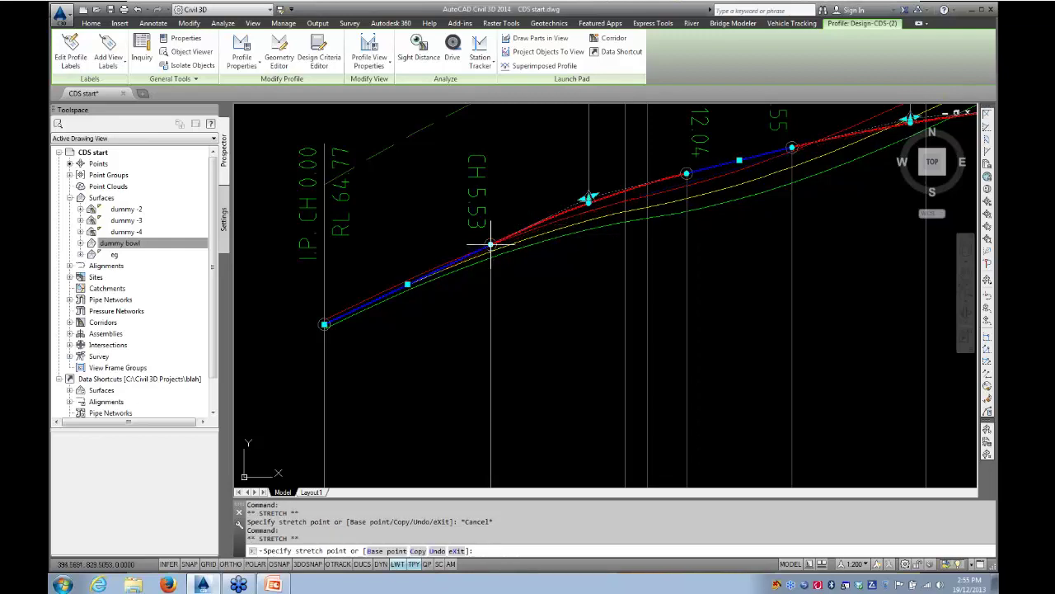
{"action": "left_click", "coordinate": [407, 285]}
{"action": "middle_click_drag", "start_coordinate": [676, 247], "coordinate": [490, 292]}
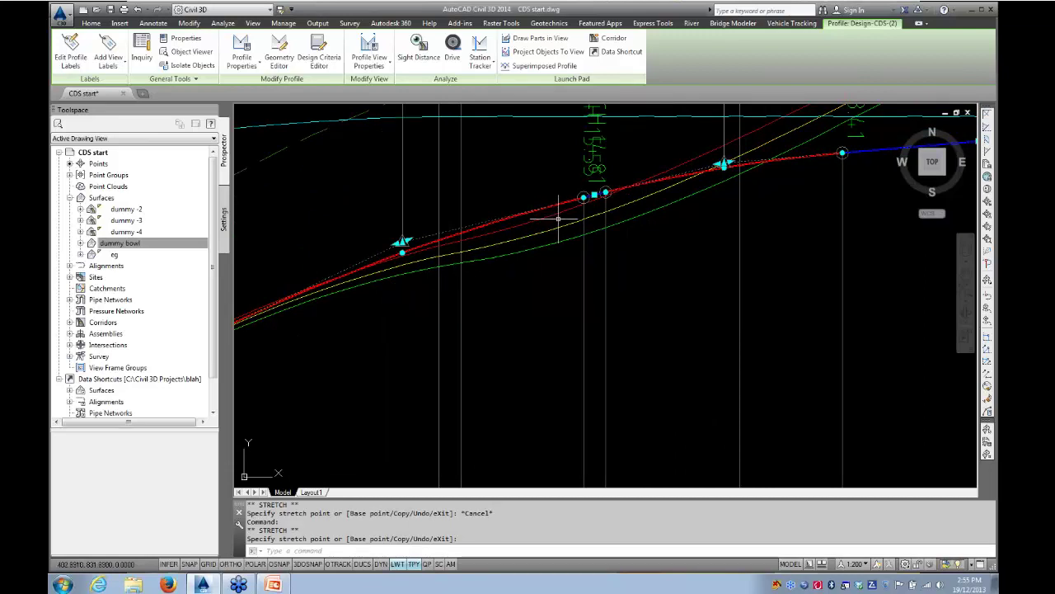
- Move the second PVI of the design profile to about chainage 19.97, RL 65.99
{"action": "scroll", "coordinate": [596, 205], "scroll_direction": "down", "scroll_amount": 2}
{"action": "middle_click_drag", "start_coordinate": [608, 229], "coordinate": [535, 247]}
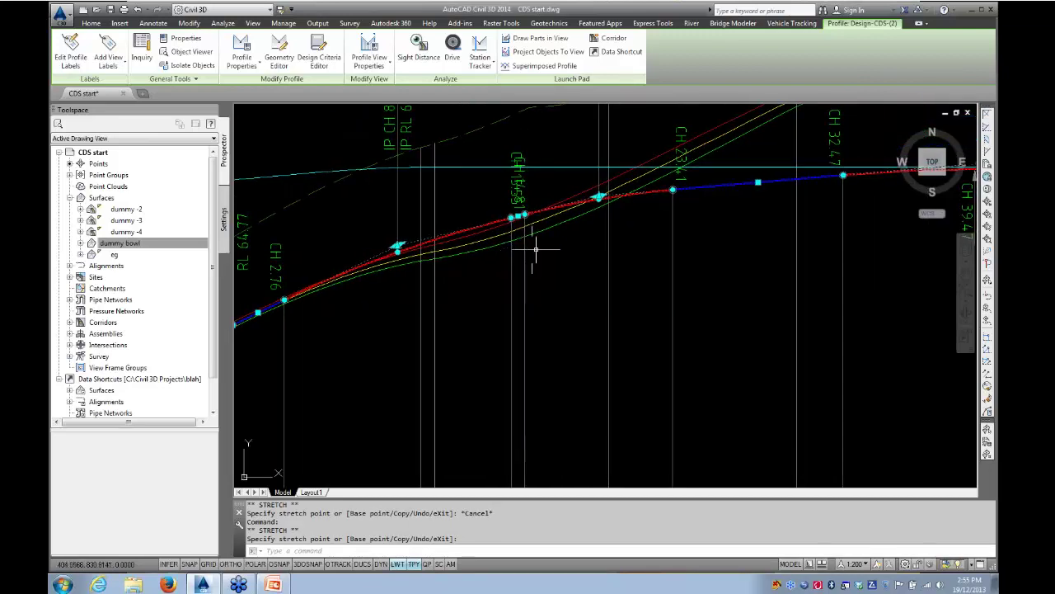
{"action": "left_click", "coordinate": [600, 198]}
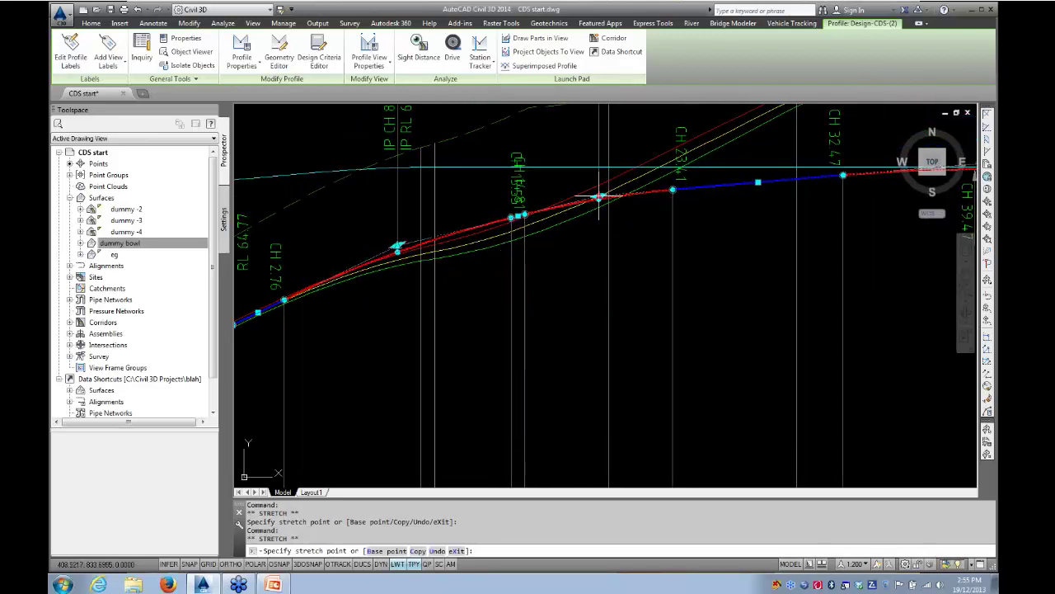
{"action": "left_click", "coordinate": [608, 210]}
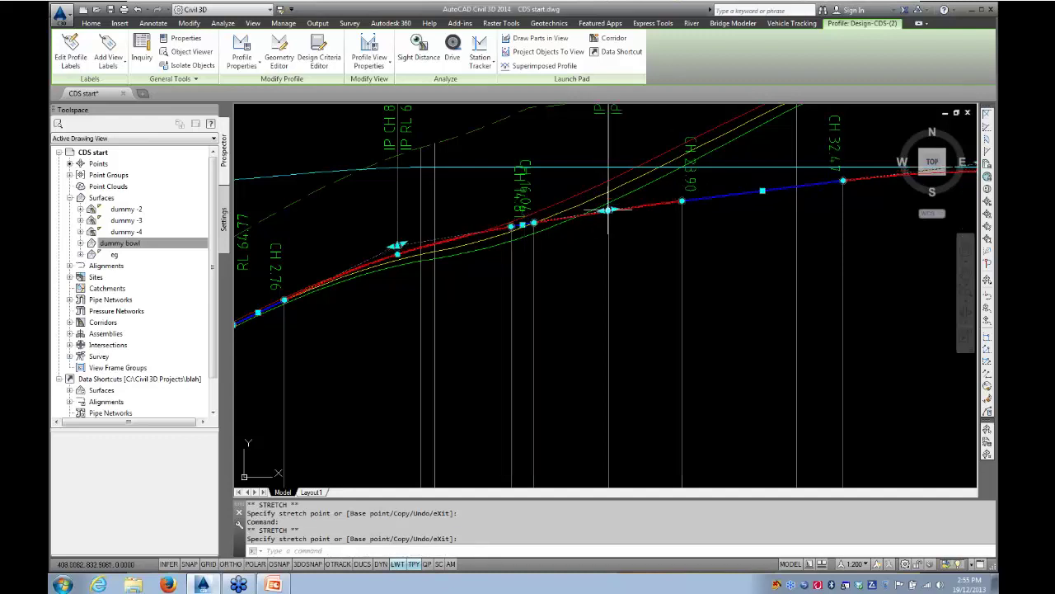
- Slide the first curve's PVI forward along its incoming tangent to about chainage 9.96, RL 65.65
{"action": "middle_click_drag", "start_coordinate": [470, 251], "coordinate": [670, 233]}
{"action": "scroll", "coordinate": [613, 225], "scroll_direction": "up", "scroll_amount": 4}
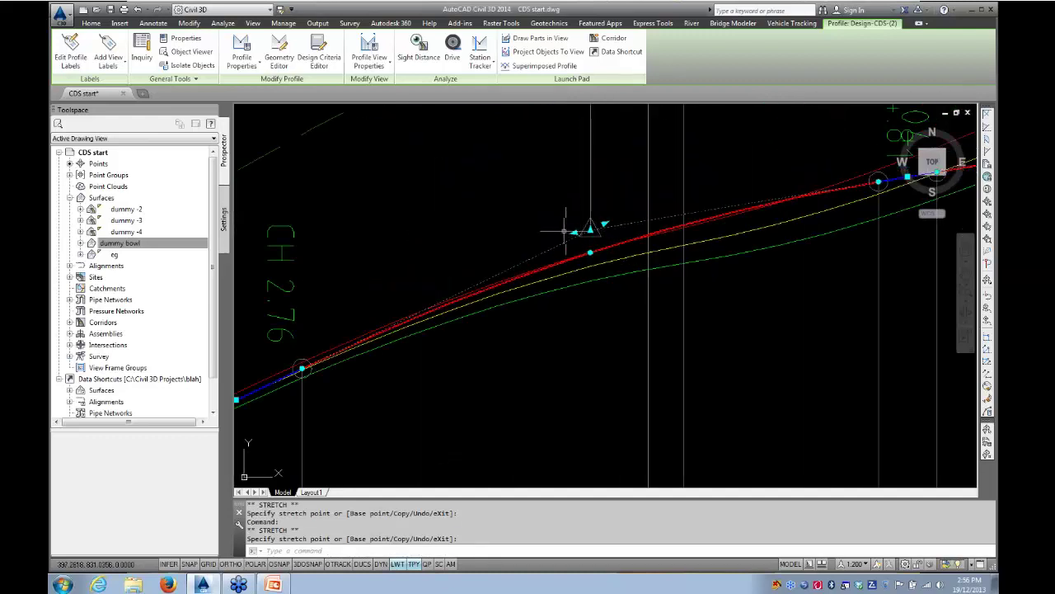
{"action": "left_click", "coordinate": [574, 233]}
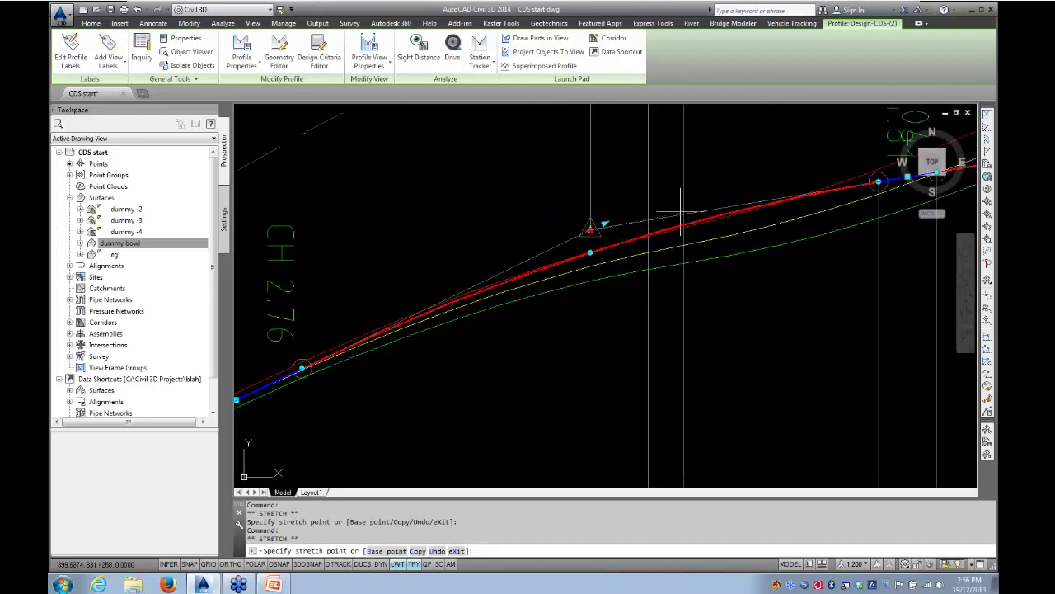
{"action": "left_click", "coordinate": [647, 227]}
{"action": "scroll", "coordinate": [643, 219], "scroll_direction": "down", "scroll_amount": 4}
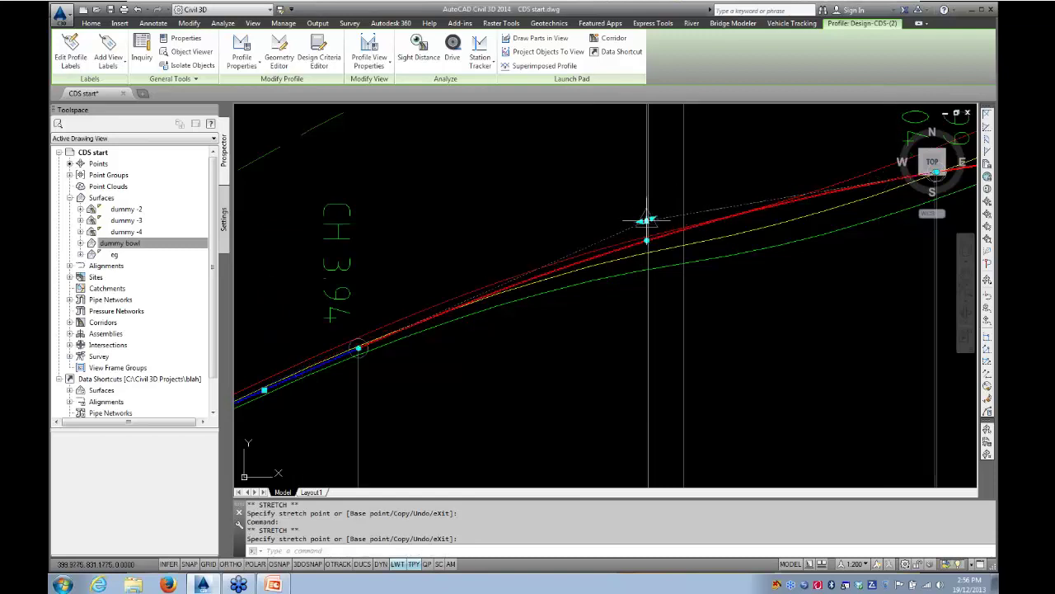
- Shorten the first vertical curve by stretching its end point back to about chainage 15.74, and check its fit against the dummy profiles
{"action": "middle_click_drag", "start_coordinate": [465, 288], "coordinate": [434, 291]}
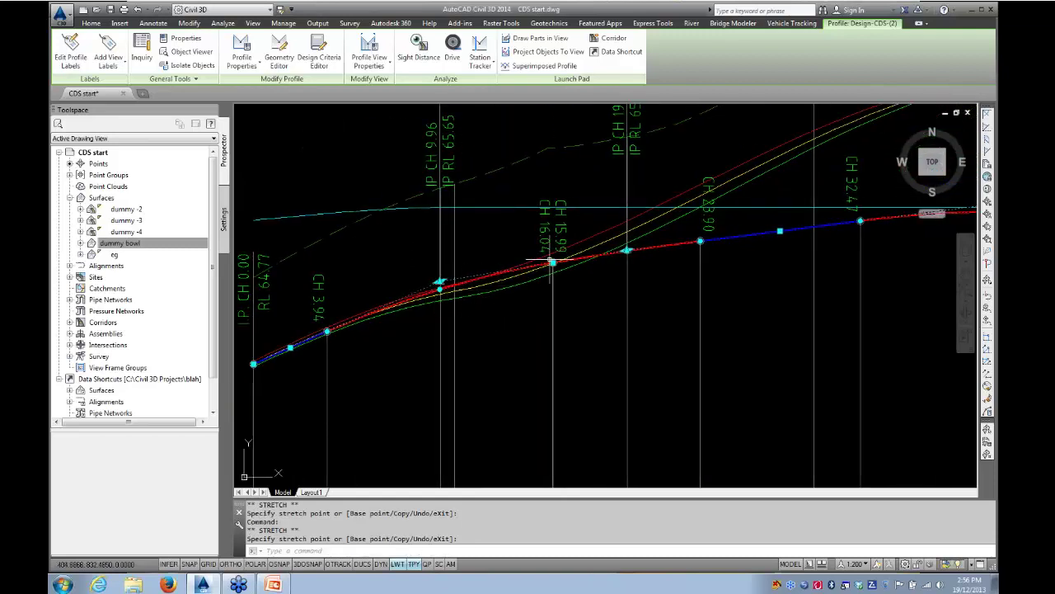
{"action": "scroll", "coordinate": [536, 273], "scroll_direction": "up", "scroll_amount": 6}
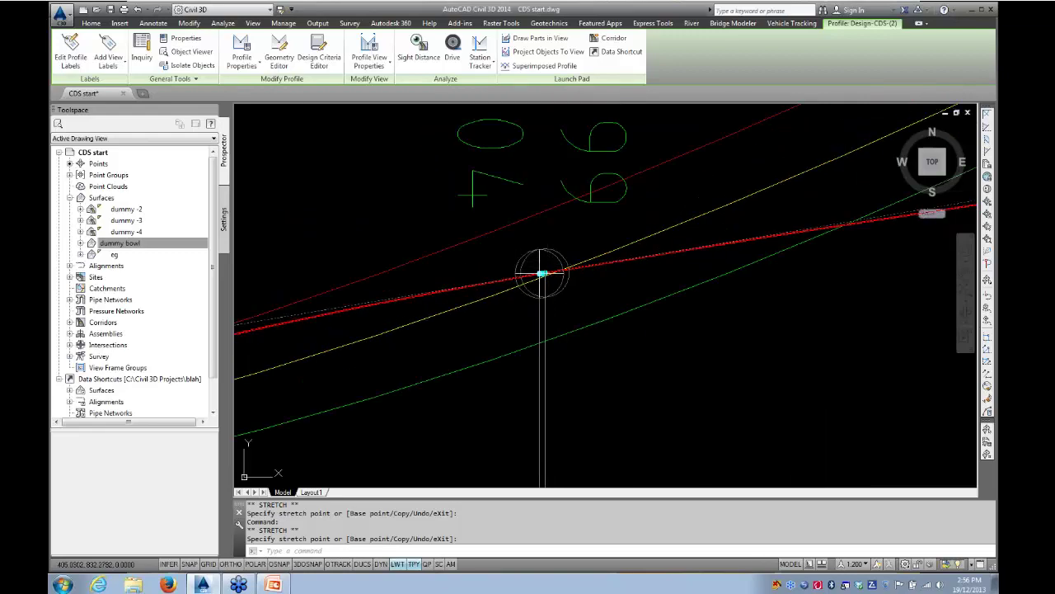
{"action": "left_click", "coordinate": [537, 277]}
{"action": "left_click", "coordinate": [348, 306]}
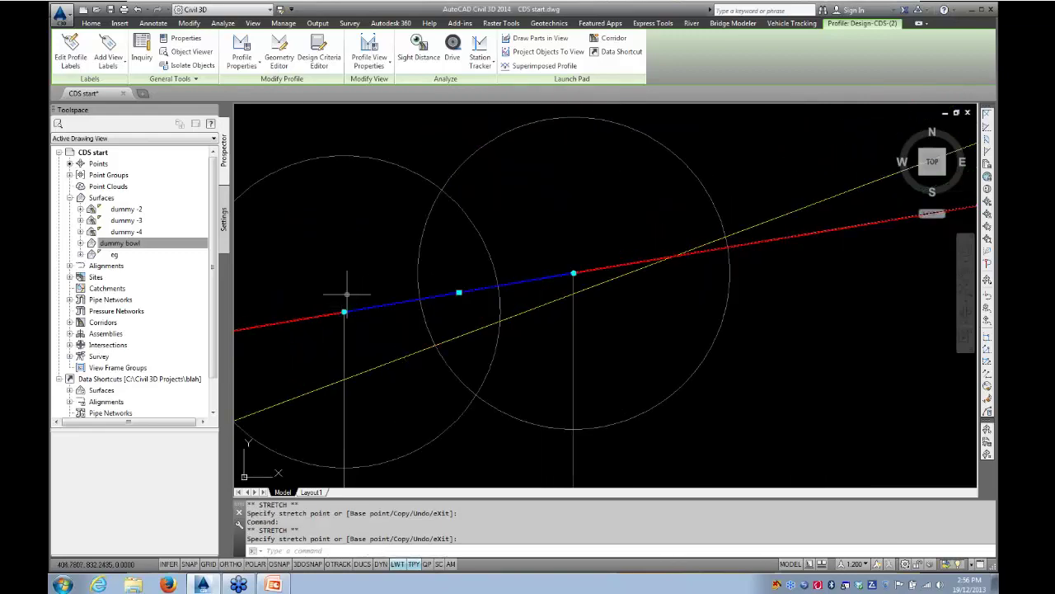
{"action": "scroll", "coordinate": [306, 308], "scroll_direction": "up", "scroll_amount": 5}
{"action": "scroll", "coordinate": [462, 285], "scroll_direction": "down", "scroll_amount": 6}
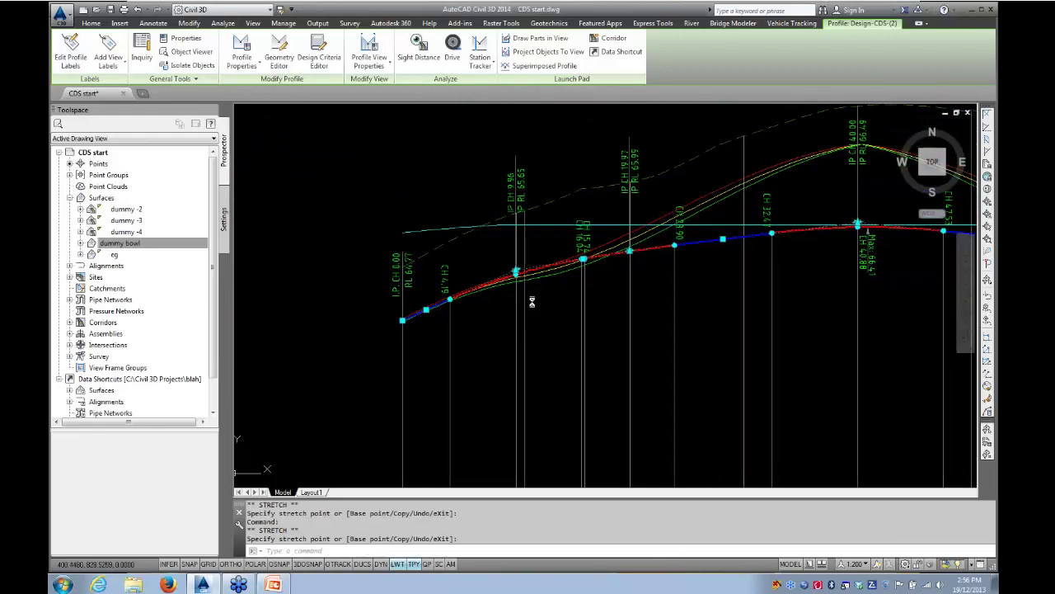
{"action": "scroll", "coordinate": [458, 301], "scroll_direction": "up", "scroll_amount": 3}
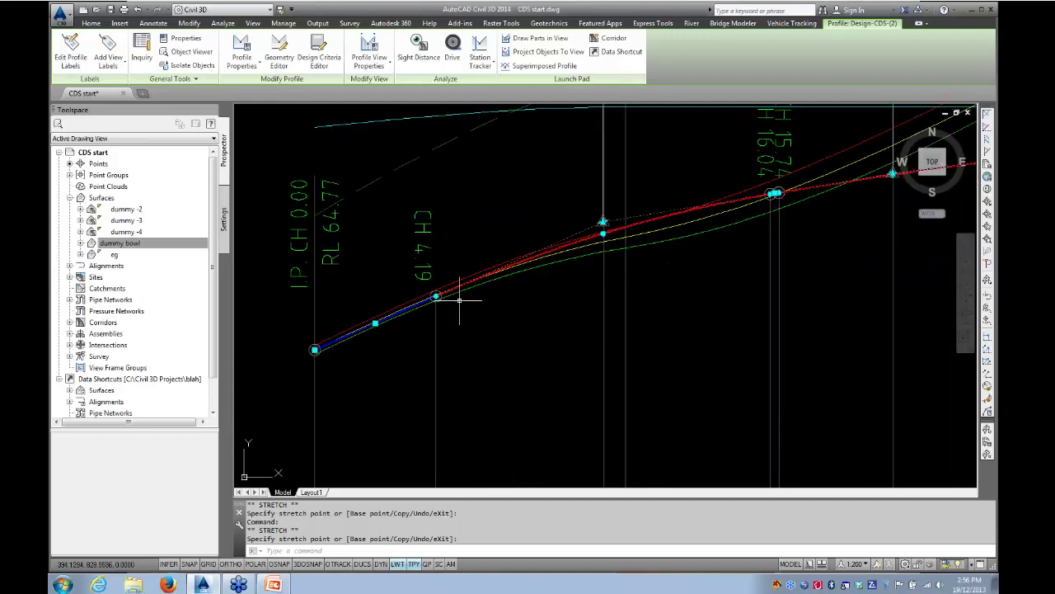
- Move the first vertical curve's PVI back to about chainage 6.50, RL 65.42
{"action": "left_click", "coordinate": [602, 223]}
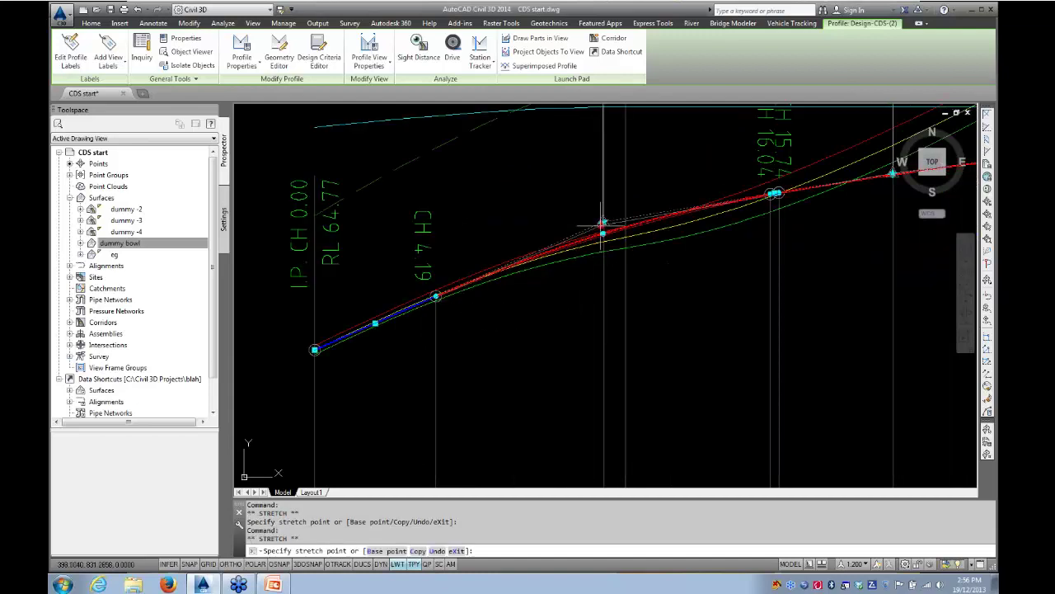
{"action": "left_click", "coordinate": [502, 255]}
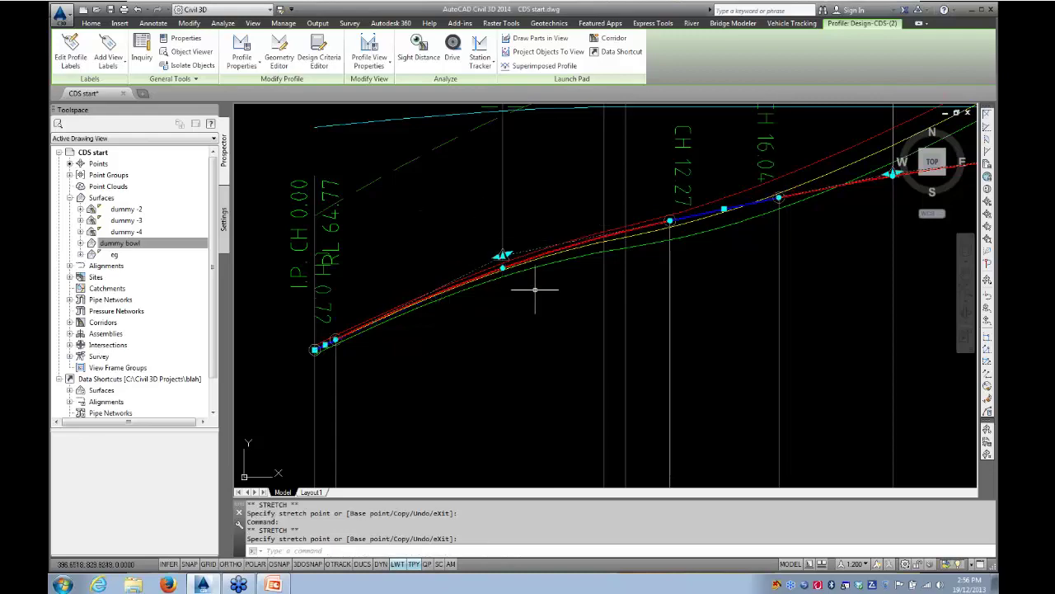
- Lengthen the first vertical curve by stretching its end point forward to about chainage 12.81, and check its fit against the dummy profiles
{"action": "scroll", "coordinate": [684, 236], "scroll_direction": "down", "scroll_amount": 5}
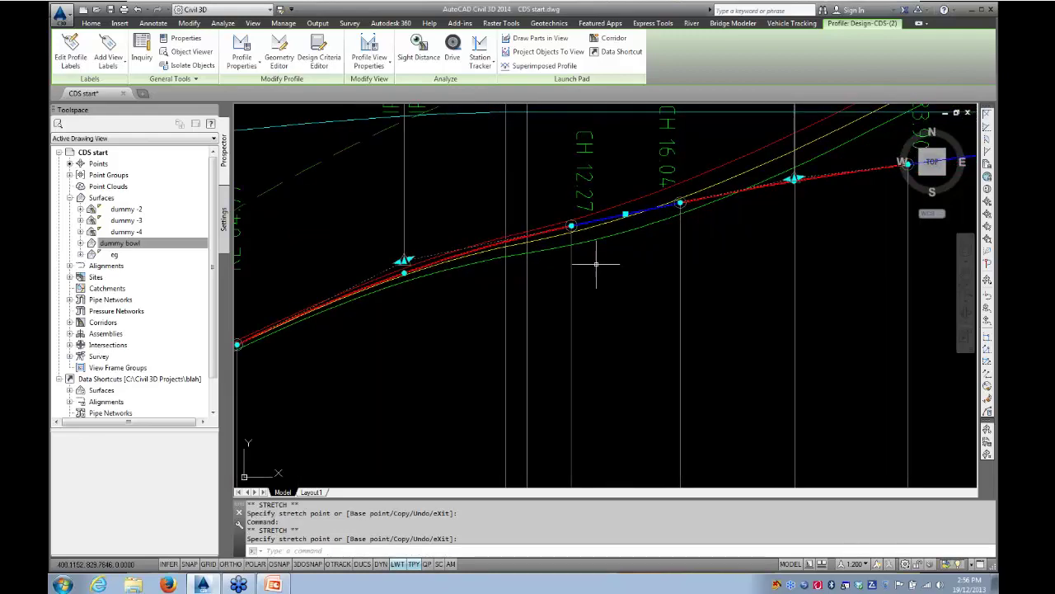
{"action": "scroll", "coordinate": [489, 326], "scroll_direction": "up", "scroll_amount": 2}
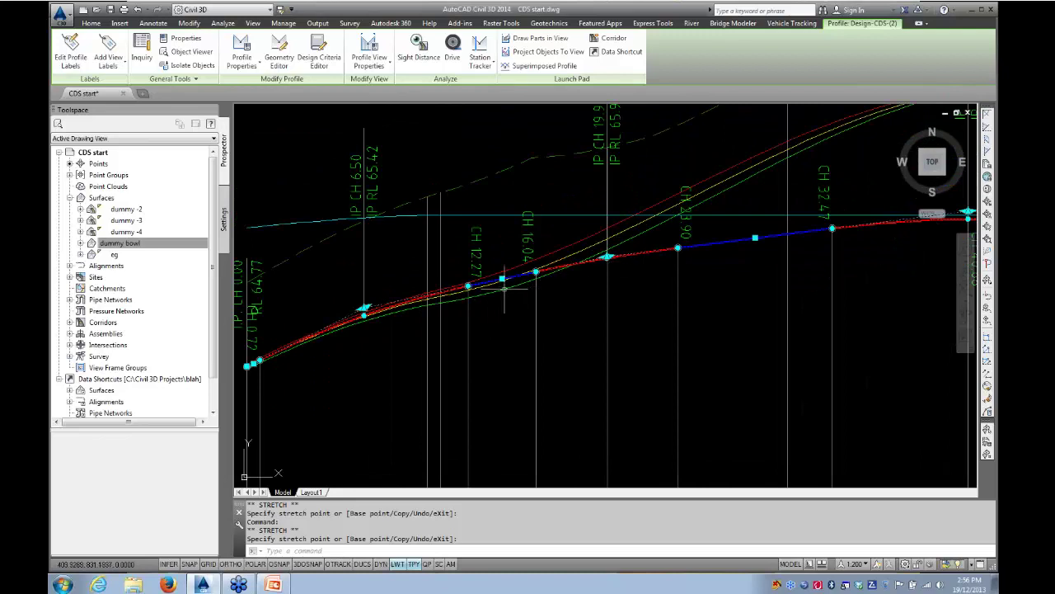
{"action": "left_click", "coordinate": [467, 285]}
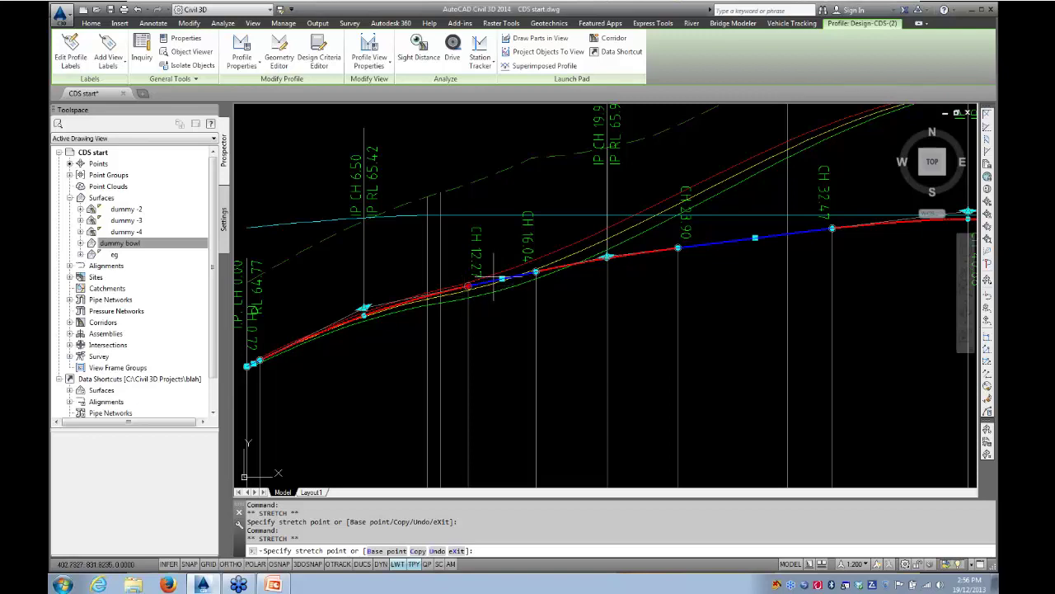
{"action": "left_click", "coordinate": [477, 284]}
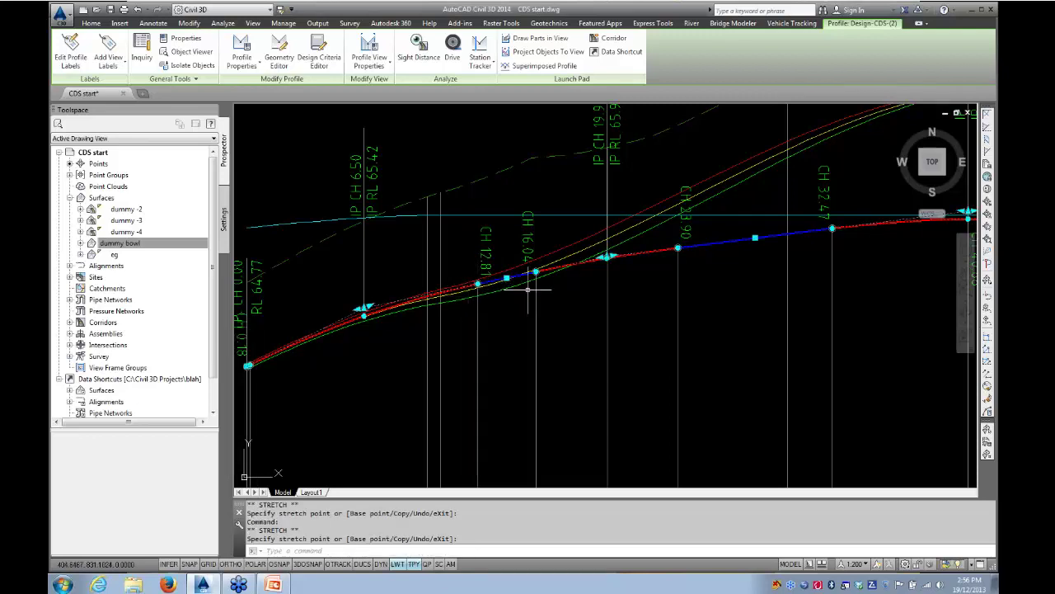
{"action": "scroll", "coordinate": [378, 322], "scroll_direction": "down", "scroll_amount": 2}
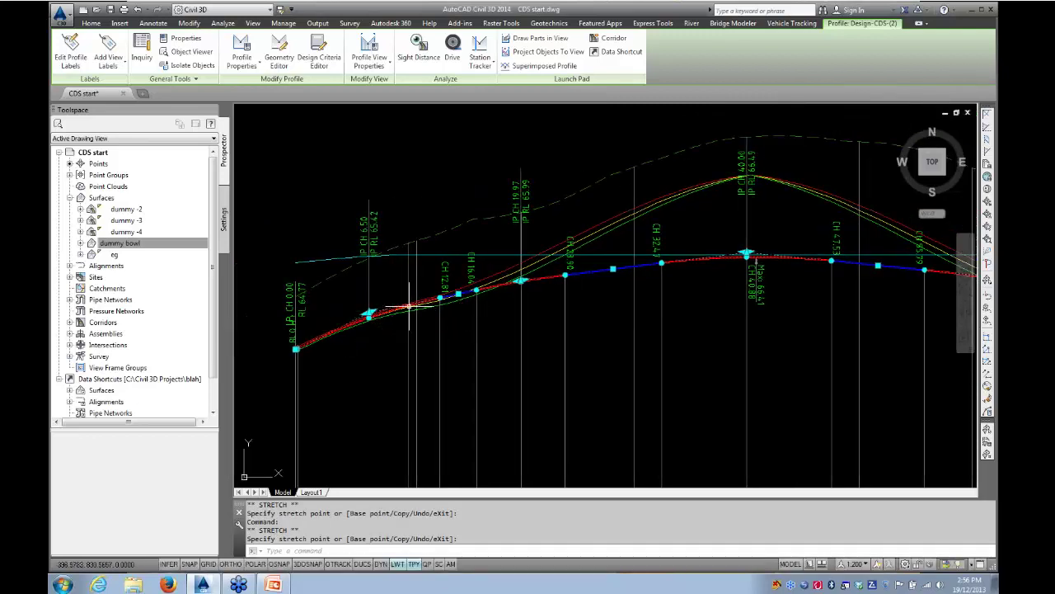
{"action": "scroll", "coordinate": [414, 306], "scroll_direction": "up", "scroll_amount": 5}
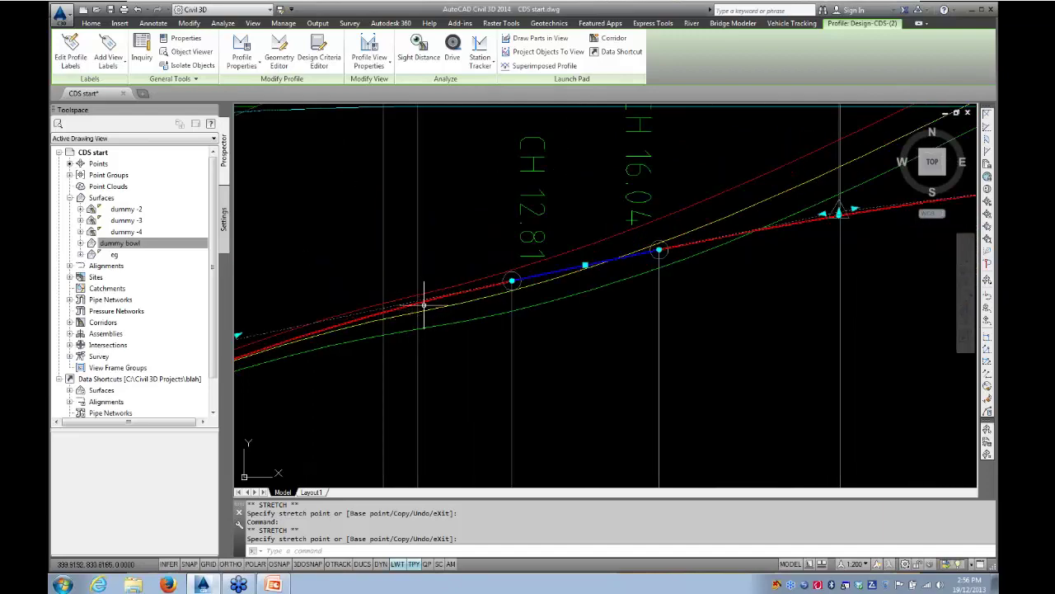
{"action": "scroll", "coordinate": [445, 310], "scroll_direction": "down", "scroll_amount": 4}
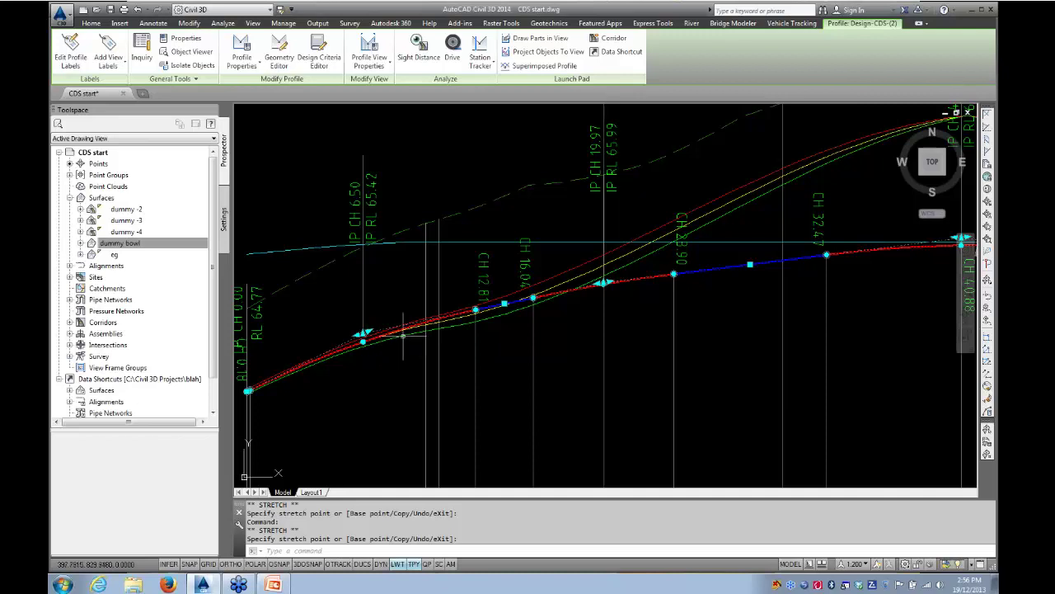
{"action": "scroll", "coordinate": [536, 323], "scroll_direction": "down", "scroll_amount": 2}
{"action": "middle_click_drag", "start_coordinate": [537, 322], "coordinate": [400, 354]}
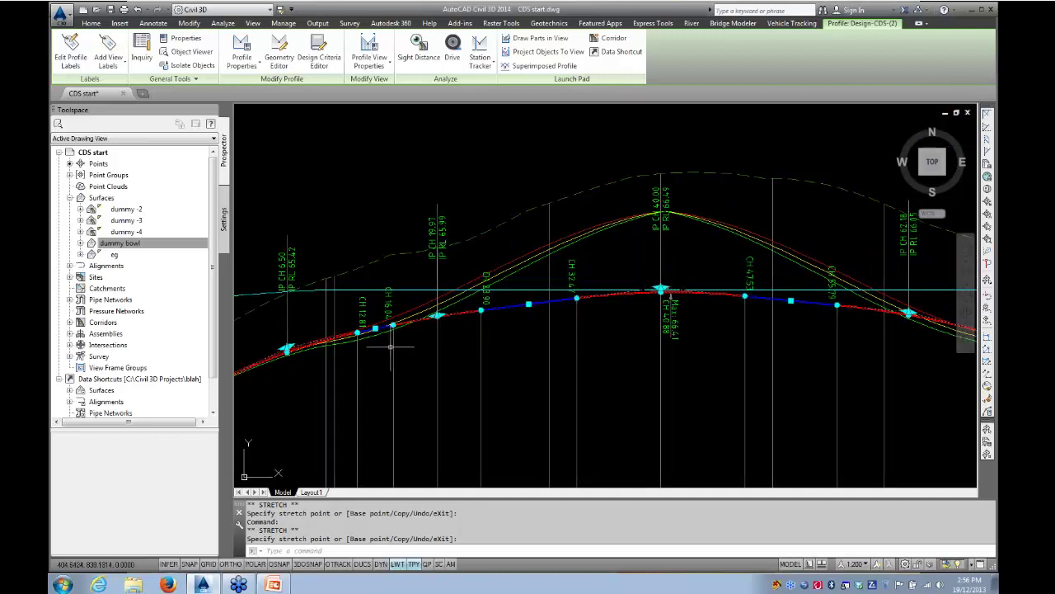
- Raise the design profile's intersection point at CH 19.97 to about RL 66.04, closer to the dummy surface profiles
{"action": "scroll", "coordinate": [435, 323], "scroll_direction": "up", "scroll_amount": 4}
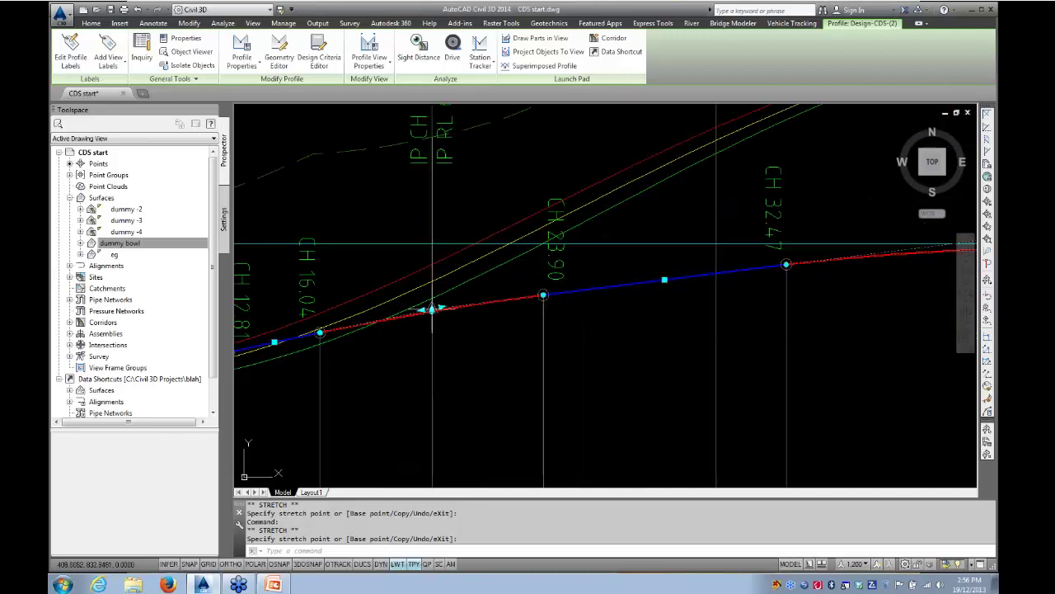
{"action": "left_click", "coordinate": [427, 309]}
{"action": "scroll", "coordinate": [434, 297], "scroll_direction": "down", "scroll_amount": 2}
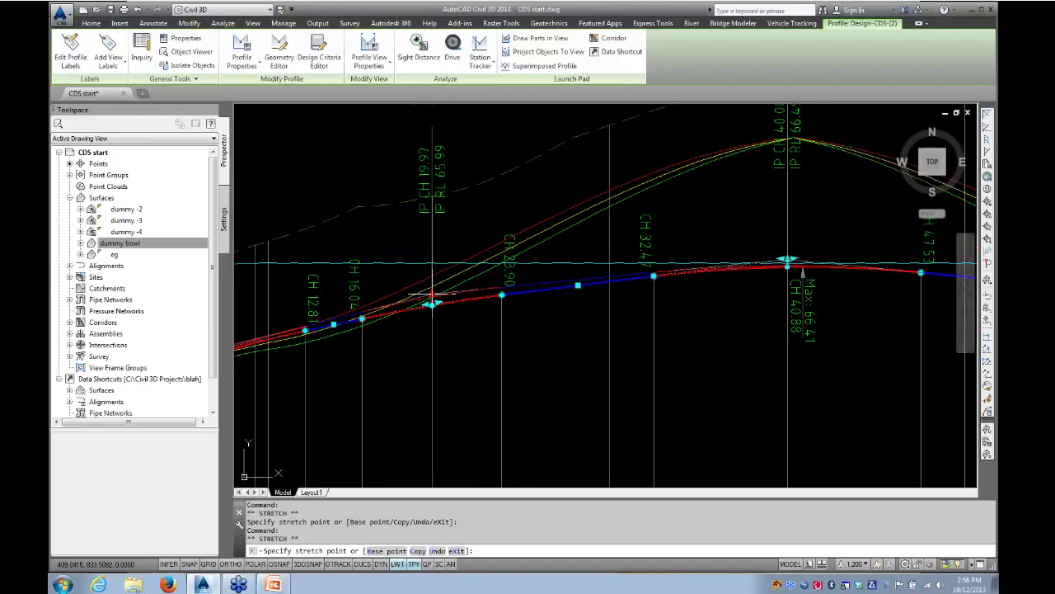
{"action": "left_click", "coordinate": [584, 283]}
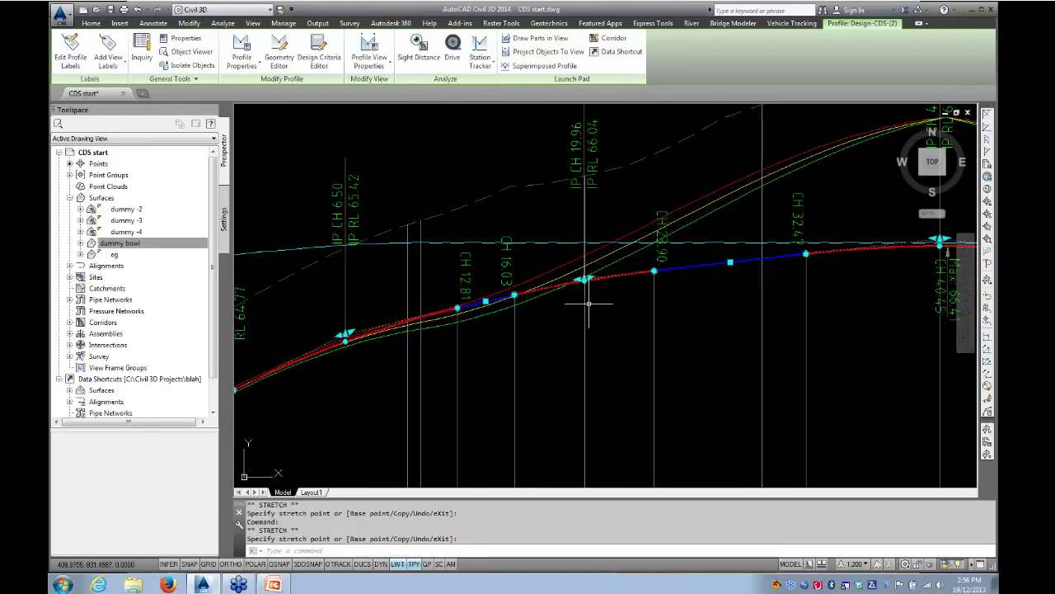
- Move the last intersection point before the design profile's end to about CH 76.06, RL 65.22
{"action": "scroll", "coordinate": [435, 319], "scroll_direction": "up", "scroll_amount": 4}
{"action": "scroll", "coordinate": [399, 317], "scroll_direction": "down", "scroll_amount": 3}
{"action": "scroll", "coordinate": [664, 323], "scroll_direction": "up", "scroll_amount": 4}
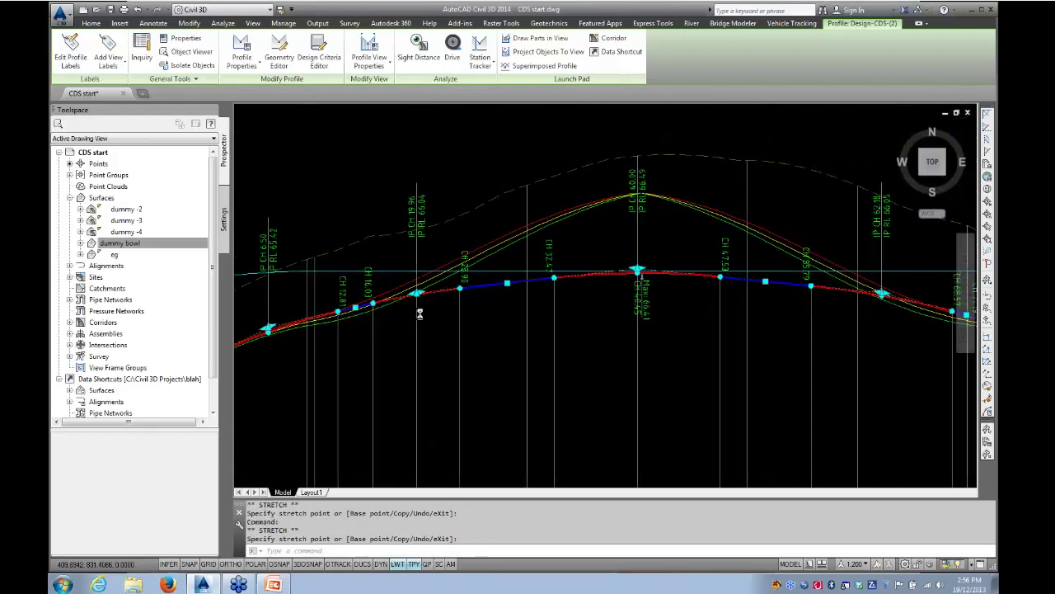
{"action": "middle_click_drag", "start_coordinate": [776, 350], "coordinate": [630, 334]}
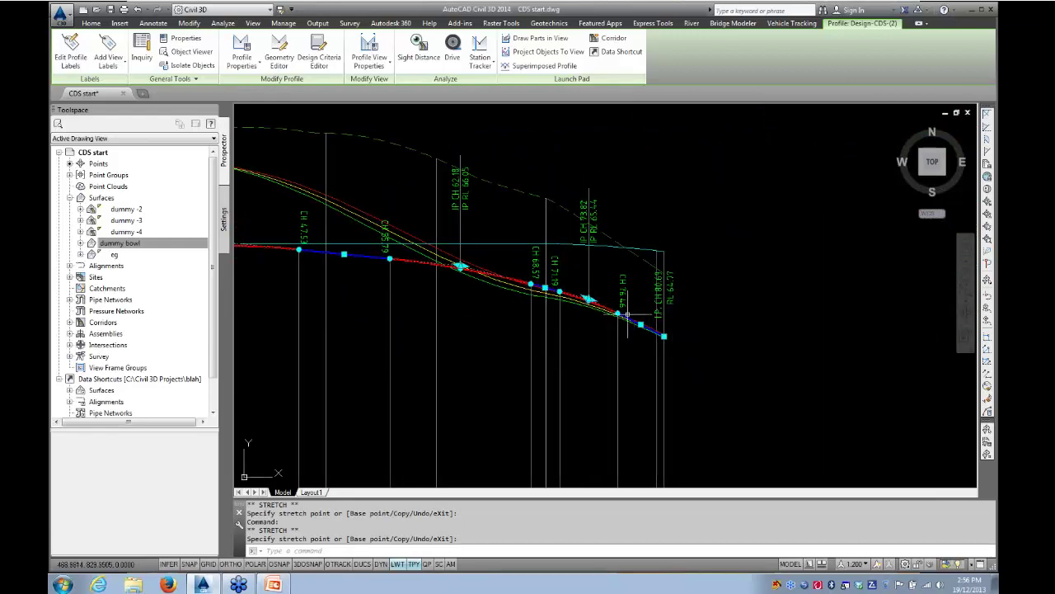
{"action": "scroll", "coordinate": [627, 315], "scroll_direction": "up", "scroll_amount": 6}
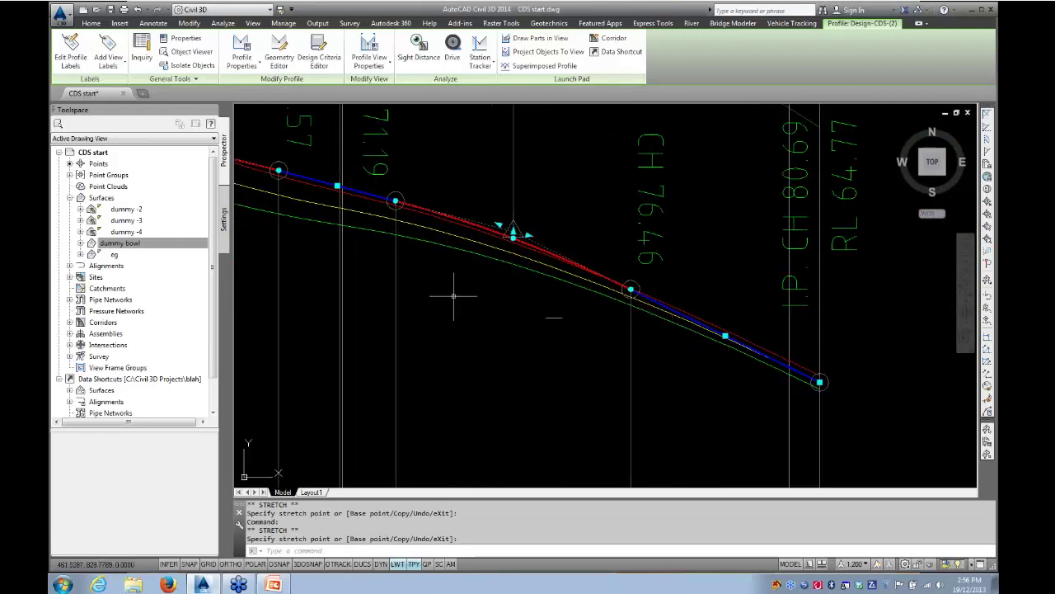
{"action": "middle_click_drag", "start_coordinate": [452, 295], "coordinate": [476, 313]}
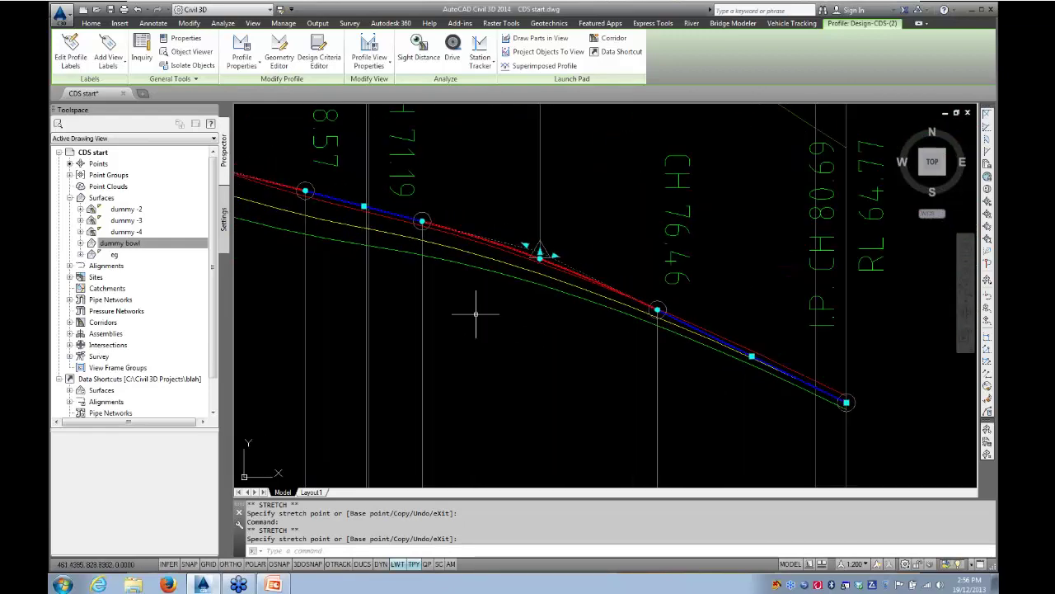
{"action": "left_click", "coordinate": [540, 249]}
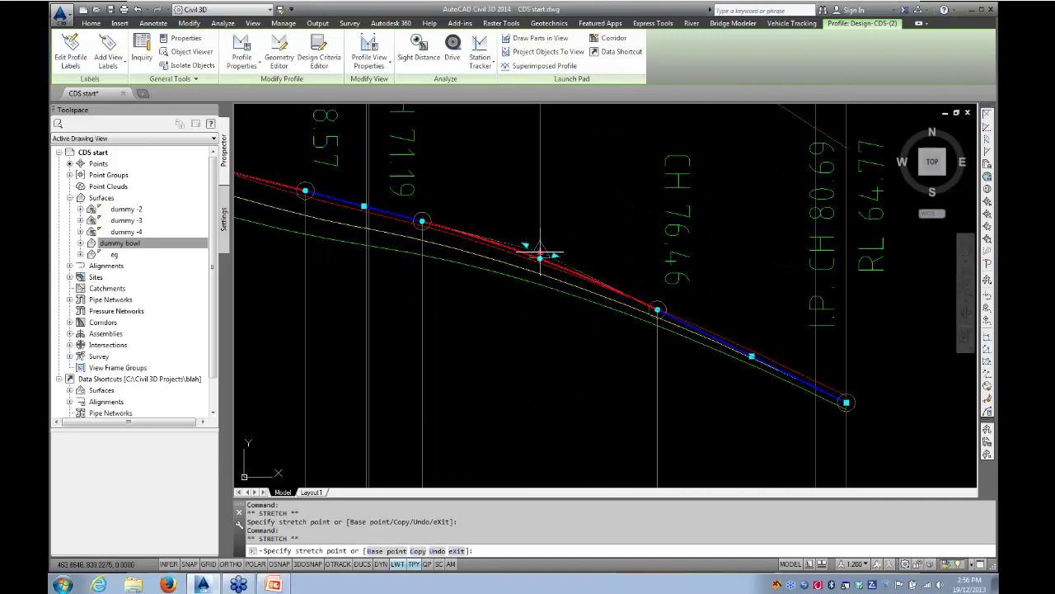
{"action": "left_click", "coordinate": [640, 303]}
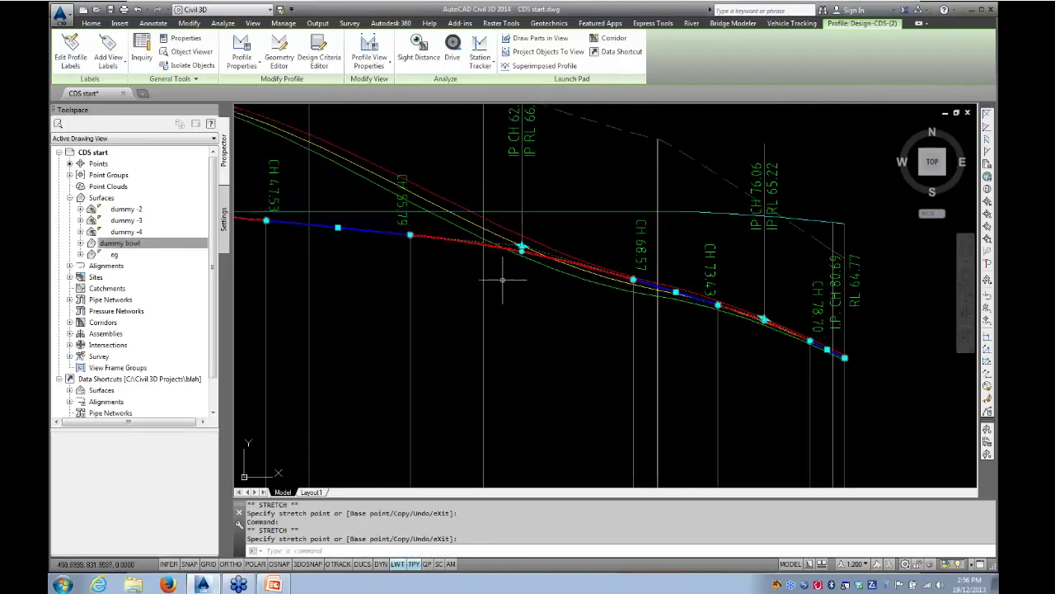
- Lengthen the crest vertical curve of the design profile so that it runs from about CH 29.99 to CH 50.01
{"action": "scroll", "coordinate": [534, 320], "scroll_direction": "down", "scroll_amount": 2}
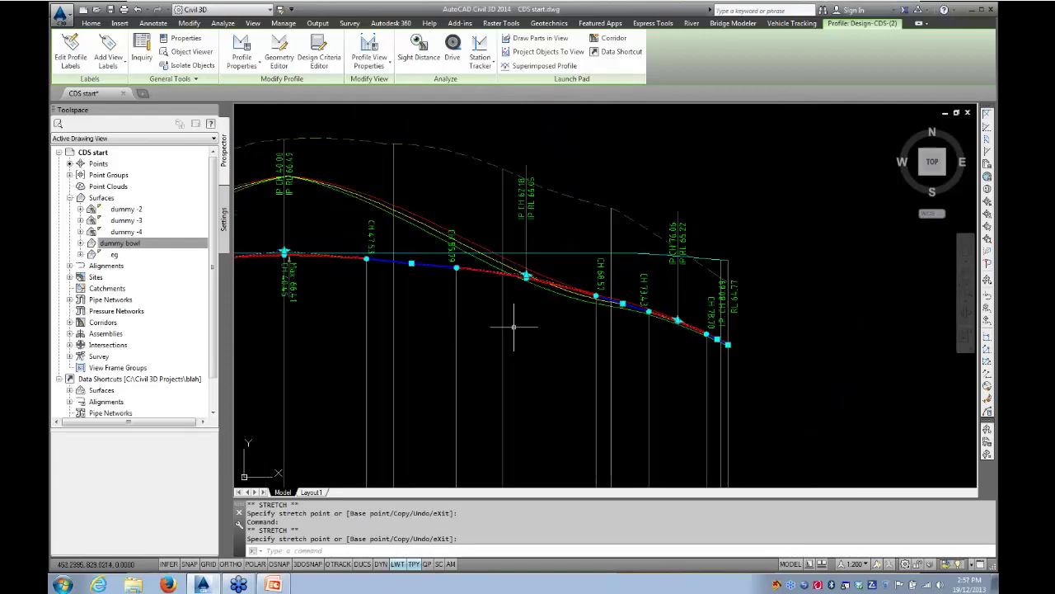
{"action": "middle_click_drag", "start_coordinate": [504, 329], "coordinate": [677, 313]}
{"action": "middle_click_drag", "start_coordinate": [388, 290], "coordinate": [600, 308]}
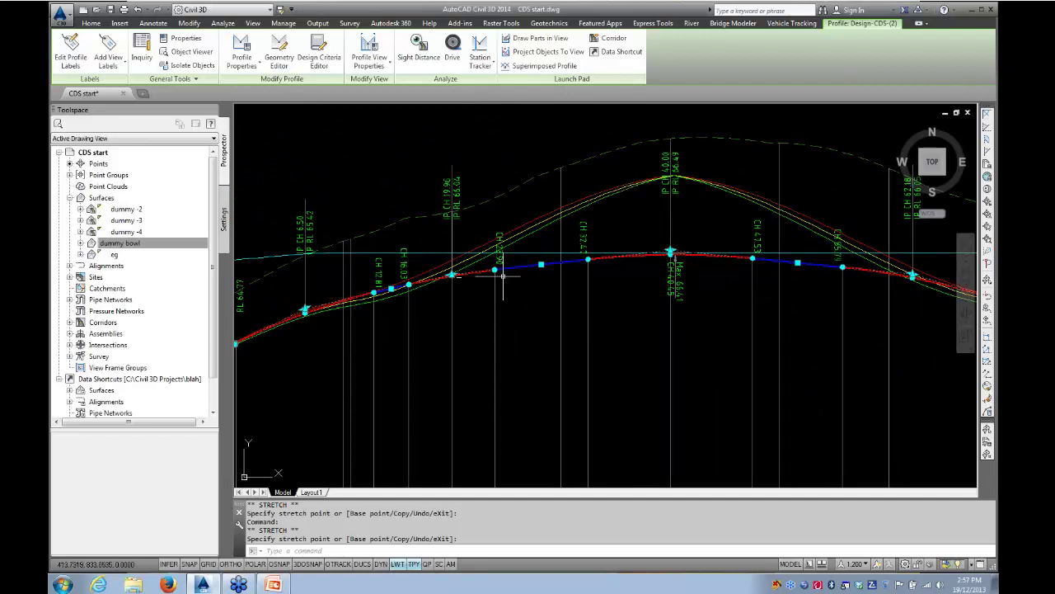
{"action": "middle_click_drag", "start_coordinate": [579, 276], "coordinate": [499, 285]}
{"action": "left_click", "coordinate": [478, 272]}
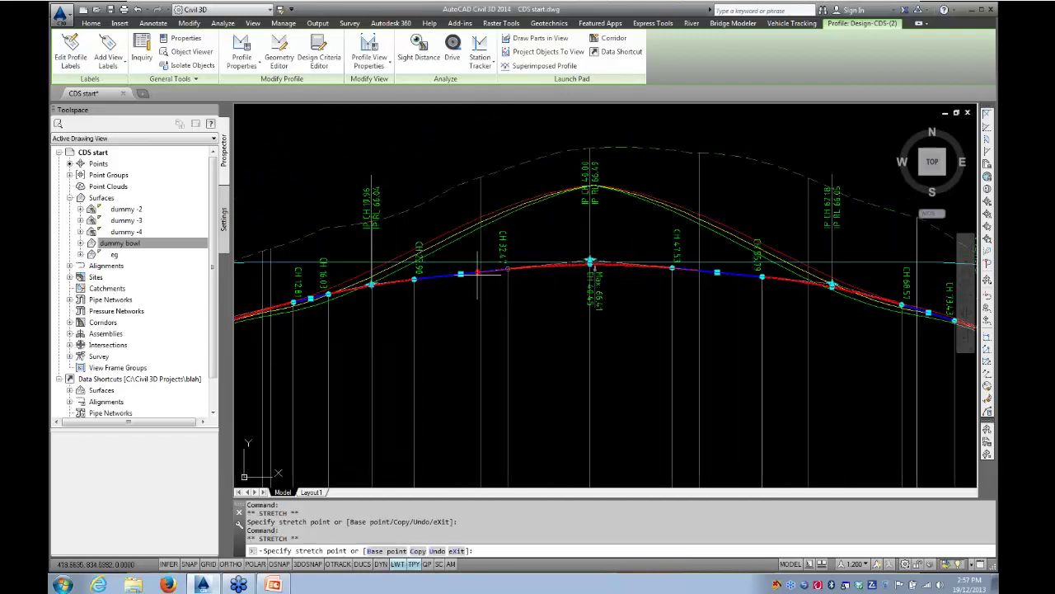
- Raise the crest intersection point of the design profile to about CH 40.03, RL 66.55, and deselect the profile
{"action": "left_click", "coordinate": [590, 262]}
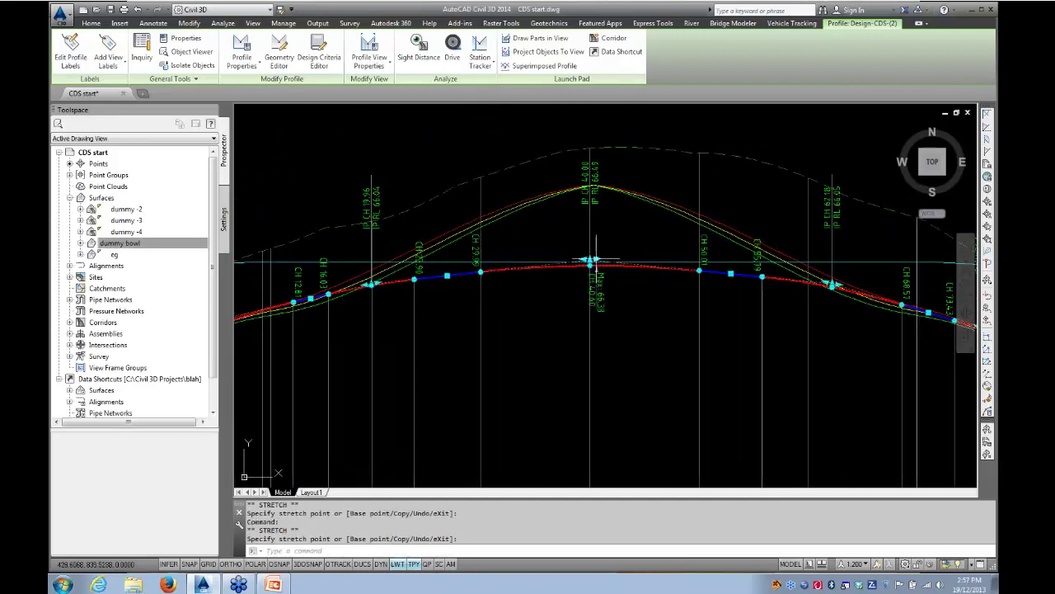
{"action": "scroll", "coordinate": [590, 262], "scroll_direction": "up", "scroll_amount": 4}
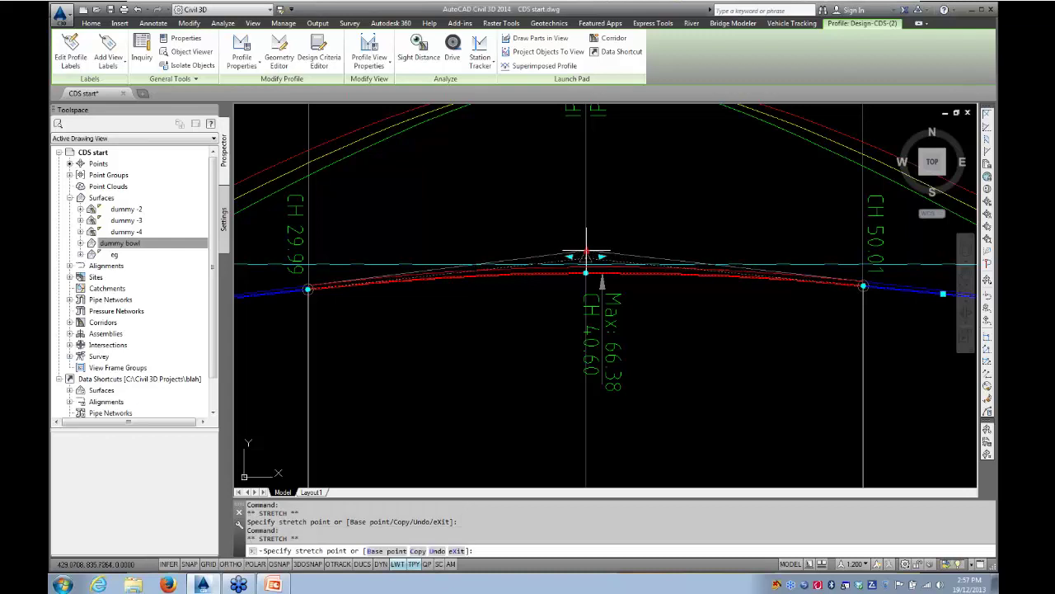
{"action": "left_click", "coordinate": [585, 248]}
{"action": "left_click", "coordinate": [586, 247]}
{"action": "scroll", "coordinate": [602, 277], "scroll_direction": "down", "scroll_amount": 5}
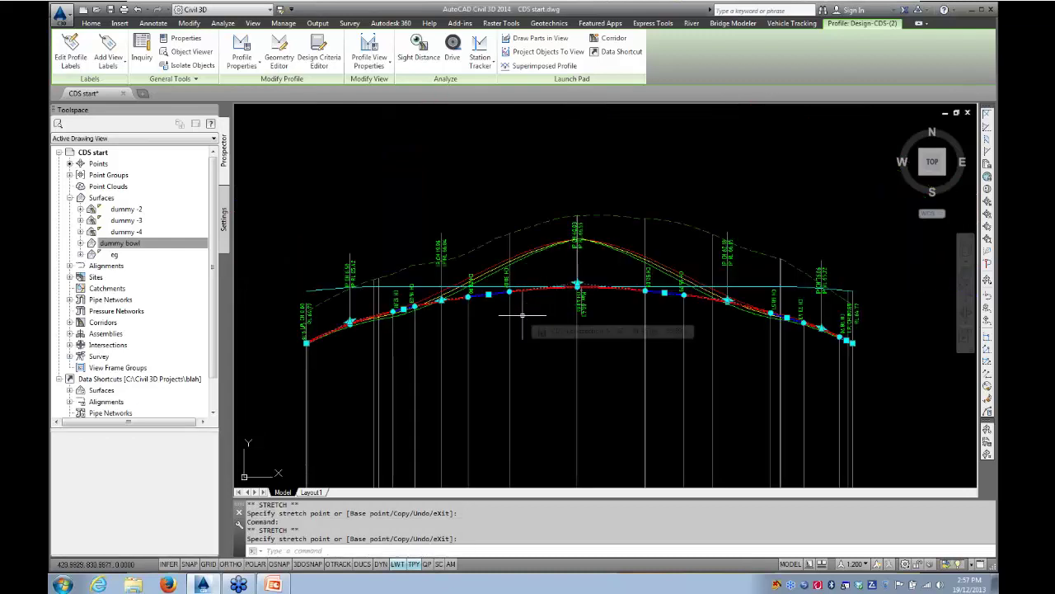
{"action": "key", "text": "Escape"}
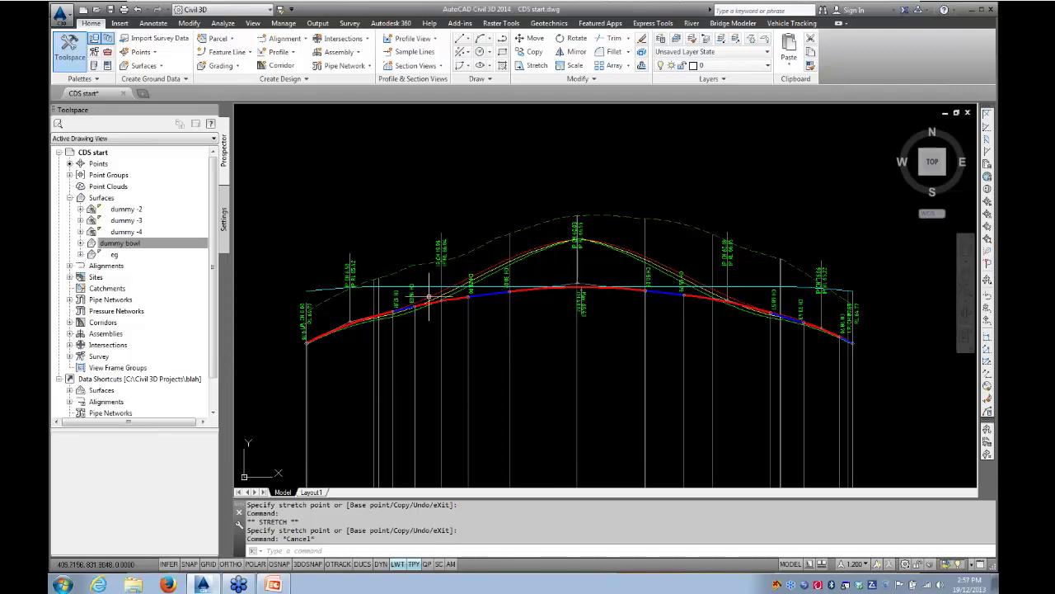
{"action": "left_click", "coordinate": [485, 295]}
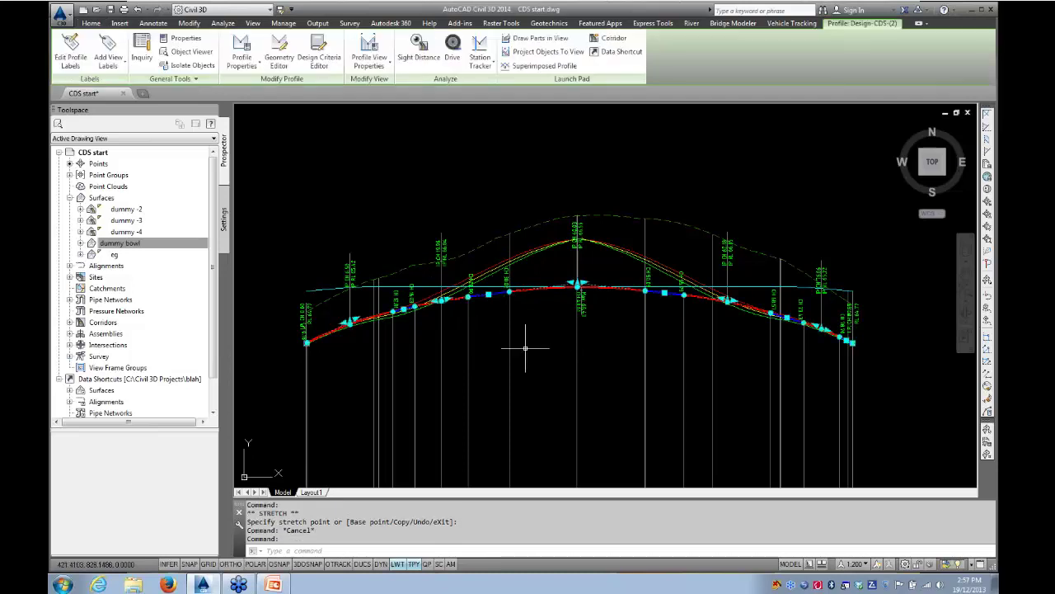
{"action": "key", "text": "Escape"}
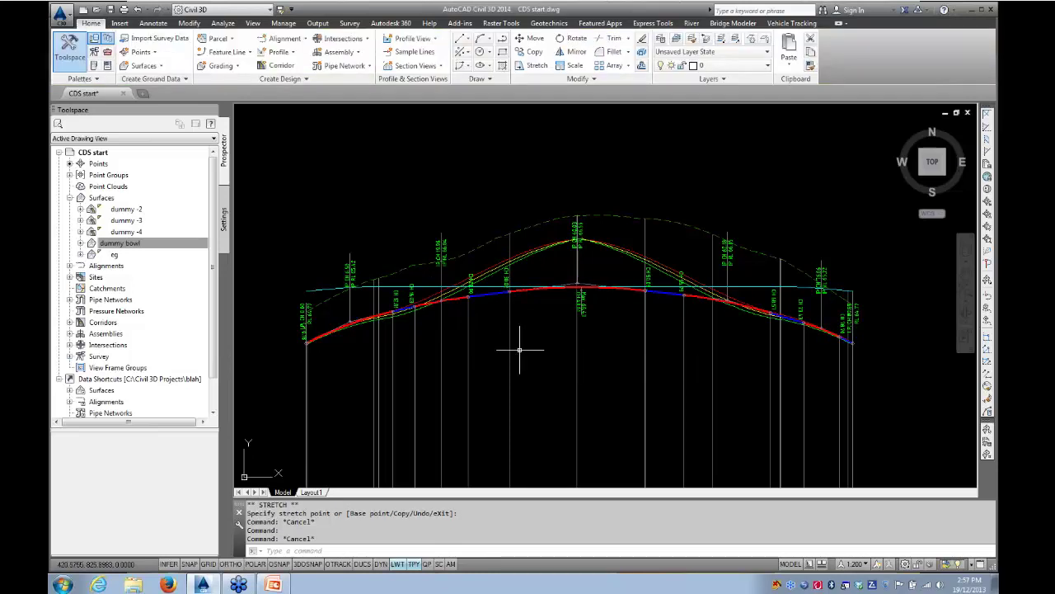
- Add a baseline named CDS to the side-road corridor in plan, picking the CDS cul-de-sac alignment from the drawing
{"action": "scroll", "coordinate": [342, 356], "scroll_direction": "down", "scroll_amount": 4}
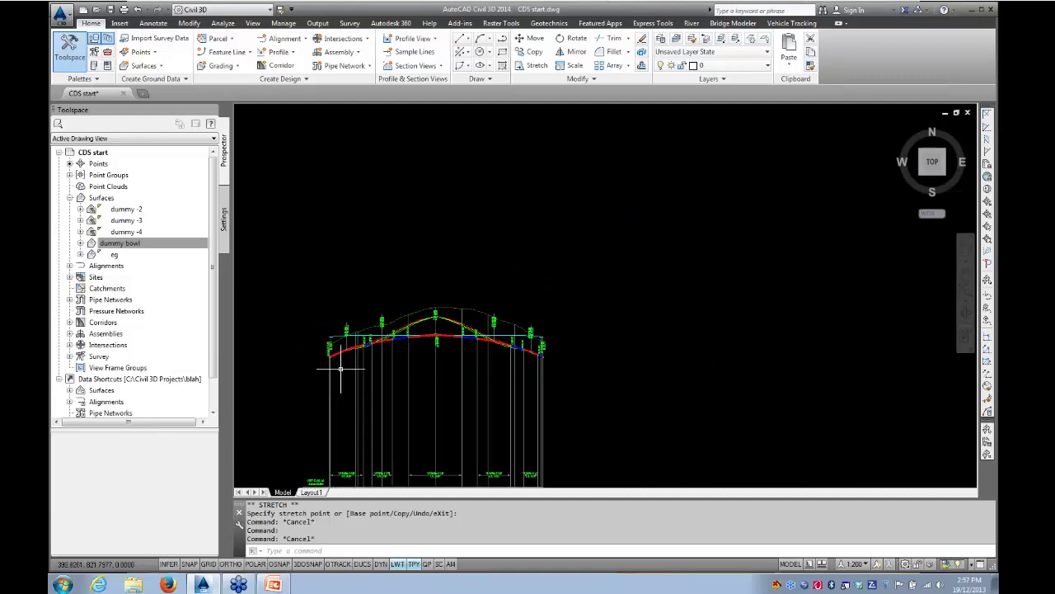
{"action": "middle_click_drag", "start_coordinate": [261, 389], "coordinate": [572, 290]}
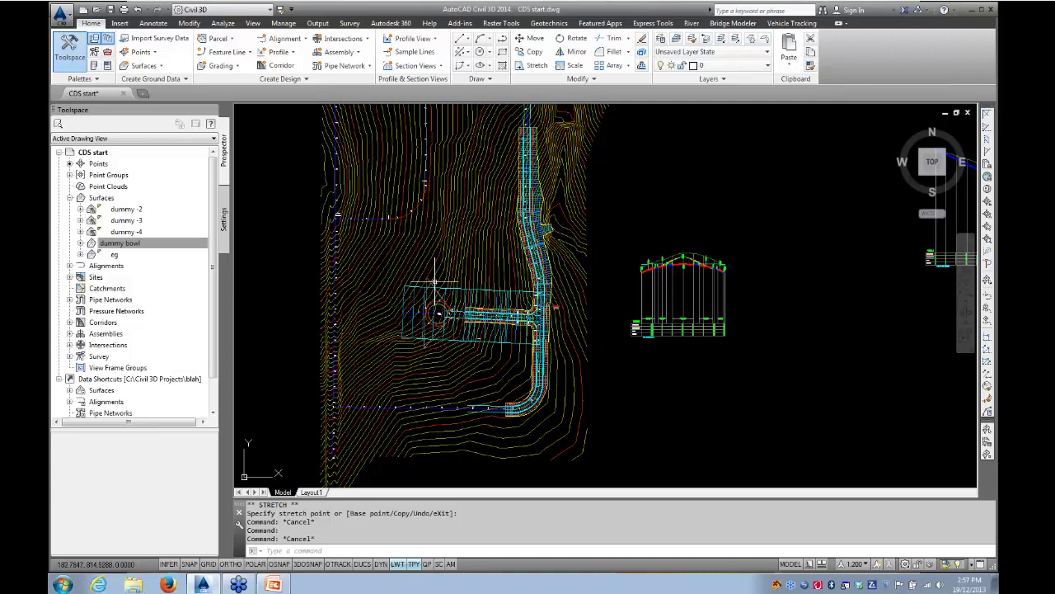
{"action": "scroll", "coordinate": [458, 315], "scroll_direction": "up", "scroll_amount": 6}
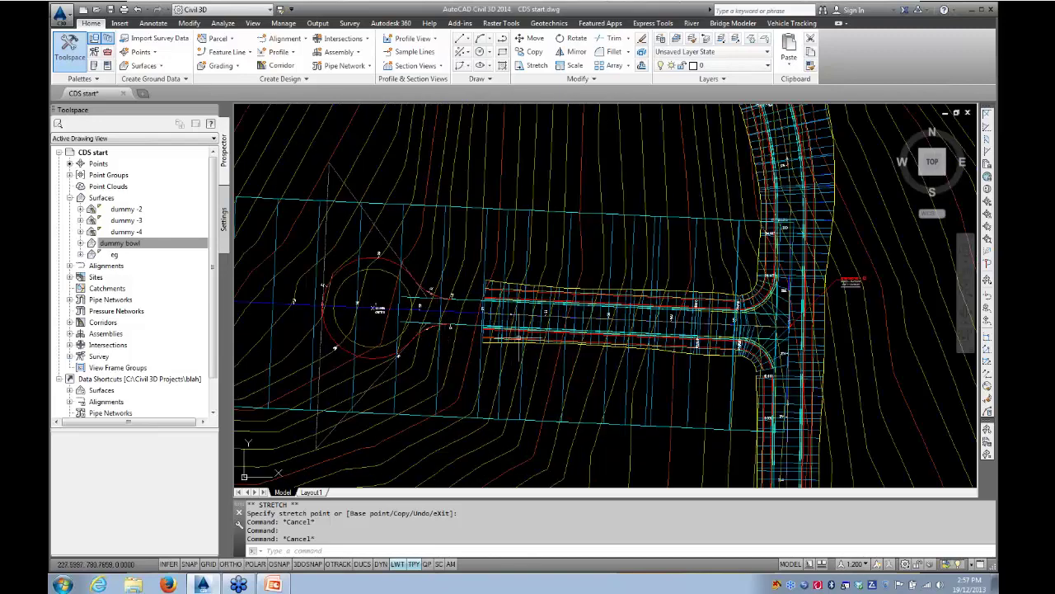
{"action": "left_click", "coordinate": [572, 312]}
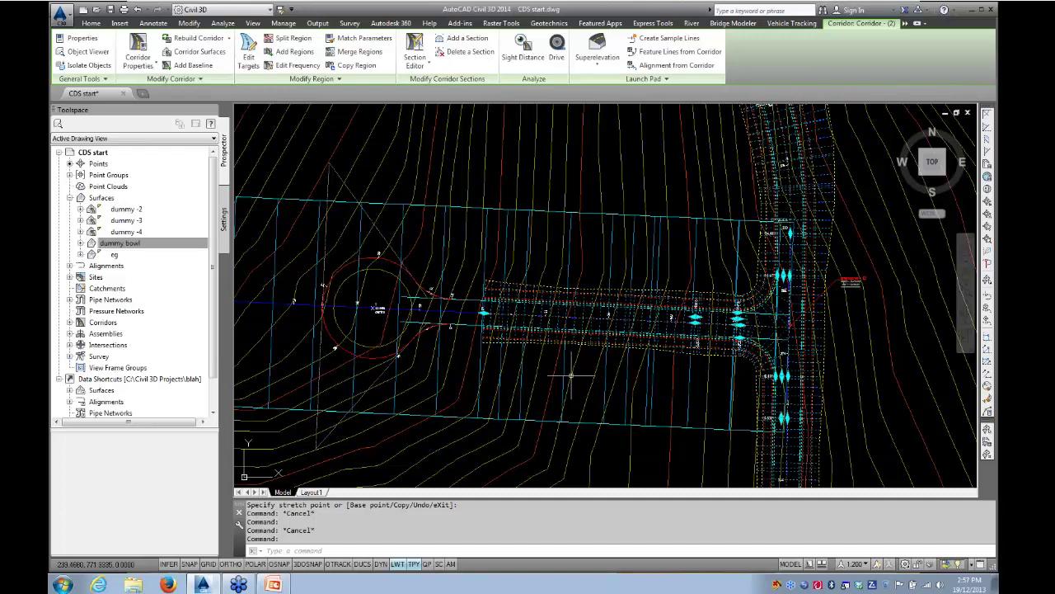
{"action": "middle_click_drag", "start_coordinate": [459, 382], "coordinate": [512, 394]}
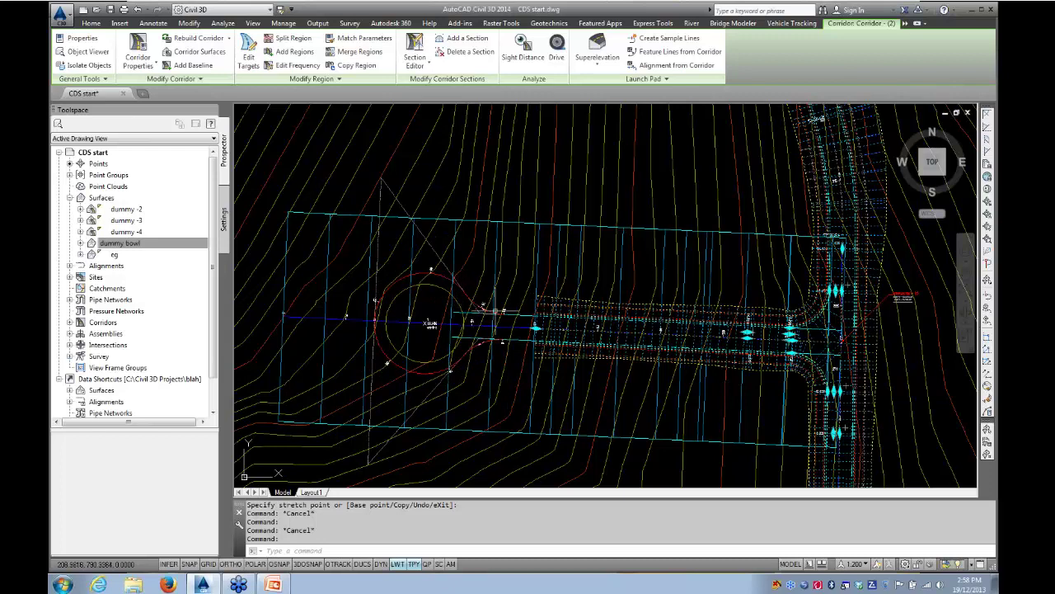
{"action": "mouse_move", "coordinate": [518, 404]}
{"action": "left_click", "coordinate": [195, 66]}
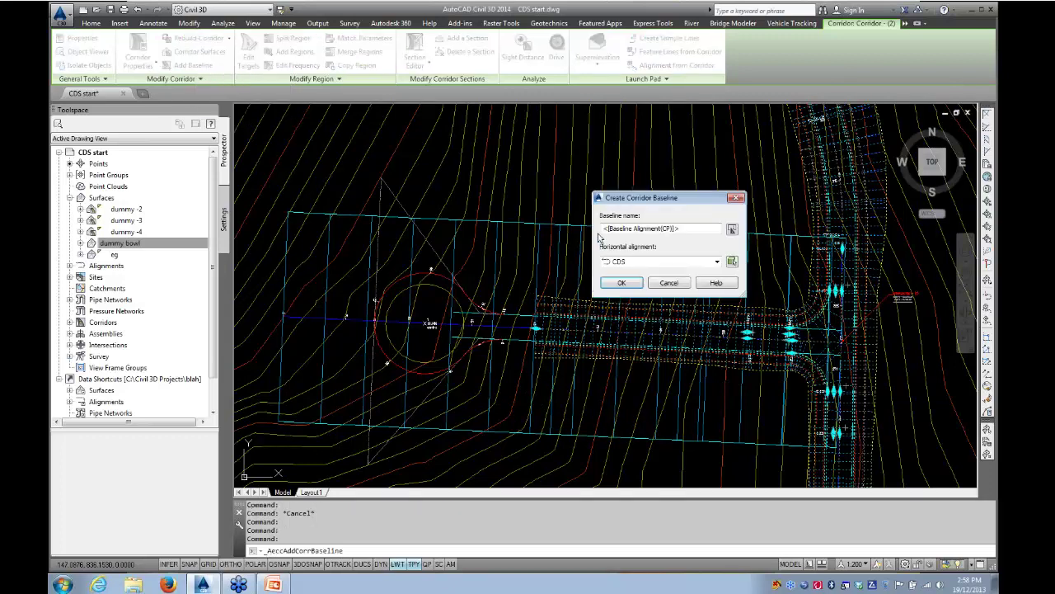
{"action": "left_click_drag", "start_coordinate": [688, 226], "coordinate": [614, 232]}
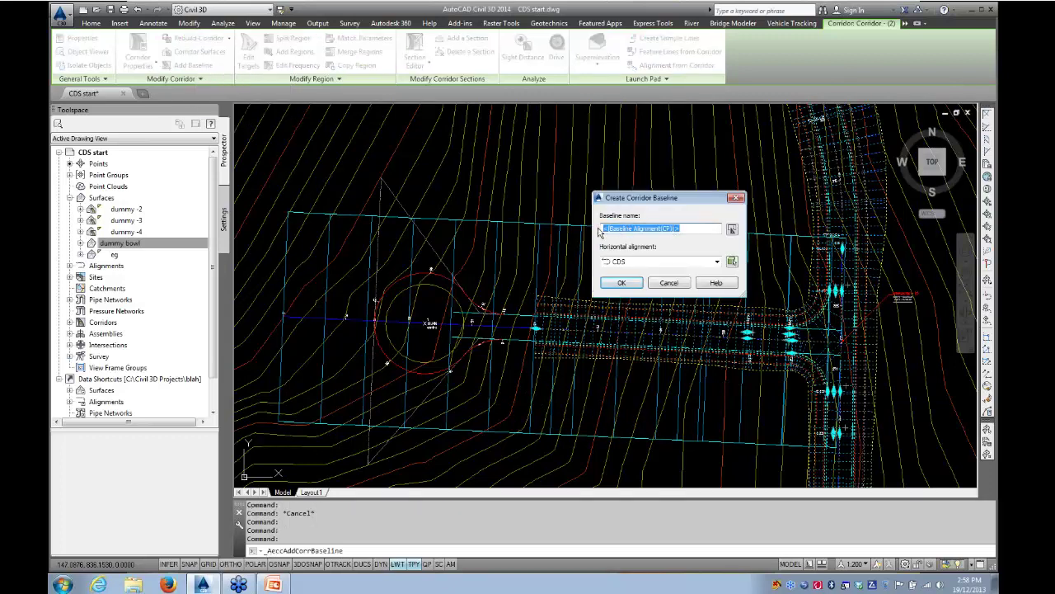
{"action": "type", "text": "CDS"}
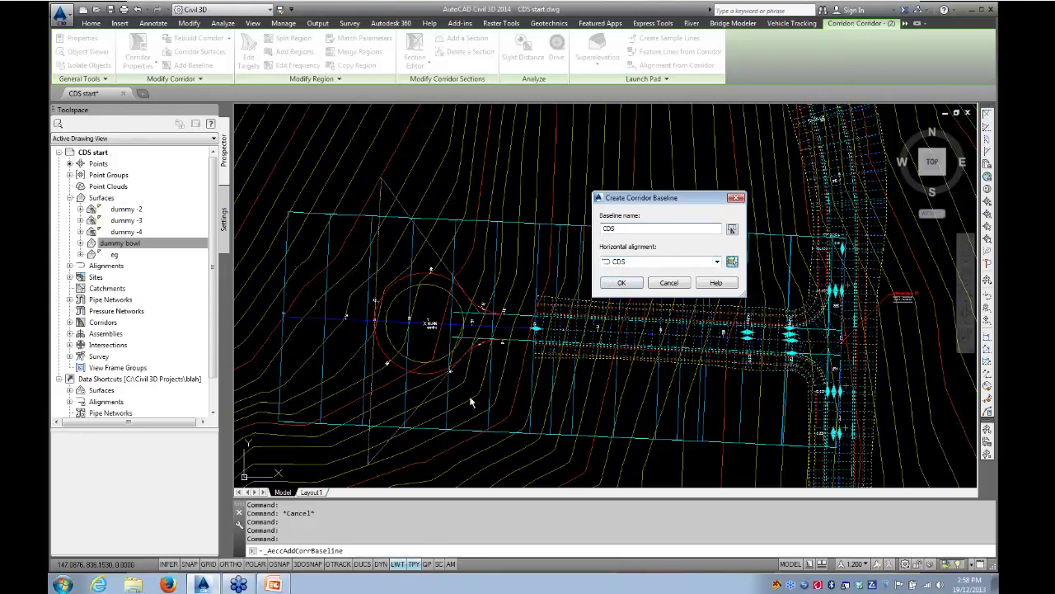
{"action": "key", "text": "Return"}
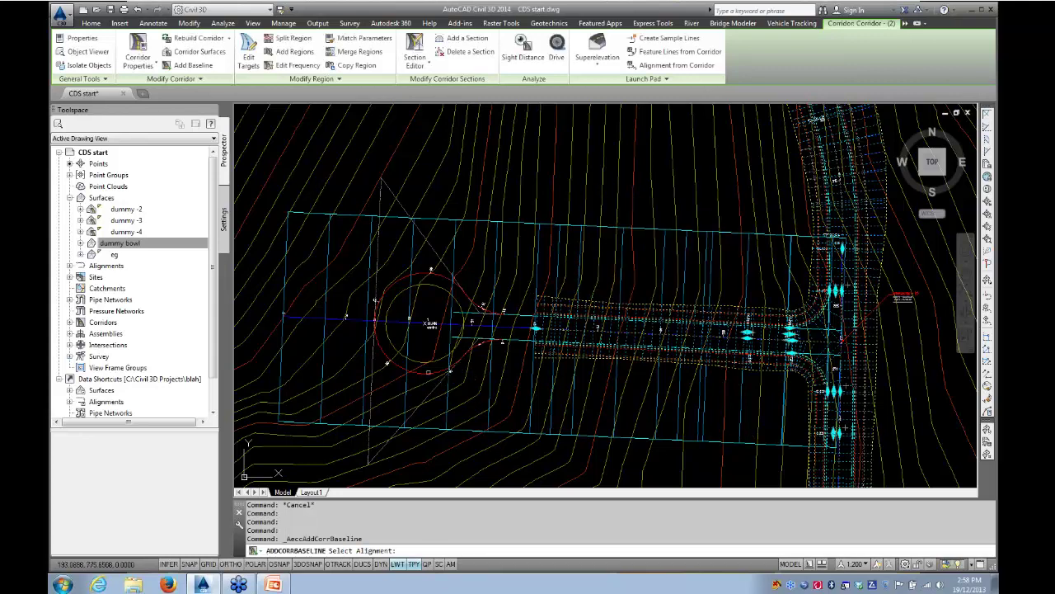
{"action": "left_click", "coordinate": [551, 355]}
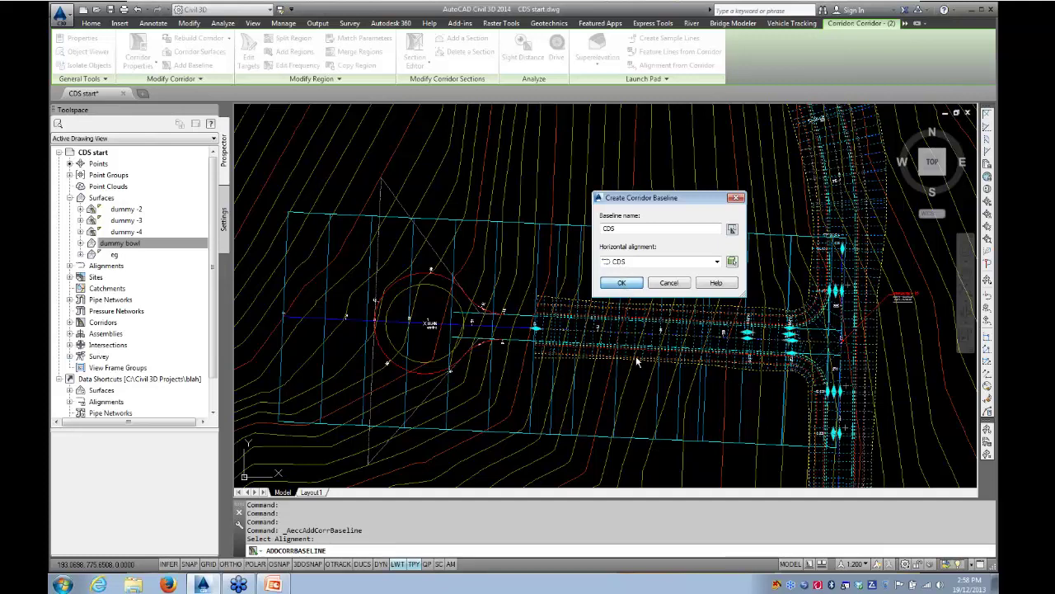
{"action": "key", "text": "Return"}
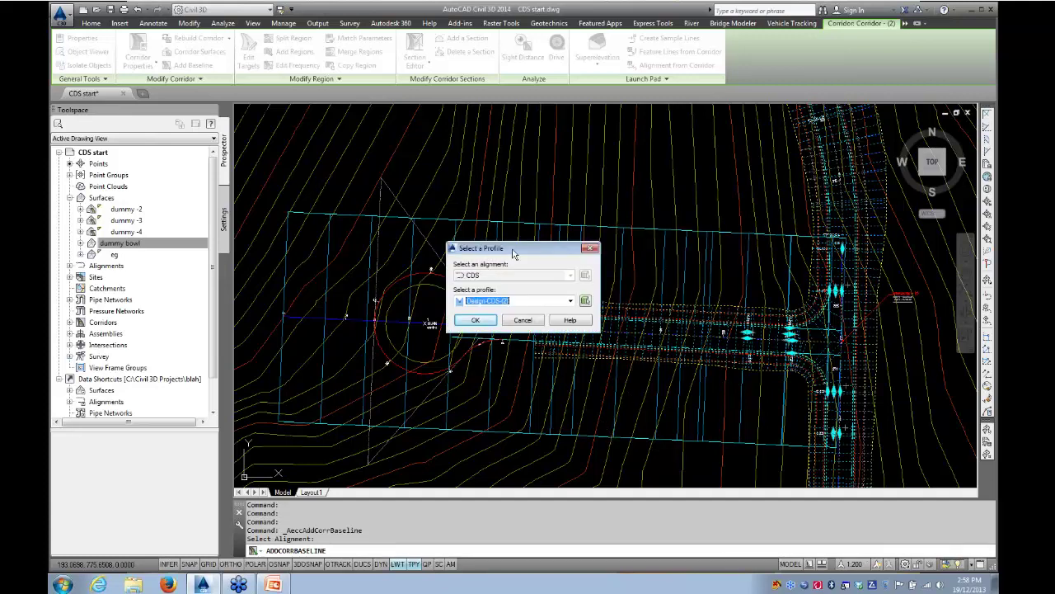
- Assign the Design-CDS-(2) profile to the new corridor baseline by picking it in the profile view
{"action": "left_click_drag", "start_coordinate": [513, 253], "coordinate": [528, 190]}
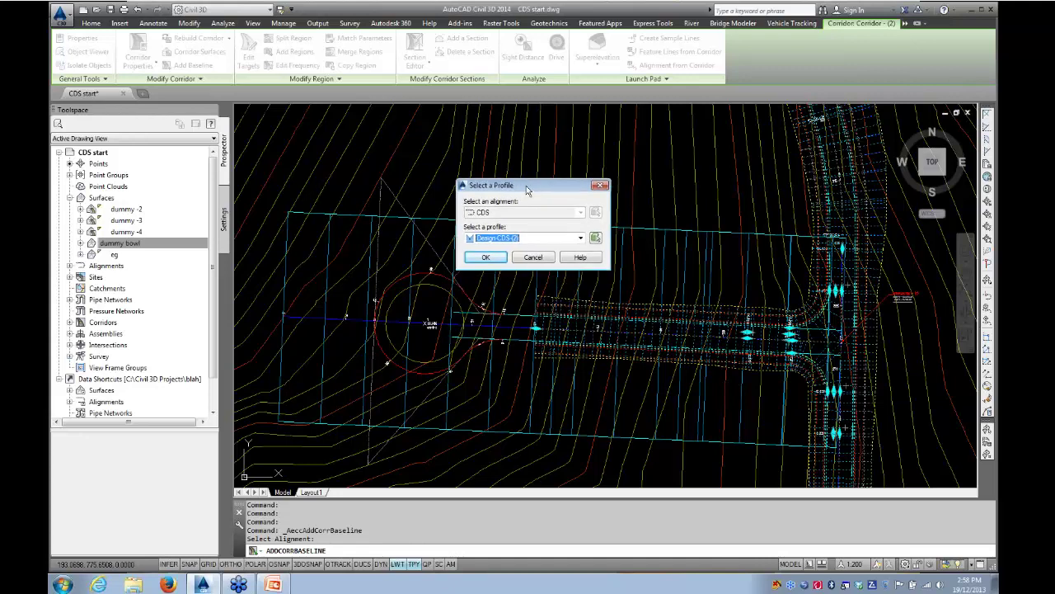
{"action": "left_click", "coordinate": [596, 240]}
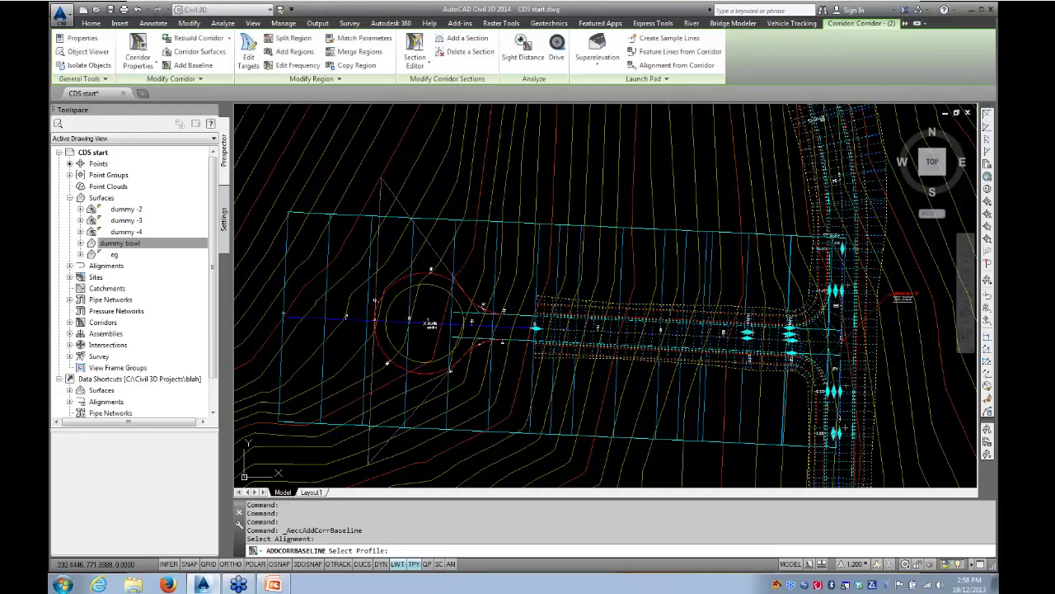
{"action": "scroll", "coordinate": [593, 390], "scroll_direction": "down", "scroll_amount": 4}
{"action": "scroll", "coordinate": [593, 390], "scroll_direction": "down", "scroll_amount": 6}
{"action": "mouse_move", "coordinate": [667, 377]}
{"action": "middle_mouse_down"}
{"action": "mouse_move", "coordinate": [610, 377]}
{"action": "mouse_move", "coordinate": [530, 341]}
{"action": "middle_mouse_up"}
{"action": "scroll", "coordinate": [530, 341], "scroll_direction": "up", "scroll_amount": 13}
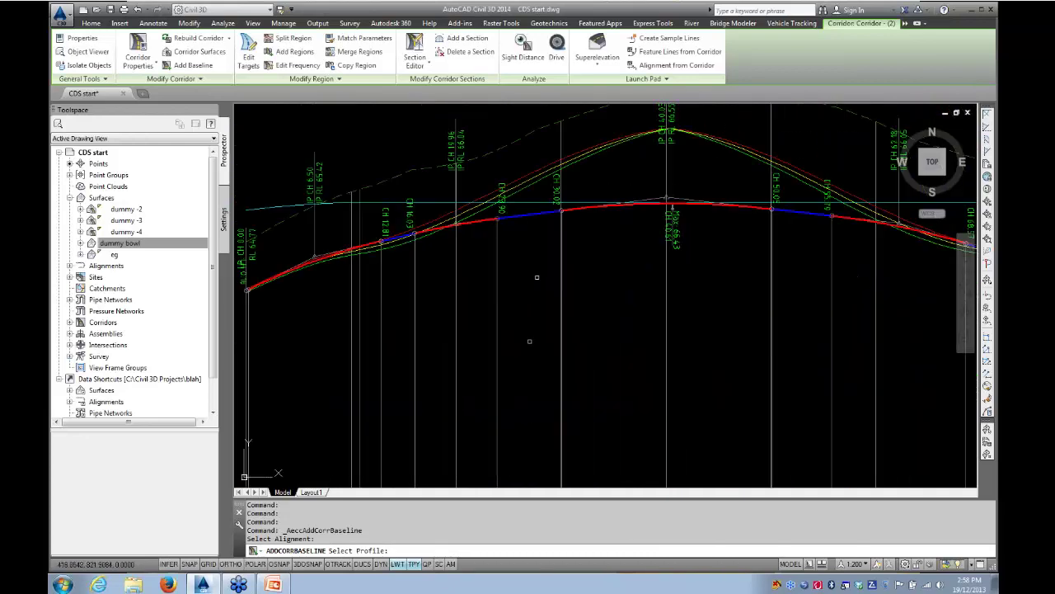
{"action": "middle_click_drag", "start_coordinate": [544, 254], "coordinate": [541, 338]}
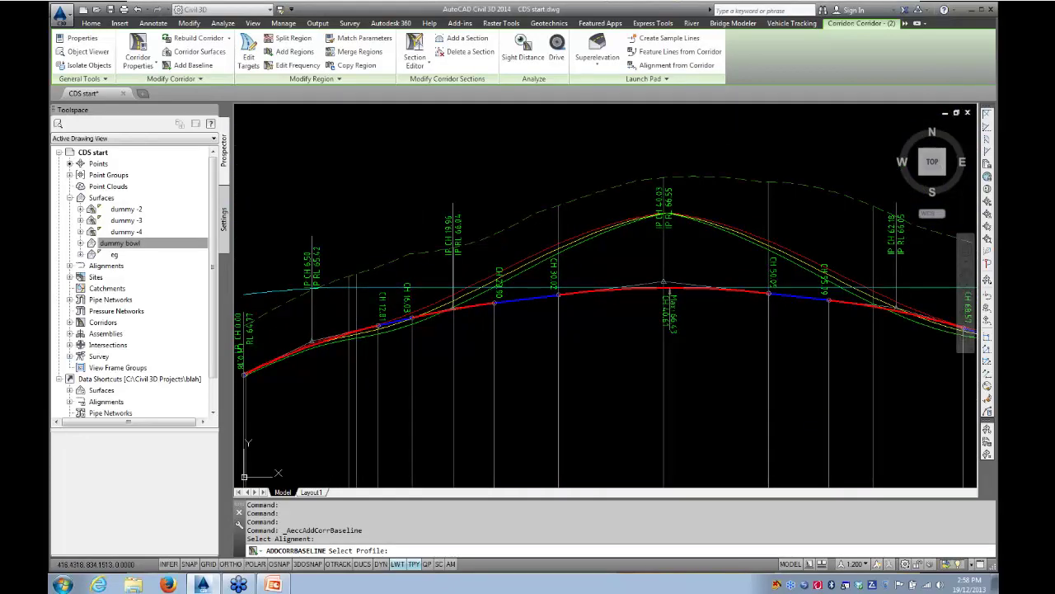
{"action": "left_click", "coordinate": [577, 293]}
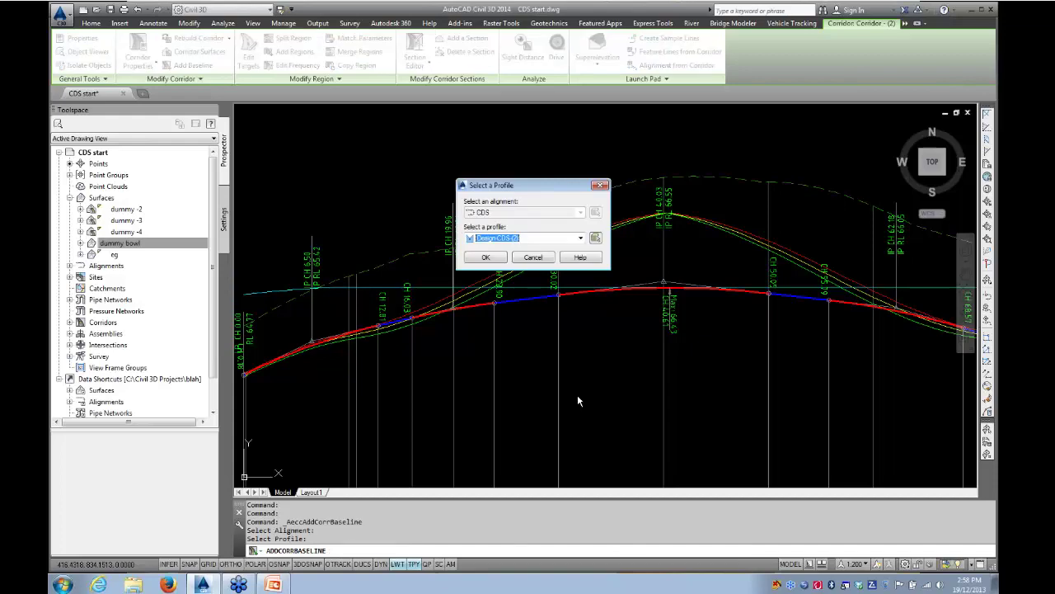
{"action": "left_click", "coordinate": [475, 258]}
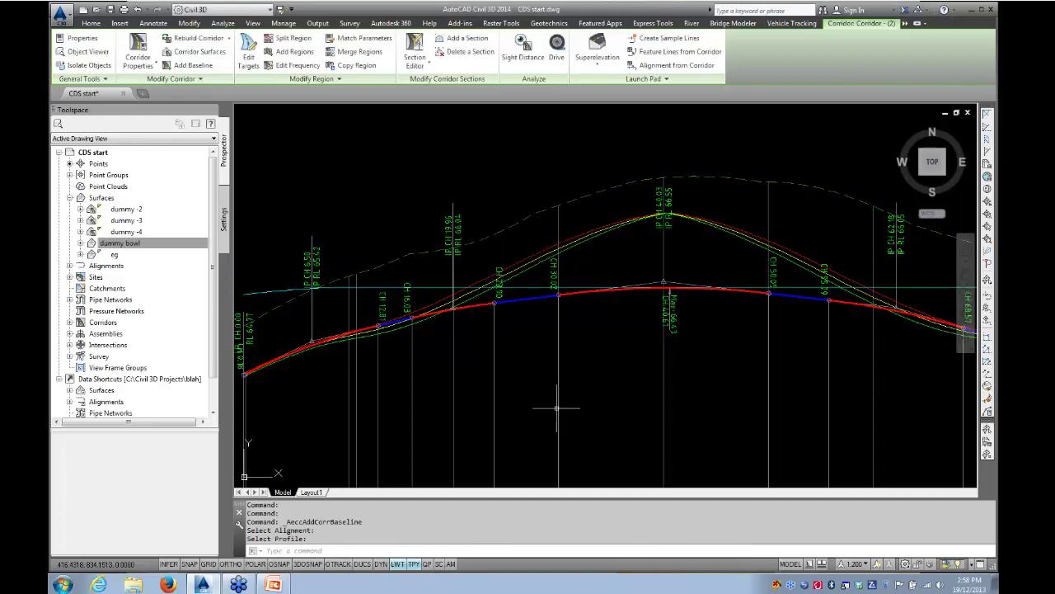
- Start adding a region to the side-road corridor, choosing the CDS cul-de-sac alignment as its baseline
{"action": "scroll", "coordinate": [336, 409], "scroll_direction": "down", "scroll_amount": 5}
{"action": "middle_click_drag", "start_coordinate": [336, 409], "coordinate": [675, 336]}
{"action": "middle_click_drag", "start_coordinate": [401, 363], "coordinate": [478, 326]}
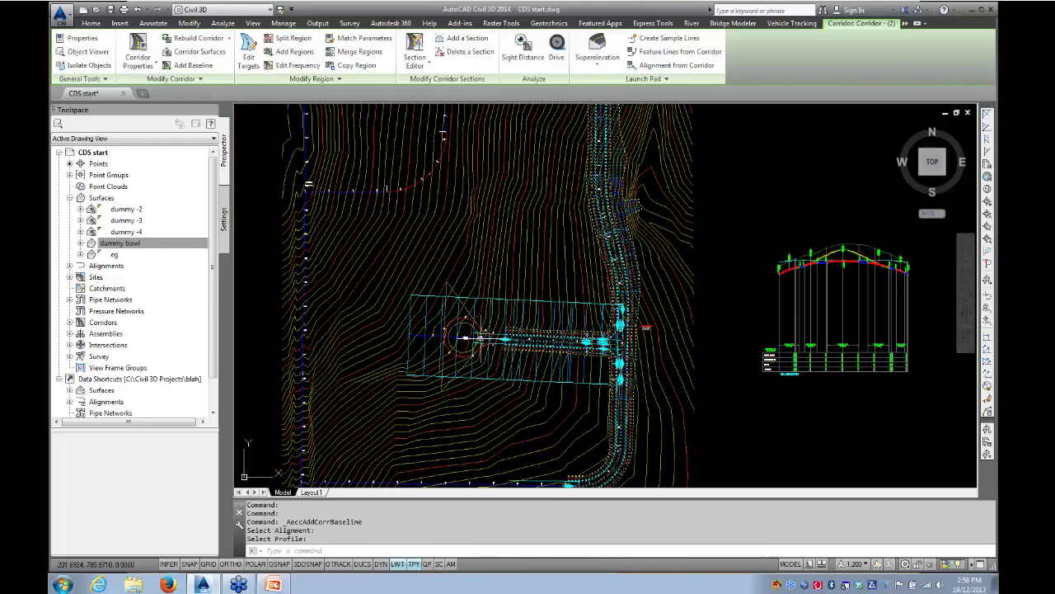
{"action": "scroll", "coordinate": [640, 344], "scroll_direction": "down", "scroll_amount": 3}
{"action": "middle_click_drag", "start_coordinate": [640, 343], "coordinate": [533, 351]}
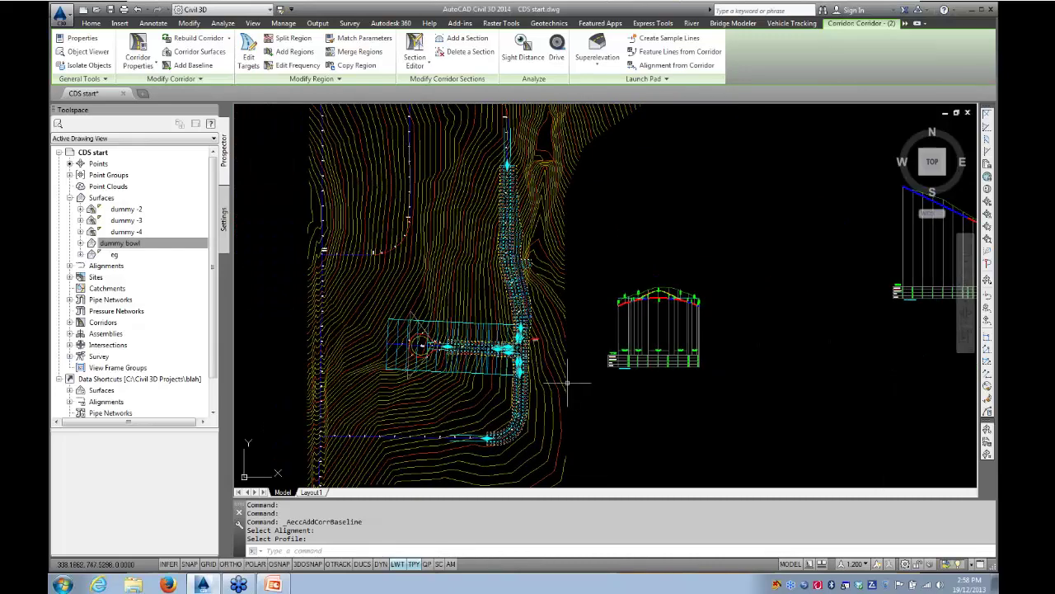
{"action": "key", "text": "Escape"}
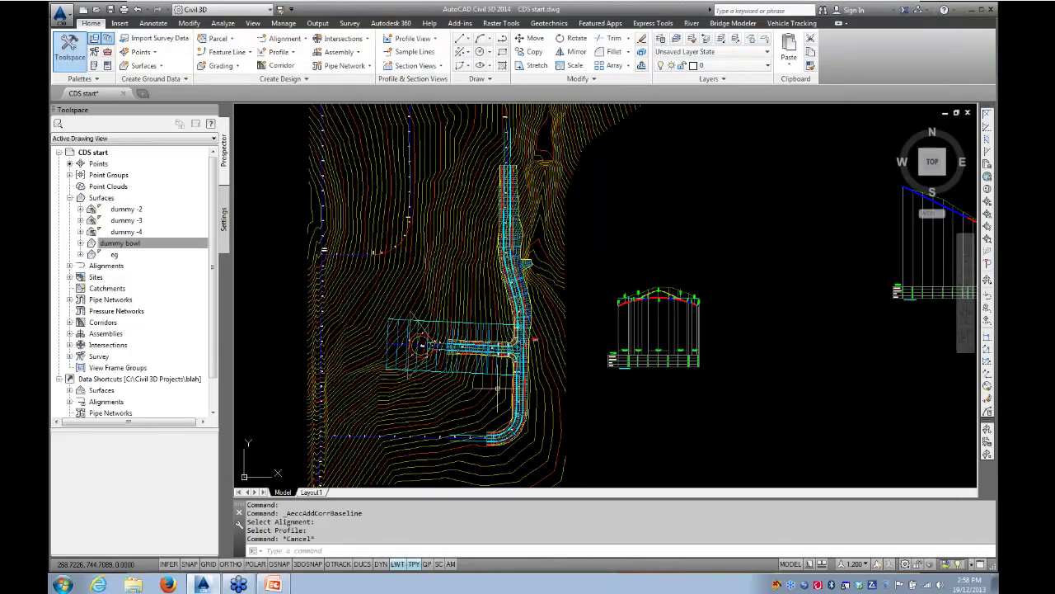
{"action": "scroll", "coordinate": [463, 350], "scroll_direction": "up", "scroll_amount": 5}
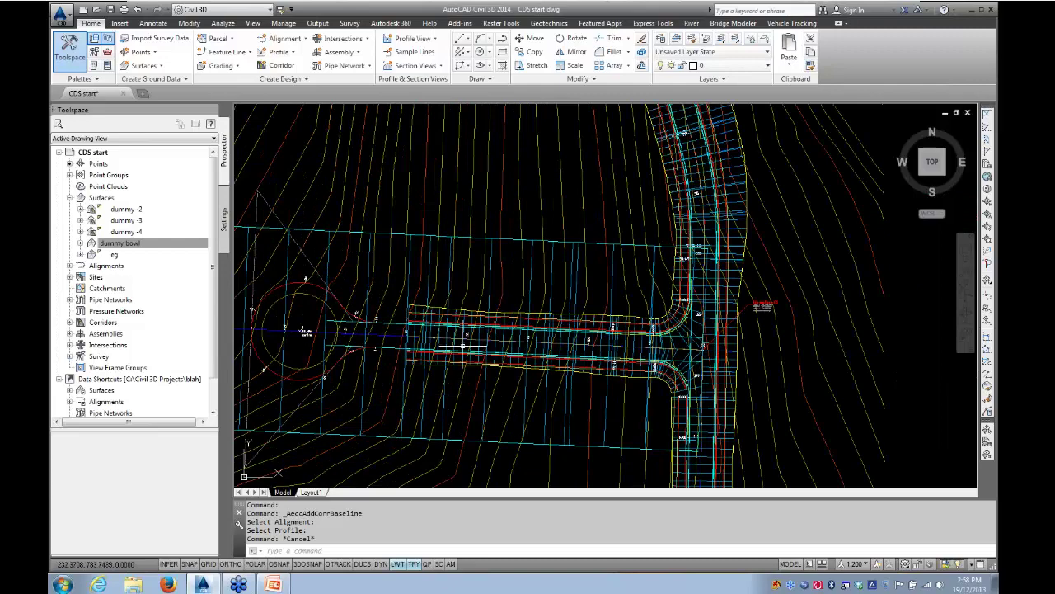
{"action": "left_click", "coordinate": [462, 384]}
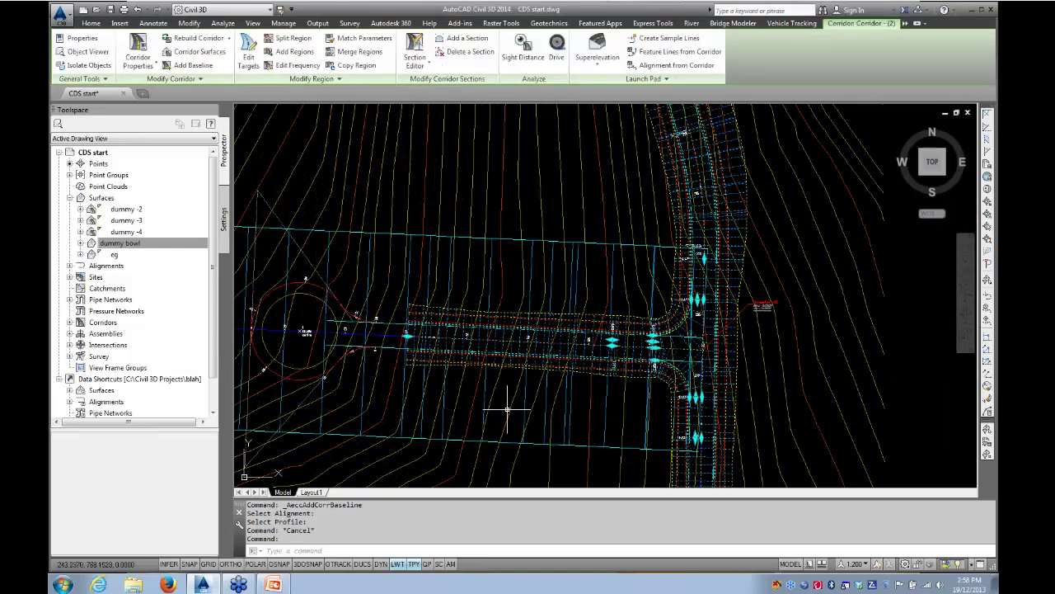
{"action": "left_click", "coordinate": [295, 53]}
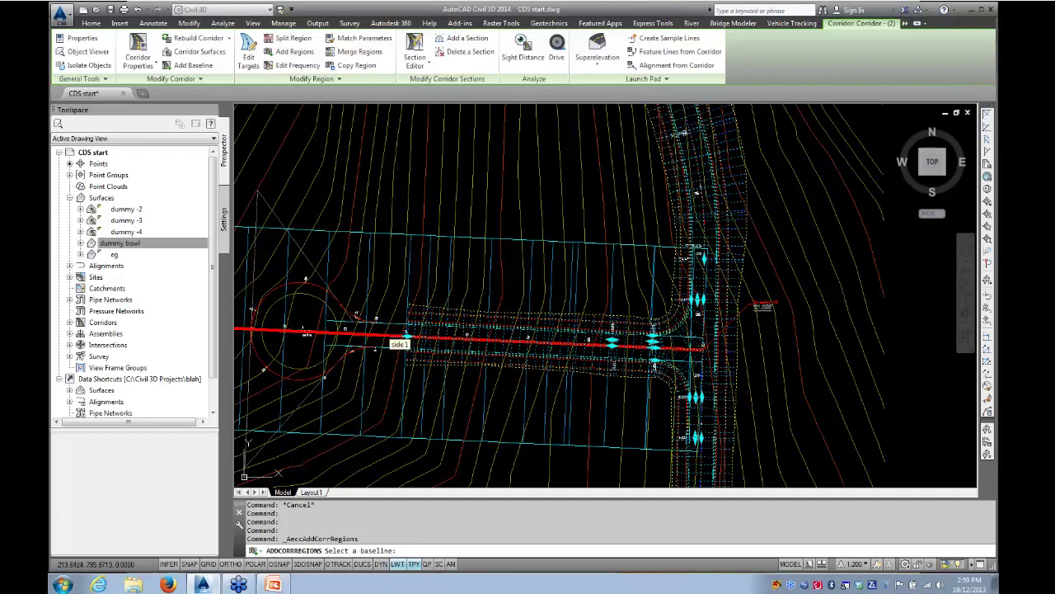
{"action": "middle_click_drag", "start_coordinate": [391, 338], "coordinate": [513, 334]}
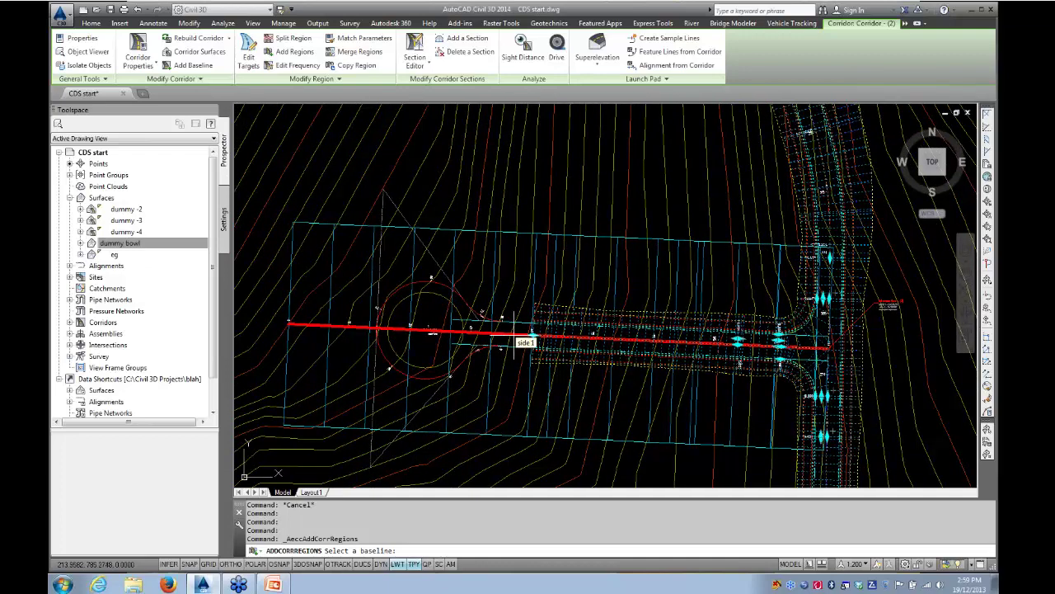
{"action": "left_click", "coordinate": [456, 293]}
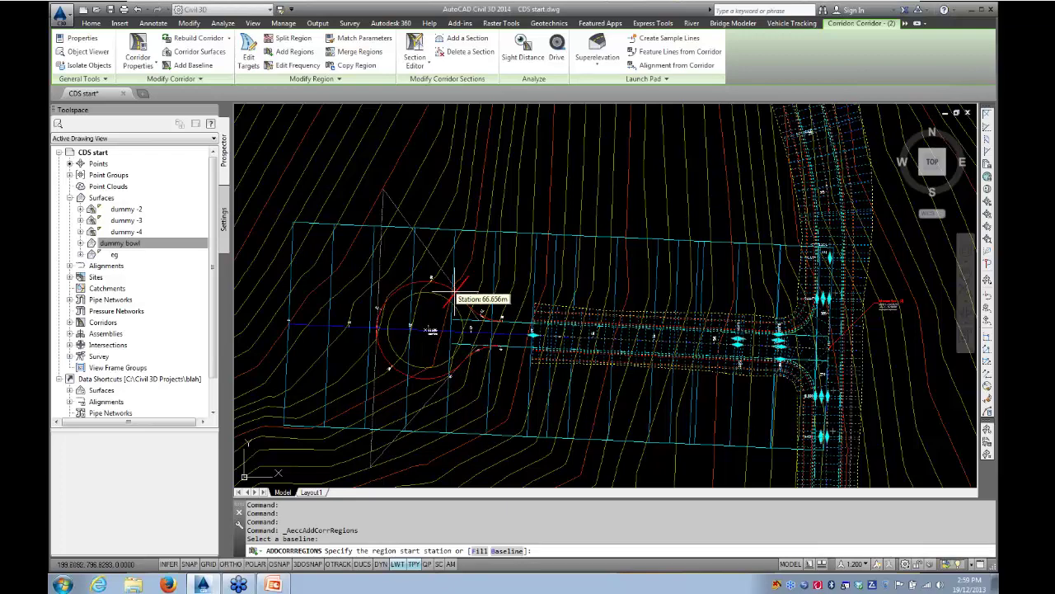
- Set the region to run from station 0.000 to 80.691 of the CDS alignment, snapping to both alignment ends with object snap on
{"action": "scroll", "coordinate": [497, 343], "scroll_direction": "up", "scroll_amount": 5}
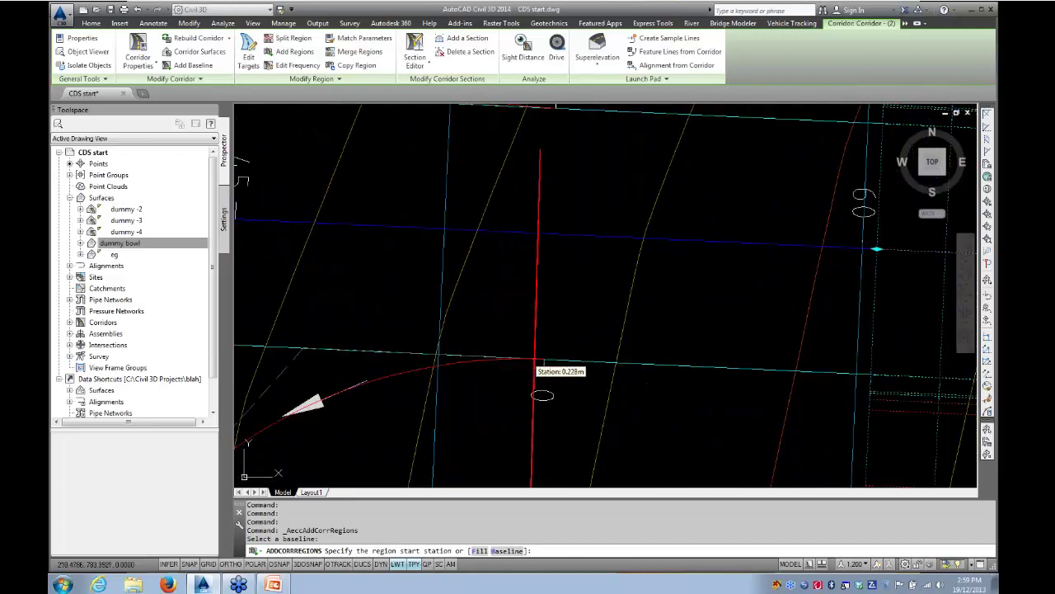
{"action": "left_click", "coordinate": [278, 564]}
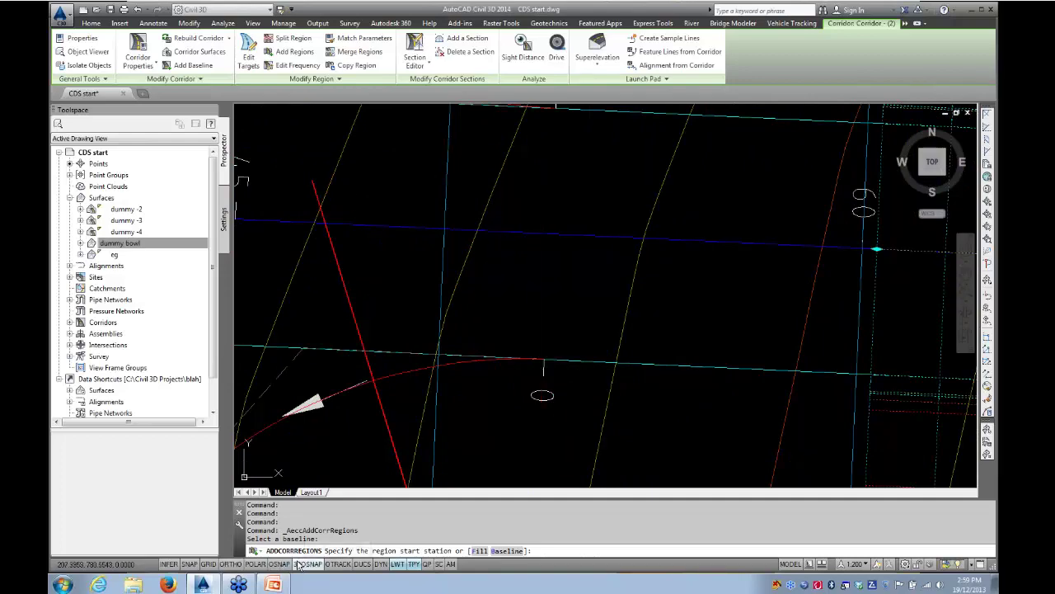
{"action": "left_click", "coordinate": [544, 360]}
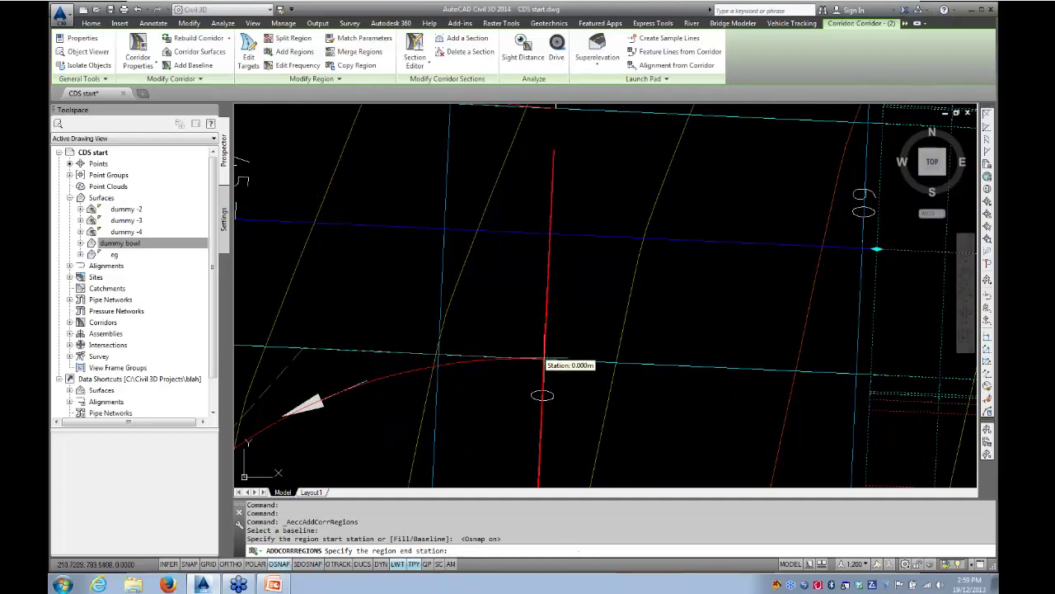
{"action": "scroll", "coordinate": [430, 346], "scroll_direction": "down", "scroll_amount": 2}
{"action": "scroll", "coordinate": [380, 346], "scroll_direction": "down", "scroll_amount": 5}
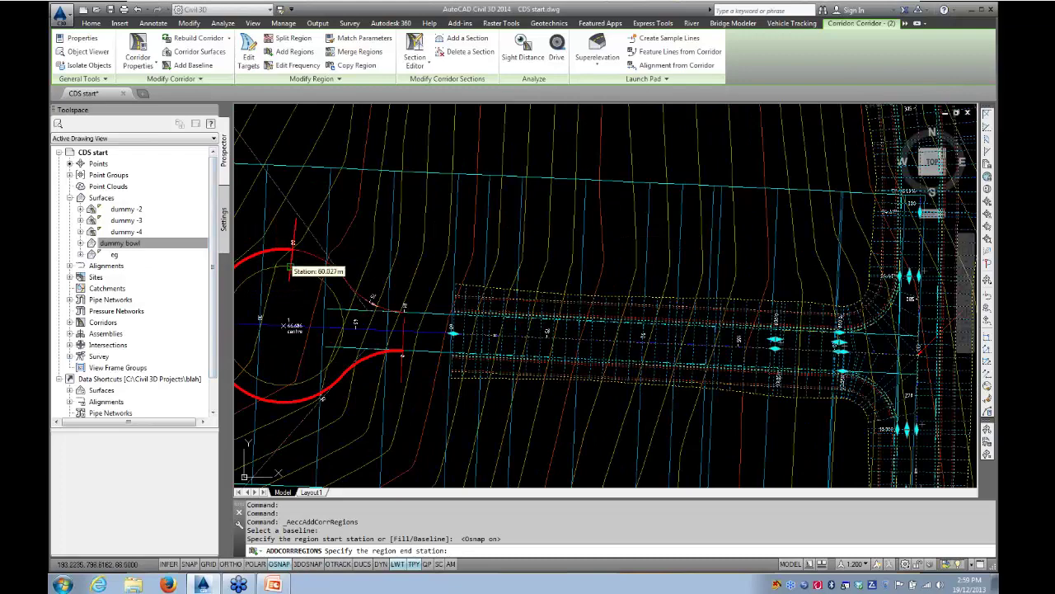
{"action": "middle_click_drag", "start_coordinate": [317, 278], "coordinate": [391, 297]}
{"action": "scroll", "coordinate": [536, 297], "scroll_direction": "up", "scroll_amount": 8}
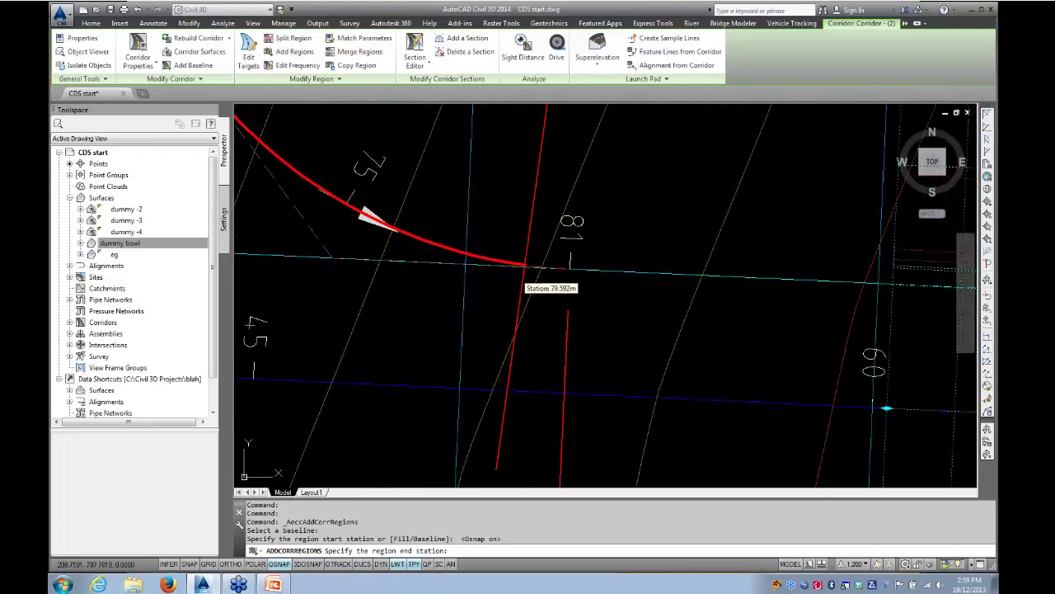
{"action": "left_click", "coordinate": [571, 269]}
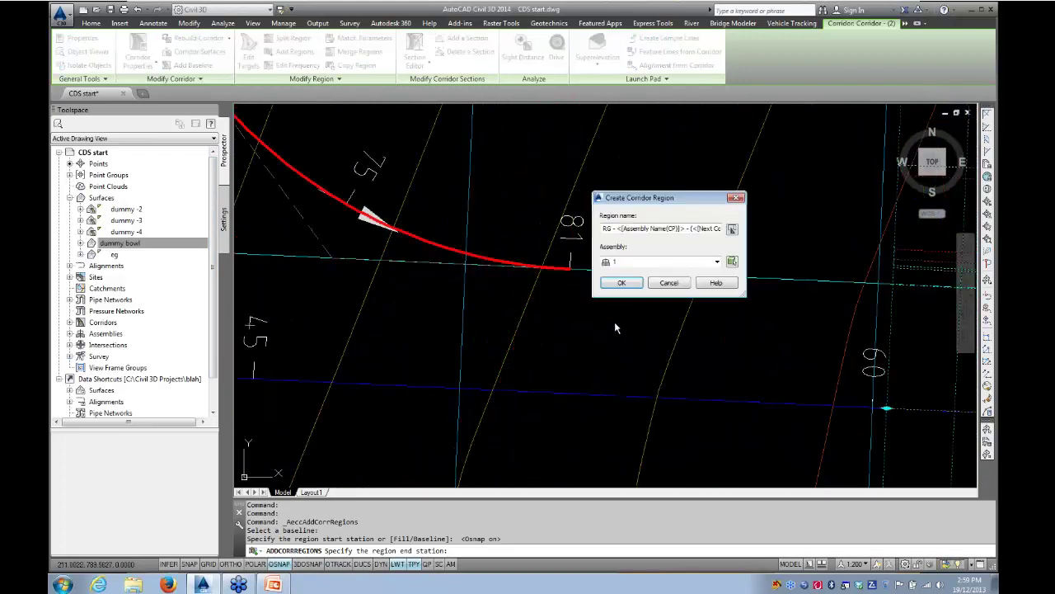
- Name the new corridor region bowl and assign it the CDS assembly picked from the drawing
{"action": "left_click", "coordinate": [609, 228]}
{"action": "left_click_drag", "start_coordinate": [603, 228], "coordinate": [722, 224]}
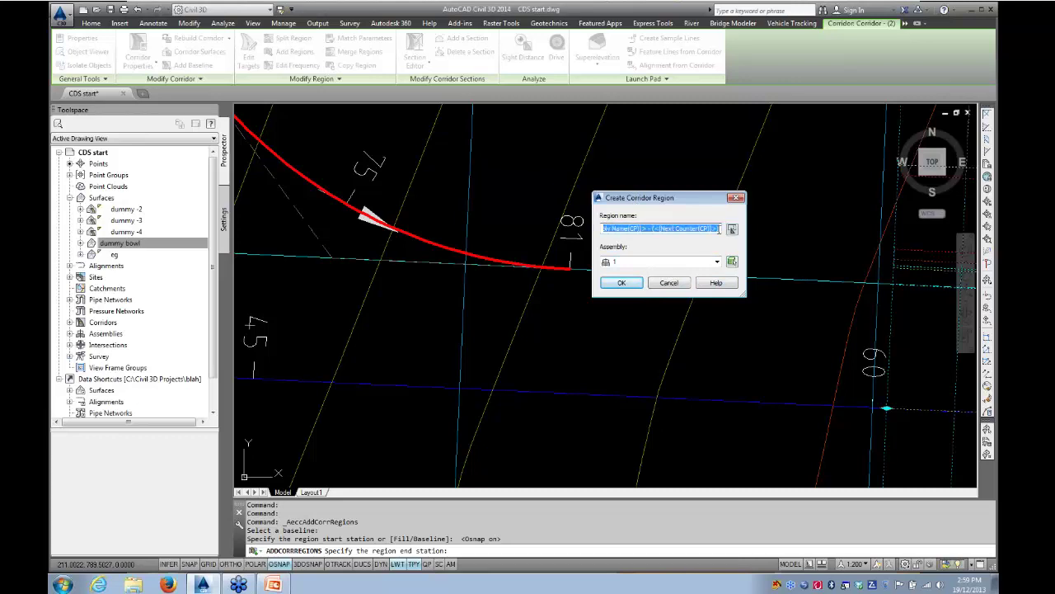
{"action": "type", "text": "bowl"}
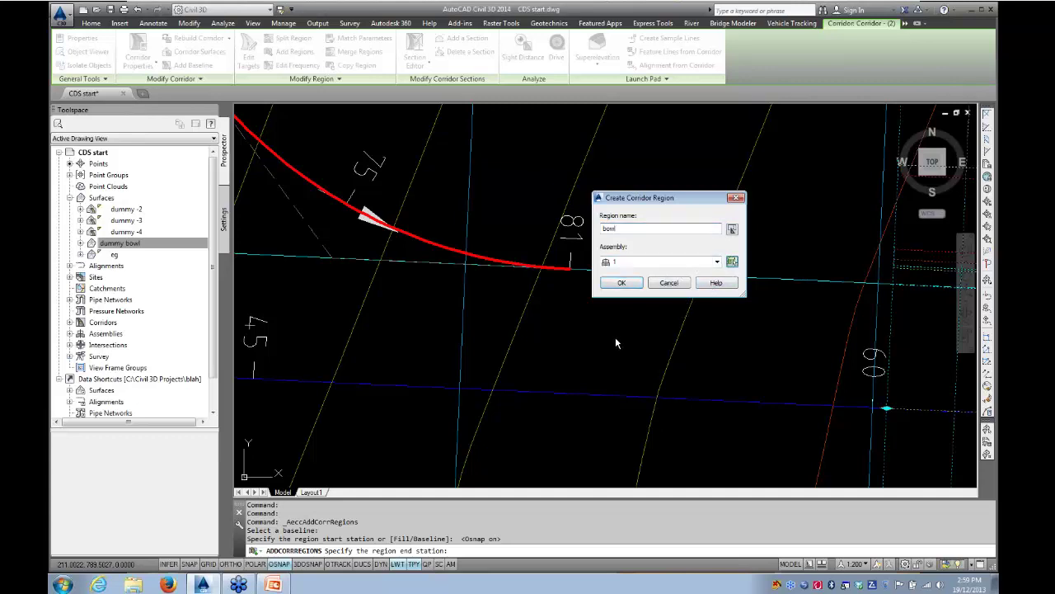
{"action": "left_click", "coordinate": [731, 261]}
{"action": "scroll", "coordinate": [610, 334], "scroll_direction": "down", "scroll_amount": 6}
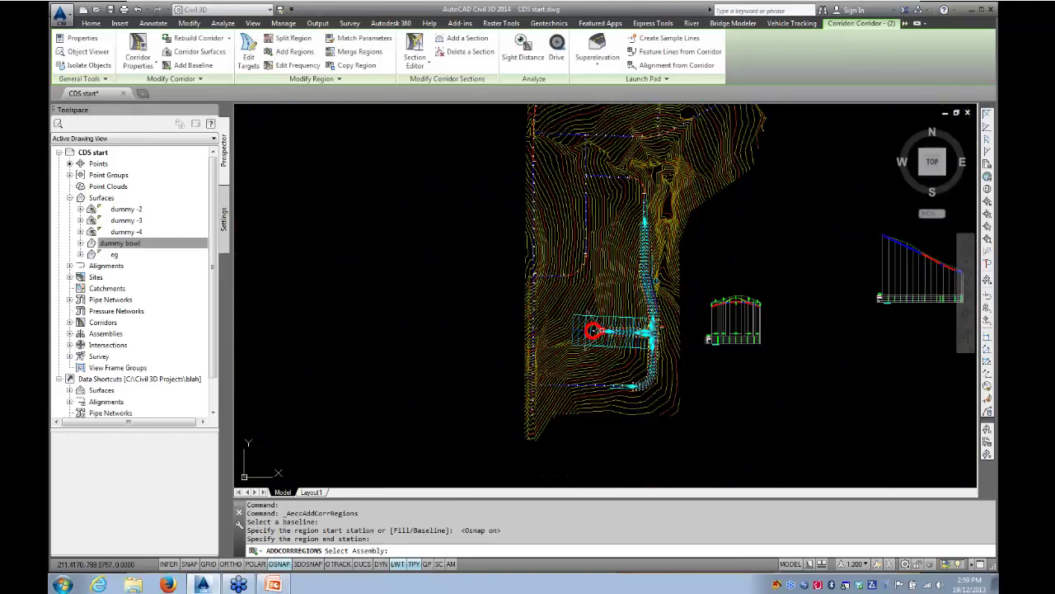
{"action": "middle_click_drag", "start_coordinate": [436, 343], "coordinate": [413, 448]}
{"action": "scroll", "coordinate": [562, 272], "scroll_direction": "up", "scroll_amount": 10}
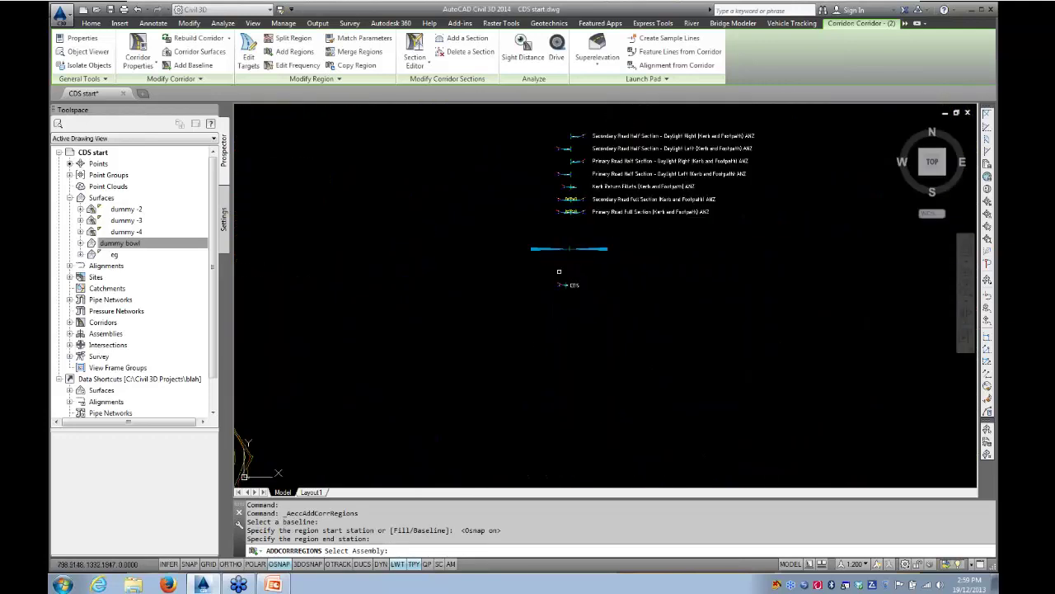
{"action": "scroll", "coordinate": [582, 332], "scroll_direction": "up", "scroll_amount": 4}
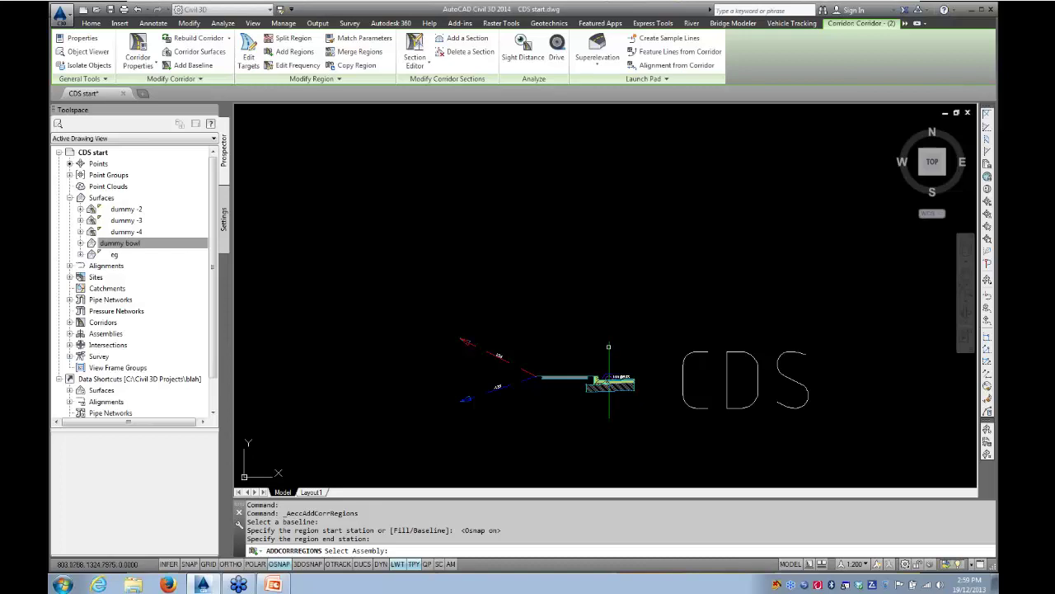
{"action": "left_click", "coordinate": [586, 329]}
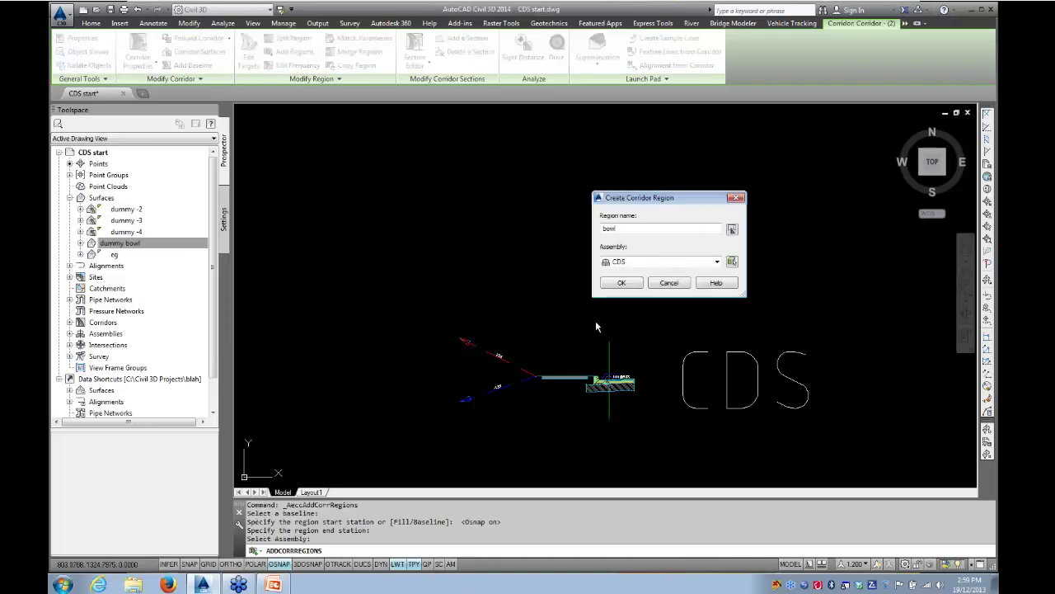
{"action": "left_click", "coordinate": [622, 283]}
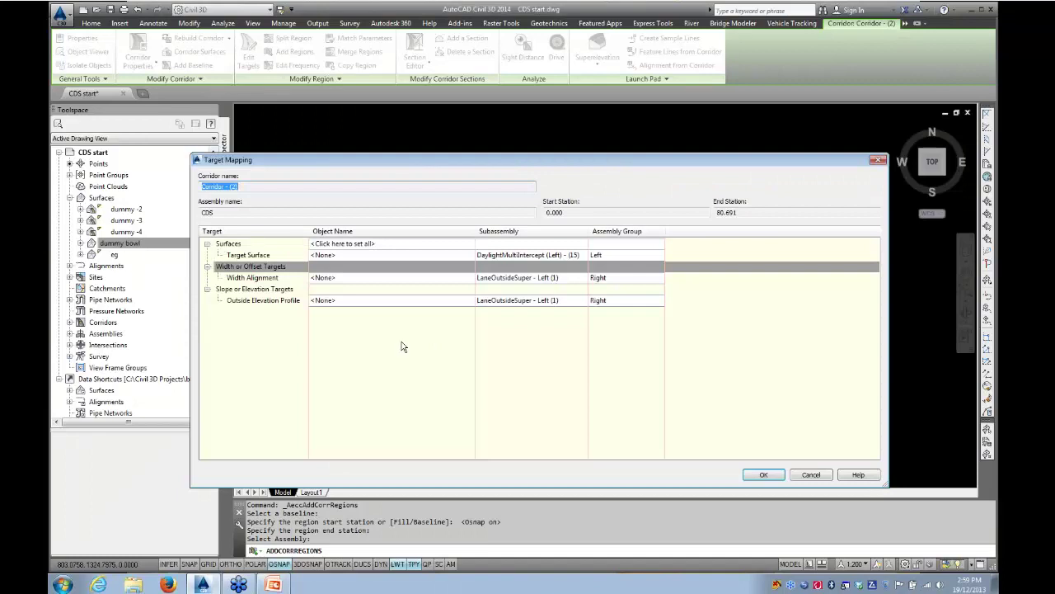
- Set the eg surface as the target for all surfaces in the bowl region and finish adding regions
{"action": "left_click_drag", "start_coordinate": [470, 161], "coordinate": [393, 100]}
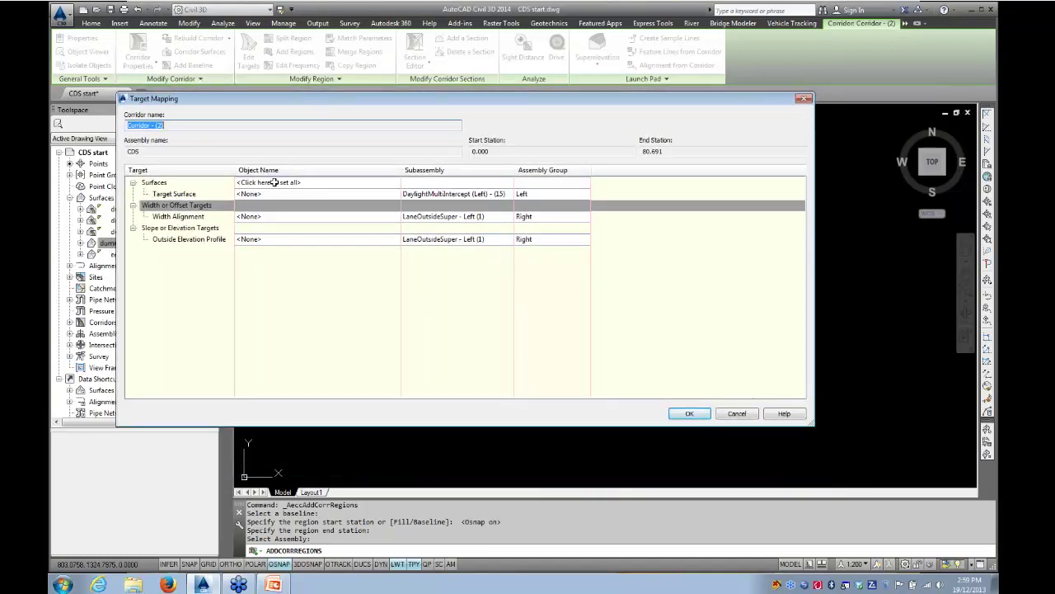
{"action": "left_click", "coordinate": [264, 182]}
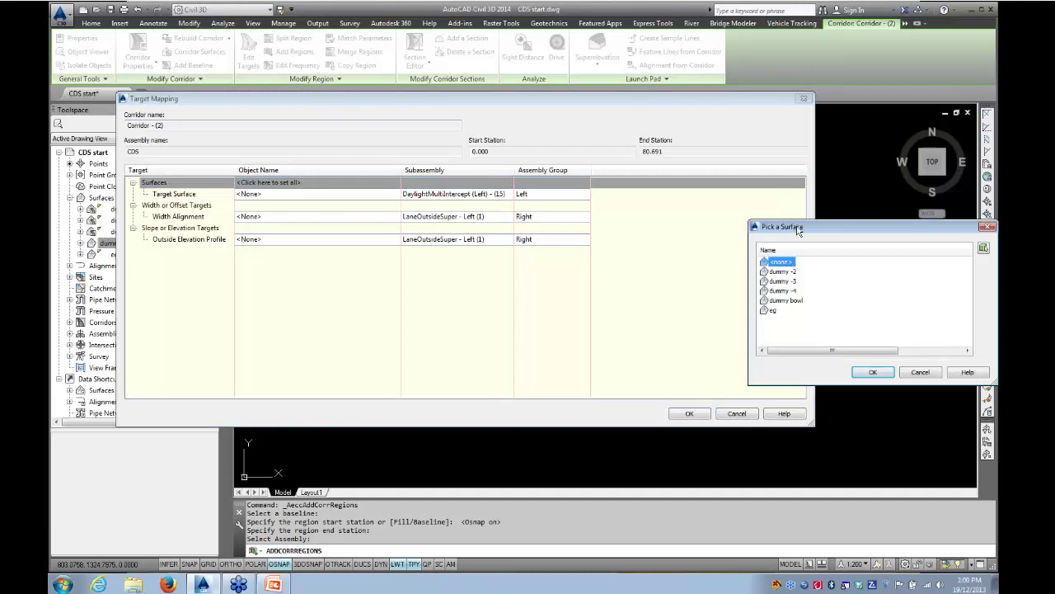
{"action": "left_click_drag", "start_coordinate": [798, 231], "coordinate": [494, 230]}
{"action": "left_click", "coordinate": [470, 310]}
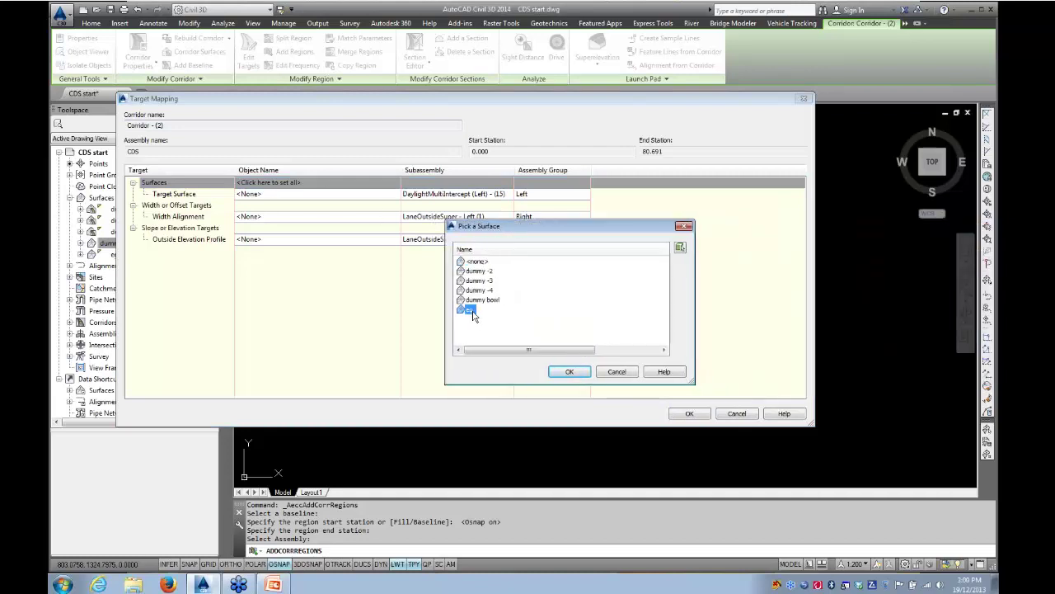
{"action": "left_click", "coordinate": [567, 373]}
{"action": "left_click", "coordinate": [689, 414]}
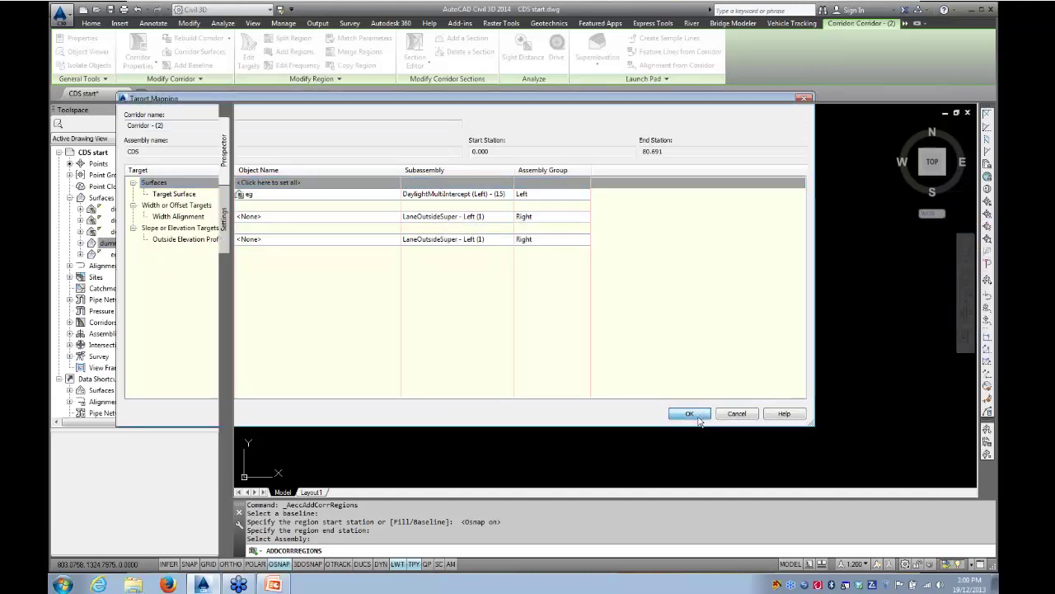
{"action": "scroll", "coordinate": [347, 408], "scroll_direction": "down", "scroll_amount": 4}
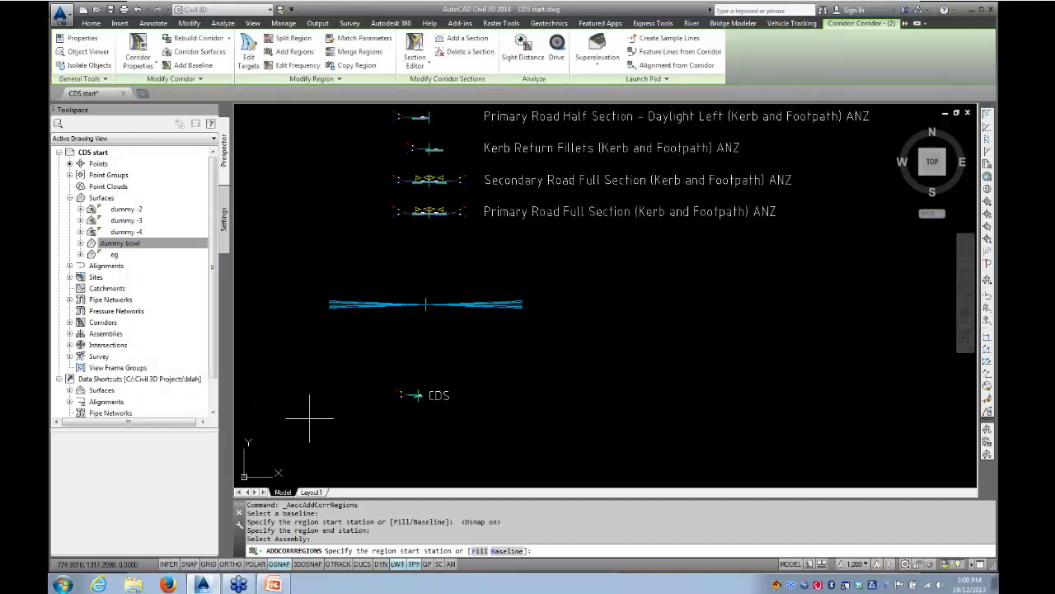
{"action": "middle_click_drag", "start_coordinate": [306, 419], "coordinate": [669, 323]}
{"action": "key", "text": "Escape"}
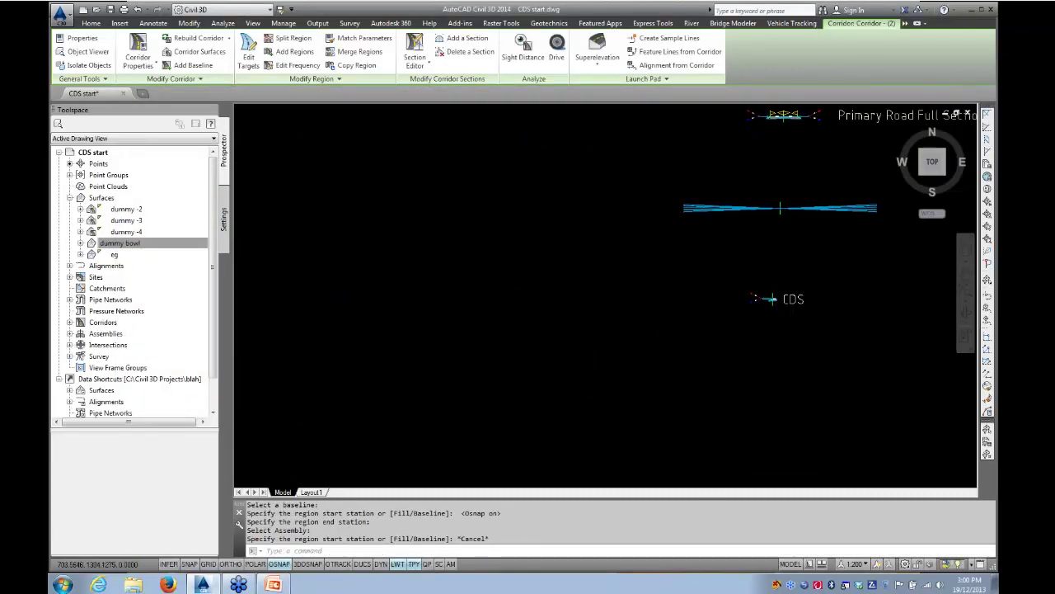
- Stretch the side-road region's cul-de-sac end from station 60 to meet the ends of the bowl region, snapping to the CDS alignment end
{"action": "scroll", "coordinate": [356, 402], "scroll_direction": "down", "scroll_amount": 5}
{"action": "mouse_move", "coordinate": [359, 404]}
{"action": "middle_mouse_down"}
{"action": "mouse_move", "coordinate": [748, 222]}
{"action": "mouse_move", "coordinate": [493, 338]}
{"action": "middle_mouse_up"}
{"action": "middle_click_drag", "start_coordinate": [425, 457], "coordinate": [606, 216]}
{"action": "middle_click_drag", "start_coordinate": [577, 426], "coordinate": [509, 292]}
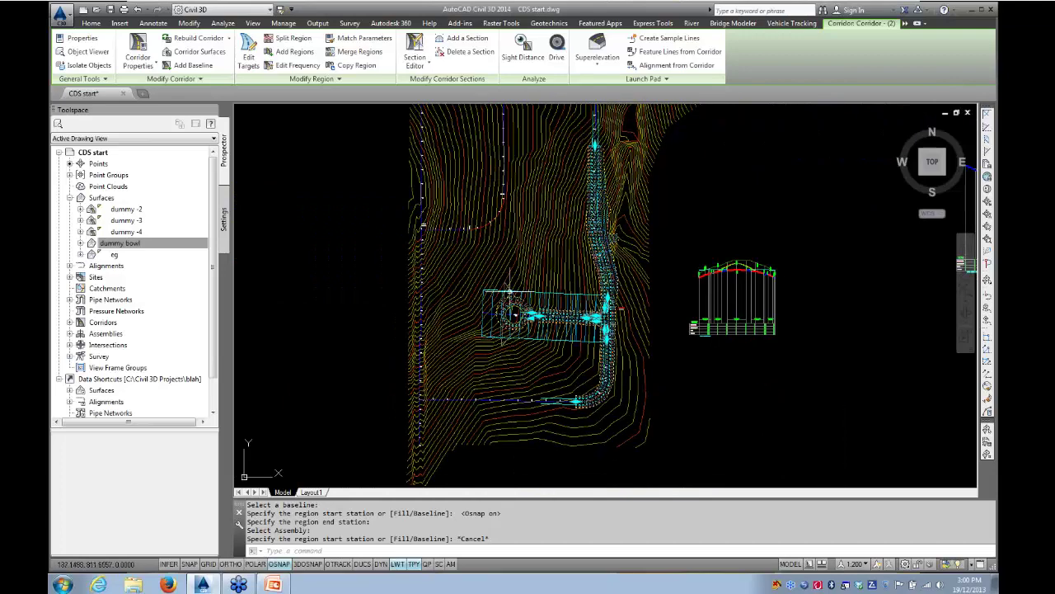
{"action": "scroll", "coordinate": [524, 317], "scroll_direction": "up", "scroll_amount": 8}
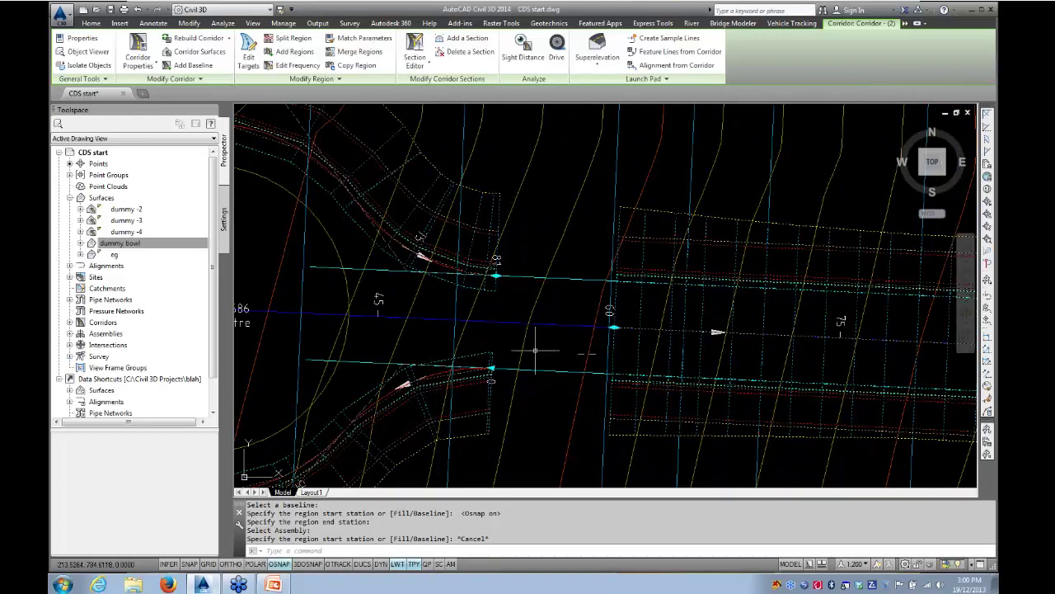
{"action": "middle_click_drag", "start_coordinate": [538, 349], "coordinate": [575, 359]}
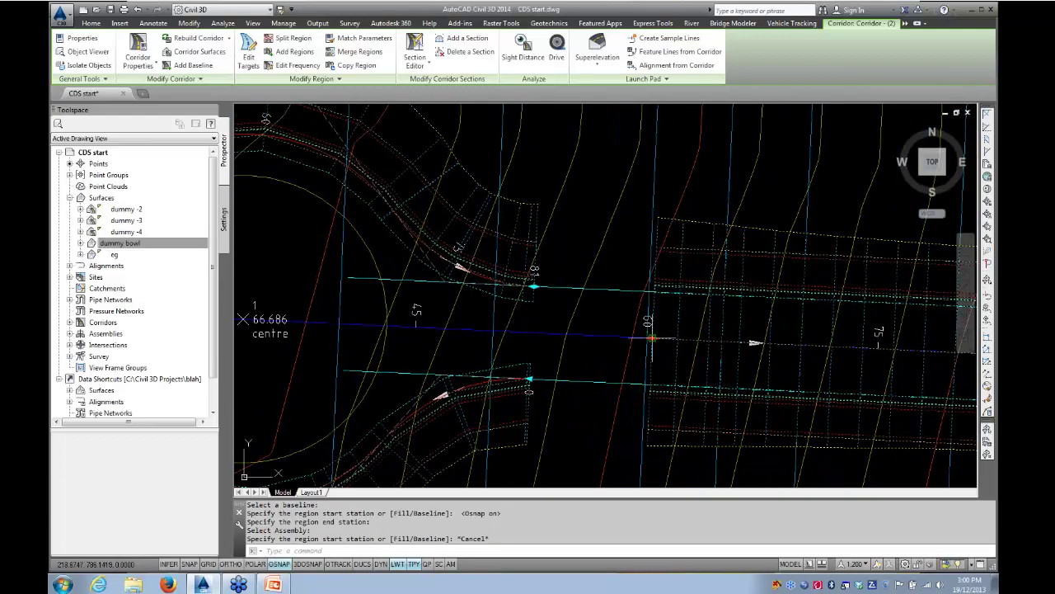
{"action": "left_click", "coordinate": [652, 338]}
{"action": "scroll", "coordinate": [536, 305], "scroll_direction": "up", "scroll_amount": 2}
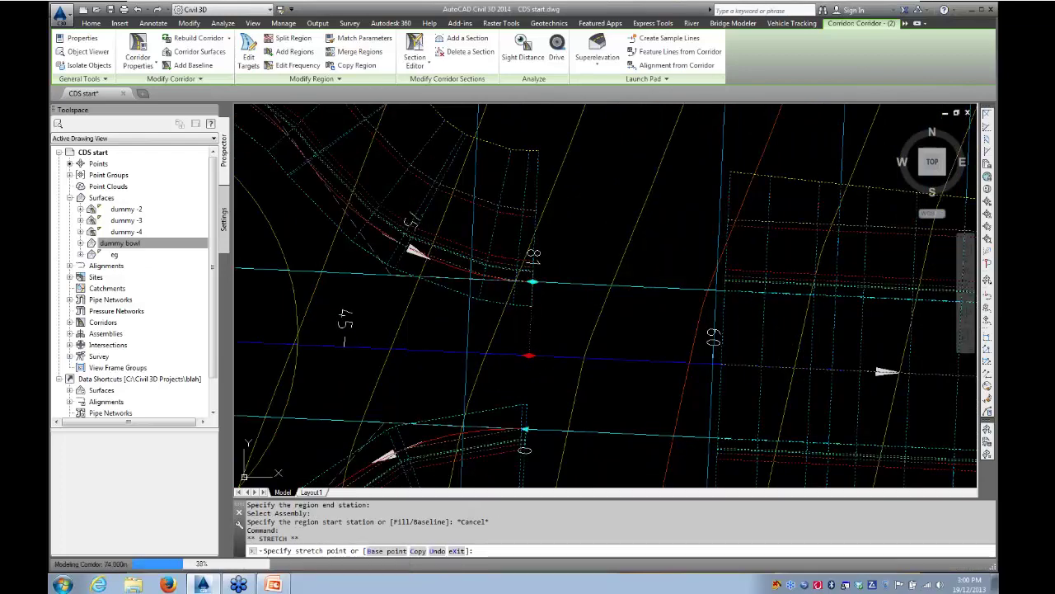
{"action": "left_click", "coordinate": [532, 282]}
{"action": "scroll", "coordinate": [533, 330], "scroll_direction": "down", "scroll_amount": 4}
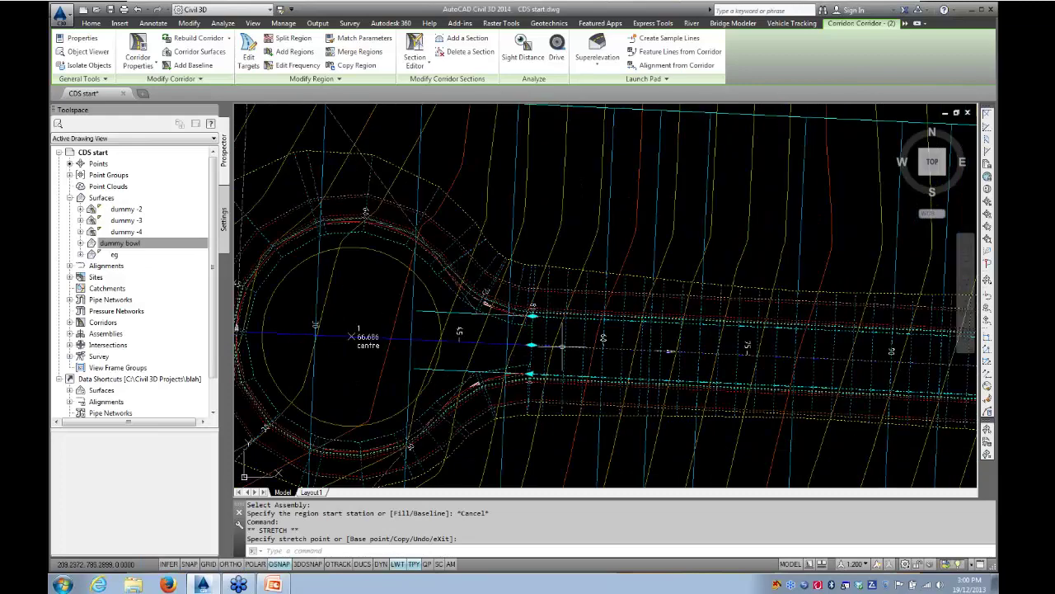
- Inspect the corridor in 3D in the Object Viewer, orbiting and closing in on the cul-de-sac bowl and side road
{"action": "right_click", "coordinate": [463, 360]}
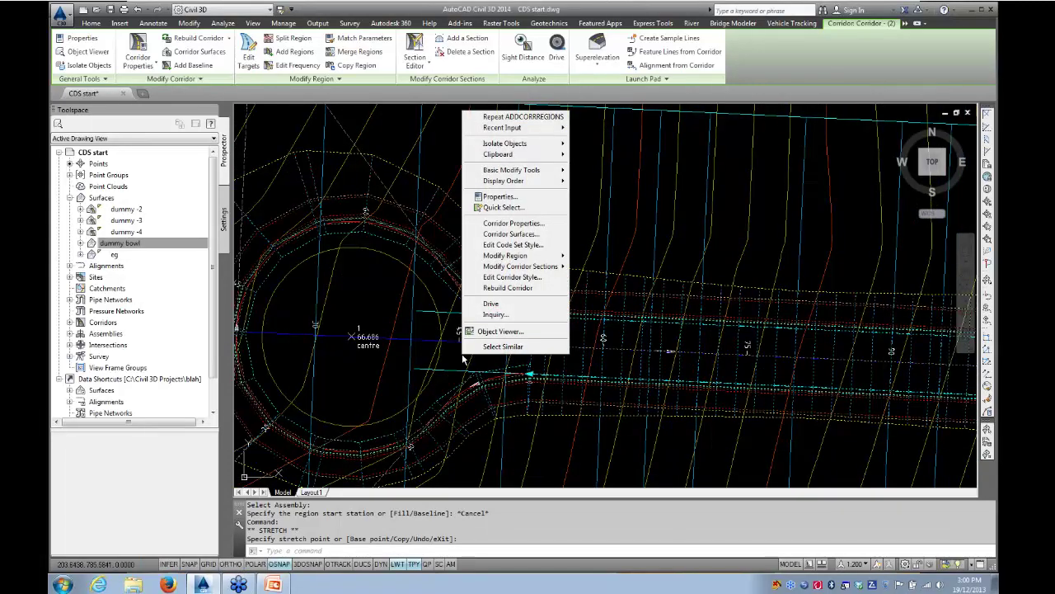
{"action": "left_click", "coordinate": [498, 330]}
{"action": "left_click_drag", "start_coordinate": [534, 435], "coordinate": [470, 282]}
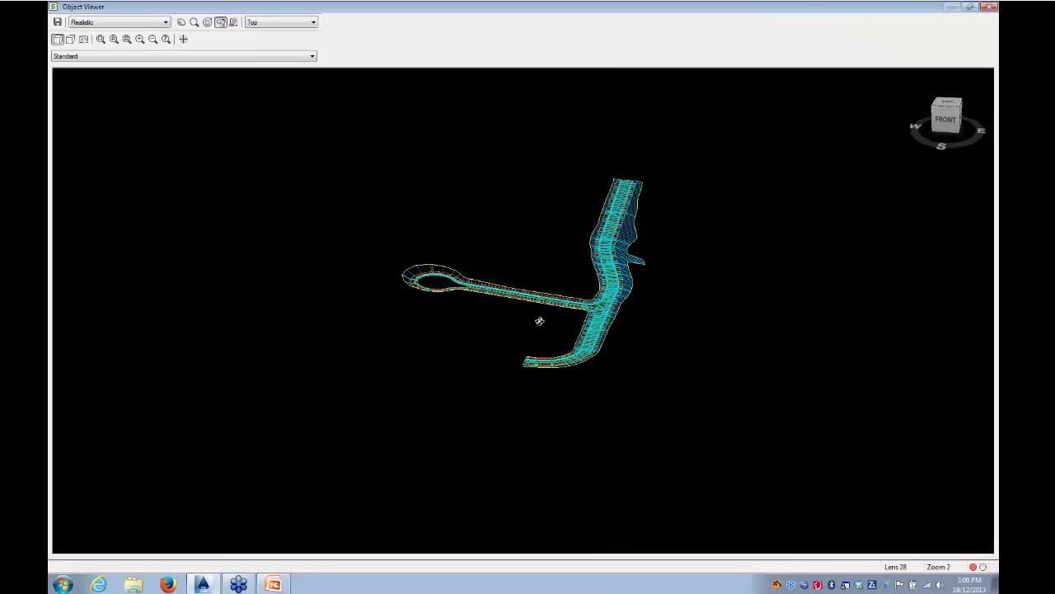
{"action": "left_click_drag", "start_coordinate": [540, 321], "coordinate": [447, 262]}
{"action": "scroll", "coordinate": [421, 273], "scroll_direction": "up", "scroll_amount": 5}
{"action": "middle_click_drag", "start_coordinate": [407, 252], "coordinate": [633, 488]}
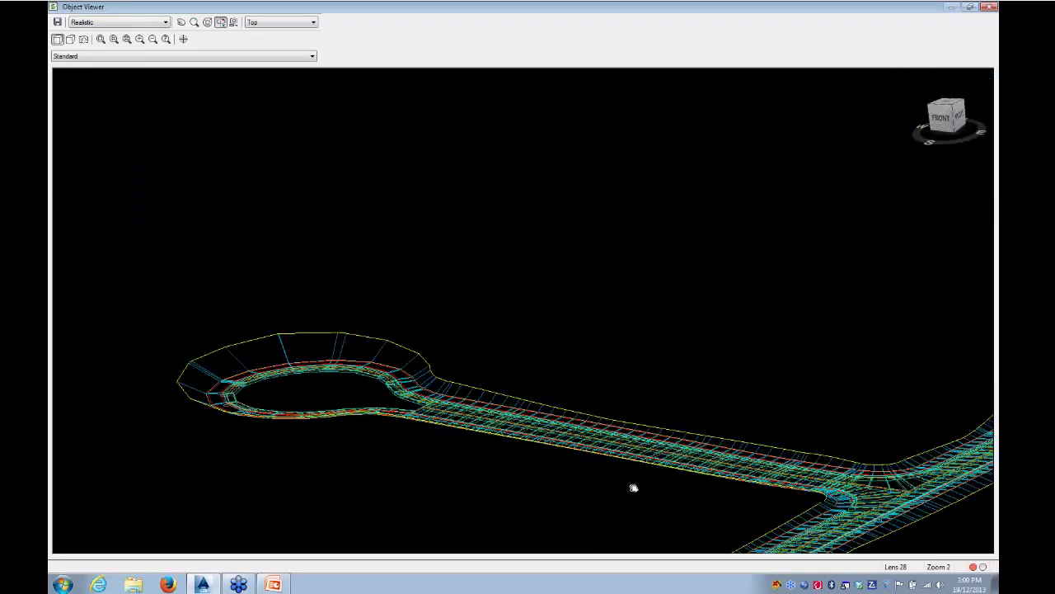
- Examine the junction of the cul-de-sac bowl and side road up close in the Object Viewer, and close the viewer
{"action": "scroll", "coordinate": [337, 400], "scroll_direction": "up", "scroll_amount": 5}
{"action": "middle_click_drag", "start_coordinate": [337, 403], "coordinate": [691, 114]}
{"action": "middle_click_drag", "start_coordinate": [509, 398], "coordinate": [454, 347]}
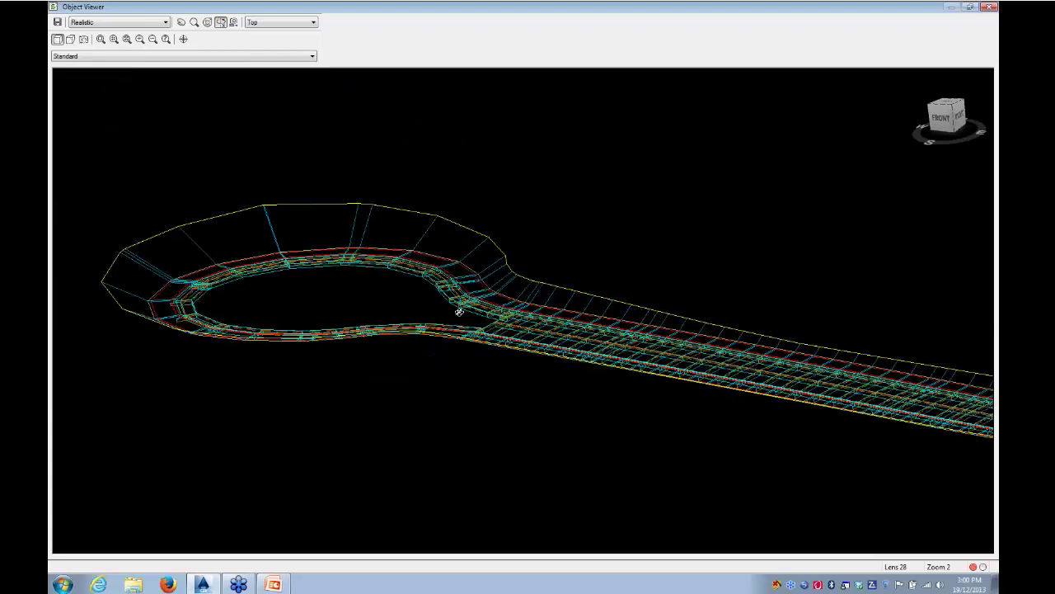
{"action": "left_click_drag", "start_coordinate": [459, 306], "coordinate": [343, 373]}
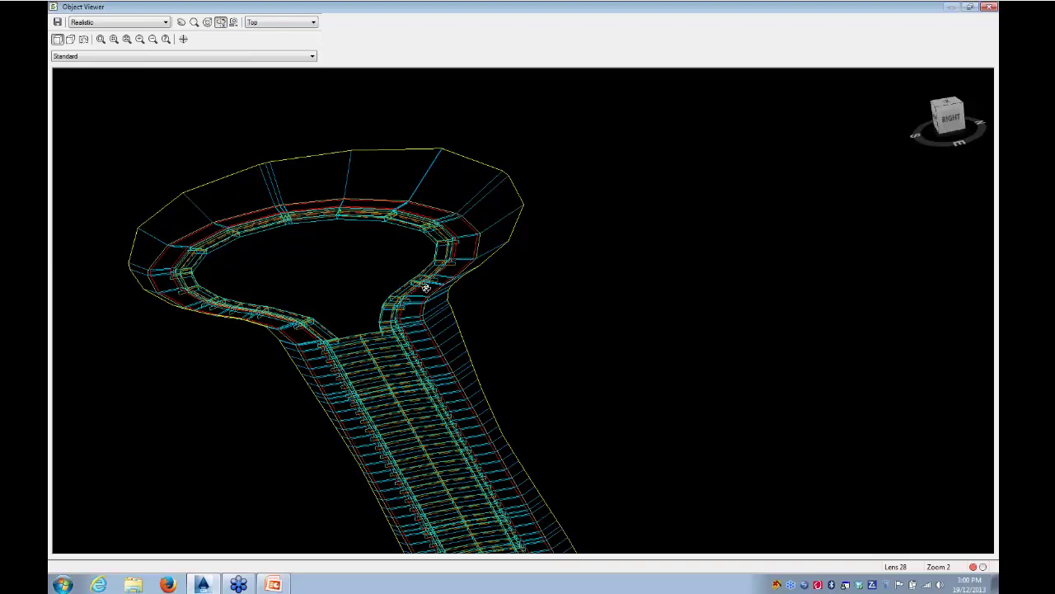
{"action": "left_click", "coordinate": [986, 7]}
- Set the bowl region's assembly frequency to 2 m along tangents and 2 m along curves
{"action": "scroll", "coordinate": [474, 284], "scroll_direction": "up", "scroll_amount": 2}
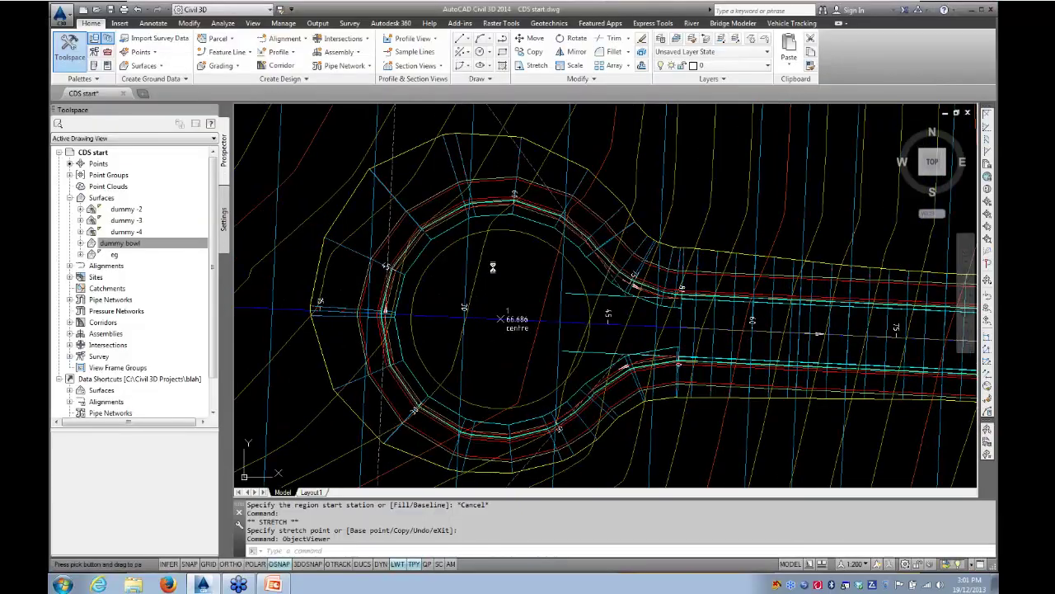
{"action": "left_click", "coordinate": [413, 219]}
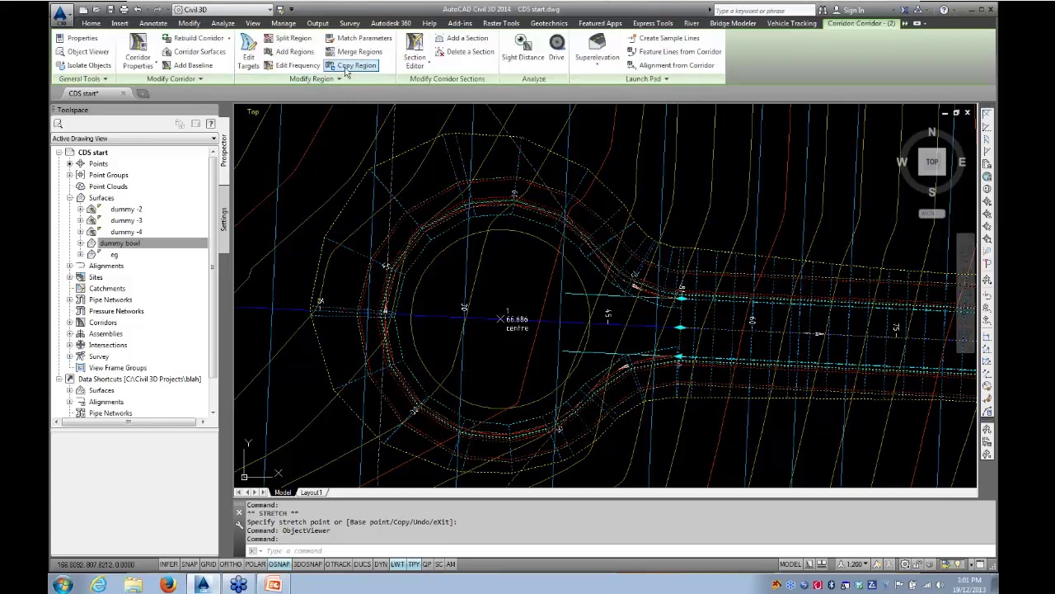
{"action": "left_click", "coordinate": [297, 65]}
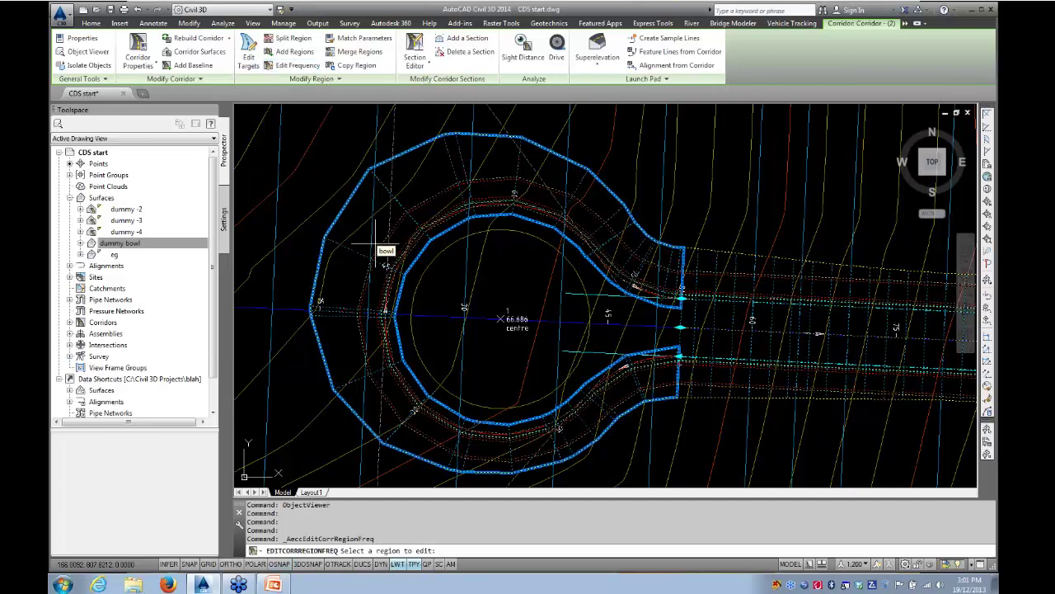
{"action": "left_click", "coordinate": [366, 240]}
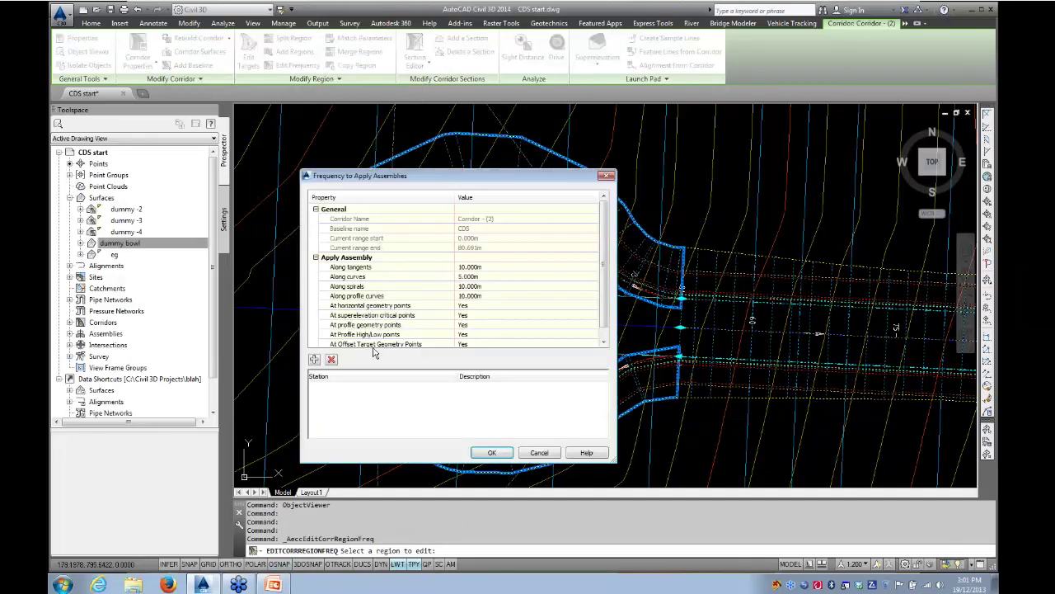
{"action": "left_click", "coordinate": [491, 268]}
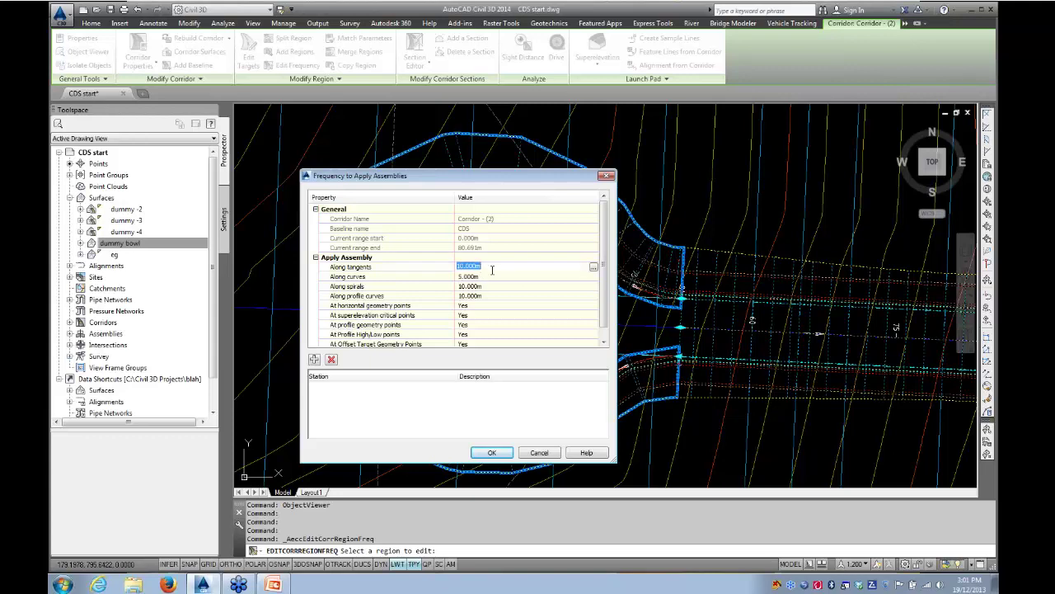
{"action": "type", "text": "2"}
{"action": "left_click", "coordinate": [492, 276]}
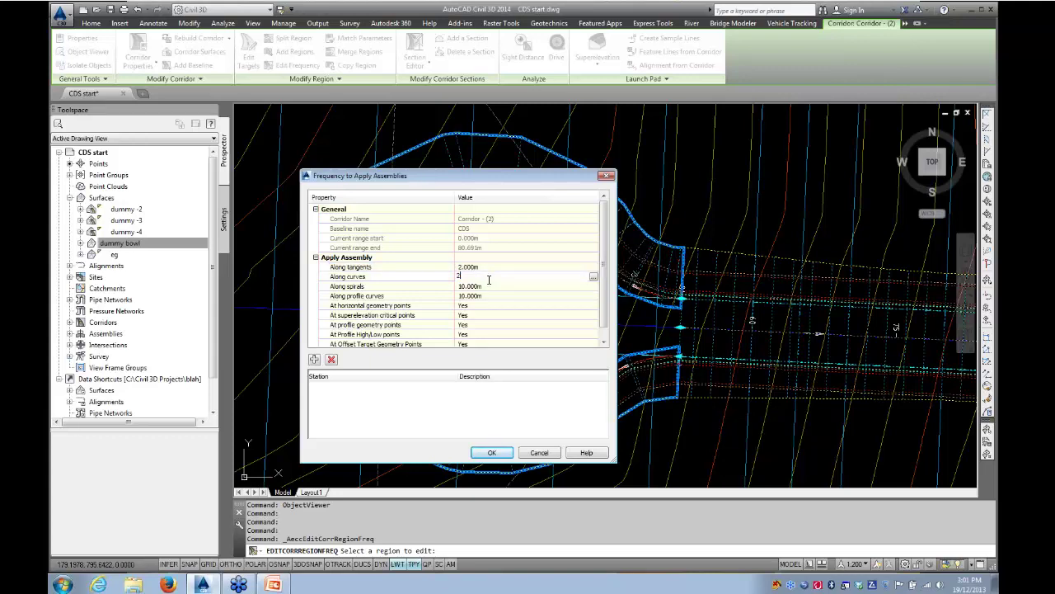
{"action": "key", "text": "Return"}
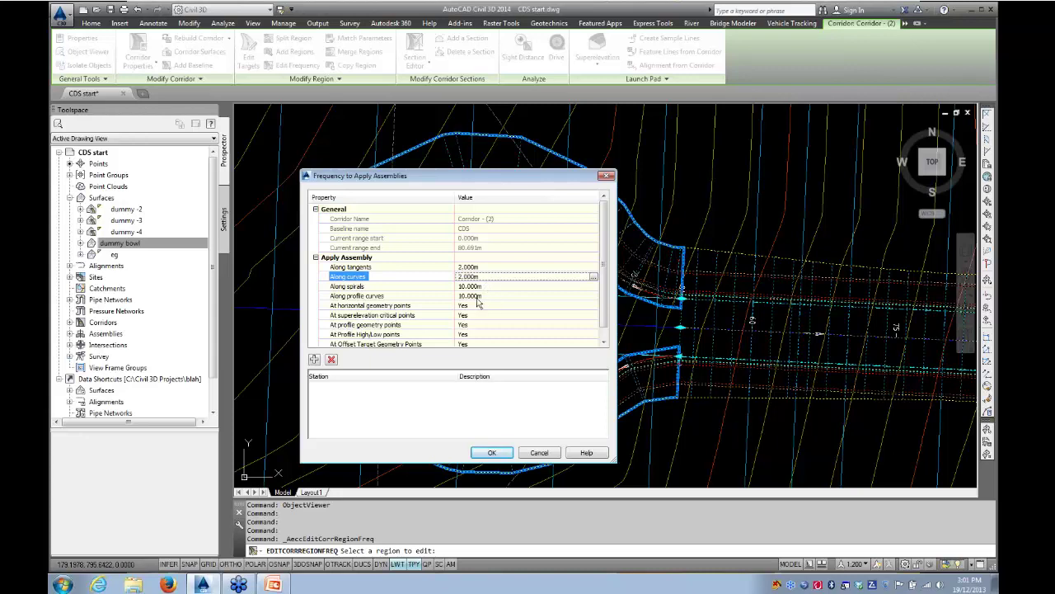
{"action": "left_click", "coordinate": [491, 453]}
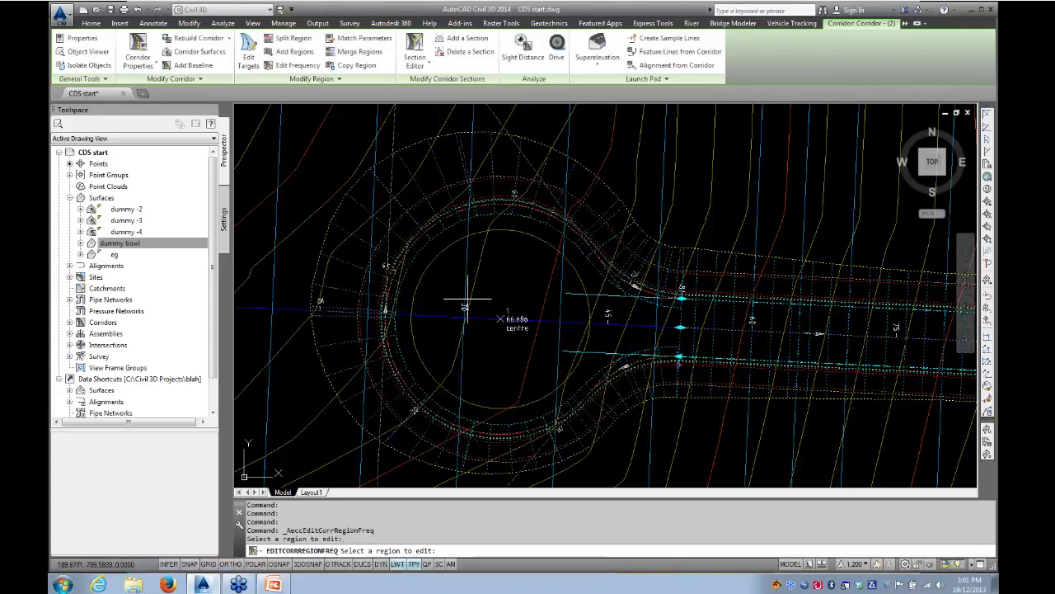
{"action": "key", "text": "Escape"}
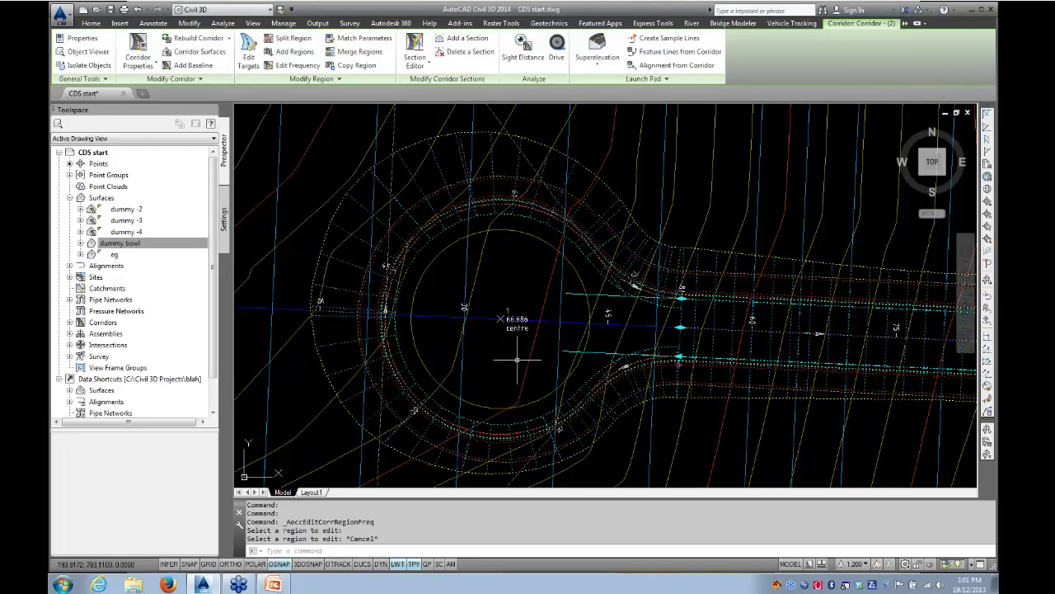
{"action": "key", "text": "Escape"}
{"action": "key", "text": "Escape"}
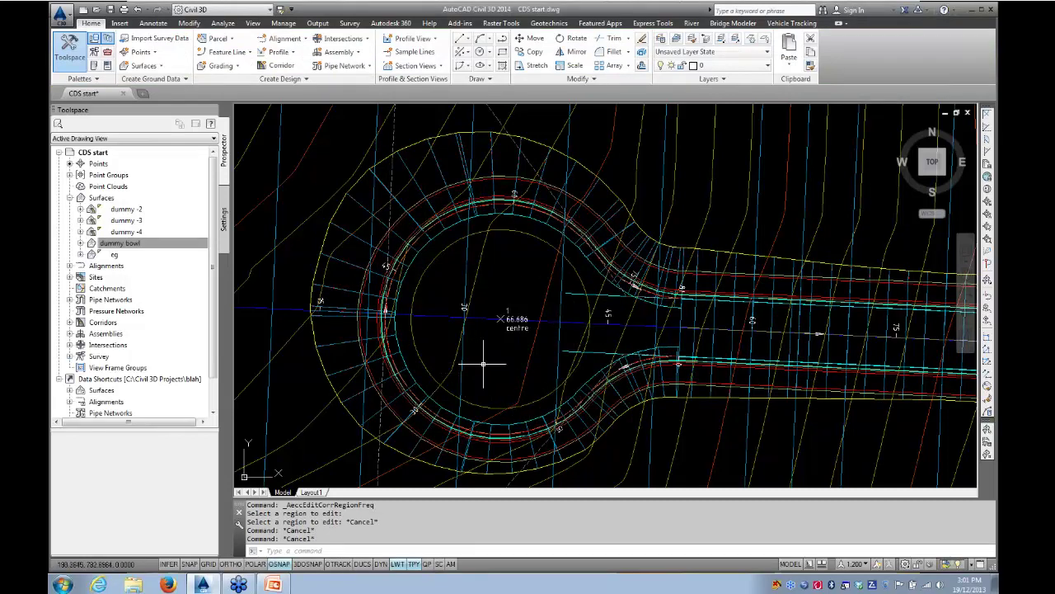
- Examine the separate alignment end and its surrounding circle drawn well away from the contoured site
{"action": "middle_click_drag", "start_coordinate": [484, 363], "coordinate": [456, 350]}
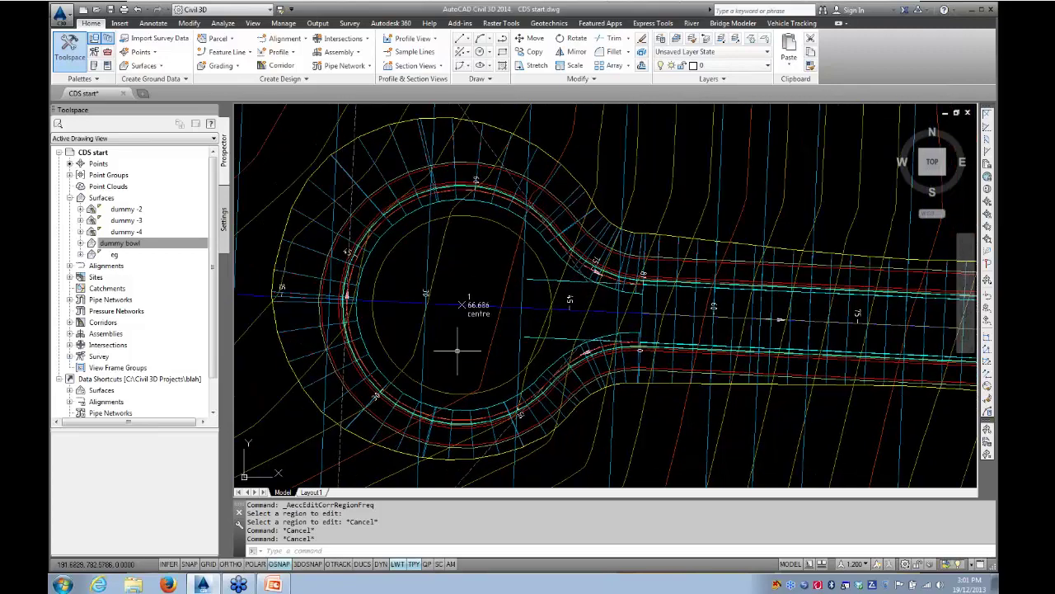
{"action": "mouse_move", "coordinate": [457, 350]}
{"action": "scroll", "coordinate": [478, 334], "scroll_direction": "down", "scroll_amount": 8}
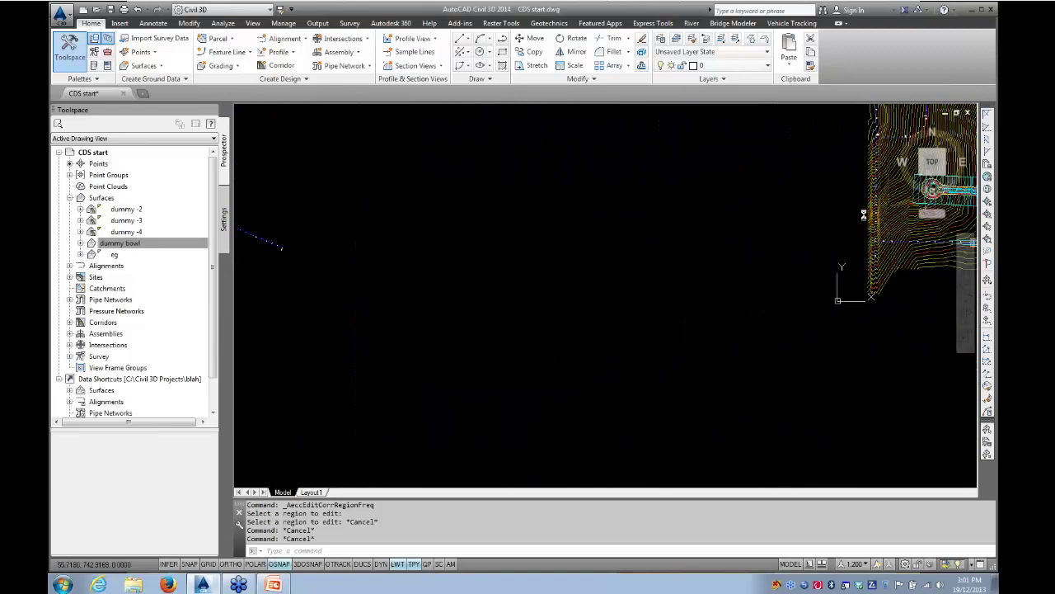
{"action": "middle_click_drag", "start_coordinate": [377, 236], "coordinate": [624, 278]}
{"action": "scroll", "coordinate": [500, 252], "scroll_direction": "up", "scroll_amount": 5}
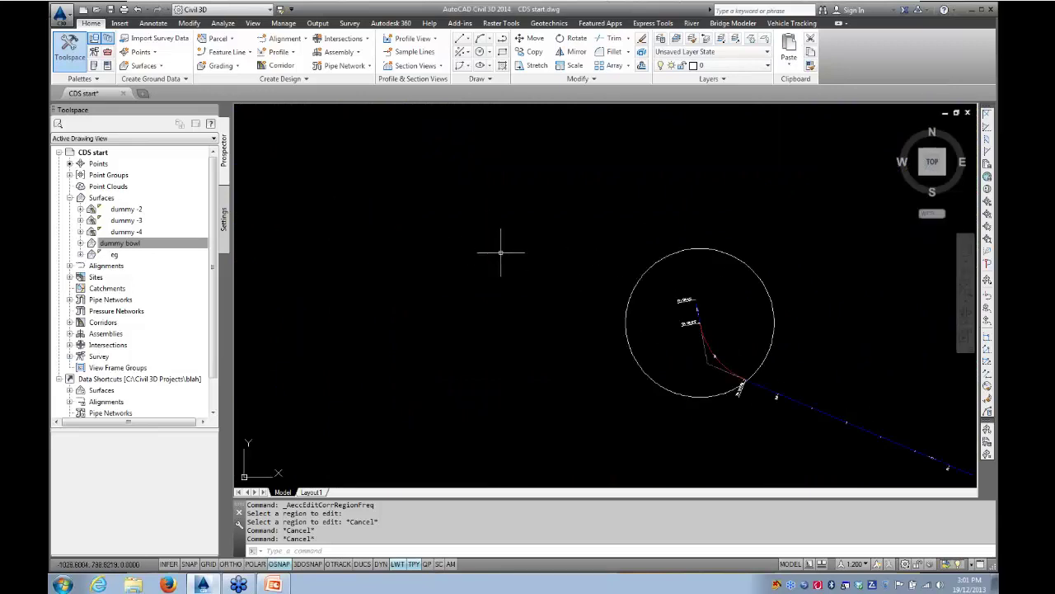
{"action": "middle_click_drag", "start_coordinate": [590, 320], "coordinate": [384, 288]}
{"action": "scroll", "coordinate": [384, 287], "scroll_direction": "up", "scroll_amount": 2}
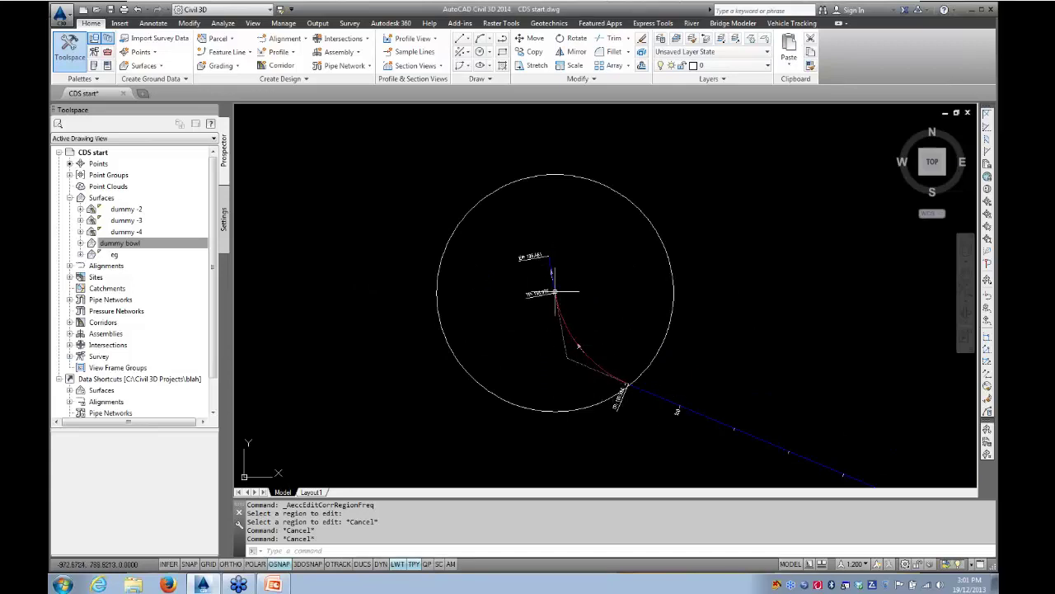
{"action": "left_click", "coordinate": [672, 271]}
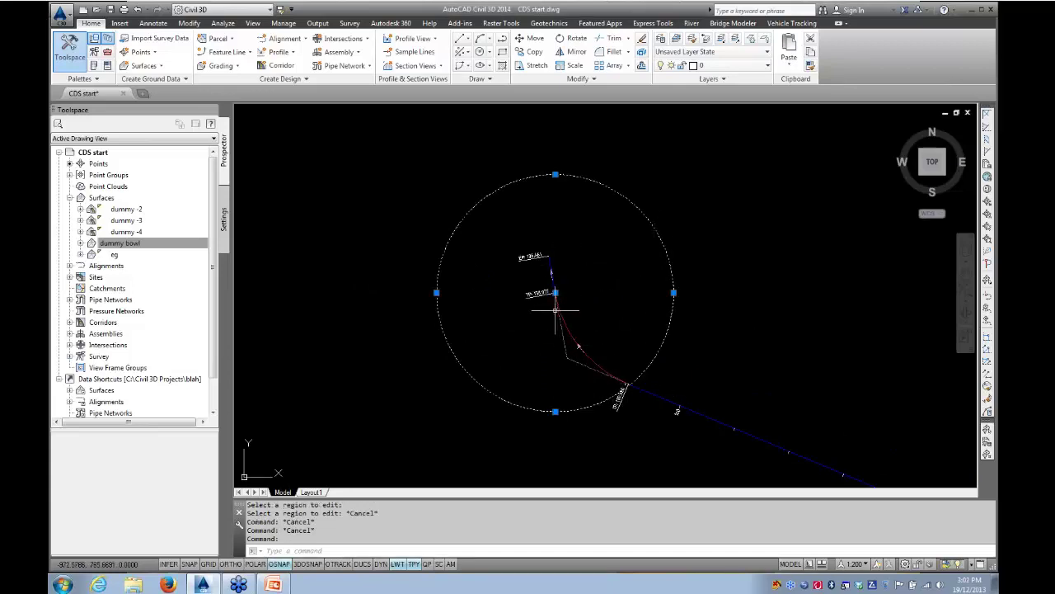
{"action": "key", "text": "Escape"}
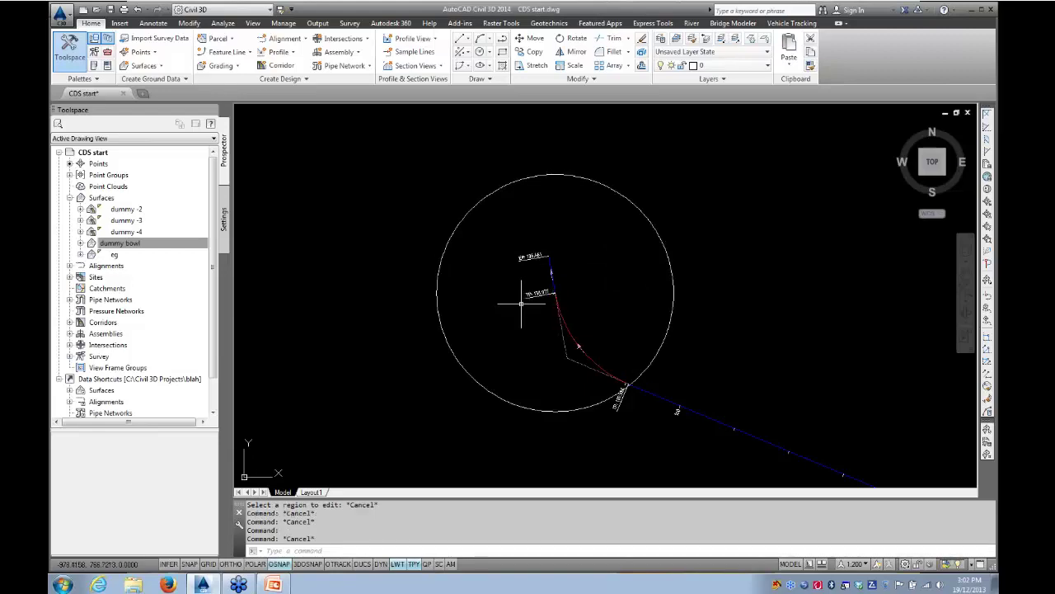
{"action": "scroll", "coordinate": [521, 304], "scroll_direction": "down", "scroll_amount": 10}
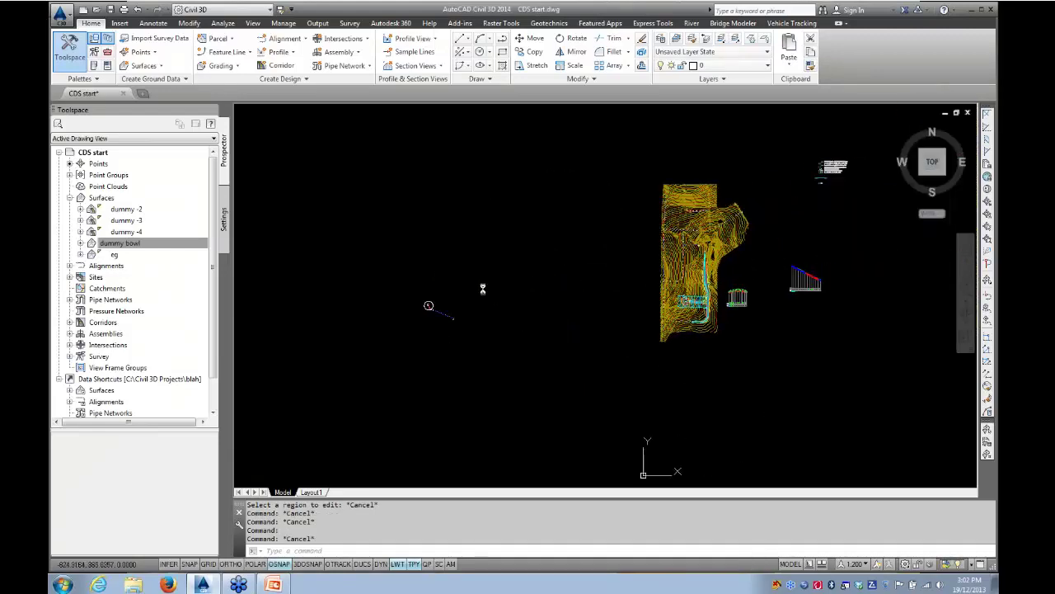
- Open the bowl region's target mapping and the width alignment target of LaneOutsideSuper - Left (1)
{"action": "scroll", "coordinate": [567, 302], "scroll_direction": "up", "scroll_amount": 6}
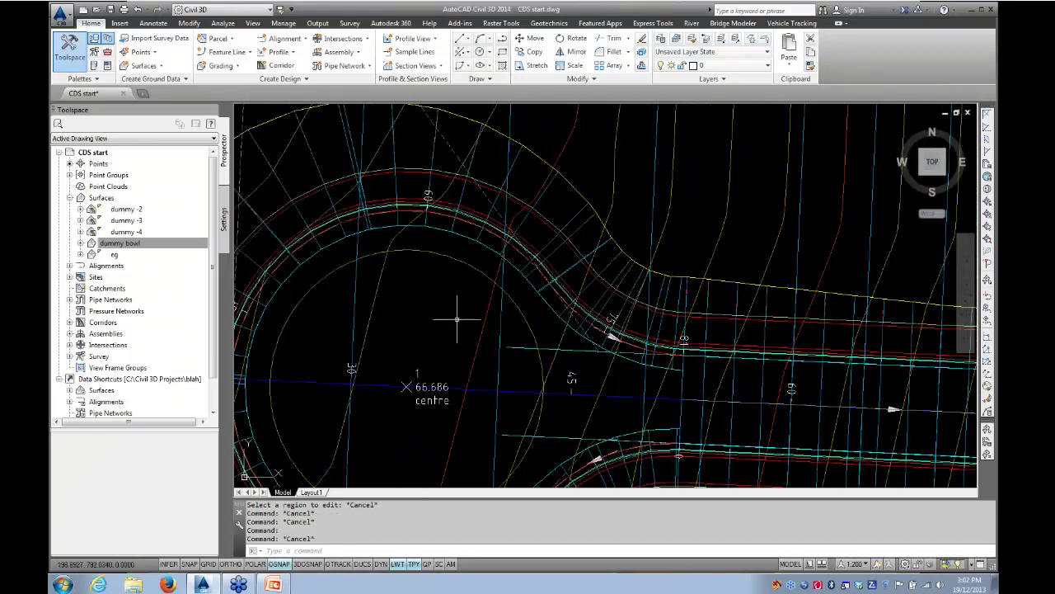
{"action": "mouse_move", "coordinate": [456, 318]}
{"action": "middle_mouse_down"}
{"action": "mouse_move", "coordinate": [565, 228]}
{"action": "mouse_move", "coordinate": [592, 220]}
{"action": "middle_mouse_up"}
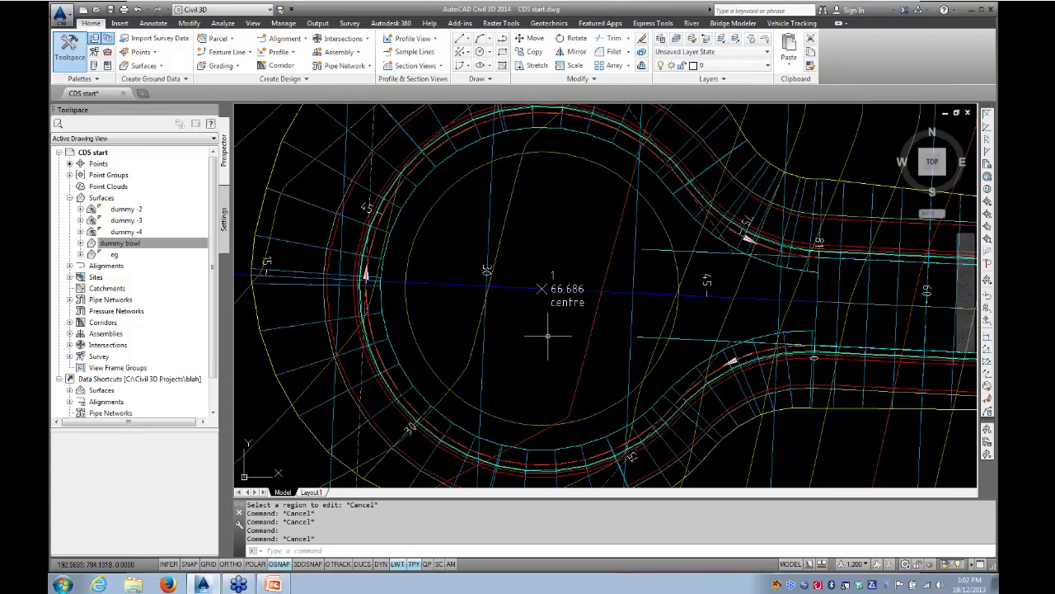
{"action": "mouse_move", "coordinate": [543, 343]}
{"action": "left_click", "coordinate": [669, 394]}
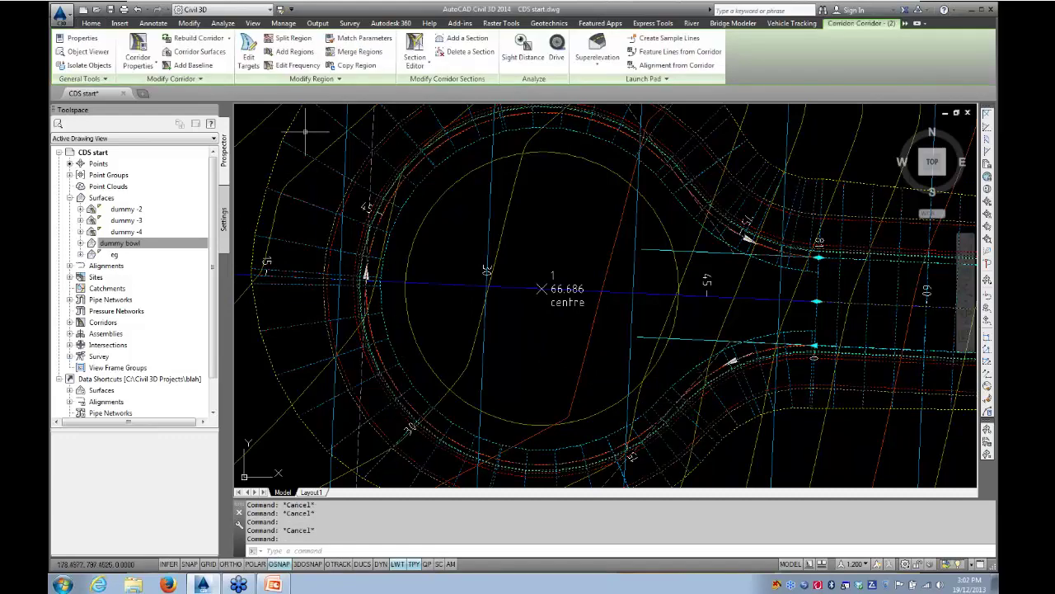
{"action": "left_click", "coordinate": [248, 51]}
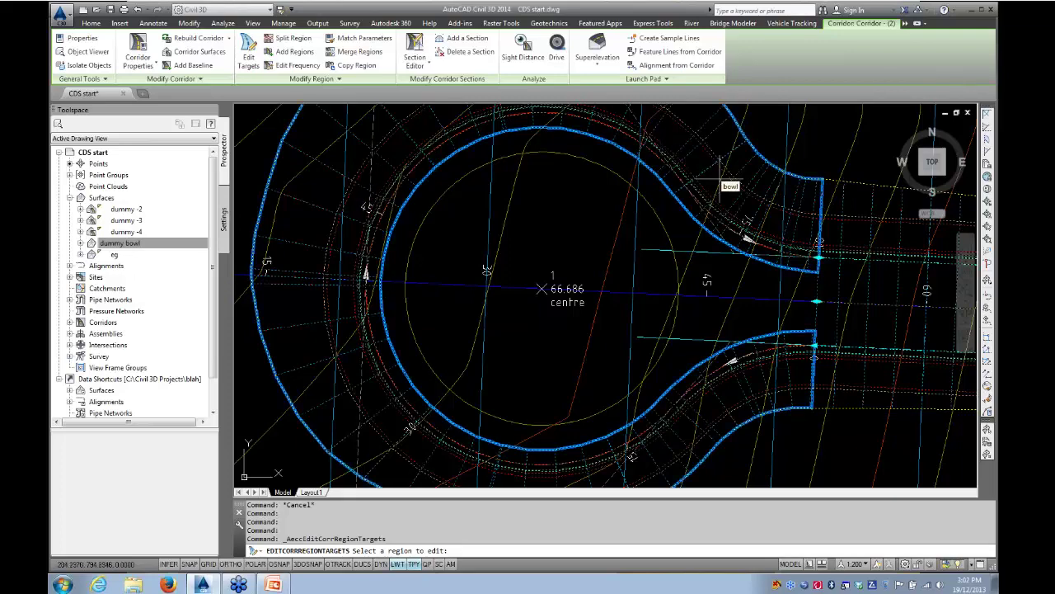
{"action": "left_click", "coordinate": [721, 185]}
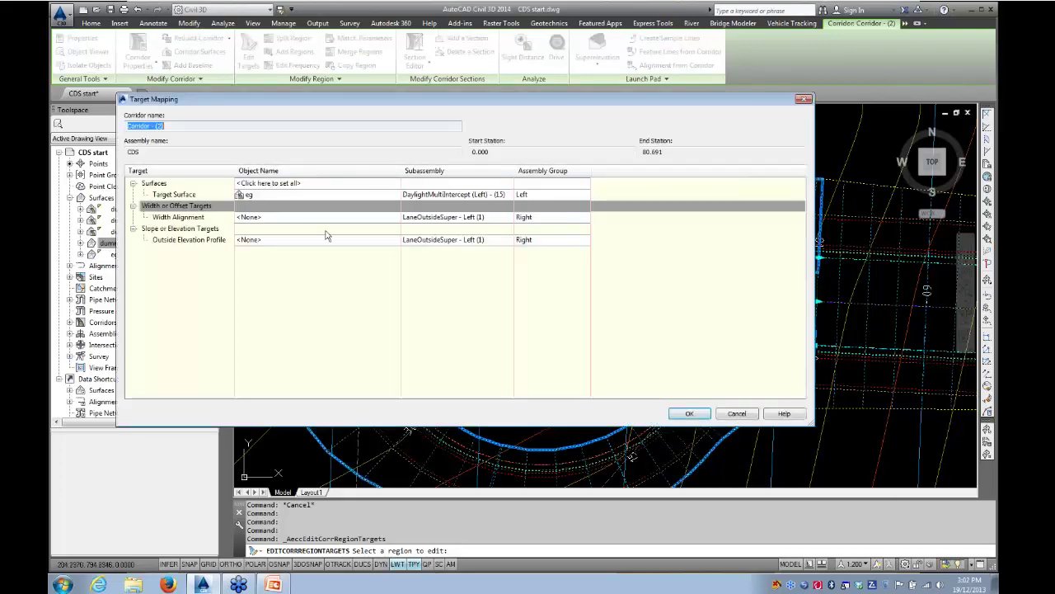
{"action": "left_click_drag", "start_coordinate": [312, 107], "coordinate": [322, 157]}
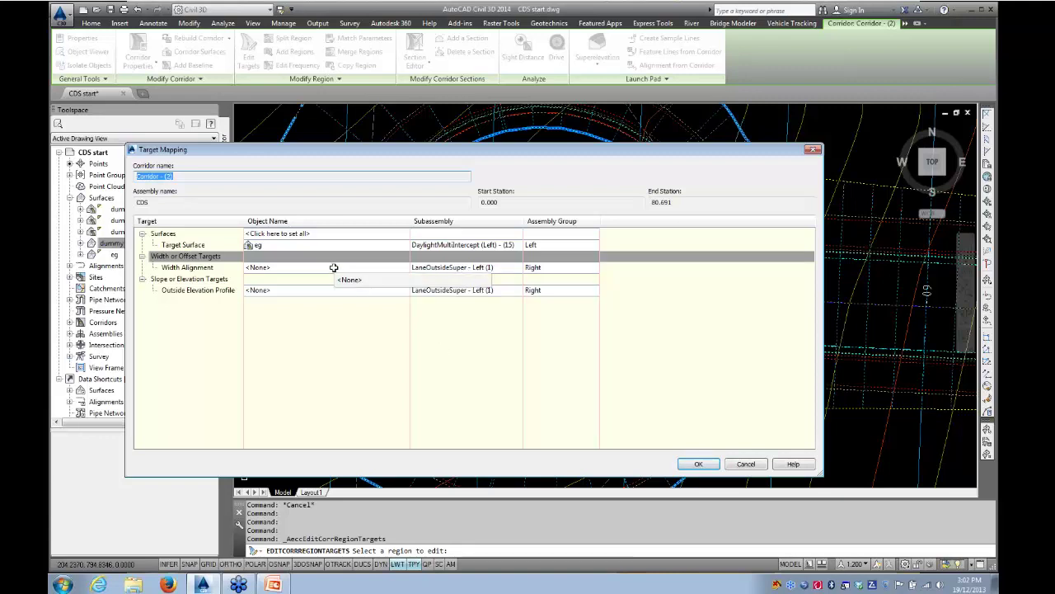
{"action": "left_click", "coordinate": [334, 267]}
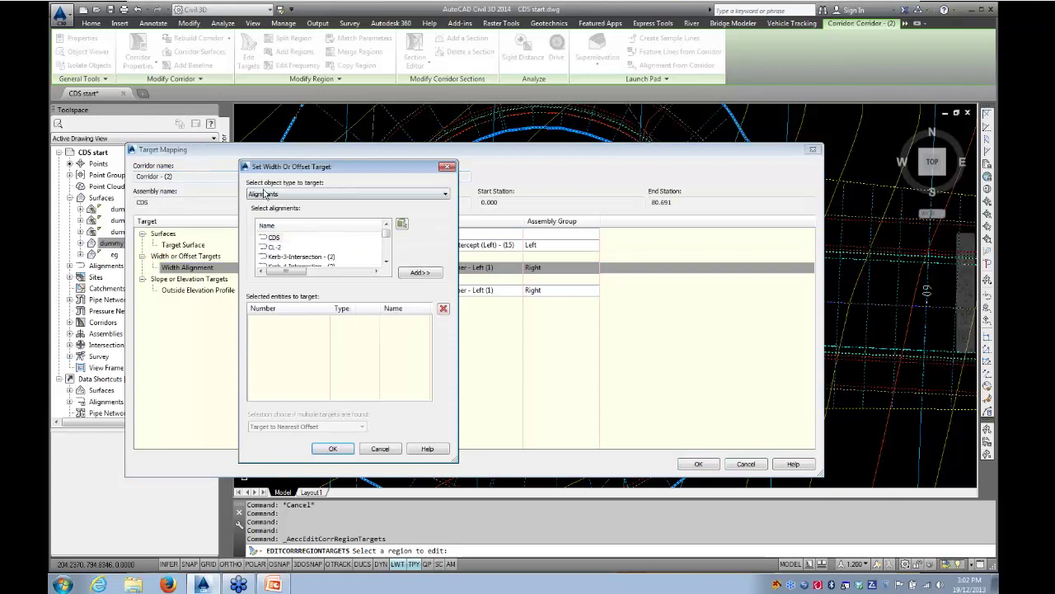
- Try to pick the side road's centreline alignment from the drawing as the width target
{"action": "left_click", "coordinate": [264, 193]}
{"action": "left_click", "coordinate": [293, 204]}
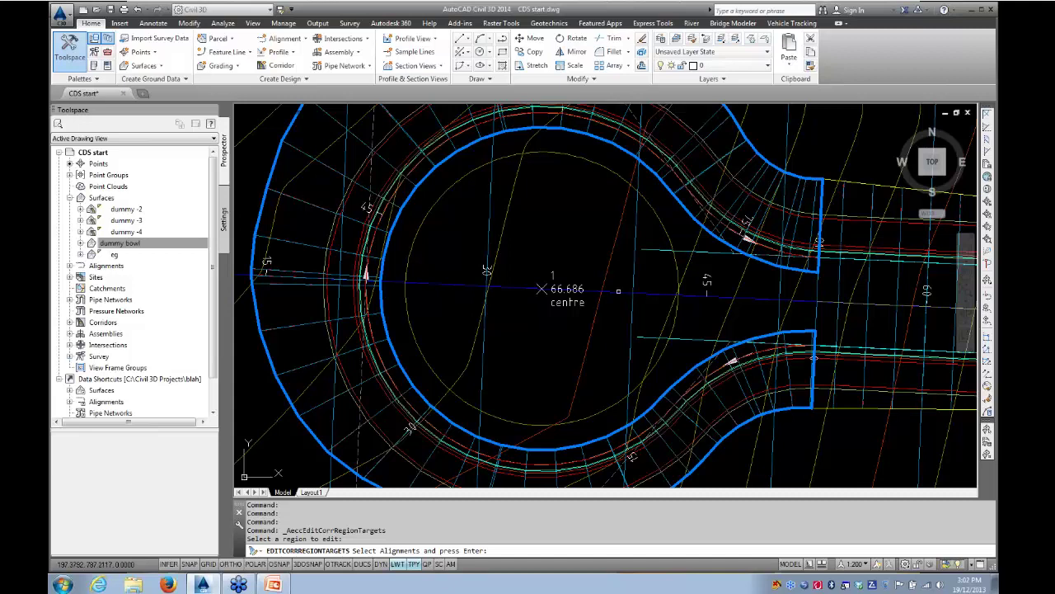
{"action": "left_click", "coordinate": [618, 292]}
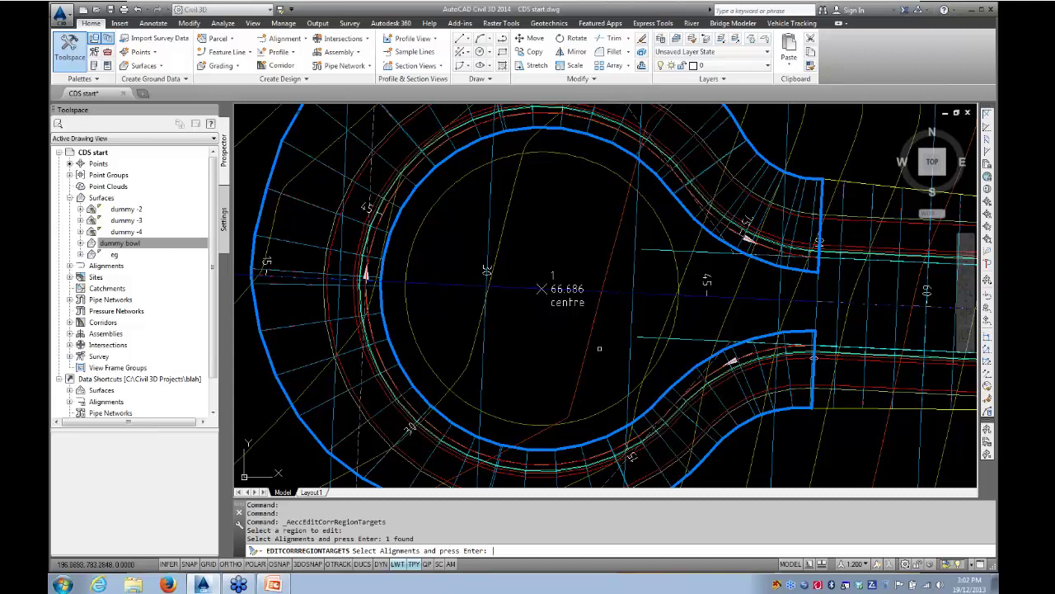
{"action": "key", "text": "Return"}
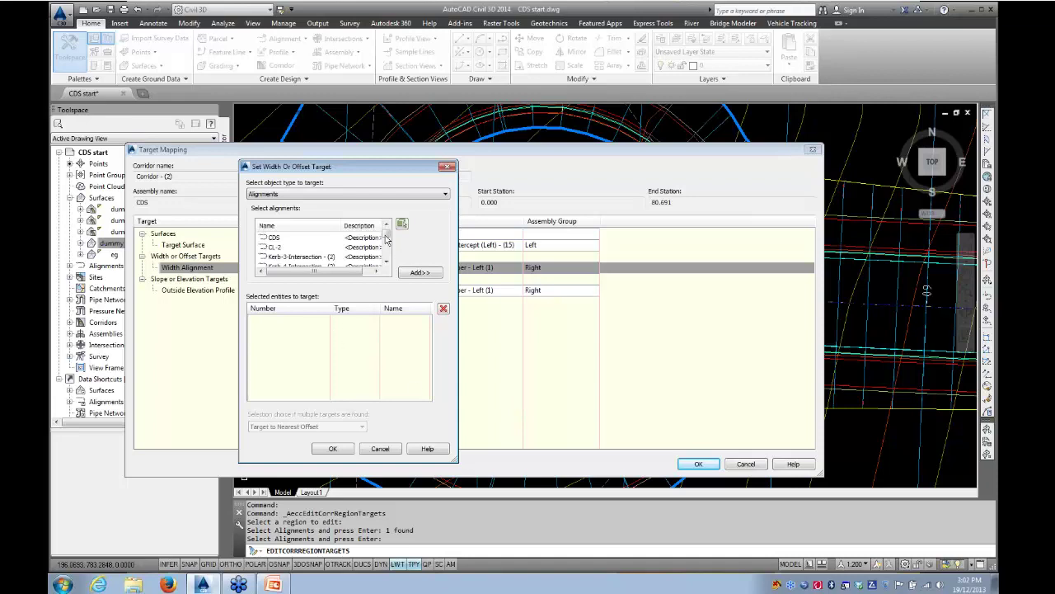
- Add the side 1 alignment as the bowl lane's width target, apply the target mapping and finish editing region targets
{"action": "left_click_drag", "start_coordinate": [386, 238], "coordinate": [390, 243]}
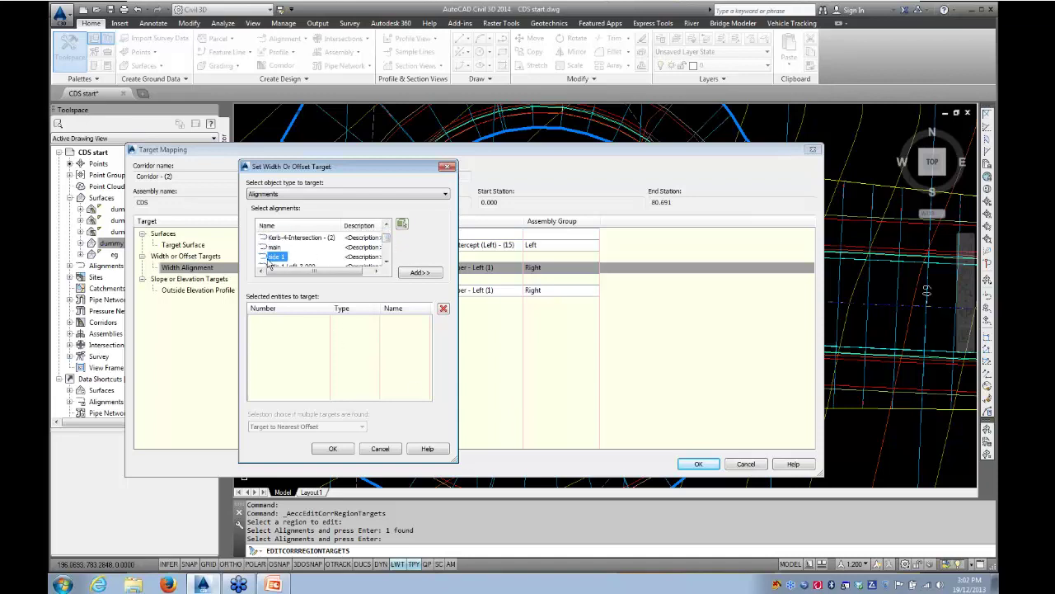
{"action": "left_click", "coordinate": [419, 272]}
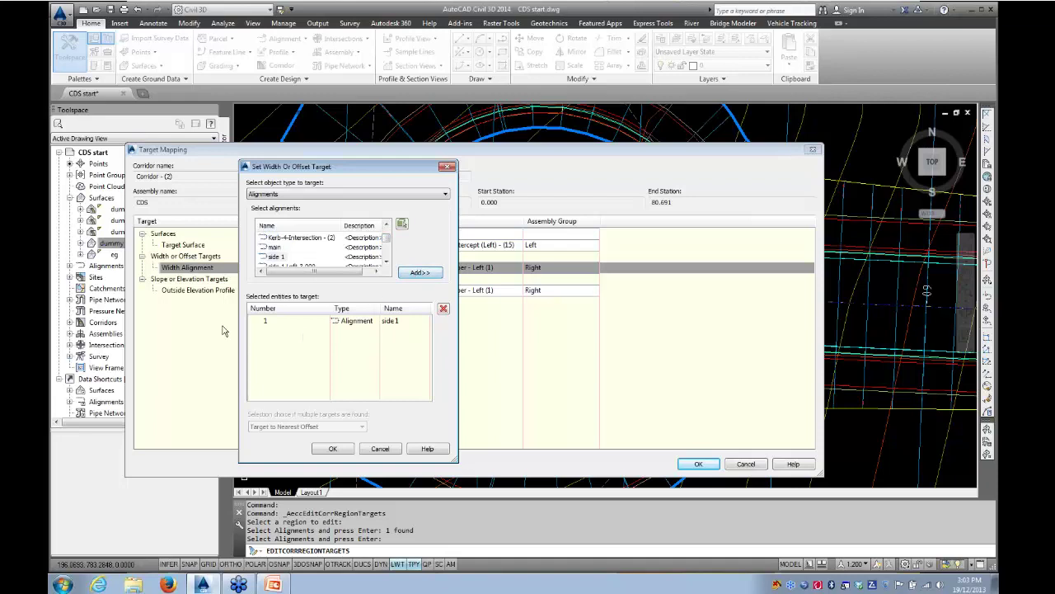
{"action": "left_click", "coordinate": [333, 449]}
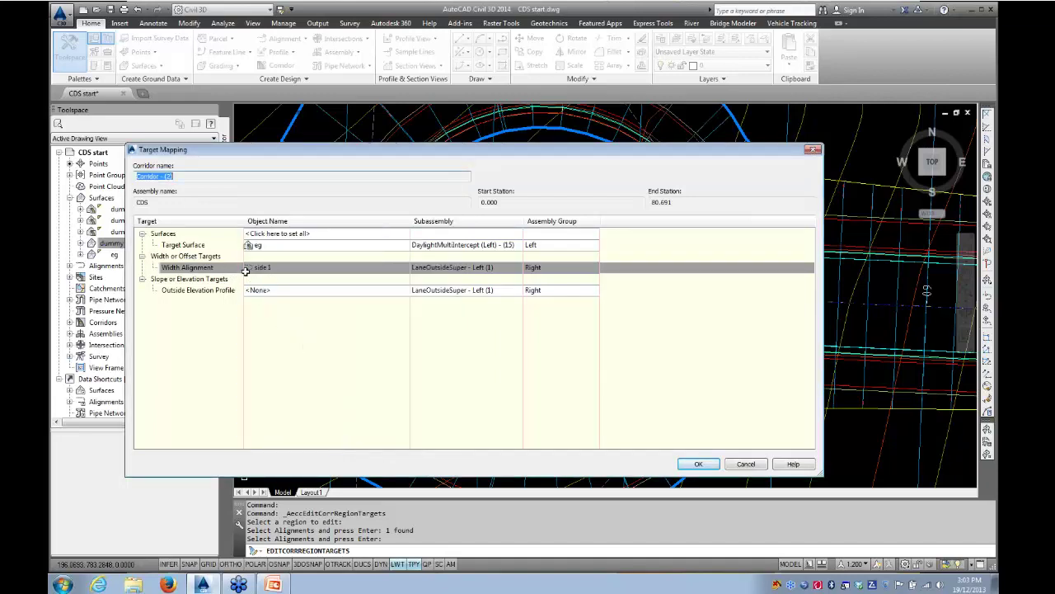
{"action": "left_click", "coordinate": [697, 463]}
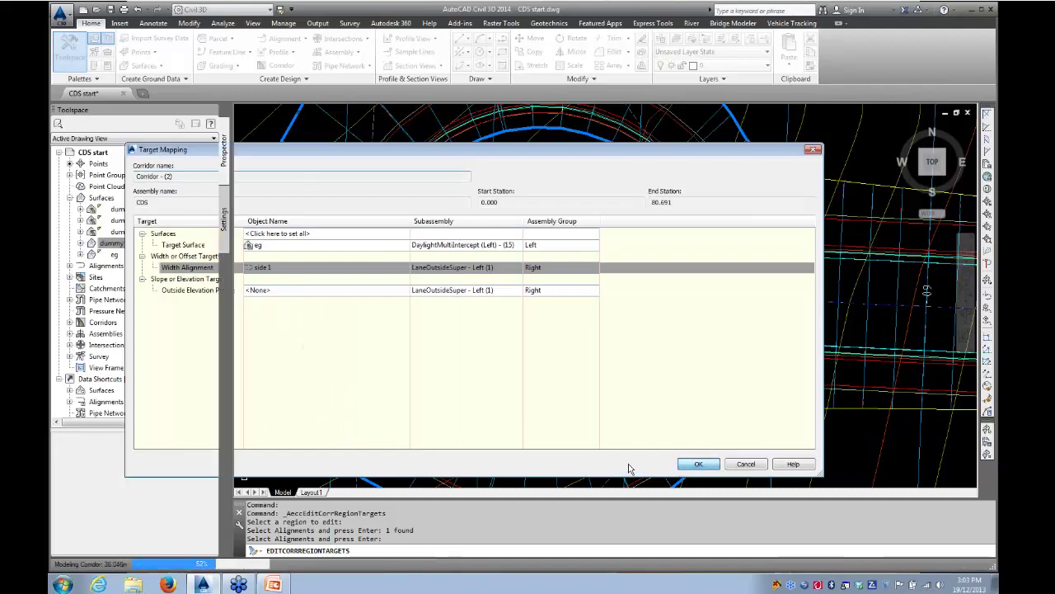
{"action": "scroll", "coordinate": [499, 371], "scroll_direction": "down", "scroll_amount": 3}
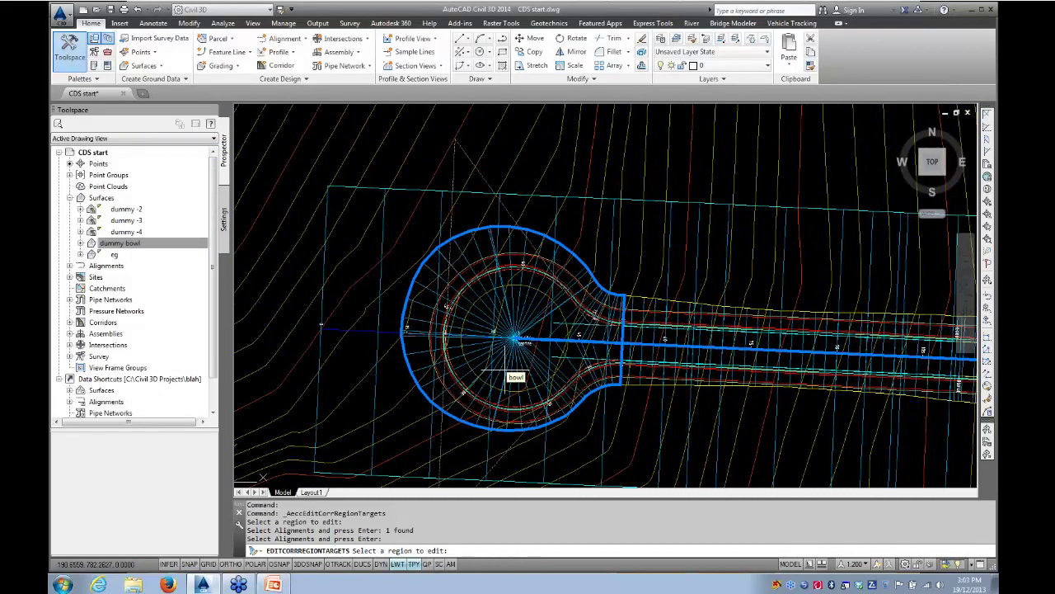
{"action": "key", "text": "Escape"}
{"action": "key", "text": "Escape"}
{"action": "middle_click_drag", "start_coordinate": [539, 383], "coordinate": [429, 386]}
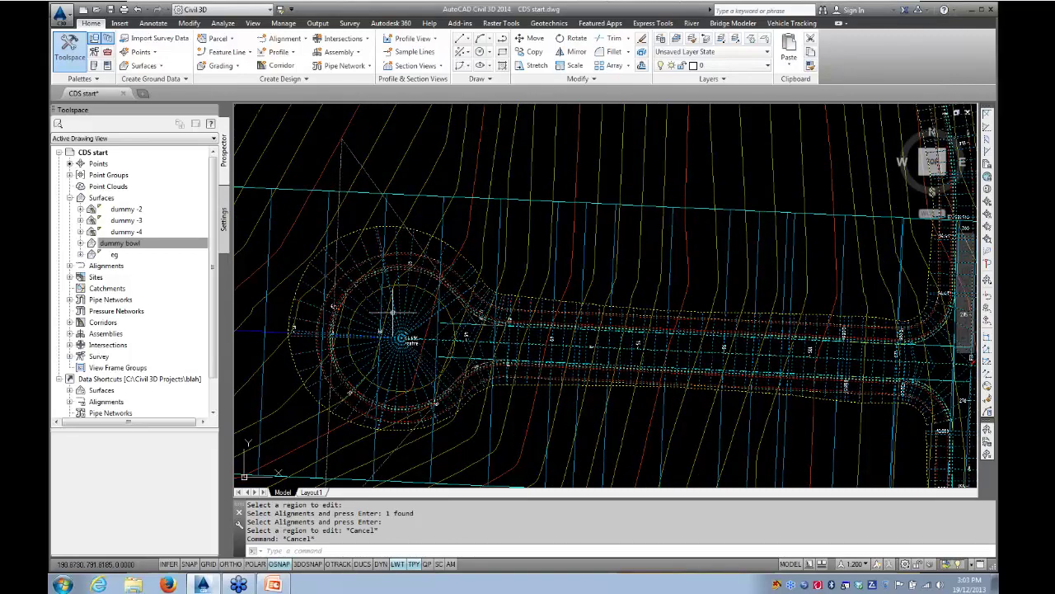
- Open the corridor in Object Viewer and examine the side road between the cul-de-sac bowl and the main road in 3D
{"action": "left_click", "coordinate": [429, 362]}
{"action": "right_click", "coordinate": [432, 361]}
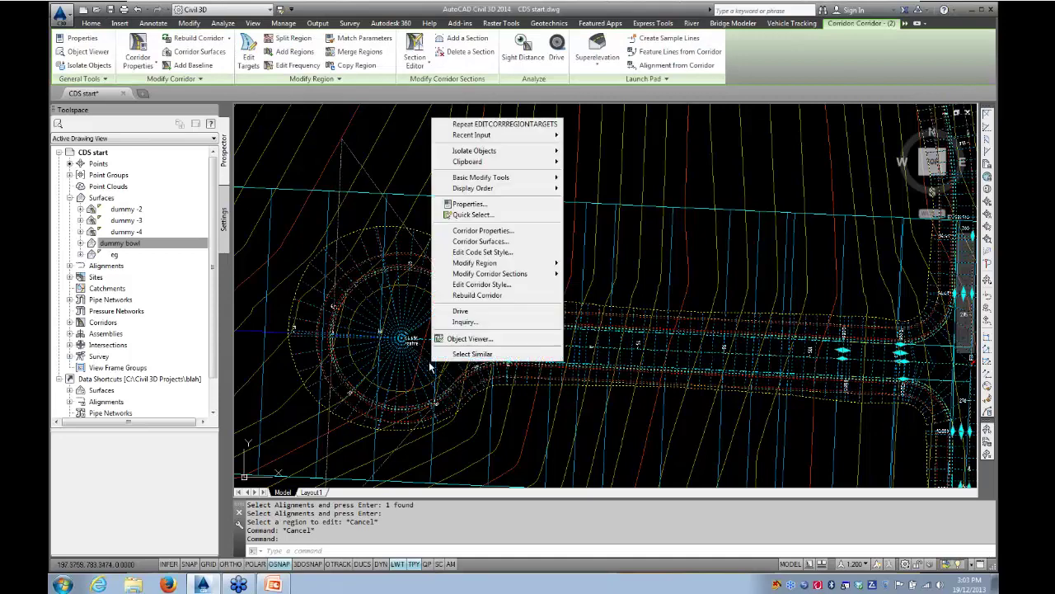
{"action": "left_click", "coordinate": [455, 337]}
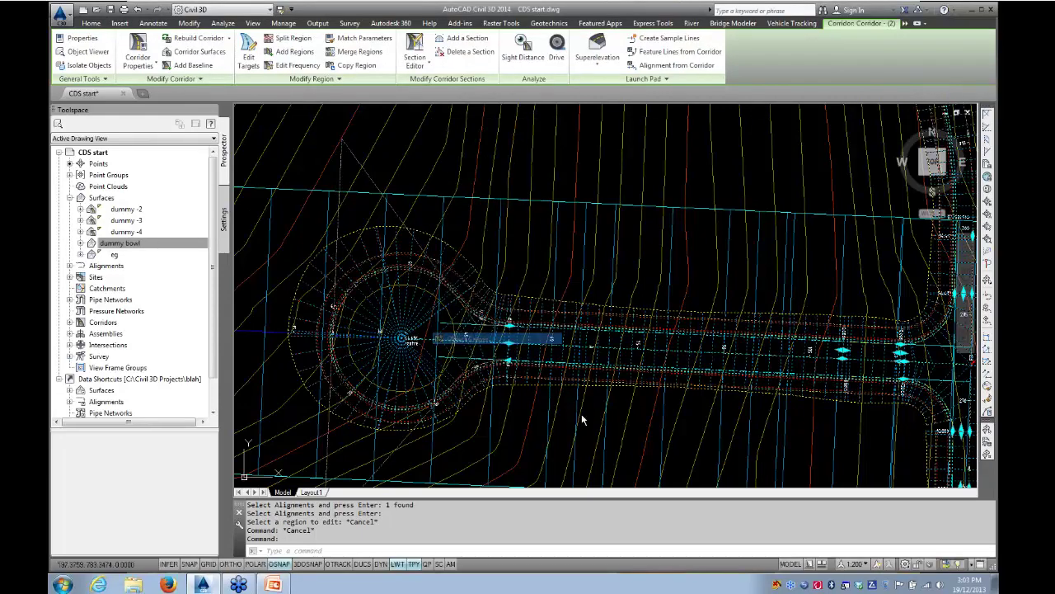
{"action": "left_click_drag", "start_coordinate": [537, 425], "coordinate": [436, 328]}
{"action": "scroll", "coordinate": [429, 293], "scroll_direction": "up", "scroll_amount": 5}
{"action": "middle_click_drag", "start_coordinate": [429, 292], "coordinate": [539, 318]}
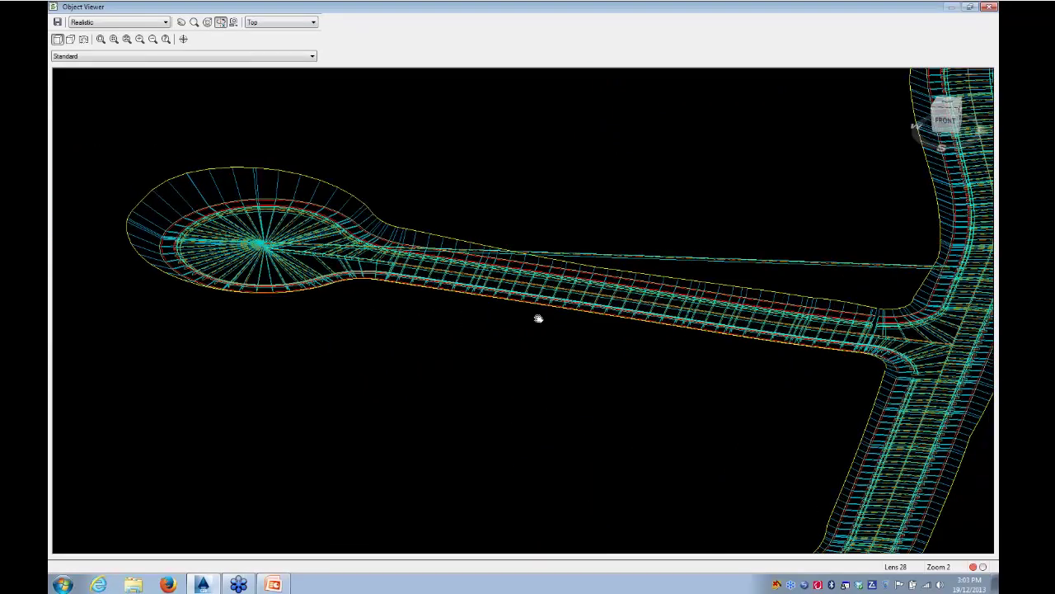
{"action": "middle_click_drag", "start_coordinate": [613, 256], "coordinate": [284, 269]}
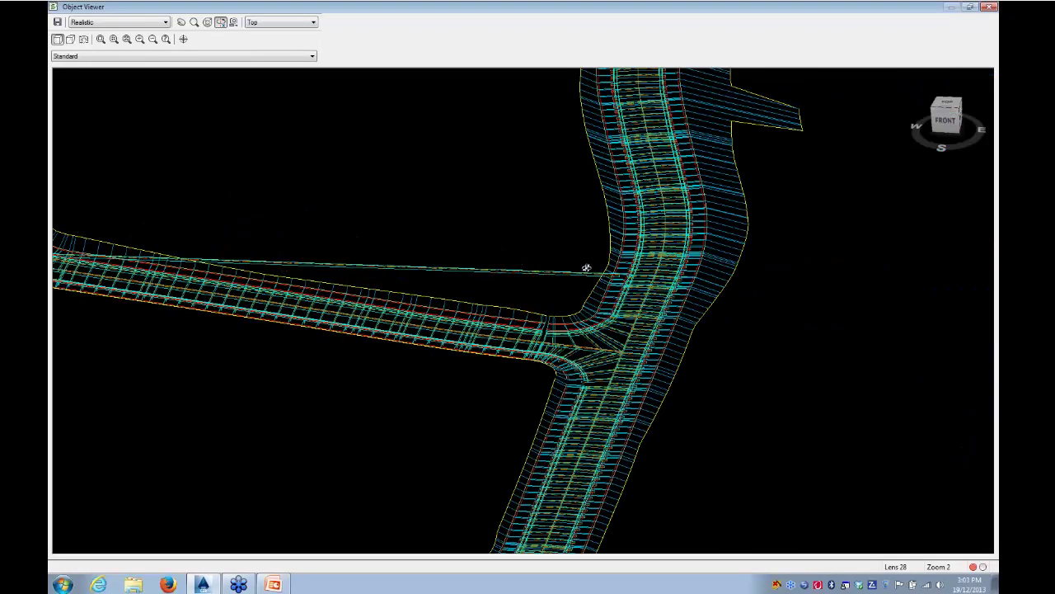
{"action": "middle_click_drag", "start_coordinate": [557, 277], "coordinate": [629, 271]}
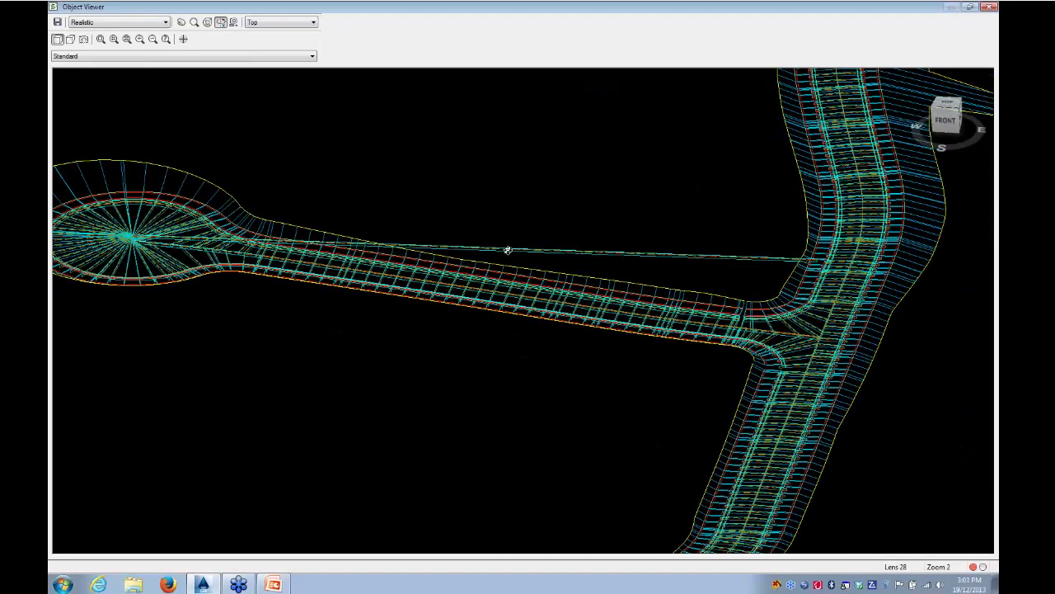
{"action": "middle_click_drag", "start_coordinate": [390, 271], "coordinate": [470, 302]}
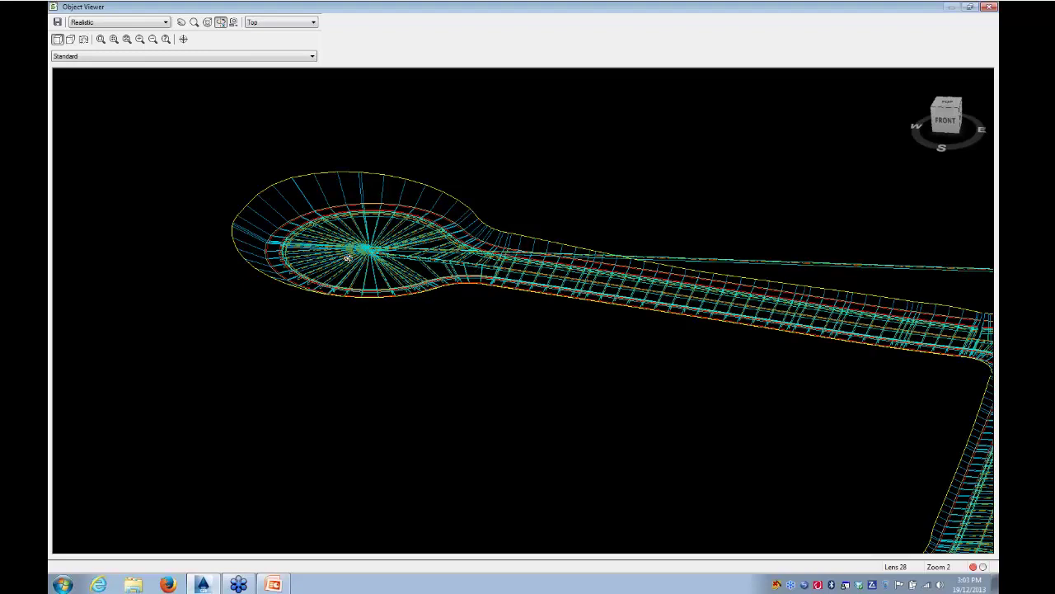
{"action": "middle_click_drag", "start_coordinate": [395, 261], "coordinate": [294, 284]}
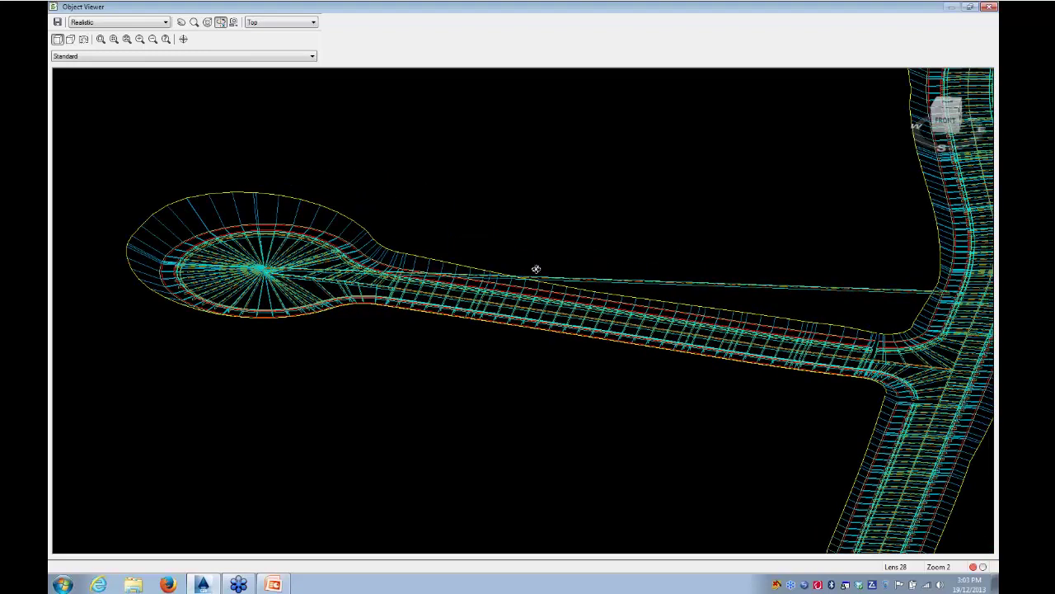
{"action": "left_click_drag", "start_coordinate": [536, 269], "coordinate": [454, 335]}
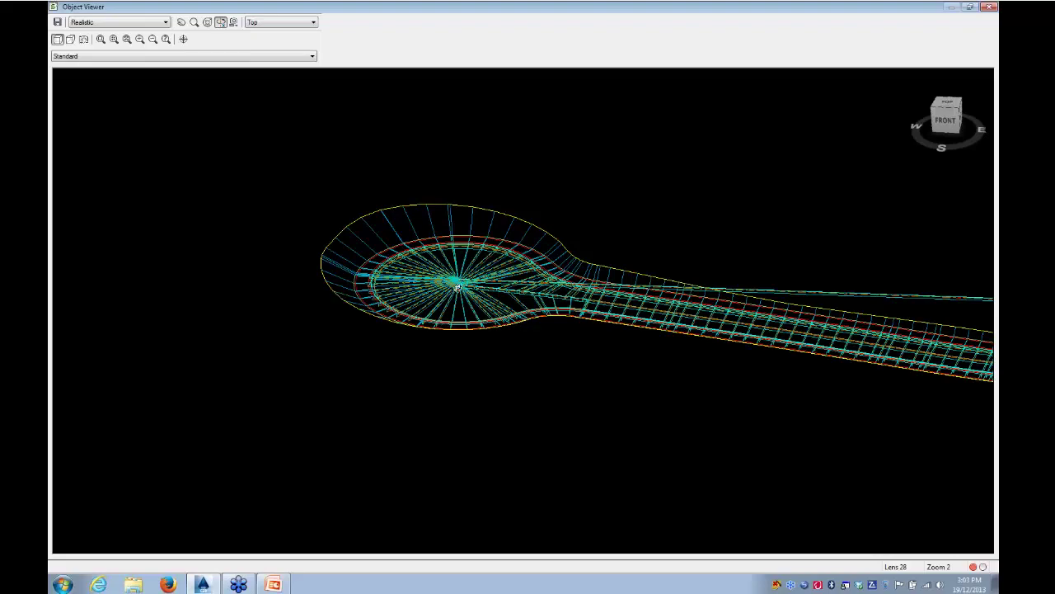
- Examine the levels where the bowl's lanes meet at its centre and along its kerb, then close the 3D view
{"action": "scroll", "coordinate": [442, 292], "scroll_direction": "up", "scroll_amount": 3}
{"action": "middle_click_drag", "start_coordinate": [417, 285], "coordinate": [595, 393]}
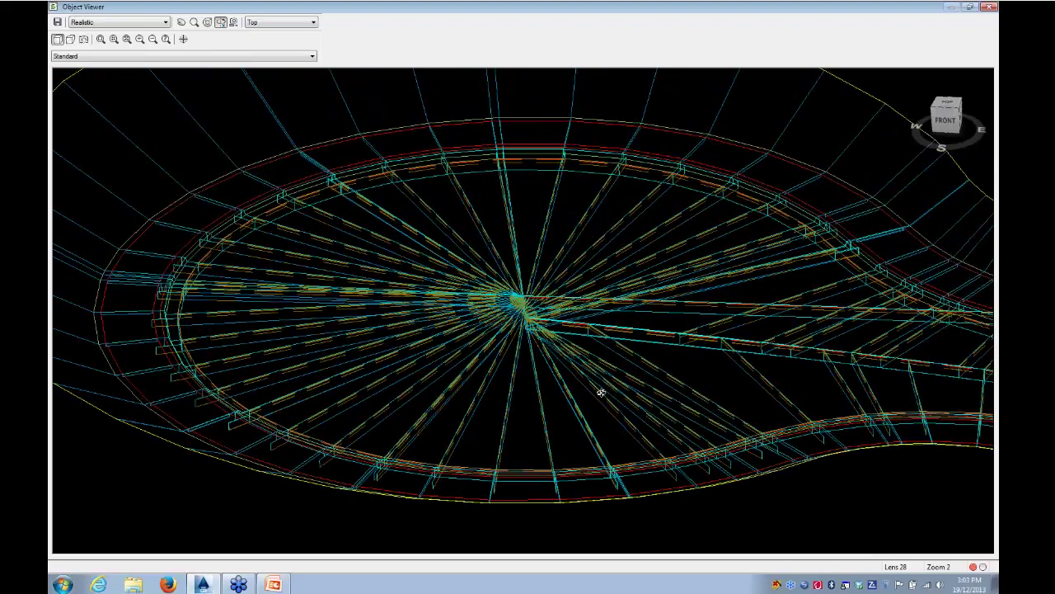
{"action": "scroll", "coordinate": [601, 392], "scroll_direction": "up", "scroll_amount": 3}
{"action": "scroll", "coordinate": [431, 307], "scroll_direction": "up", "scroll_amount": 5}
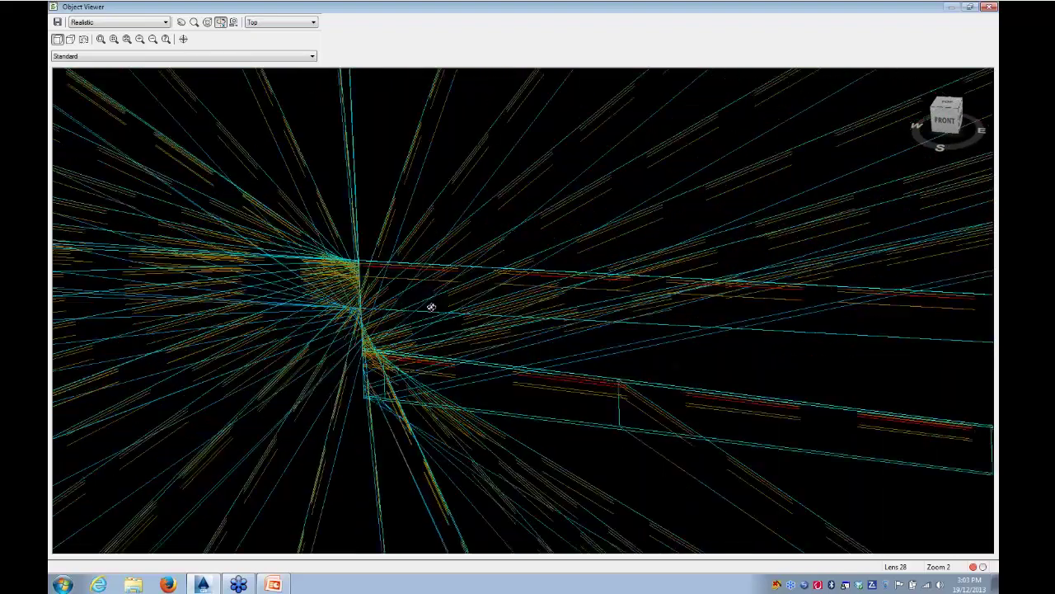
{"action": "scroll", "coordinate": [431, 307], "scroll_direction": "up", "scroll_amount": 3}
{"action": "middle_click_drag", "start_coordinate": [401, 308], "coordinate": [636, 275]}
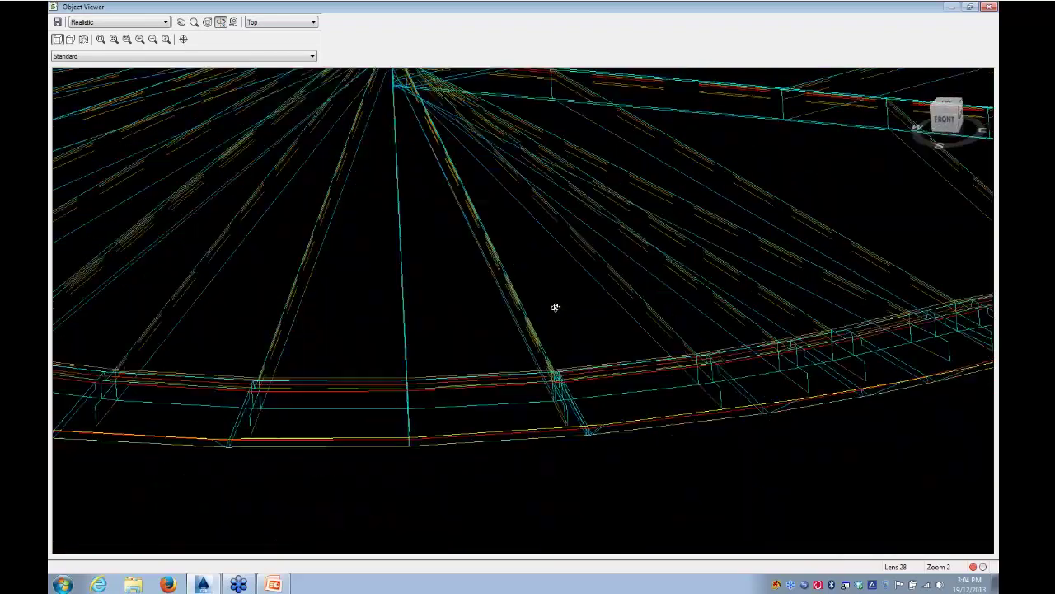
{"action": "left_click_drag", "start_coordinate": [553, 301], "coordinate": [596, 461]}
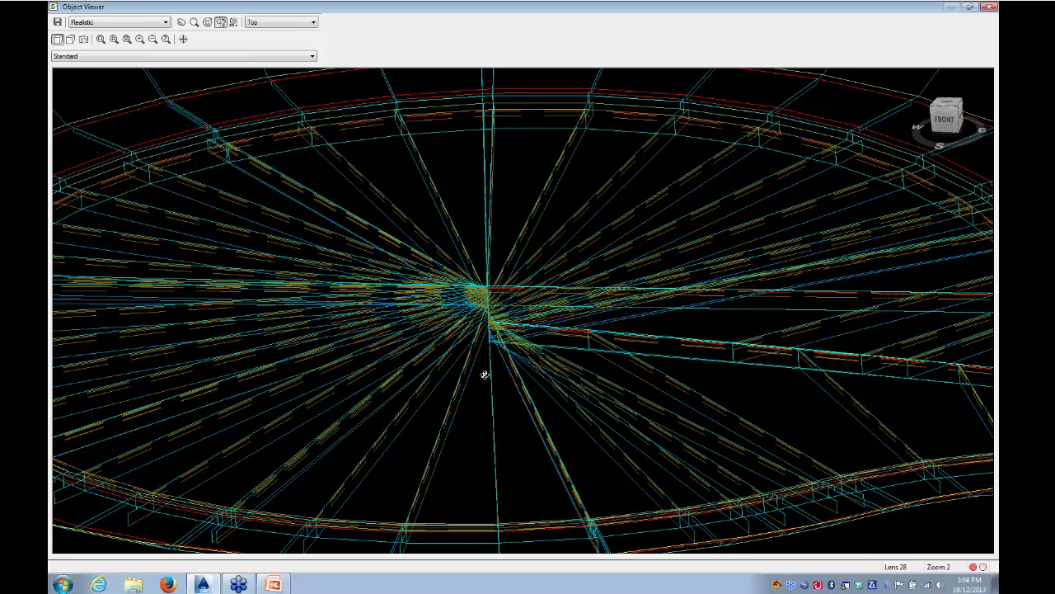
{"action": "left_click", "coordinate": [989, 7]}
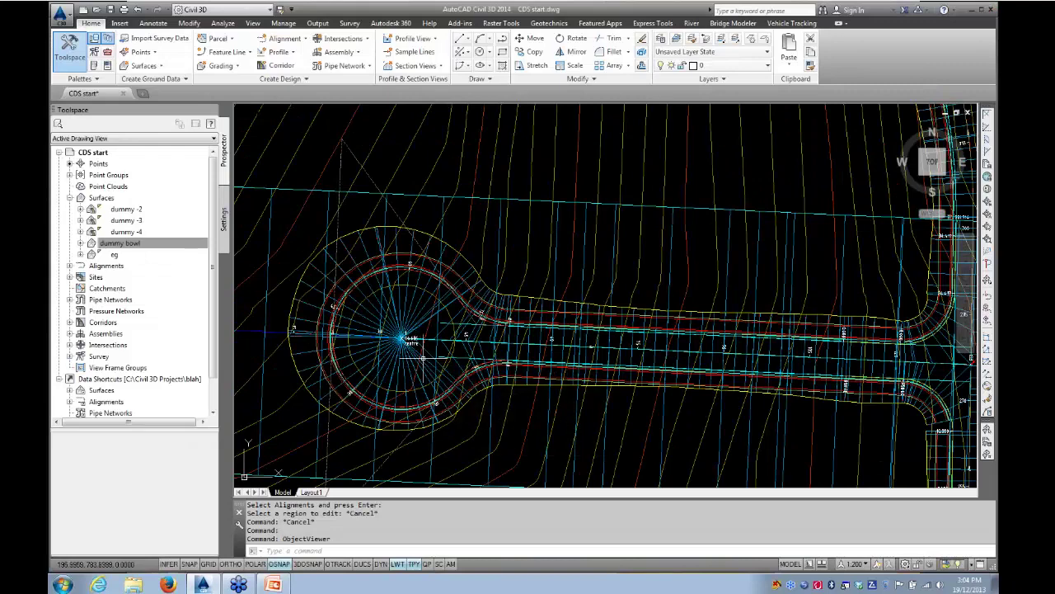
- Open the bowl region's target mapping and the outside elevation profile target of LaneOutsideSuper - Left (1)
{"action": "scroll", "coordinate": [425, 356], "scroll_direction": "up", "scroll_amount": 2}
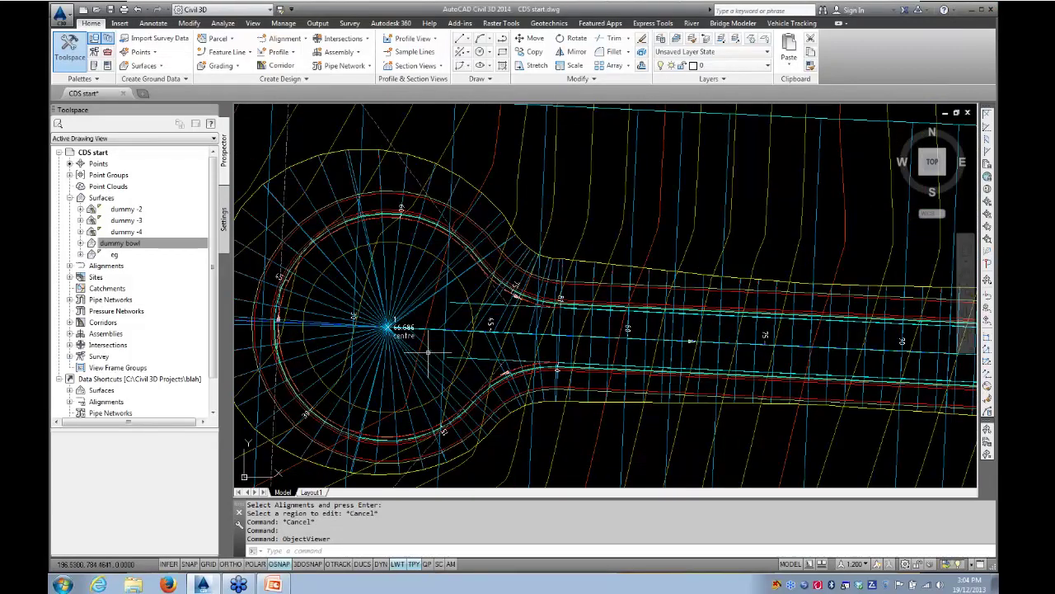
{"action": "left_click", "coordinate": [430, 350]}
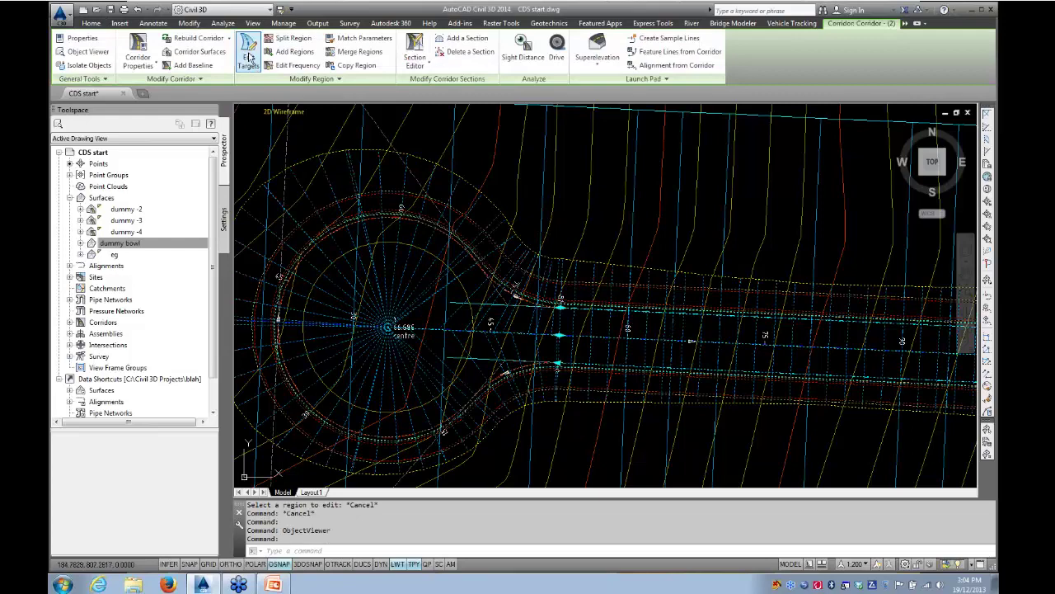
{"action": "left_click", "coordinate": [248, 51]}
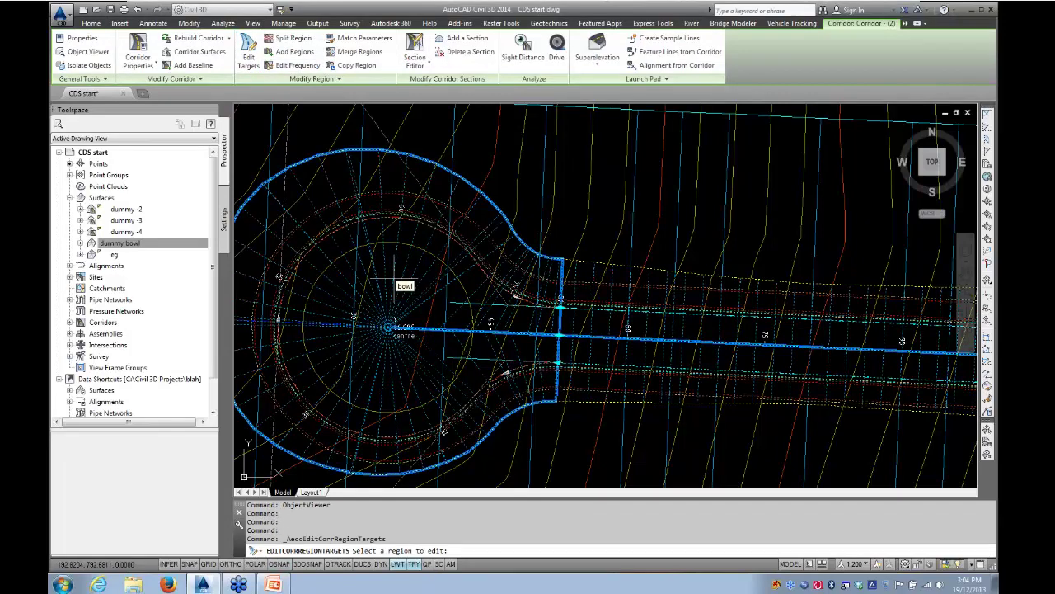
{"action": "left_click", "coordinate": [394, 279]}
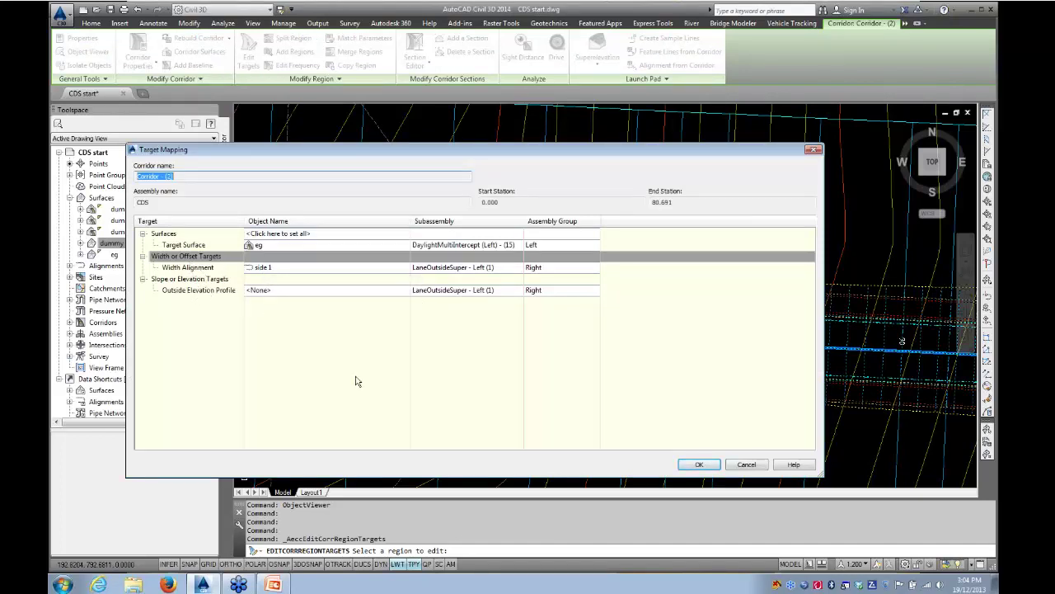
{"action": "left_click", "coordinate": [285, 293]}
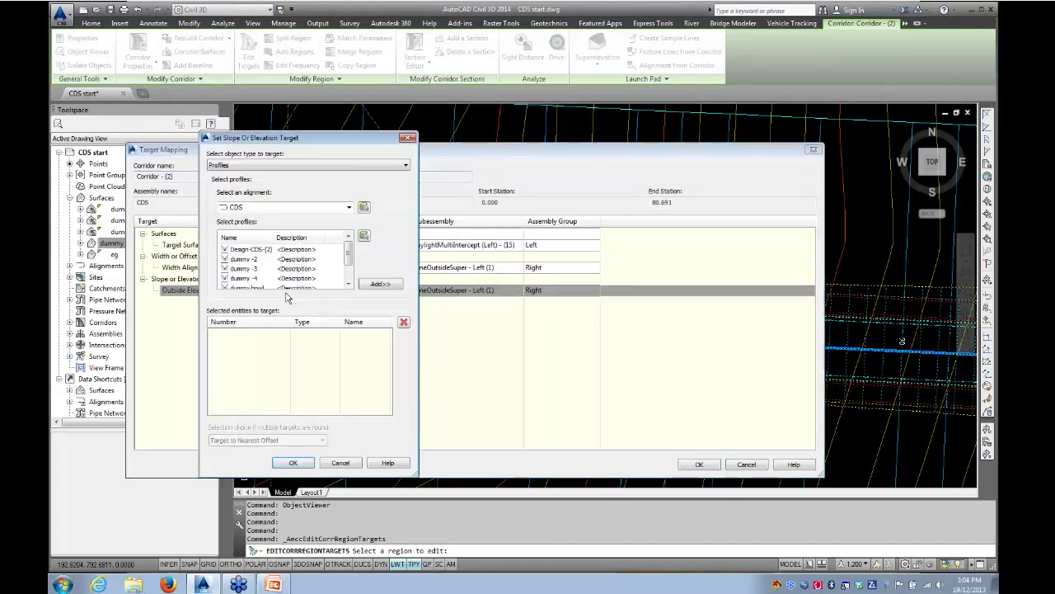
- Keep Profiles as the elevation target type and pick the side 1 alignment beyond the bowl in the drawing
{"action": "left_click", "coordinate": [273, 165]}
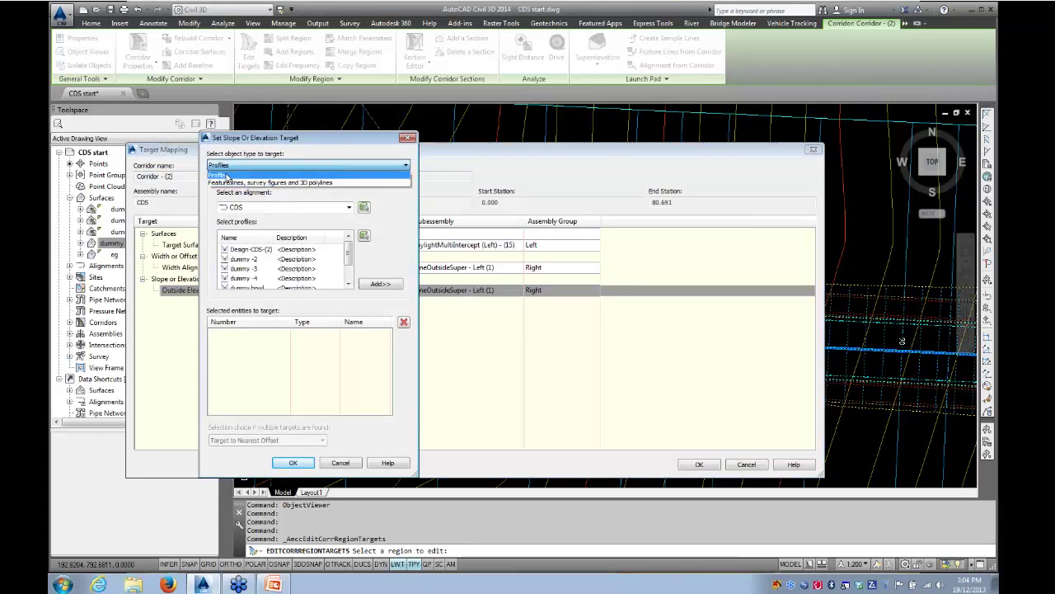
{"action": "left_click", "coordinate": [228, 176]}
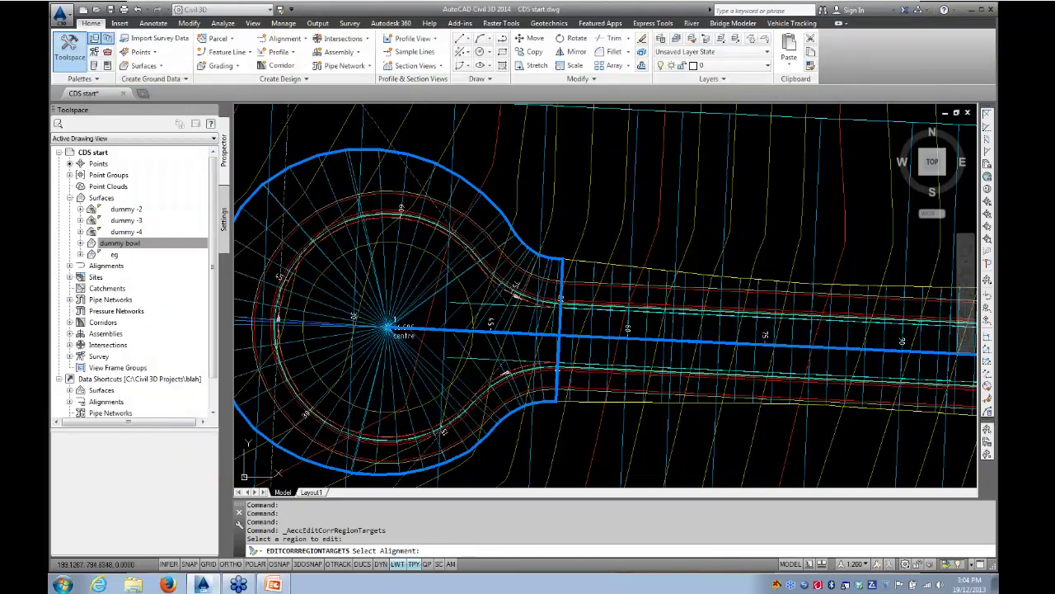
{"action": "middle_click_drag", "start_coordinate": [239, 319], "coordinate": [511, 331]}
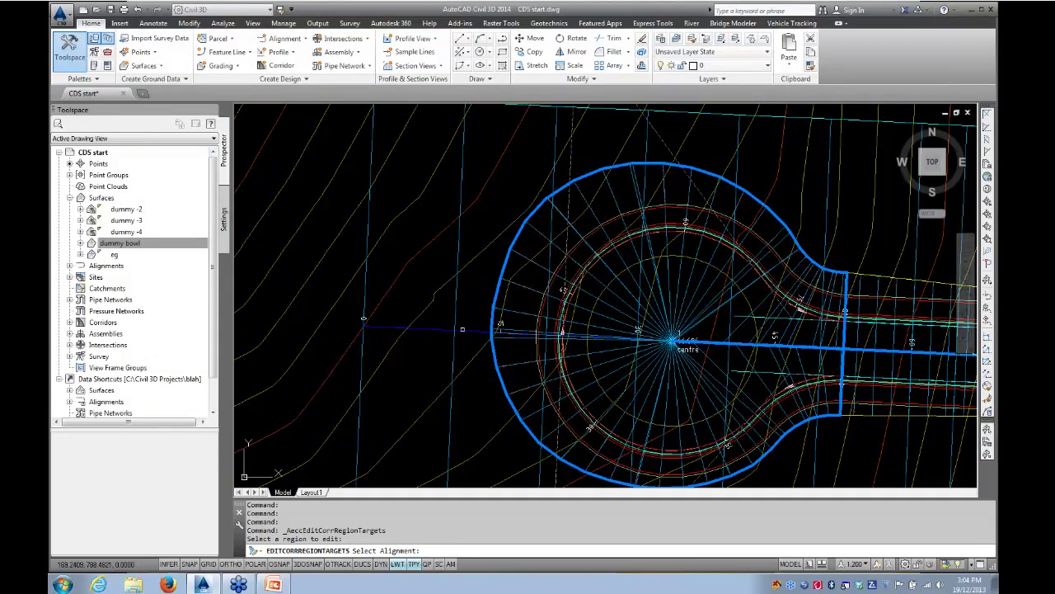
{"action": "left_click", "coordinate": [364, 320]}
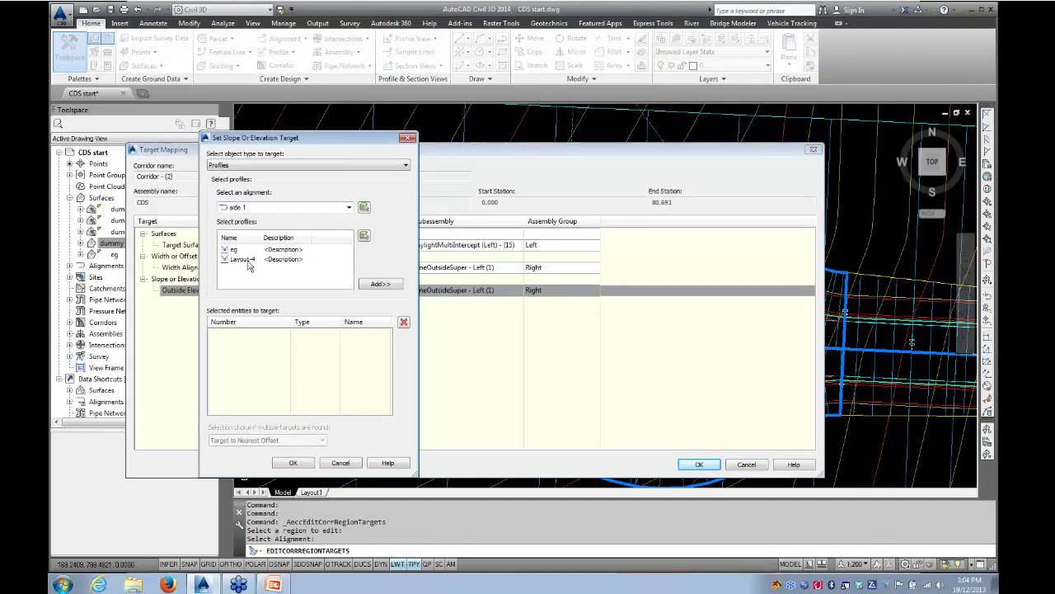
- Pick the side road's Layout-4 design profile from its profile view in the drawing
{"action": "left_click", "coordinate": [363, 235]}
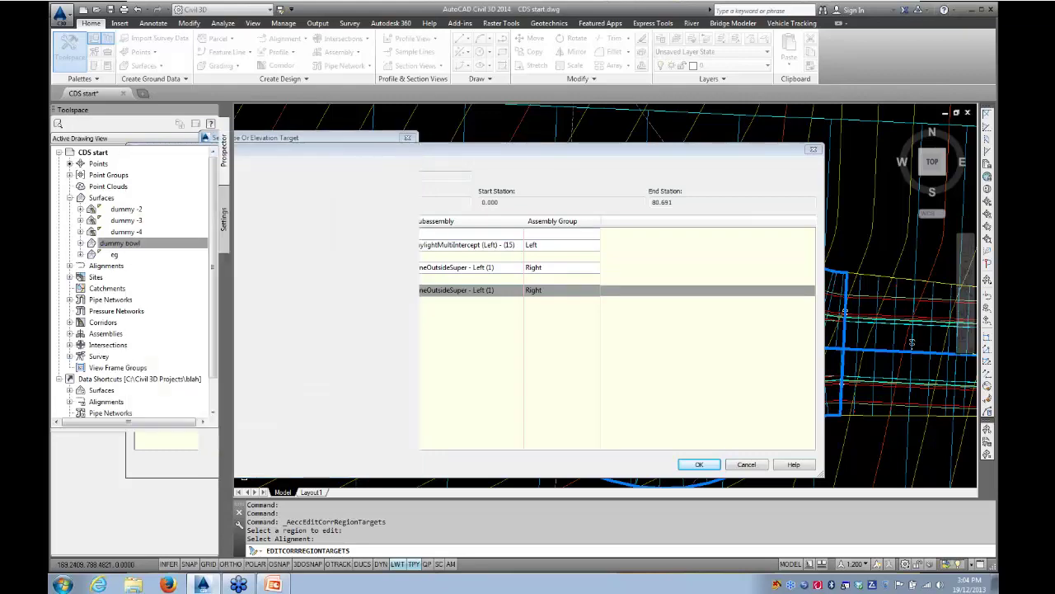
{"action": "scroll", "coordinate": [440, 320], "scroll_direction": "down", "scroll_amount": 4}
{"action": "scroll", "coordinate": [440, 320], "scroll_direction": "down", "scroll_amount": 2}
{"action": "middle_click_drag", "start_coordinate": [440, 320], "coordinate": [262, 315]}
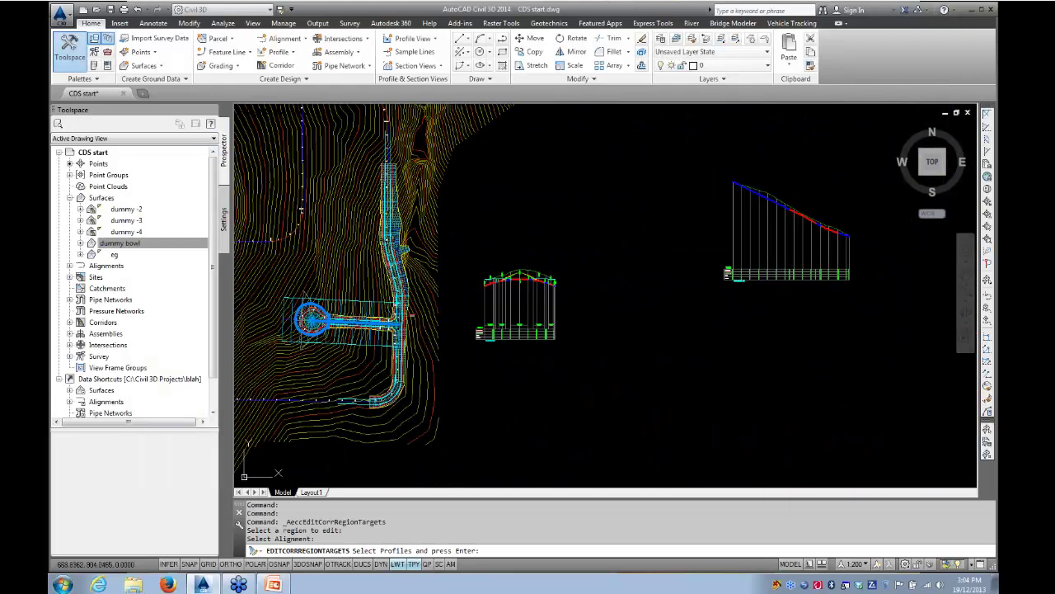
{"action": "middle_click_drag", "start_coordinate": [770, 199], "coordinate": [443, 271]}
{"action": "scroll", "coordinate": [444, 272], "scroll_direction": "up", "scroll_amount": 9}
{"action": "left_click", "coordinate": [439, 304]}
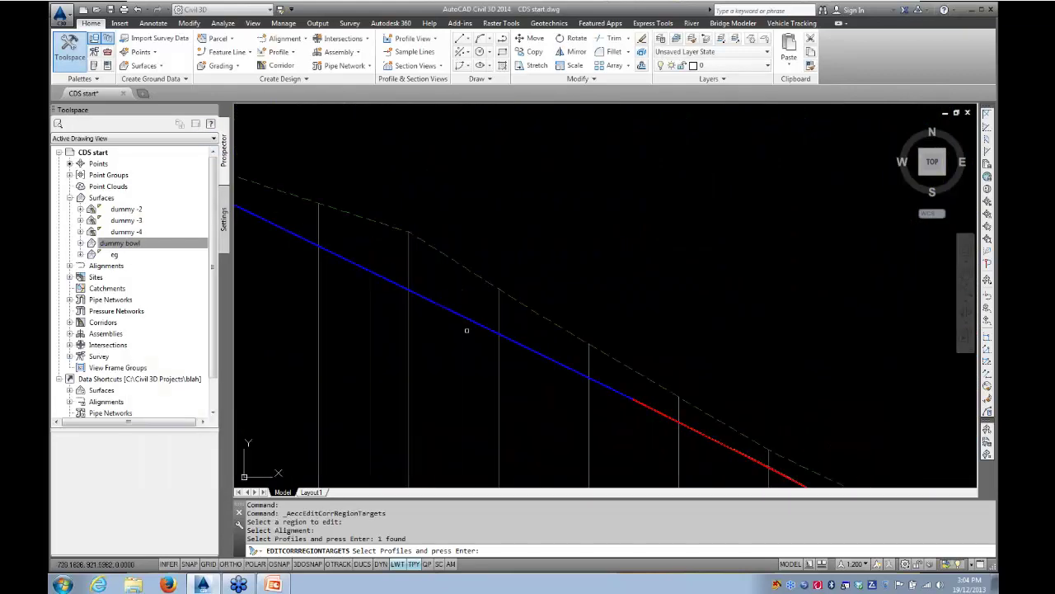
{"action": "key", "text": "Return"}
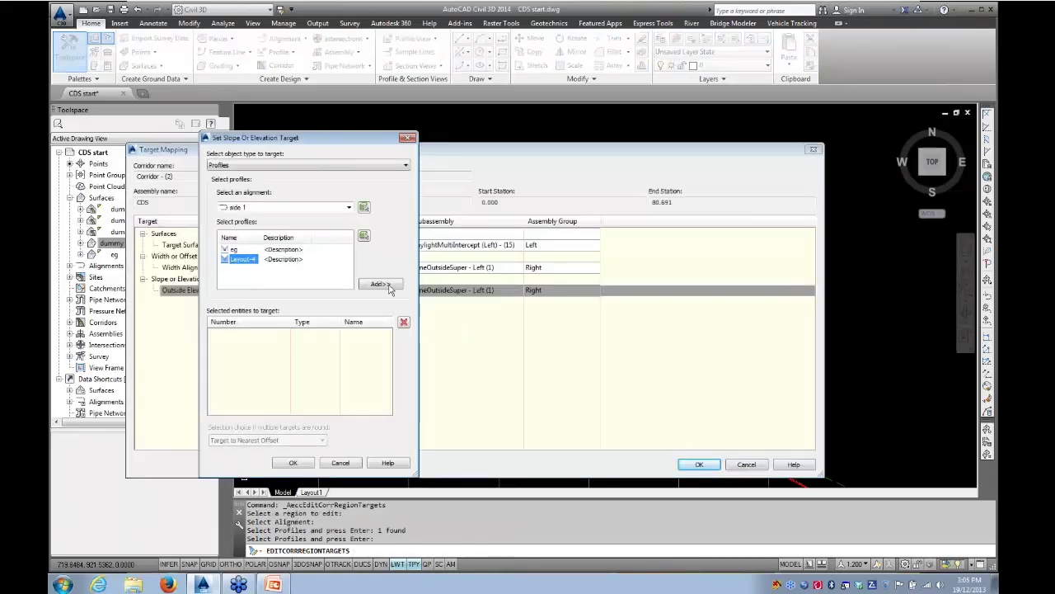
- Add the Layout-4 profile as the bowl lane's outside elevation target, apply the target mapping and finish editing region targets
{"action": "left_click", "coordinate": [379, 284]}
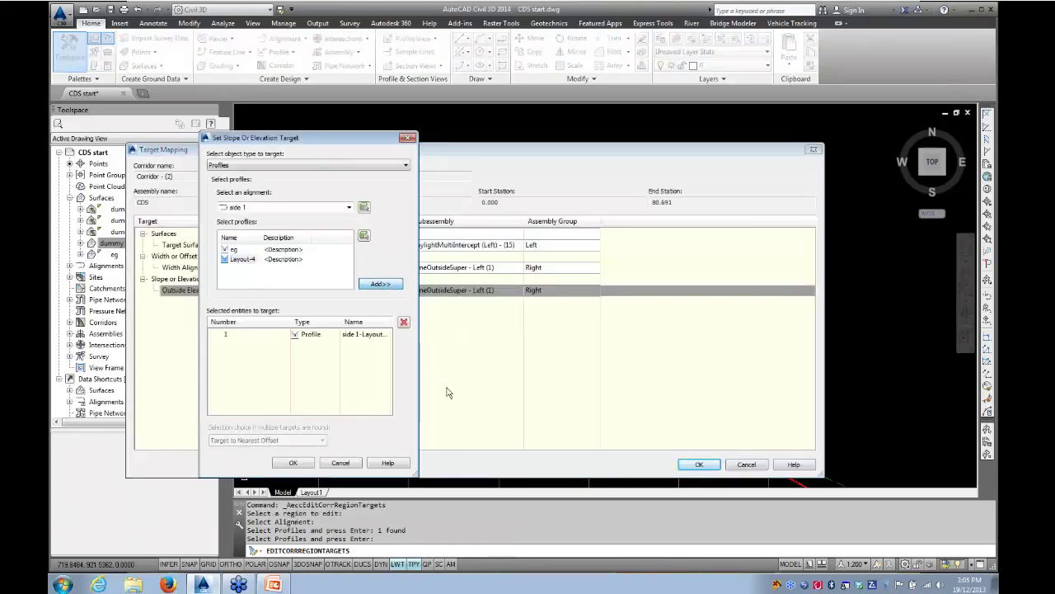
{"action": "left_click", "coordinate": [290, 462]}
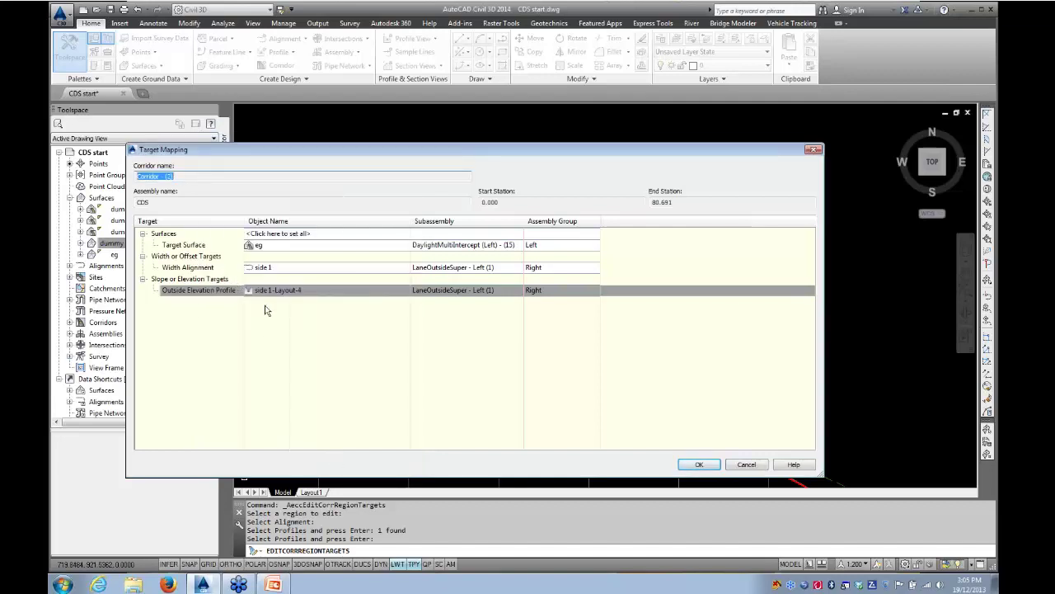
{"action": "left_click", "coordinate": [699, 465]}
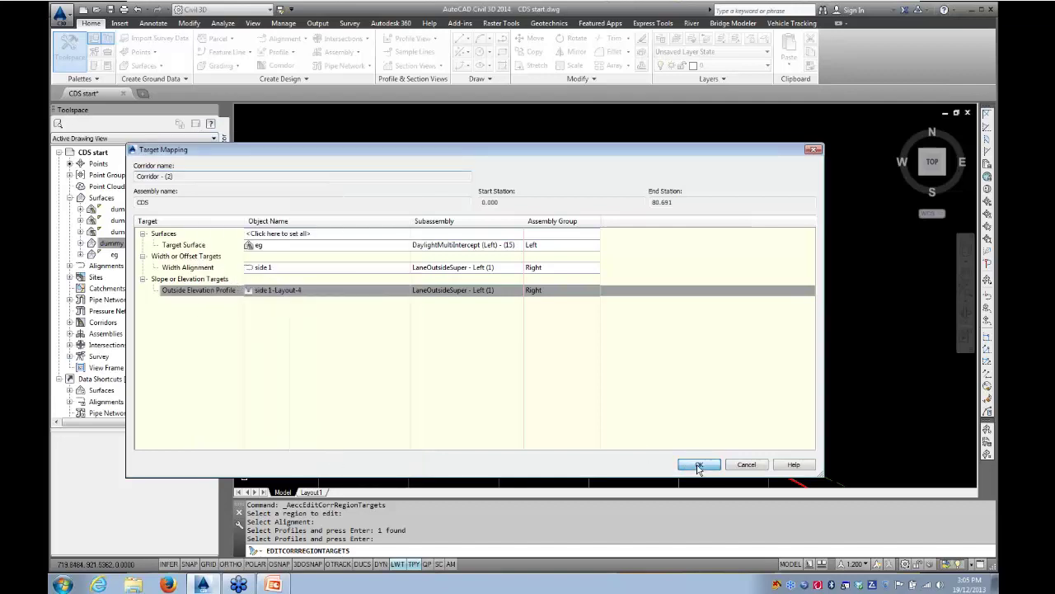
{"action": "scroll", "coordinate": [353, 380], "scroll_direction": "down", "scroll_amount": 5}
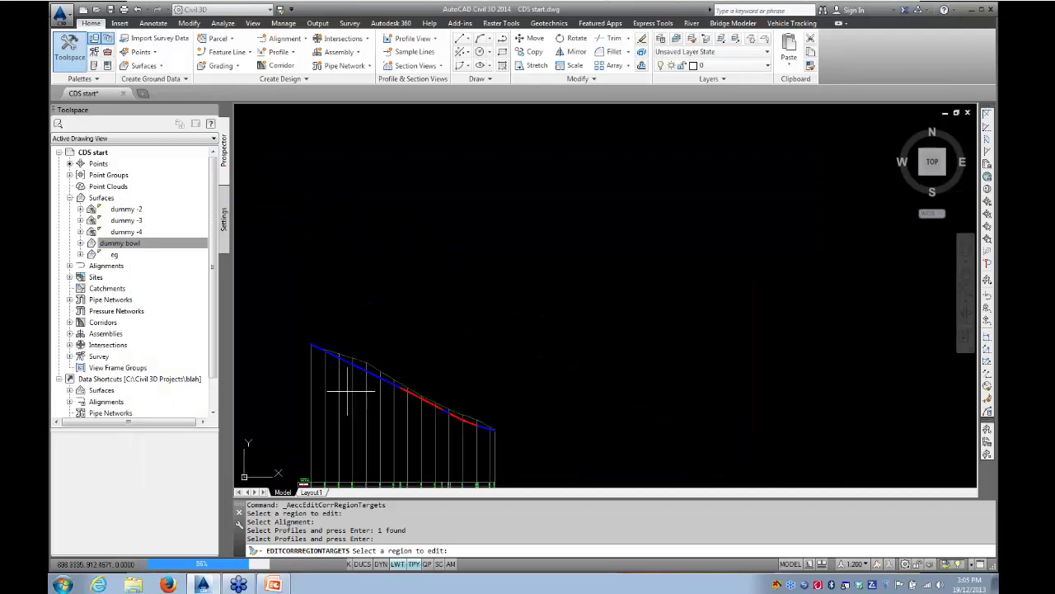
{"action": "middle_click_drag", "start_coordinate": [353, 386], "coordinate": [578, 336]}
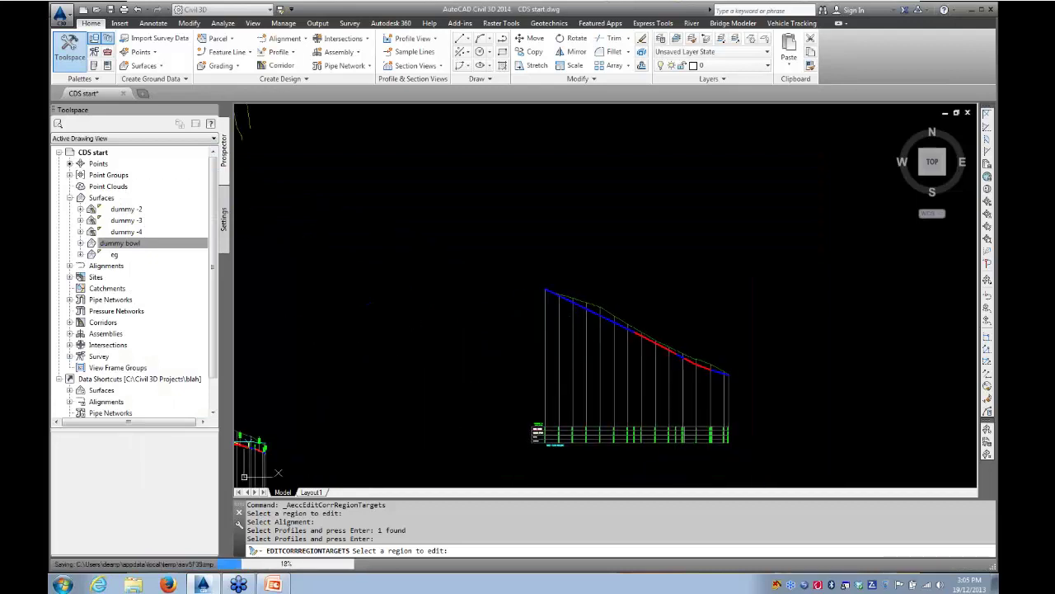
{"action": "key", "text": "Escape"}
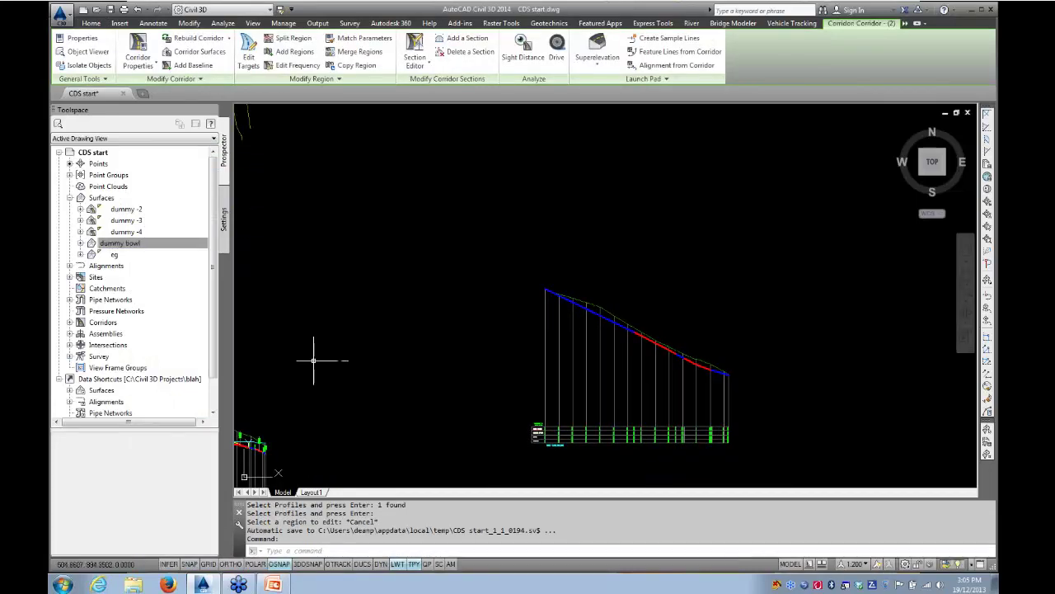
- Return to the cul-de-sac in plan and open the updated corridor in Object Viewer
{"action": "scroll", "coordinate": [314, 360], "scroll_direction": "down", "scroll_amount": 5}
{"action": "mouse_move", "coordinate": [321, 360]}
{"action": "middle_mouse_down"}
{"action": "mouse_move", "coordinate": [459, 365]}
{"action": "mouse_move", "coordinate": [809, 337]}
{"action": "mouse_move", "coordinate": [647, 331]}
{"action": "middle_mouse_up"}
{"action": "scroll", "coordinate": [495, 385], "scroll_direction": "up", "scroll_amount": 6}
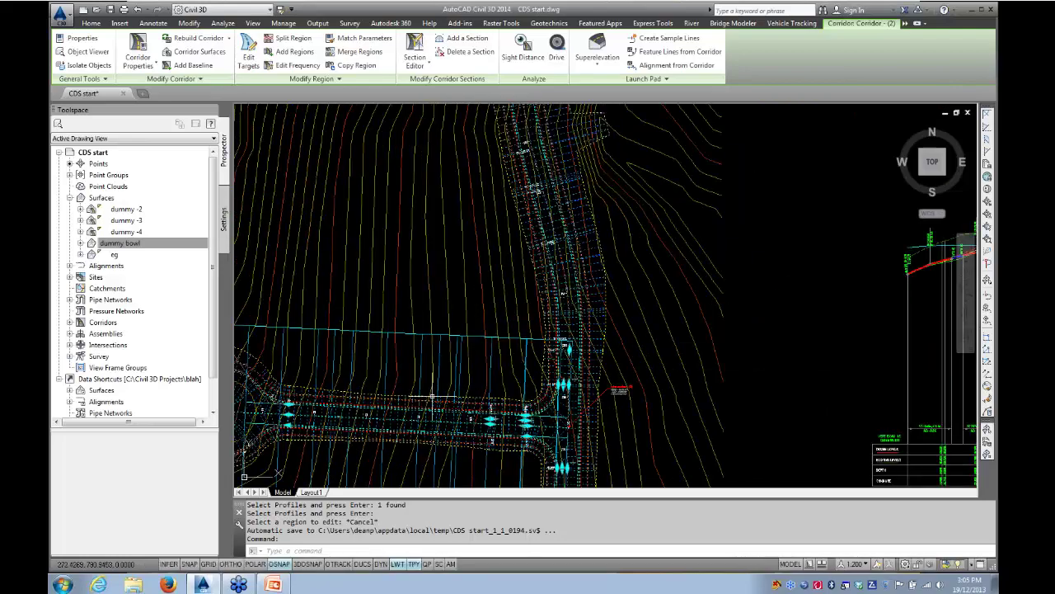
{"action": "middle_click_drag", "start_coordinate": [496, 384], "coordinate": [844, 236]}
{"action": "right_click", "coordinate": [620, 253]}
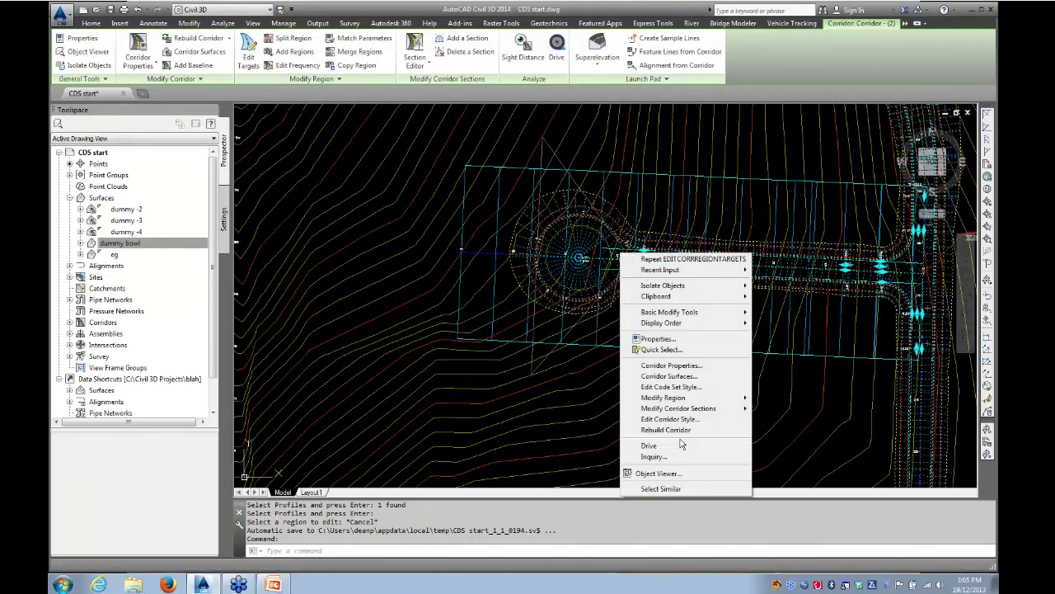
{"action": "left_click", "coordinate": [669, 475]}
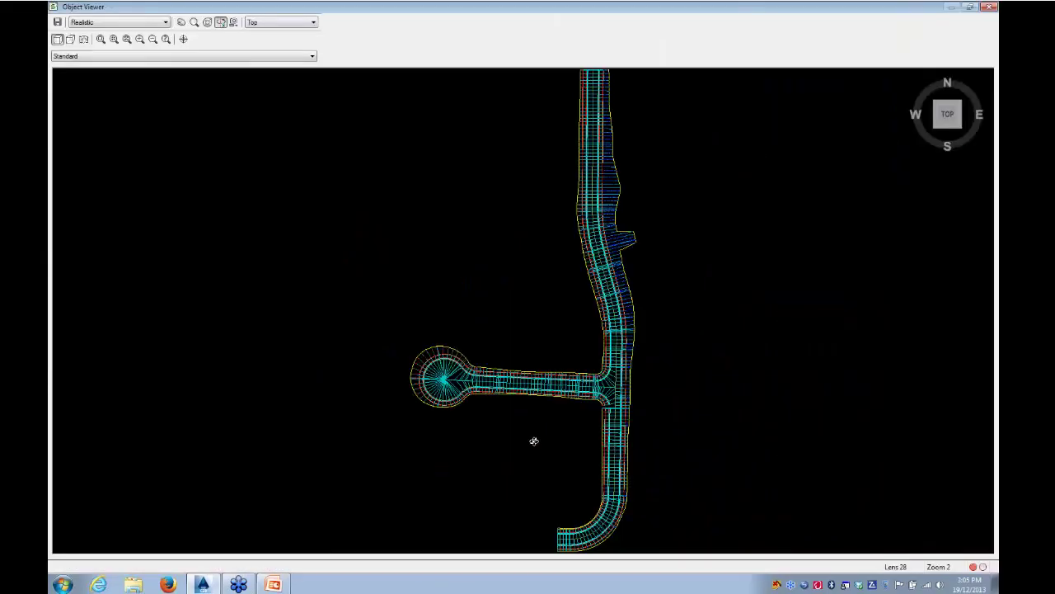
- Tilt the corridor model into 3D and examine how the pavement layers and section lines meet at the bowl's centre
{"action": "left_click_drag", "start_coordinate": [532, 438], "coordinate": [522, 249]}
{"action": "scroll", "coordinate": [430, 302], "scroll_direction": "up", "scroll_amount": 5}
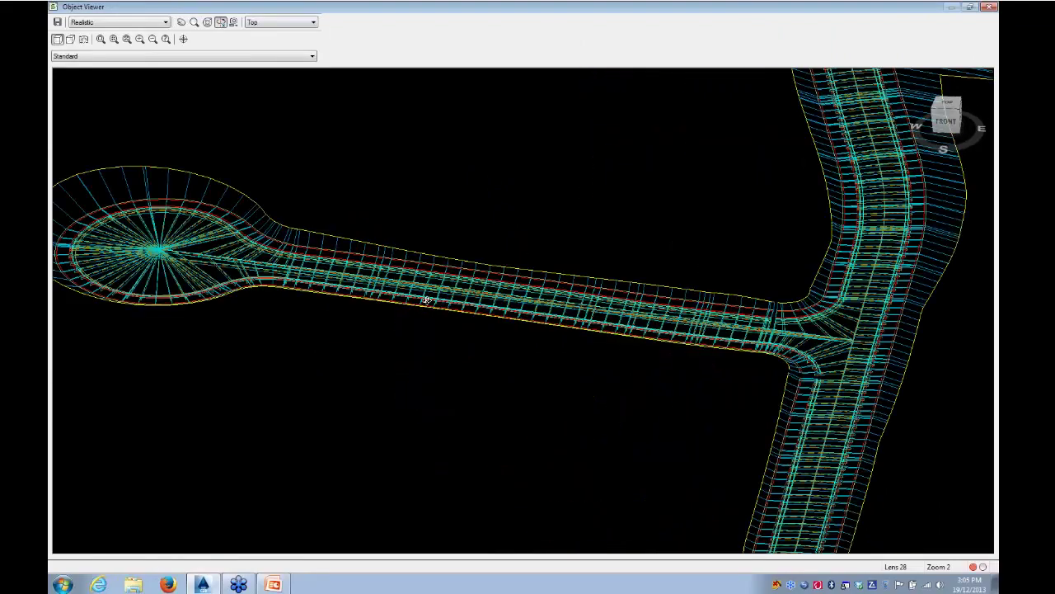
{"action": "middle_click_drag", "start_coordinate": [423, 303], "coordinate": [874, 365]}
{"action": "scroll", "coordinate": [593, 324], "scroll_direction": "up", "scroll_amount": 6}
{"action": "middle_click_drag", "start_coordinate": [641, 338], "coordinate": [201, 355]}
{"action": "scroll", "coordinate": [395, 304], "scroll_direction": "up", "scroll_amount": 2}
{"action": "middle_click_drag", "start_coordinate": [605, 311], "coordinate": [464, 325]}
{"action": "scroll", "coordinate": [397, 306], "scroll_direction": "up", "scroll_amount": 3}
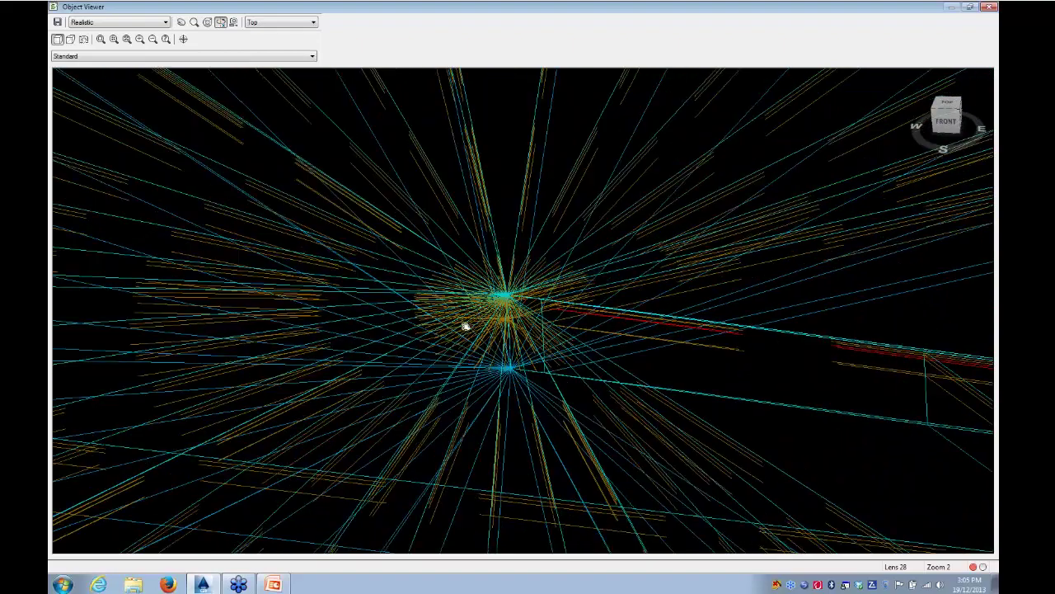
{"action": "scroll", "coordinate": [462, 324], "scroll_direction": "up", "scroll_amount": 3}
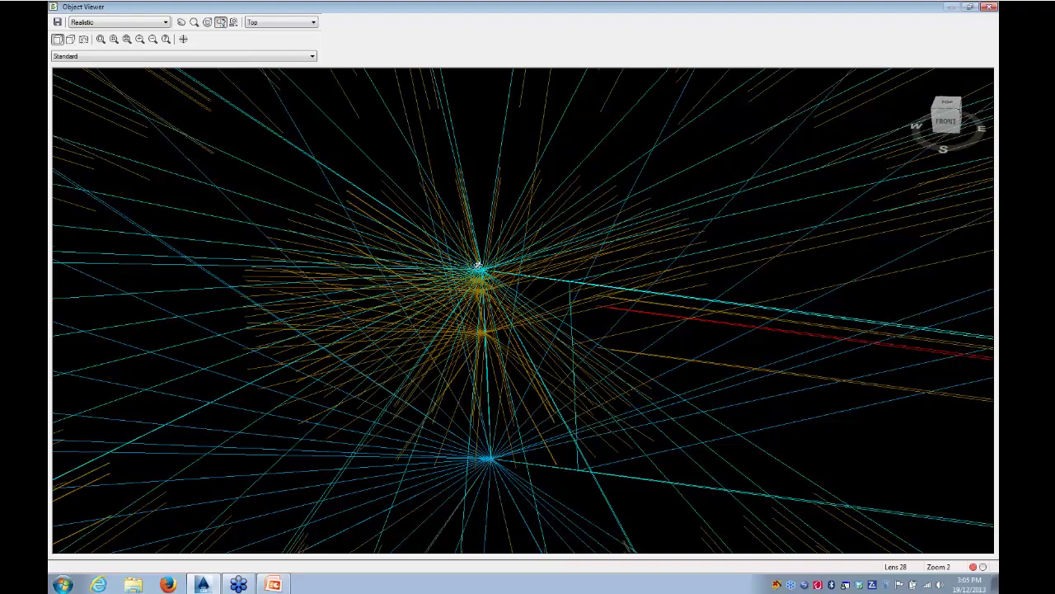
{"action": "left_click_drag", "start_coordinate": [506, 320], "coordinate": [415, 294]}
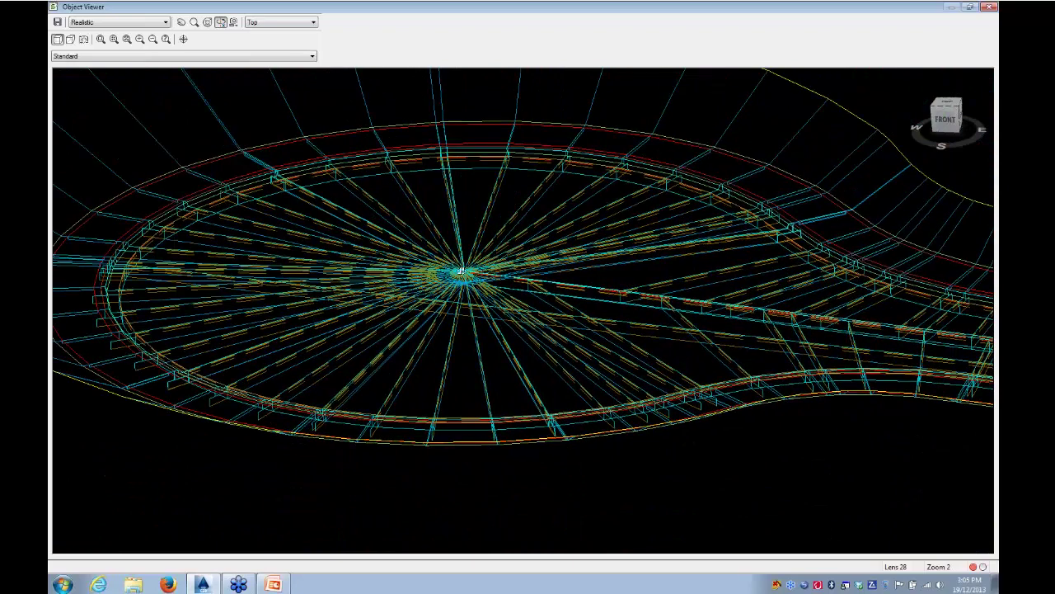
- Examine the bowl and the side road's fall towards the main road from oblique and side-on 3D angles
{"action": "left_click_drag", "start_coordinate": [558, 298], "coordinate": [656, 315]}
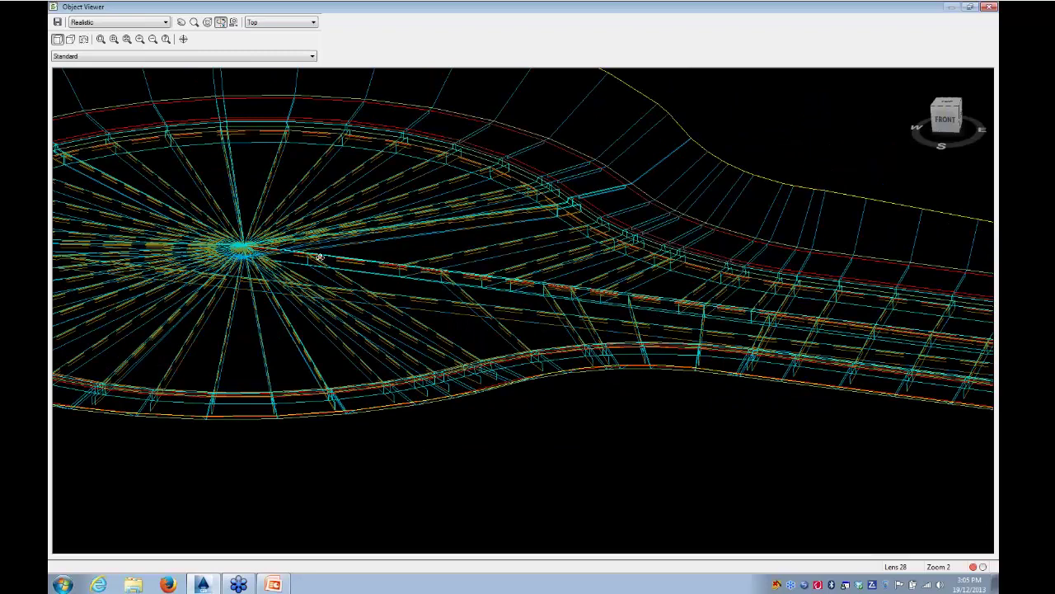
{"action": "scroll", "coordinate": [426, 308], "scroll_direction": "down", "scroll_amount": 3}
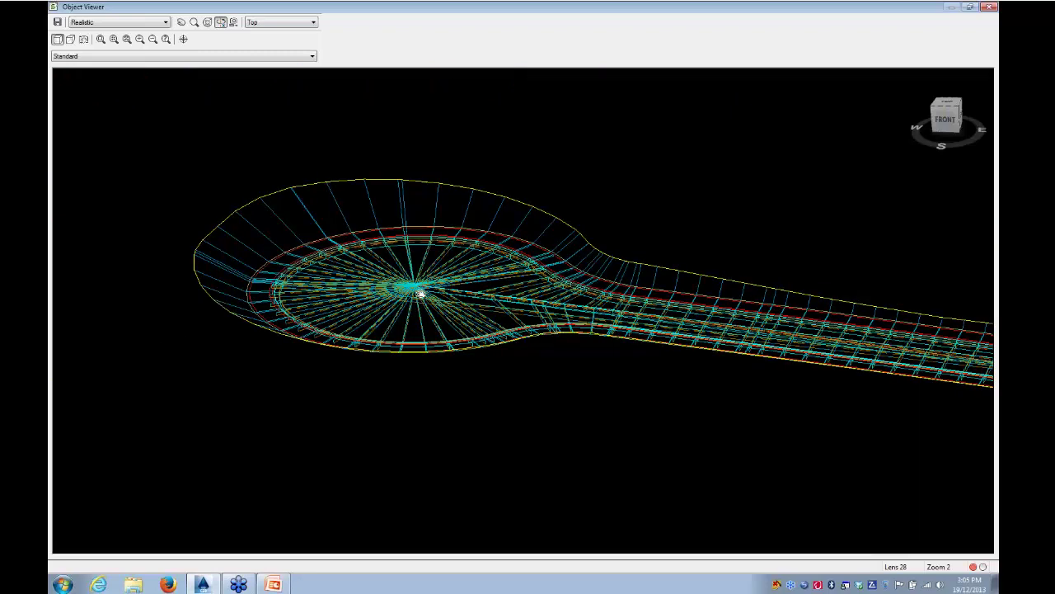
{"action": "middle_click_drag", "start_coordinate": [420, 295], "coordinate": [317, 254]}
{"action": "left_click_drag", "start_coordinate": [458, 322], "coordinate": [545, 382]}
{"action": "left_click_drag", "start_coordinate": [378, 359], "coordinate": [420, 250]}
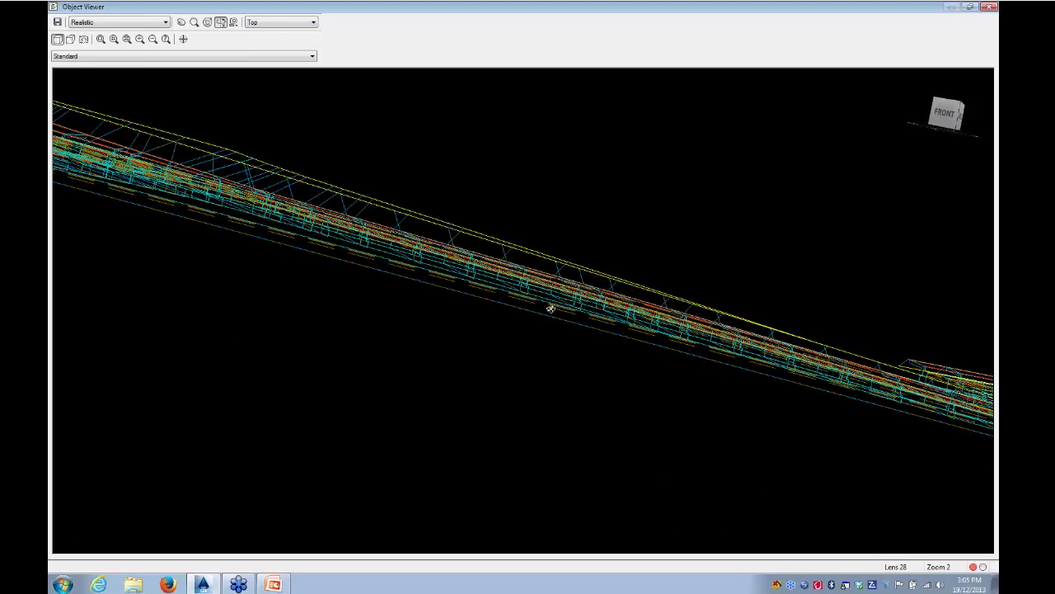
{"action": "scroll", "coordinate": [509, 326], "scroll_direction": "down", "scroll_amount": 3}
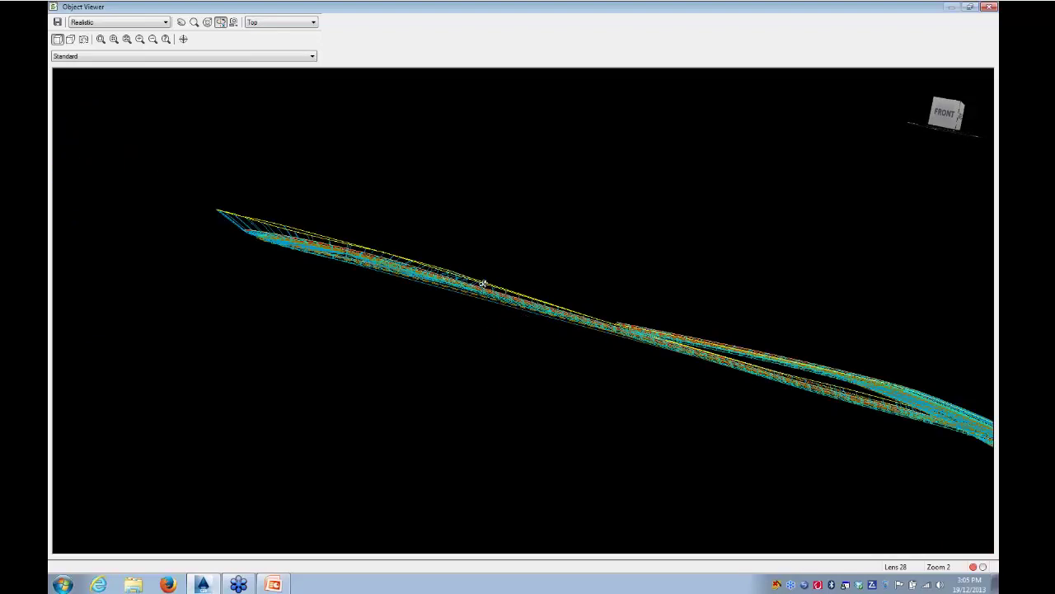
{"action": "left_click_drag", "start_coordinate": [483, 284], "coordinate": [443, 353]}
{"action": "scroll", "coordinate": [444, 353], "scroll_direction": "up", "scroll_amount": 4}
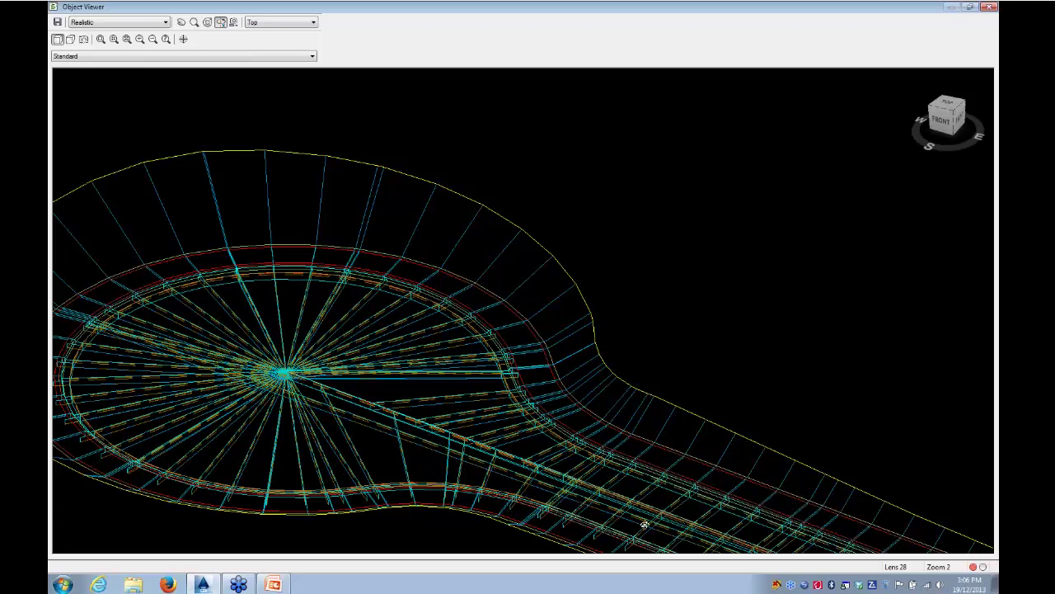
- Close Object Viewer and regenerate the whole drawing with REA
{"action": "left_click", "coordinate": [992, 8]}
{"action": "mouse_move", "coordinate": [565, 294]}
{"action": "middle_mouse_down"}
{"action": "mouse_move", "coordinate": [495, 338]}
{"action": "mouse_move", "coordinate": [396, 376]}
{"action": "middle_mouse_up"}
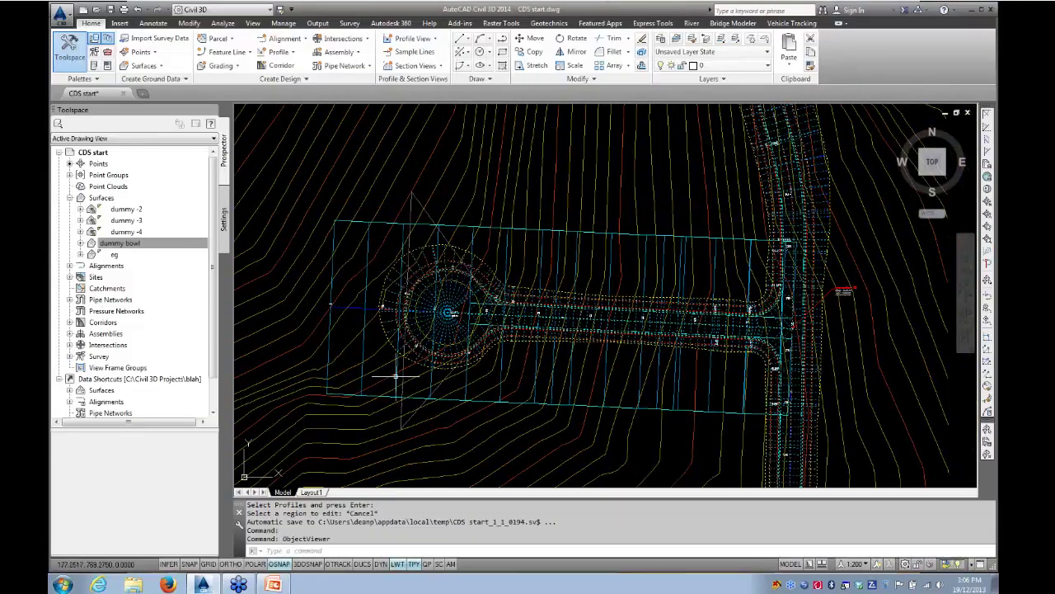
{"action": "key", "text": "Escape"}
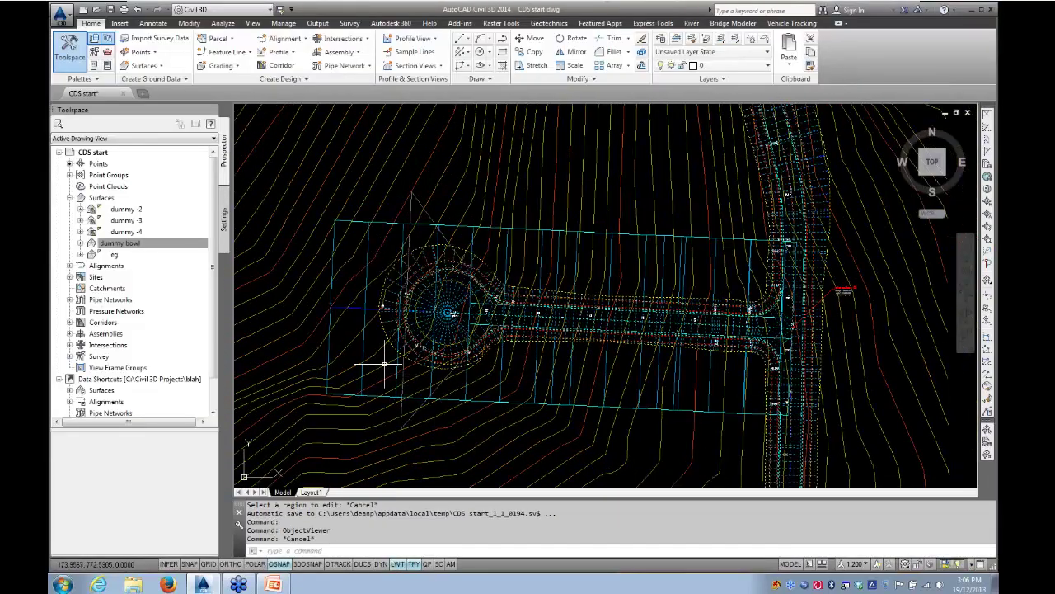
{"action": "type", "text": "rea"}
{"action": "key", "text": "Return"}
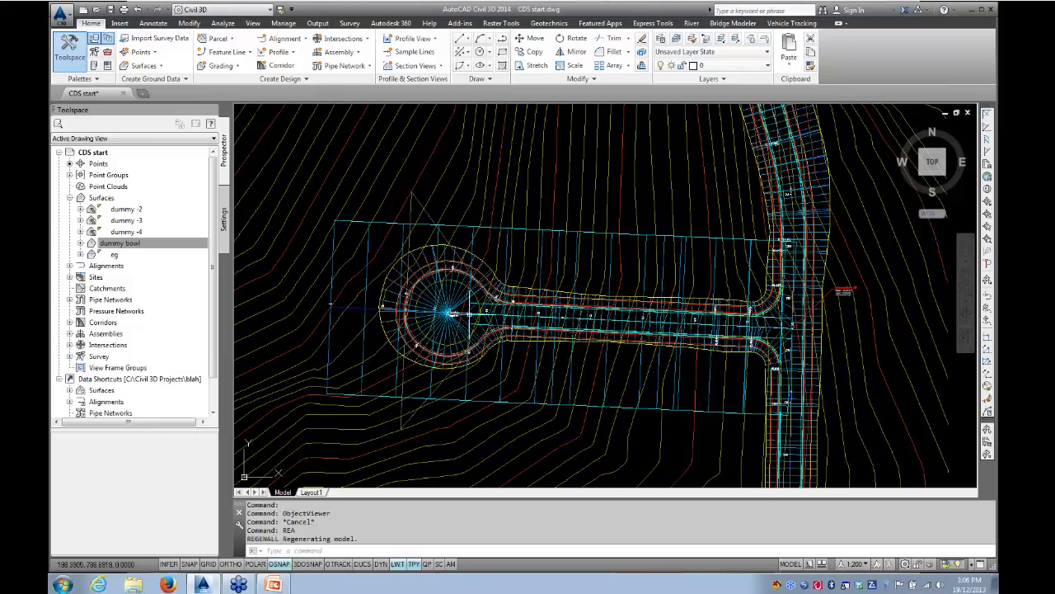
- Select the CDS alignment and examine the closely spaced corridor sections at its geometry point at the back of the bowl
{"action": "scroll", "coordinate": [410, 314], "scroll_direction": "up", "scroll_amount": 4}
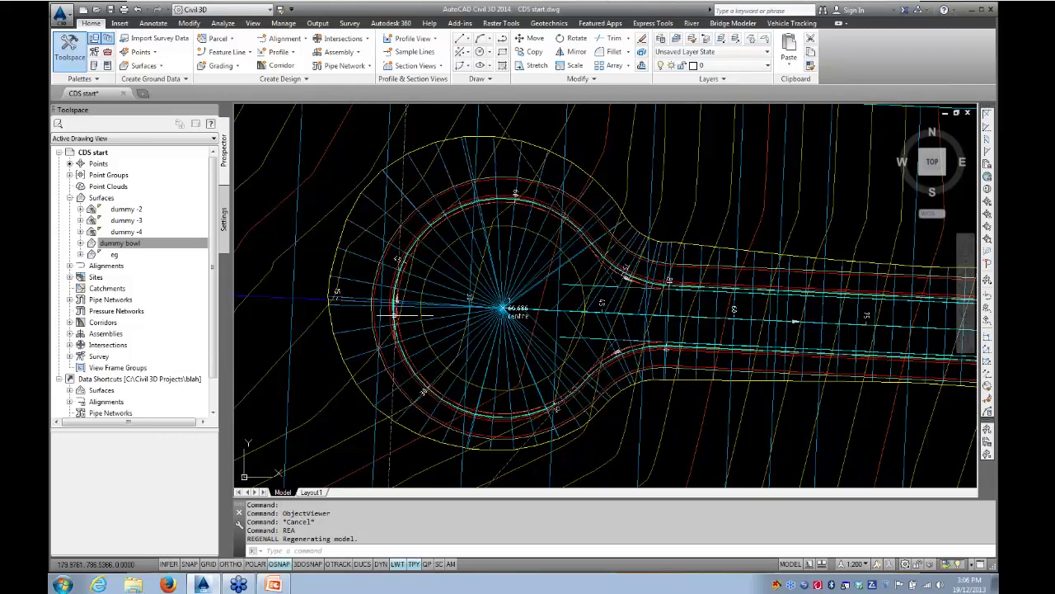
{"action": "scroll", "coordinate": [398, 301], "scroll_direction": "up", "scroll_amount": 5}
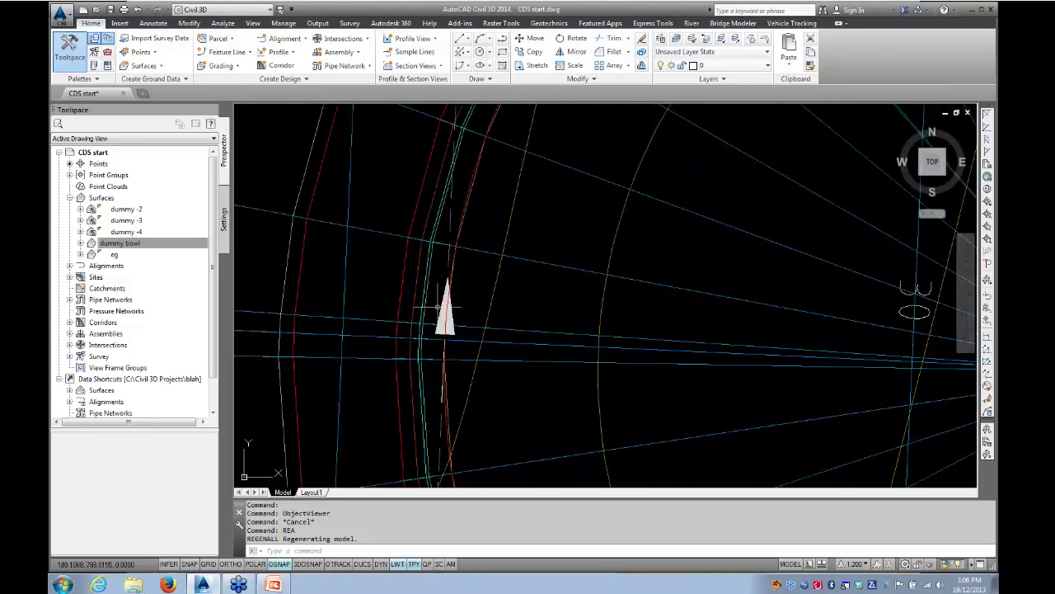
{"action": "left_click", "coordinate": [460, 325]}
{"action": "scroll", "coordinate": [446, 342], "scroll_direction": "down", "scroll_amount": 5}
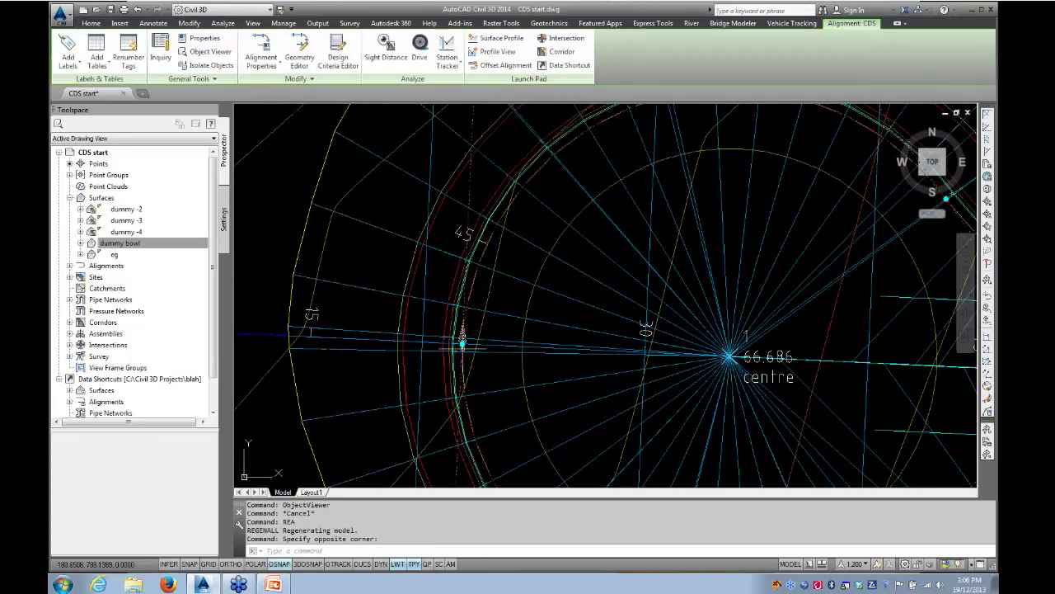
{"action": "scroll", "coordinate": [445, 342], "scroll_direction": "up", "scroll_amount": 5}
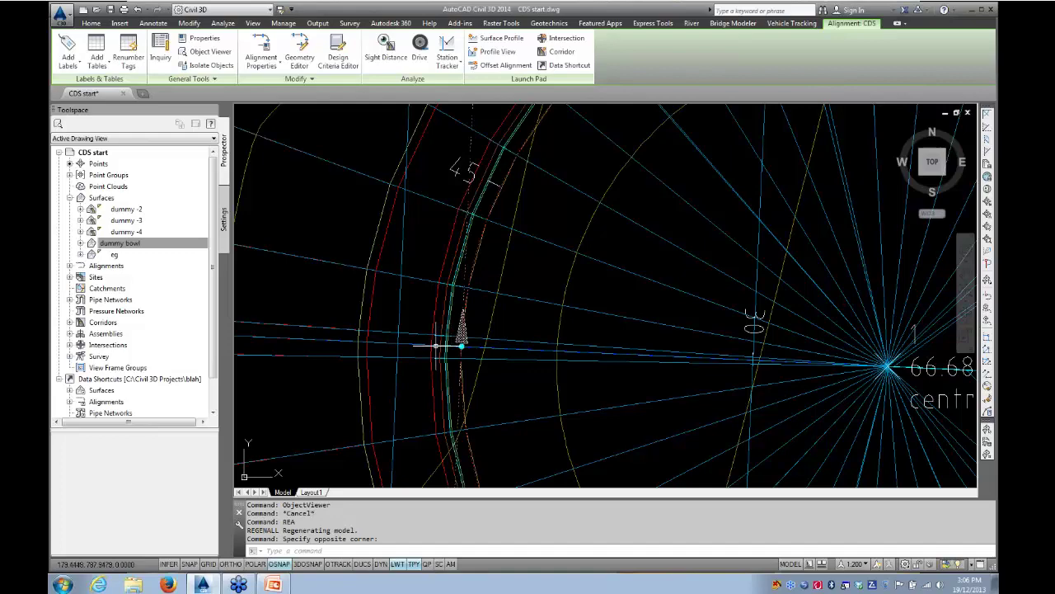
{"action": "scroll", "coordinate": [488, 349], "scroll_direction": "down", "scroll_amount": 2}
{"action": "middle_click_drag", "start_coordinate": [489, 349], "coordinate": [405, 345]}
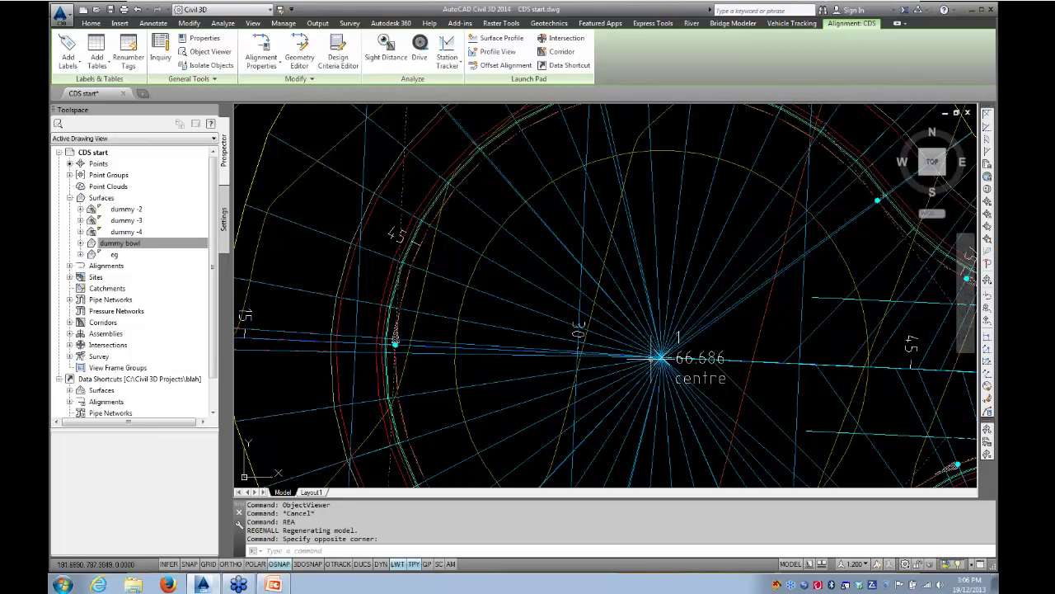
- Examine the cul-de-sac in plan from the side road's extension beyond the bowl to the main road, and clear the alignment selection
{"action": "scroll", "coordinate": [656, 357], "scroll_direction": "down", "scroll_amount": 1}
{"action": "scroll", "coordinate": [647, 358], "scroll_direction": "down", "scroll_amount": 4}
{"action": "mouse_move", "coordinate": [608, 367]}
{"action": "middle_mouse_down"}
{"action": "mouse_move", "coordinate": [526, 380]}
{"action": "mouse_move", "coordinate": [352, 341]}
{"action": "mouse_move", "coordinate": [361, 338]}
{"action": "middle_mouse_up"}
{"action": "middle_click_drag", "start_coordinate": [287, 332], "coordinate": [458, 339]}
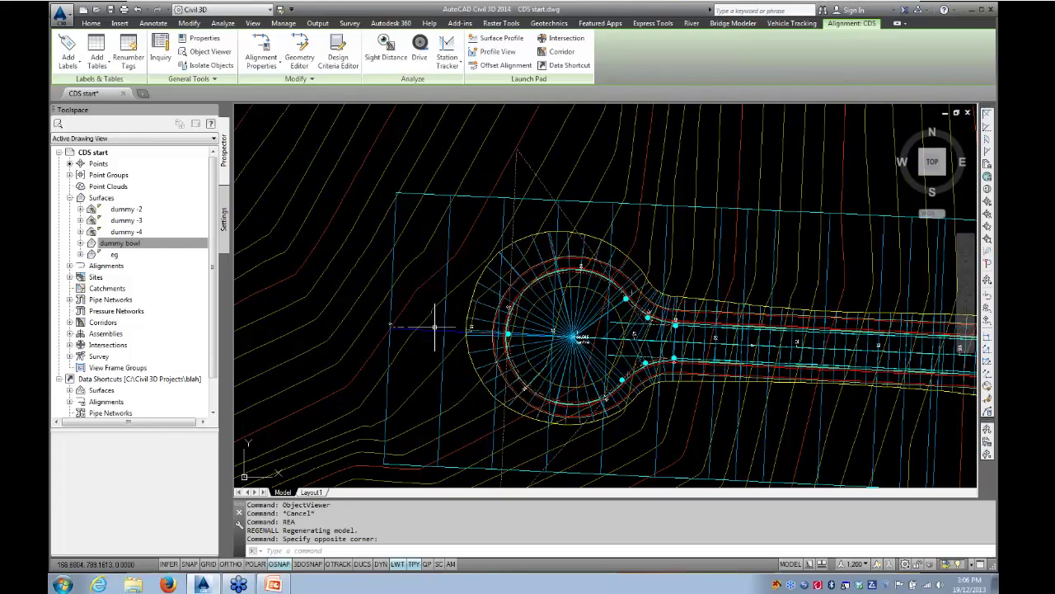
{"action": "scroll", "coordinate": [511, 329], "scroll_direction": "down", "scroll_amount": 2}
{"action": "middle_click_drag", "start_coordinate": [511, 331], "coordinate": [339, 306]}
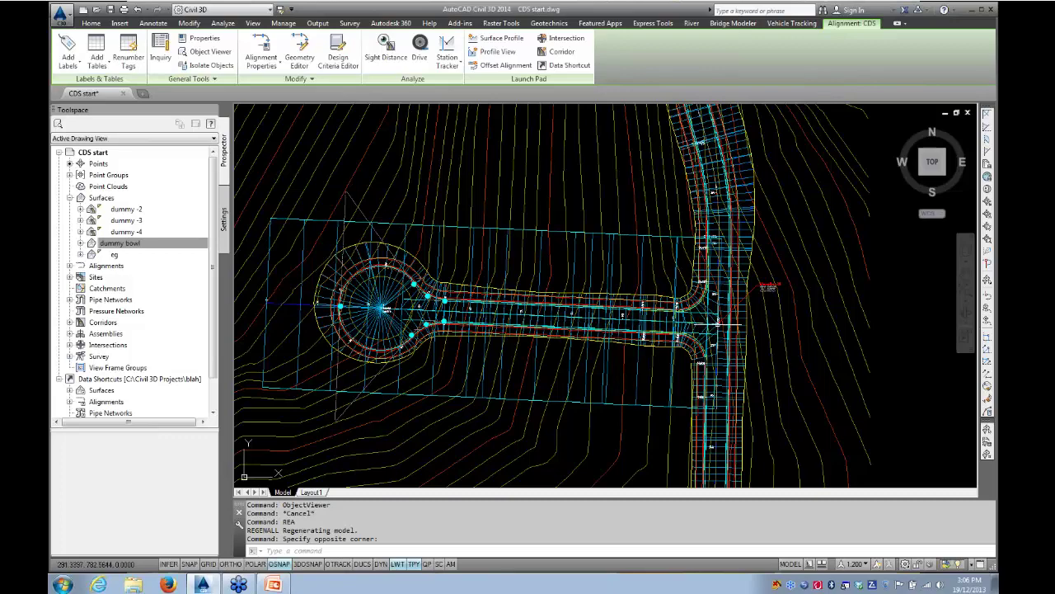
{"action": "middle_click_drag", "start_coordinate": [504, 336], "coordinate": [644, 349]}
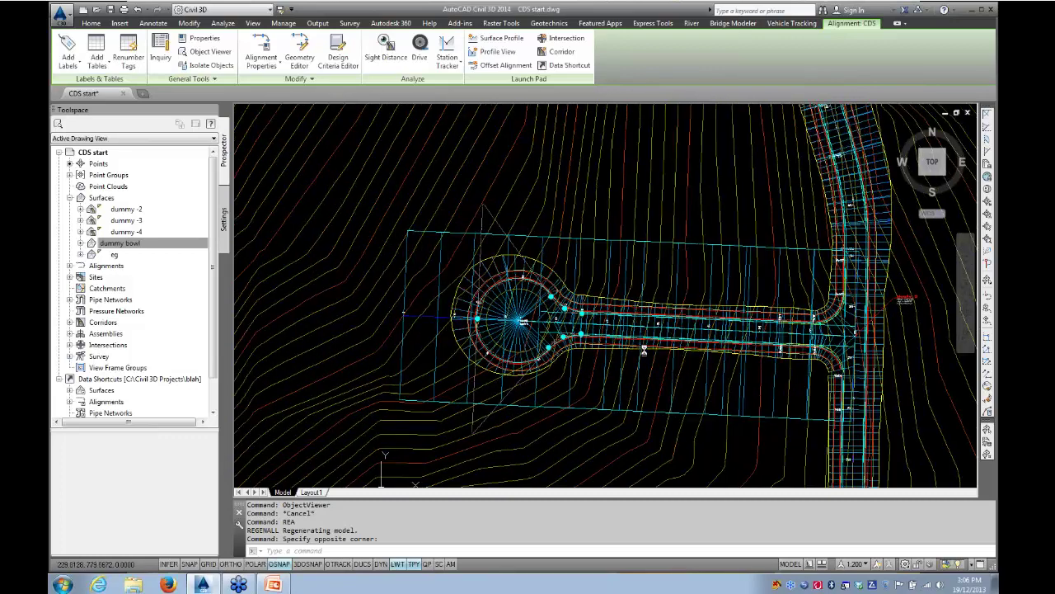
{"action": "scroll", "coordinate": [511, 322], "scroll_direction": "up", "scroll_amount": 3}
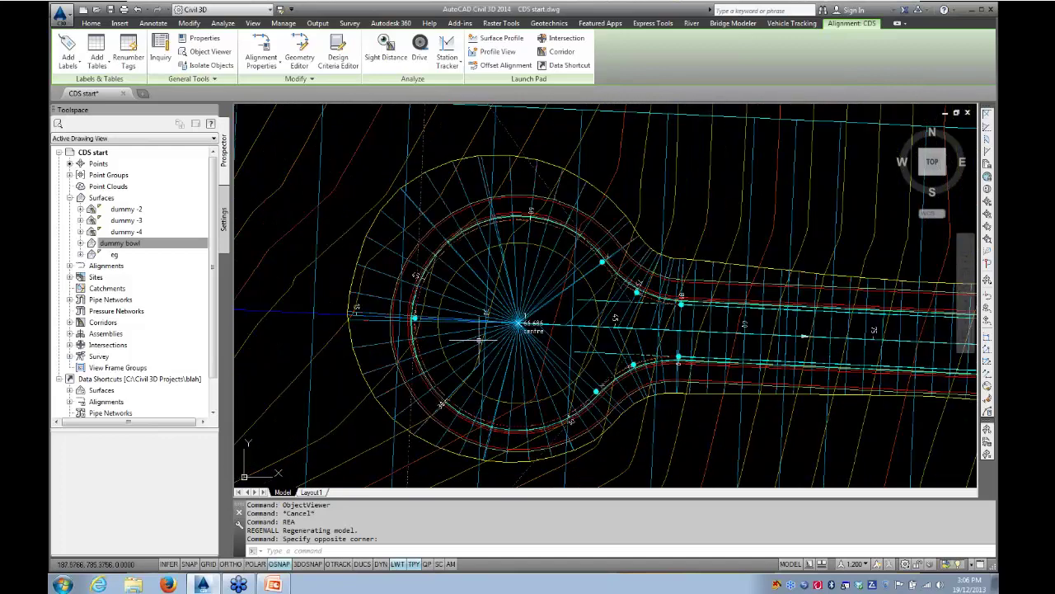
{"action": "middle_click_drag", "start_coordinate": [441, 336], "coordinate": [461, 334]}
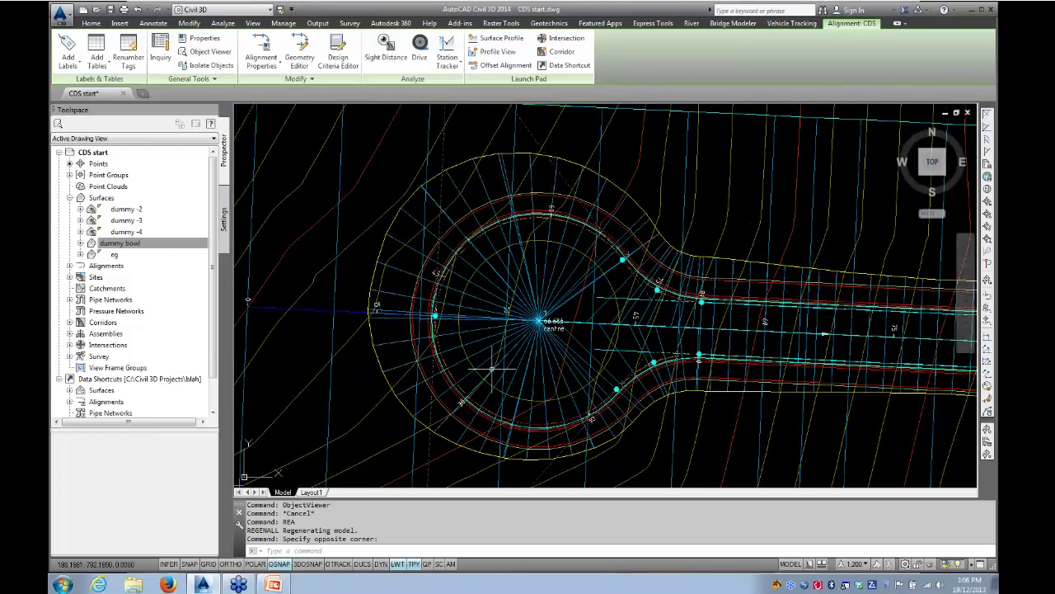
{"action": "key", "text": "Escape"}
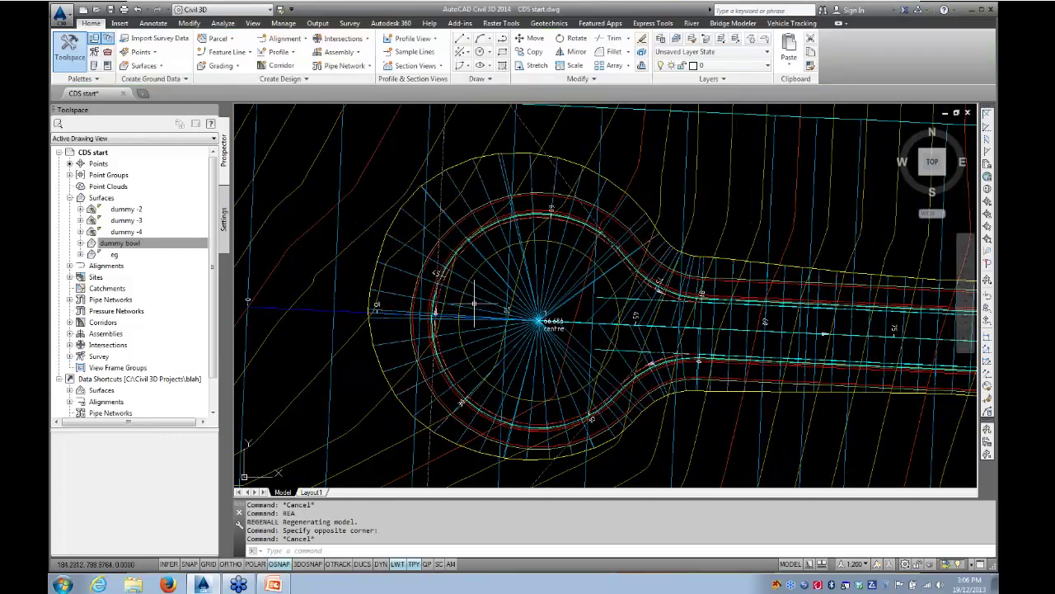
- Open the assembly frequency settings for the corridor's bowl region and set At horizontal geometry points to No
{"action": "left_click", "coordinate": [483, 302]}
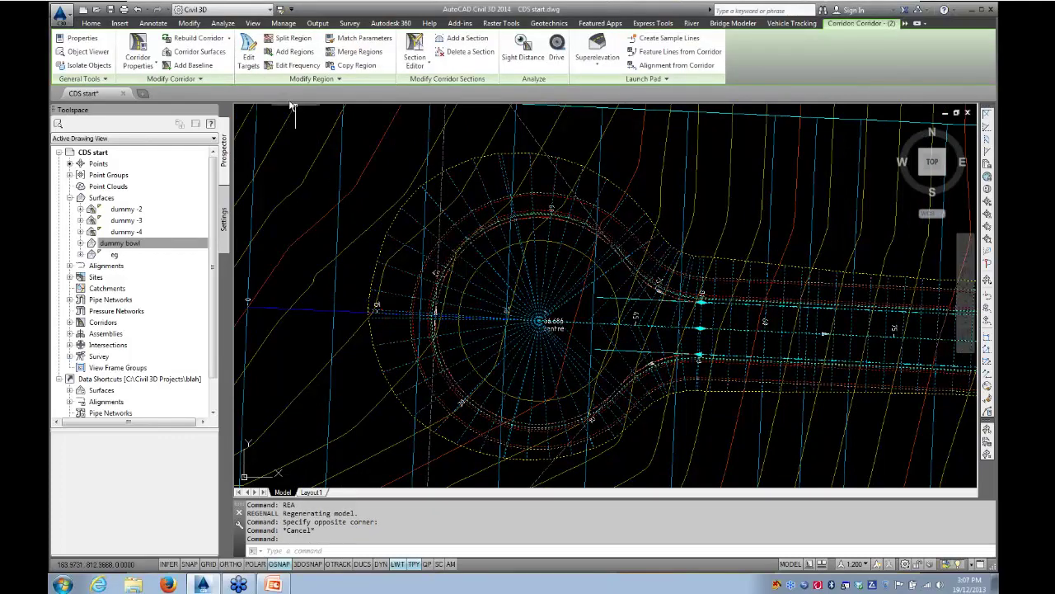
{"action": "left_click", "coordinate": [288, 66]}
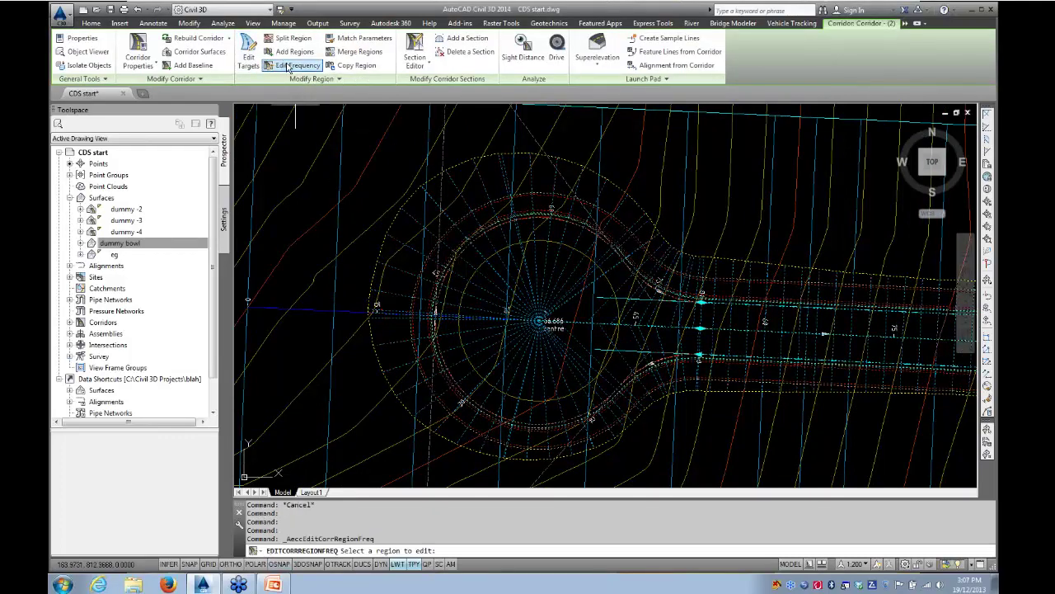
{"action": "left_click", "coordinate": [501, 345]}
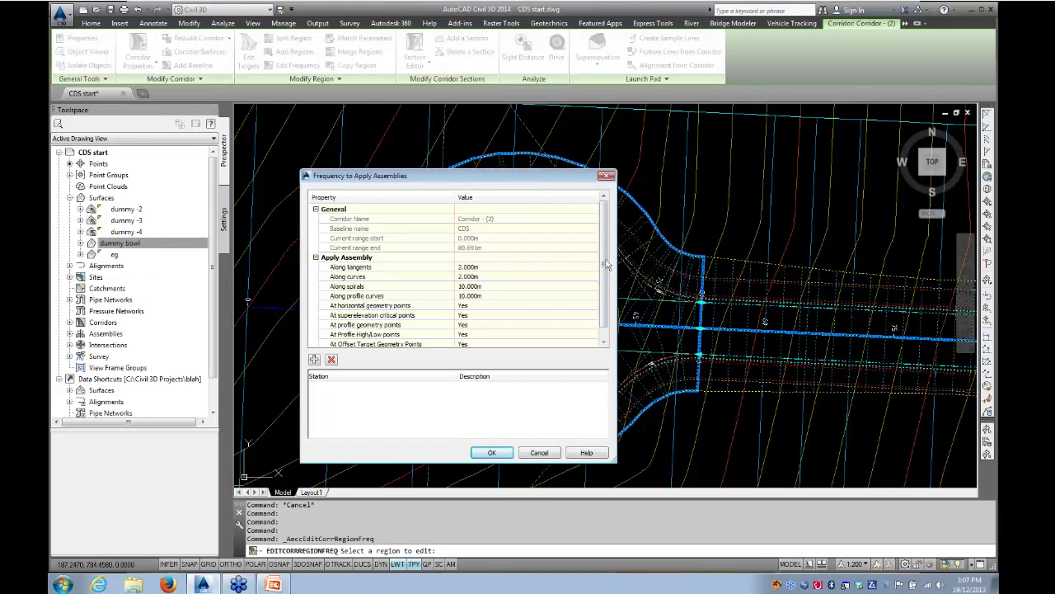
{"action": "left_click_drag", "start_coordinate": [606, 264], "coordinate": [608, 280]}
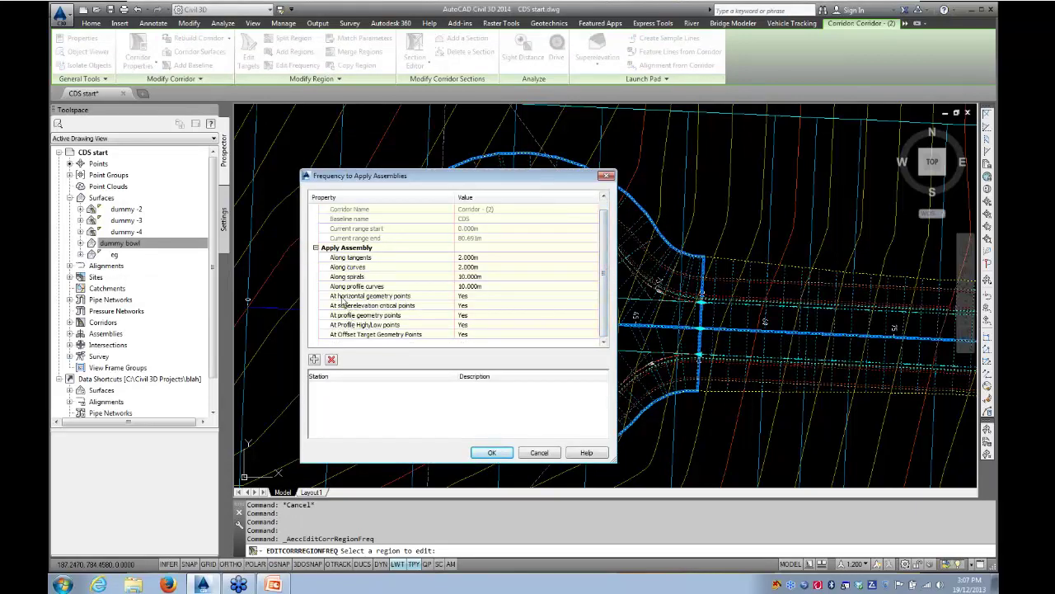
{"action": "left_click", "coordinate": [482, 296]}
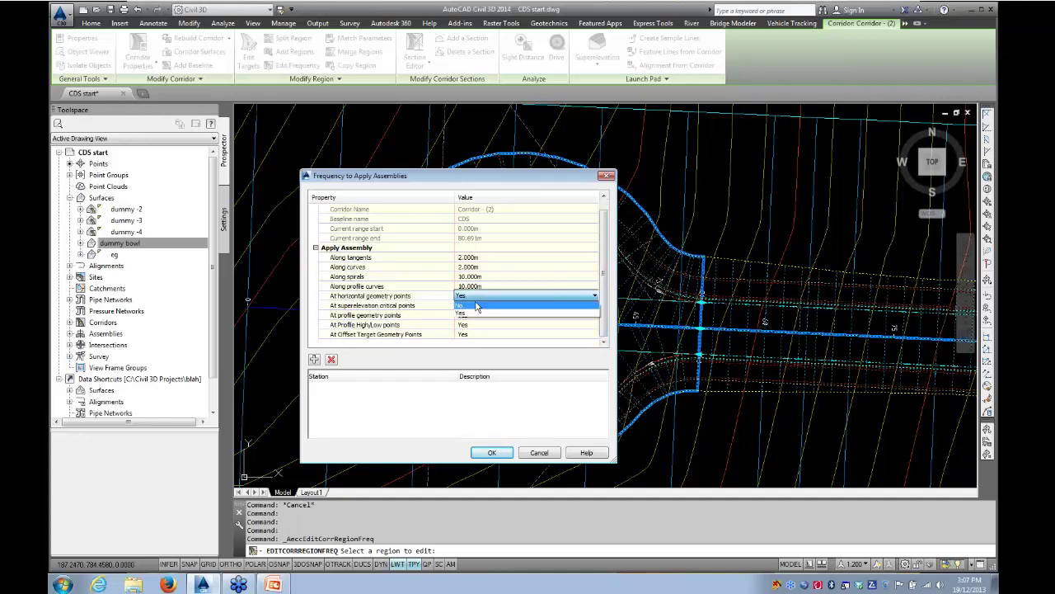
{"action": "left_click", "coordinate": [491, 315]}
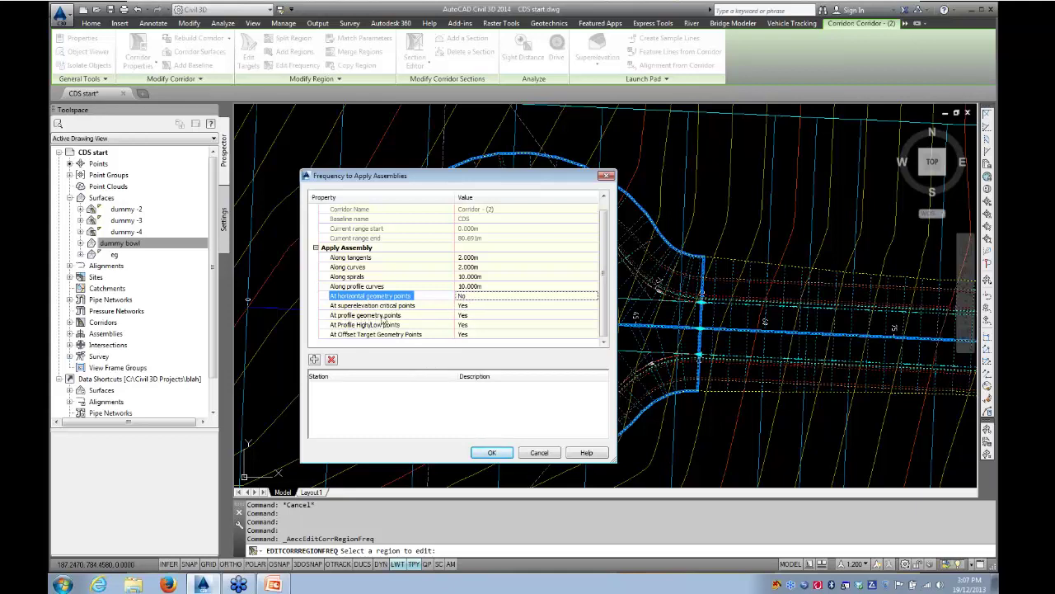
- Set At profile geometry points to No for the bowl region, apply the frequency settings and finish editing region frequencies
{"action": "left_click", "coordinate": [479, 316]}
{"action": "left_click", "coordinate": [481, 315]}
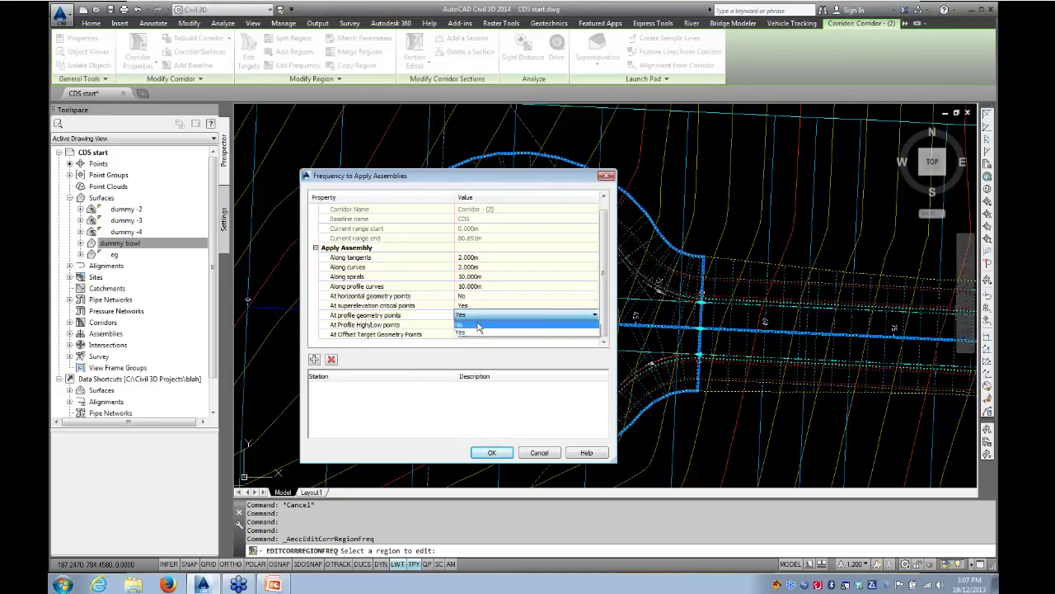
{"action": "left_click", "coordinate": [503, 324]}
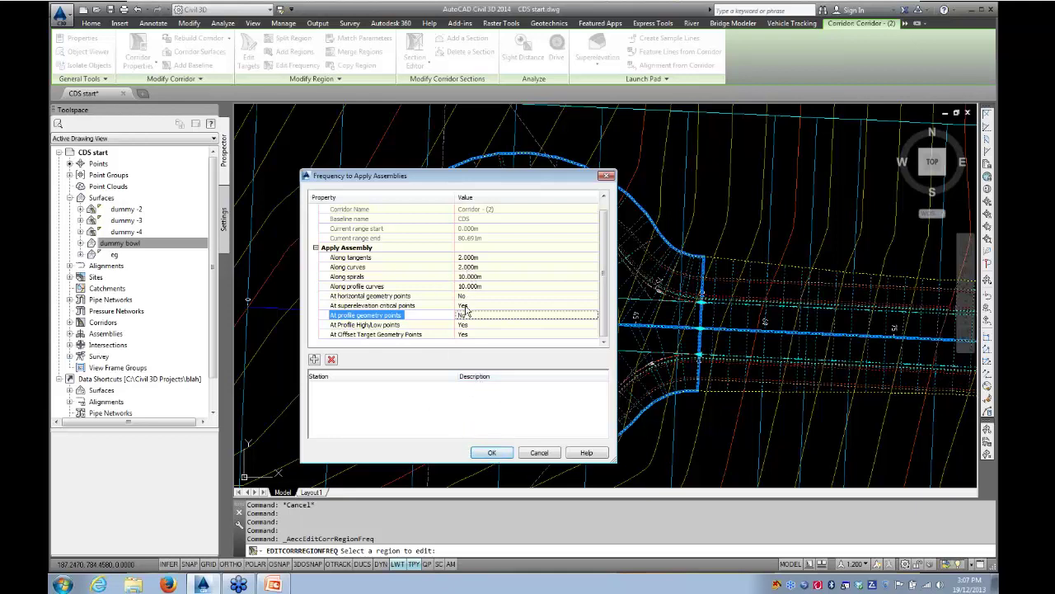
{"action": "left_click", "coordinate": [476, 453]}
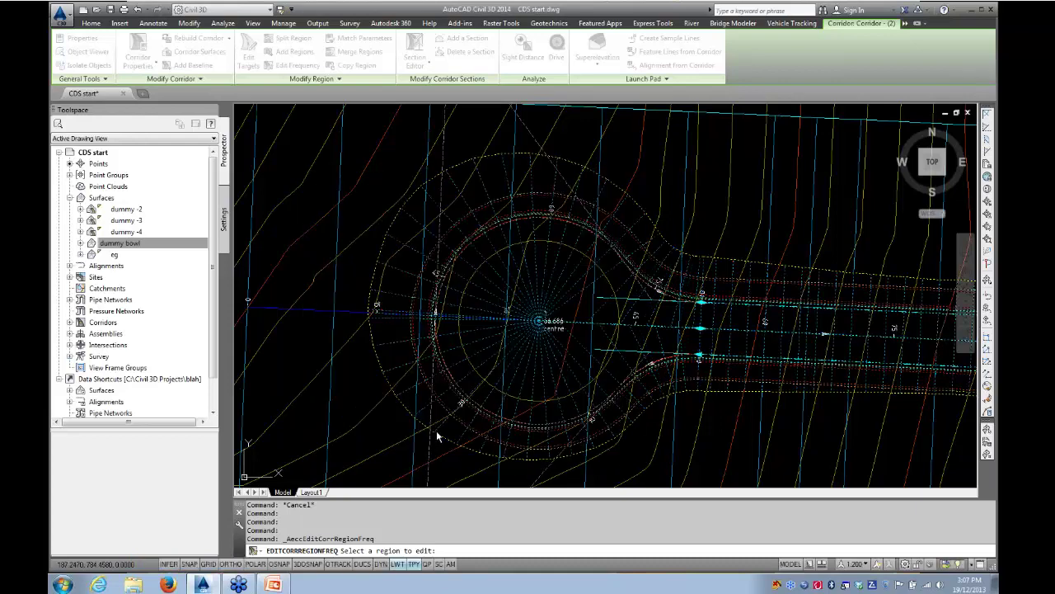
{"action": "scroll", "coordinate": [464, 293], "scroll_direction": "up", "scroll_amount": 5}
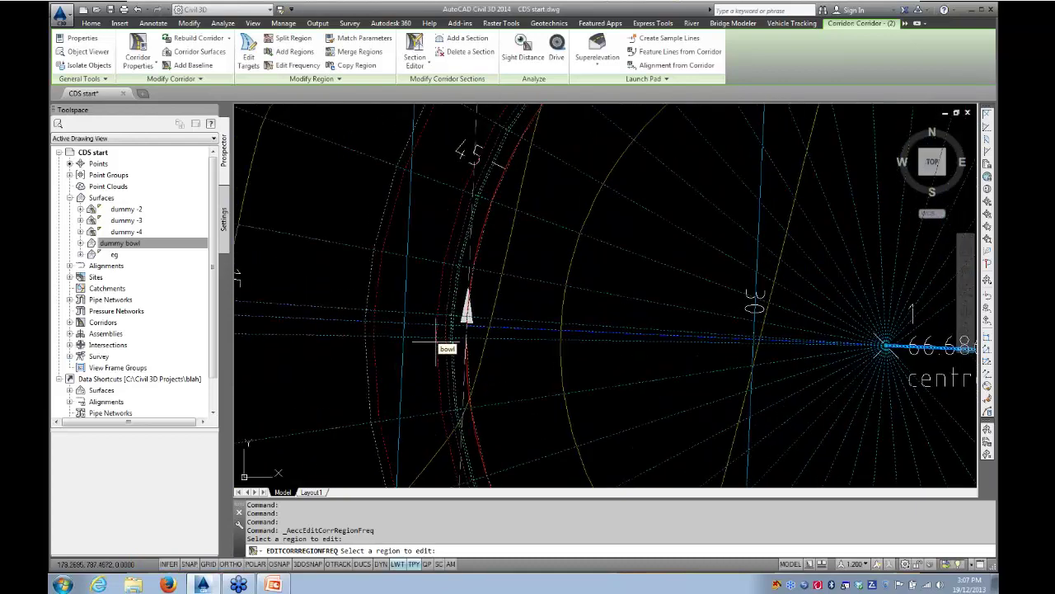
{"action": "scroll", "coordinate": [467, 334], "scroll_direction": "up", "scroll_amount": 2}
{"action": "key", "text": "Escape"}
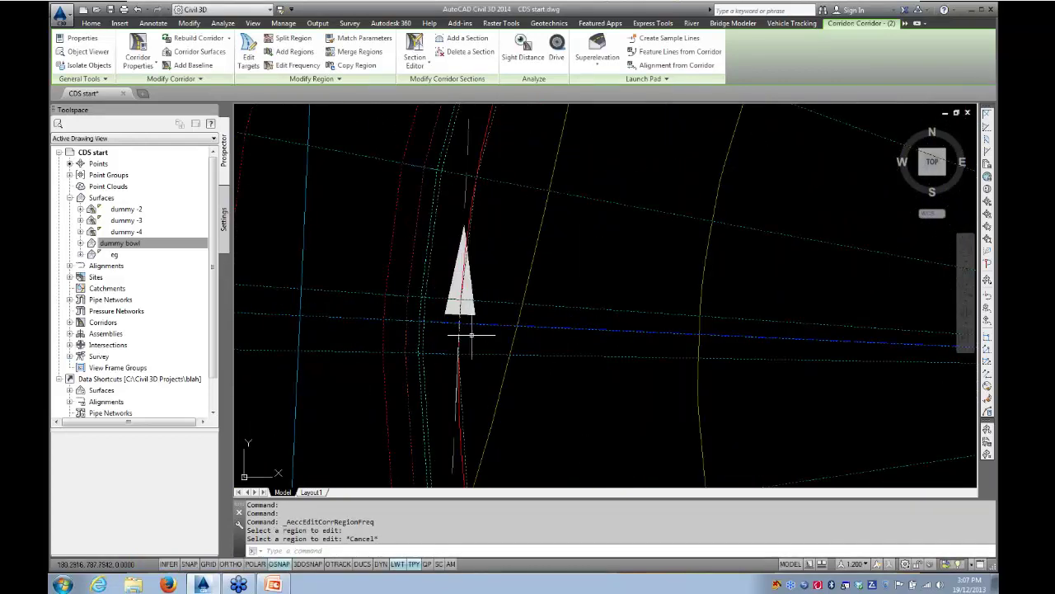
{"action": "scroll", "coordinate": [467, 333], "scroll_direction": "down", "scroll_amount": 3}
{"action": "scroll", "coordinate": [436, 329], "scroll_direction": "up", "scroll_amount": 2}
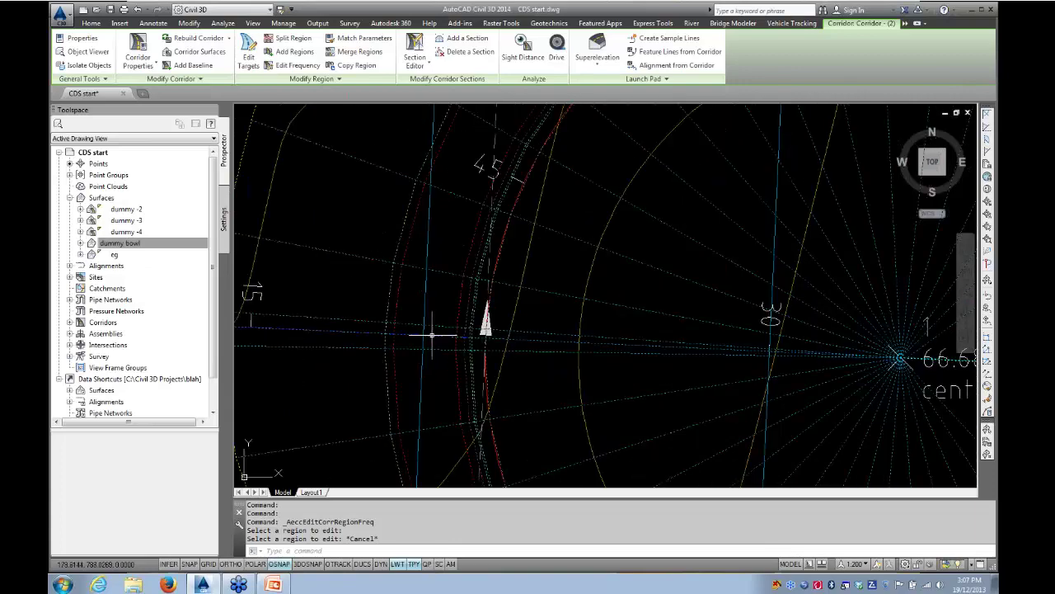
- Clear the corridor selection, regenerate the drawing to check the sections at the back of the bowl, and reselect the corridor
{"action": "mouse_move", "coordinate": [373, 352]}
{"action": "middle_mouse_down"}
{"action": "mouse_move", "coordinate": [570, 351]}
{"action": "mouse_move", "coordinate": [460, 361]}
{"action": "middle_mouse_up"}
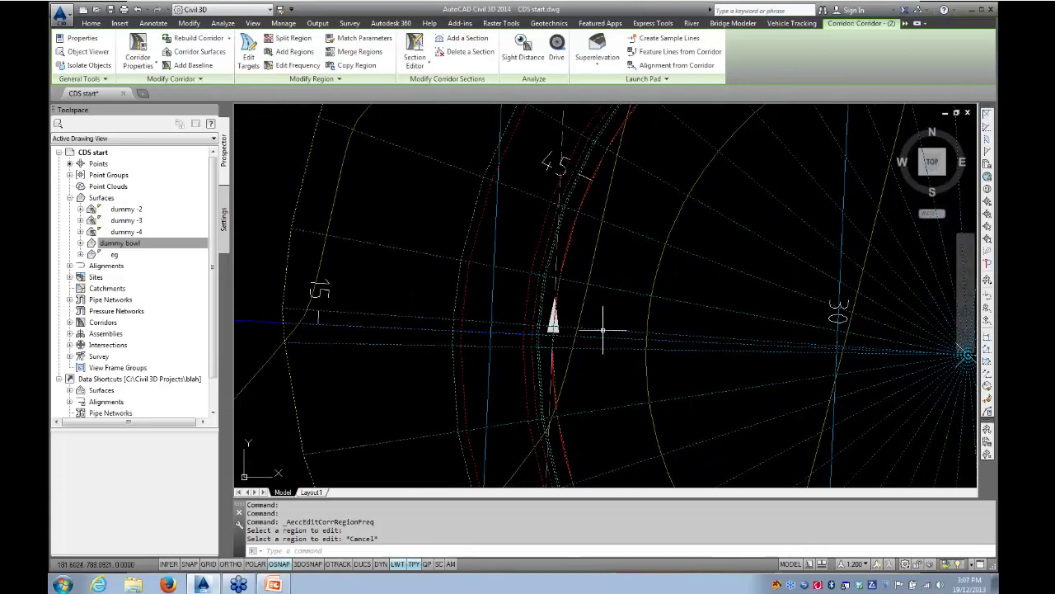
{"action": "key", "text": "Escape"}
{"action": "scroll", "coordinate": [620, 371], "scroll_direction": "down", "scroll_amount": 4}
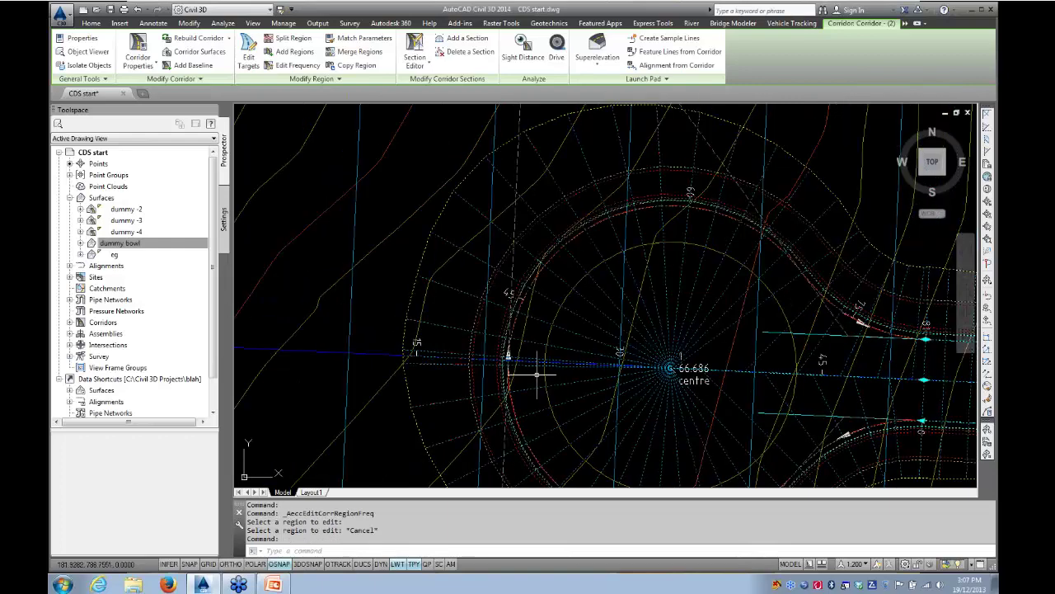
{"action": "key", "text": "Escape"}
{"action": "key", "text": "Escape"}
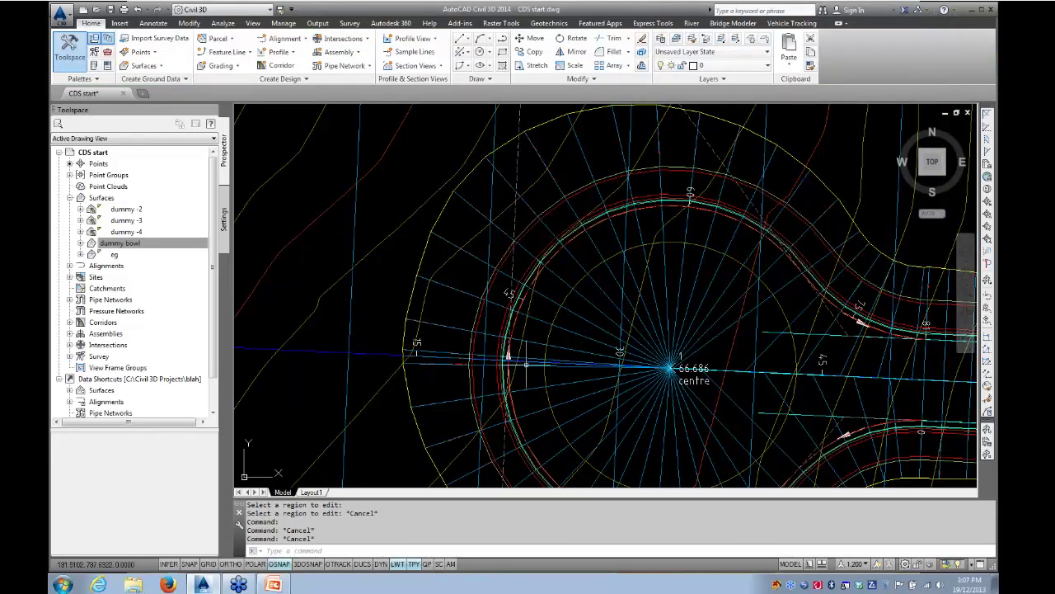
{"action": "scroll", "coordinate": [534, 378], "scroll_direction": "up", "scroll_amount": 4}
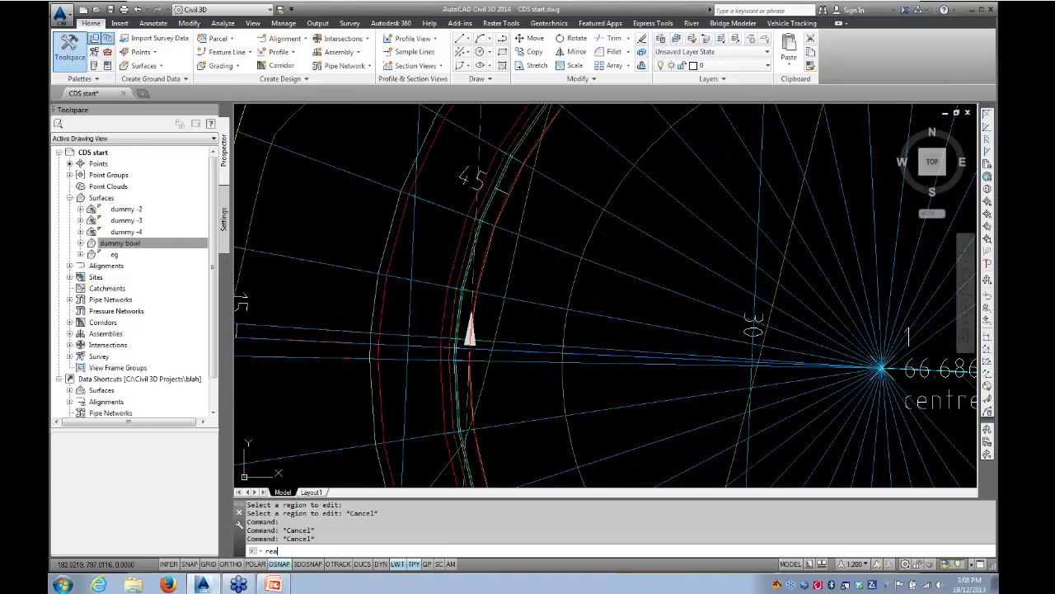
{"action": "type", "text": "rea"}
{"action": "key", "text": "Return"}
{"action": "scroll", "coordinate": [521, 364], "scroll_direction": "up", "scroll_amount": 3}
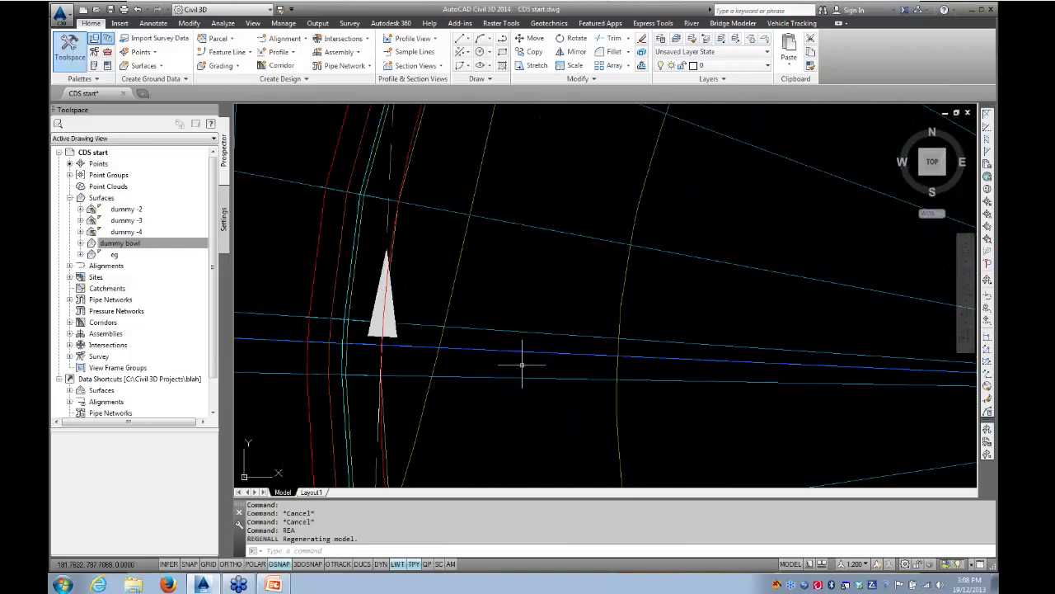
{"action": "scroll", "coordinate": [520, 361], "scroll_direction": "down", "scroll_amount": 5}
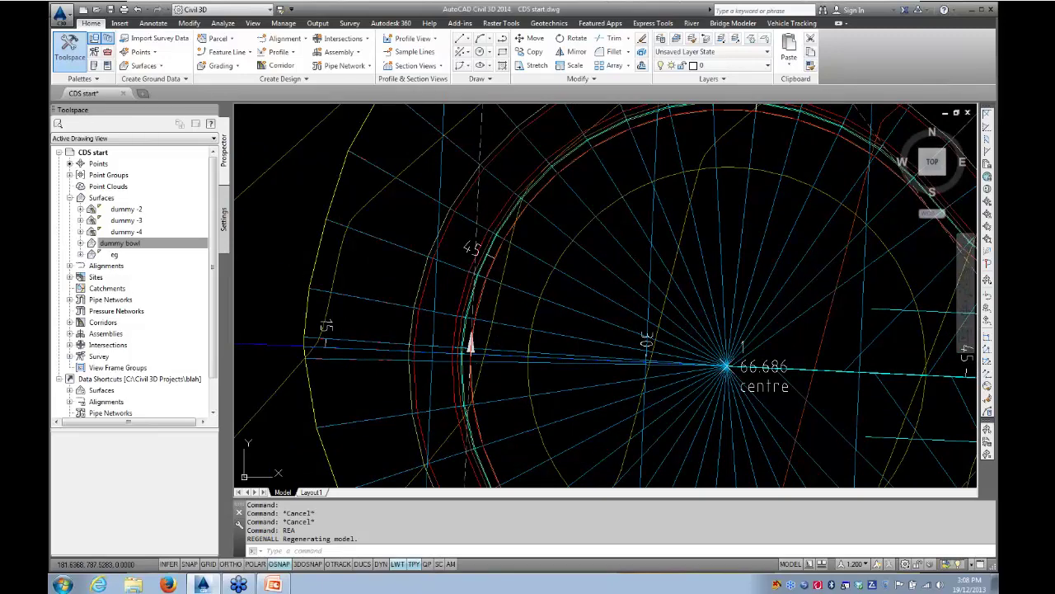
{"action": "left_click", "coordinate": [511, 379]}
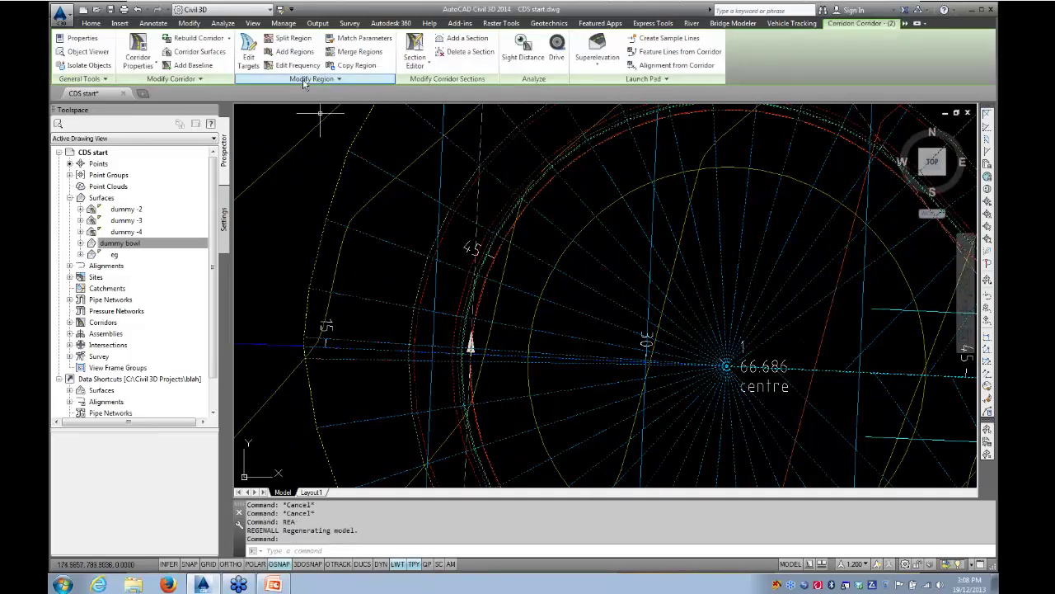
{"action": "left_click", "coordinate": [248, 51]}
{"action": "left_click", "coordinate": [474, 285]}
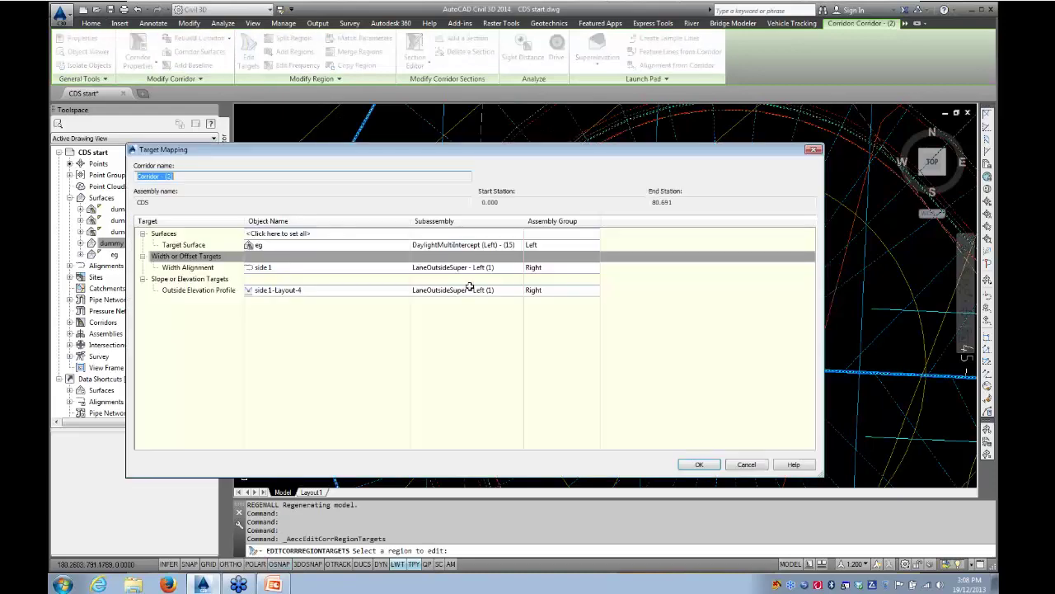
{"action": "left_click", "coordinate": [731, 464]}
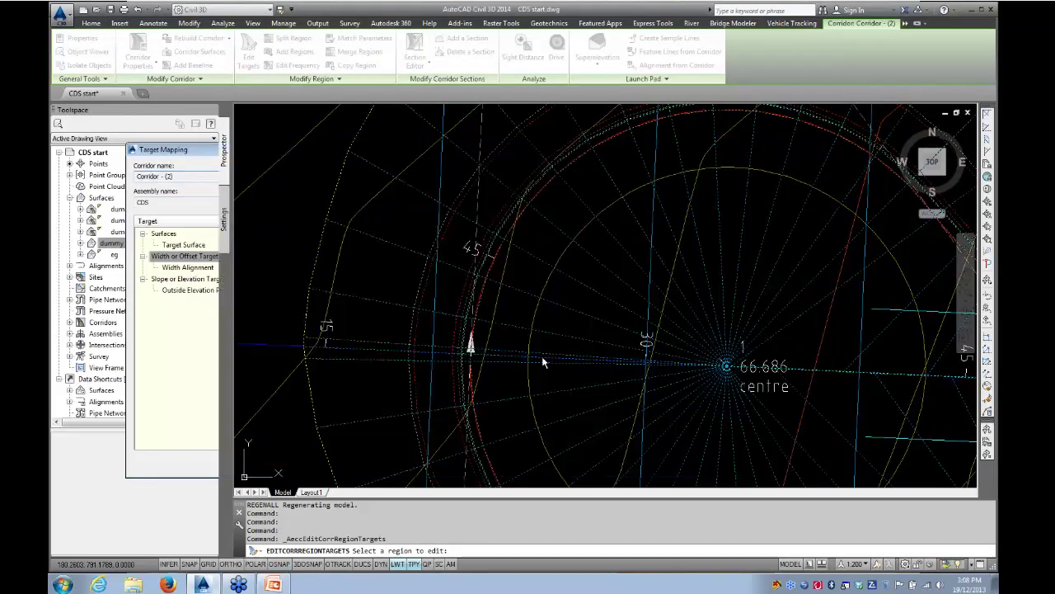
- Set At Profile High/Low points to No in the bowl region's assembly frequency, apply it and finish editing region frequencies
{"action": "left_click", "coordinate": [290, 64]}
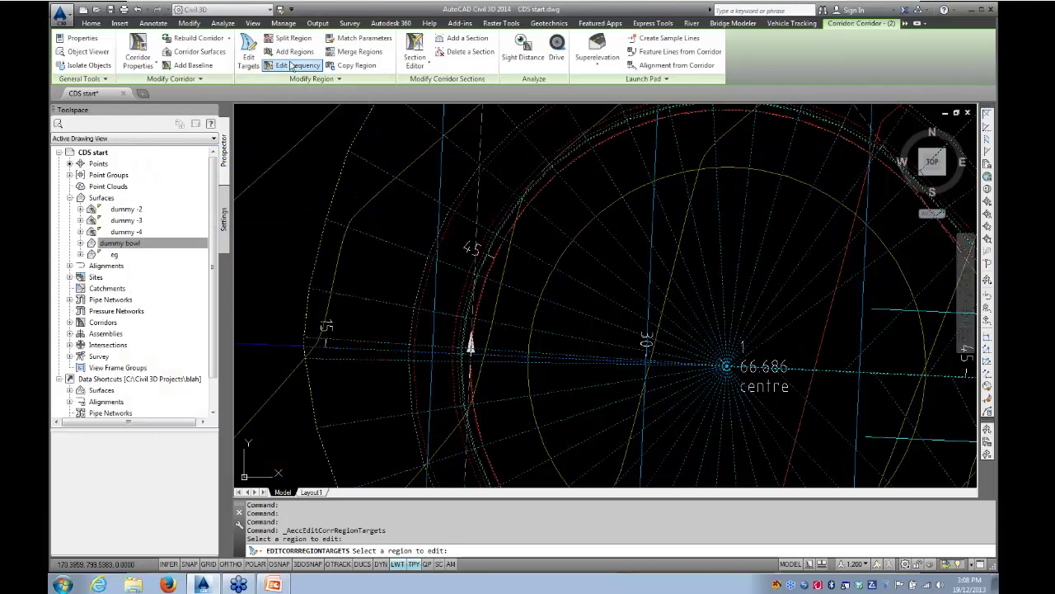
{"action": "left_click", "coordinate": [507, 303]}
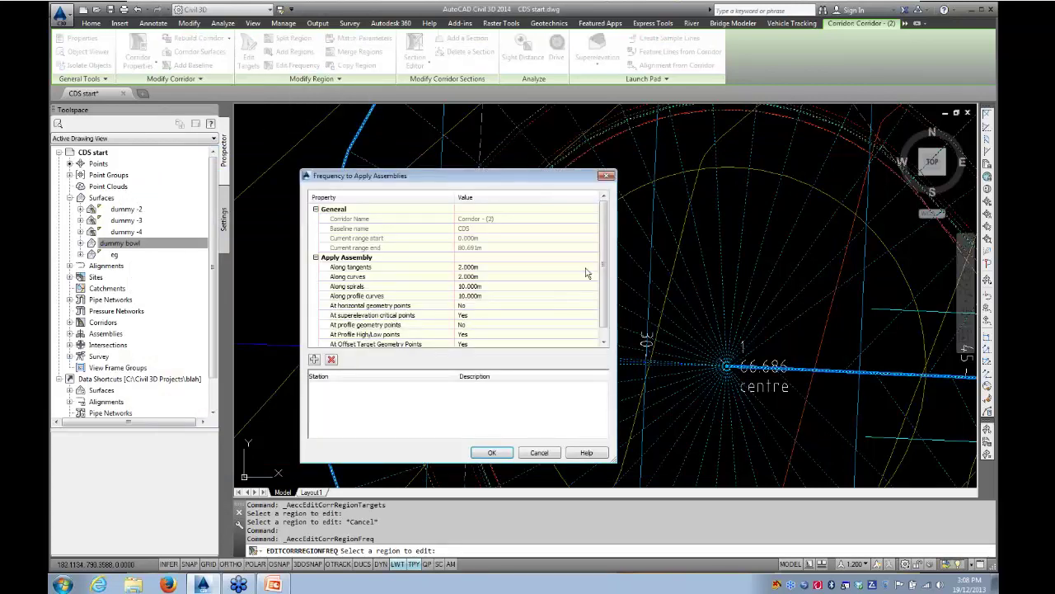
{"action": "left_click_drag", "start_coordinate": [604, 248], "coordinate": [606, 269]}
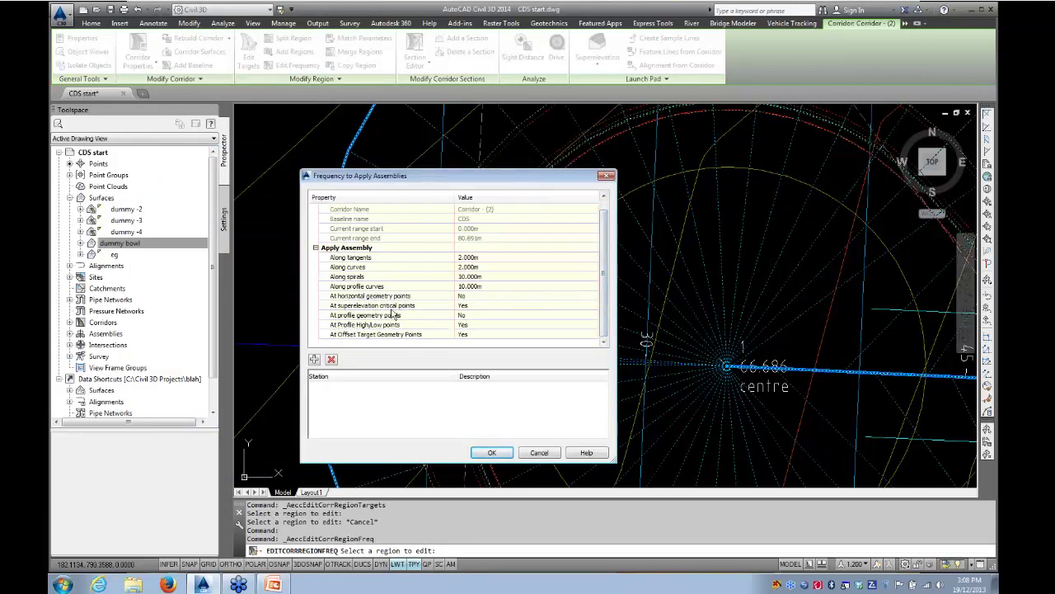
{"action": "left_click", "coordinate": [477, 325]}
{"action": "left_click", "coordinate": [477, 325]}
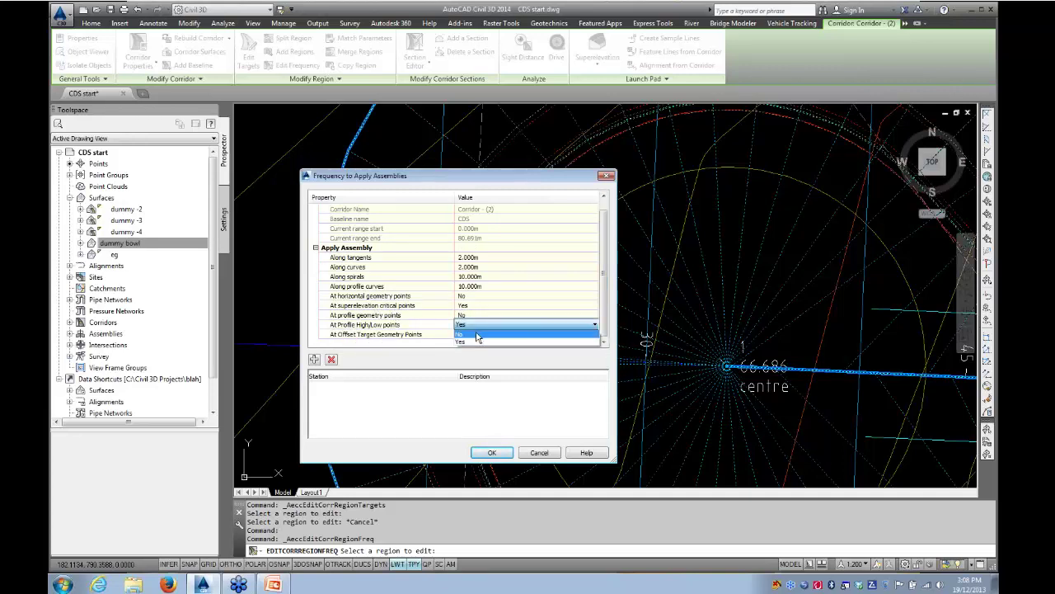
{"action": "left_click", "coordinate": [478, 341]}
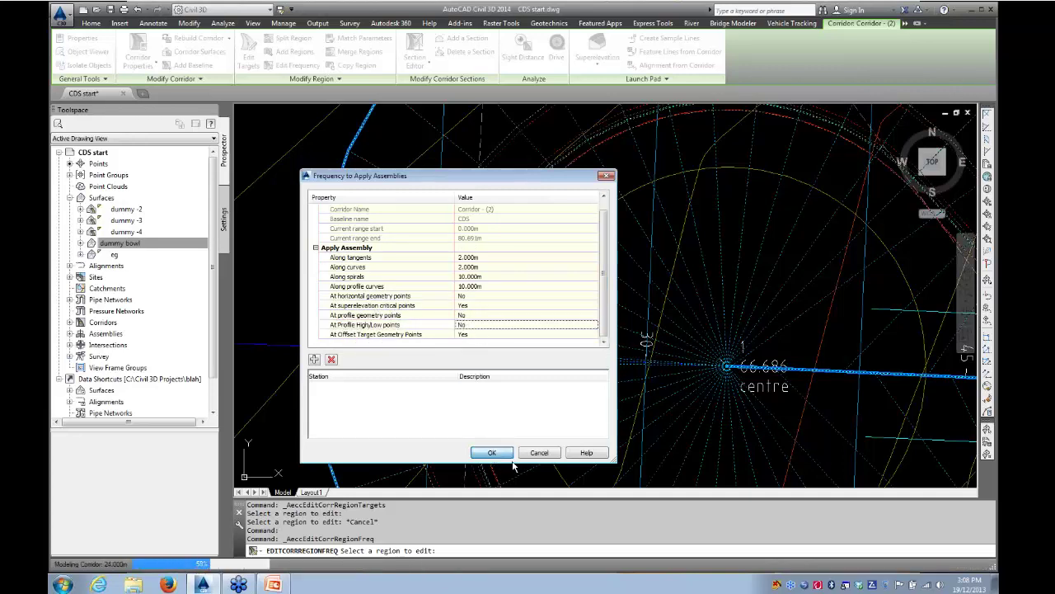
{"action": "left_click", "coordinate": [491, 452]}
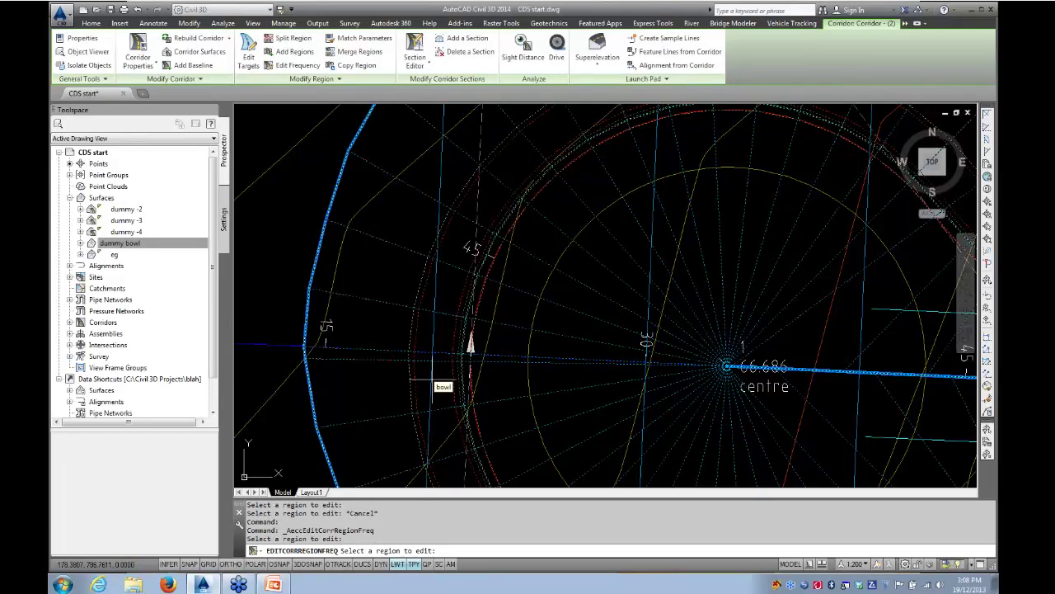
{"action": "key", "text": "Escape"}
- Deselect the corridor, select the CDS alignment and compare its geometry point with the corridor sections at the back of the bowl
{"action": "scroll", "coordinate": [466, 350], "scroll_direction": "up", "scroll_amount": 6}
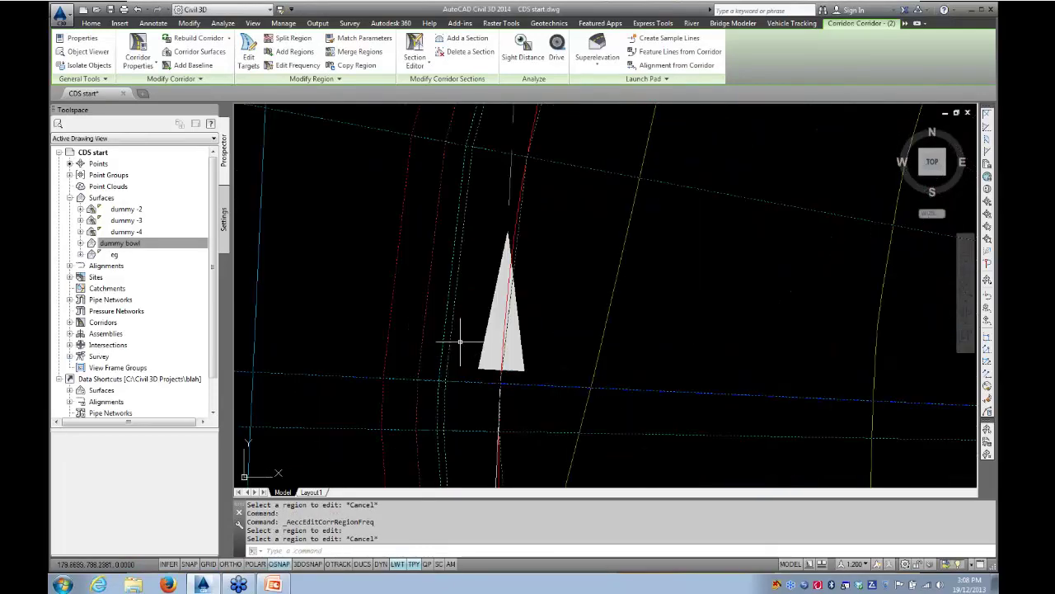
{"action": "key", "text": "Escape"}
{"action": "key", "text": "Escape"}
{"action": "left_click", "coordinate": [532, 330]}
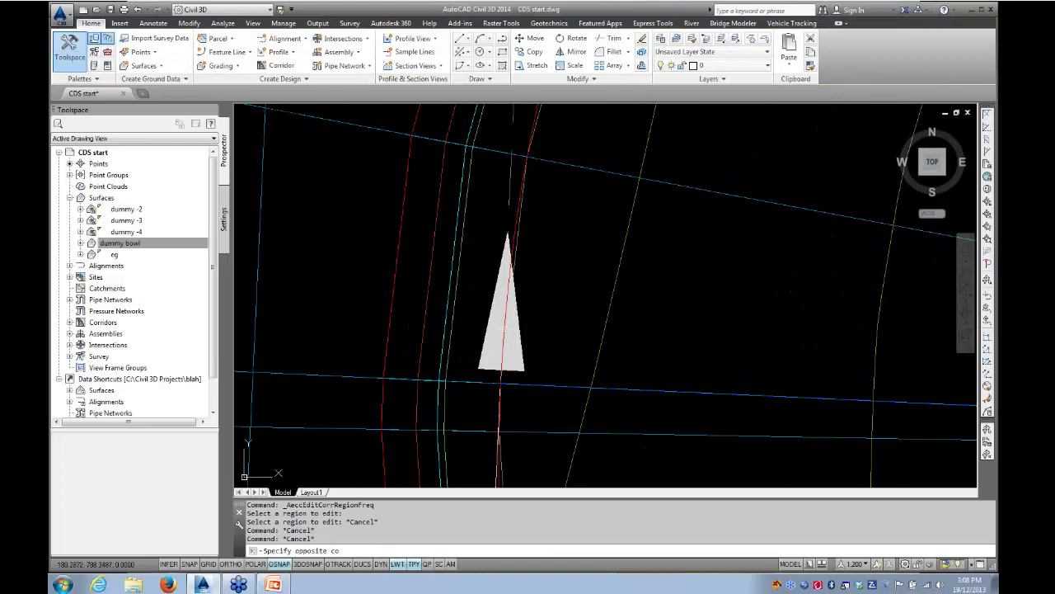
{"action": "left_click", "coordinate": [503, 376]}
{"action": "scroll", "coordinate": [495, 371], "scroll_direction": "down", "scroll_amount": 5}
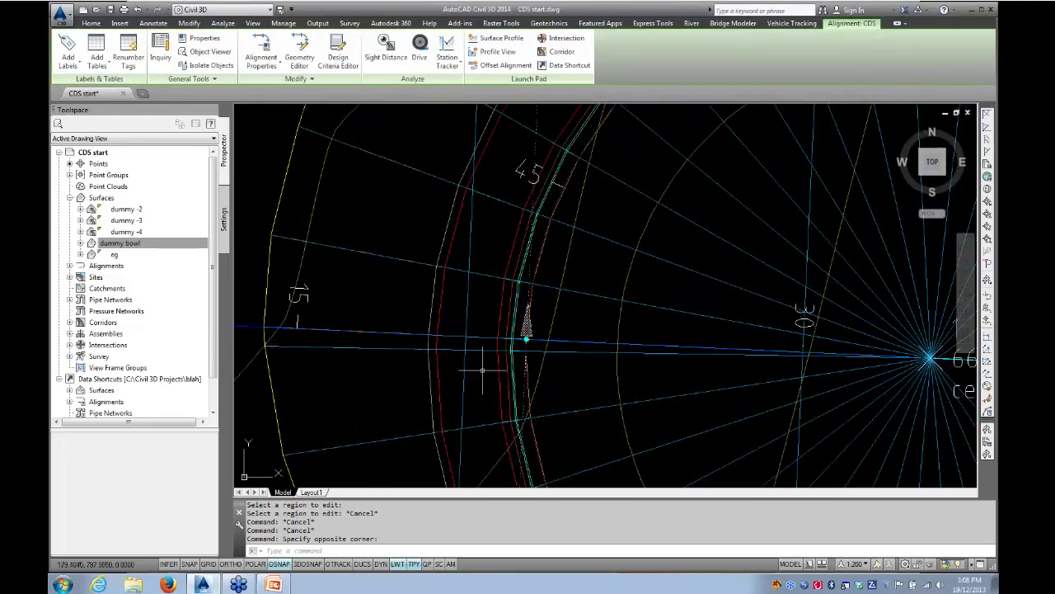
{"action": "scroll", "coordinate": [483, 369], "scroll_direction": "down", "scroll_amount": 2}
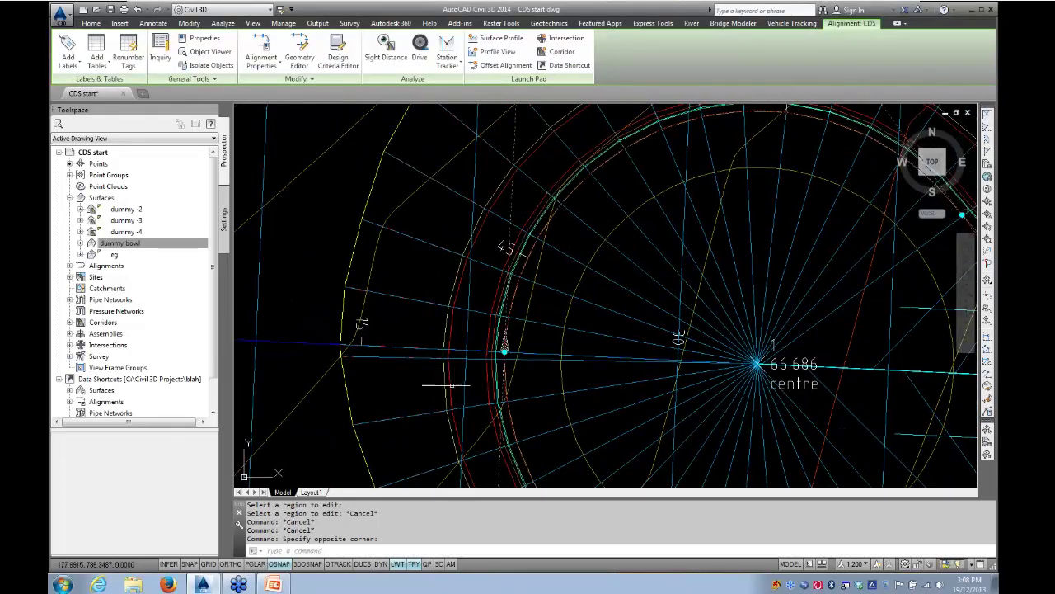
{"action": "mouse_move", "coordinate": [441, 384]}
{"action": "middle_mouse_down"}
{"action": "mouse_move", "coordinate": [375, 263]}
{"action": "mouse_move", "coordinate": [388, 322]}
{"action": "middle_mouse_up"}
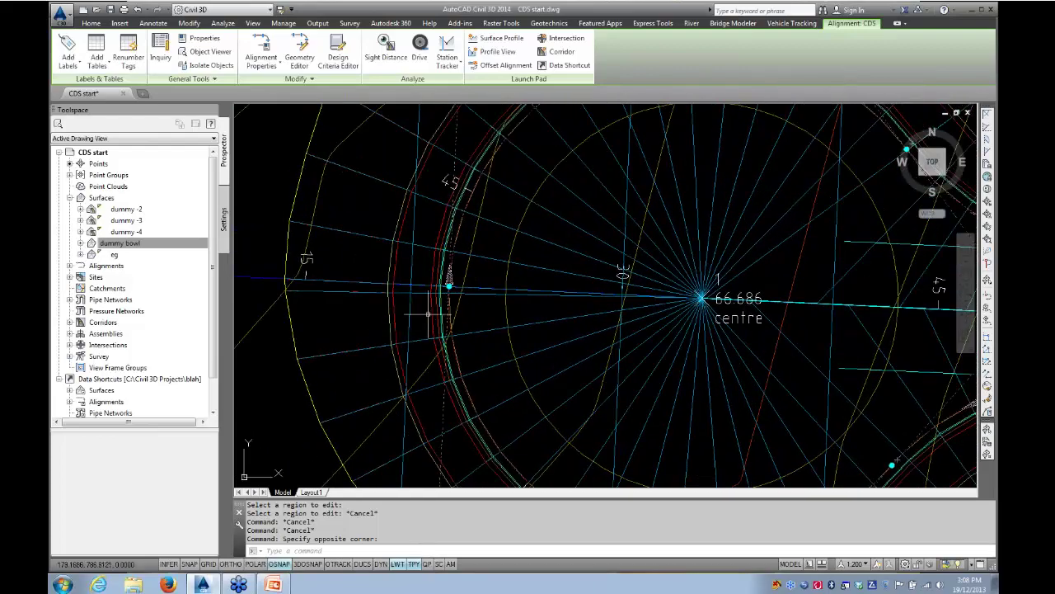
{"action": "scroll", "coordinate": [466, 295], "scroll_direction": "up", "scroll_amount": 3}
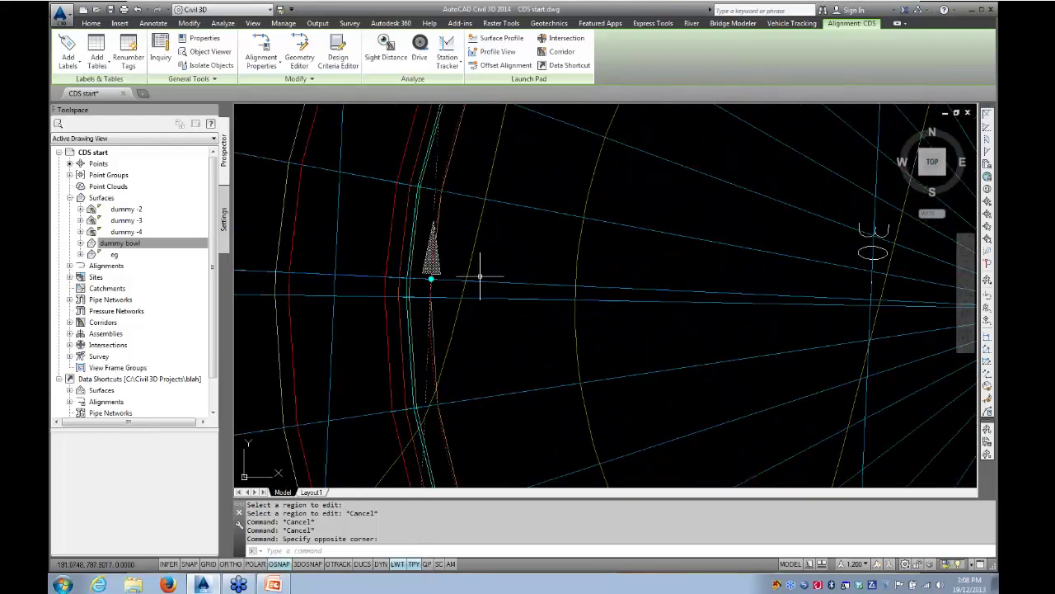
{"action": "scroll", "coordinate": [488, 313], "scroll_direction": "down", "scroll_amount": 4}
{"action": "key", "text": "Escape"}
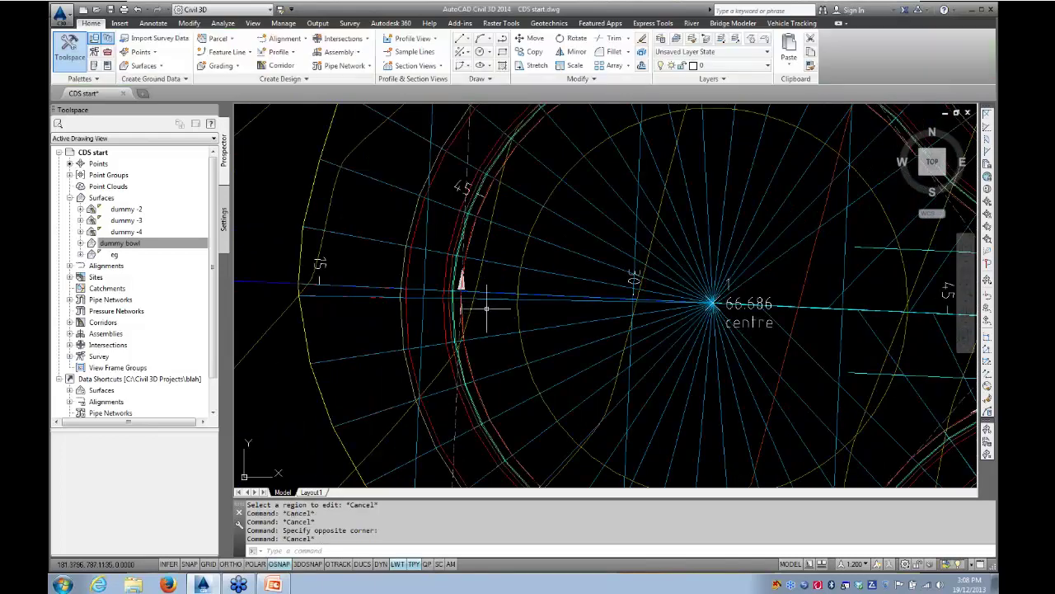
- Set the bowl region's assembly frequency along curves to 2.050 m, apply it and finish editing region frequencies
{"action": "left_click", "coordinate": [502, 264]}
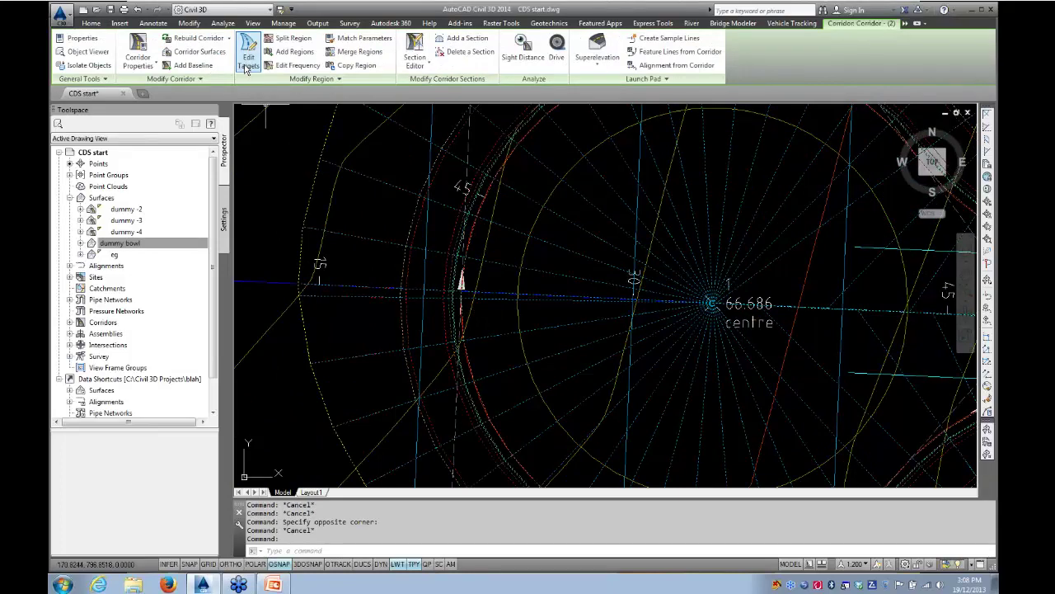
{"action": "left_click", "coordinate": [293, 65]}
{"action": "left_click", "coordinate": [478, 321]}
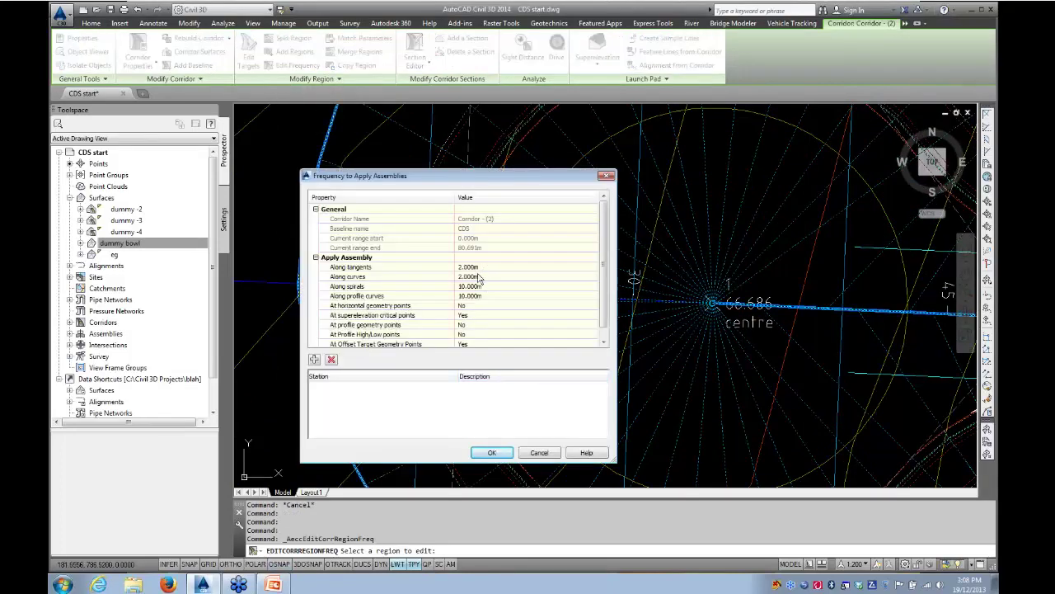
{"action": "left_click", "coordinate": [479, 277]}
{"action": "left_click", "coordinate": [493, 452]}
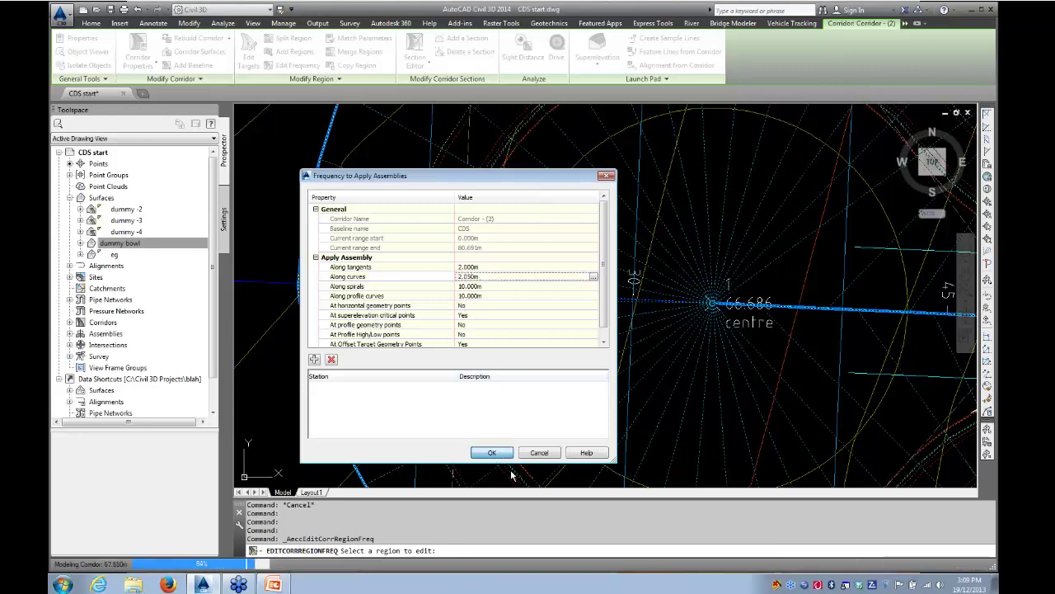
{"action": "key", "text": "Escape"}
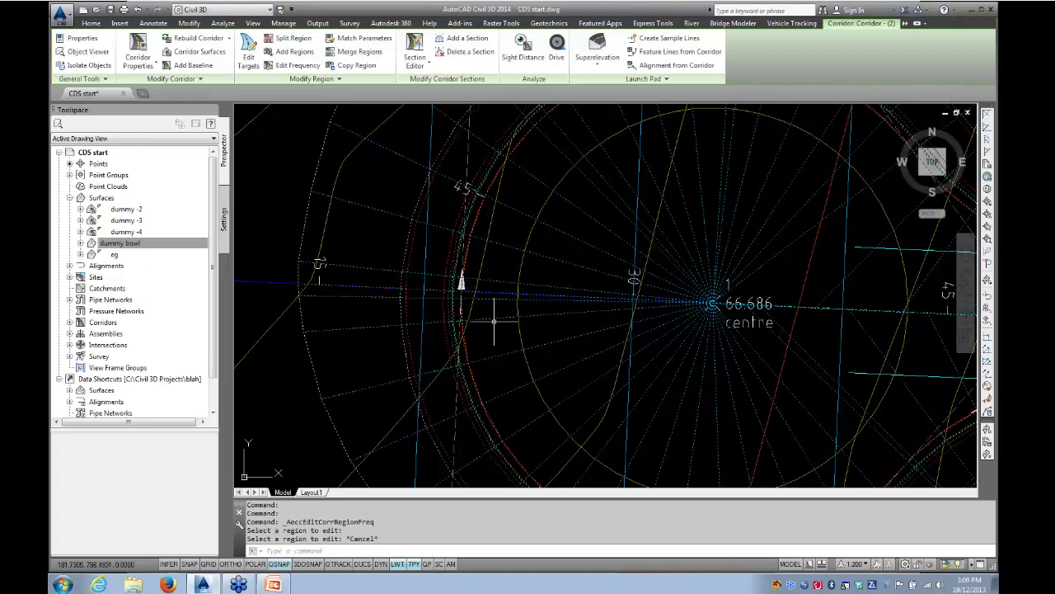
- Examine the section spacing at the back of the bowl and across the whole cul-de-sac, clearing the corridor selection
{"action": "scroll", "coordinate": [366, 274], "scroll_direction": "up", "scroll_amount": 3}
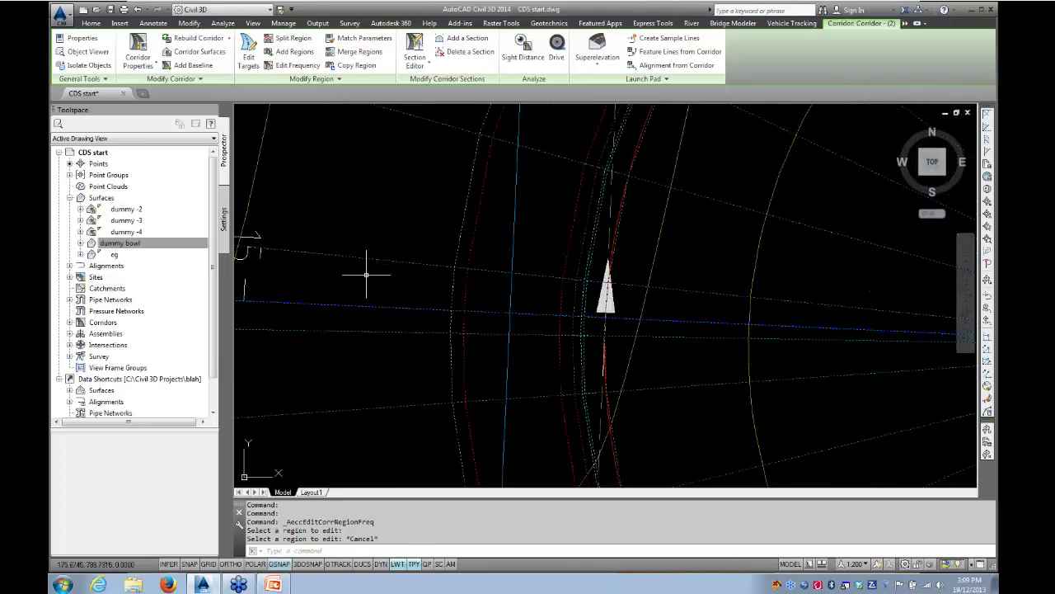
{"action": "scroll", "coordinate": [629, 356], "scroll_direction": "down", "scroll_amount": 2}
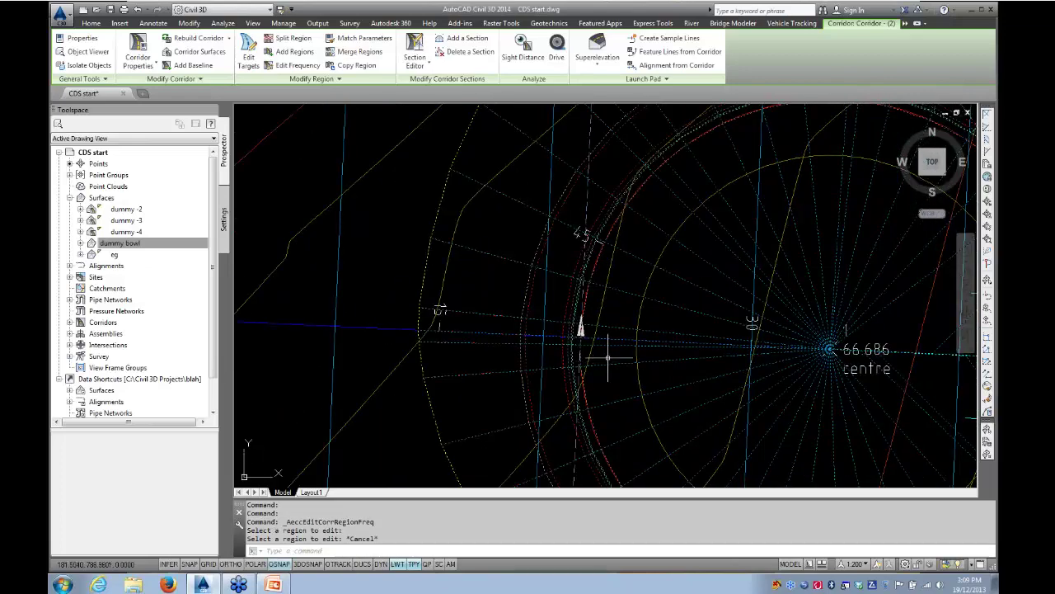
{"action": "left_click", "coordinate": [634, 295]}
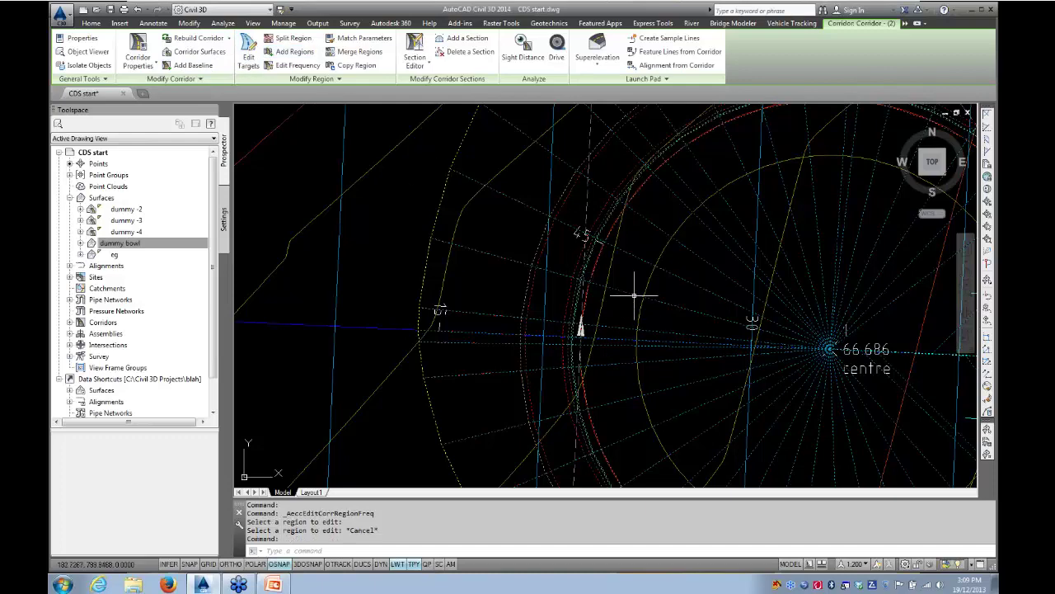
{"action": "scroll", "coordinate": [598, 346], "scroll_direction": "down", "scroll_amount": 3}
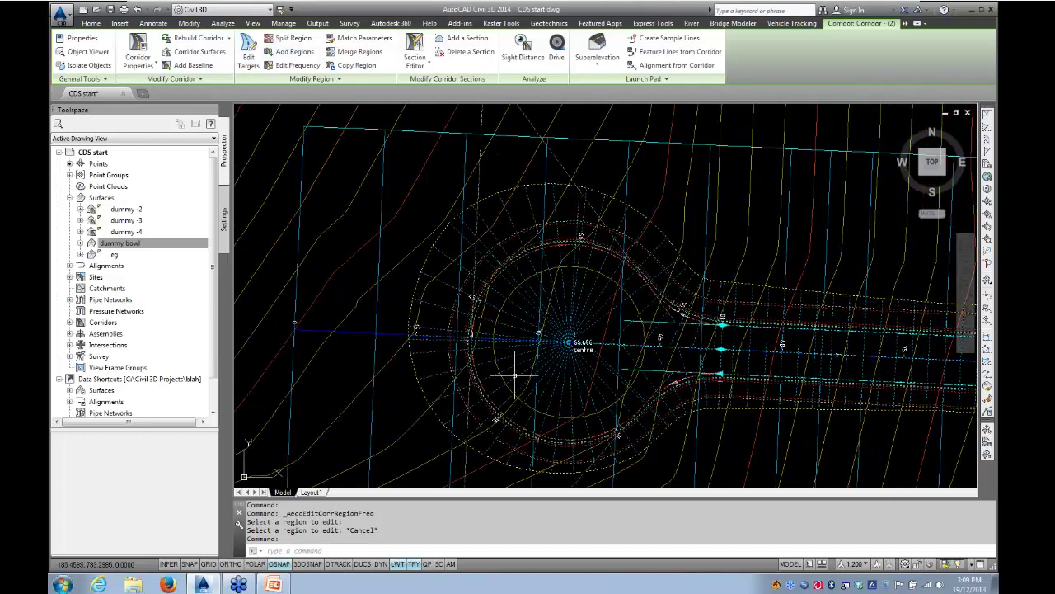
{"action": "key", "text": "Escape"}
{"action": "scroll", "coordinate": [485, 341], "scroll_direction": "up", "scroll_amount": 4}
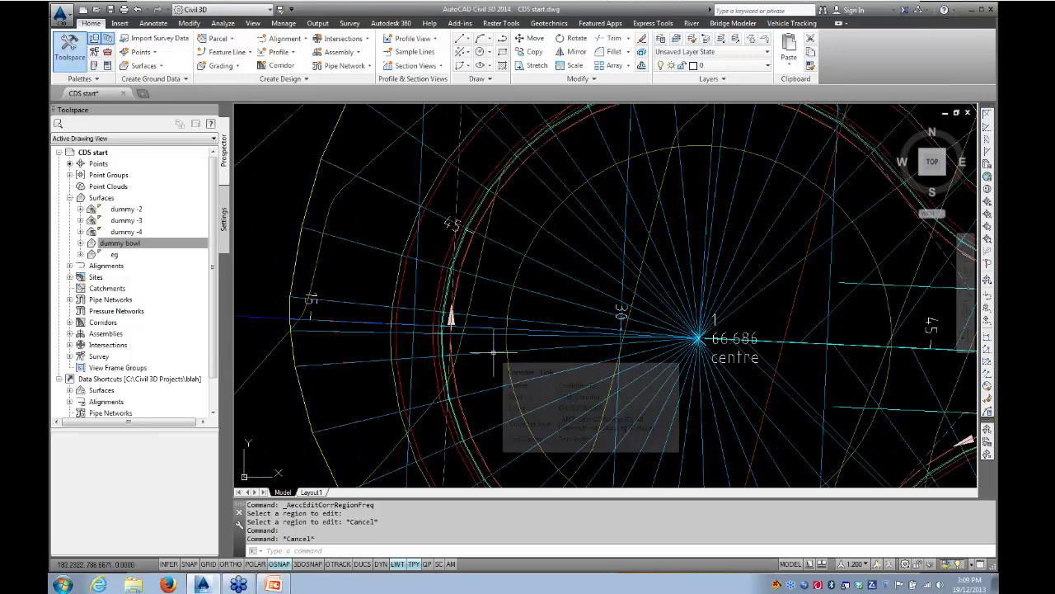
- Expand the drawing's corridors and rebuild Corridor - (2)
{"action": "left_click", "coordinate": [494, 352]}
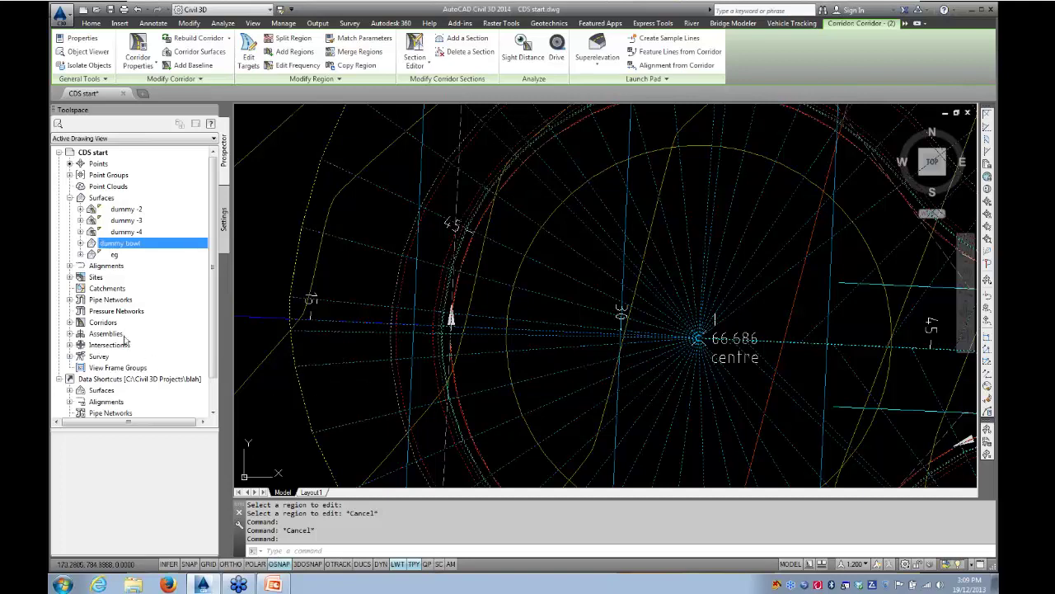
{"action": "left_click", "coordinate": [71, 322]}
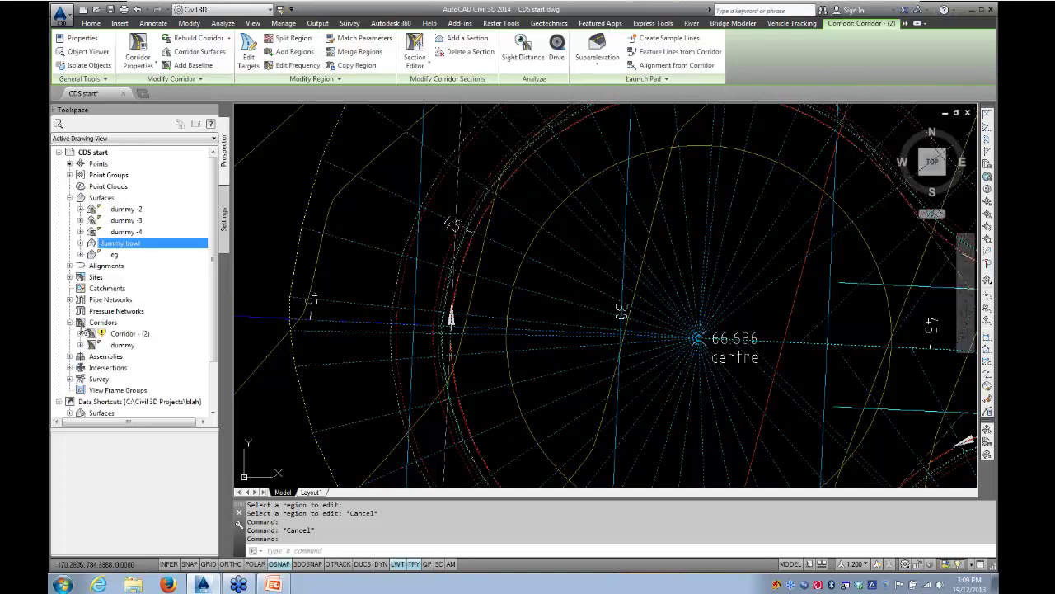
{"action": "right_click", "coordinate": [132, 337]}
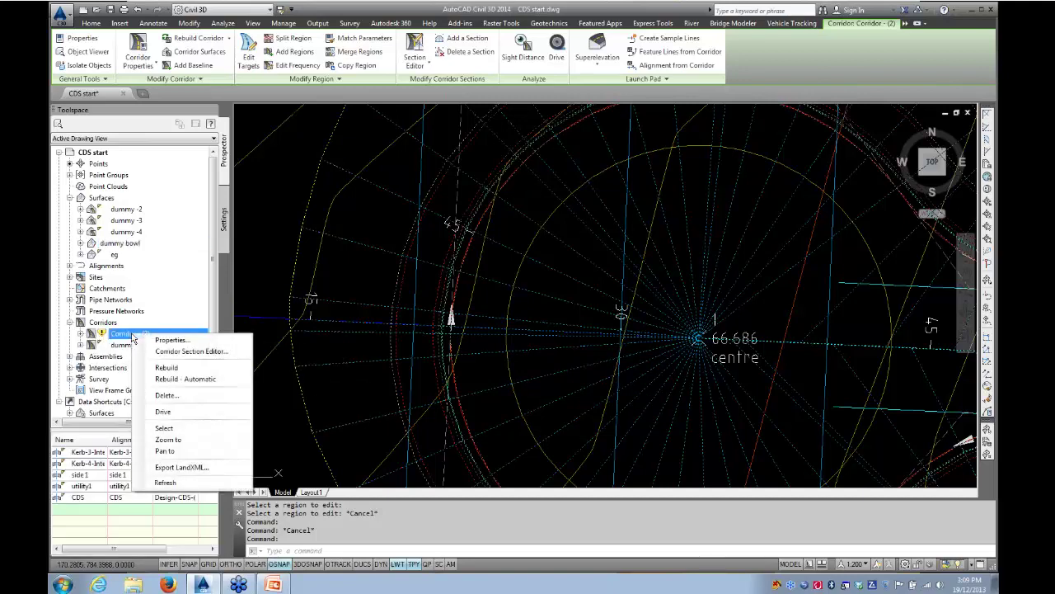
{"action": "left_click", "coordinate": [167, 367]}
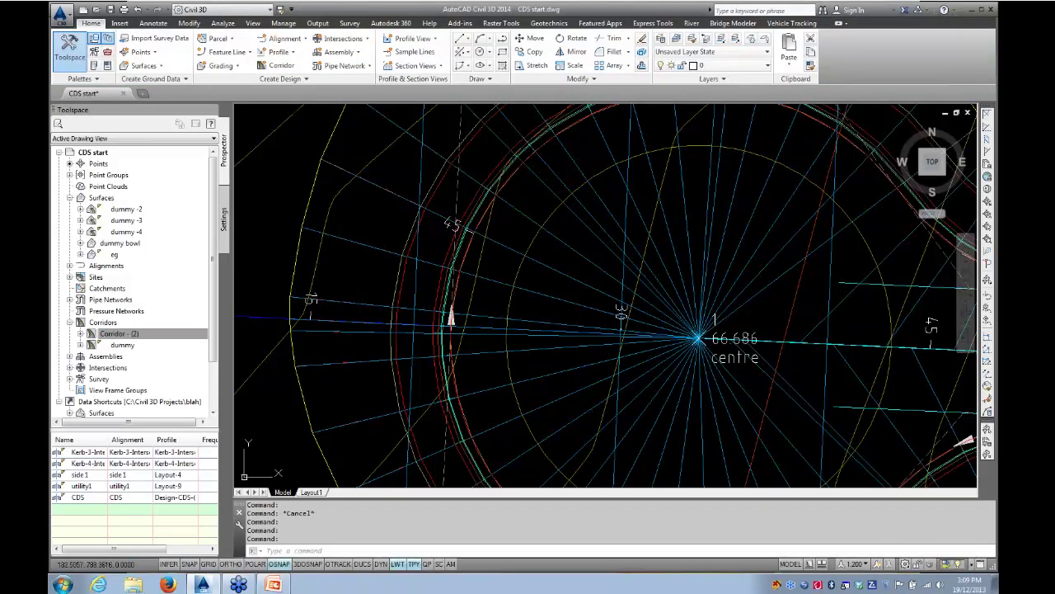
- Turn off assembly insertion at offset target geometry points for the bowl region, apply it and finish editing region frequencies
{"action": "left_click", "coordinate": [348, 188]}
{"action": "left_click", "coordinate": [284, 66]}
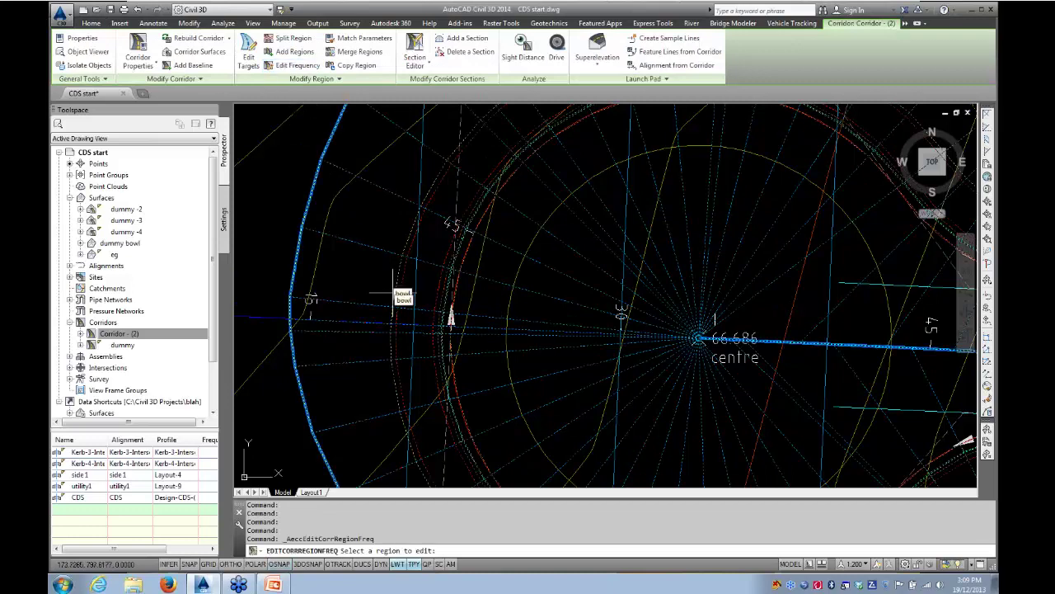
{"action": "left_click", "coordinate": [497, 304]}
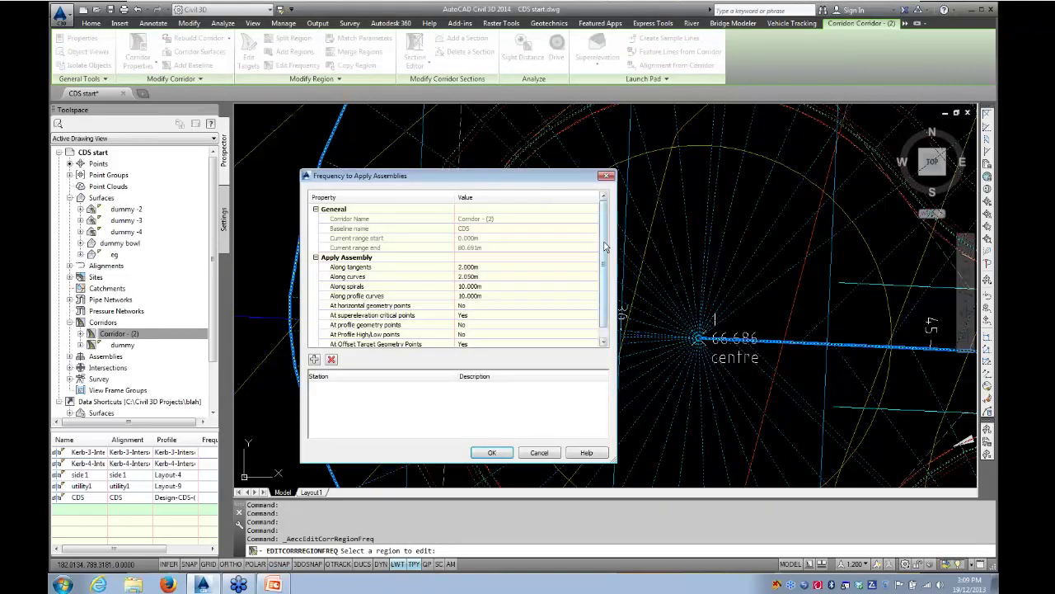
{"action": "scroll", "coordinate": [606, 271], "scroll_direction": "down", "scroll_amount": 1}
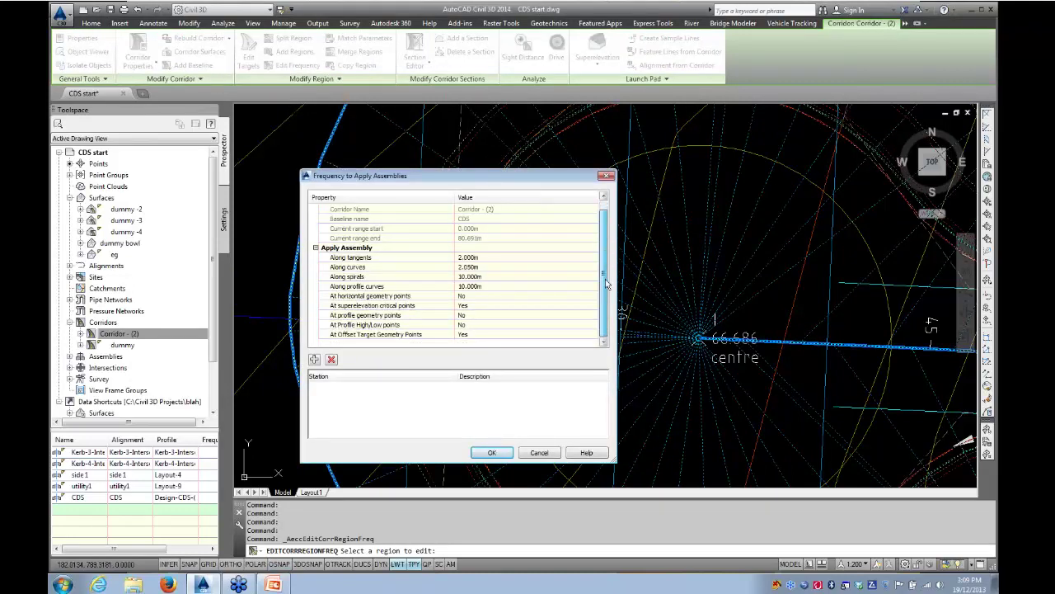
{"action": "left_click", "coordinate": [481, 336]}
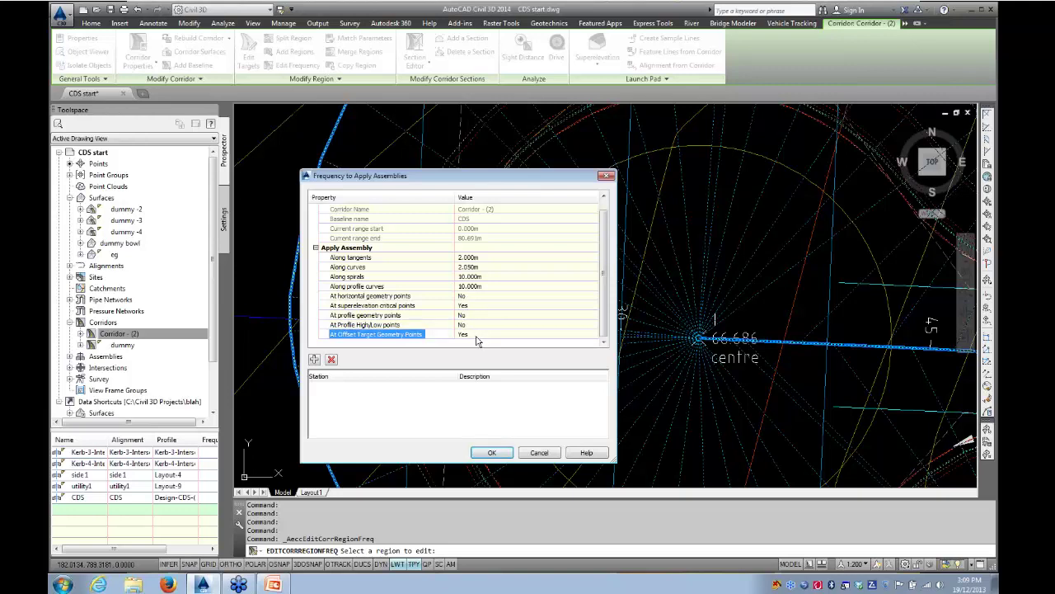
{"action": "left_click", "coordinate": [477, 338]}
{"action": "left_click", "coordinate": [477, 345]}
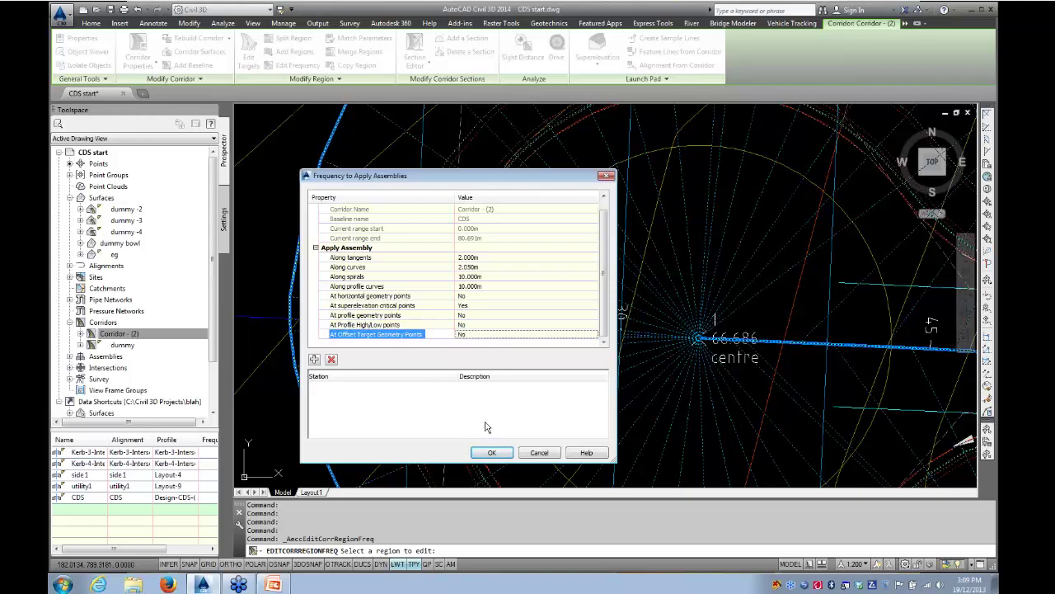
{"action": "left_click", "coordinate": [491, 452]}
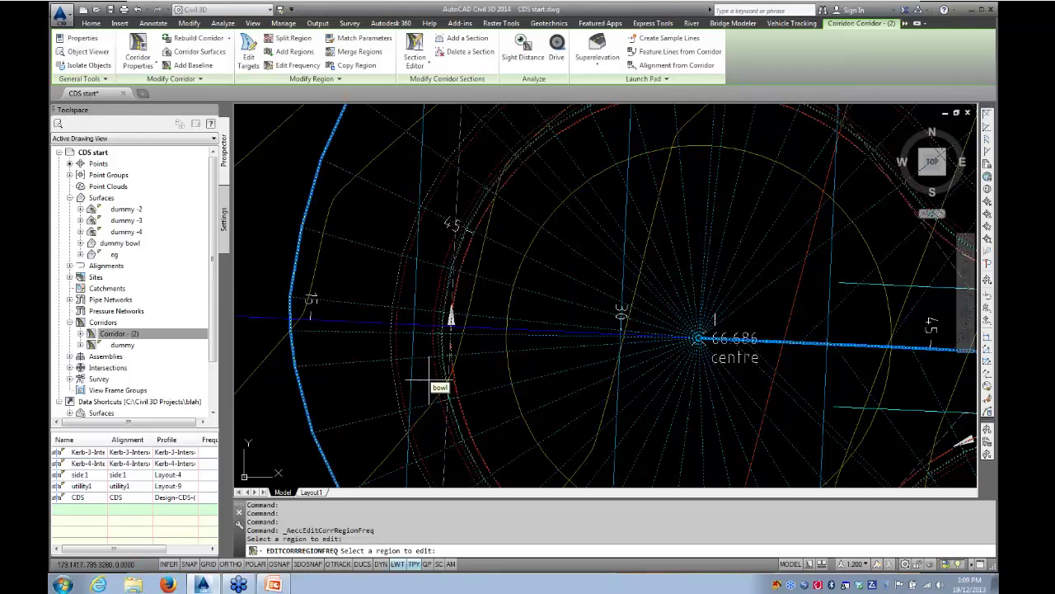
{"action": "scroll", "coordinate": [335, 344], "scroll_direction": "up", "scroll_amount": 4}
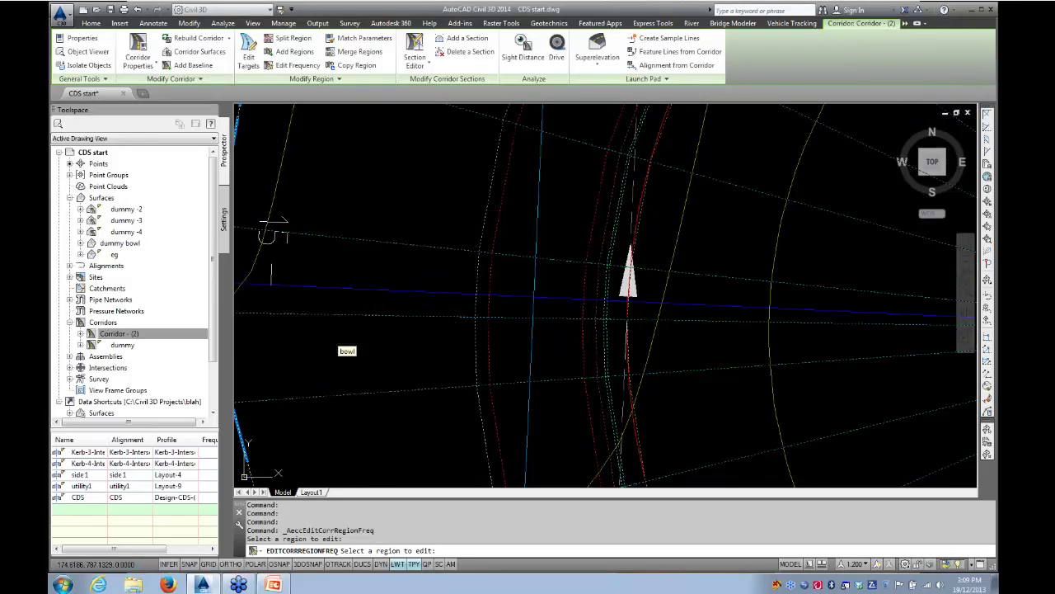
{"action": "key", "text": "Escape"}
- Inspect the corridor in the Object Viewer, orbiting around the cul-de-sac bowl in 3D, and close the viewer
{"action": "scroll", "coordinate": [487, 346], "scroll_direction": "down", "scroll_amount": 3}
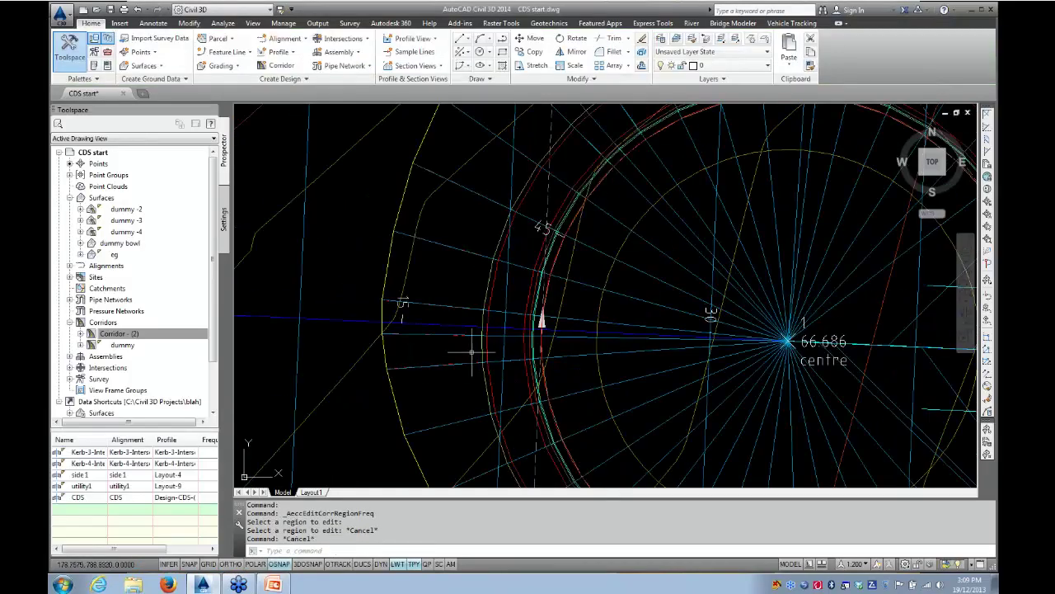
{"action": "scroll", "coordinate": [462, 355], "scroll_direction": "down", "scroll_amount": 1}
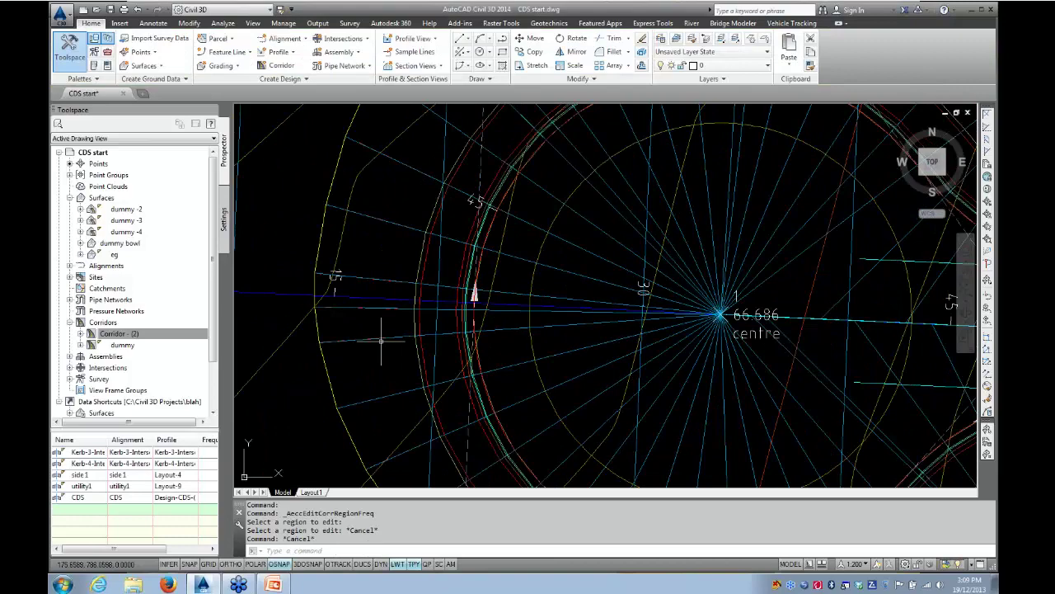
{"action": "left_click", "coordinate": [508, 321]}
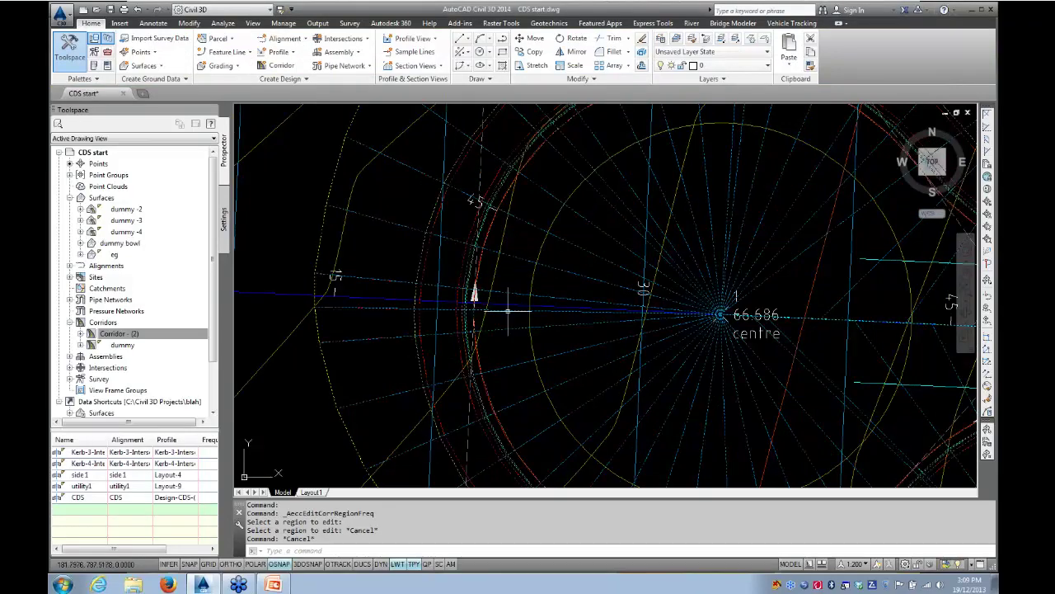
{"action": "right_click", "coordinate": [508, 322]}
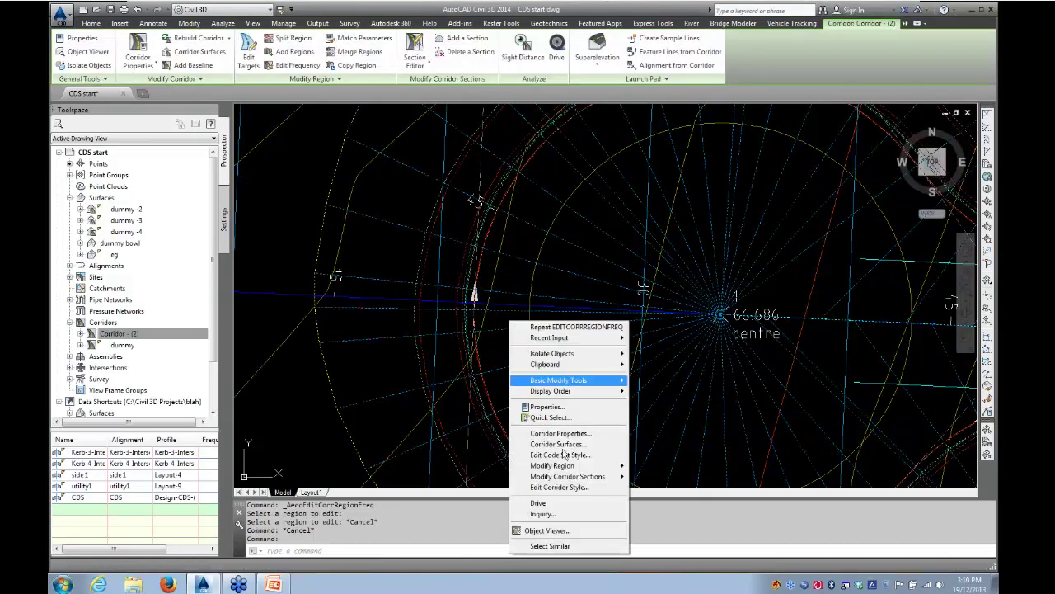
{"action": "left_click", "coordinate": [546, 531]}
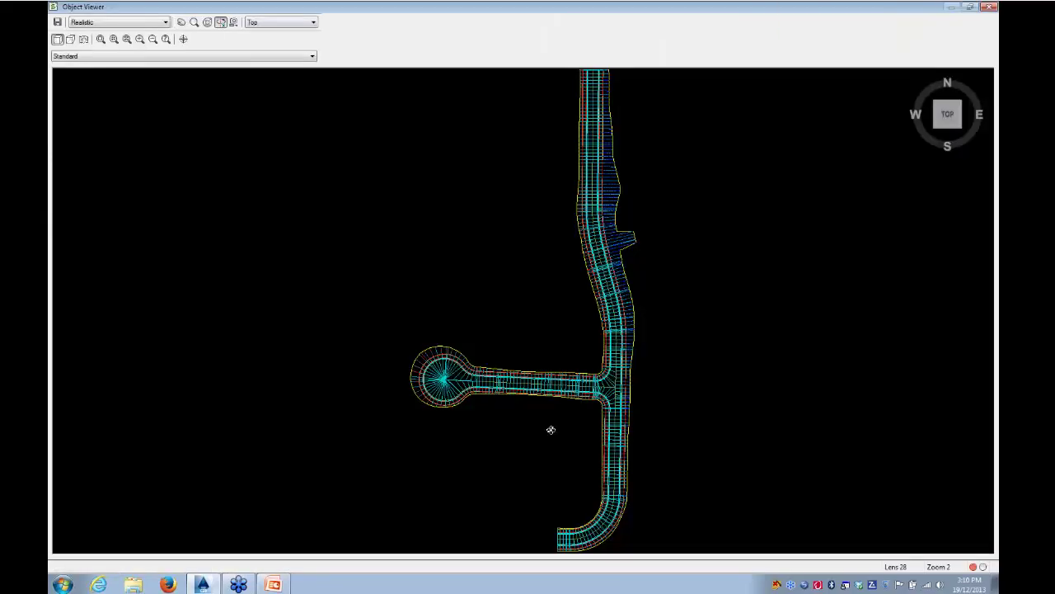
{"action": "left_click_drag", "start_coordinate": [549, 429], "coordinate": [423, 268]}
{"action": "scroll", "coordinate": [422, 268], "scroll_direction": "up", "scroll_amount": 8}
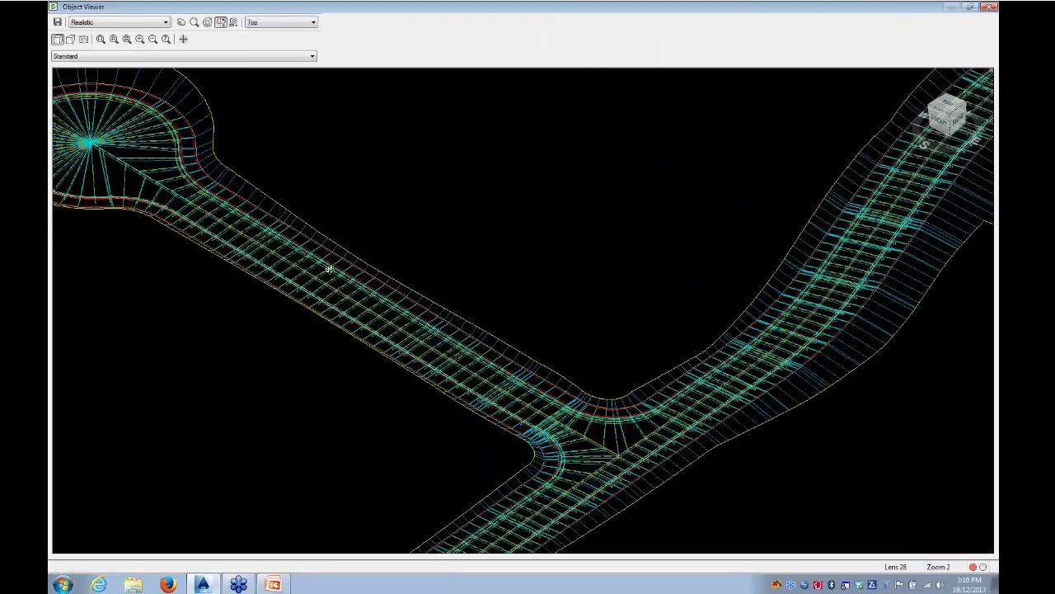
{"action": "left_click_drag", "start_coordinate": [522, 449], "coordinate": [481, 295]}
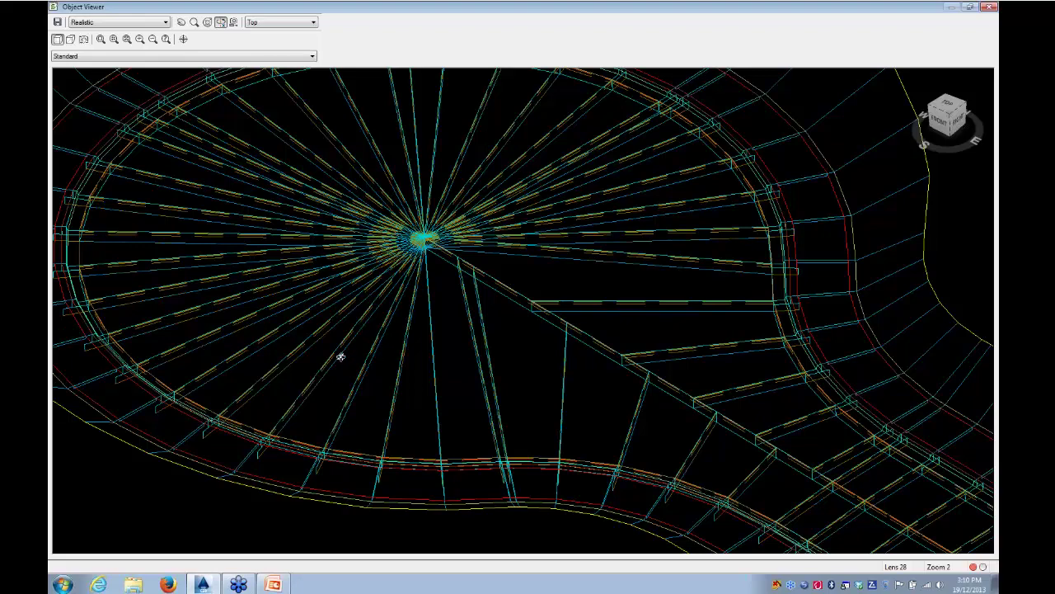
{"action": "left_click_drag", "start_coordinate": [340, 356], "coordinate": [418, 382]}
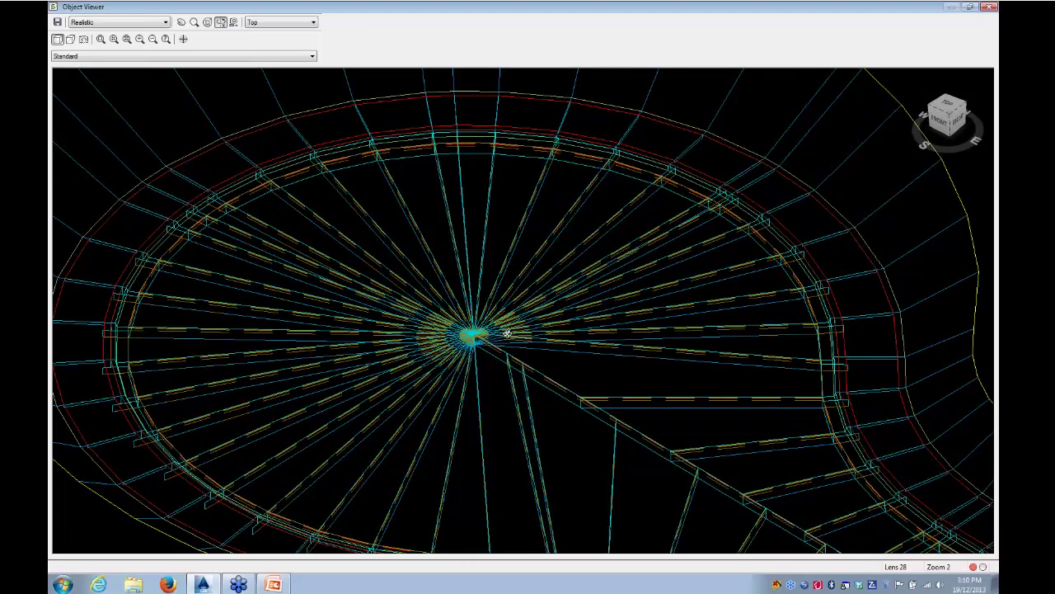
{"action": "scroll", "coordinate": [507, 333], "scroll_direction": "down", "scroll_amount": 5}
{"action": "middle_click_drag", "start_coordinate": [517, 361], "coordinate": [403, 336]}
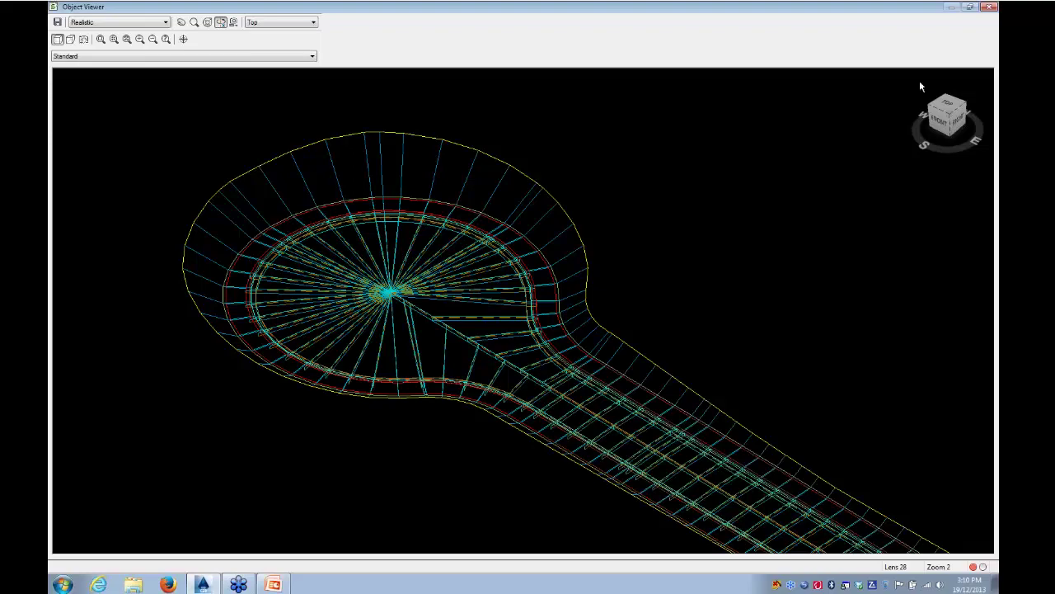
{"action": "left_click", "coordinate": [990, 6]}
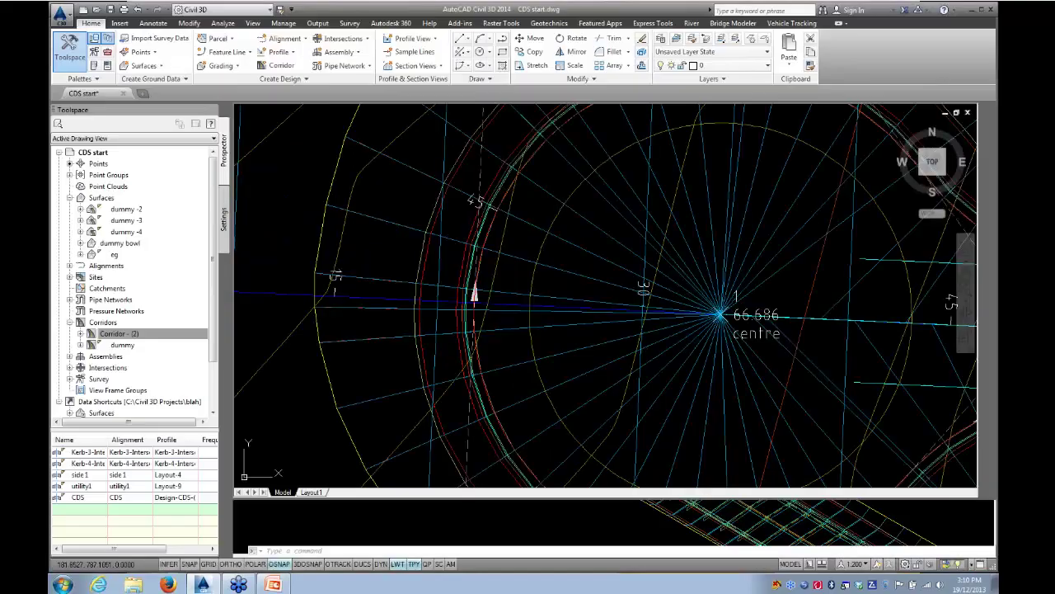
- Lower the middle IP of the Design-CDS-(2) profile to about RL 64.69 at CH 40.00 and clear the selection
{"action": "scroll", "coordinate": [577, 346], "scroll_direction": "down", "scroll_amount": 3}
{"action": "scroll", "coordinate": [636, 363], "scroll_direction": "down", "scroll_amount": 6}
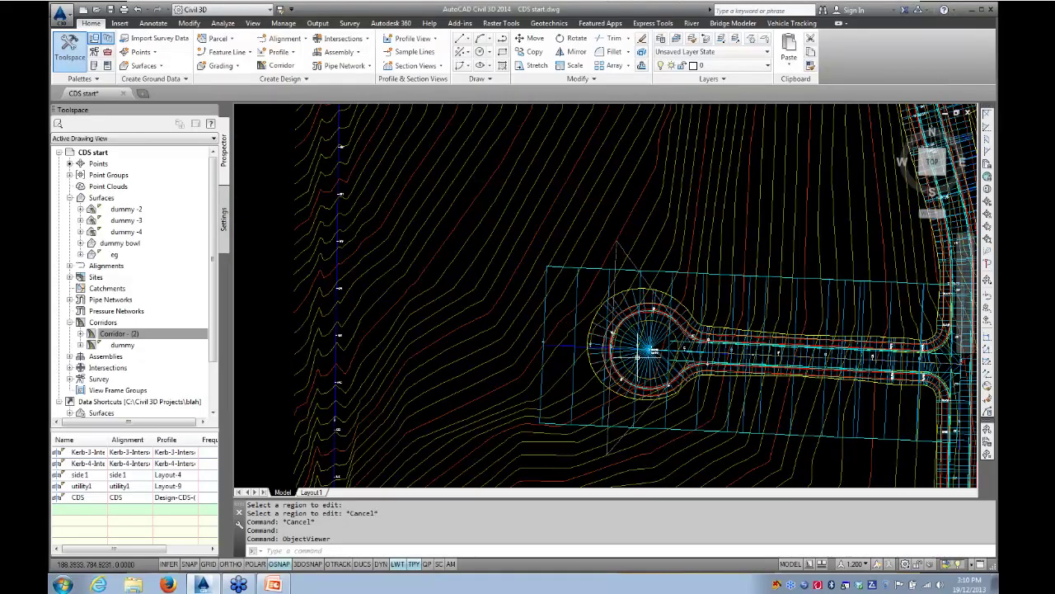
{"action": "scroll", "coordinate": [685, 355], "scroll_direction": "up", "scroll_amount": 5}
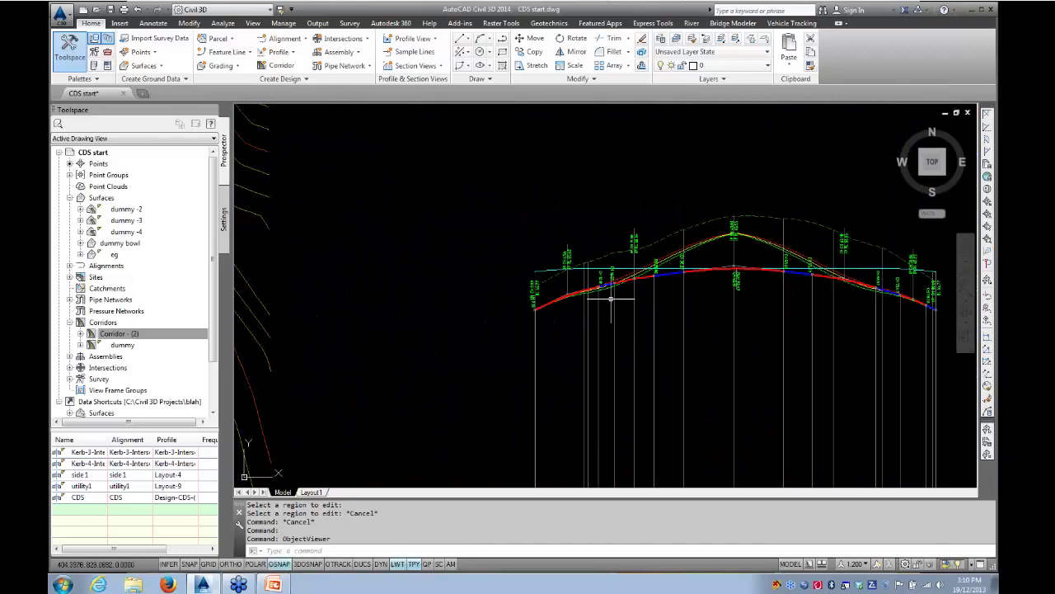
{"action": "scroll", "coordinate": [419, 351], "scroll_direction": "down", "scroll_amount": 2}
{"action": "middle_click_drag", "start_coordinate": [418, 352], "coordinate": [596, 308]}
{"action": "middle_click_drag", "start_coordinate": [321, 381], "coordinate": [667, 297]}
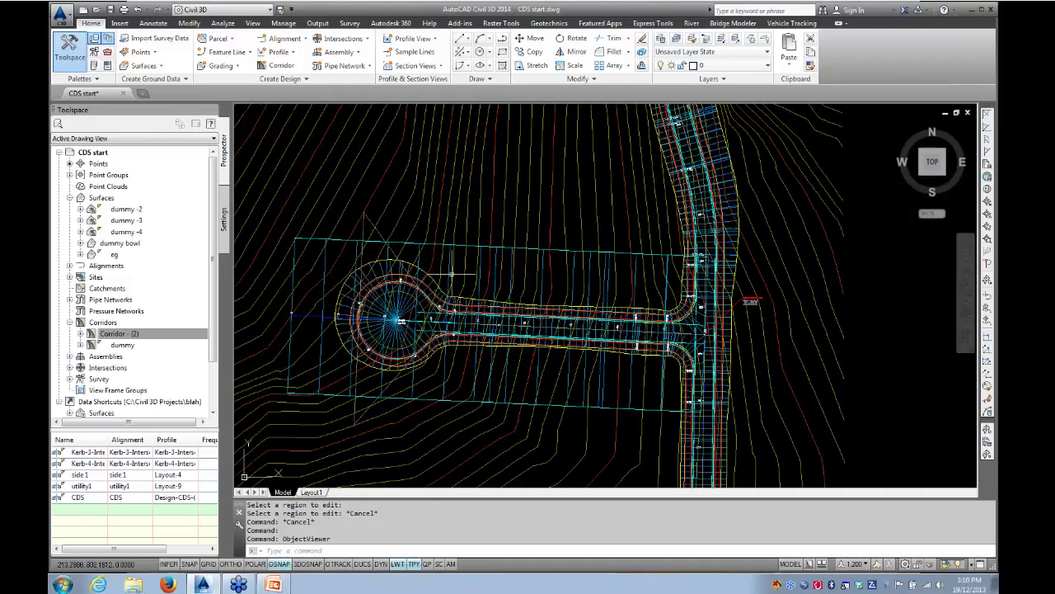
{"action": "scroll", "coordinate": [572, 326], "scroll_direction": "down", "scroll_amount": 2}
{"action": "scroll", "coordinate": [600, 311], "scroll_direction": "up", "scroll_amount": 2}
{"action": "middle_click_drag", "start_coordinate": [600, 311], "coordinate": [527, 305]}
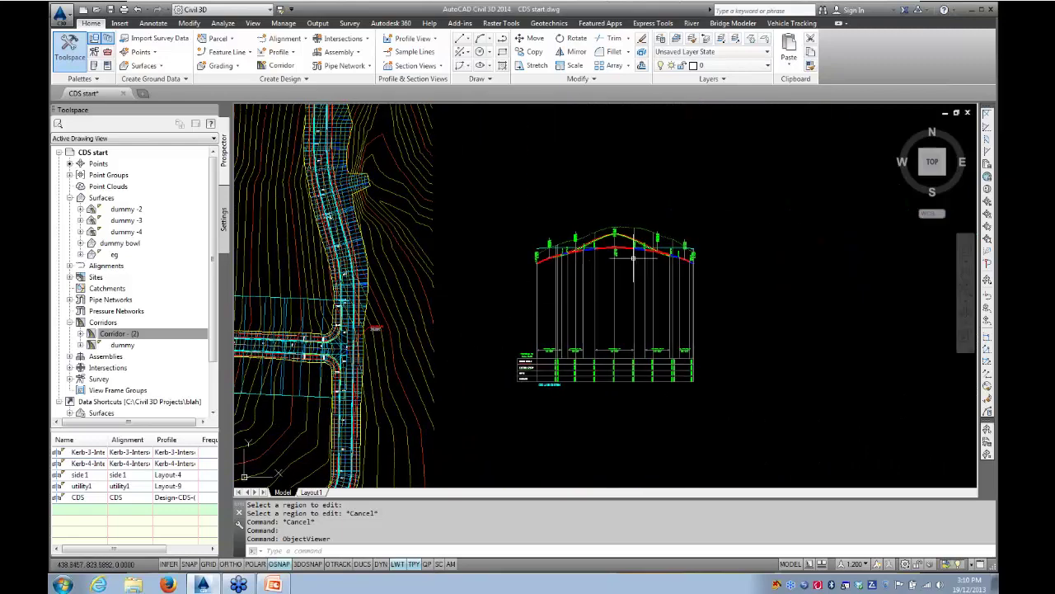
{"action": "scroll", "coordinate": [607, 235], "scroll_direction": "up", "scroll_amount": 5}
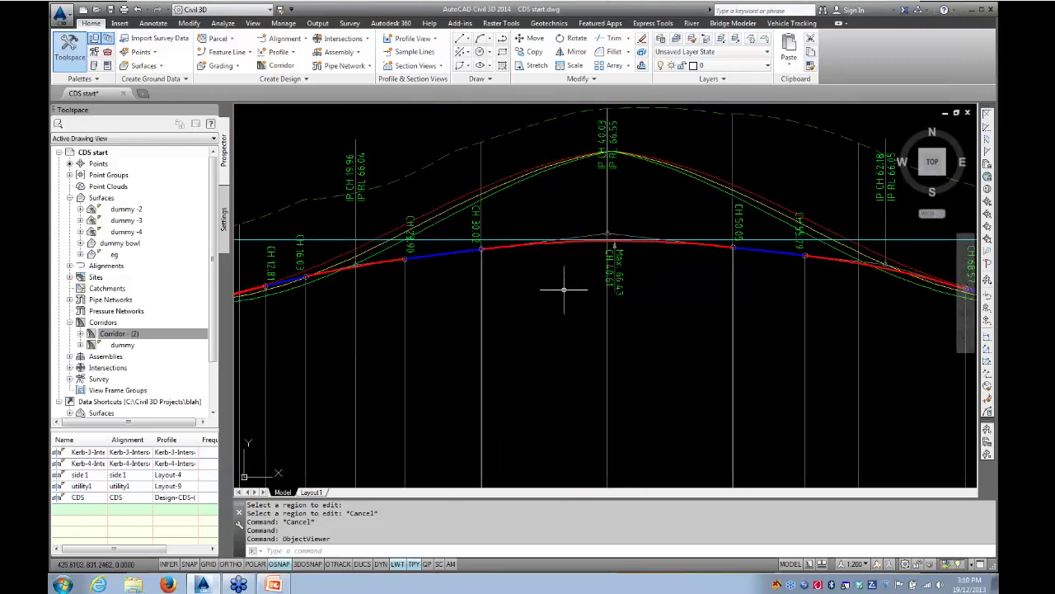
{"action": "left_click", "coordinate": [698, 245]}
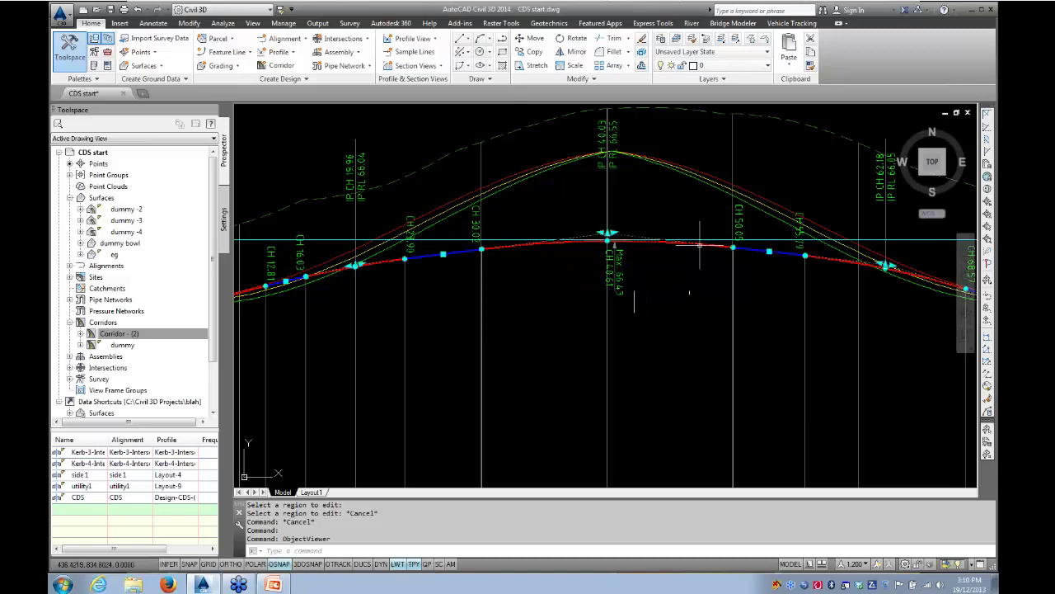
{"action": "left_click", "coordinate": [608, 235]}
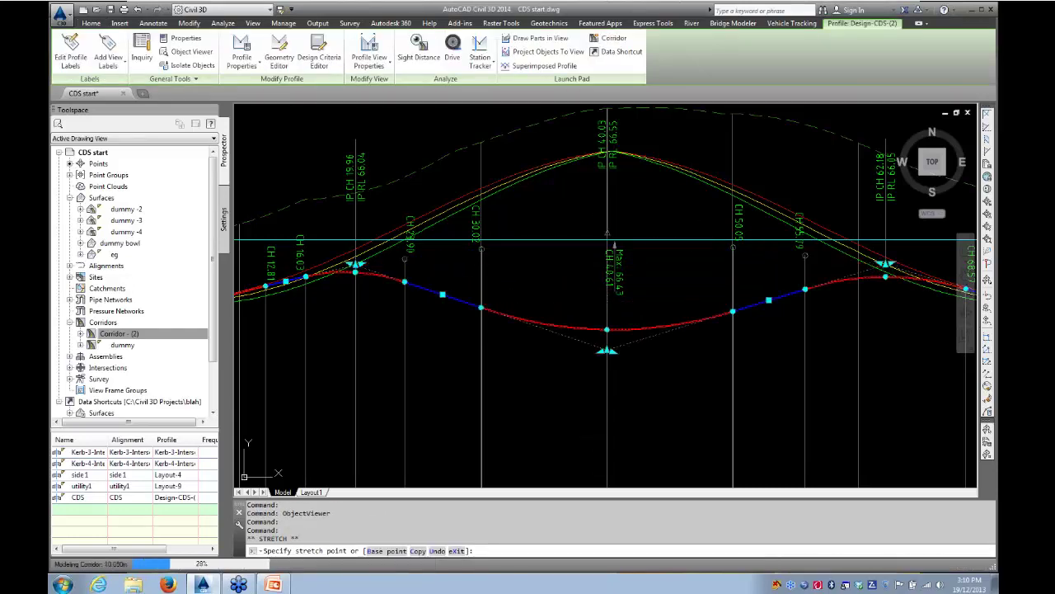
{"action": "left_click", "coordinate": [607, 350]}
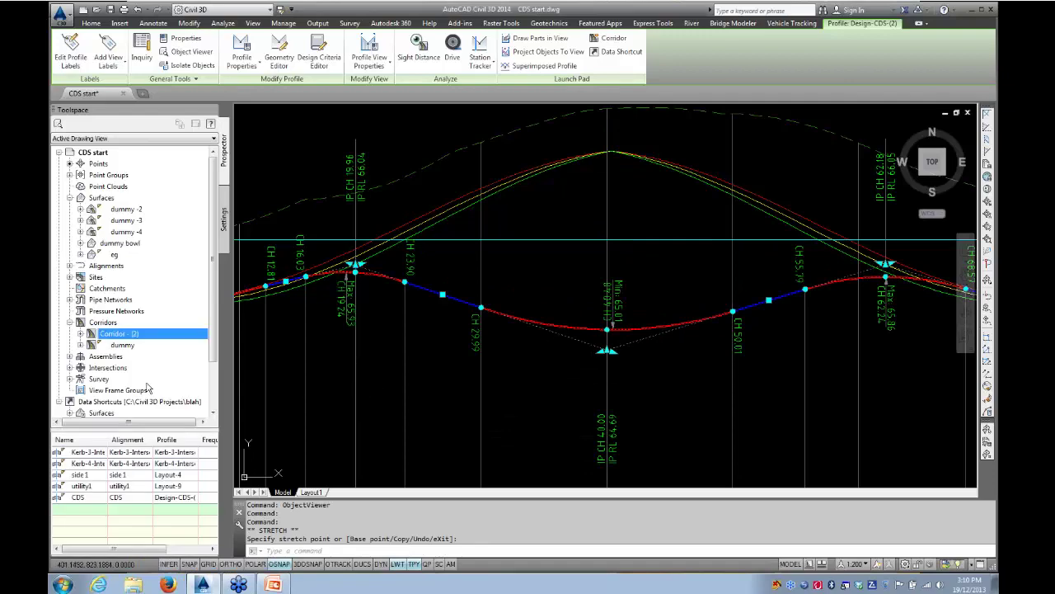
{"action": "scroll", "coordinate": [594, 286], "scroll_direction": "down", "scroll_amount": 5}
{"action": "key", "text": "Escape"}
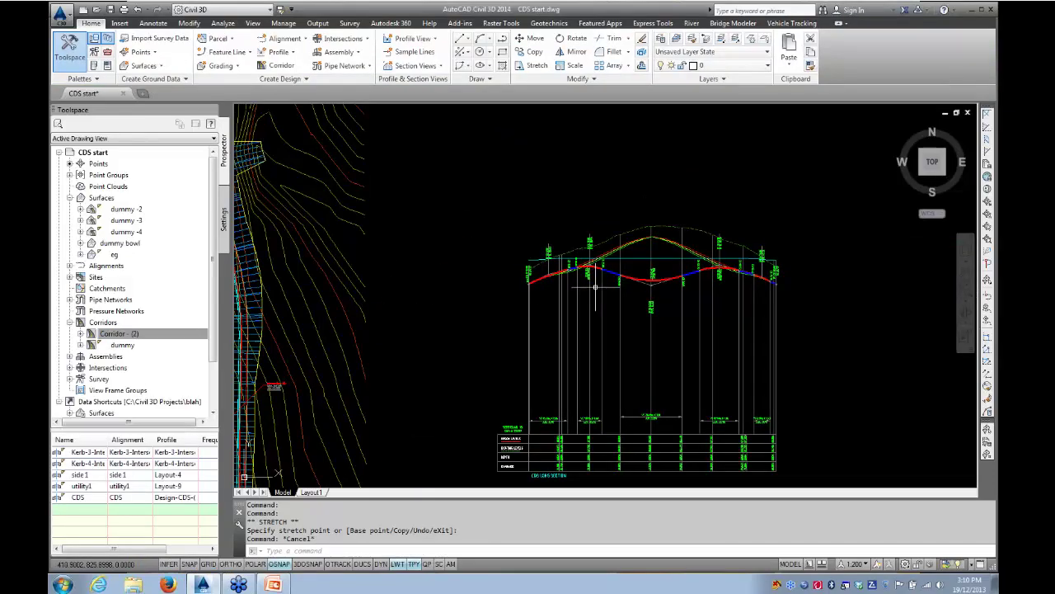
- Examine the bowl's shape with the lowered profile in the Object Viewer from a low 3D angle, and close the viewer
{"action": "middle_click_drag", "start_coordinate": [432, 282], "coordinate": [729, 263]}
{"action": "scroll", "coordinate": [729, 262], "scroll_direction": "down", "scroll_amount": 2}
{"action": "scroll", "coordinate": [428, 294], "scroll_direction": "up", "scroll_amount": 5}
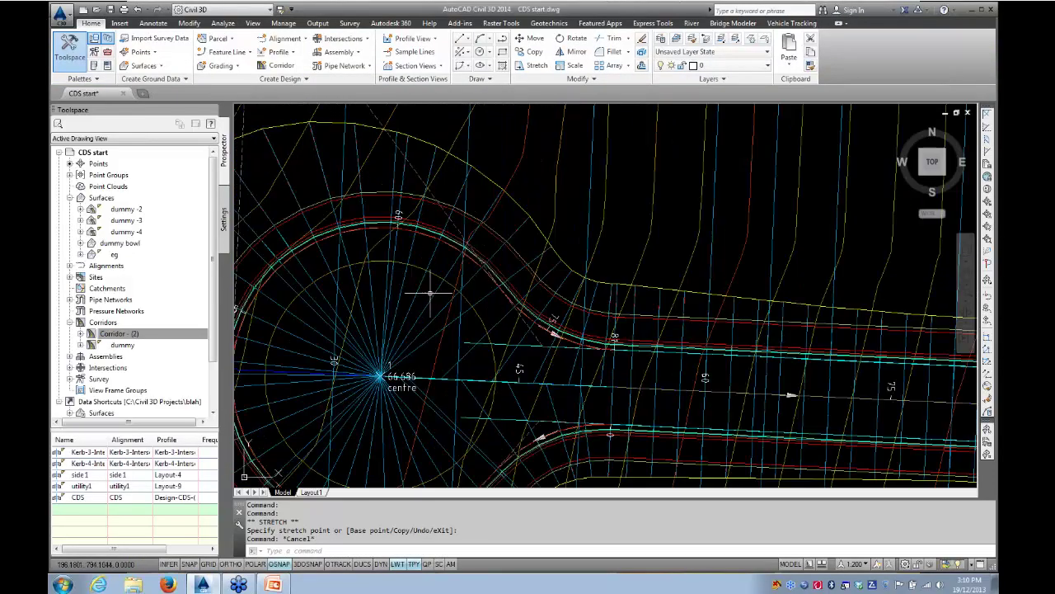
{"action": "left_click", "coordinate": [483, 294]}
{"action": "right_click", "coordinate": [420, 302]}
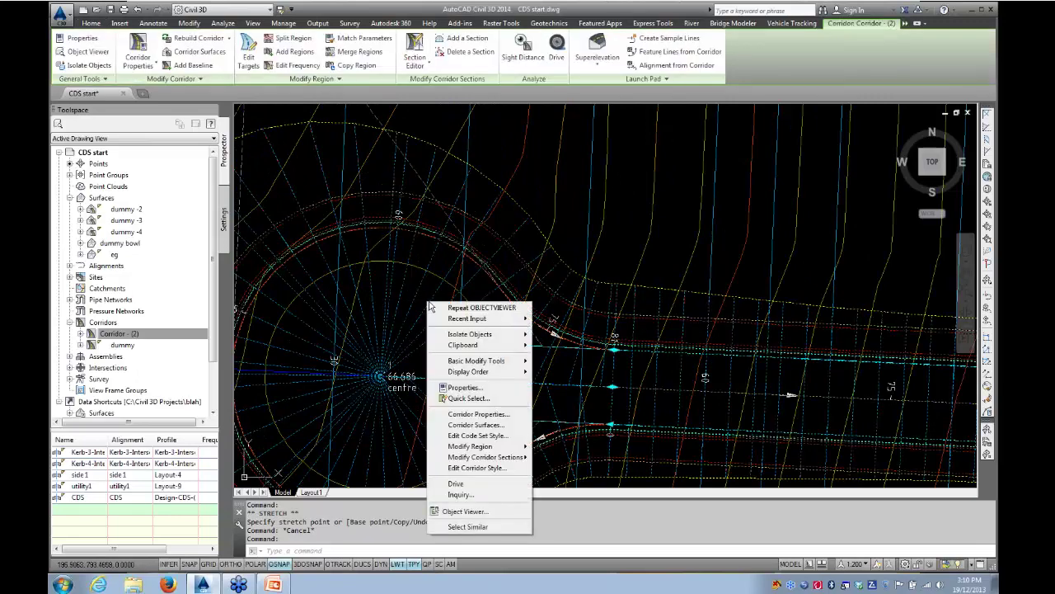
{"action": "left_click", "coordinate": [454, 511]}
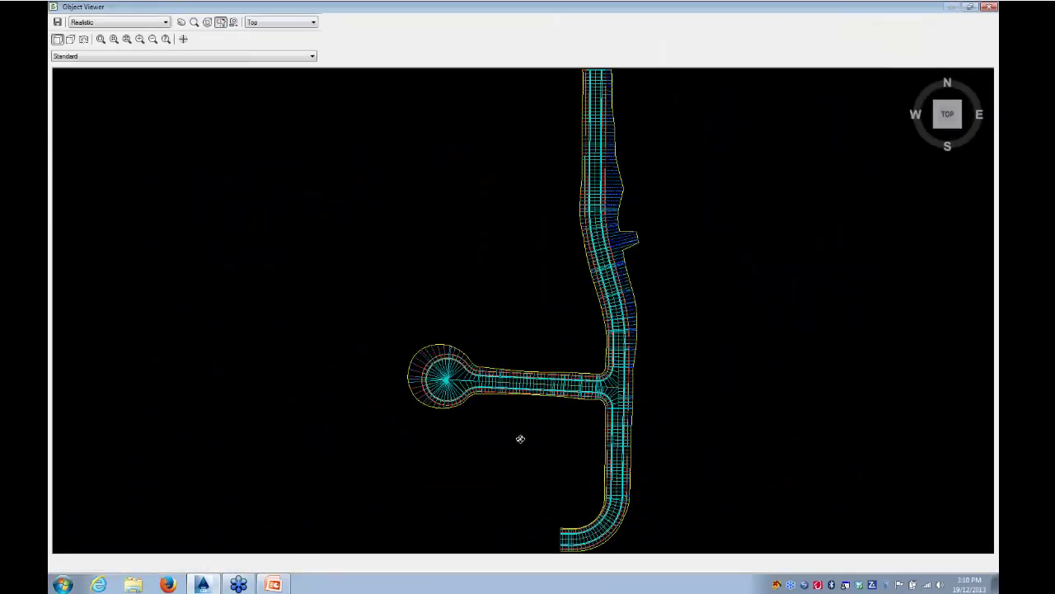
{"action": "left_click_drag", "start_coordinate": [520, 436], "coordinate": [383, 211]}
{"action": "middle_click_drag", "start_coordinate": [382, 215], "coordinate": [655, 292]}
{"action": "scroll", "coordinate": [396, 295], "scroll_direction": "up", "scroll_amount": 5}
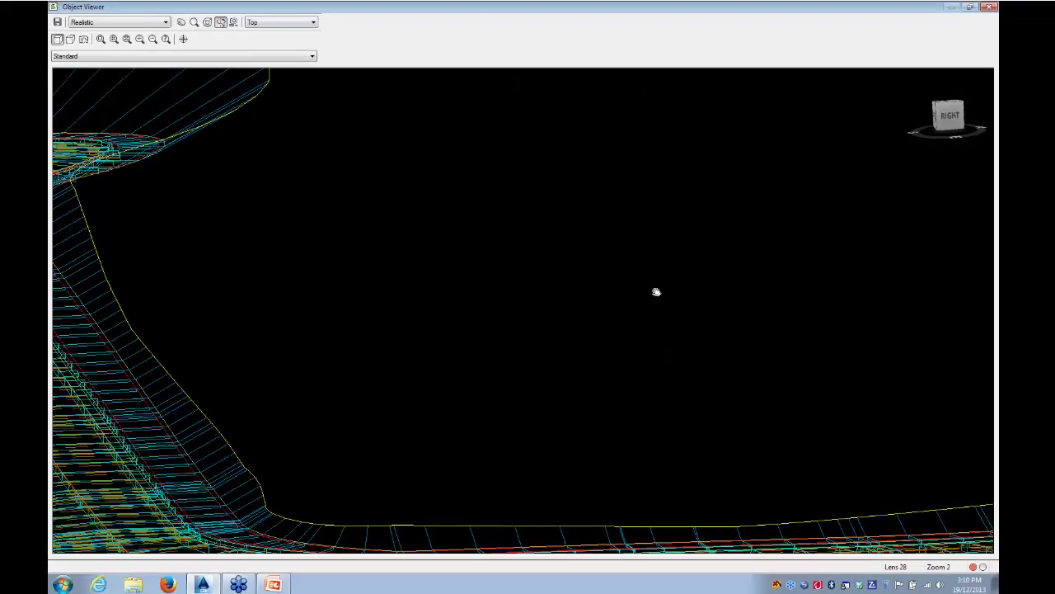
{"action": "middle_click_drag", "start_coordinate": [103, 248], "coordinate": [617, 274]}
{"action": "left_click_drag", "start_coordinate": [617, 273], "coordinate": [347, 333]}
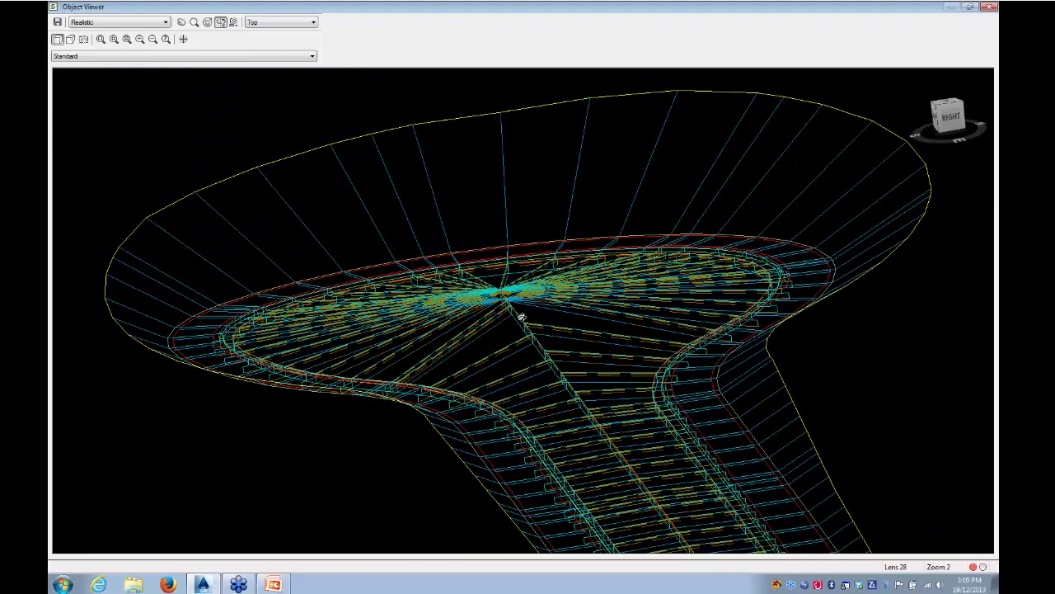
{"action": "left_click_drag", "start_coordinate": [521, 318], "coordinate": [511, 379]}
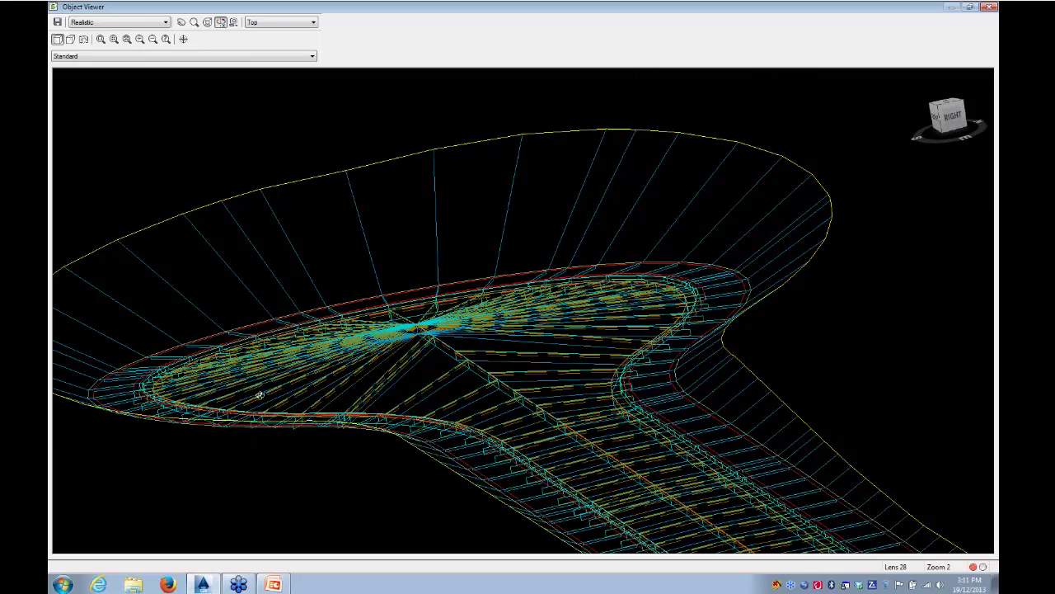
{"action": "scroll", "coordinate": [424, 338], "scroll_direction": "down", "scroll_amount": 5}
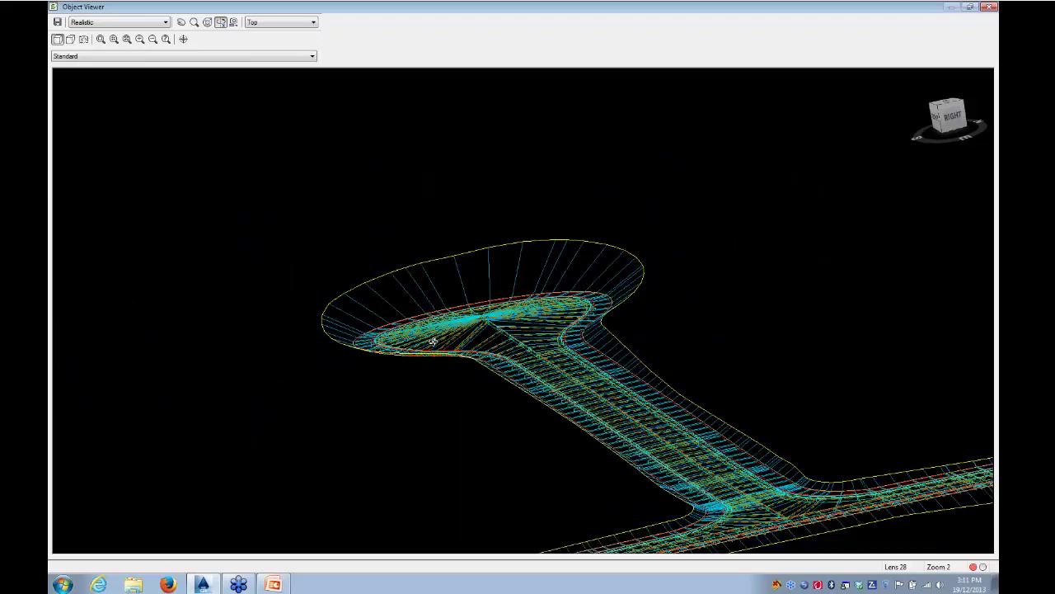
{"action": "left_click", "coordinate": [990, 8]}
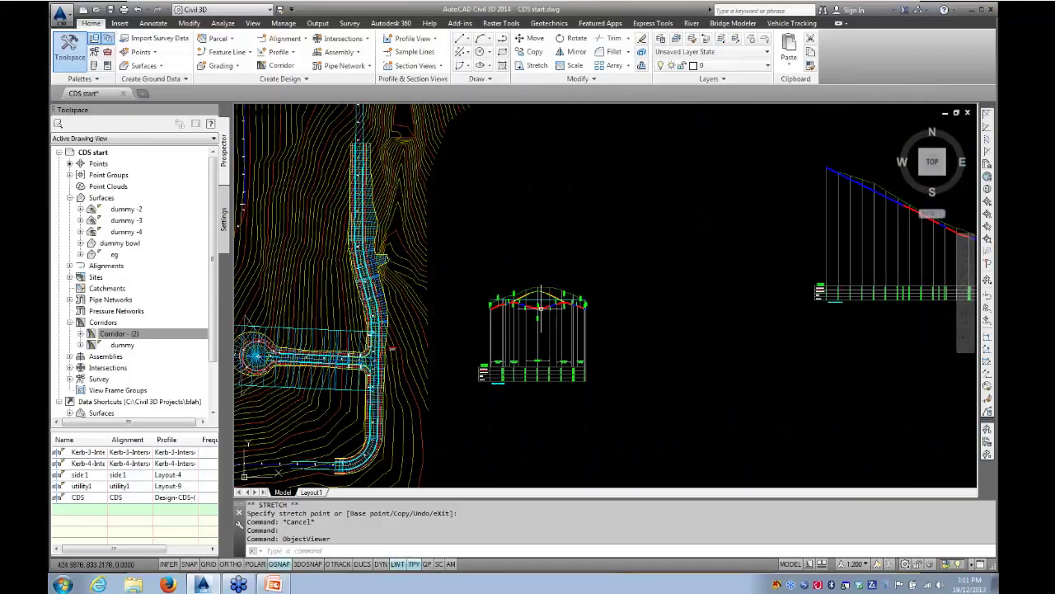
- Raise the middle IP of the Design-CDS-(2) profile near CH 40 to just above the horizontal cyan line and clear the selection
{"action": "scroll", "coordinate": [536, 309], "scroll_direction": "up", "scroll_amount": 6}
{"action": "left_click", "coordinate": [526, 302]}
{"action": "left_click", "coordinate": [524, 316]}
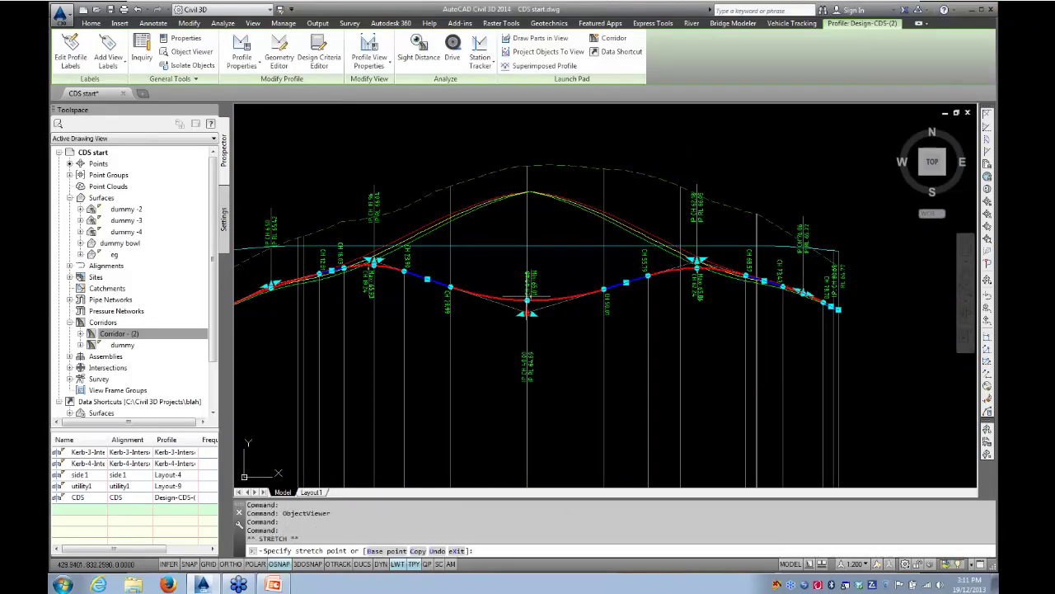
{"action": "scroll", "coordinate": [521, 251], "scroll_direction": "up", "scroll_amount": 5}
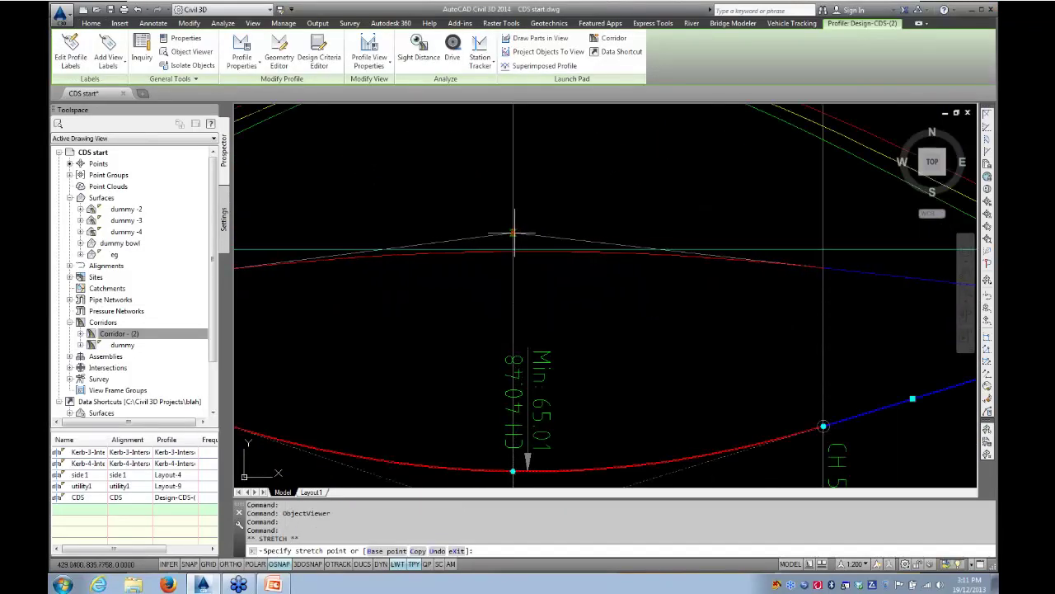
{"action": "left_click", "coordinate": [513, 233]}
{"action": "scroll", "coordinate": [549, 350], "scroll_direction": "down", "scroll_amount": 10}
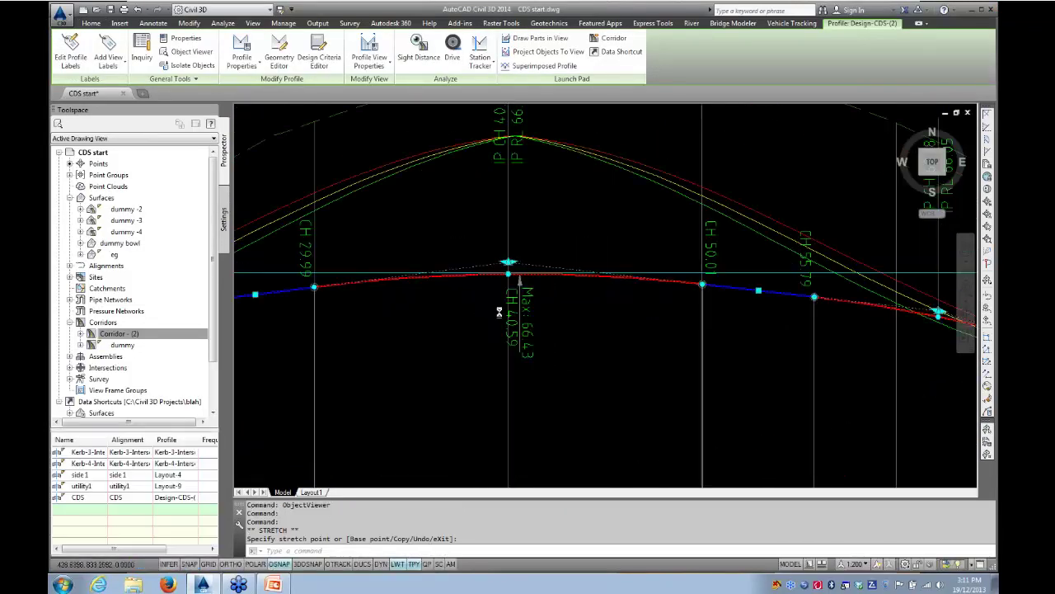
{"action": "key", "text": "Escape"}
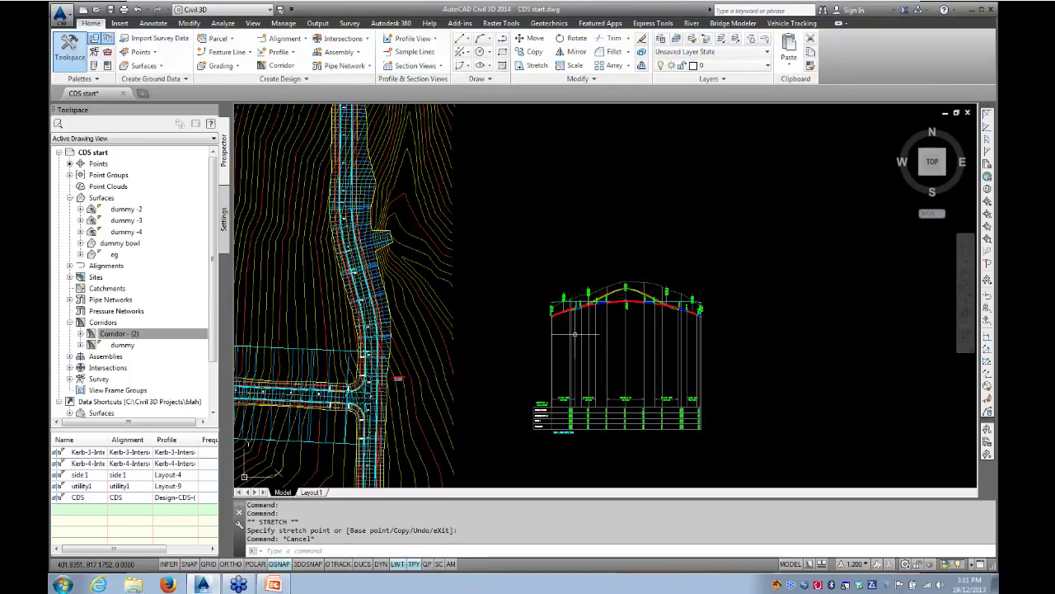
- Move the dummy corridor around the cul-de-sac road to the C-CORRIDORS_FROZEN layer and dismiss the frozen-layer notice
{"action": "middle_click_drag", "start_coordinate": [434, 348], "coordinate": [651, 253]}
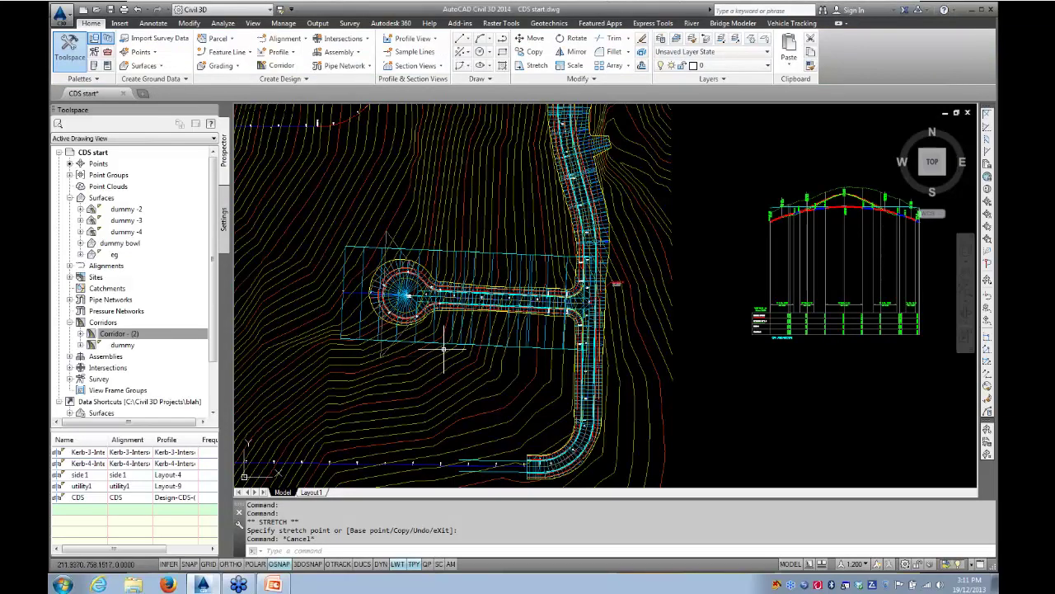
{"action": "middle_click_drag", "start_coordinate": [441, 349], "coordinate": [458, 387]}
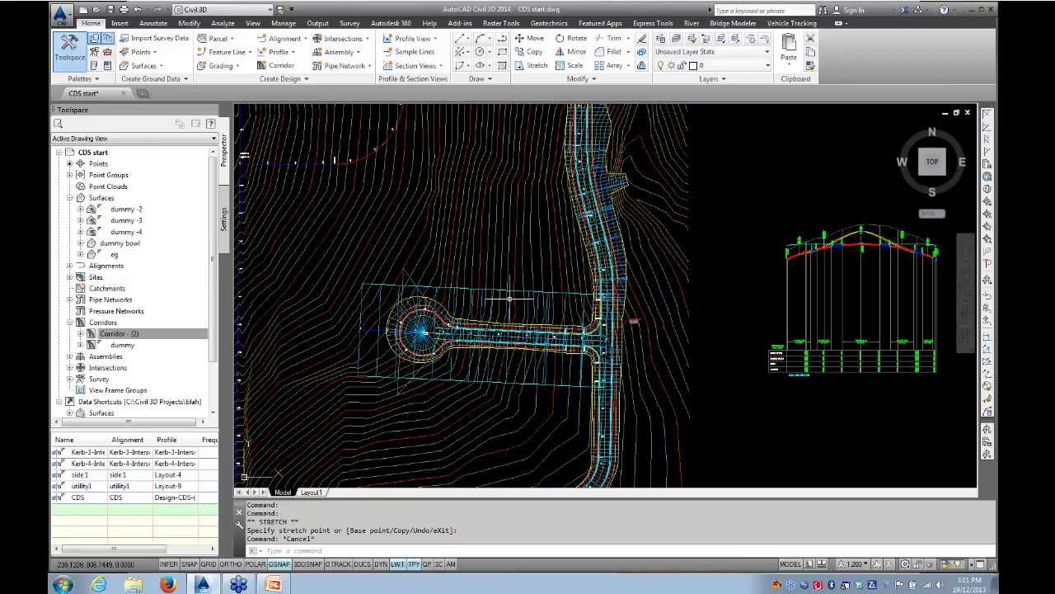
{"action": "scroll", "coordinate": [509, 297], "scroll_direction": "up", "scroll_amount": 4}
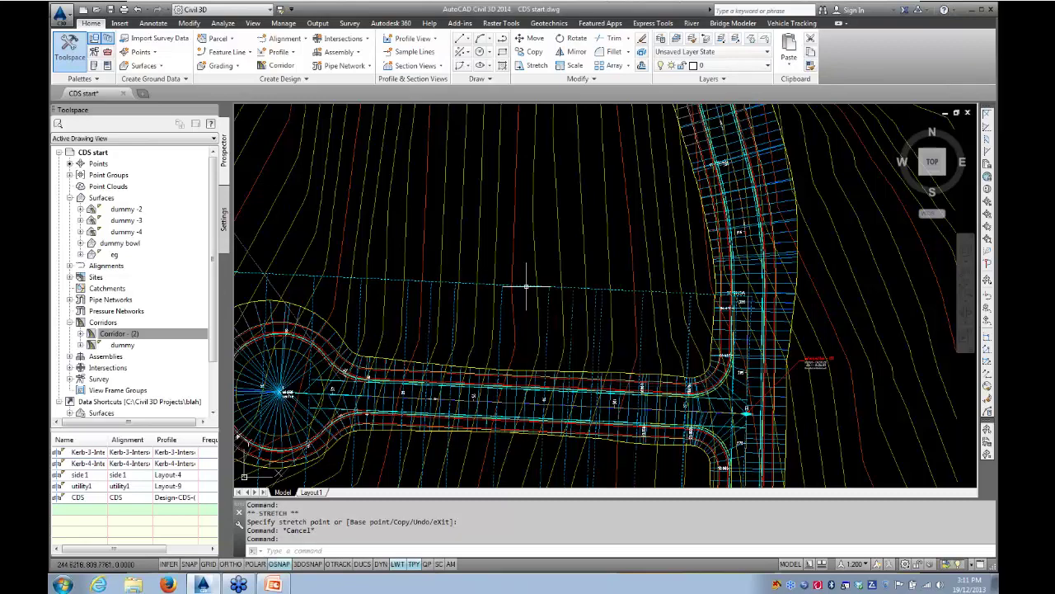
{"action": "left_click", "coordinate": [528, 306]}
{"action": "scroll", "coordinate": [499, 340], "scroll_direction": "down", "scroll_amount": 4}
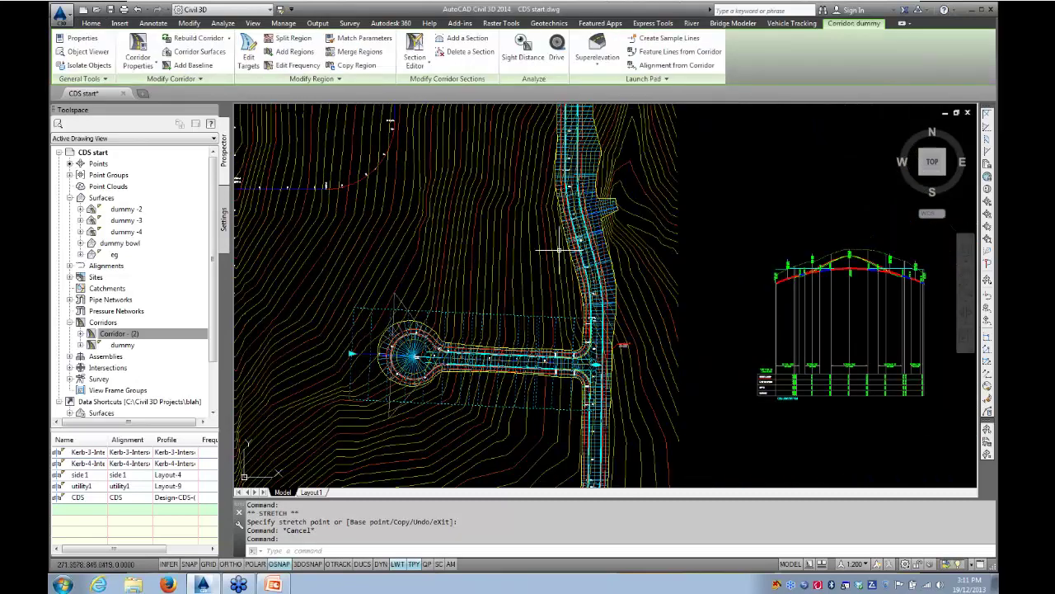
{"action": "left_click", "coordinate": [90, 23]}
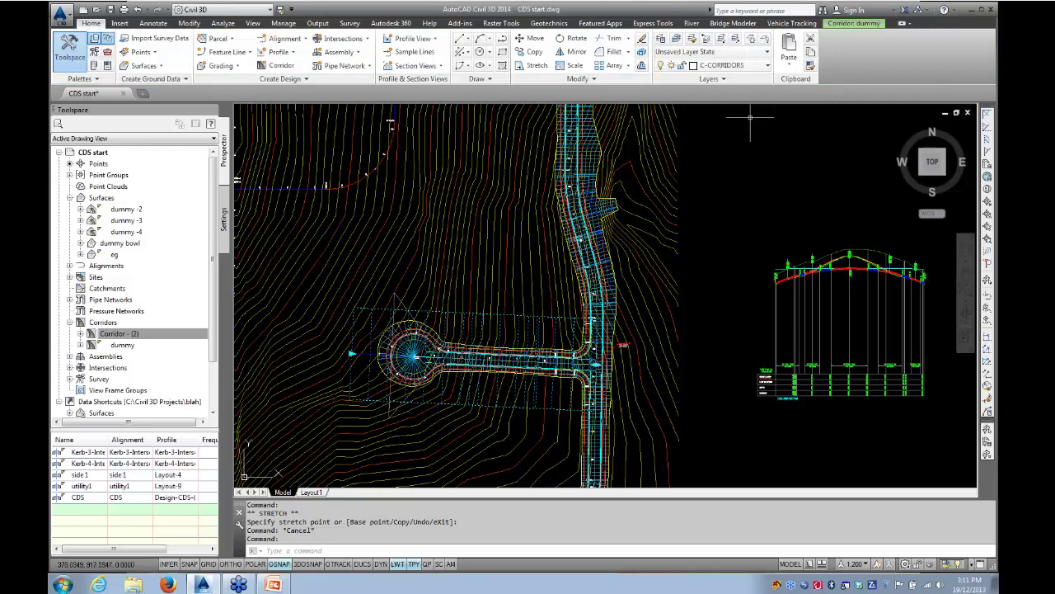
{"action": "left_click", "coordinate": [765, 66]}
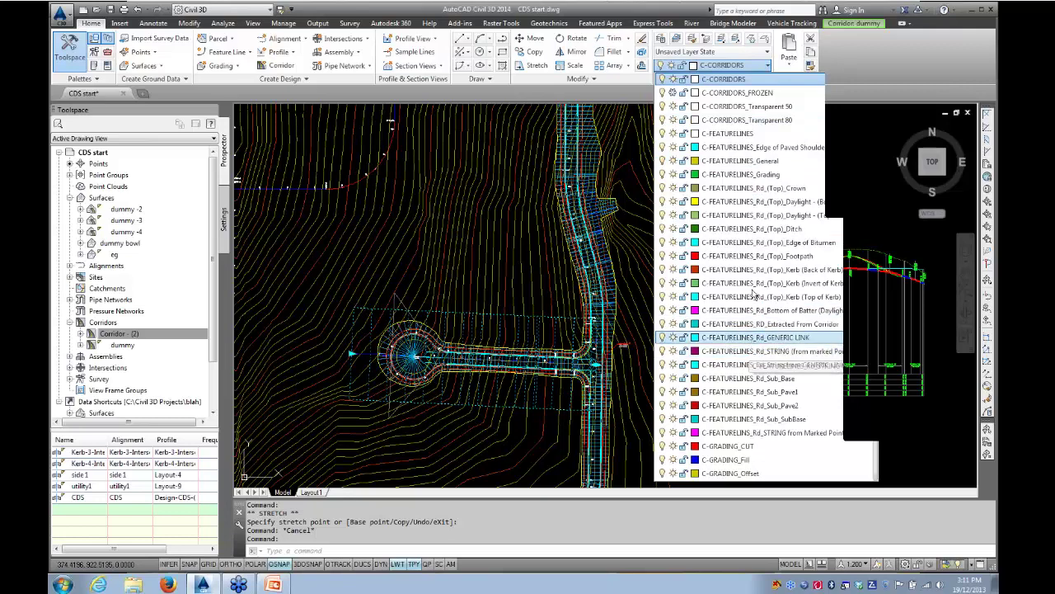
{"action": "left_click", "coordinate": [733, 94]}
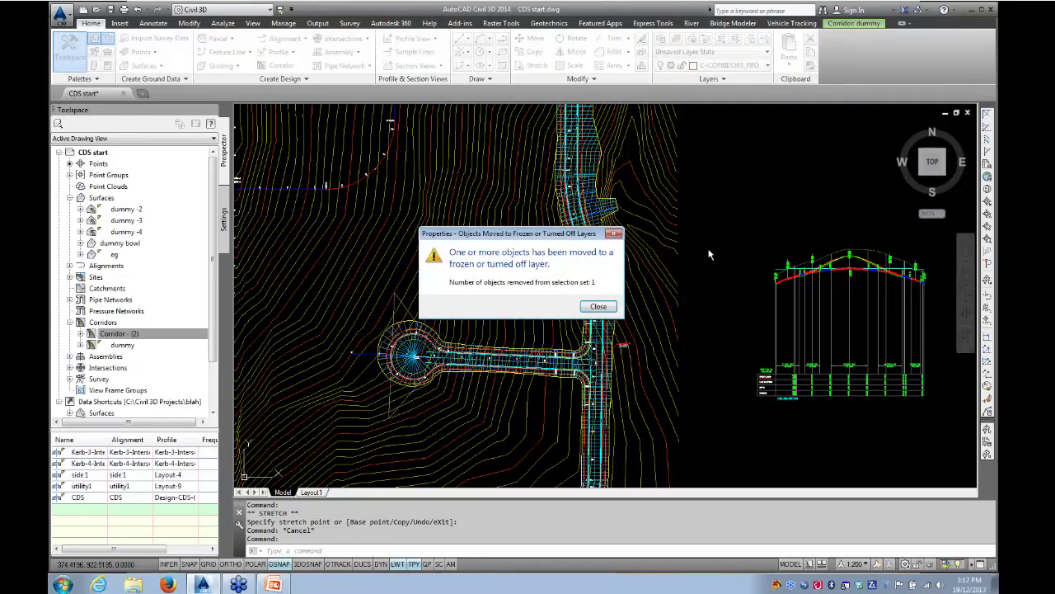
{"action": "left_click", "coordinate": [597, 307]}
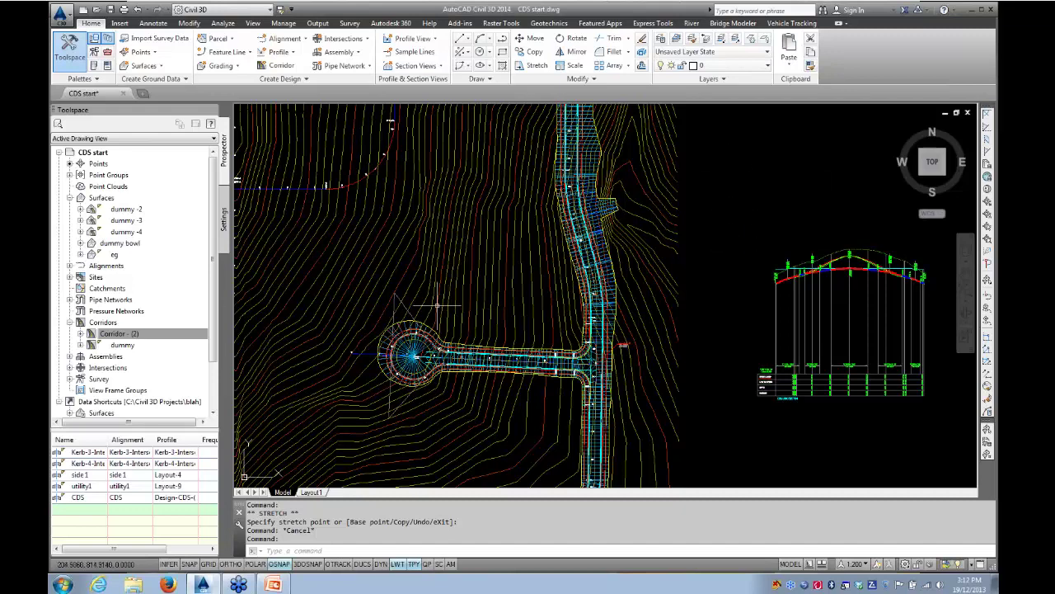
- Create a corridor surface for Corridor - (2) and name it Corridor - top
{"action": "middle_click_drag", "start_coordinate": [330, 349], "coordinate": [371, 332]}
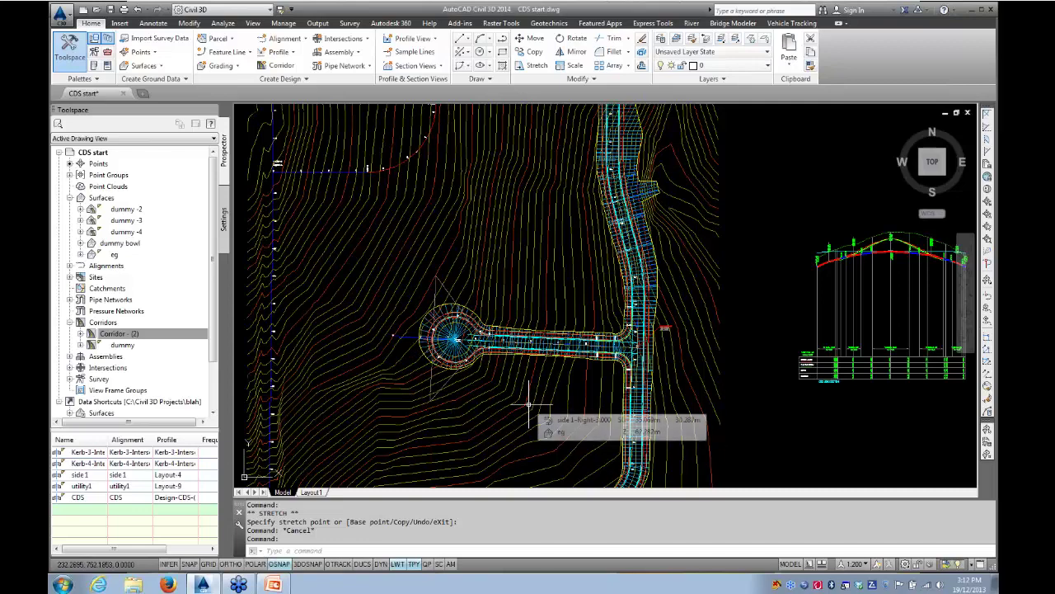
{"action": "scroll", "coordinate": [610, 380], "scroll_direction": "up", "scroll_amount": 5}
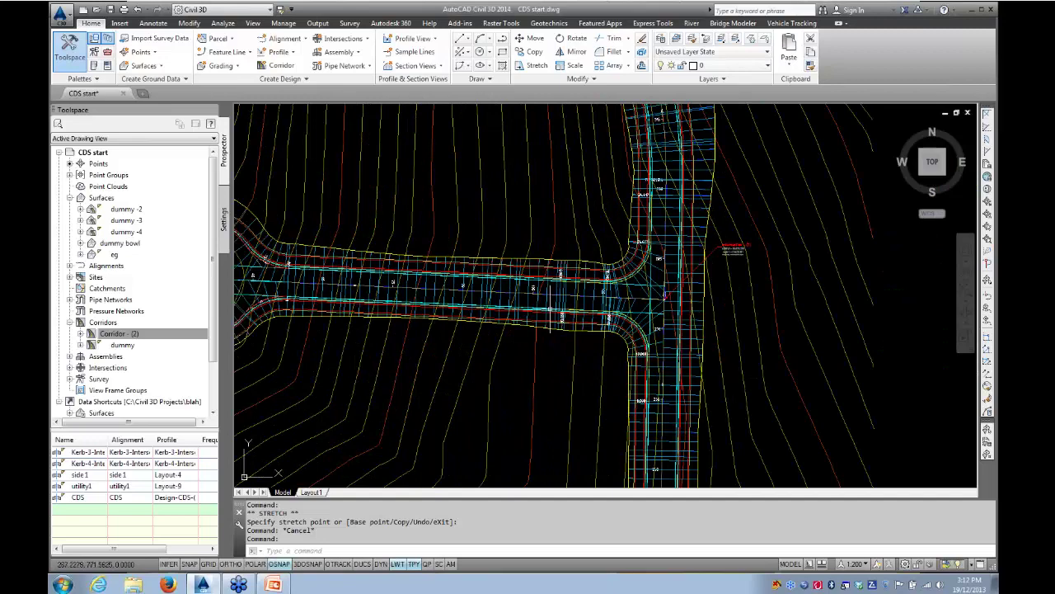
{"action": "scroll", "coordinate": [490, 340], "scroll_direction": "down", "scroll_amount": 2}
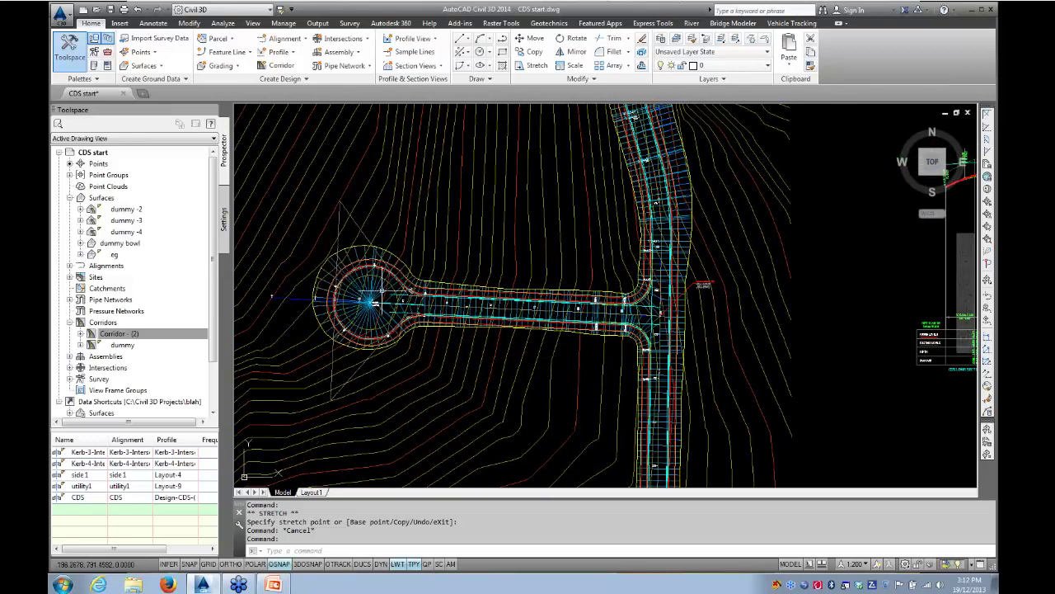
{"action": "scroll", "coordinate": [452, 316], "scroll_direction": "up", "scroll_amount": 4}
{"action": "left_click", "coordinate": [454, 315]}
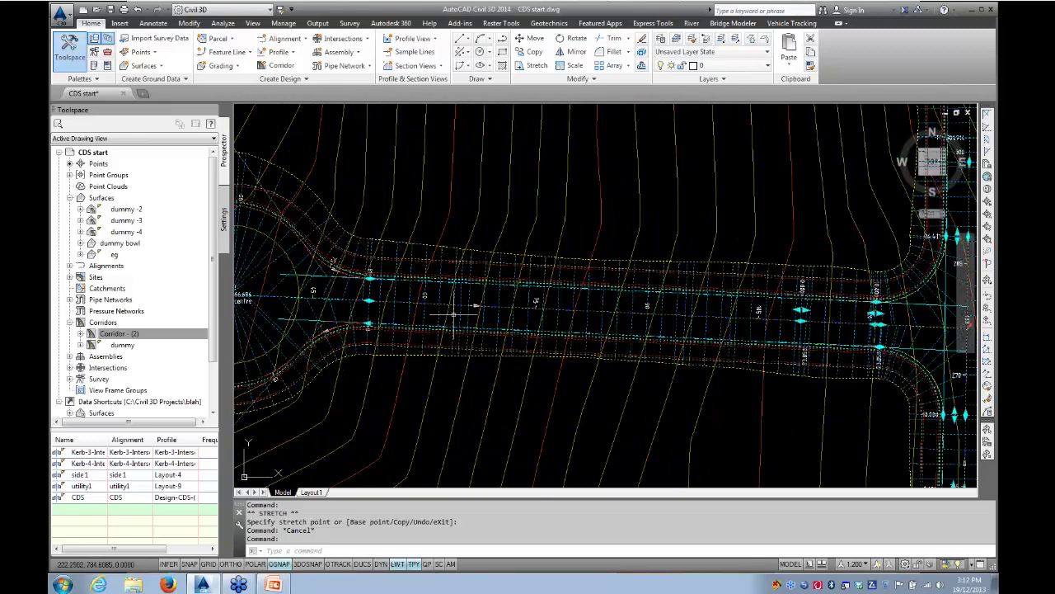
{"action": "scroll", "coordinate": [478, 320], "scroll_direction": "down", "scroll_amount": 4}
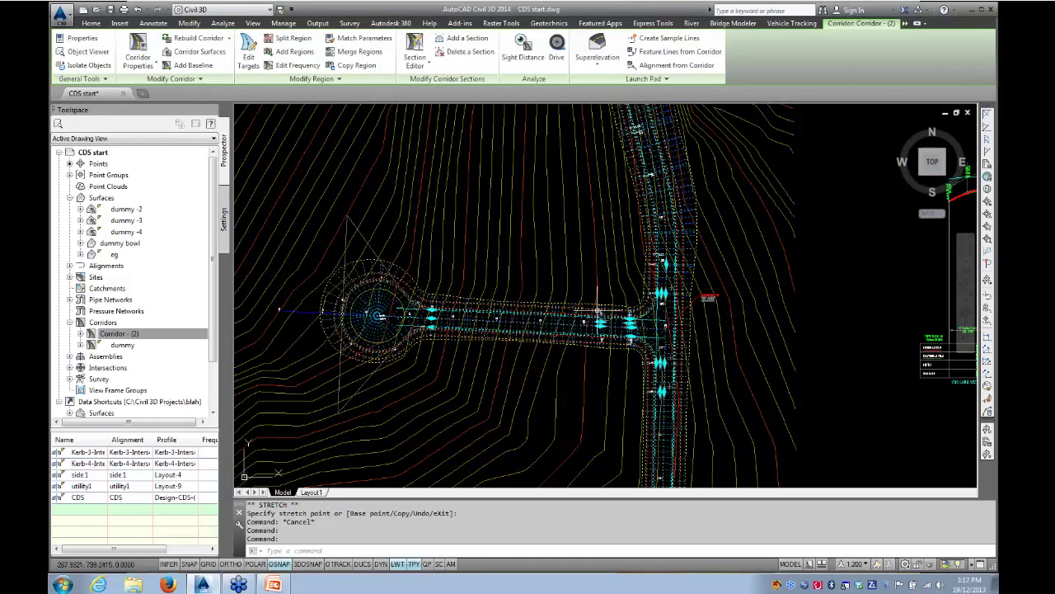
{"action": "left_click", "coordinate": [213, 56]}
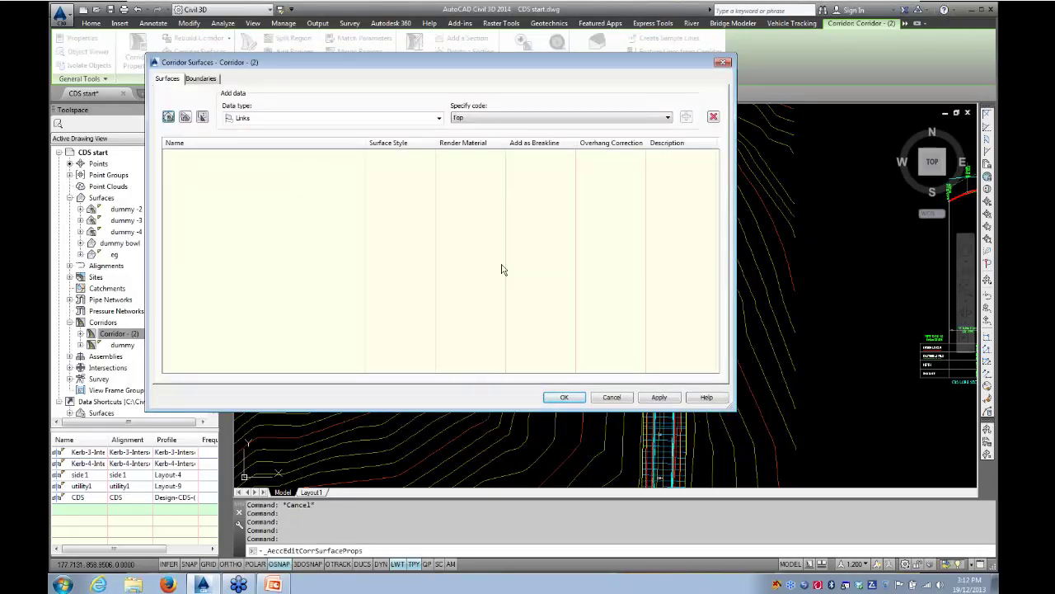
{"action": "left_click", "coordinate": [167, 117]}
{"action": "left_click", "coordinate": [268, 157]}
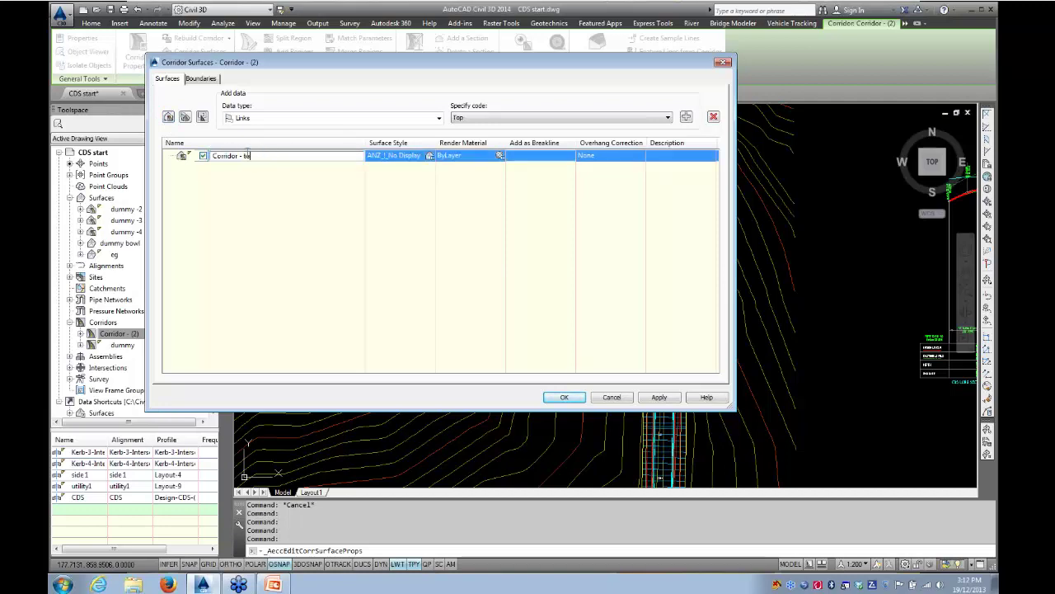
{"action": "left_click", "coordinate": [330, 234]}
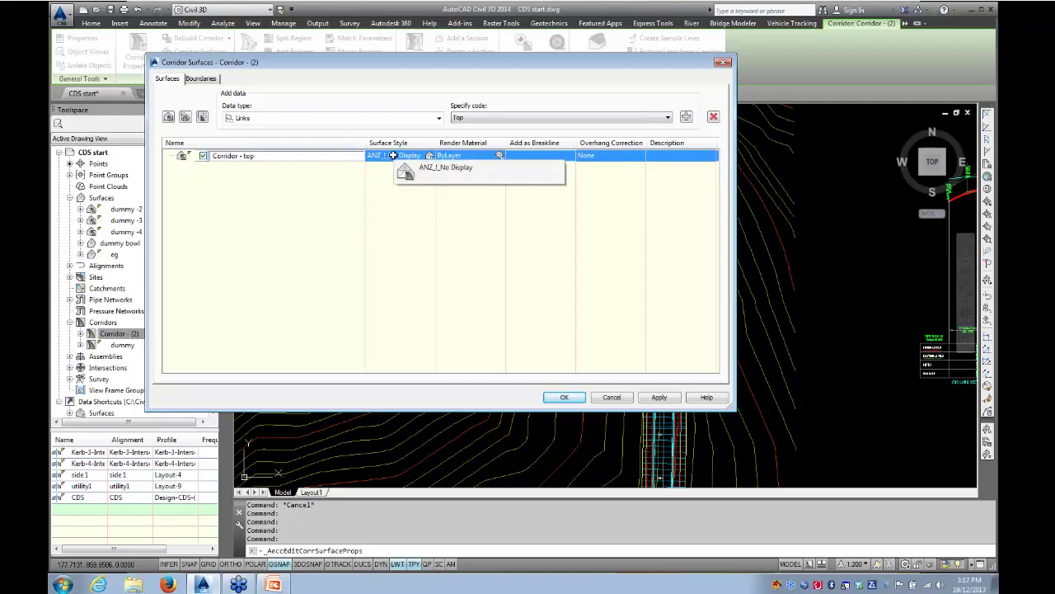
- Set the Corridor - top surface's style to ANZ_Triangulation (Cyan) and add the Top link code as its data
{"action": "left_click", "coordinate": [393, 155]}
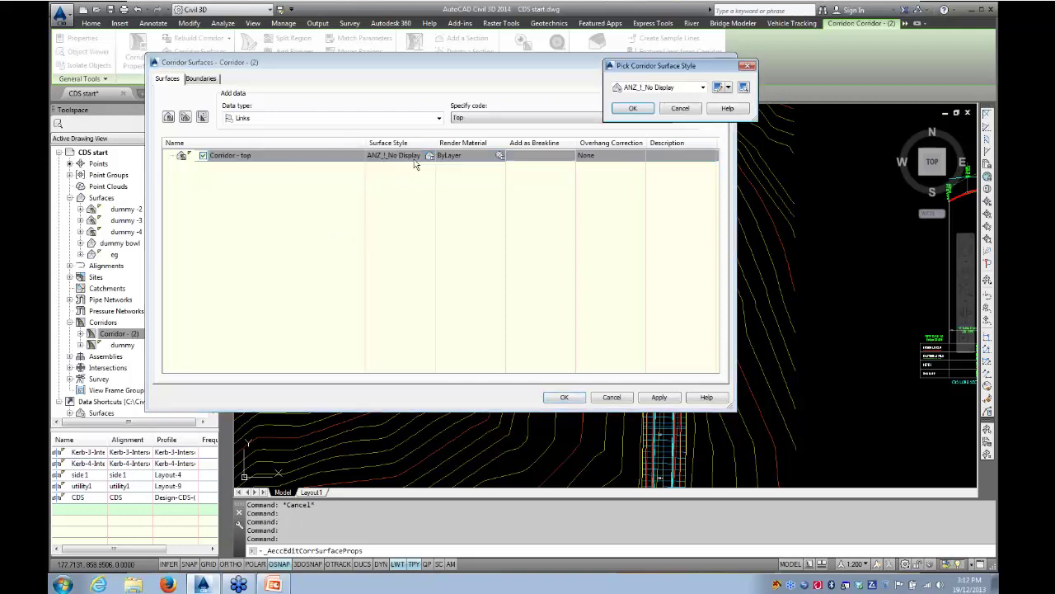
{"action": "left_click", "coordinate": [702, 87]}
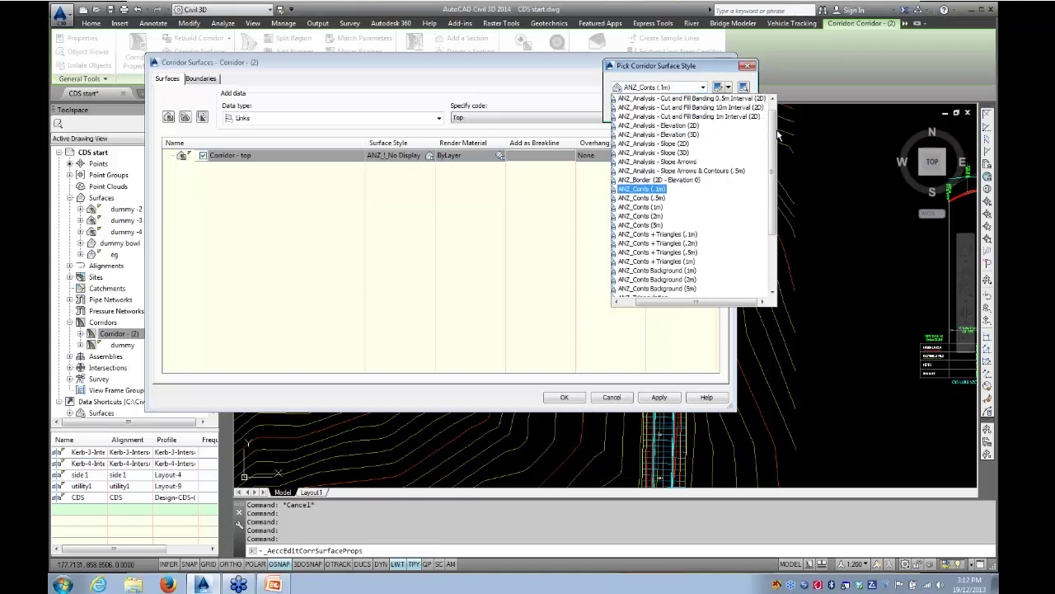
{"action": "scroll", "coordinate": [778, 134], "scroll_direction": "down", "scroll_amount": 3}
{"action": "left_click", "coordinate": [652, 256]}
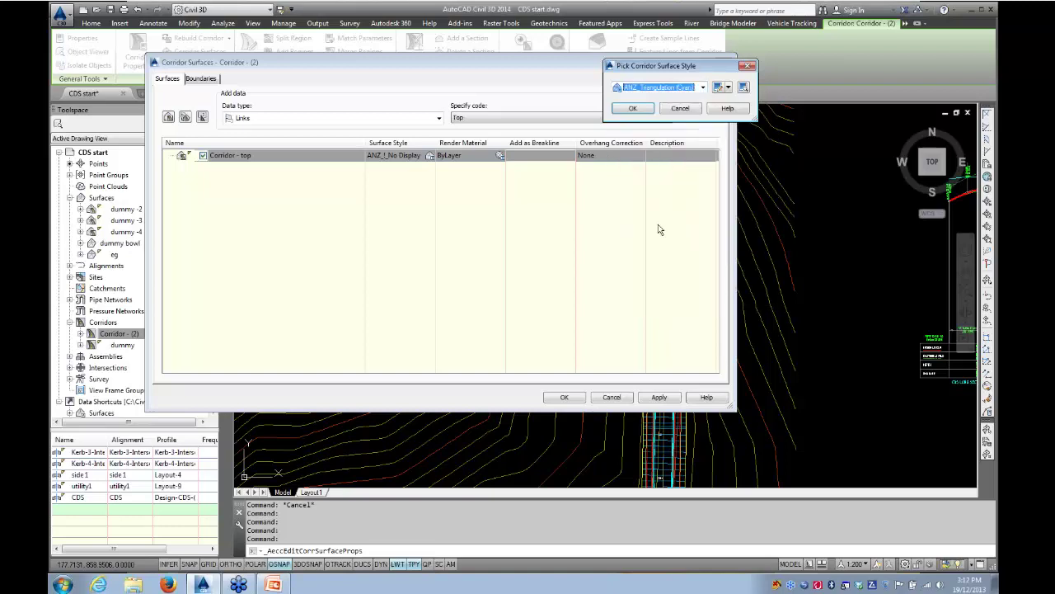
{"action": "left_click", "coordinate": [632, 111]}
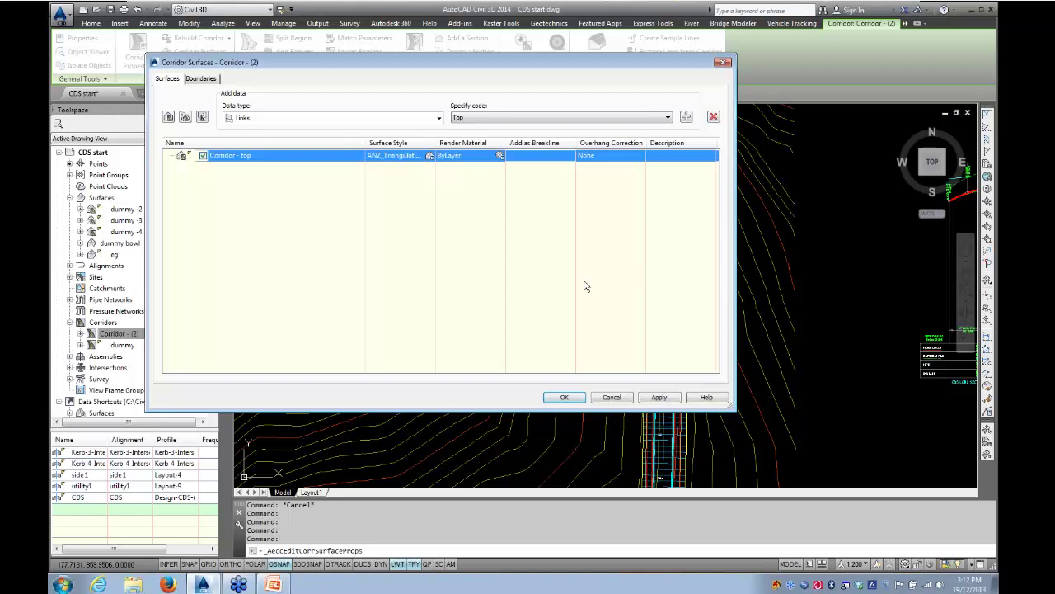
{"action": "left_click", "coordinate": [684, 120]}
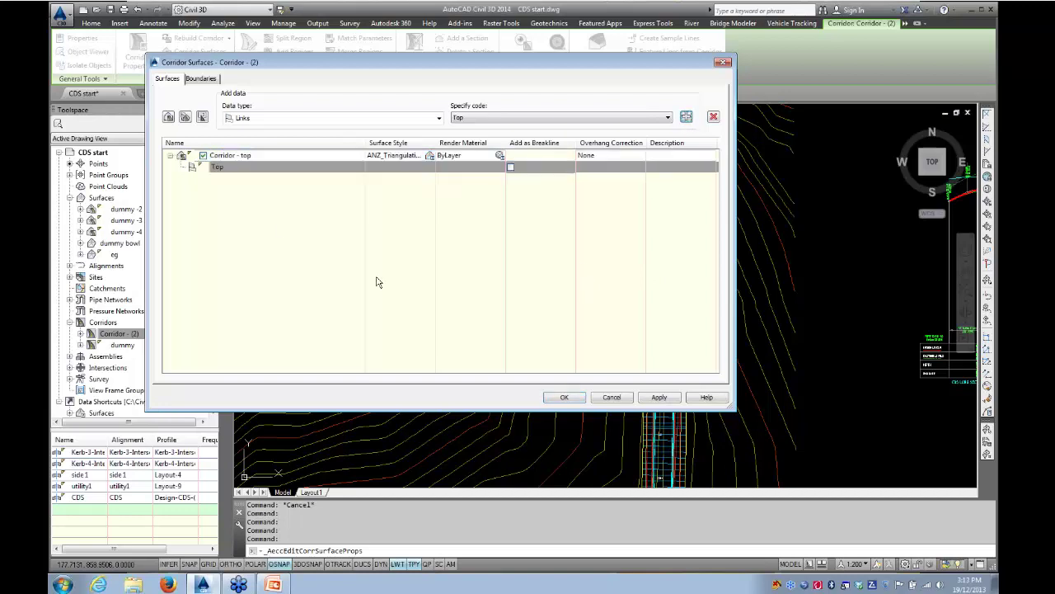
- Add the corridor extents as outer boundary of the Corridor - top surface, build the surface and clear the corridor selection
{"action": "left_click", "coordinate": [201, 78]}
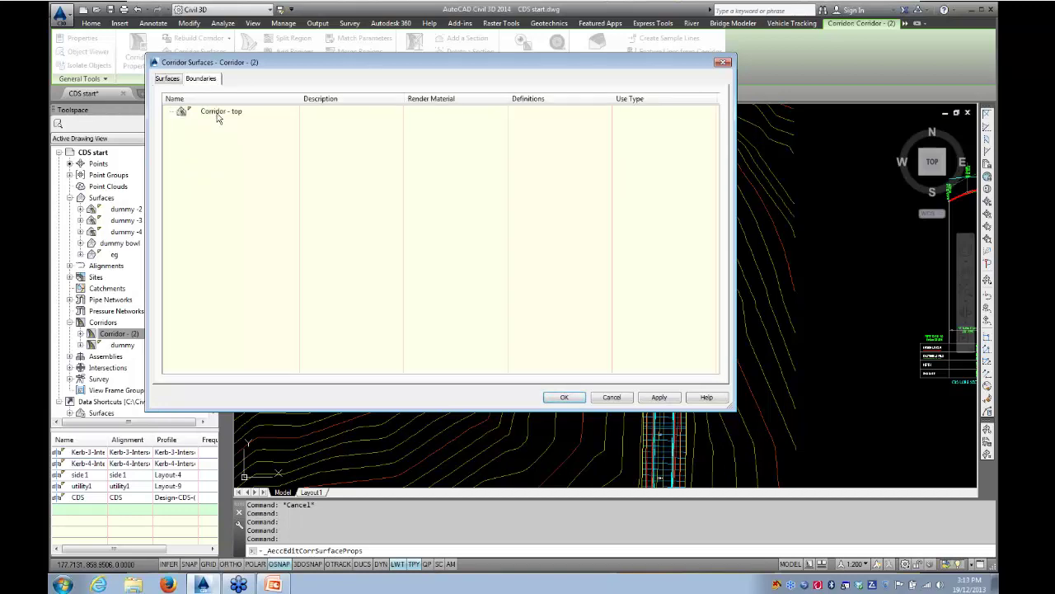
{"action": "right_click", "coordinate": [217, 115]}
{"action": "left_click", "coordinate": [259, 117]}
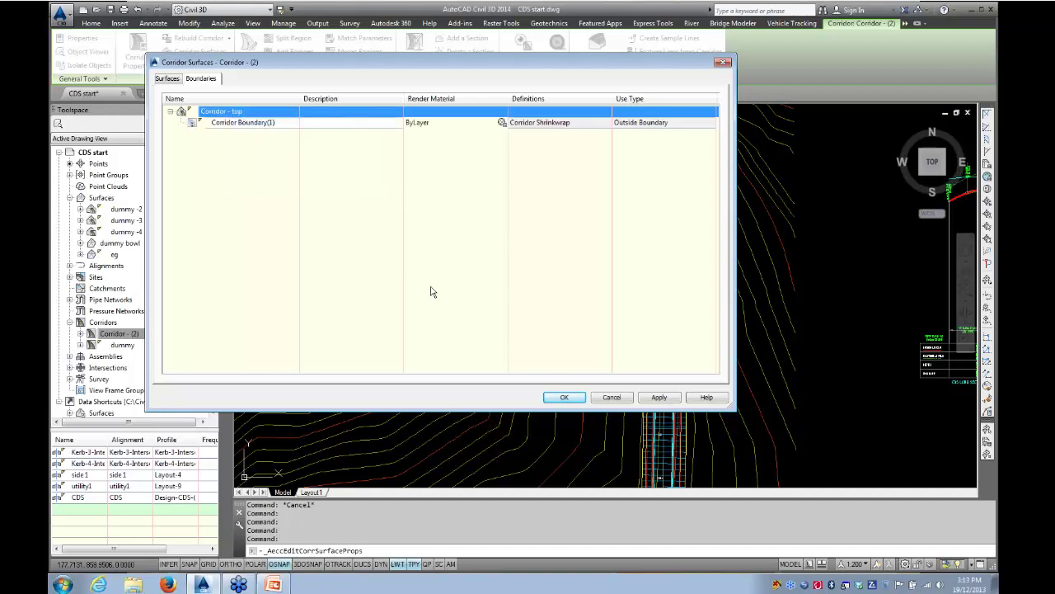
{"action": "left_click", "coordinate": [559, 399]}
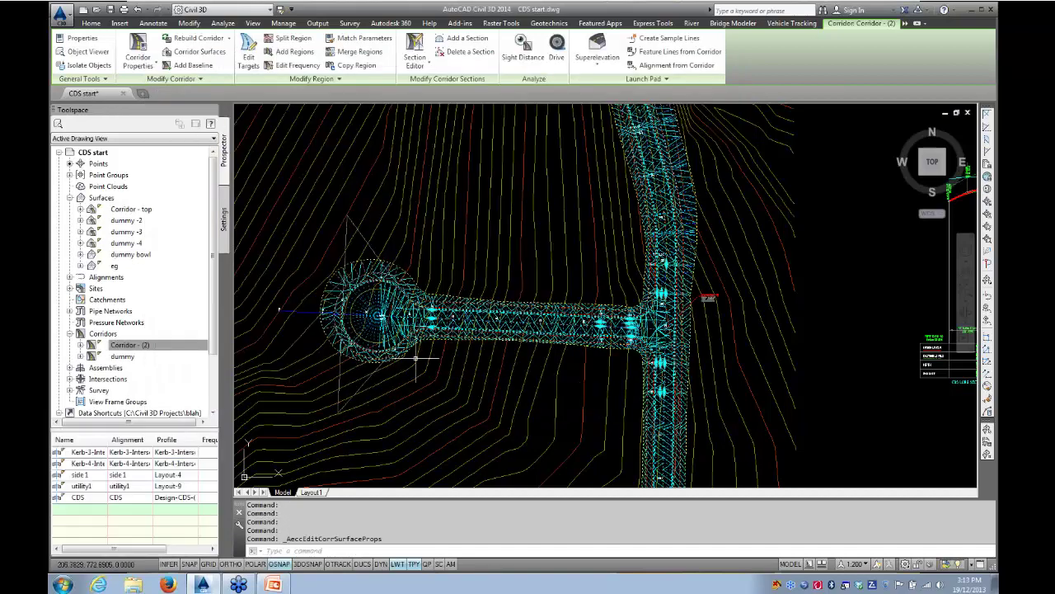
{"action": "scroll", "coordinate": [365, 313], "scroll_direction": "up", "scroll_amount": 3}
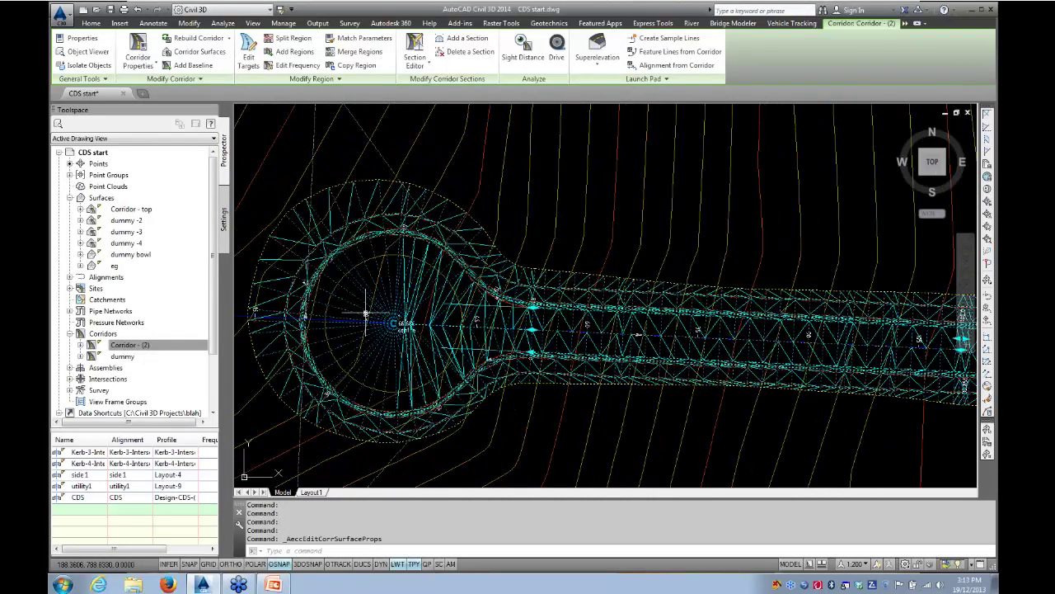
{"action": "key", "text": "Escape"}
{"action": "key", "text": "Escape"}
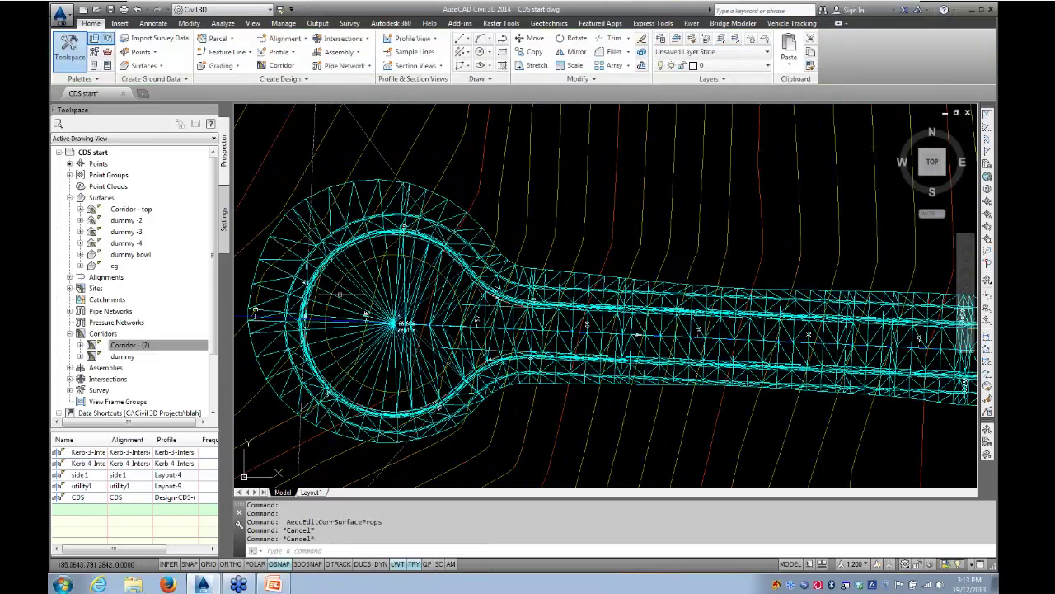
- Open the Corridor - top surface in the Object Viewer and look at the whole road layout in 3D
{"action": "left_click", "coordinate": [443, 273]}
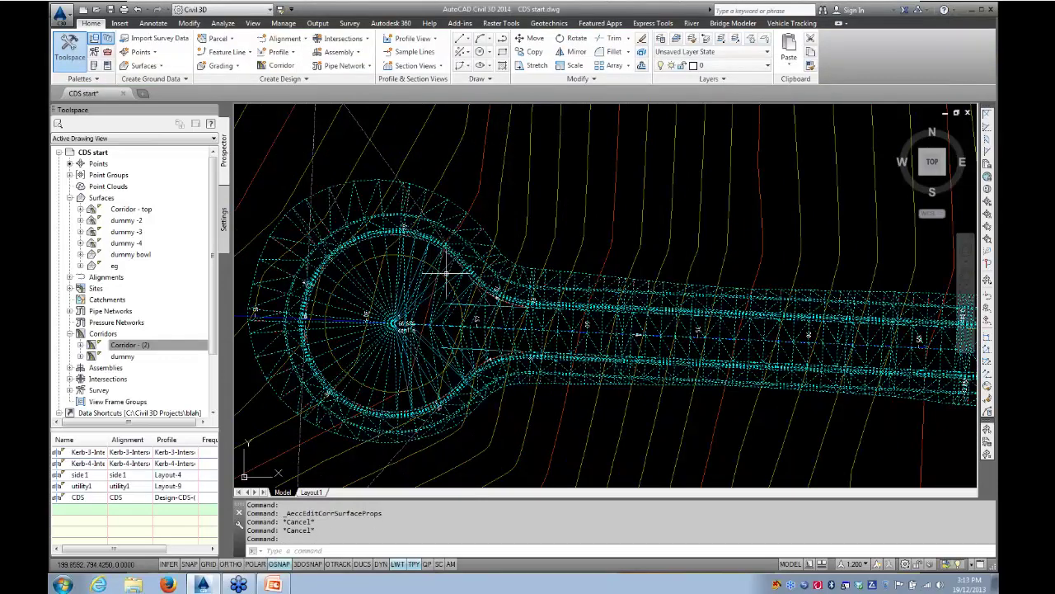
{"action": "right_click", "coordinate": [434, 278]}
{"action": "left_click", "coordinate": [468, 435]}
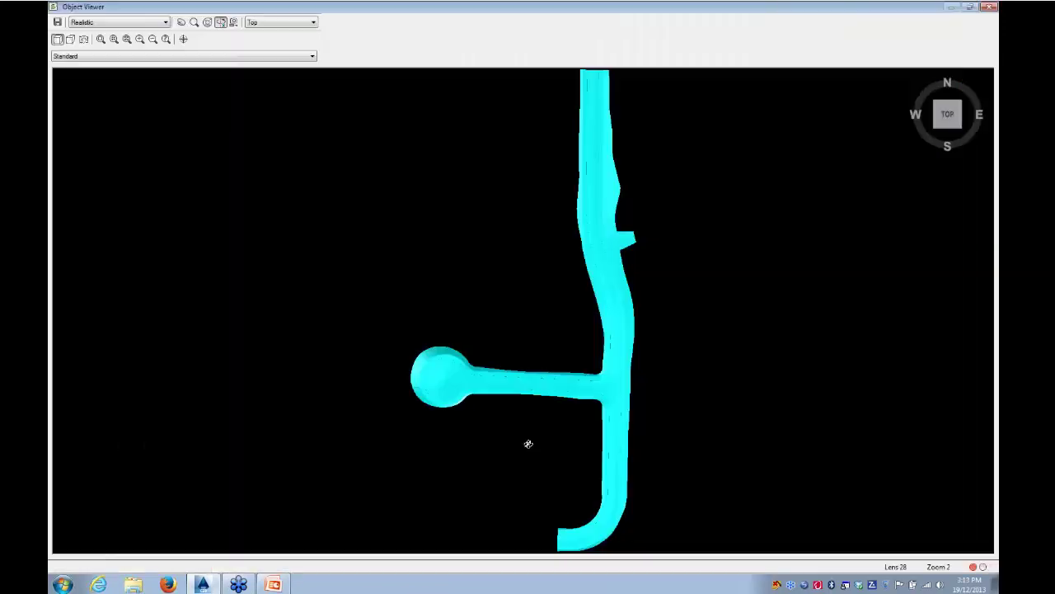
{"action": "left_click_drag", "start_coordinate": [525, 440], "coordinate": [454, 372]}
{"action": "middle_click_drag", "start_coordinate": [371, 228], "coordinate": [511, 315]}
{"action": "scroll", "coordinate": [499, 305], "scroll_direction": "up", "scroll_amount": 3}
{"action": "left_click_drag", "start_coordinate": [491, 338], "coordinate": [587, 332]}
{"action": "left_click_drag", "start_coordinate": [591, 334], "coordinate": [552, 368]}
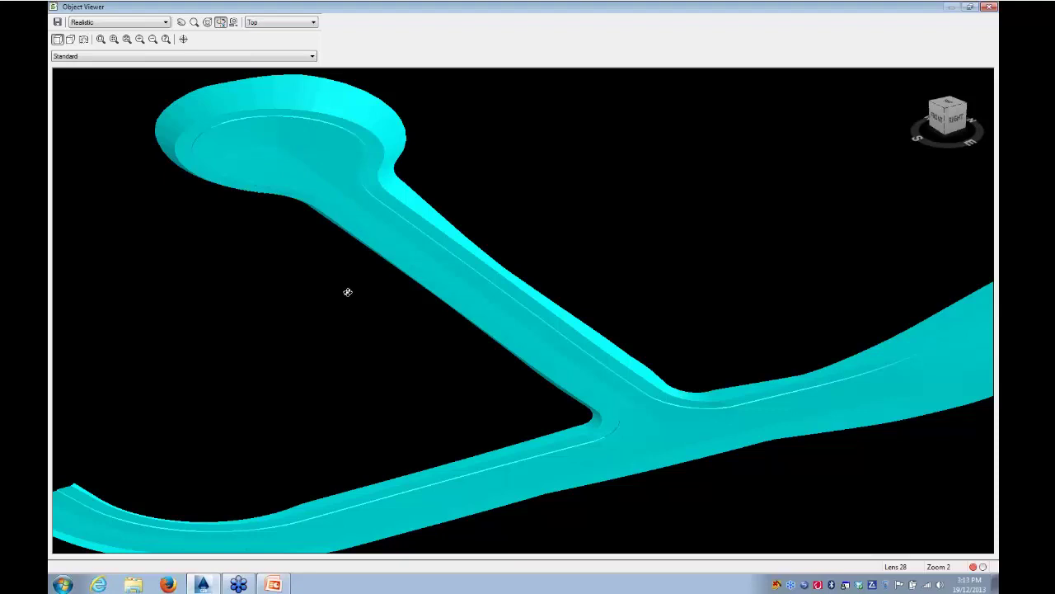
- Examine the cul-de-sac bowl and the road leading from it to the intersection on the 3D surface
{"action": "scroll", "coordinate": [337, 257], "scroll_direction": "up", "scroll_amount": 5}
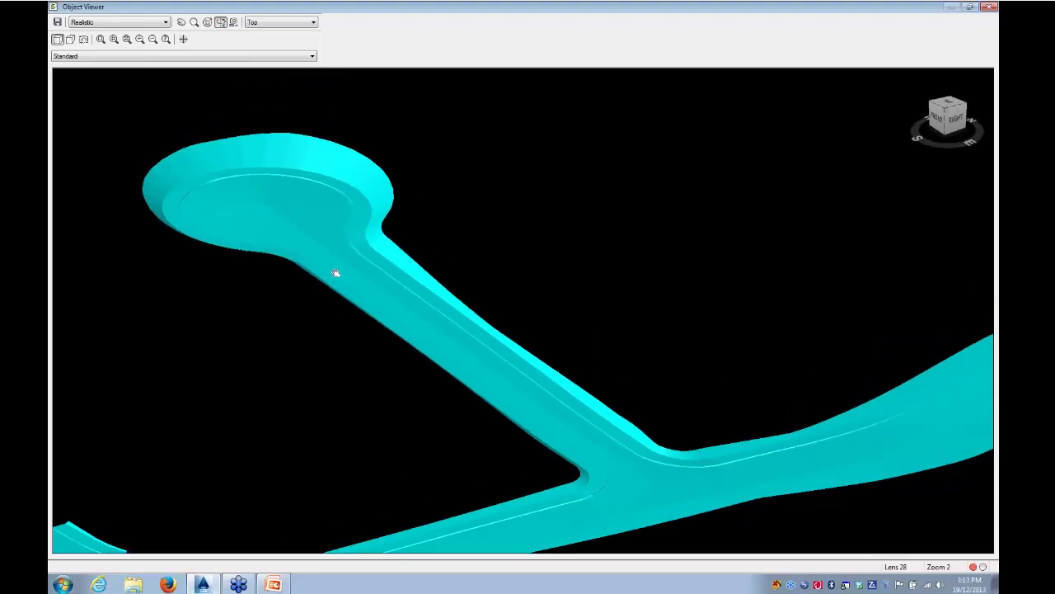
{"action": "middle_click_drag", "start_coordinate": [251, 262], "coordinate": [766, 254]}
{"action": "middle_click_drag", "start_coordinate": [471, 198], "coordinate": [582, 358]}
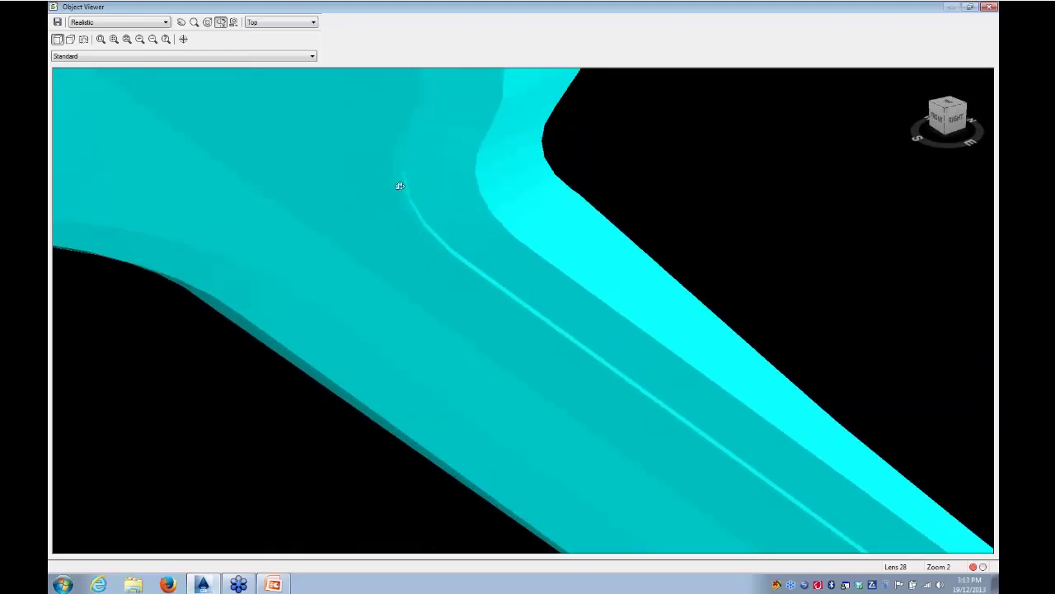
{"action": "scroll", "coordinate": [431, 231], "scroll_direction": "down", "scroll_amount": 3}
{"action": "scroll", "coordinate": [446, 234], "scroll_direction": "up", "scroll_amount": 2}
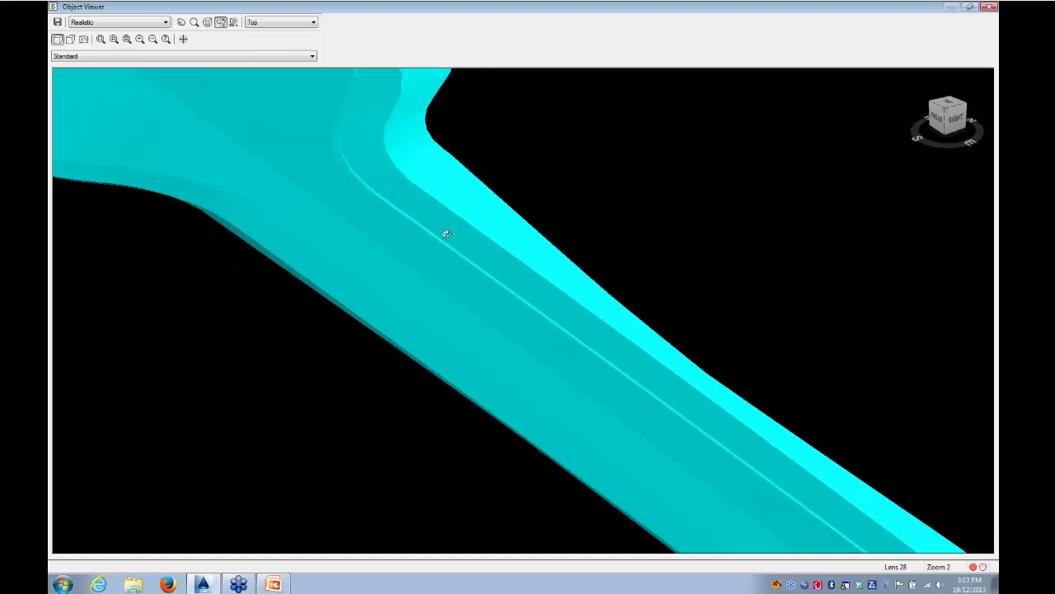
{"action": "scroll", "coordinate": [446, 234], "scroll_direction": "down", "scroll_amount": 3}
{"action": "middle_click_drag", "start_coordinate": [582, 360], "coordinate": [481, 234]}
{"action": "scroll", "coordinate": [551, 328], "scroll_direction": "up", "scroll_amount": 2}
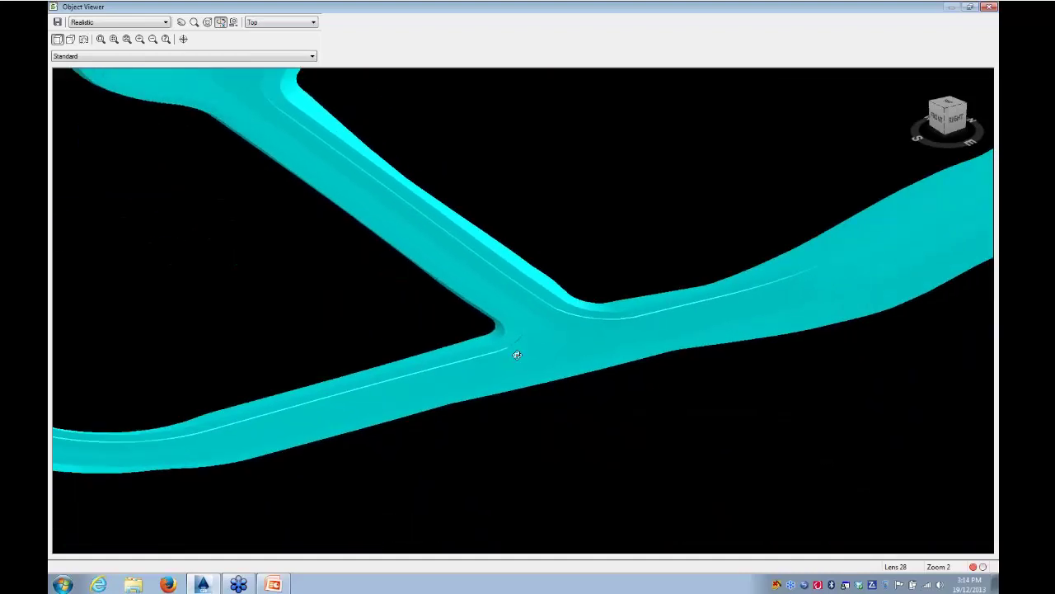
- Examine the kerb returns on both sides of the intersection in 3D, and close the Object Viewer
{"action": "scroll", "coordinate": [517, 355], "scroll_direction": "up", "scroll_amount": 2}
{"action": "middle_click_drag", "start_coordinate": [502, 358], "coordinate": [442, 339]}
{"action": "scroll", "coordinate": [442, 339], "scroll_direction": "up", "scroll_amount": 1}
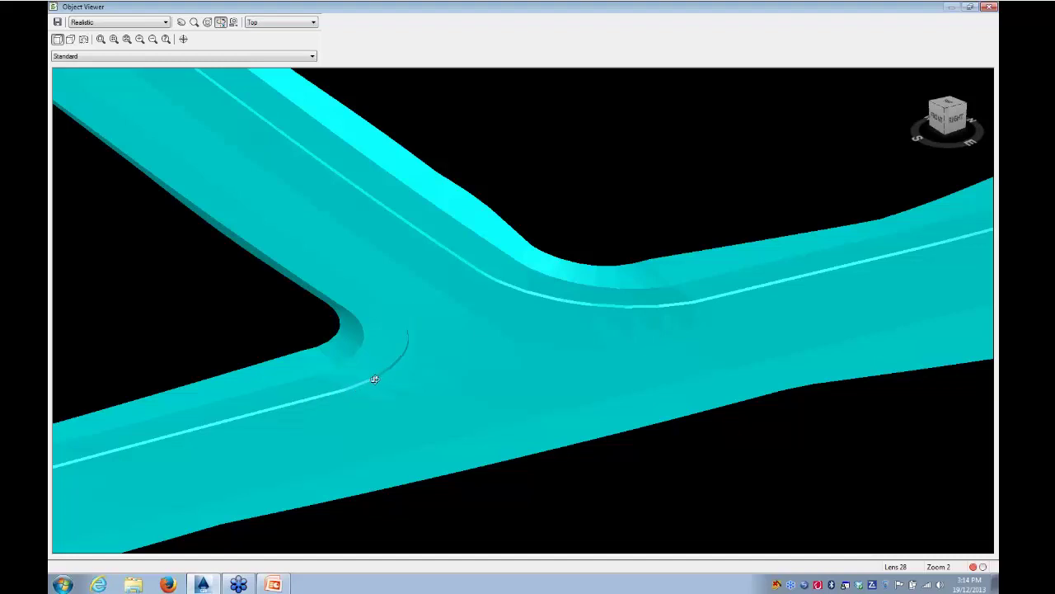
{"action": "scroll", "coordinate": [351, 393], "scroll_direction": "up", "scroll_amount": 1}
{"action": "scroll", "coordinate": [341, 399], "scroll_direction": "up", "scroll_amount": 2}
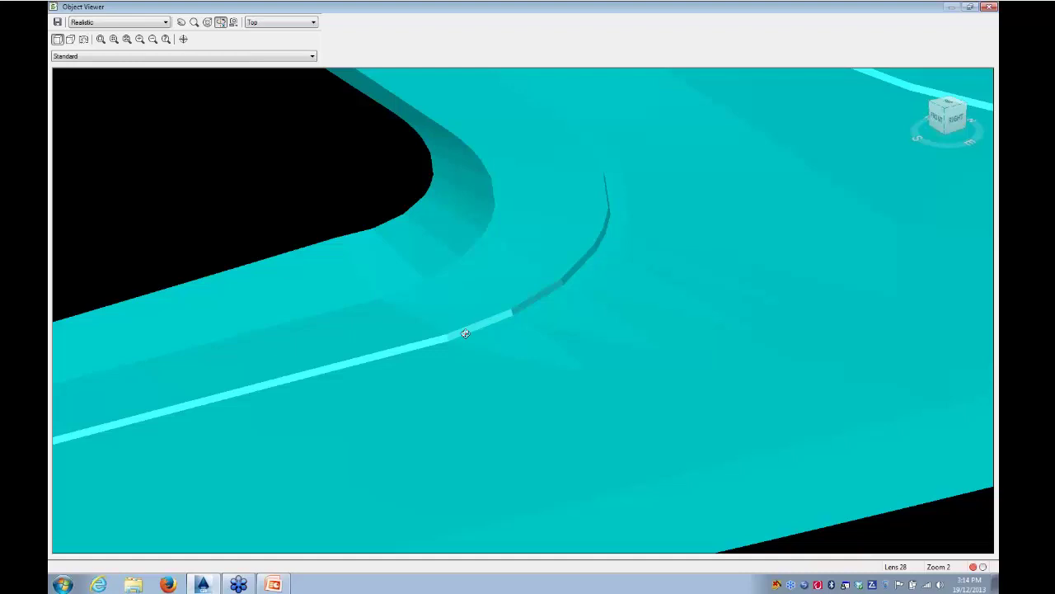
{"action": "scroll", "coordinate": [480, 334], "scroll_direction": "down", "scroll_amount": 3}
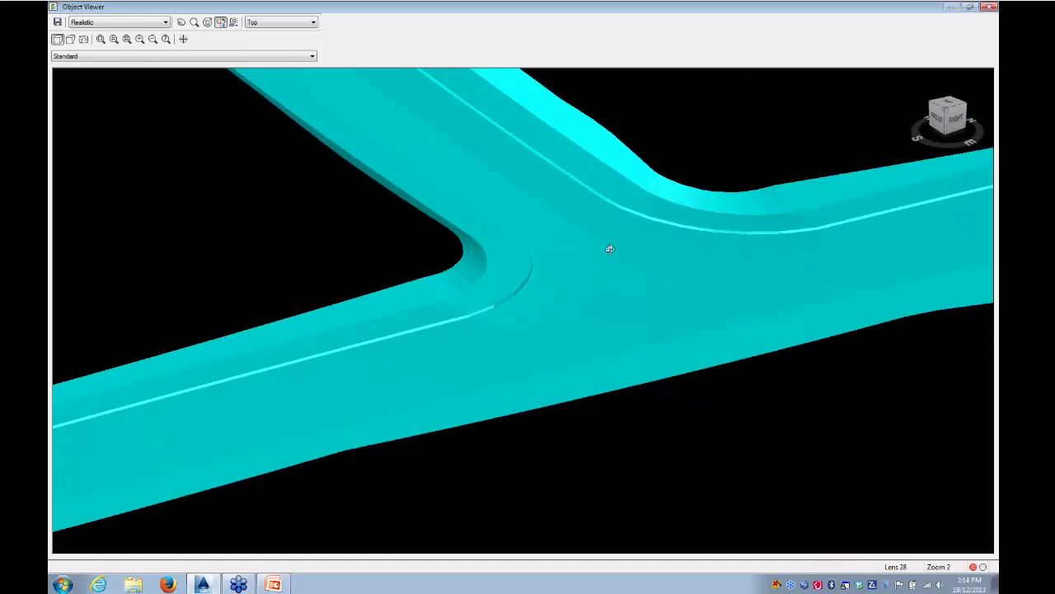
{"action": "middle_click_drag", "start_coordinate": [632, 261], "coordinate": [449, 272]}
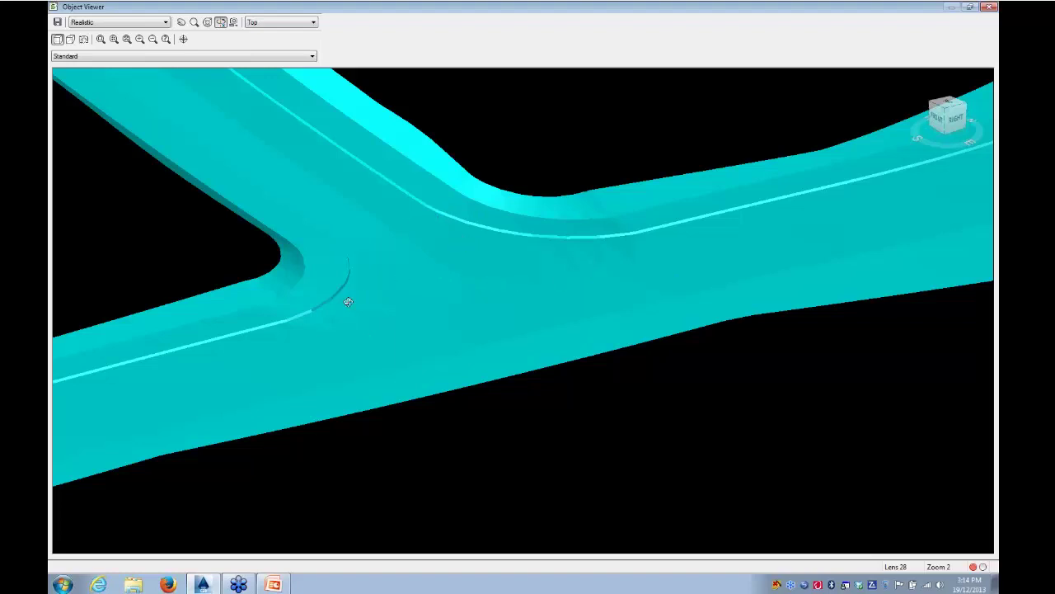
{"action": "middle_click_drag", "start_coordinate": [348, 299], "coordinate": [537, 243]}
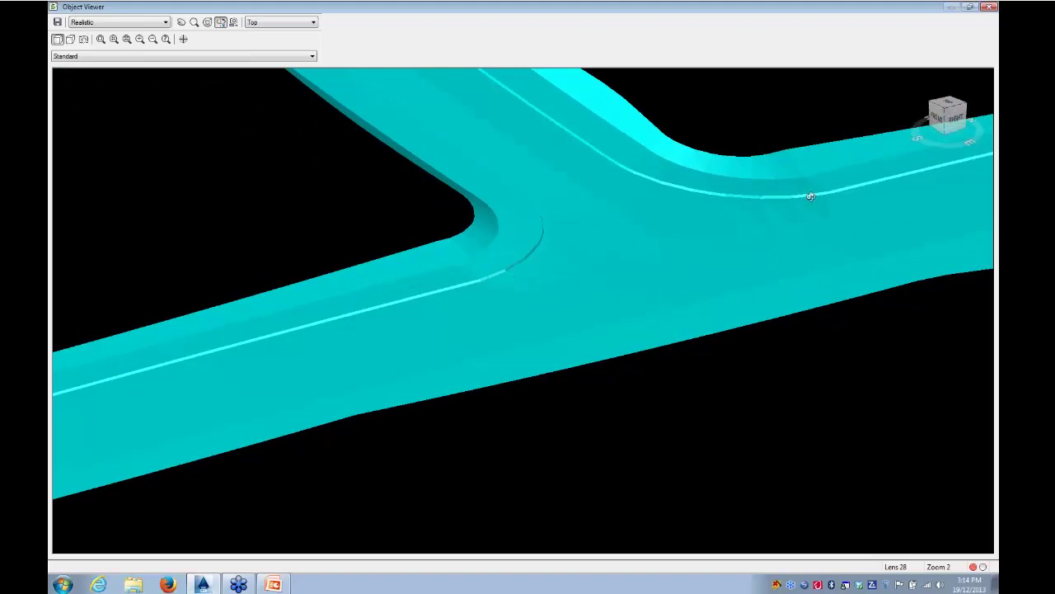
{"action": "left_click_drag", "start_coordinate": [810, 196], "coordinate": [624, 245]}
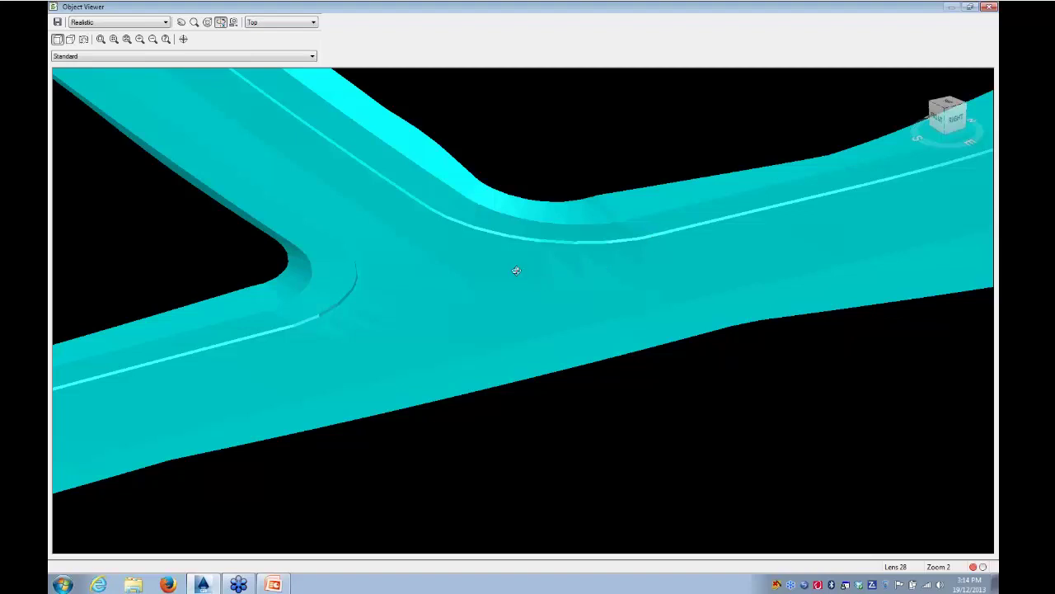
{"action": "middle_click_drag", "start_coordinate": [297, 335], "coordinate": [430, 321]}
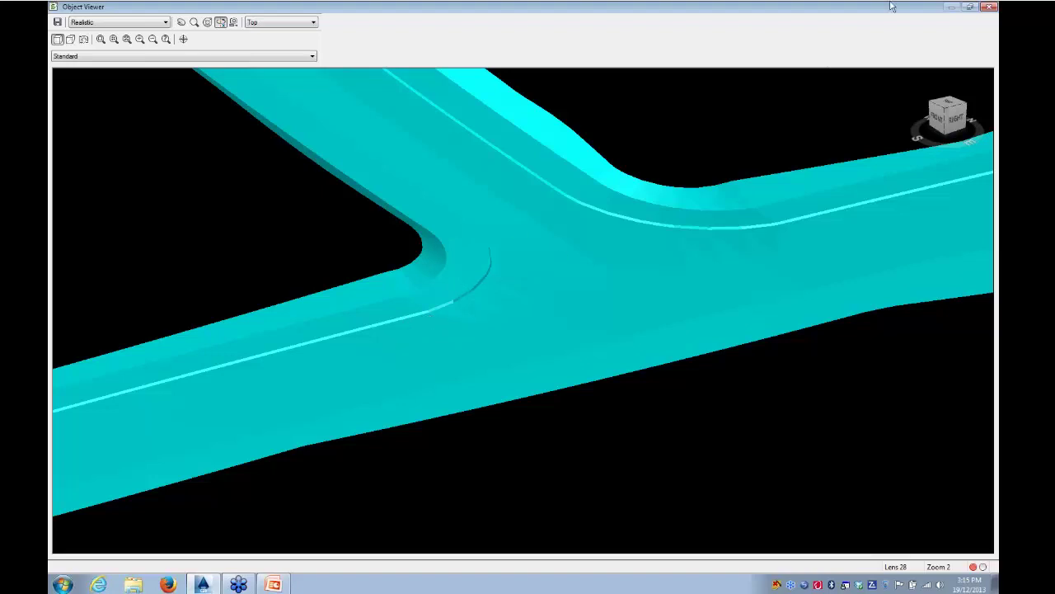
{"action": "left_click", "coordinate": [994, 7]}
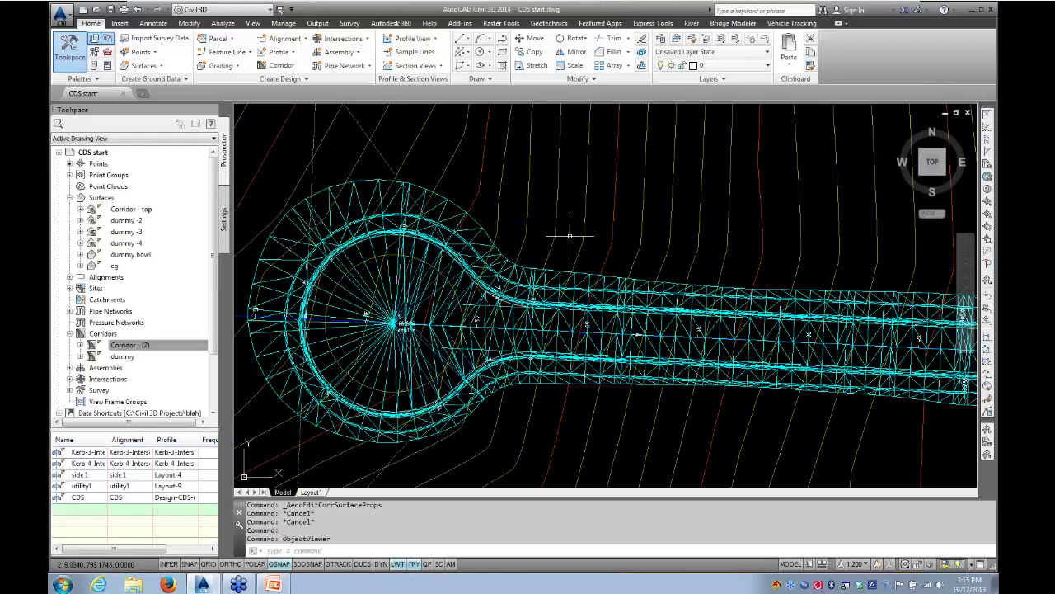
- Send the Corridor - top surface behind the other objects in the display order at the intersection
{"action": "scroll", "coordinate": [565, 231], "scroll_direction": "down", "scroll_amount": 3}
{"action": "middle_click_drag", "start_coordinate": [459, 247], "coordinate": [391, 231]}
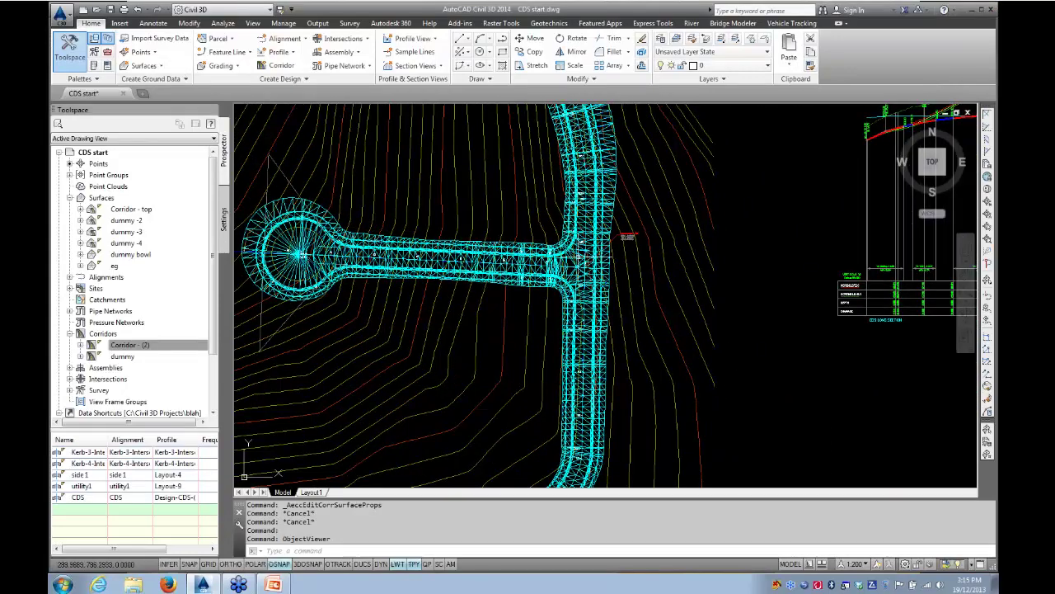
{"action": "scroll", "coordinate": [579, 262], "scroll_direction": "up", "scroll_amount": 3}
{"action": "scroll", "coordinate": [580, 262], "scroll_direction": "up", "scroll_amount": 3}
{"action": "left_click", "coordinate": [611, 280]}
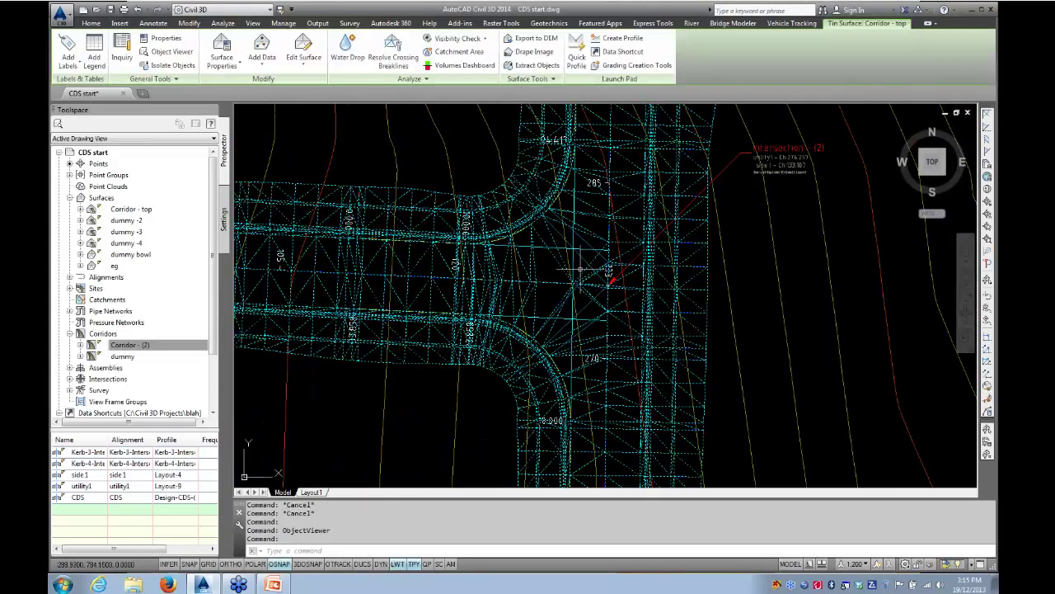
{"action": "right_click", "coordinate": [581, 271]}
{"action": "mouse_move", "coordinate": [611, 339]}
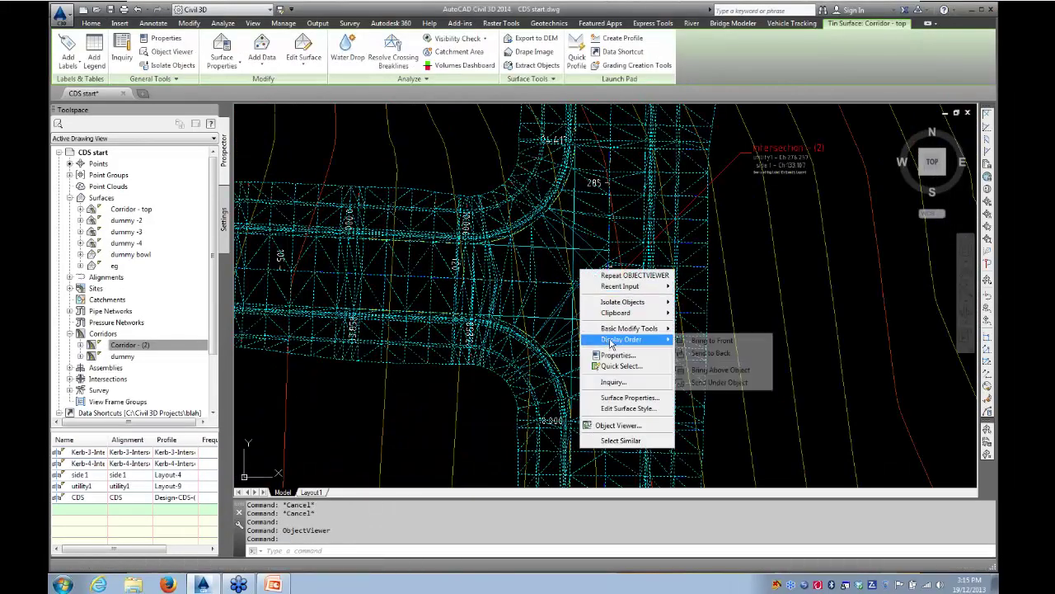
{"action": "left_click", "coordinate": [719, 354]}
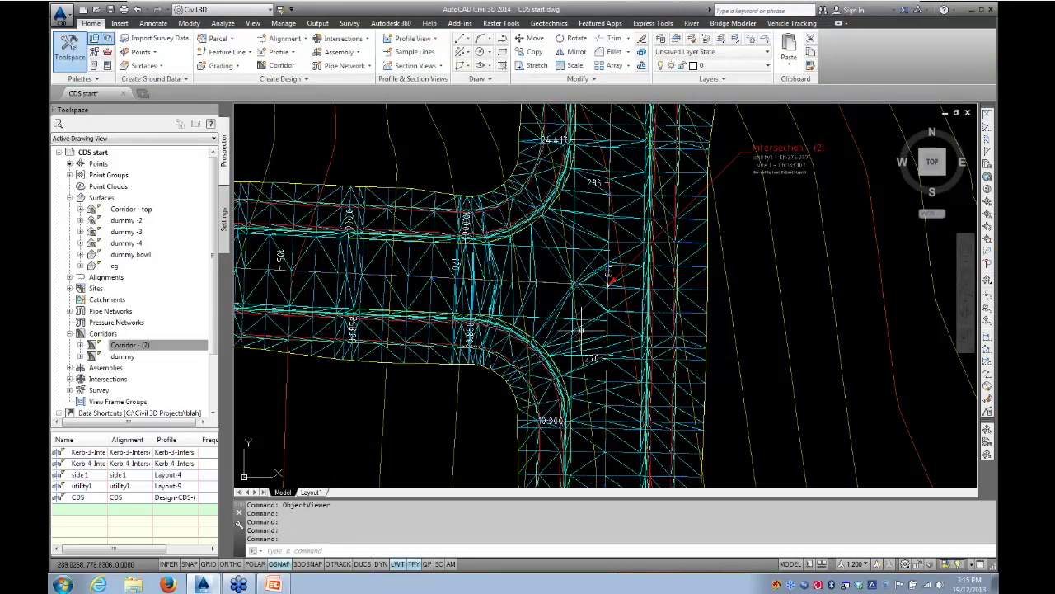
- Add the Flange feature line code to the data of Corridor - (2)'s Corridor - top surface
{"action": "left_click", "coordinate": [582, 330]}
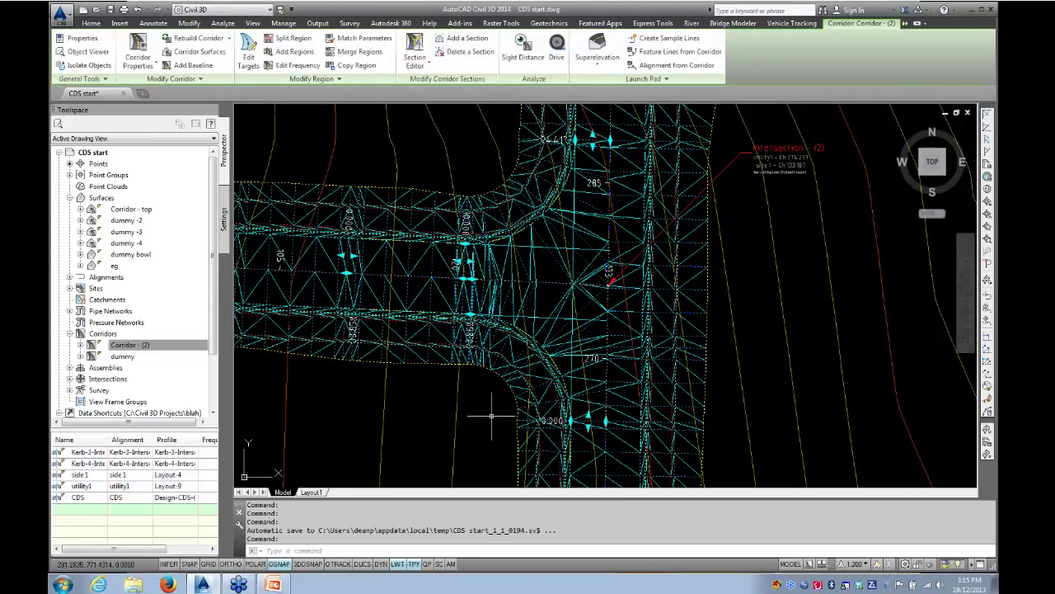
{"action": "left_click", "coordinate": [196, 53]}
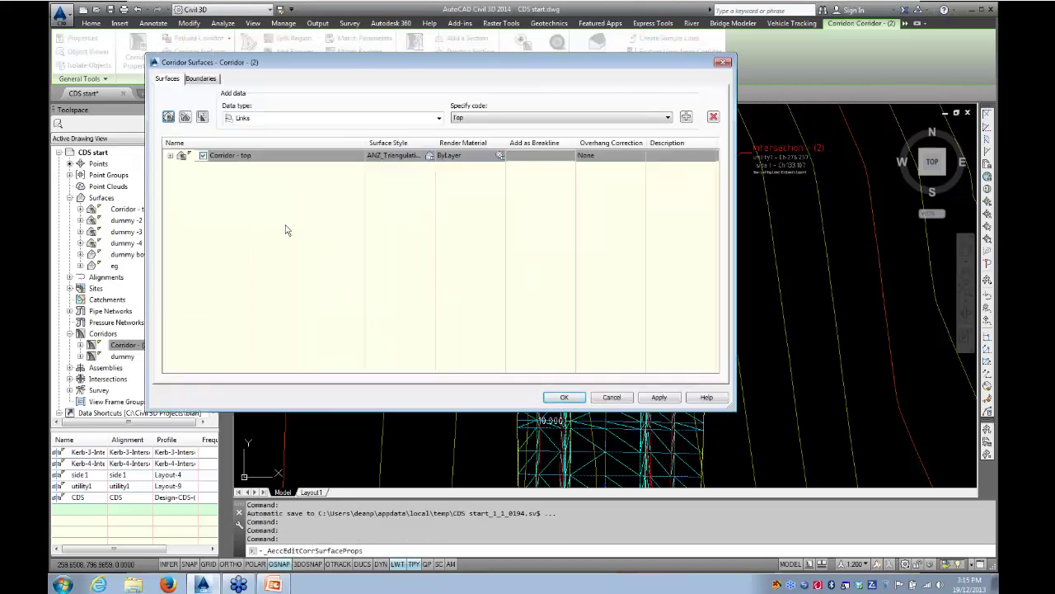
{"action": "left_click", "coordinate": [169, 155]}
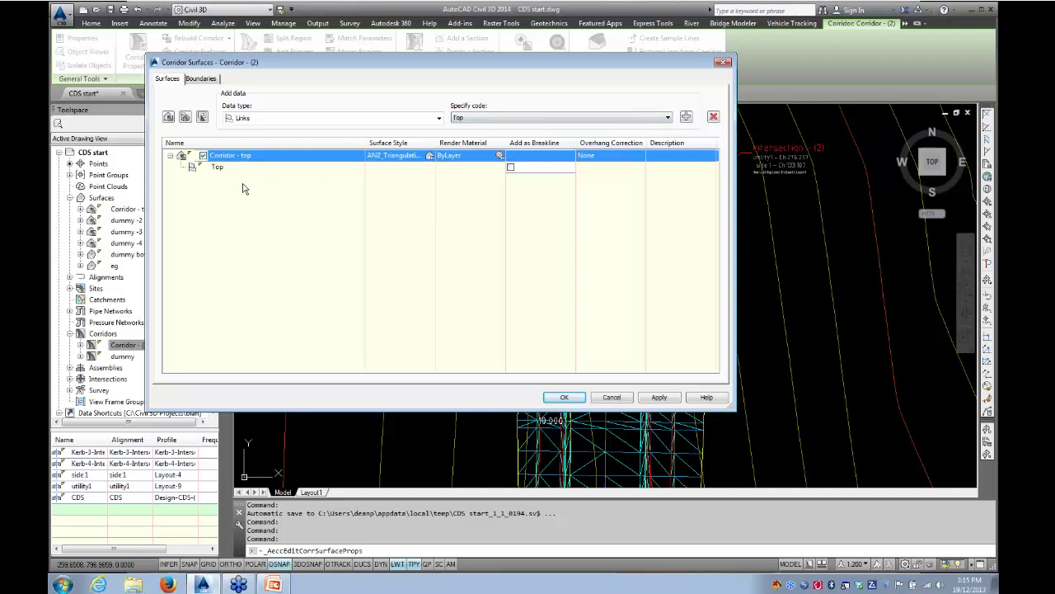
{"action": "left_click", "coordinate": [439, 118]}
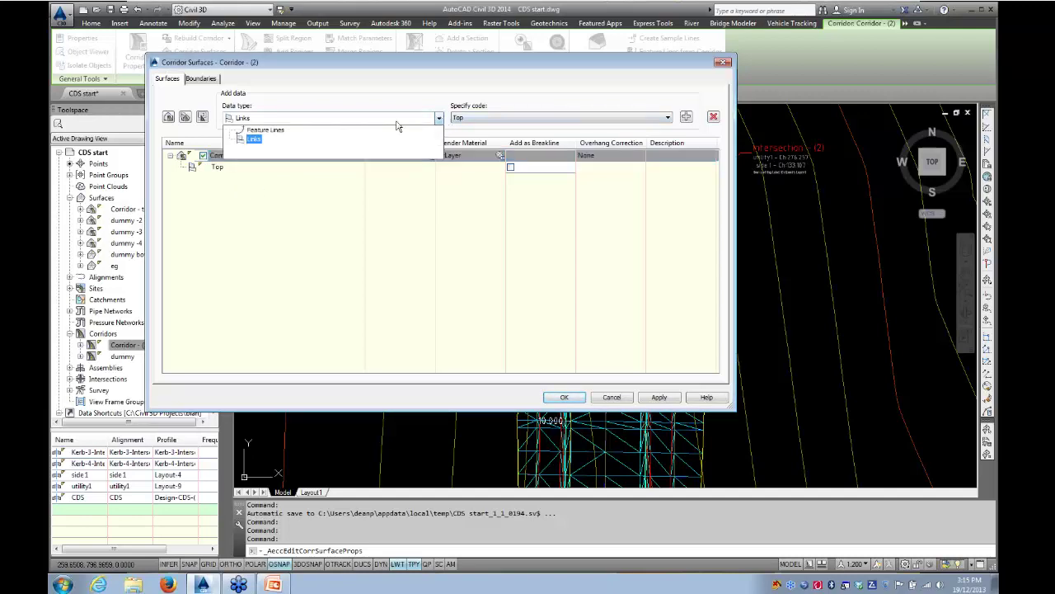
{"action": "left_click", "coordinate": [257, 131]}
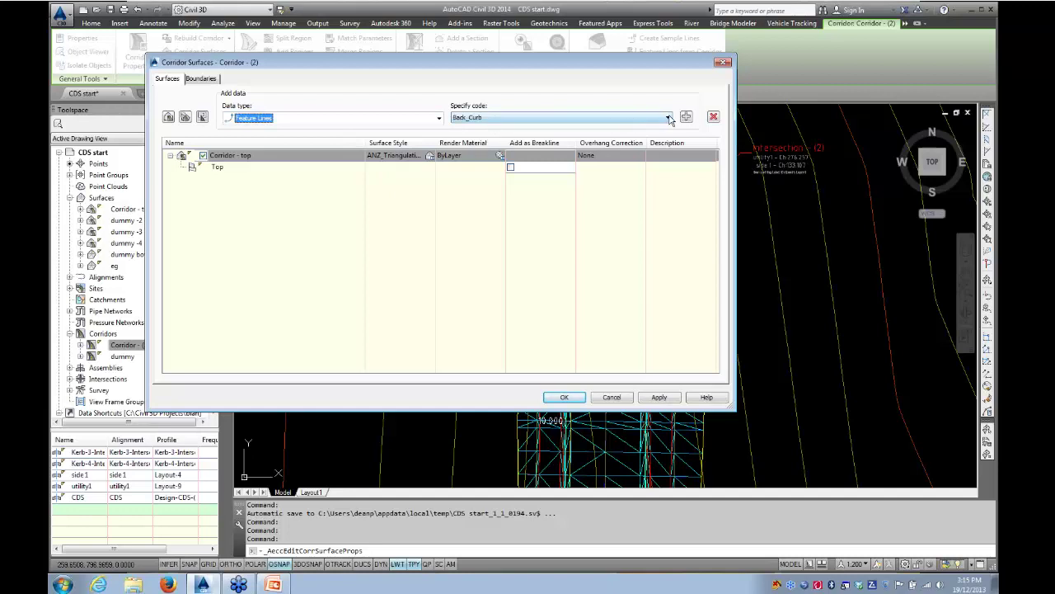
{"action": "left_click", "coordinate": [667, 118]}
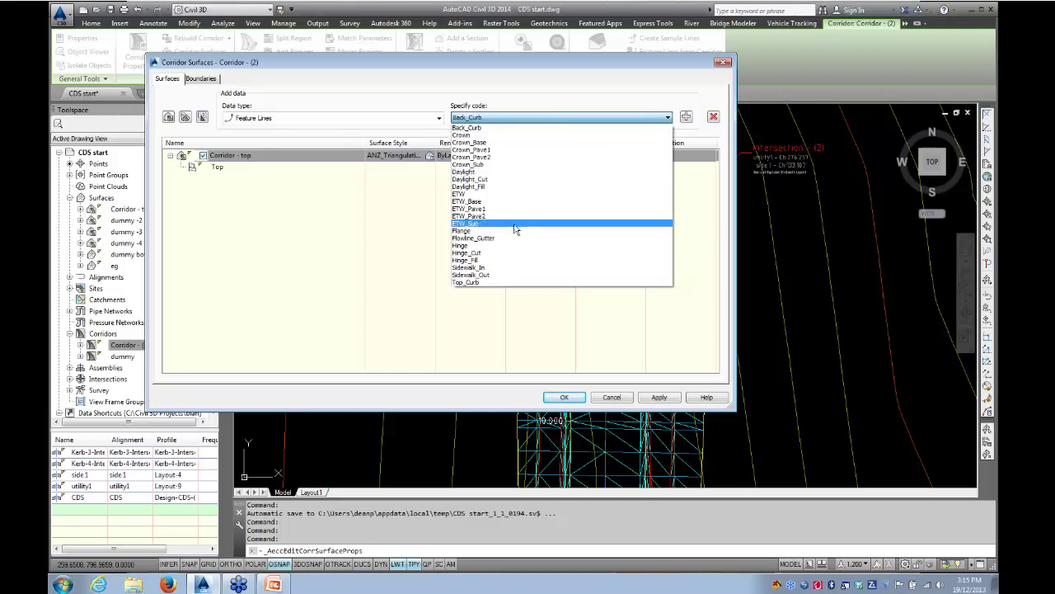
{"action": "left_click", "coordinate": [461, 232]}
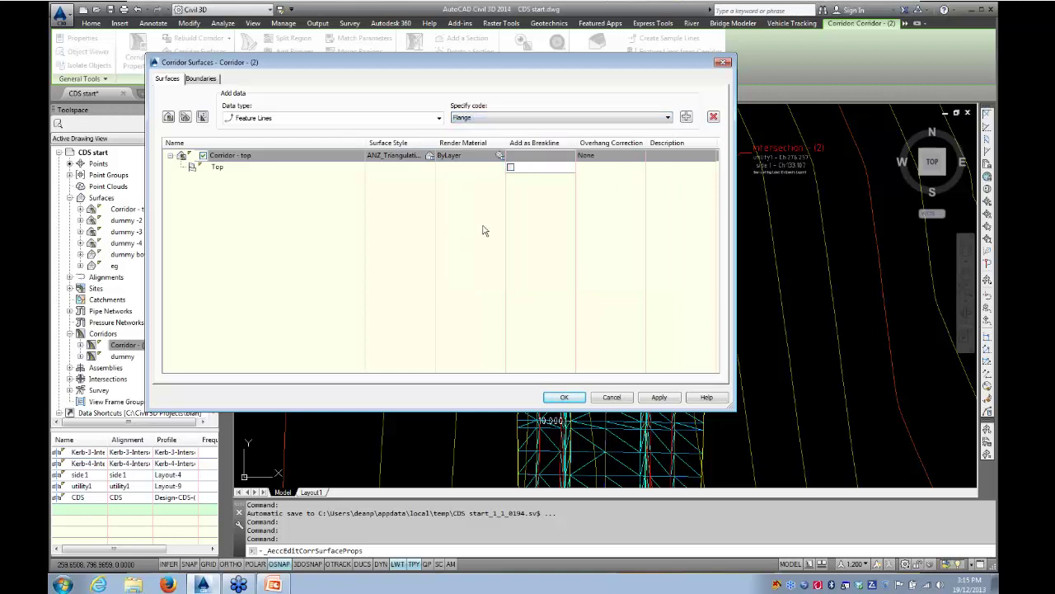
{"action": "left_click", "coordinate": [686, 118]}
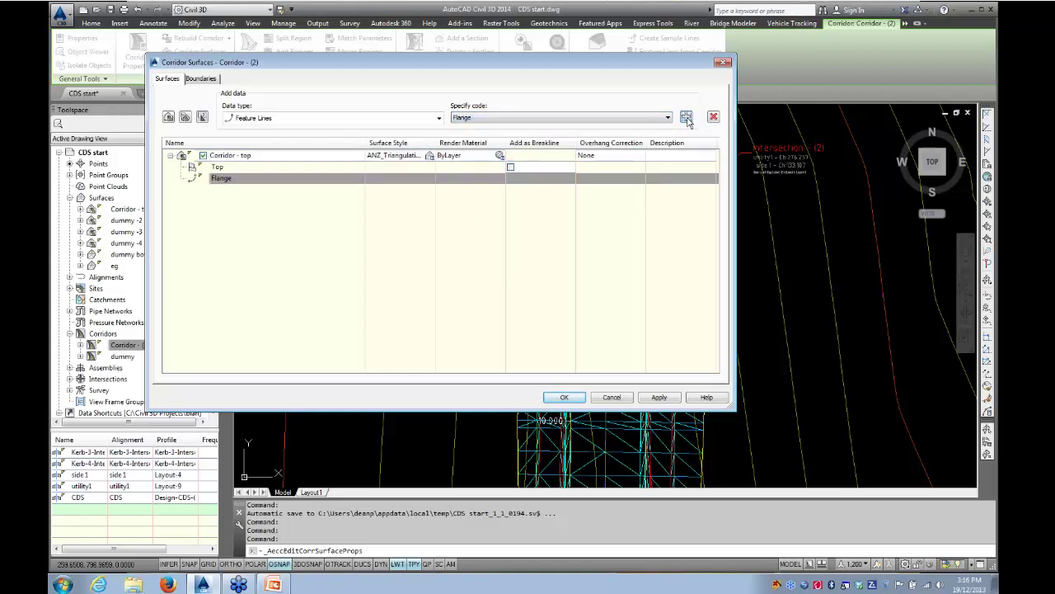
- Add the Flowline_Gutter and Top_Curb feature line codes to the Corridor - top surface, rebuild it and clear the corridor selection
{"action": "left_click", "coordinate": [665, 118]}
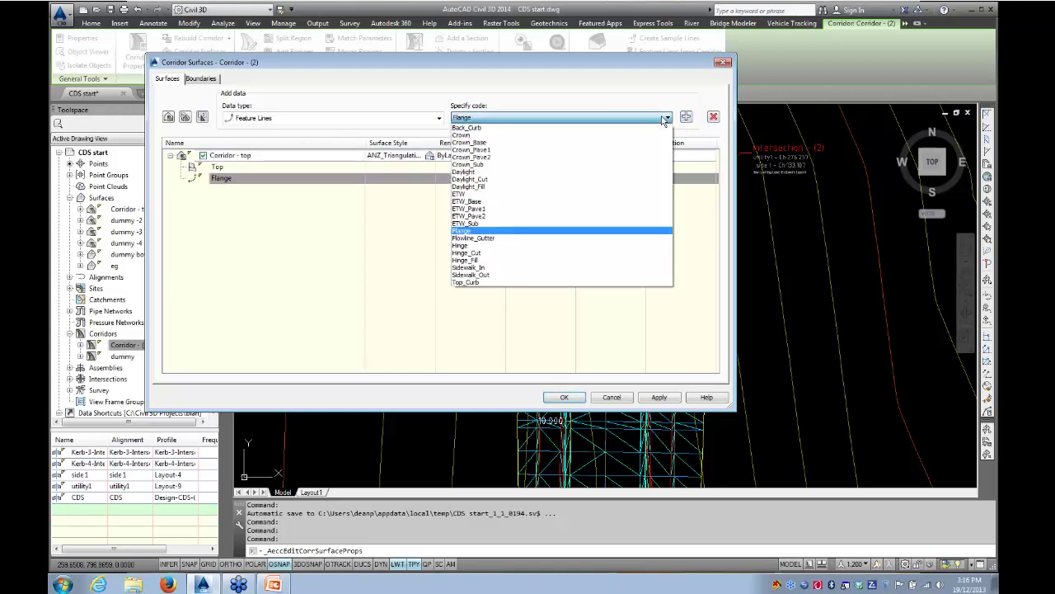
{"action": "left_click", "coordinate": [488, 238]}
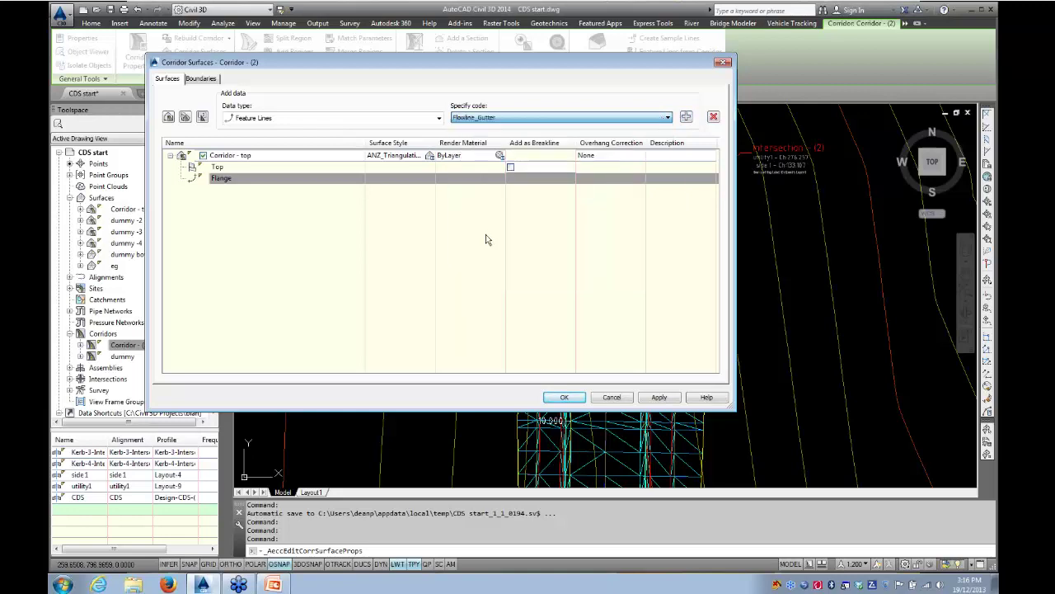
{"action": "left_click", "coordinate": [686, 117]}
{"action": "left_click", "coordinate": [667, 118]}
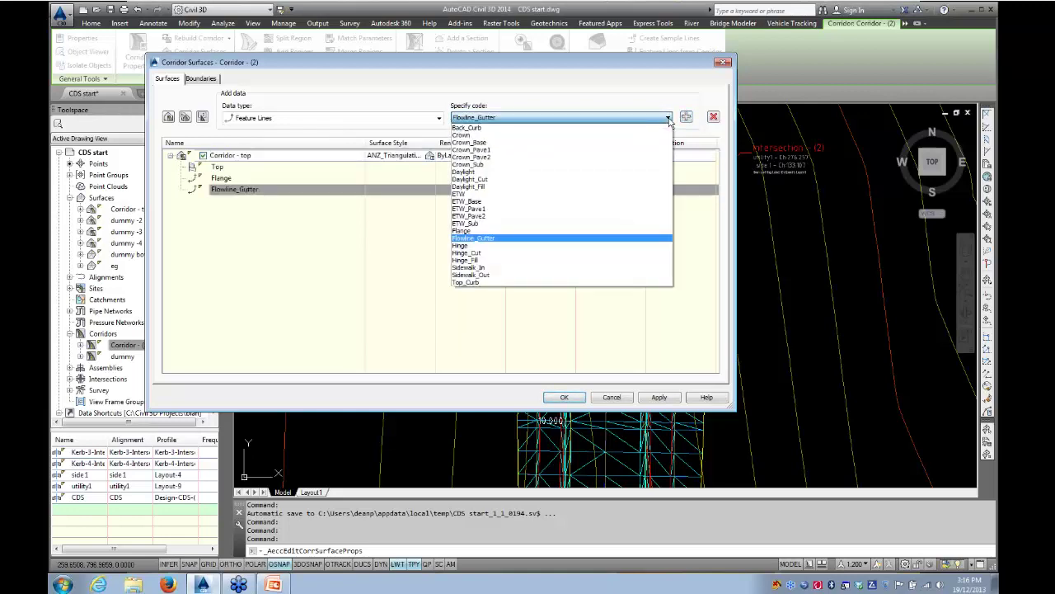
{"action": "left_click", "coordinate": [486, 282]}
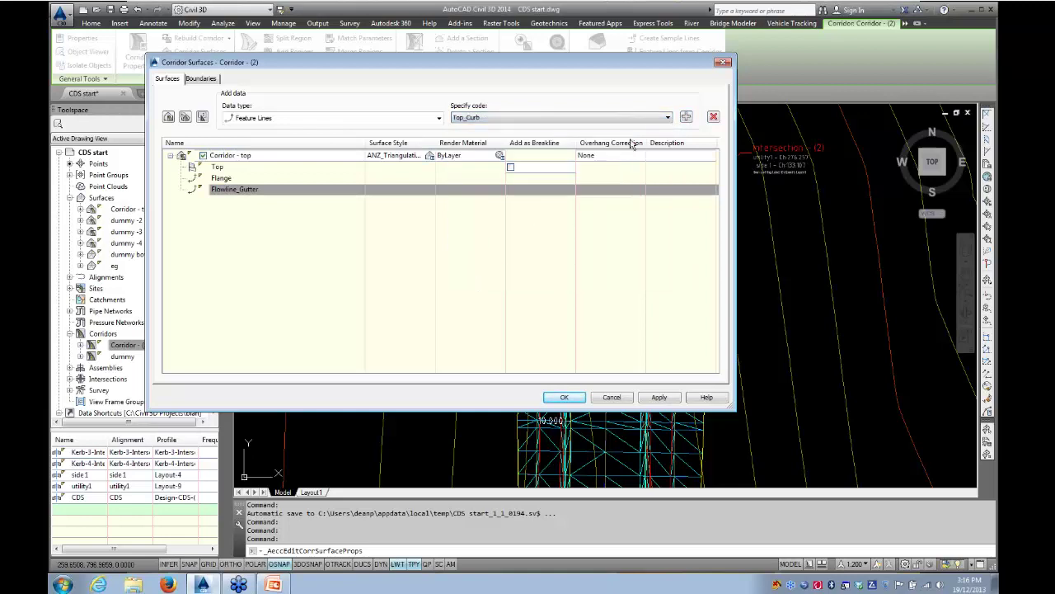
{"action": "left_click", "coordinate": [686, 117]}
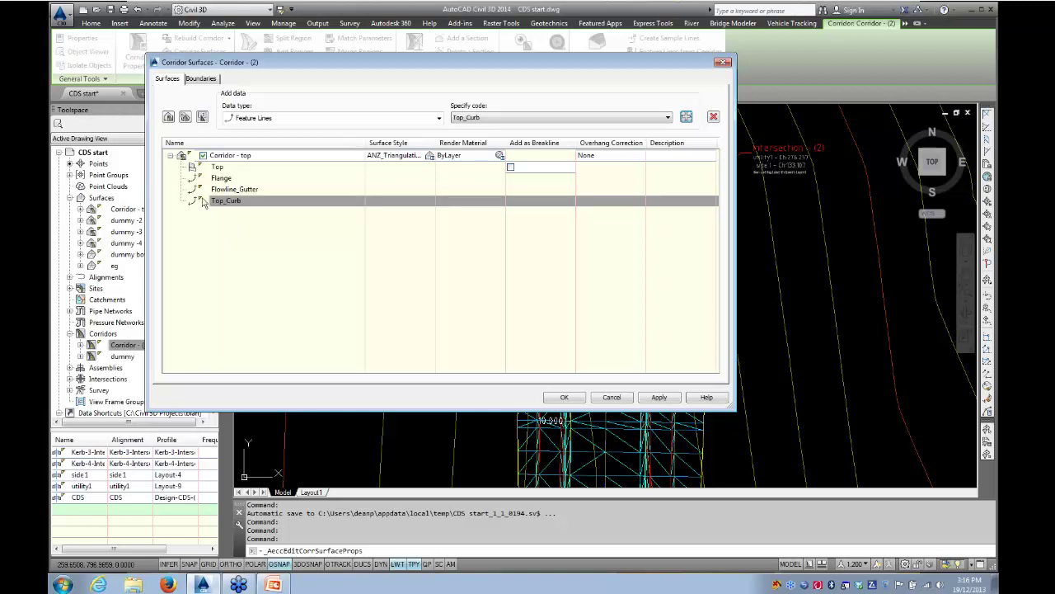
{"action": "left_click", "coordinate": [573, 399]}
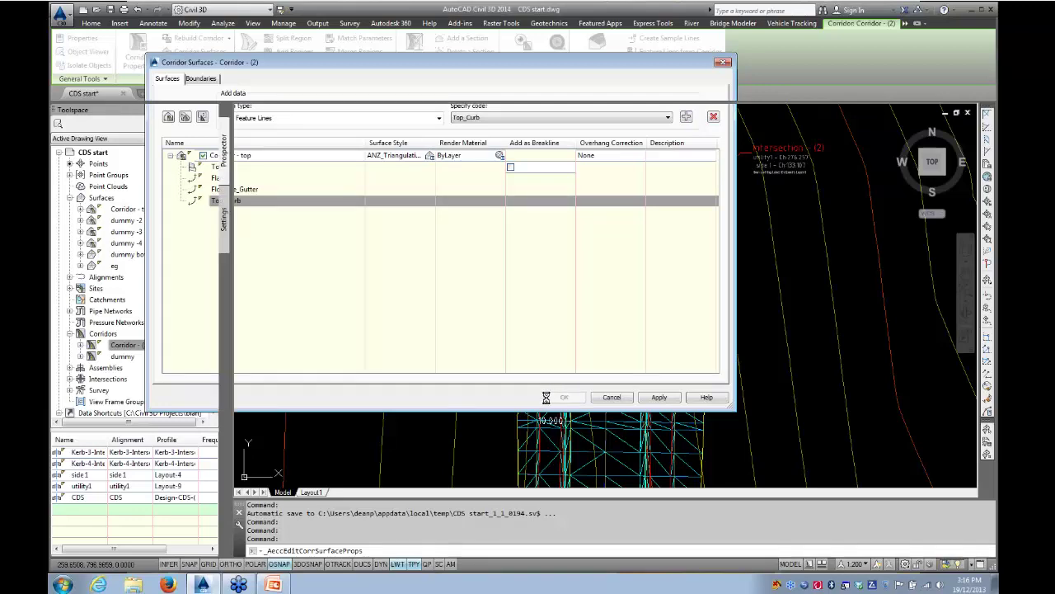
{"action": "middle_click_drag", "start_coordinate": [425, 338], "coordinate": [519, 312]}
{"action": "key", "text": "Escape"}
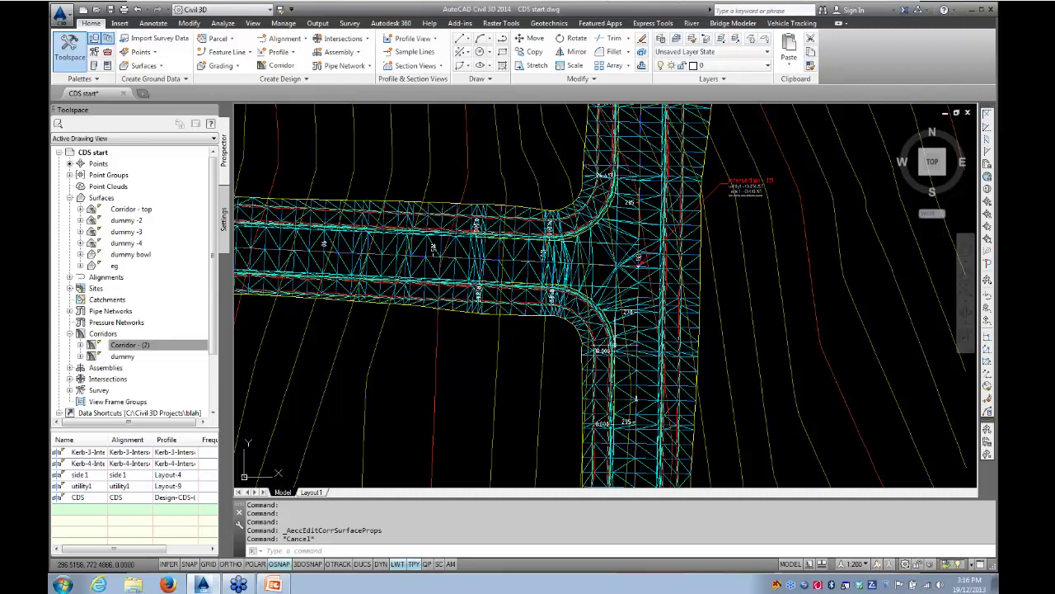
- Swap triangle edges of the Corridor - top surface along the kerb near chainage 10.000, including the diagonal on its road side
{"action": "scroll", "coordinate": [608, 357], "scroll_direction": "up", "scroll_amount": 8}
{"action": "middle_click_drag", "start_coordinate": [608, 356], "coordinate": [565, 197]}
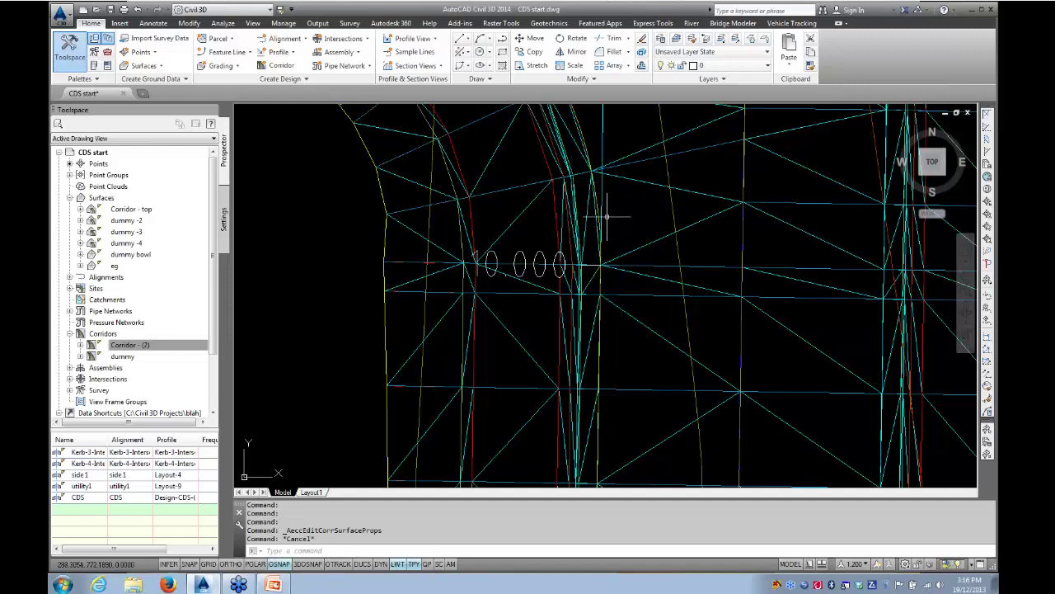
{"action": "middle_click_drag", "start_coordinate": [598, 215], "coordinate": [541, 247]}
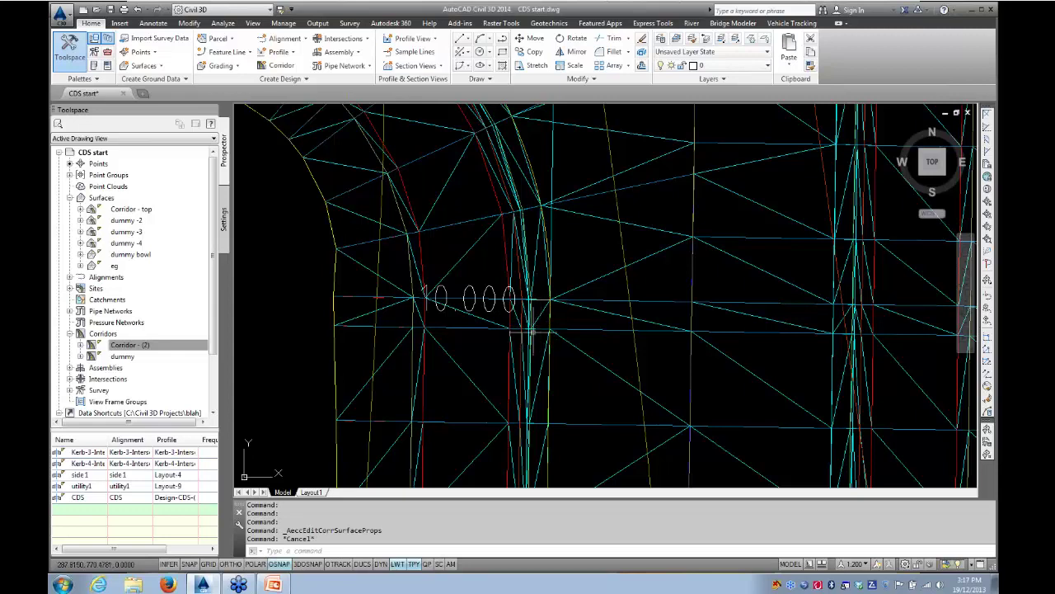
{"action": "scroll", "coordinate": [531, 330], "scroll_direction": "up", "scroll_amount": 5}
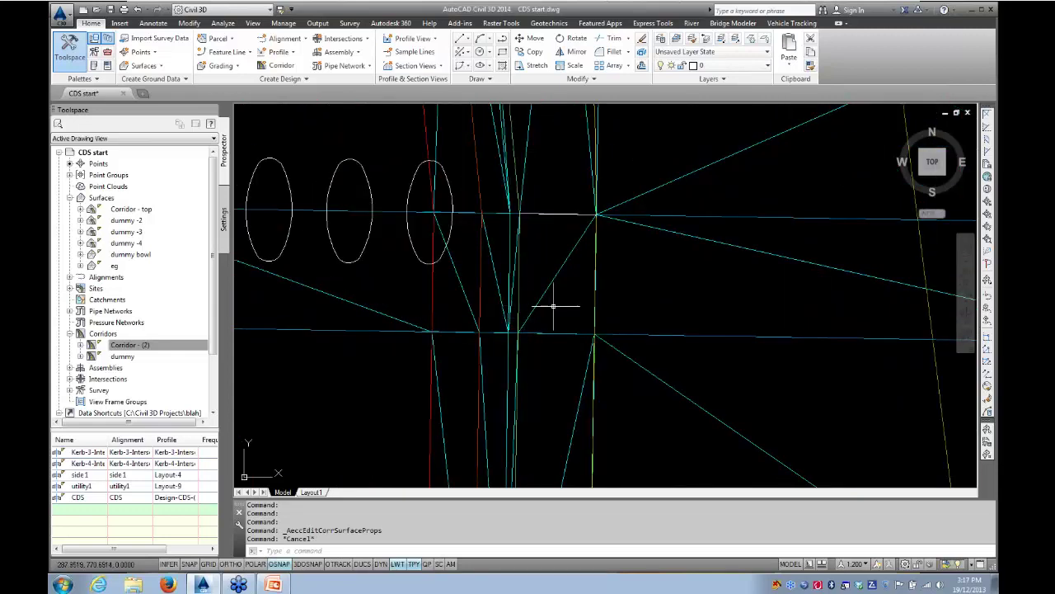
{"action": "left_click", "coordinate": [514, 274]}
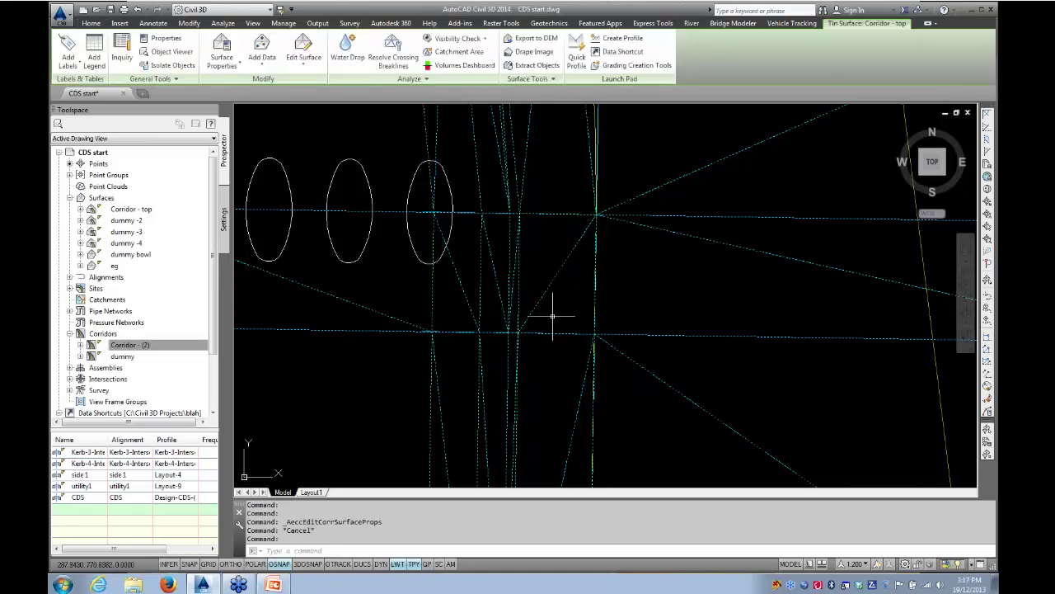
{"action": "left_click", "coordinate": [271, 64]}
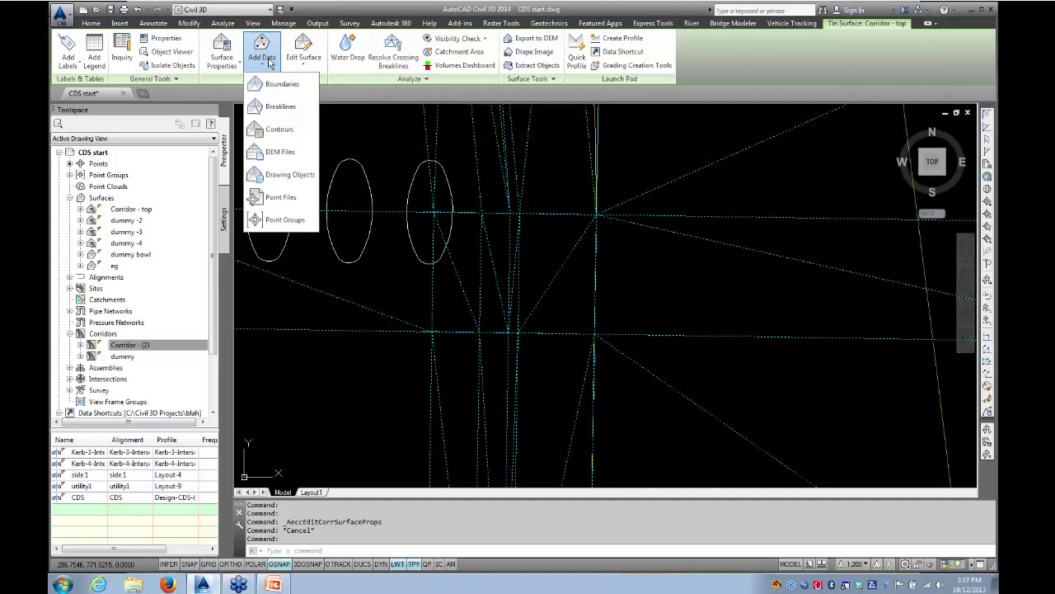
{"action": "left_click", "coordinate": [302, 51]}
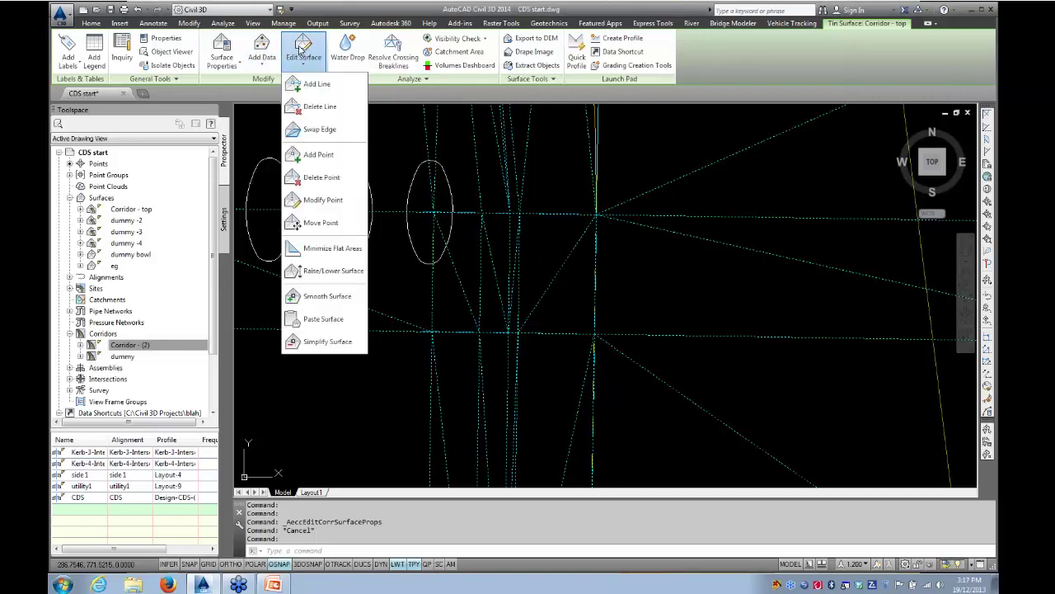
{"action": "left_click", "coordinate": [315, 132]}
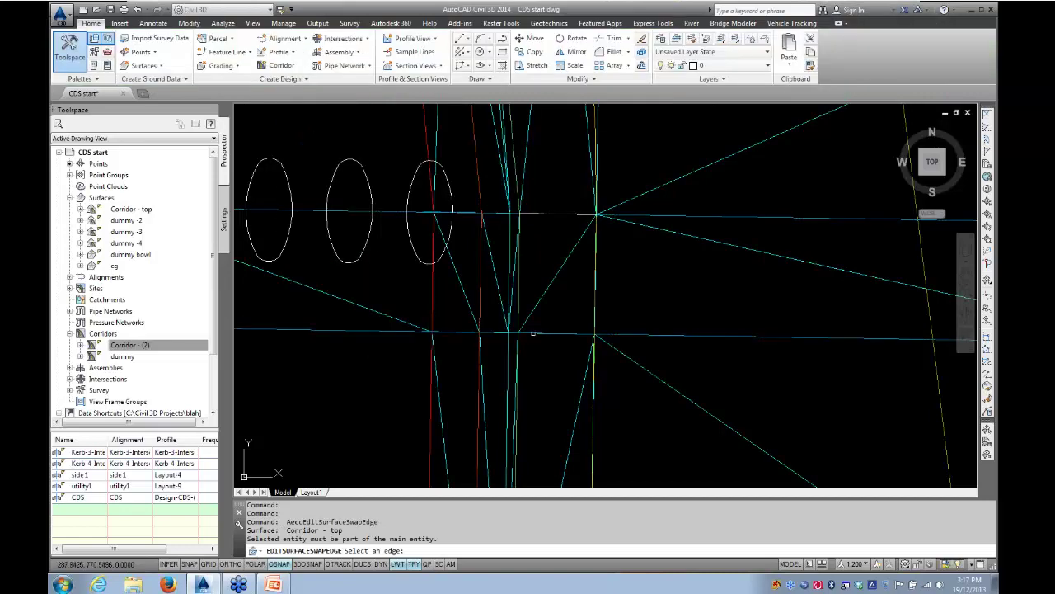
{"action": "left_click", "coordinate": [511, 291]}
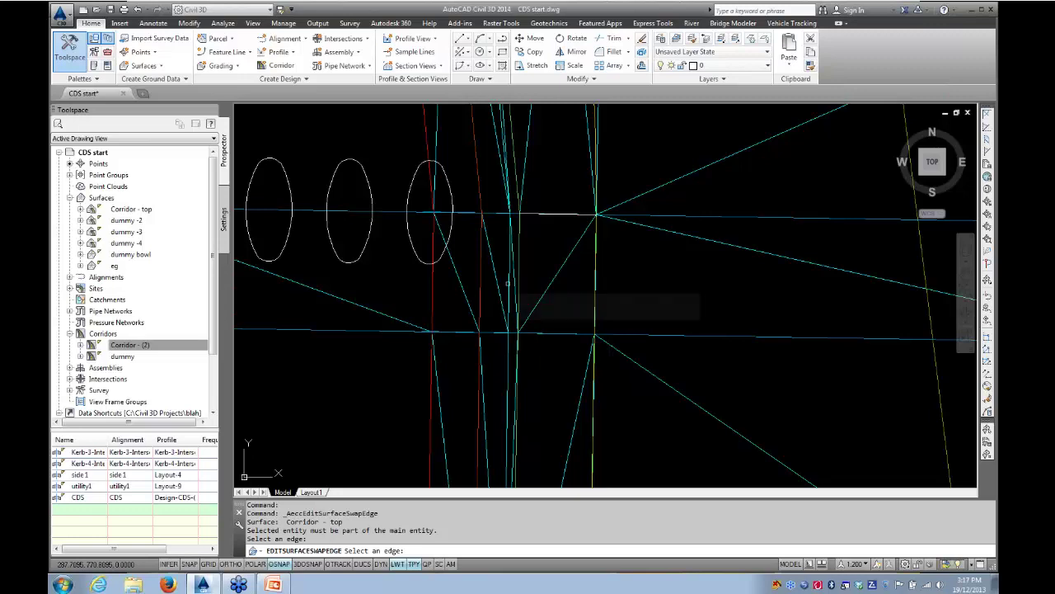
{"action": "left_click", "coordinate": [507, 283]}
{"action": "left_click", "coordinate": [509, 282]}
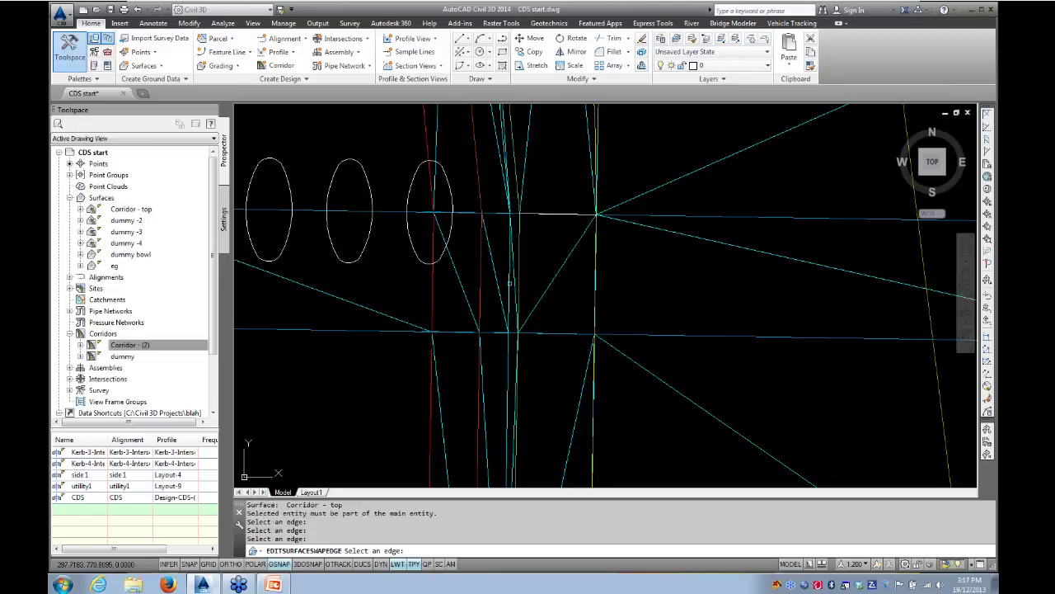
{"action": "left_click", "coordinate": [514, 279]}
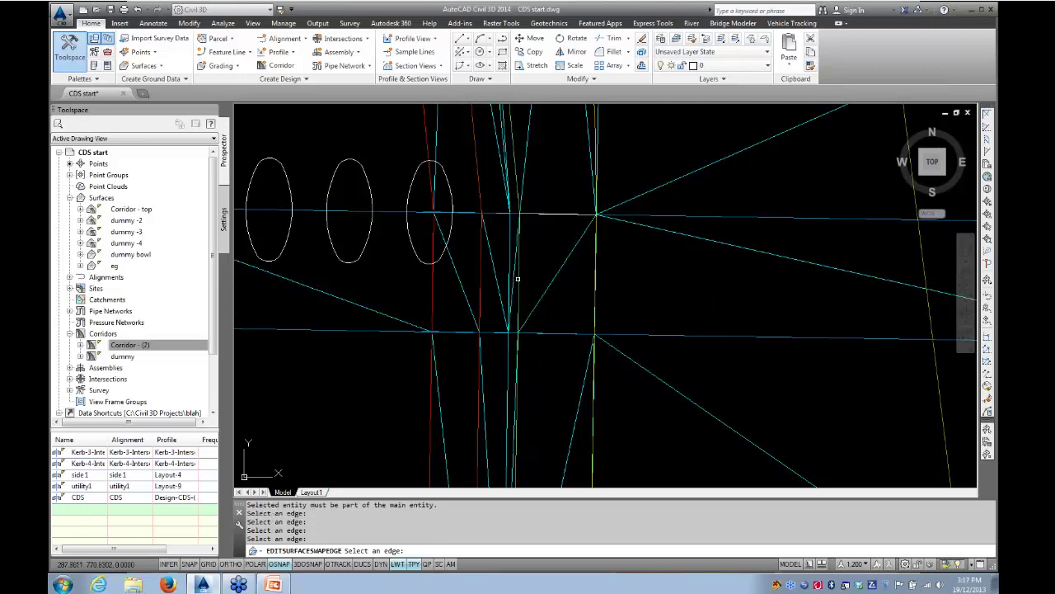
{"action": "left_click", "coordinate": [548, 281]}
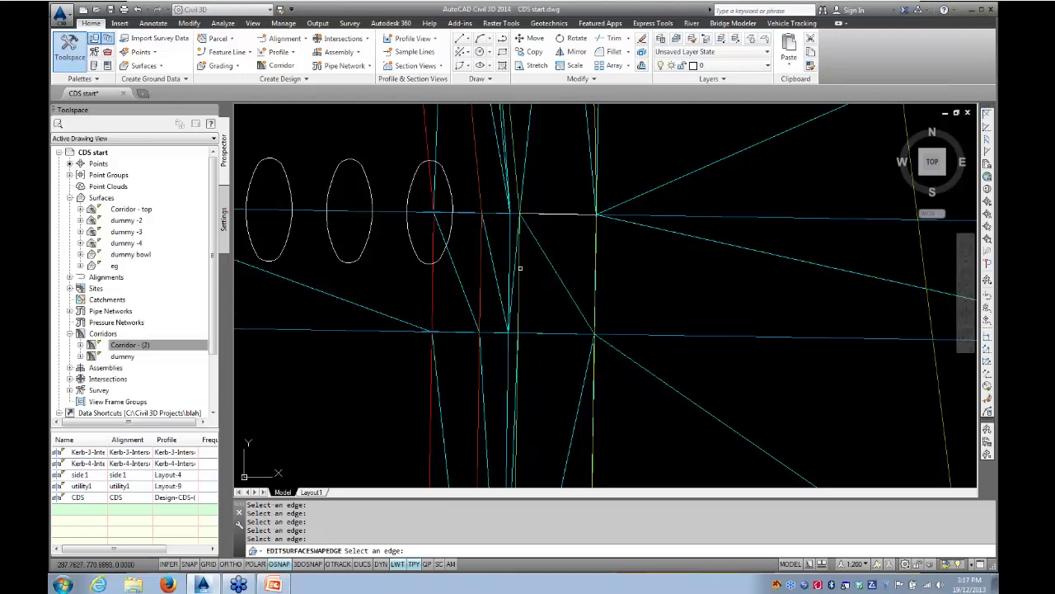
- Try further edge swaps on the narrow kerb triangles, end the Swap Edge command and clear the surface selection
{"action": "left_click", "coordinate": [514, 267]}
{"action": "left_click", "coordinate": [514, 267]}
{"action": "left_click", "coordinate": [514, 287]}
{"action": "left_click", "coordinate": [511, 260]}
{"action": "scroll", "coordinate": [511, 260], "scroll_direction": "down", "scroll_amount": 5}
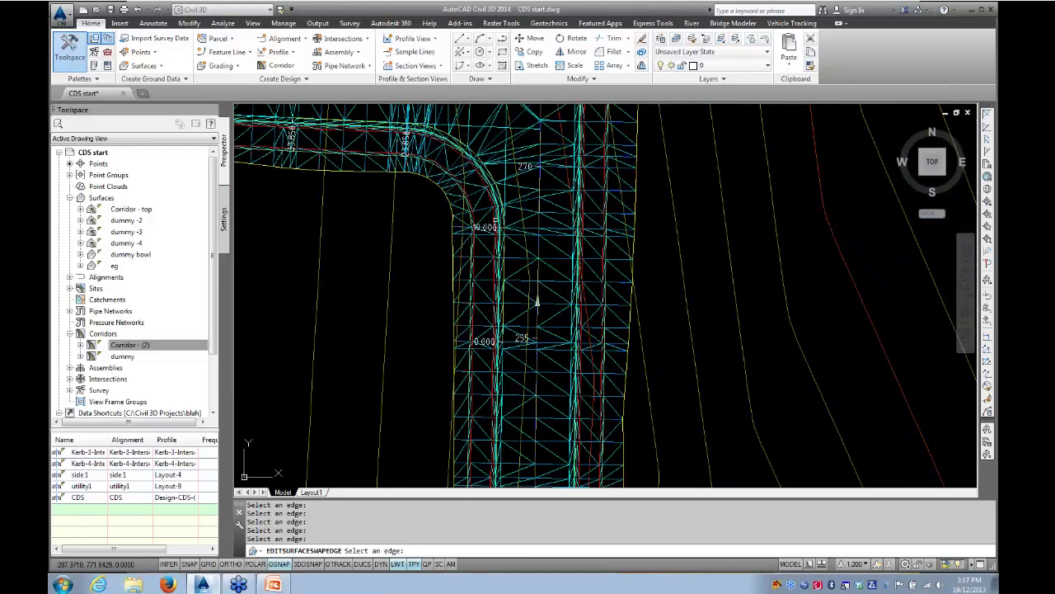
{"action": "key", "text": "Escape"}
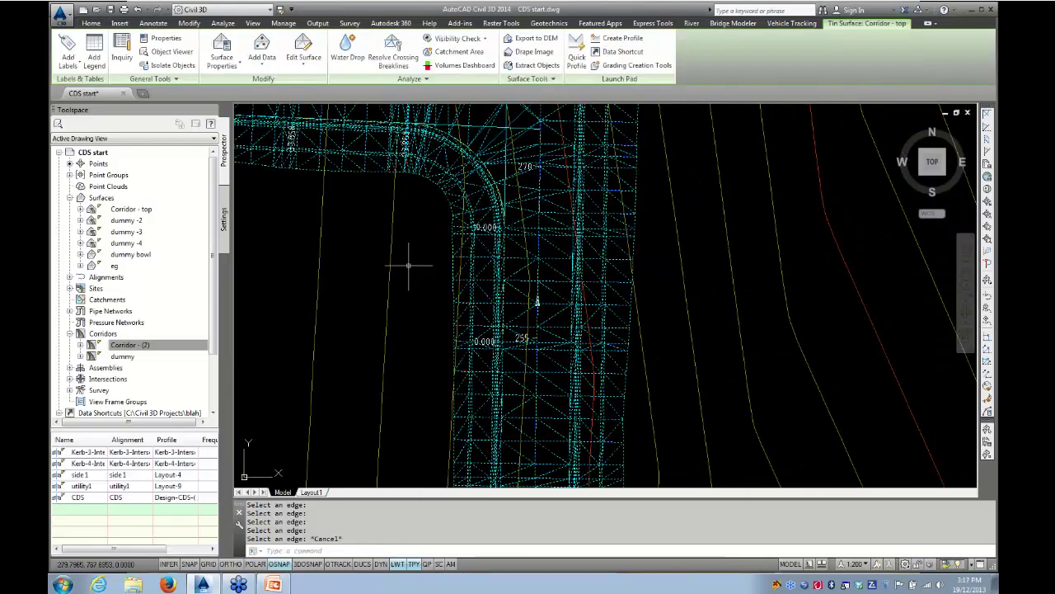
{"action": "key", "text": "Escape"}
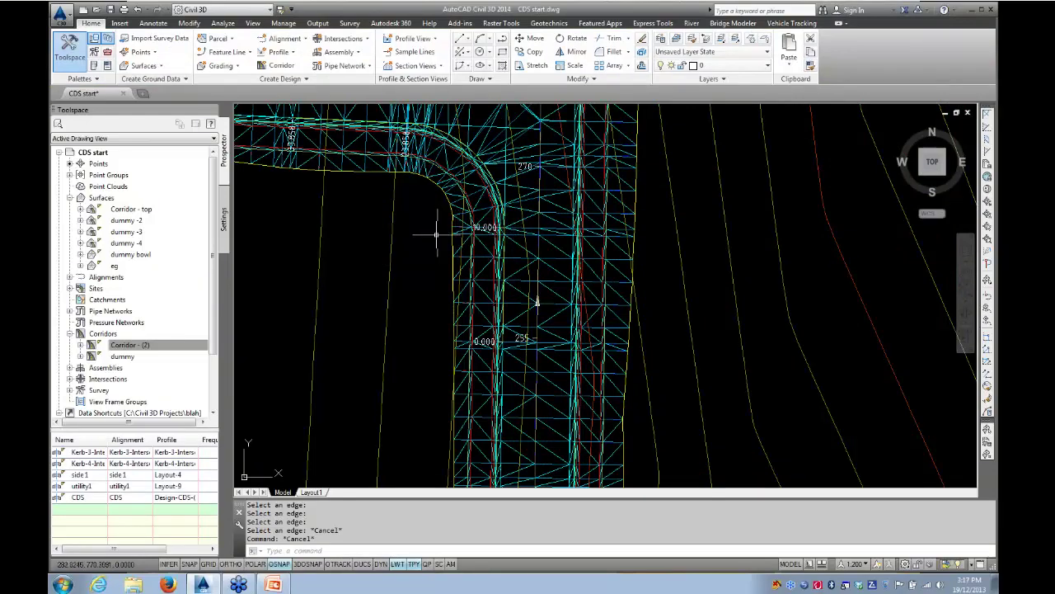
- Open the CDS.dwg drawing from the Desktop
{"action": "mouse_move", "coordinate": [434, 238]}
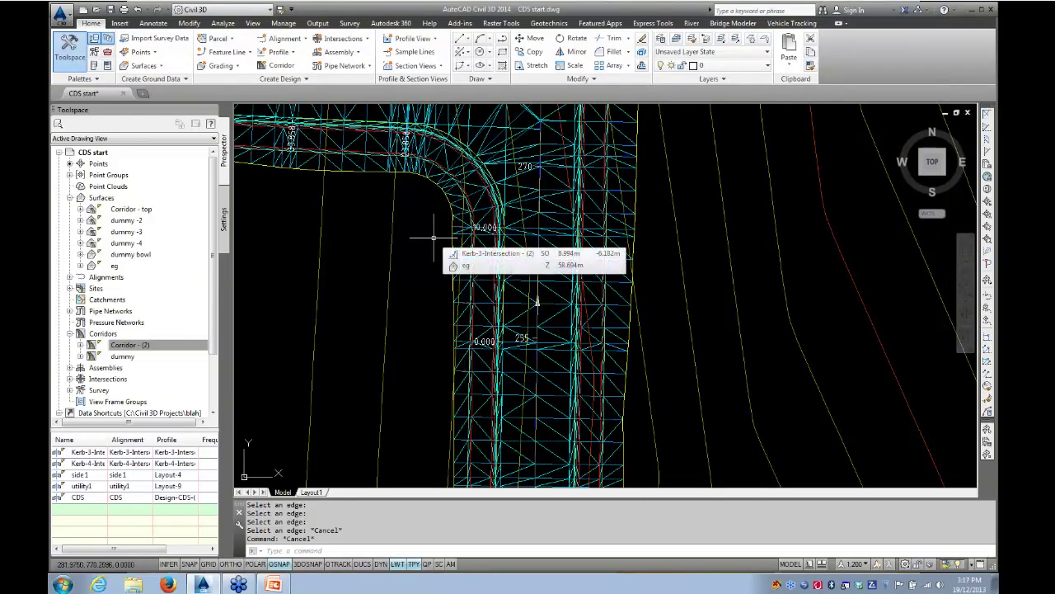
{"action": "scroll", "coordinate": [432, 238], "scroll_direction": "down", "scroll_amount": 5}
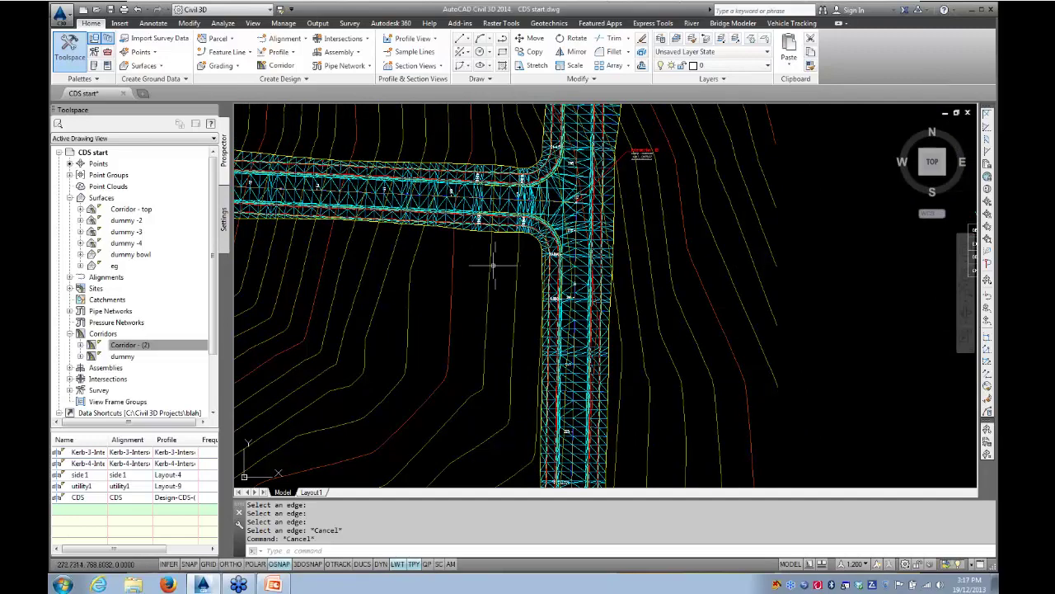
{"action": "mouse_move", "coordinate": [486, 265]}
{"action": "scroll", "coordinate": [454, 302], "scroll_direction": "down", "scroll_amount": 5}
{"action": "middle_click_drag", "start_coordinate": [526, 328], "coordinate": [479, 365]}
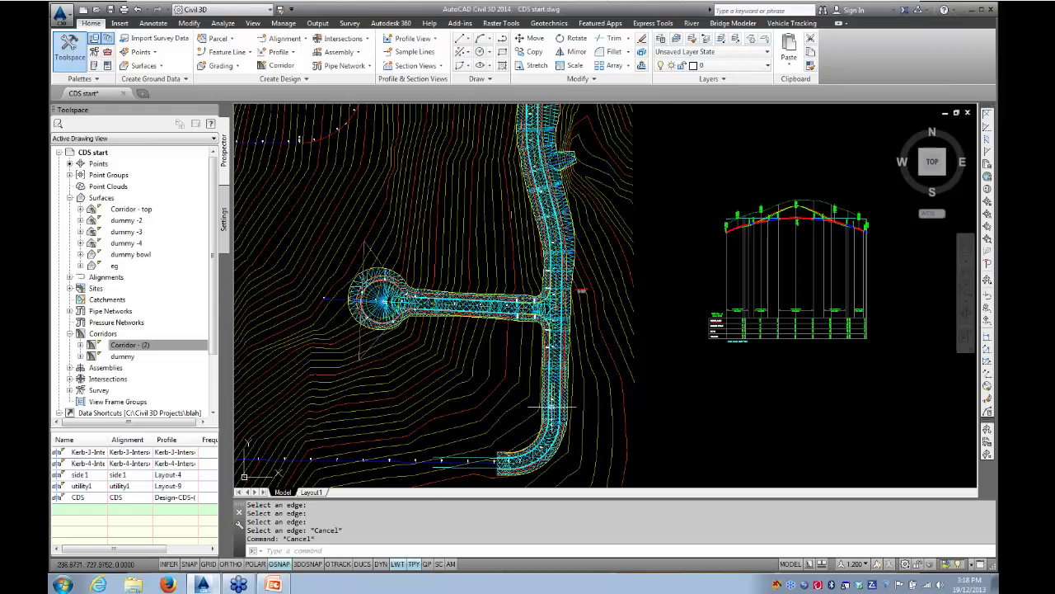
{"action": "left_click", "coordinate": [96, 12]}
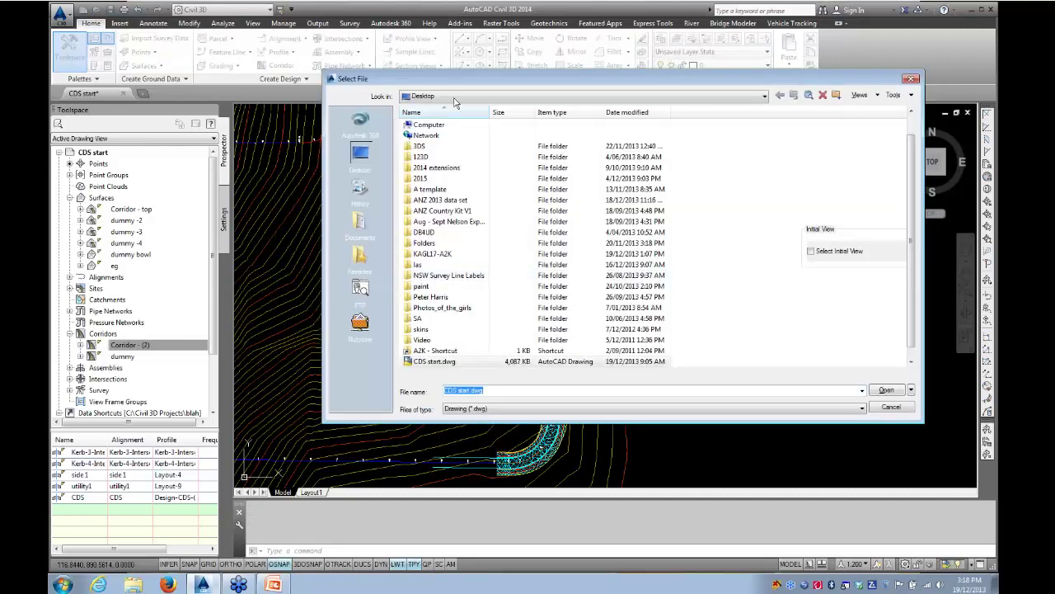
{"action": "left_click_drag", "start_coordinate": [471, 80], "coordinate": [296, 69]}
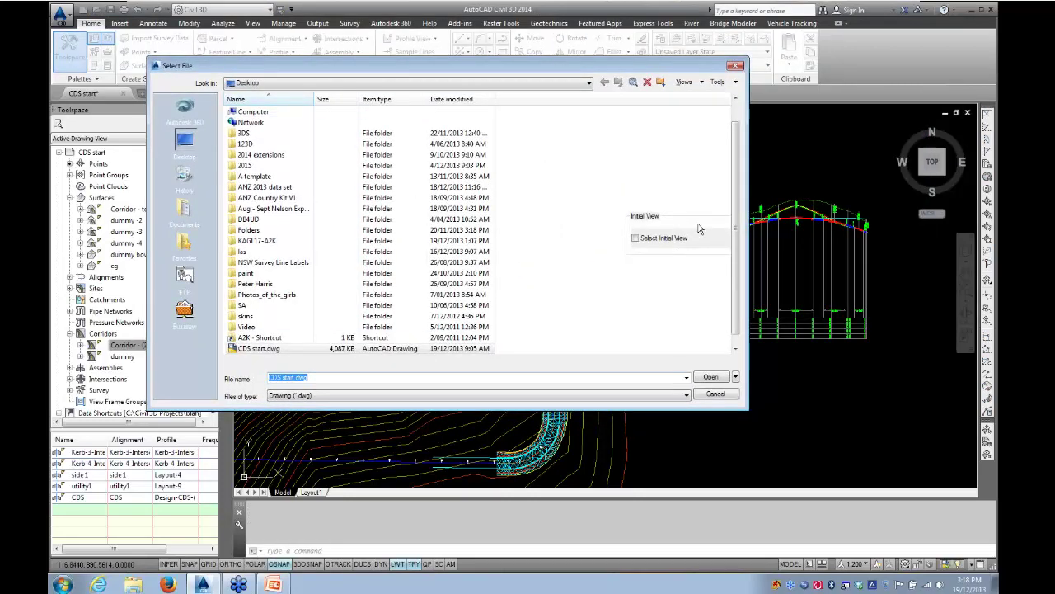
{"action": "left_click", "coordinate": [239, 349]}
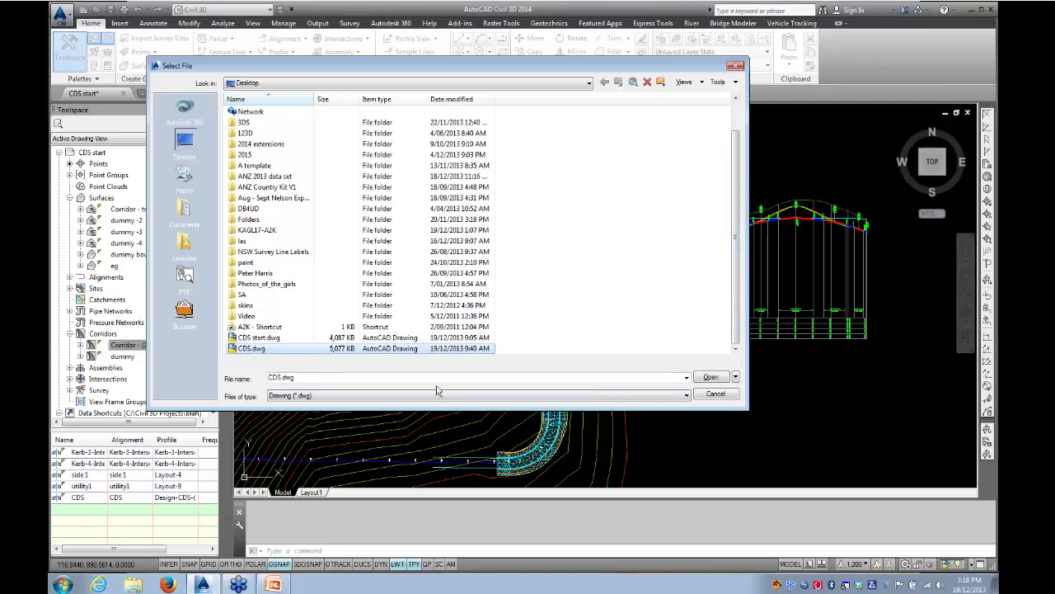
{"action": "left_click", "coordinate": [712, 377]}
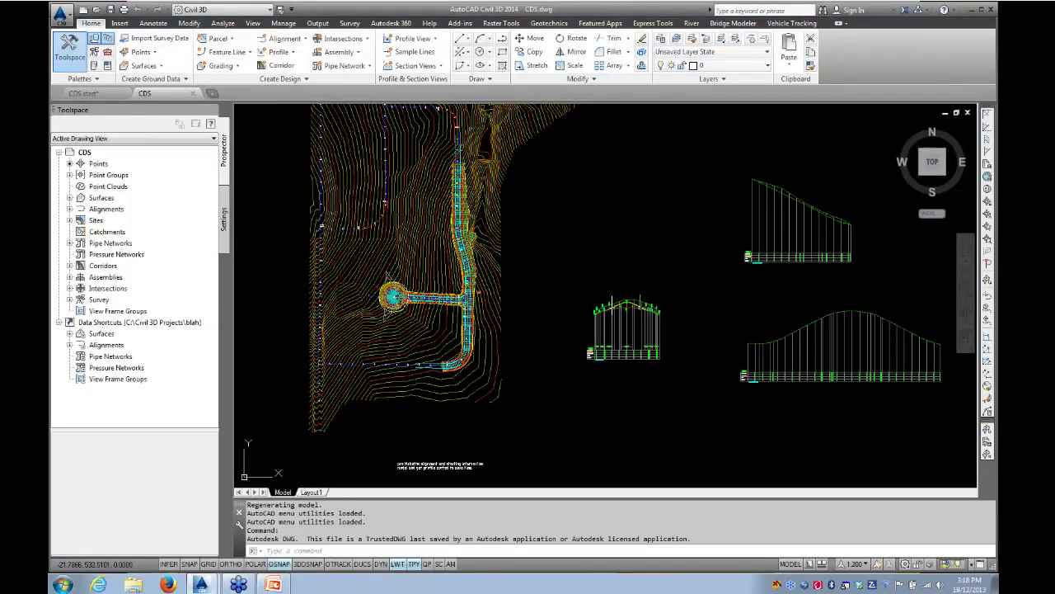
- Select the drive alignment just below the intersection and follow its route to the cul-de-sac bowl and back
{"action": "scroll", "coordinate": [390, 290], "scroll_direction": "up", "scroll_amount": 5}
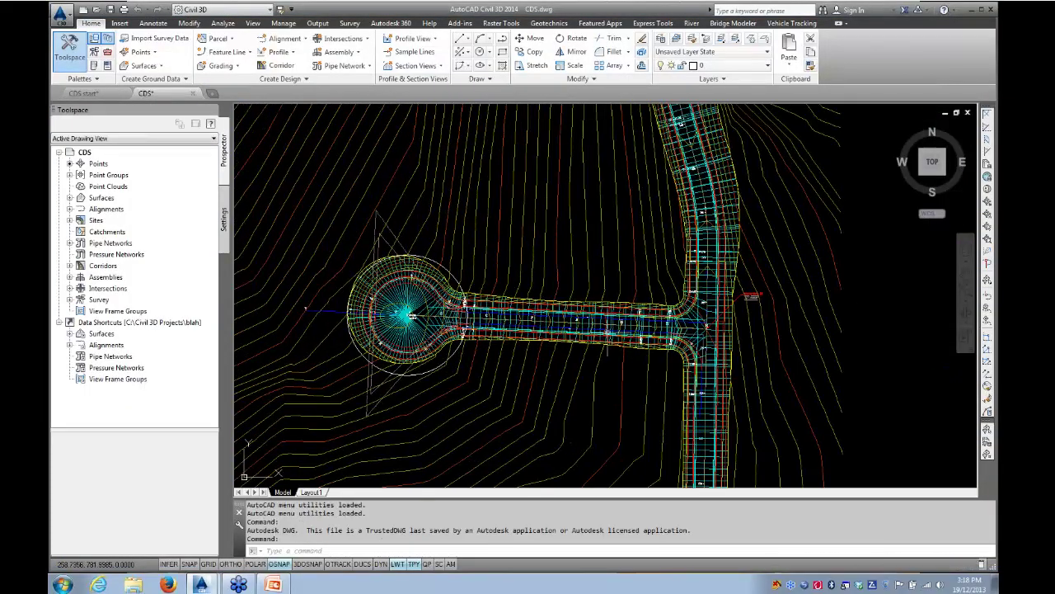
{"action": "left_click", "coordinate": [444, 246]}
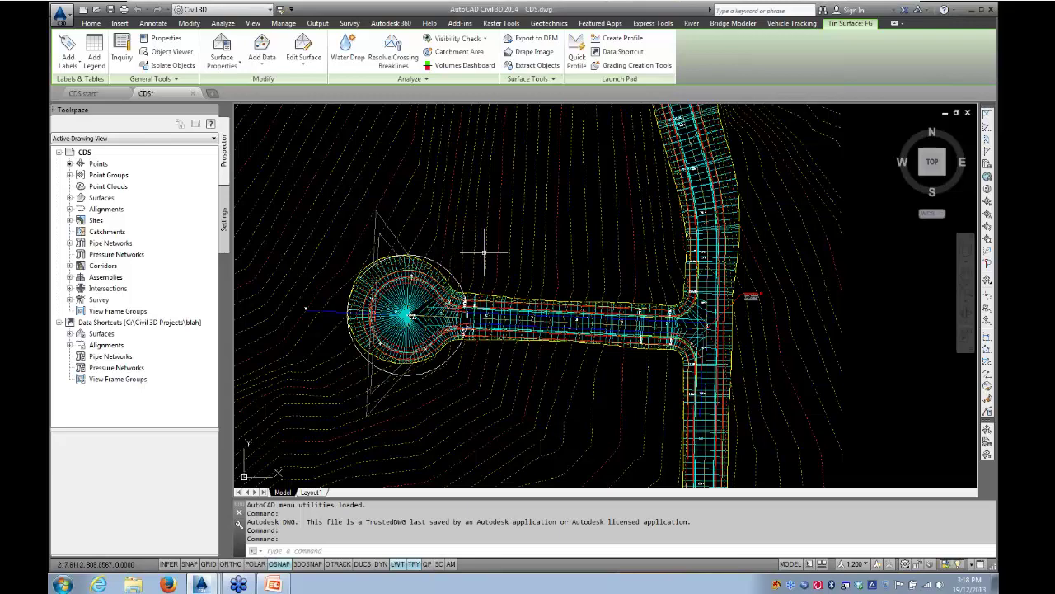
{"action": "key", "text": "Escape"}
{"action": "mouse_move", "coordinate": [718, 431]}
{"action": "middle_mouse_down"}
{"action": "mouse_move", "coordinate": [675, 420]}
{"action": "mouse_move", "coordinate": [599, 377]}
{"action": "middle_mouse_up"}
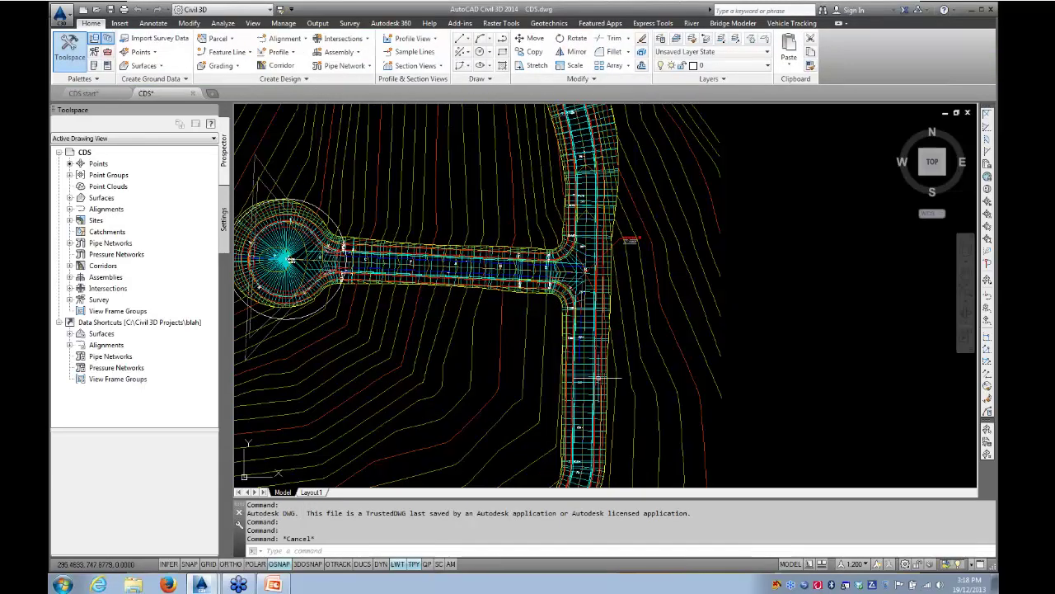
{"action": "scroll", "coordinate": [571, 299], "scroll_direction": "up", "scroll_amount": 5}
{"action": "left_click", "coordinate": [573, 292]}
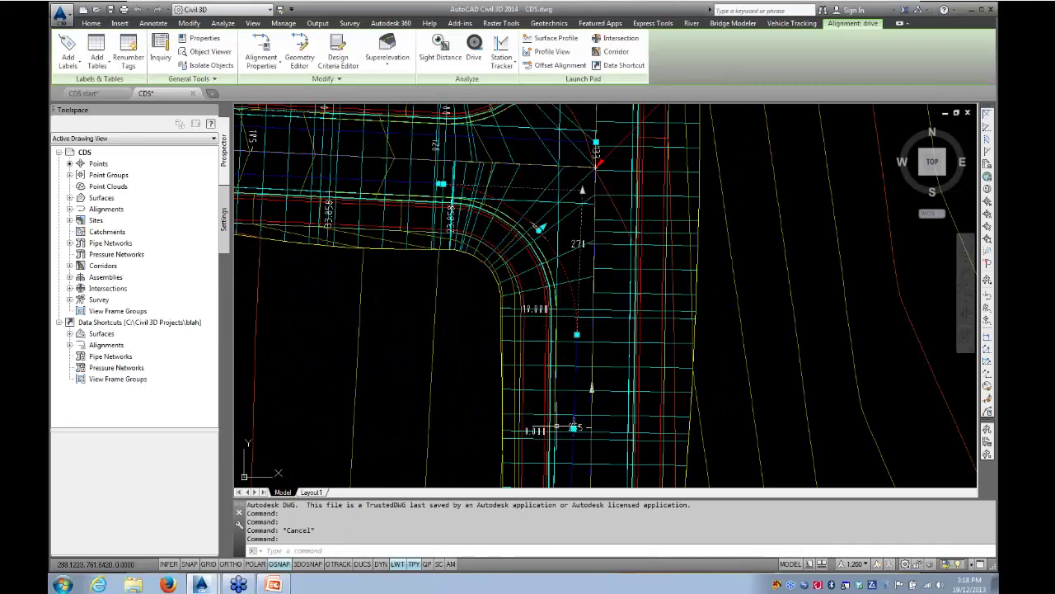
{"action": "scroll", "coordinate": [824, 174], "scroll_direction": "down", "scroll_amount": 2}
{"action": "mouse_move", "coordinate": [575, 227]}
{"action": "middle_mouse_down"}
{"action": "mouse_move", "coordinate": [580, 240]}
{"action": "mouse_move", "coordinate": [787, 252]}
{"action": "middle_mouse_up"}
{"action": "middle_click_drag", "start_coordinate": [308, 209], "coordinate": [618, 250]}
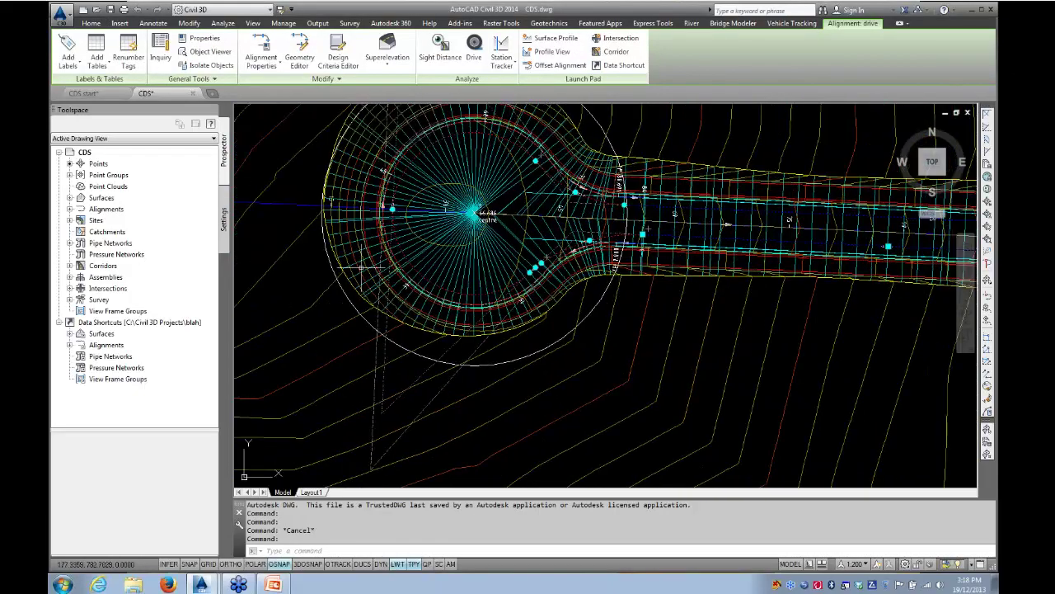
{"action": "scroll", "coordinate": [716, 239], "scroll_direction": "down", "scroll_amount": 2}
{"action": "middle_click_drag", "start_coordinate": [718, 242], "coordinate": [282, 229]}
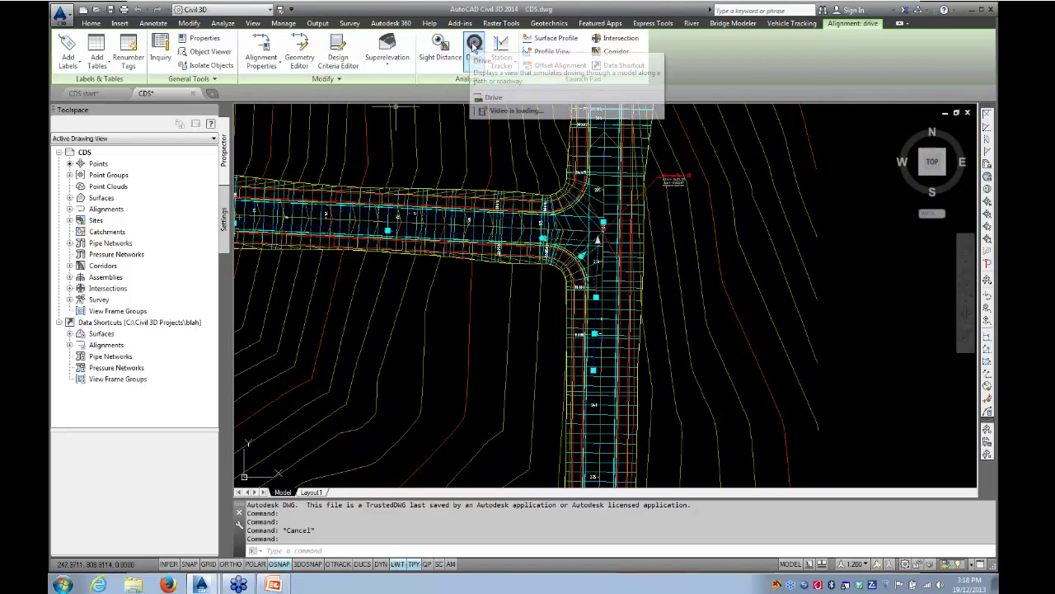
- Start a Drive simulation along the selected alignment using the Corridor - top profile
{"action": "left_click", "coordinate": [474, 45]}
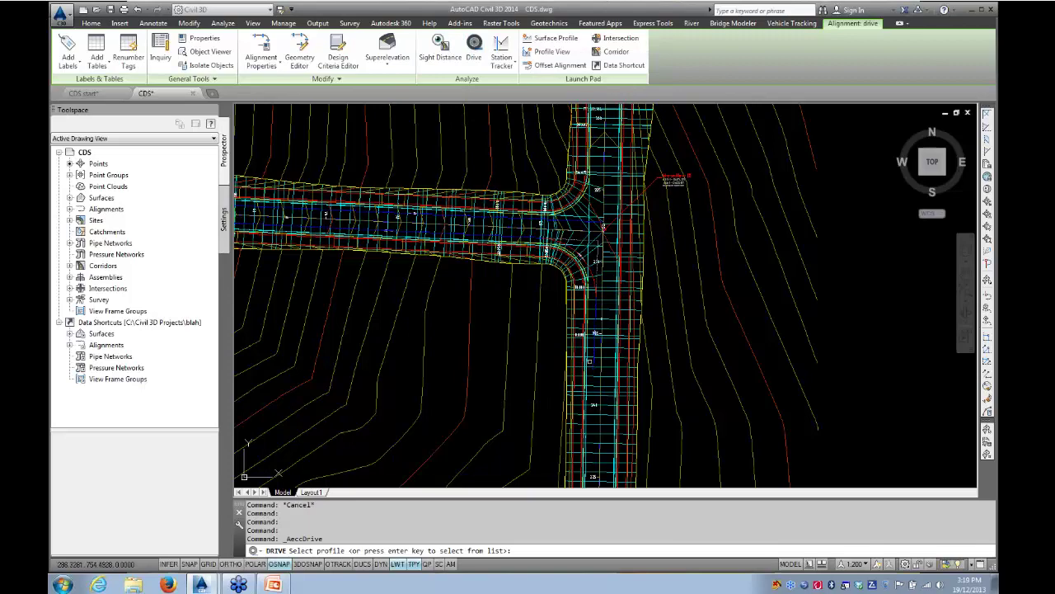
{"action": "scroll", "coordinate": [589, 360], "scroll_direction": "up", "scroll_amount": 5}
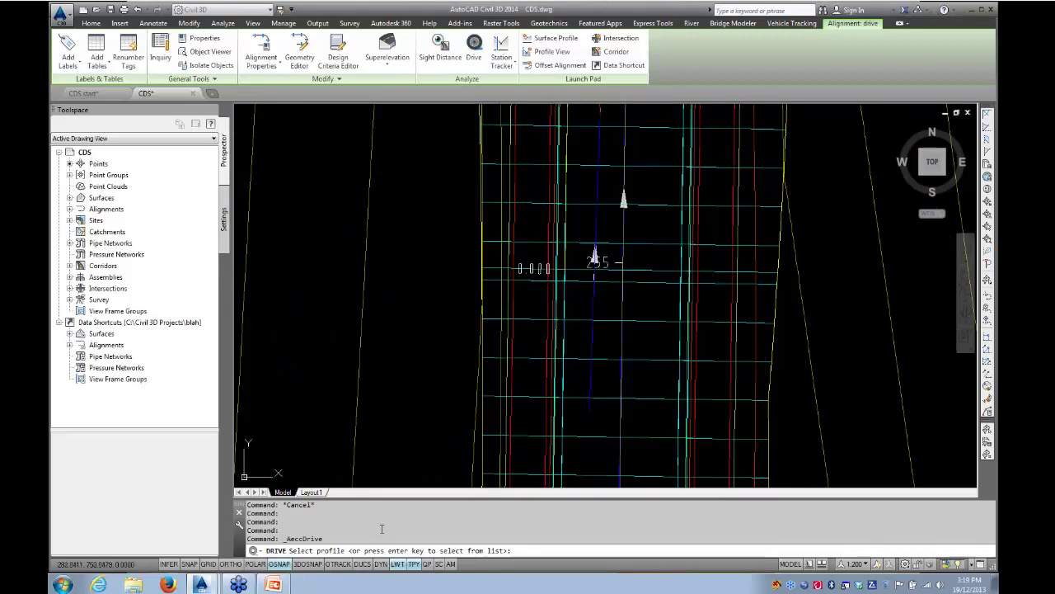
{"action": "key", "text": "Return"}
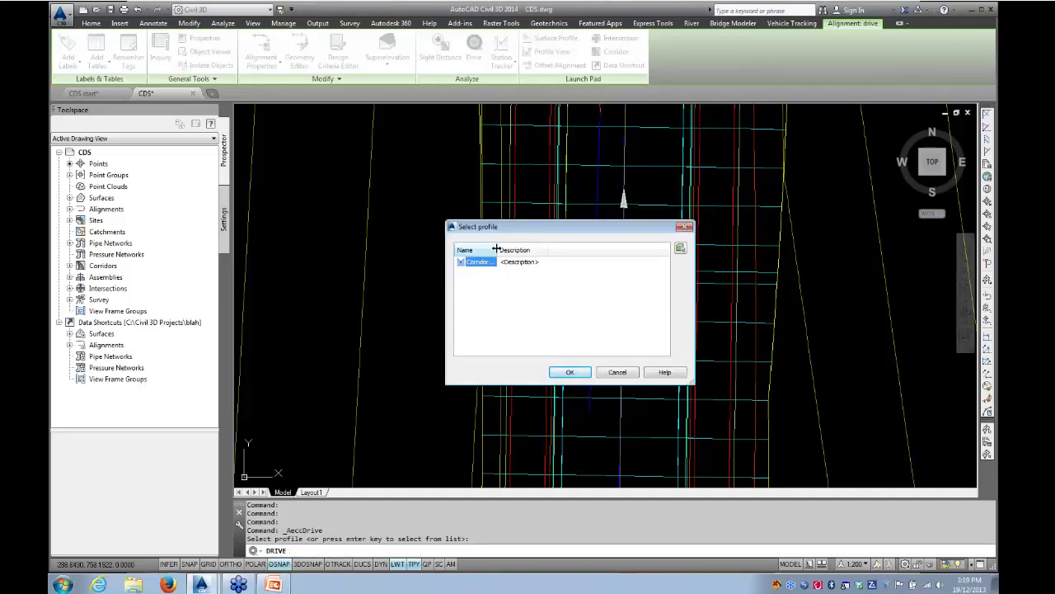
{"action": "left_click_drag", "start_coordinate": [496, 249], "coordinate": [554, 249]}
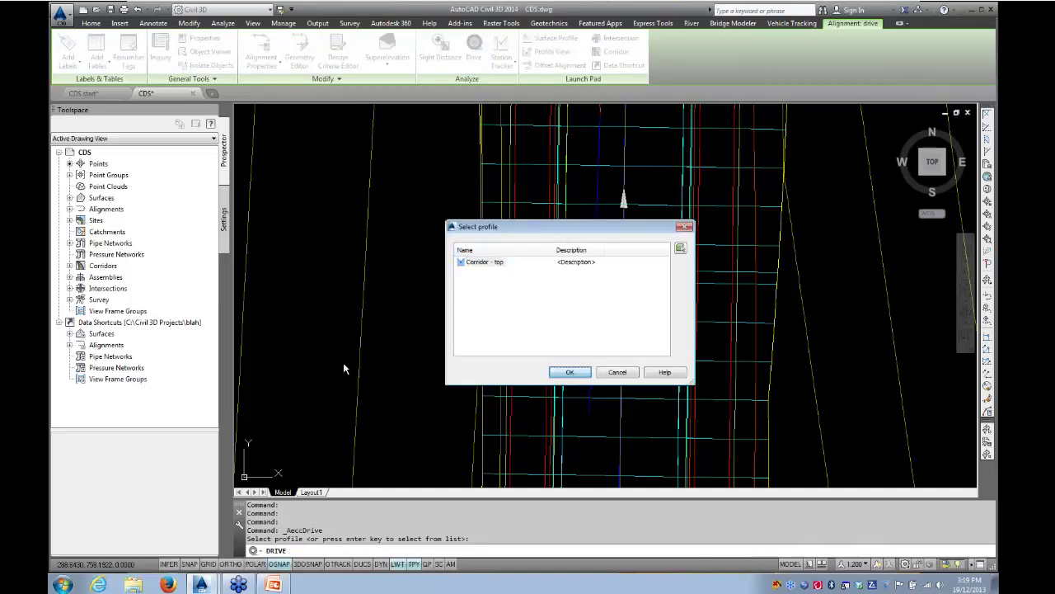
{"action": "left_click", "coordinate": [571, 372]}
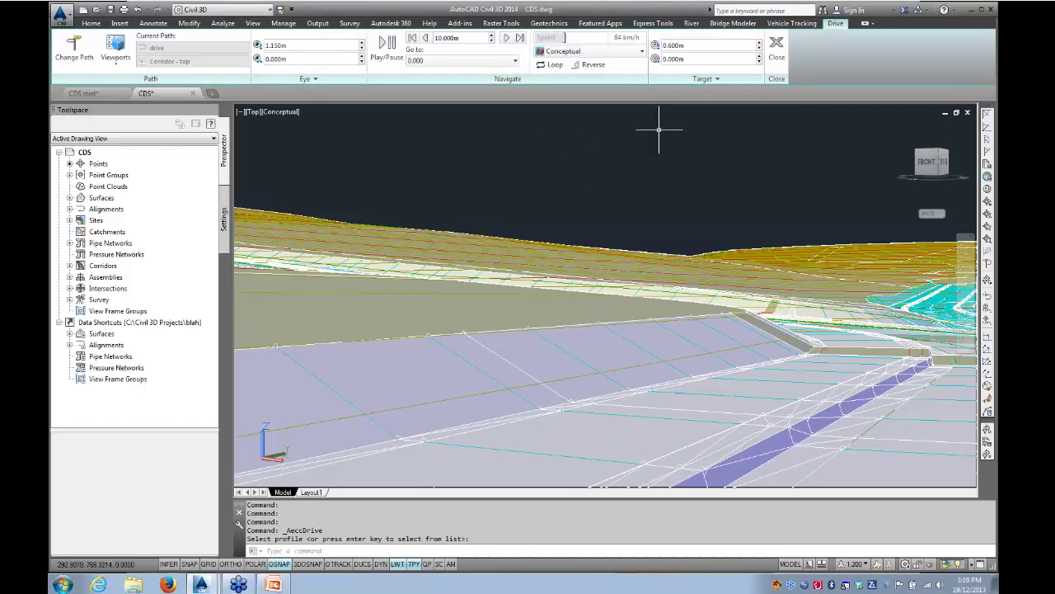
- Set the drive's target distance to 5 m and its target height to 1.2 m
{"action": "left_click", "coordinate": [710, 80]}
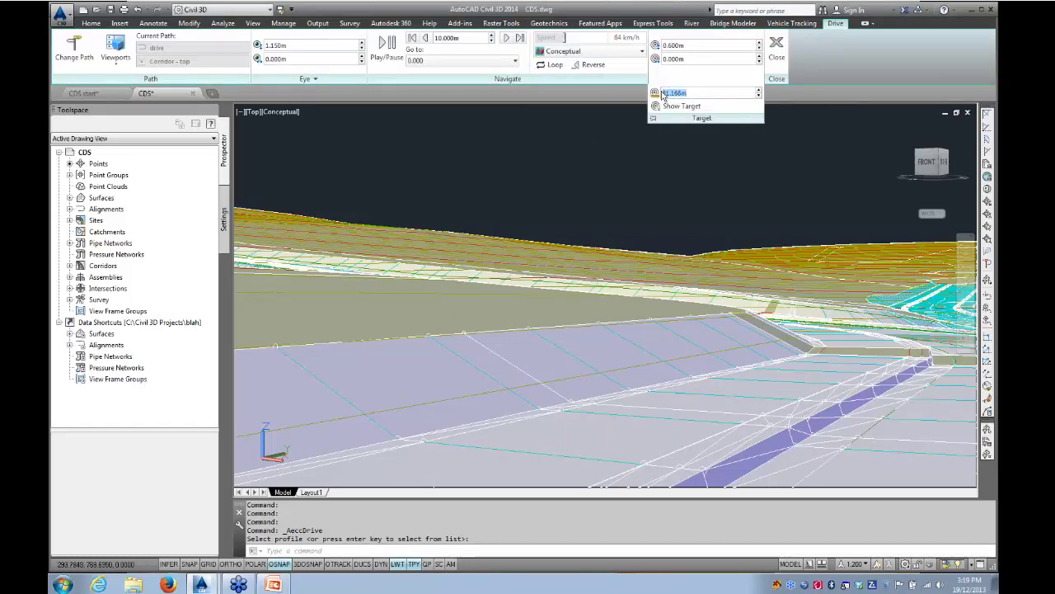
{"action": "type", "text": "5"}
{"action": "left_click", "coordinate": [723, 44]}
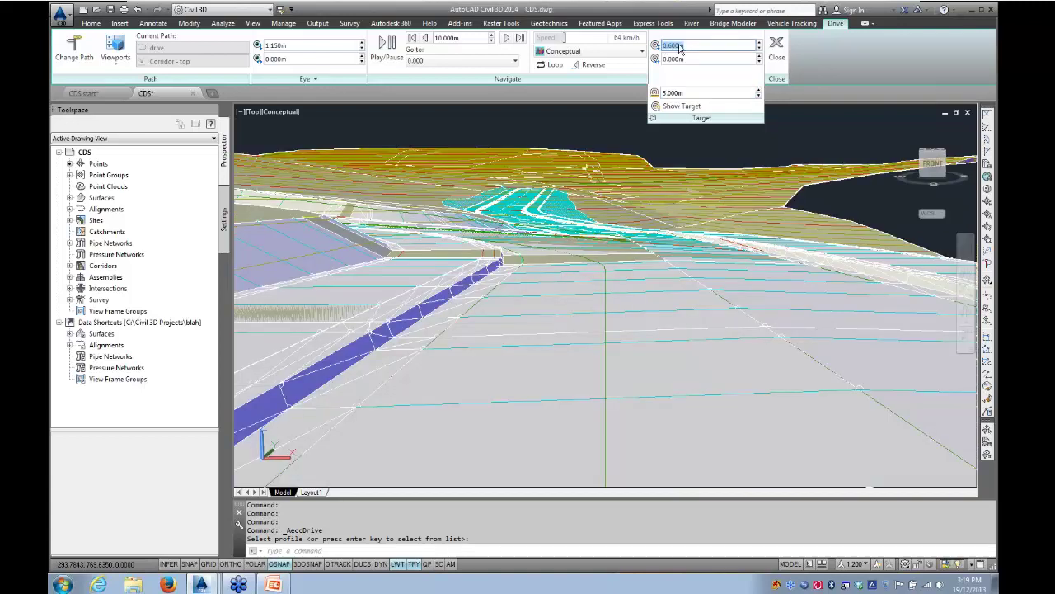
{"action": "type", "text": "1.2"}
{"action": "key", "text": "Return"}
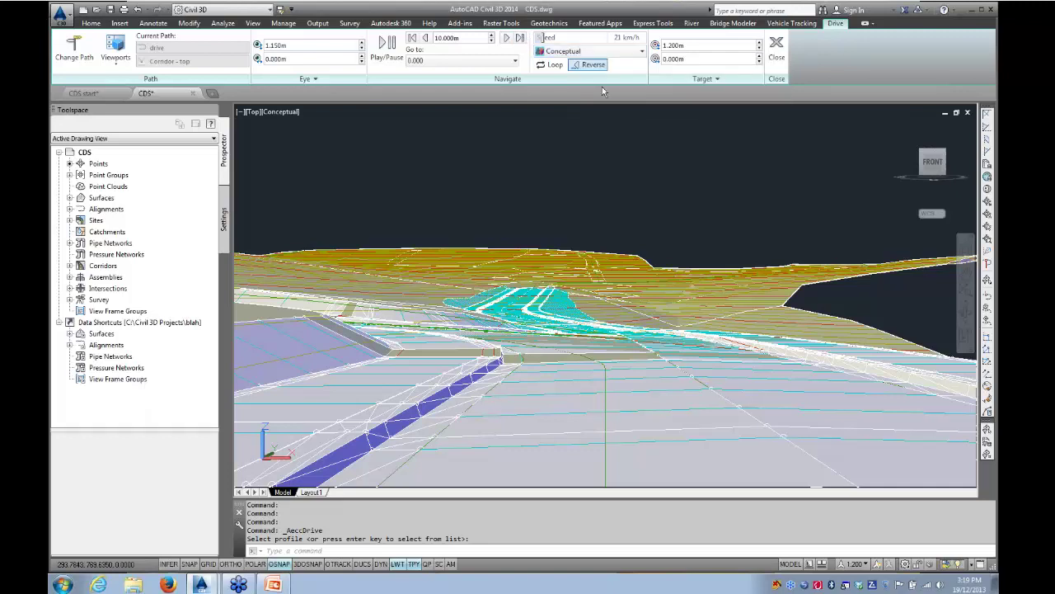
- Set the drive view's visual style to Realistic and play the drive simulation along the alignment
{"action": "left_click", "coordinate": [275, 112]}
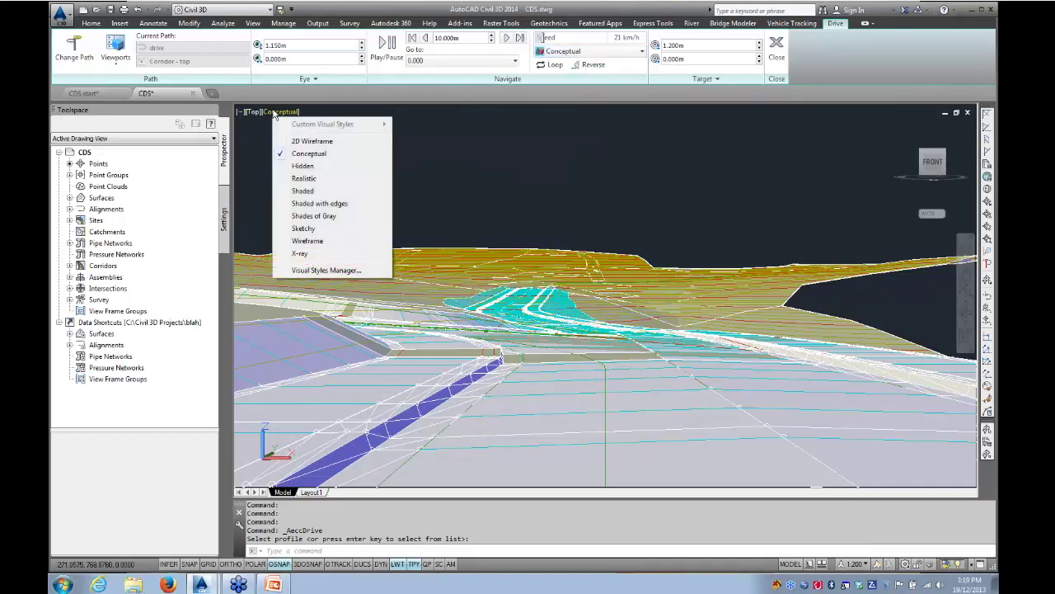
{"action": "left_click", "coordinate": [302, 178]}
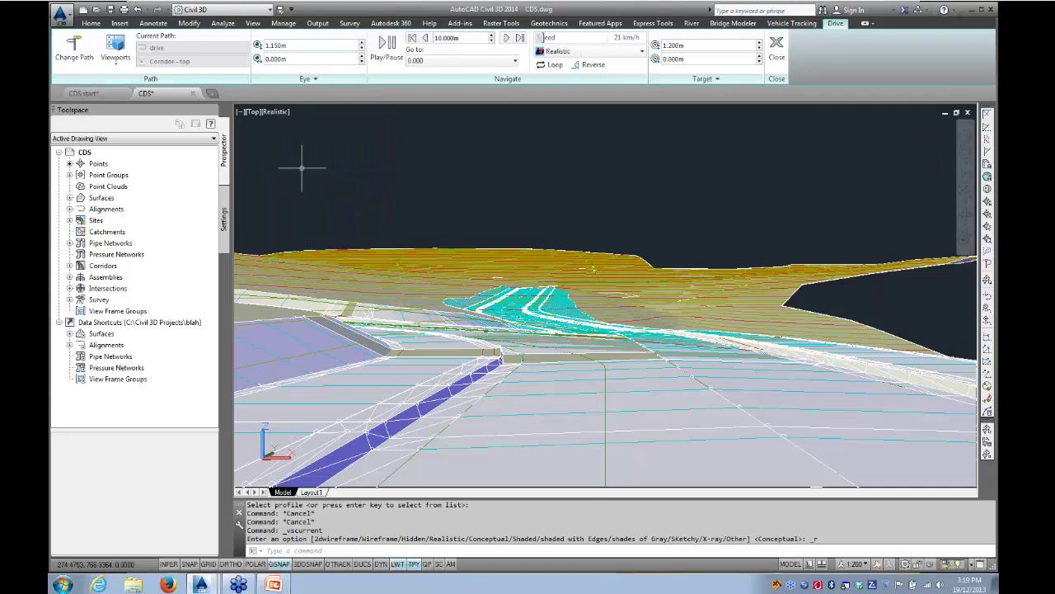
{"action": "left_click", "coordinate": [387, 47]}
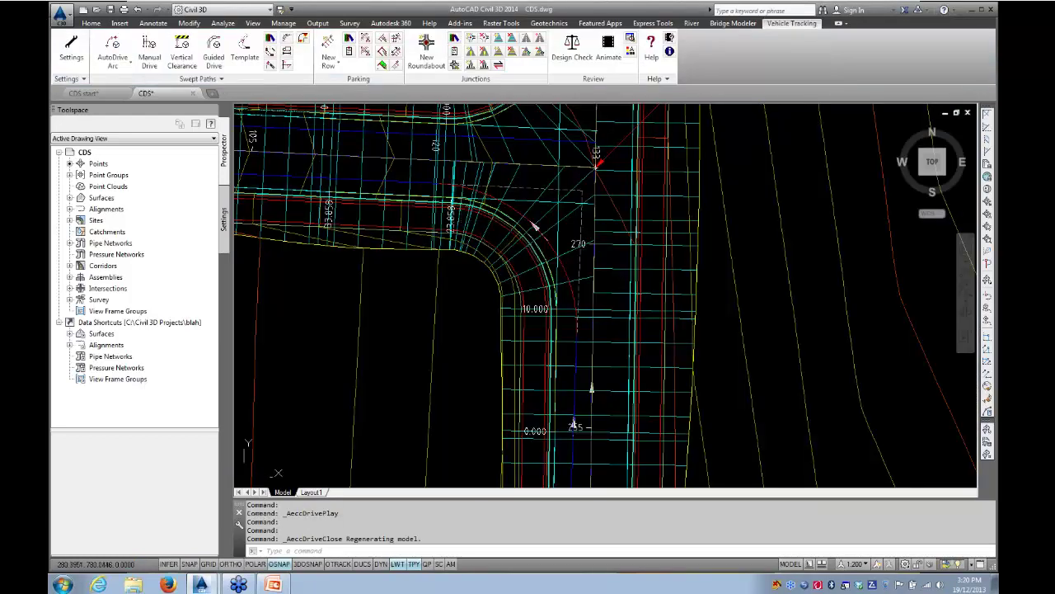
{"action": "scroll", "coordinate": [518, 316], "scroll_direction": "down", "scroll_amount": 5}
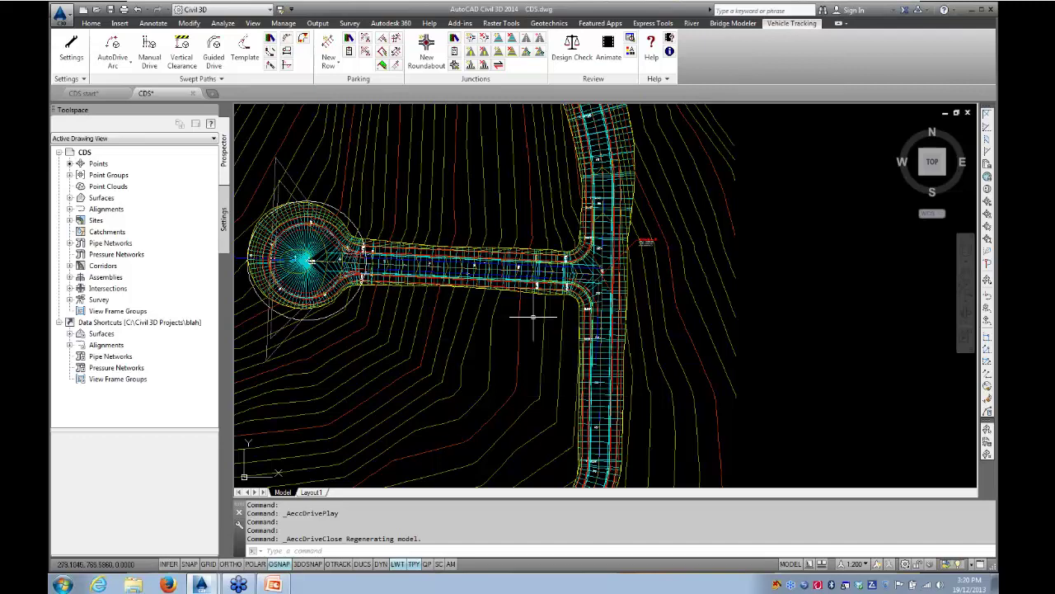
{"action": "left_click", "coordinate": [768, 299]}
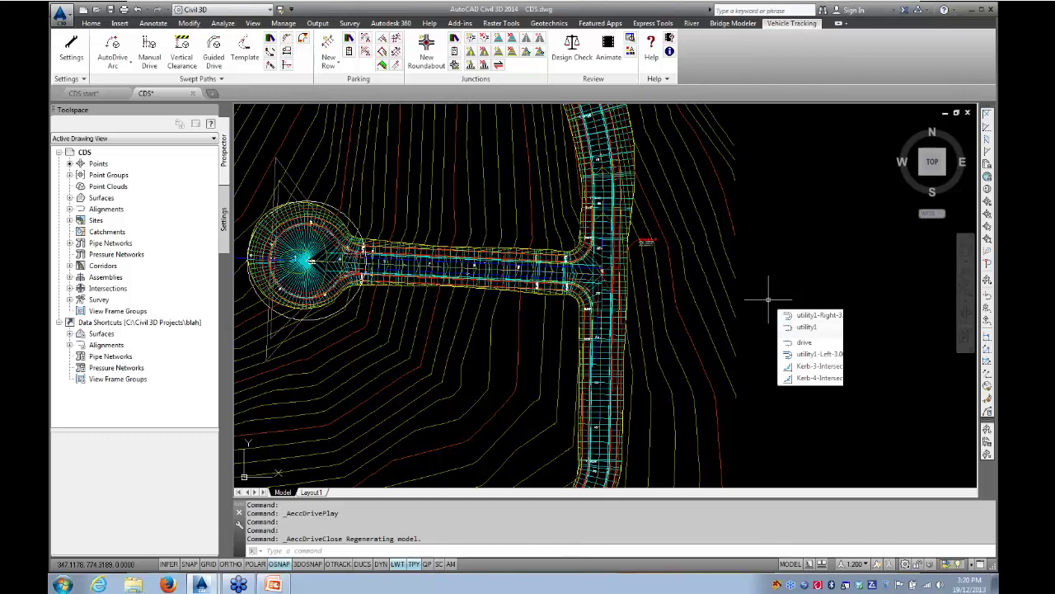
{"action": "key", "text": "Escape"}
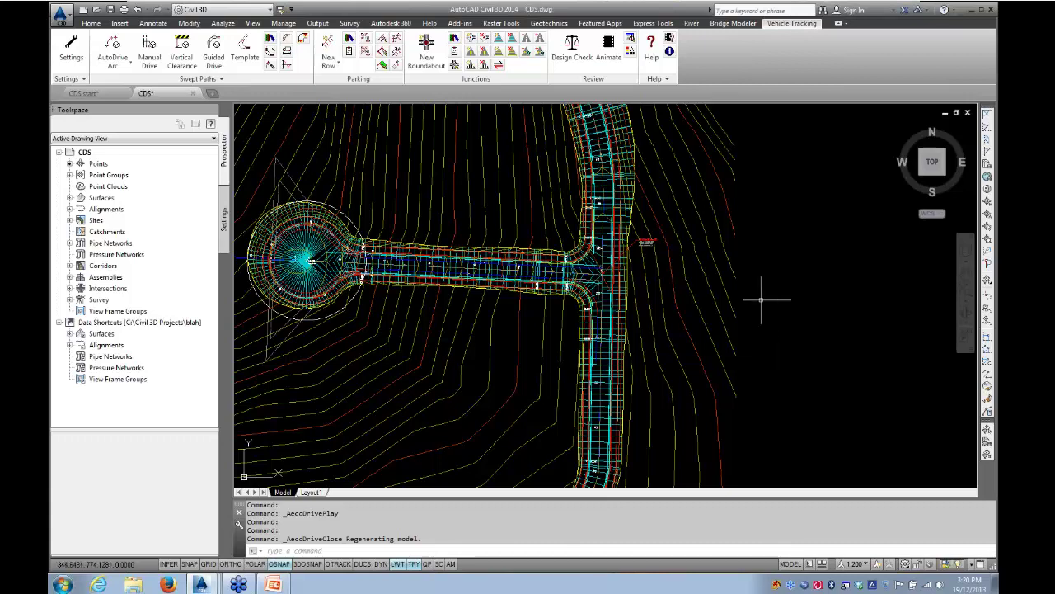
{"action": "left_click", "coordinate": [772, 346]}
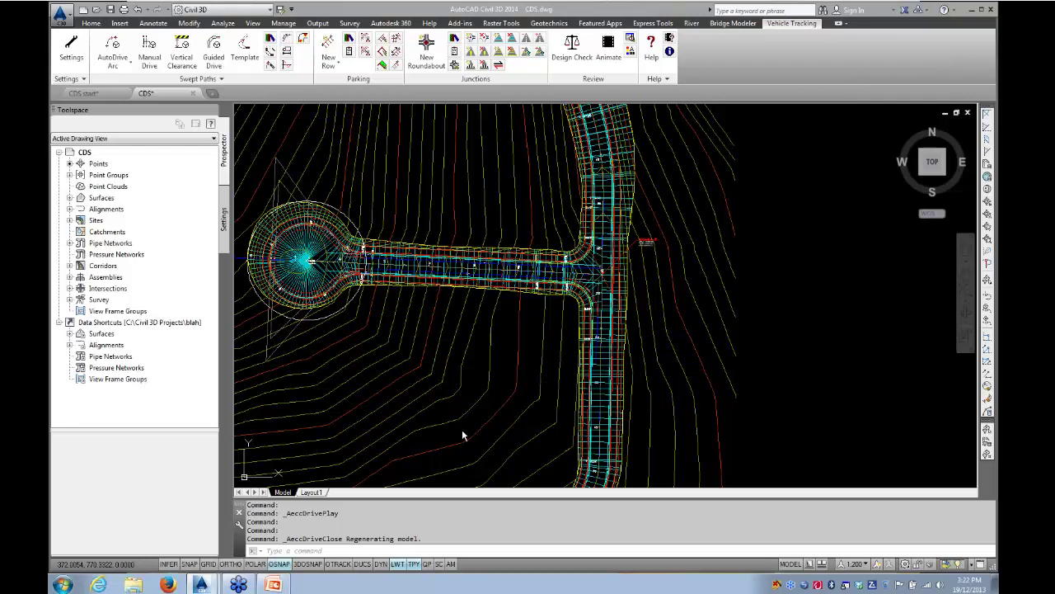
{"action": "left_click", "coordinate": [275, 583]}
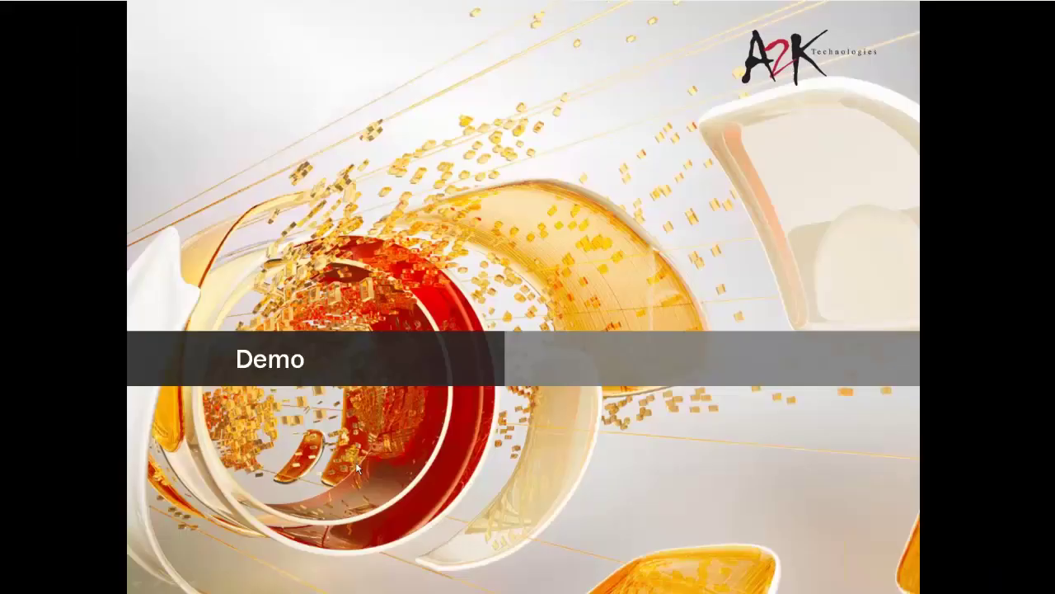
{"action": "left_click", "coordinate": [358, 468]}
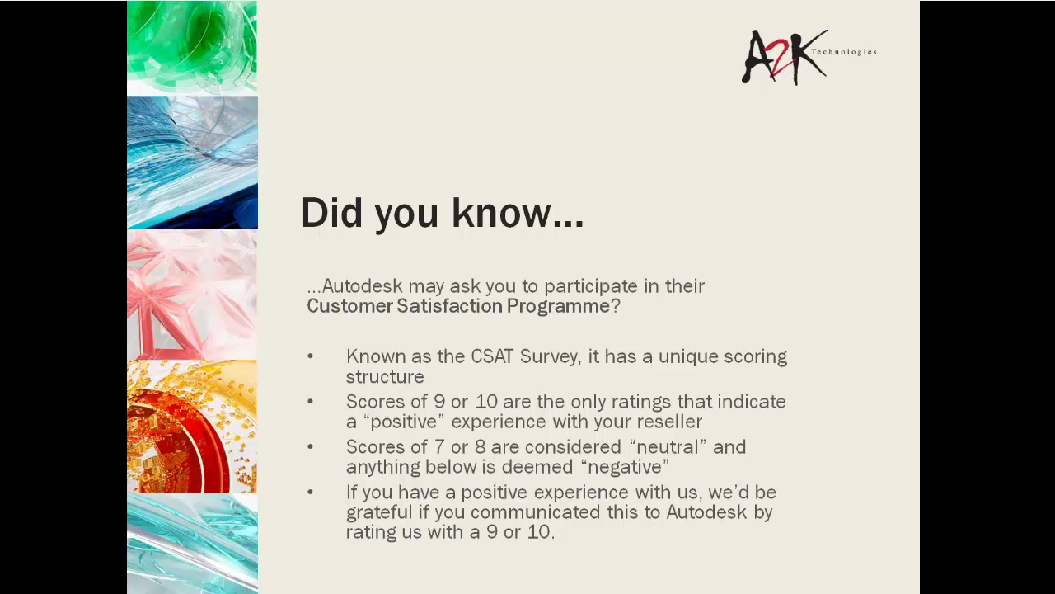
{"action": "left_click", "coordinate": [481, 142]}
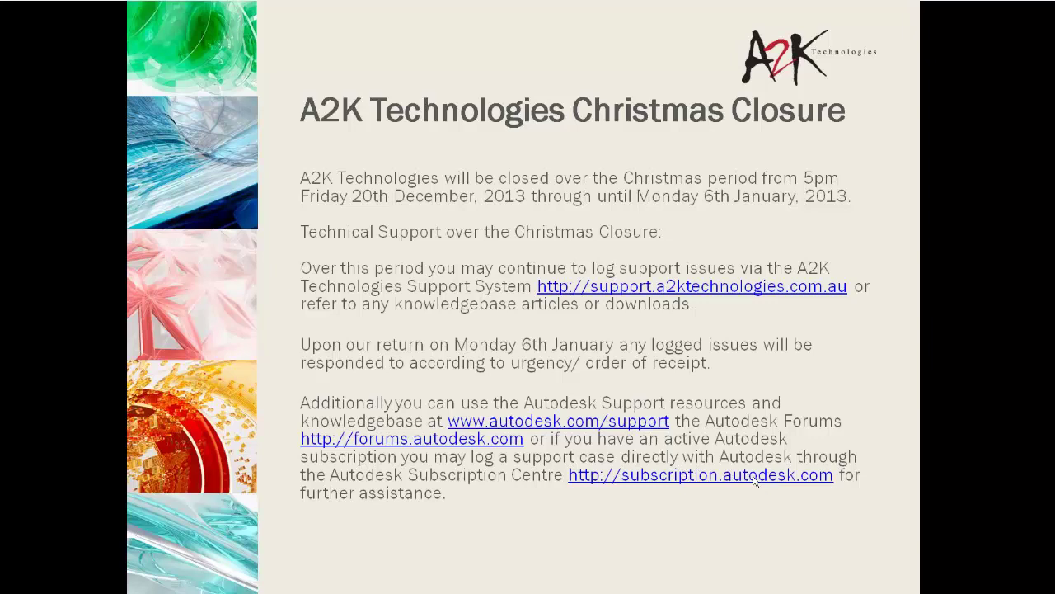
{"action": "left_click", "coordinate": [620, 507]}
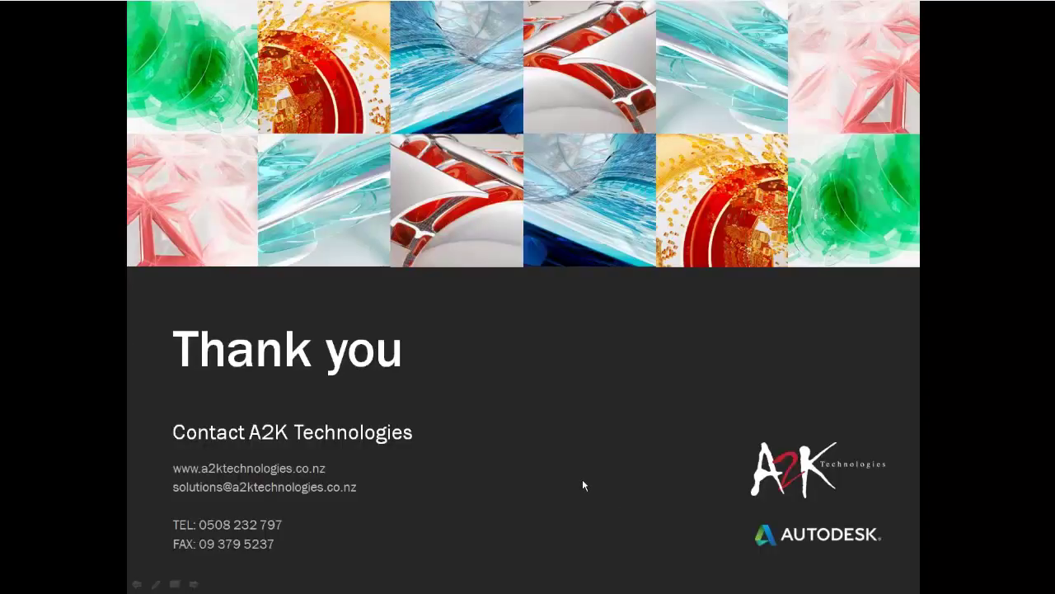